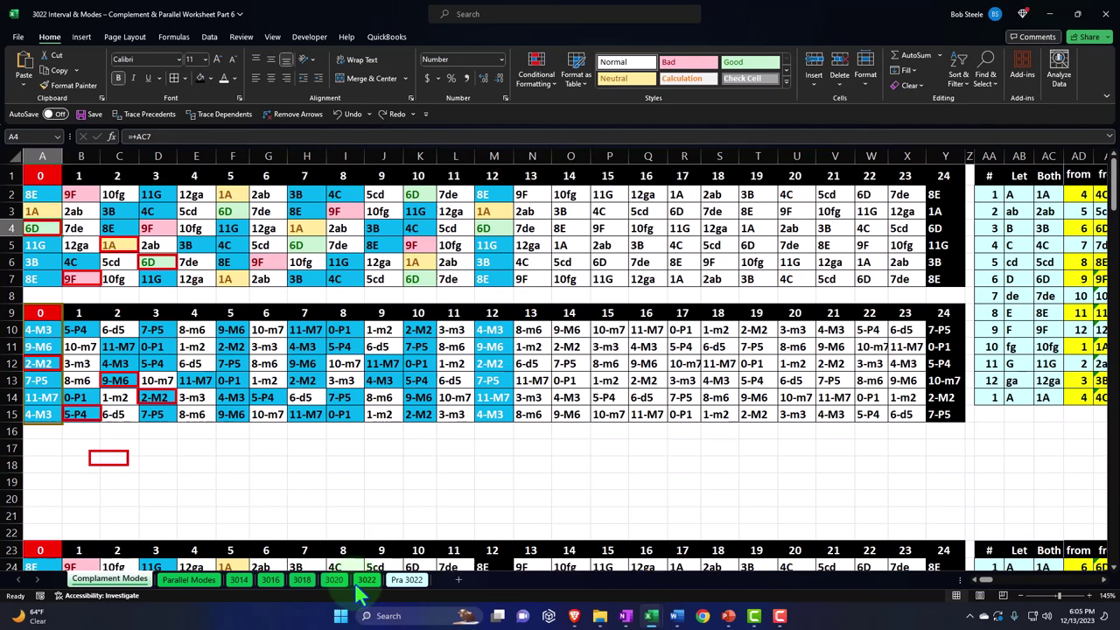
Step: Open the Pra 3022 practice worksheet
{"action": "left_click", "coordinate": [404, 581]}
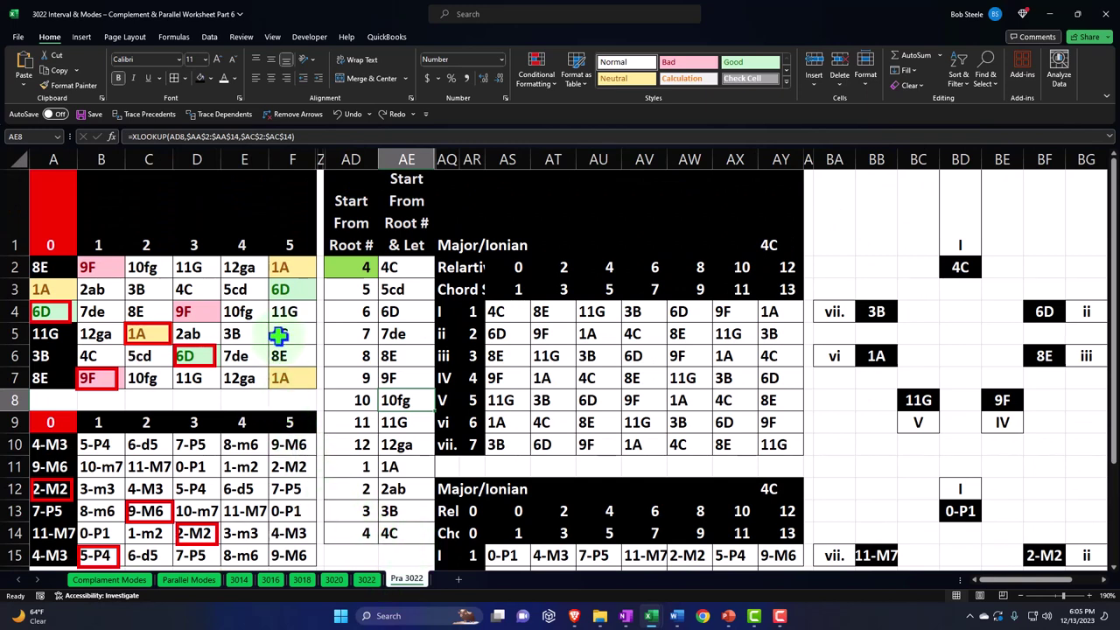
{"action": "left_click", "coordinate": [265, 292]}
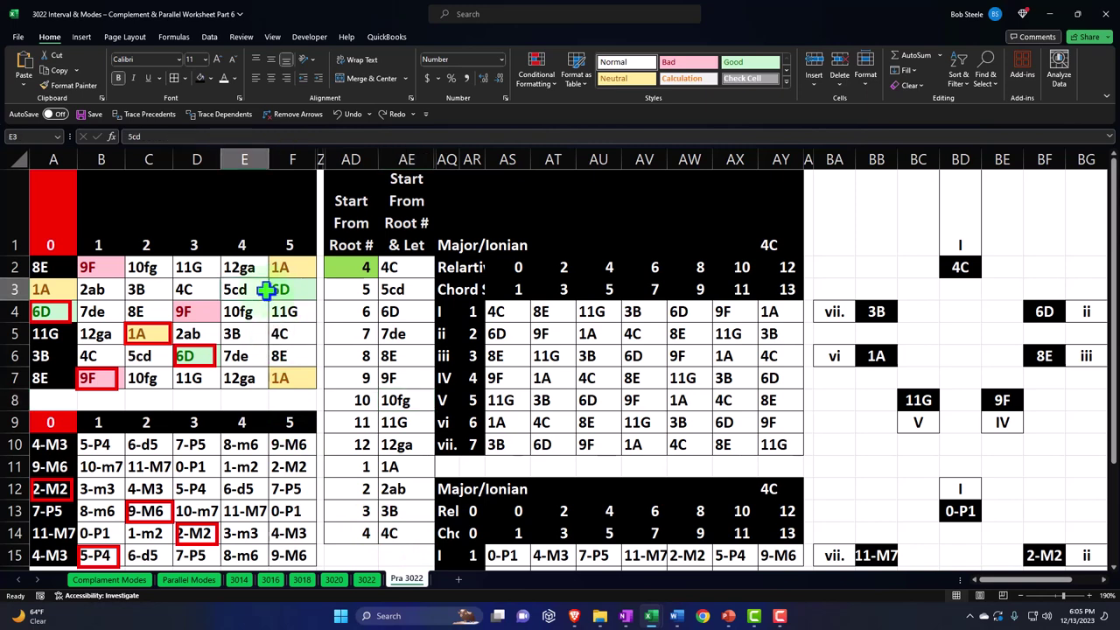
{"action": "left_click", "coordinate": [495, 336]}
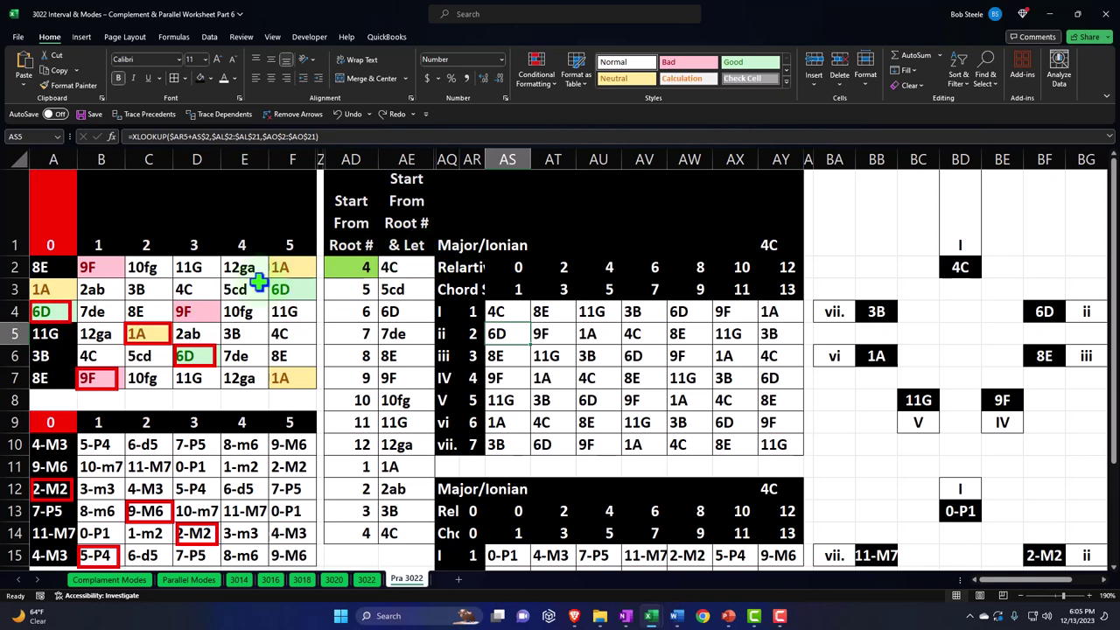
Step: Delete the red outline rectangles around cells C5, D6, B7 and A4 in the upper note grid
{"action": "left_click", "coordinate": [169, 333]}
{"action": "key", "text": "Delete"}
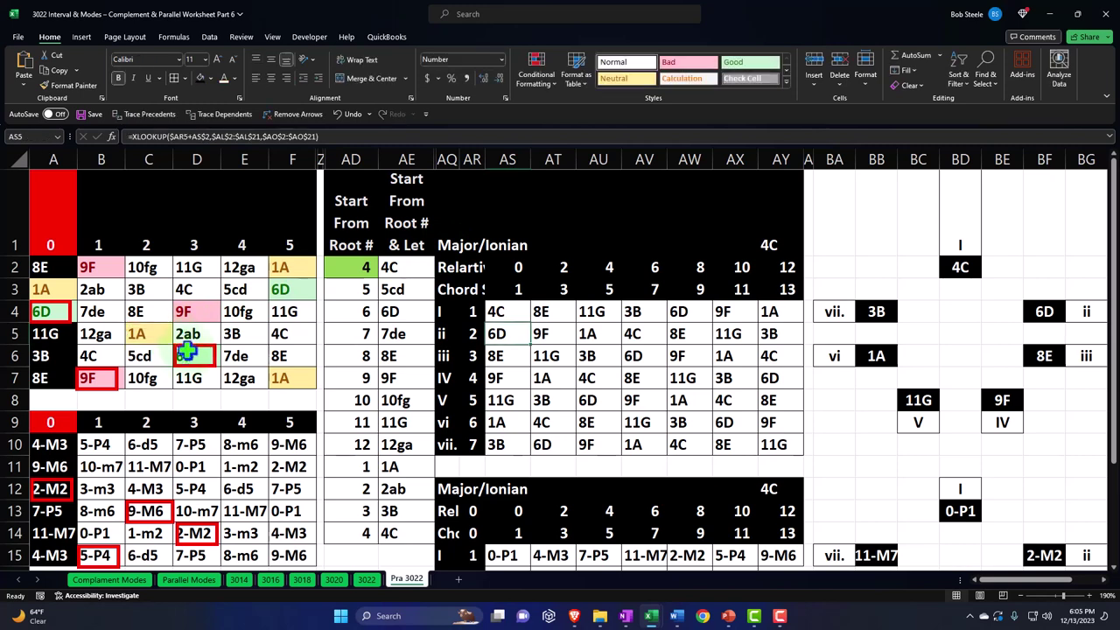
{"action": "left_click", "coordinate": [117, 387]}
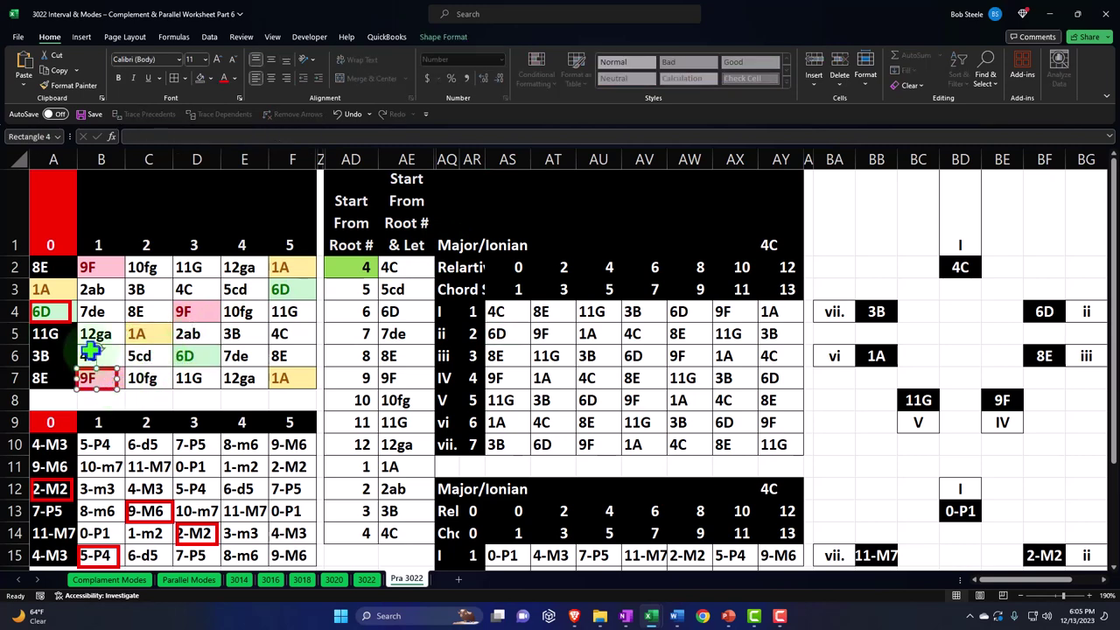
{"action": "key", "text": "Delete"}
{"action": "left_click", "coordinate": [73, 314]}
{"action": "key", "text": "Delete"}
Step: Delete the red outline rectangles around cells A12, C13, D14 and B15 in the lower interval grid
{"action": "left_click", "coordinate": [70, 490]}
{"action": "key", "text": "Delete"}
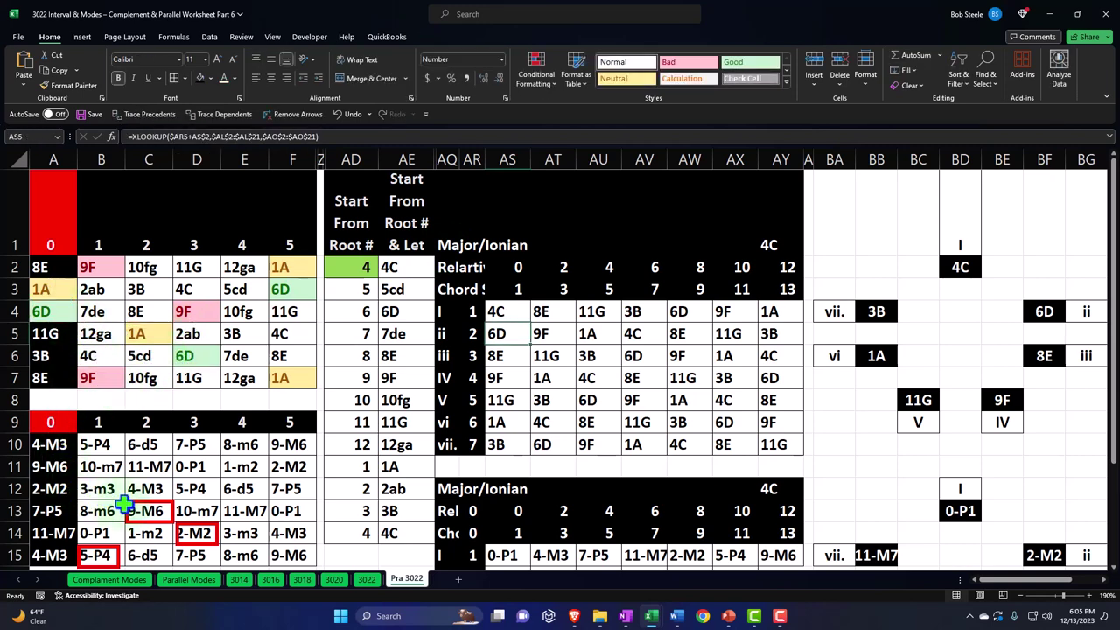
{"action": "left_click", "coordinate": [145, 500]}
{"action": "key", "text": "Delete"}
{"action": "left_click", "coordinate": [194, 535]}
{"action": "key", "text": "Delete"}
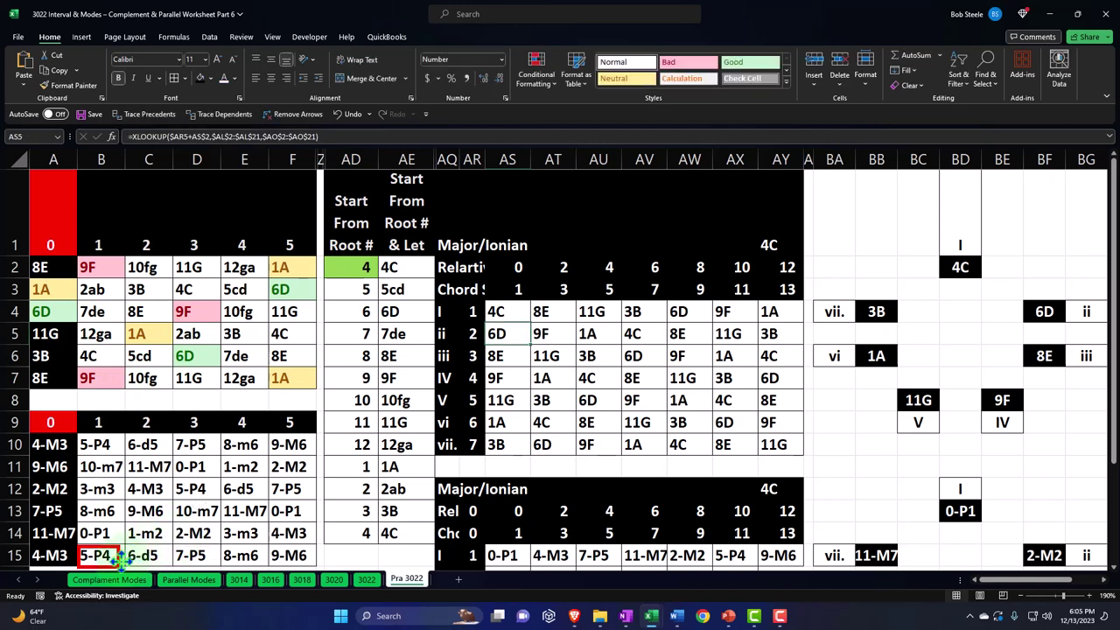
{"action": "left_click", "coordinate": [118, 555]}
{"action": "key", "text": "Delete"}
Step: Clear the conditional formatting rules from the note grid cells A2:F7
{"action": "left_click_drag", "start_coordinate": [44, 267], "coordinate": [284, 378]}
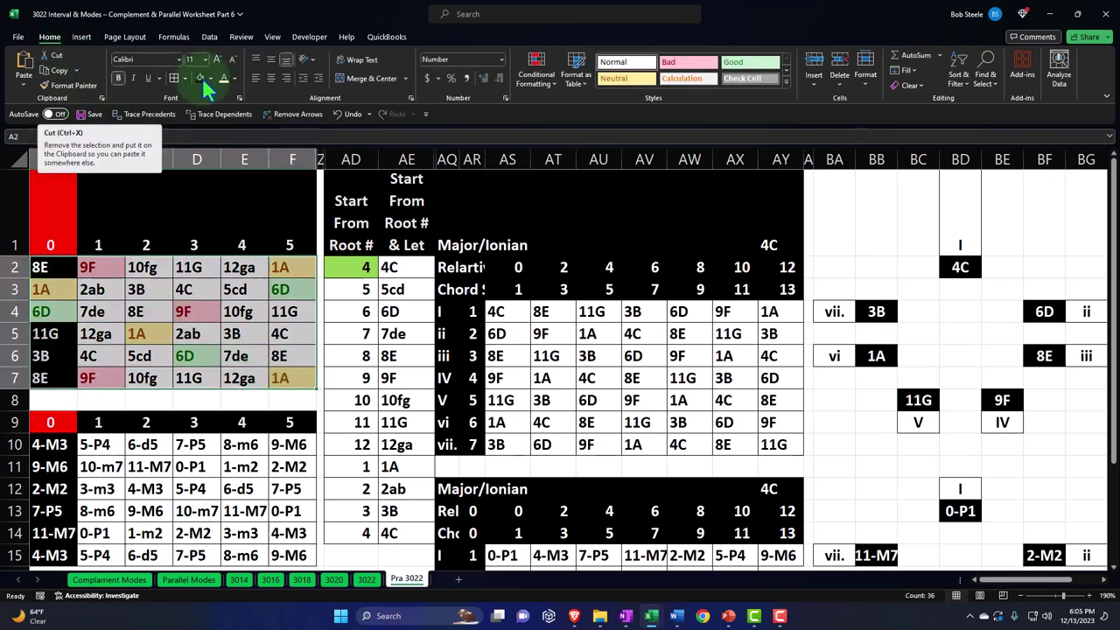
{"action": "left_click", "coordinate": [548, 83]}
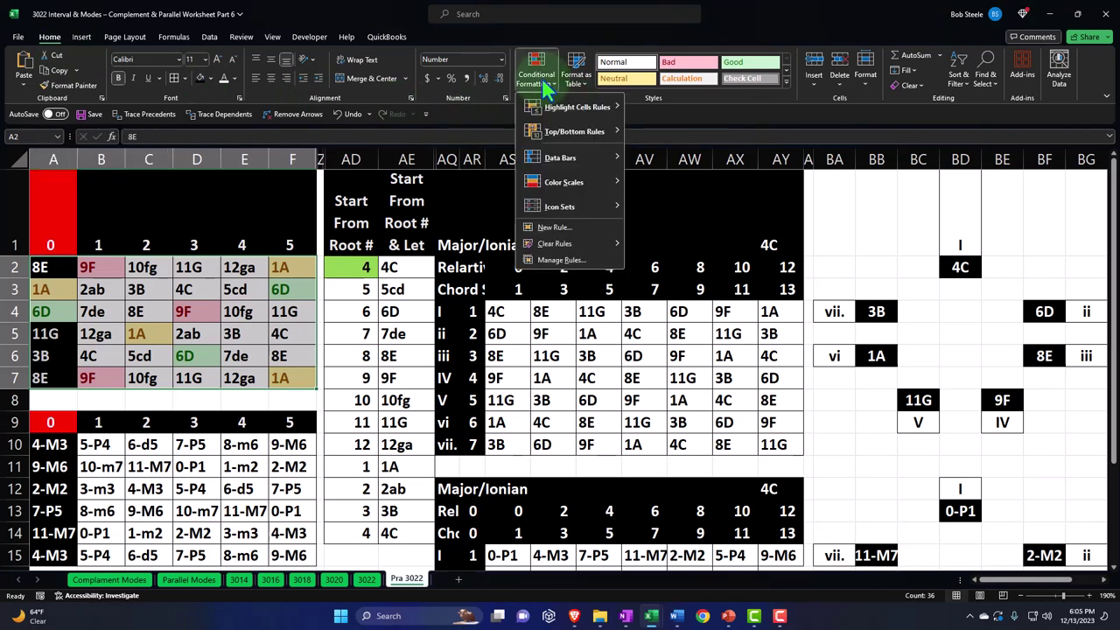
{"action": "mouse_move", "coordinate": [564, 248]}
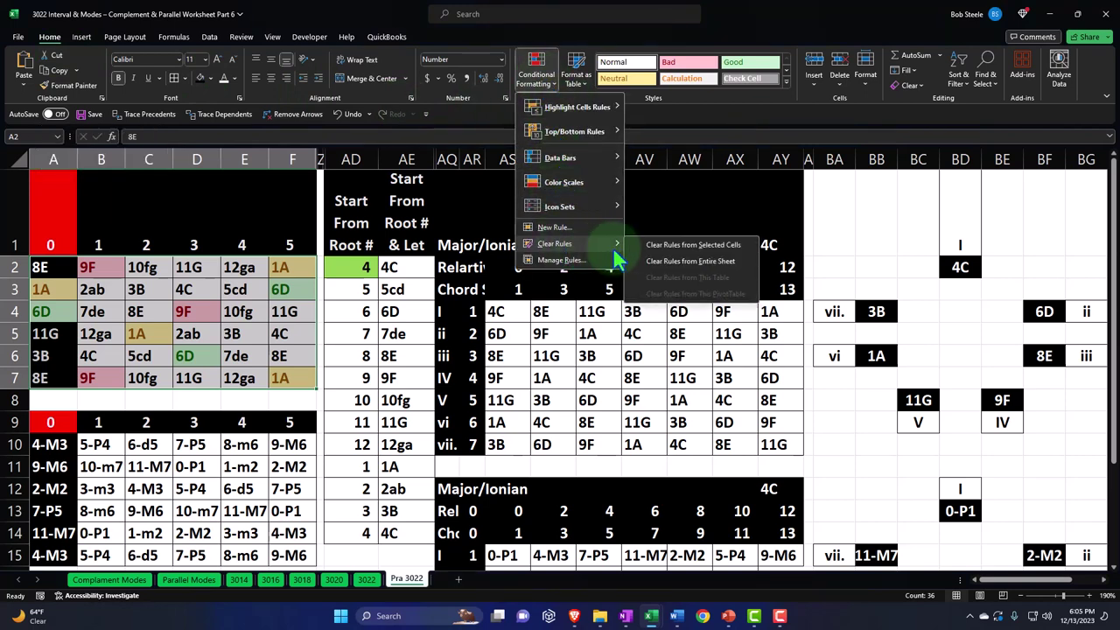
{"action": "left_click", "coordinate": [659, 249]}
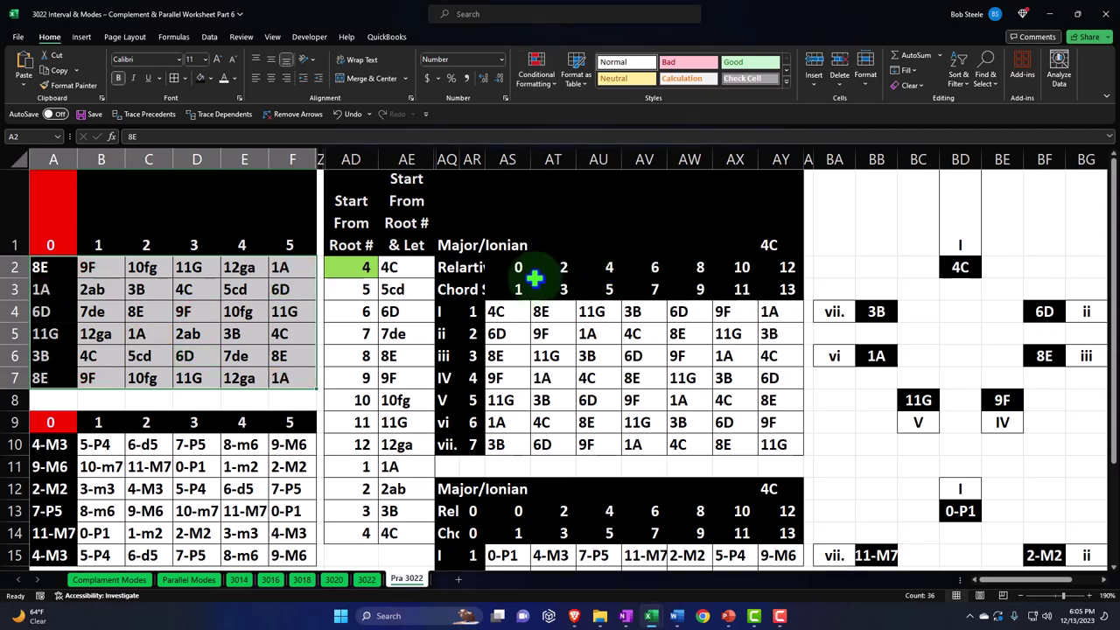
Step: Unhide all hidden columns between A and BA
{"action": "left_click", "coordinate": [409, 159]}
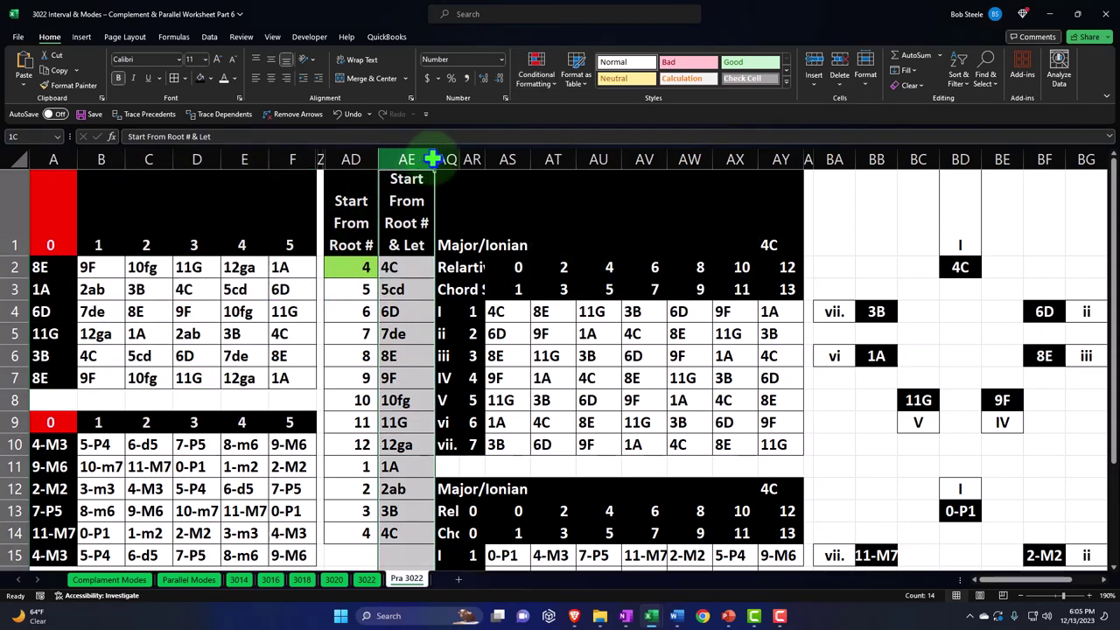
{"action": "left_click", "coordinate": [56, 159]}
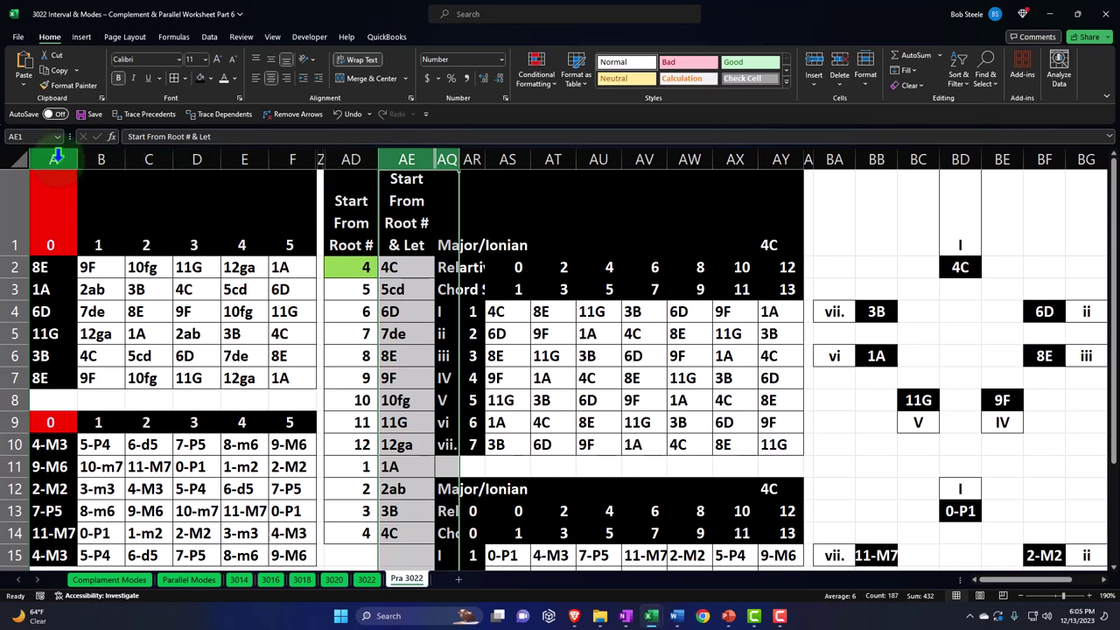
{"action": "left_click_drag", "start_coordinate": [56, 159], "coordinate": [825, 159]}
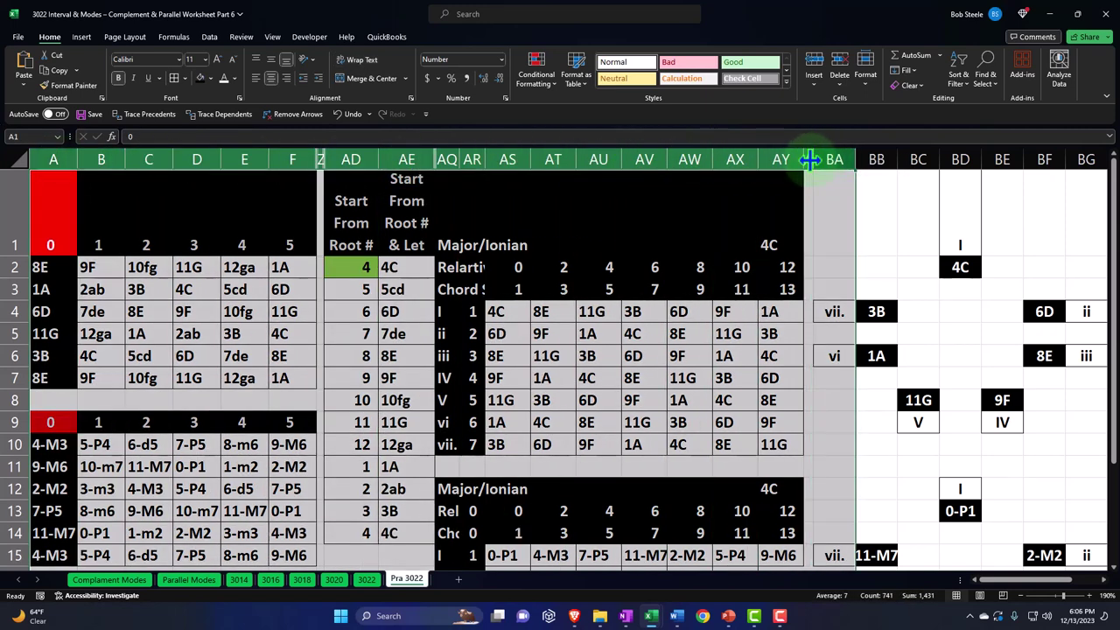
{"action": "right_click", "coordinate": [624, 238]}
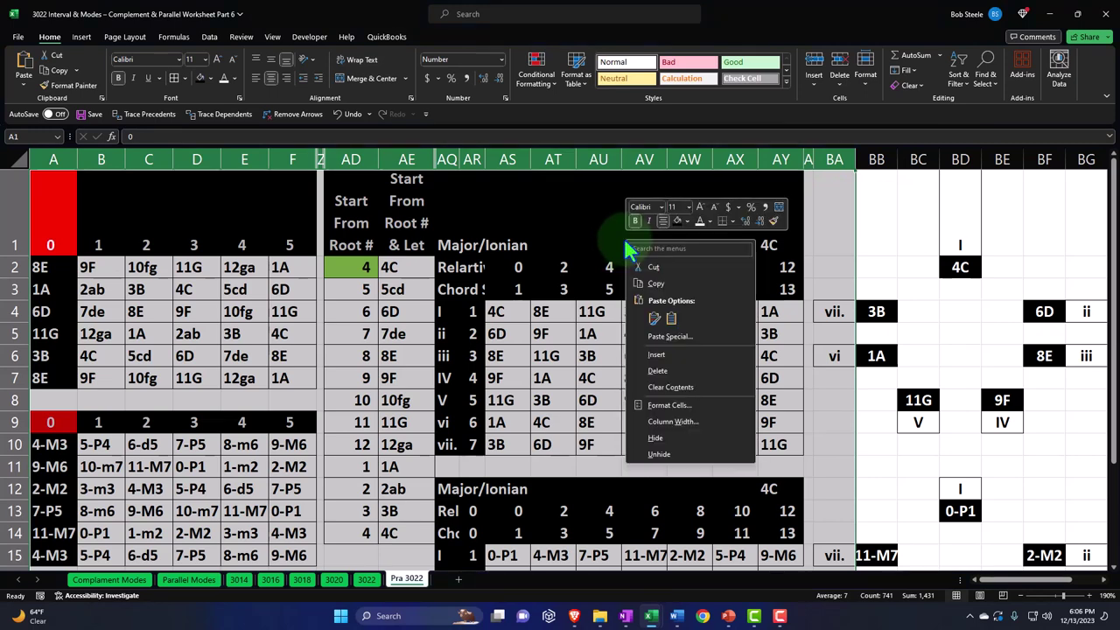
{"action": "left_click", "coordinate": [678, 454]}
{"action": "left_click", "coordinate": [518, 374]}
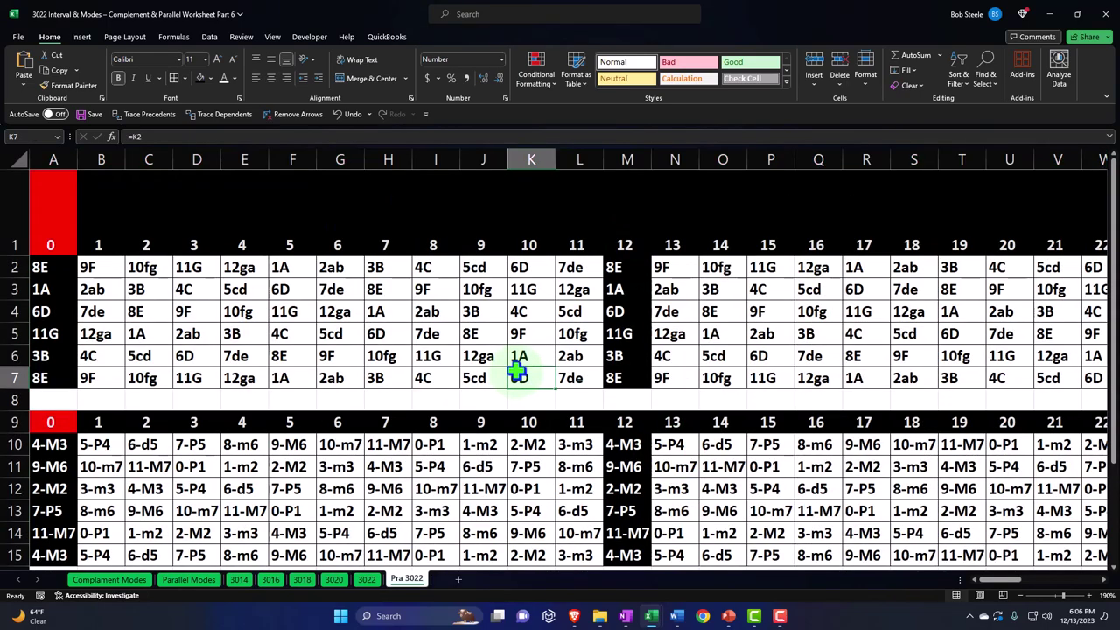
Step: Examine the number, letter and combined number-and-letter columns AA to AC of the musical alphabet table
{"action": "key", "text": "Right"}
{"action": "key", "text": "Right"}
{"action": "key", "text": "Right"}
{"action": "key", "text": "Right"}
{"action": "key", "text": "Right"}
{"action": "key", "text": "Right"}
{"action": "key", "text": "Right"}
{"action": "key", "text": "Right"}
{"action": "key", "text": "Right"}
{"action": "key", "text": "Right"}
{"action": "key", "text": "Right"}
{"action": "key", "text": "Right"}
{"action": "key", "text": "Right"}
{"action": "key", "text": "Right"}
{"action": "key", "text": "Right"}
{"action": "key", "text": "Right"}
{"action": "key", "text": "Right"}
{"action": "key", "text": "Right"}
{"action": "key", "text": "Right"}
{"action": "key", "text": "Right"}
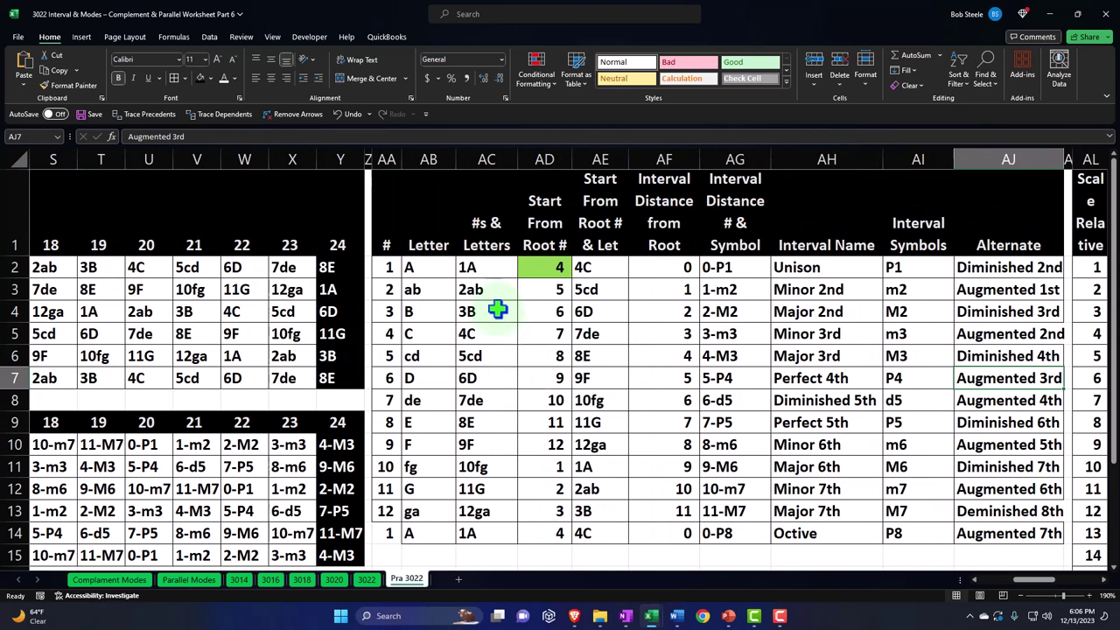
{"action": "left_click_drag", "start_coordinate": [426, 267], "coordinate": [437, 530]}
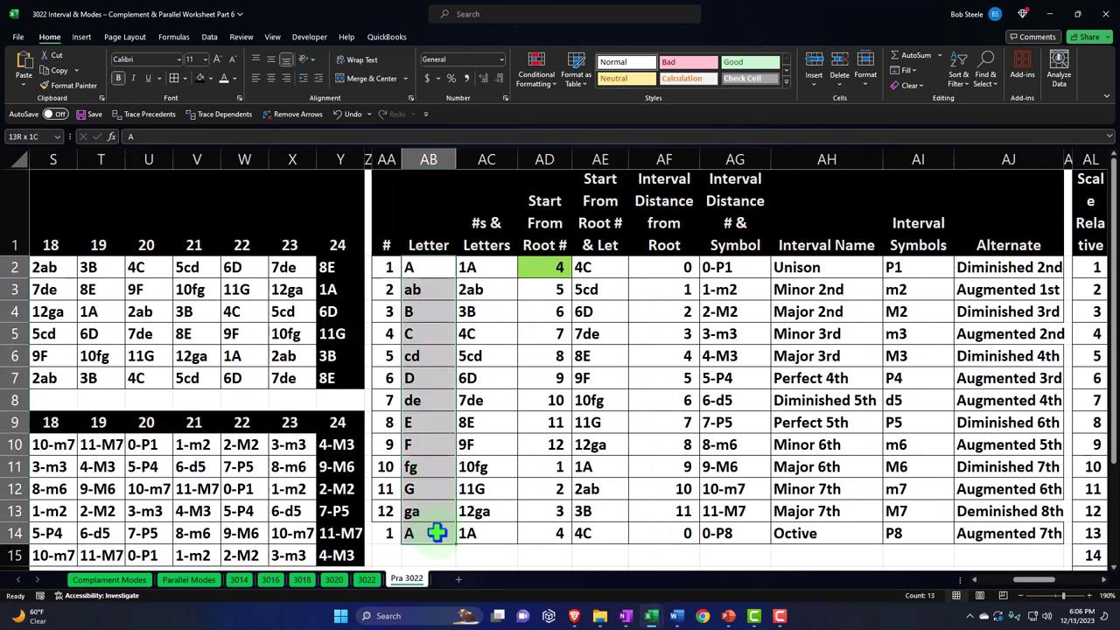
{"action": "left_click_drag", "start_coordinate": [382, 267], "coordinate": [387, 527]}
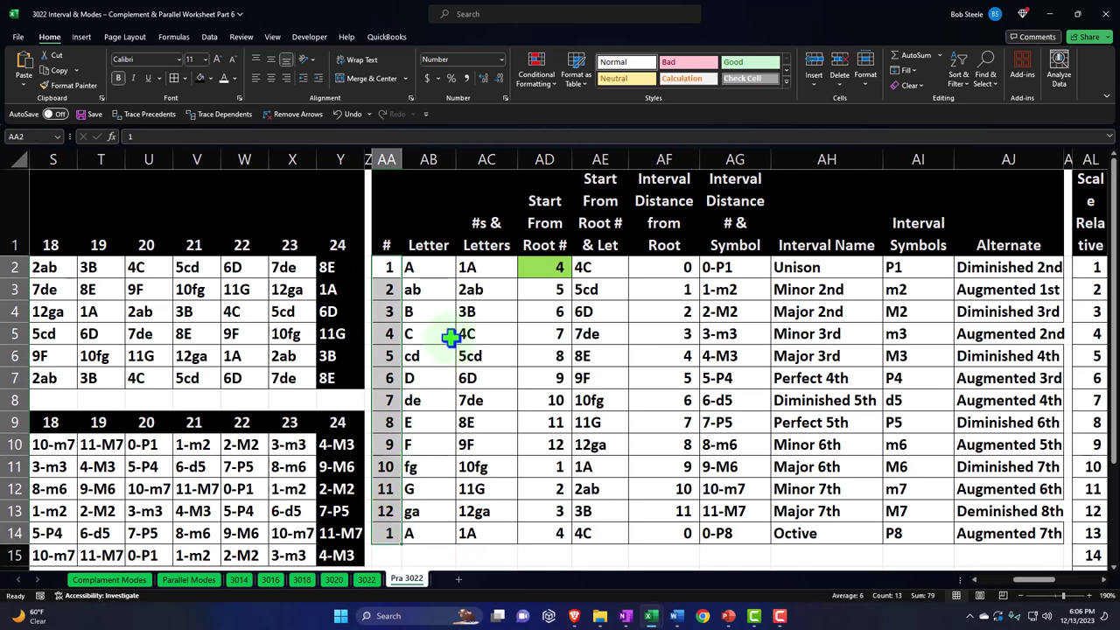
{"action": "left_click_drag", "start_coordinate": [490, 267], "coordinate": [490, 530]}
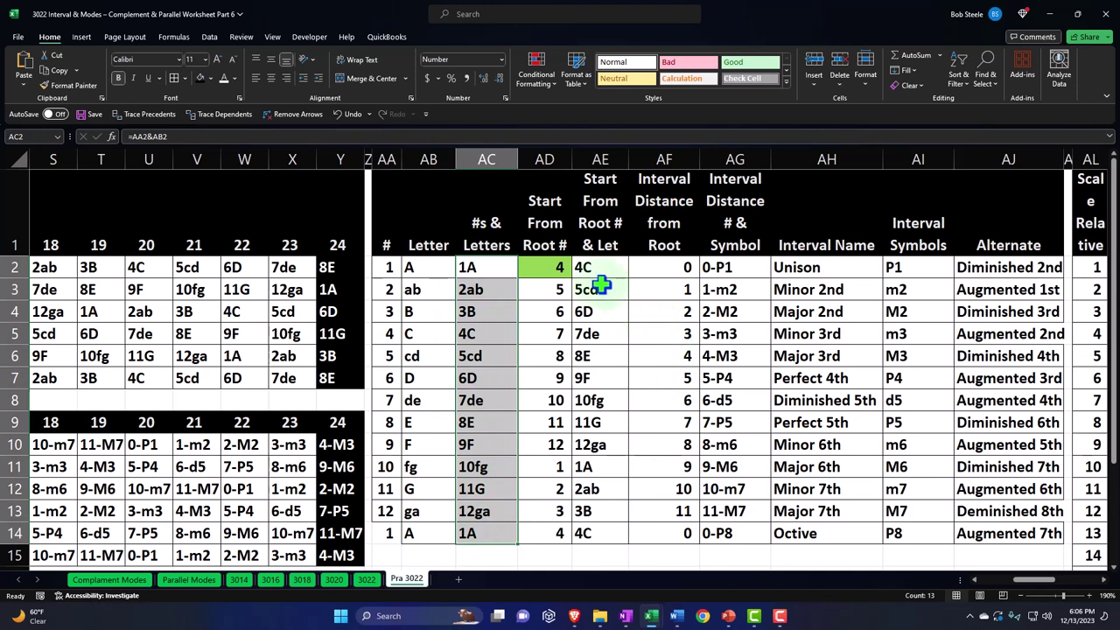
Step: Set the starting root number in cell AD2 to 11
{"action": "mouse_move", "coordinate": [548, 261]}
{"action": "left_mouse_down"}
{"action": "mouse_move", "coordinate": [595, 262]}
{"action": "mouse_move", "coordinate": [553, 265]}
{"action": "left_mouse_up"}
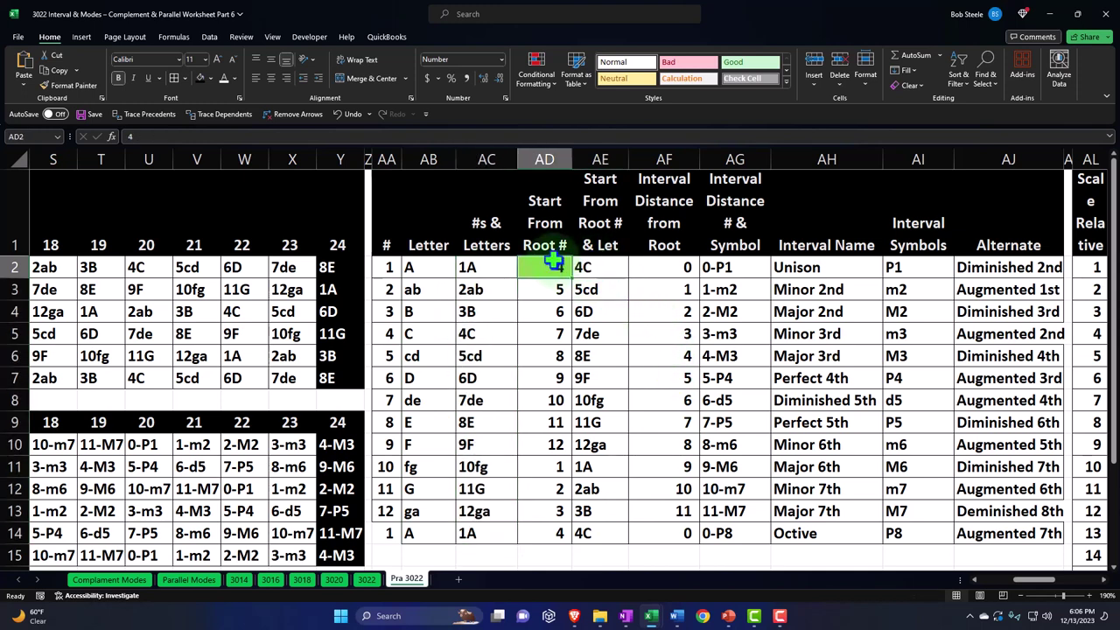
{"action": "type", "text": "11"}
{"action": "key", "text": "Return"}
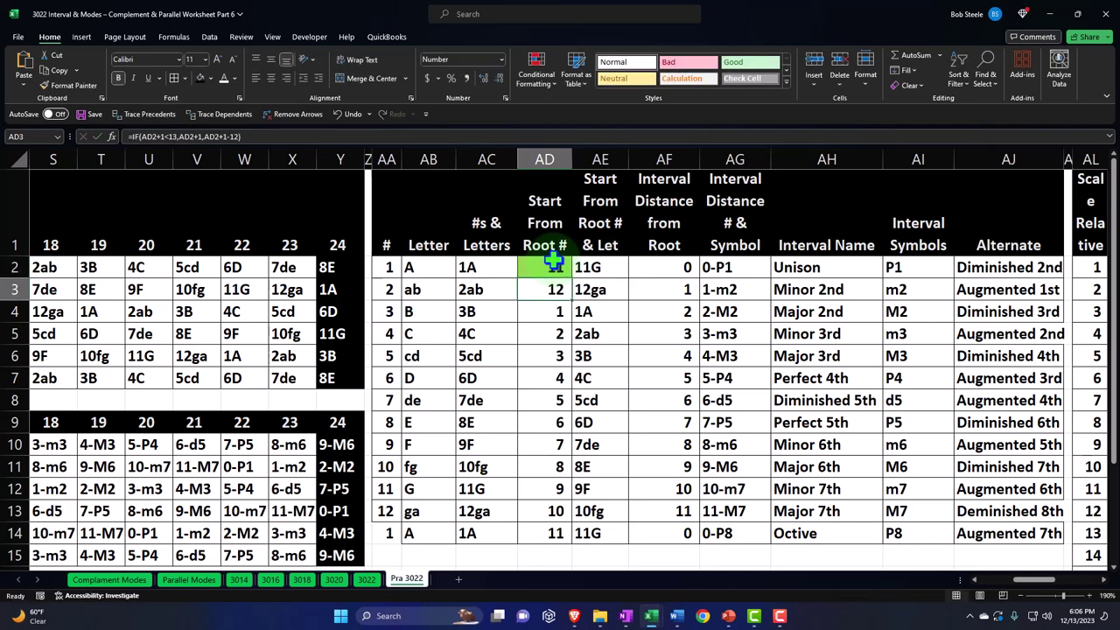
Step: Set the starting root number in cell AD2 back to 4
{"action": "left_click", "coordinate": [553, 260]}
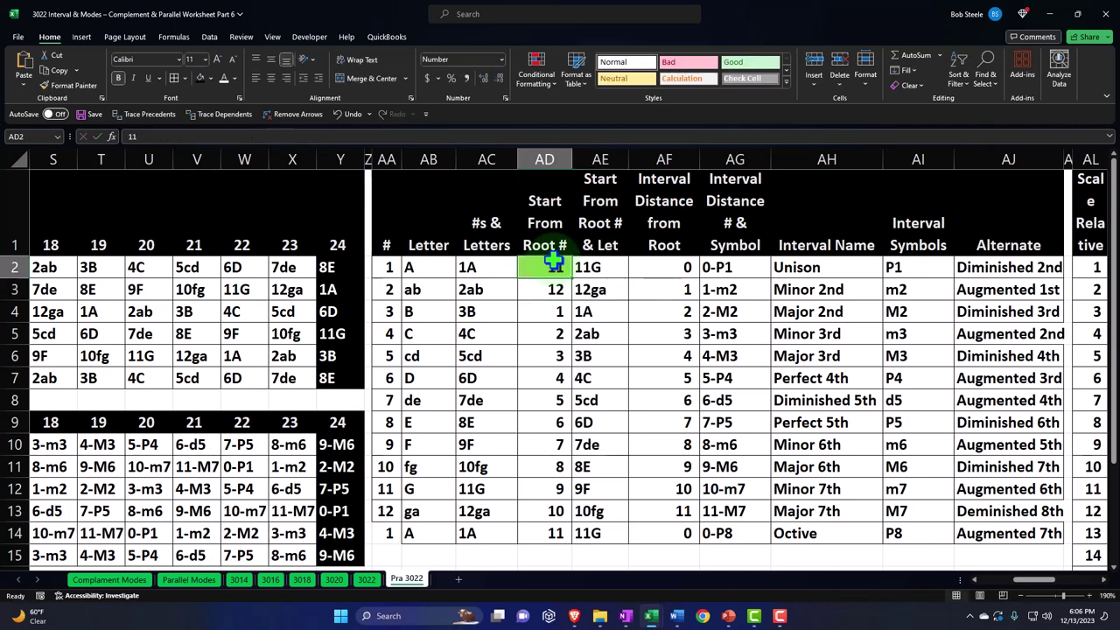
{"action": "type", "text": "4"}
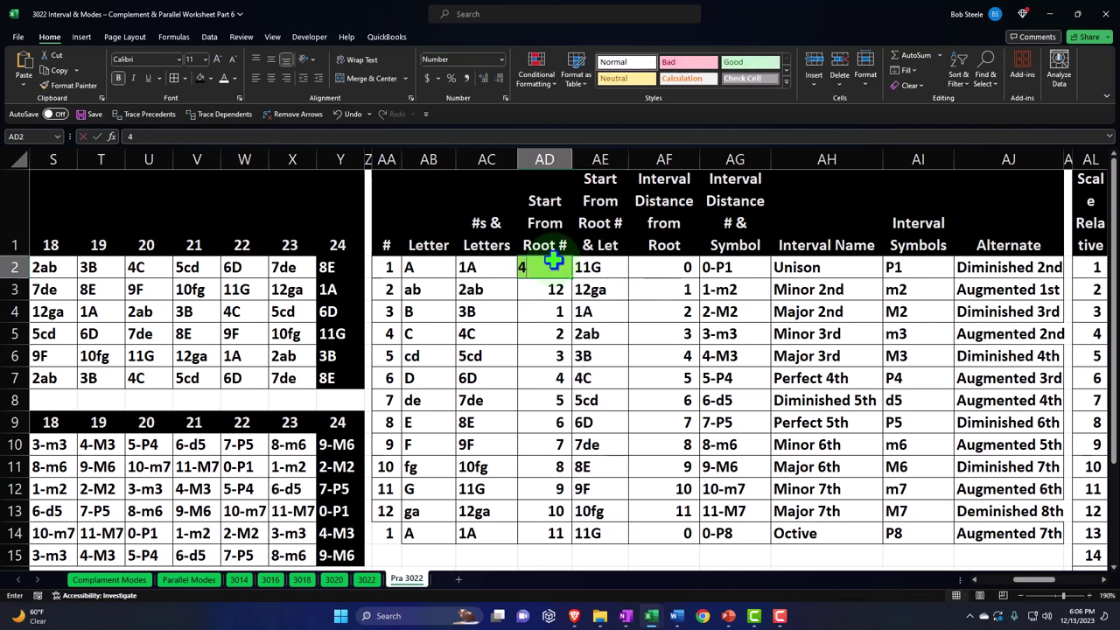
{"action": "key", "text": "Return"}
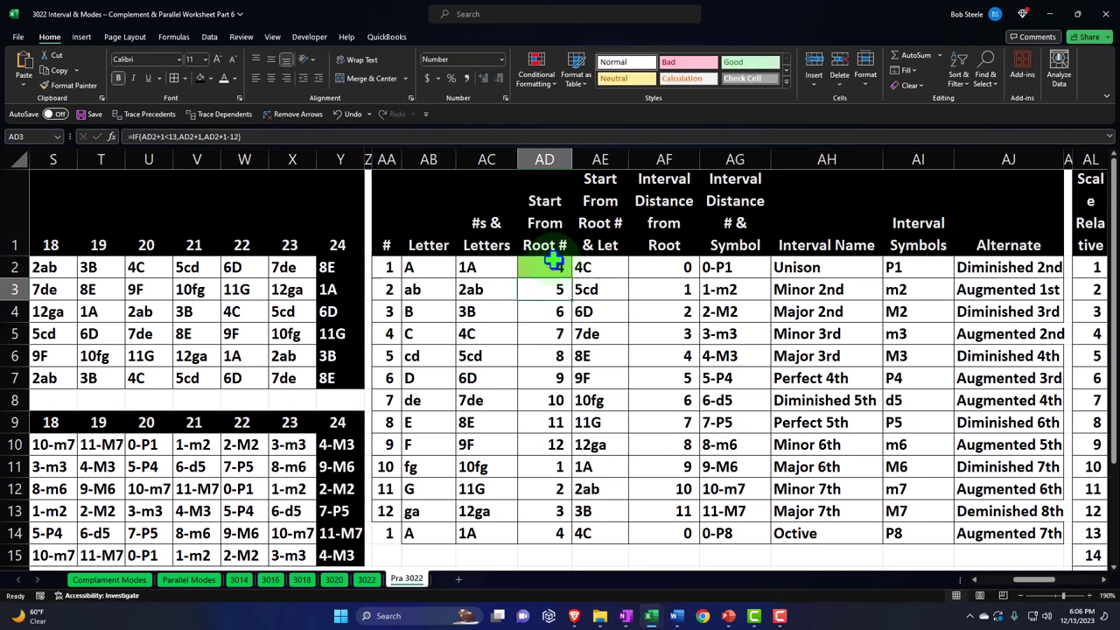
Step: Examine the root letter lookup in AE2 and the interval distances from the root in column AF
{"action": "left_click", "coordinate": [584, 268]}
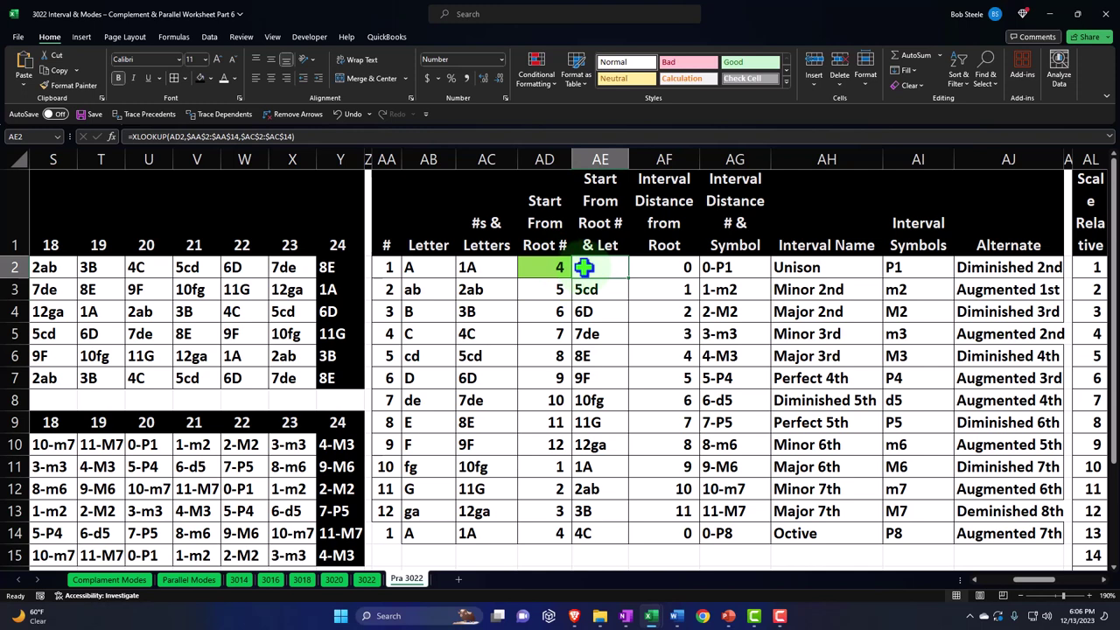
{"action": "left_click", "coordinate": [670, 269]}
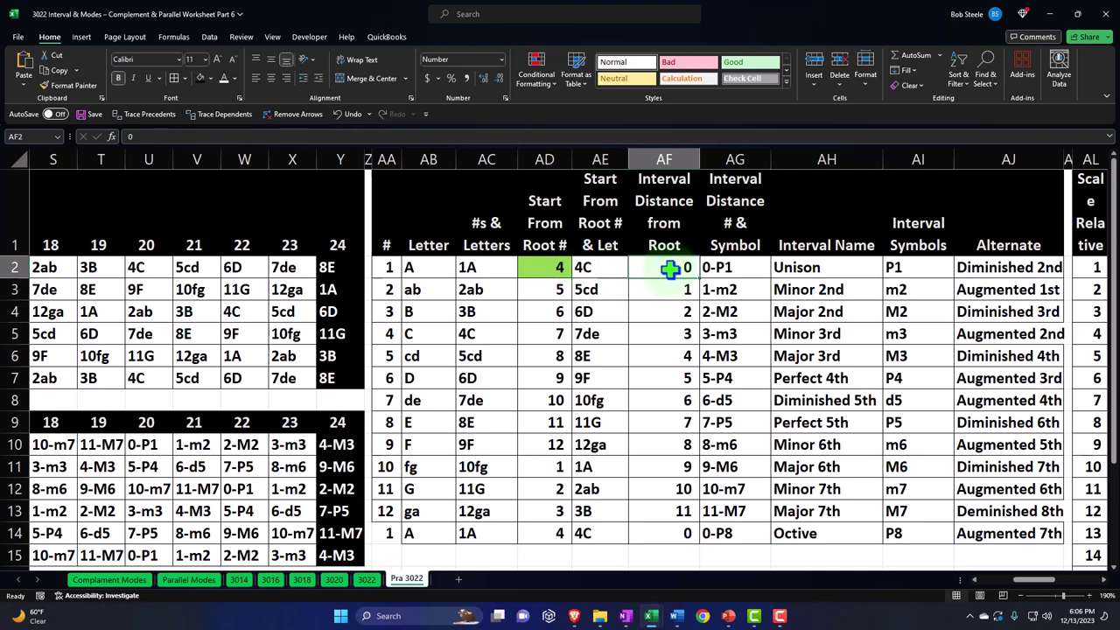
{"action": "key", "text": "Down"}
{"action": "key", "text": "Down"}
{"action": "key", "text": "Down"}
{"action": "key", "text": "Down"}
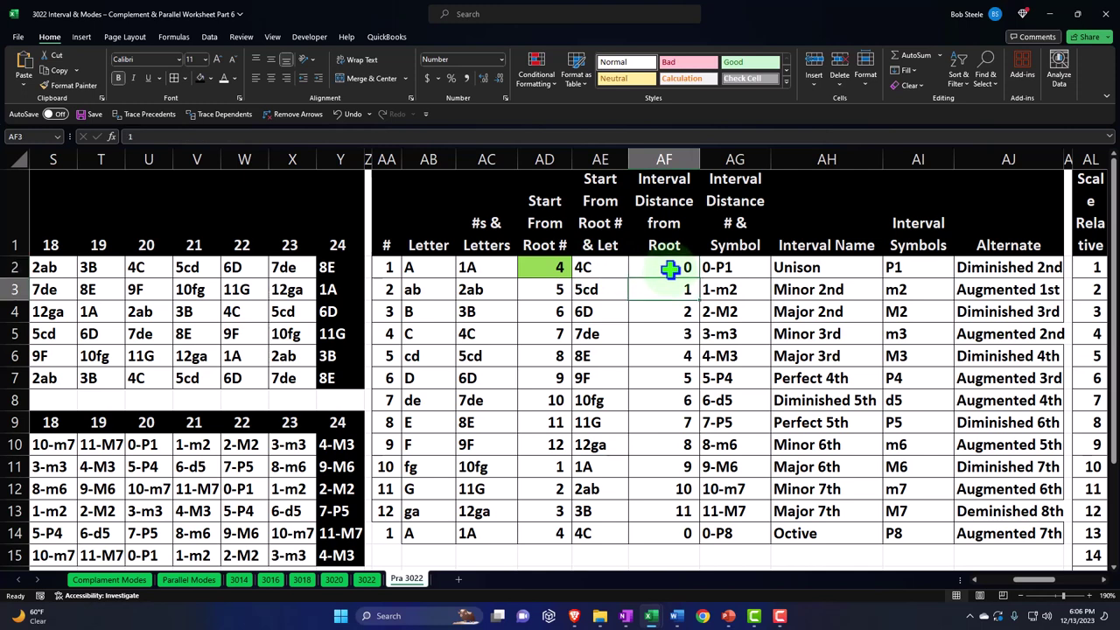
{"action": "key", "text": "Down"}
{"action": "key", "text": "Down"}
{"action": "key", "text": "Down"}
{"action": "key", "text": "Down"}
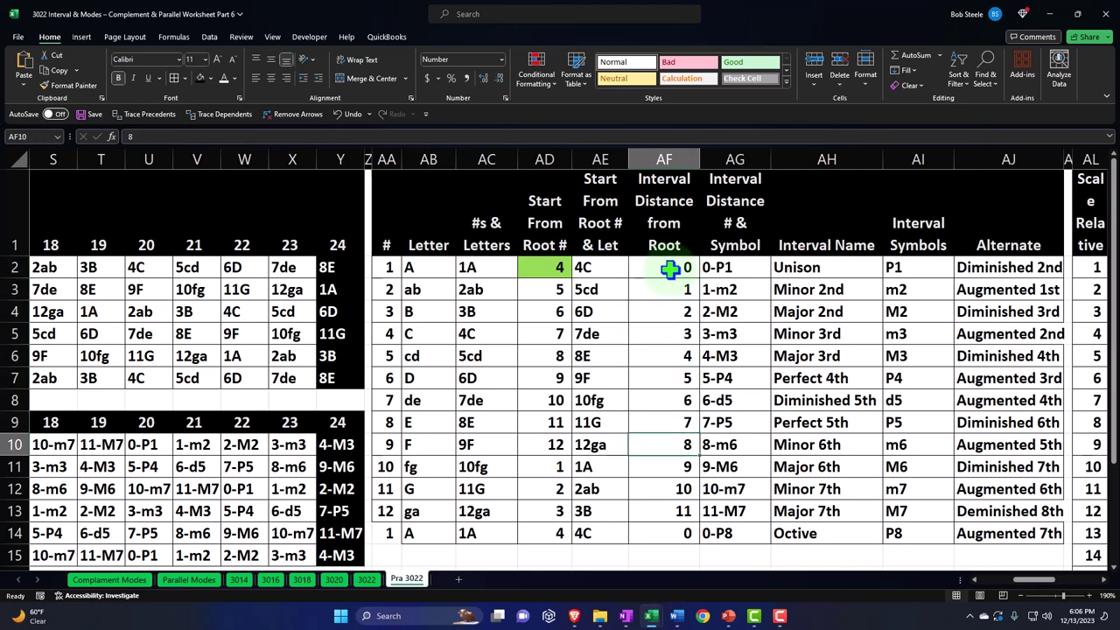
{"action": "key", "text": "Up"}
{"action": "key", "text": "Up"}
{"action": "key", "text": "Up"}
{"action": "key", "text": "Up"}
{"action": "key", "text": "Up"}
{"action": "key", "text": "Up"}
{"action": "key", "text": "Up"}
{"action": "key", "text": "Up"}
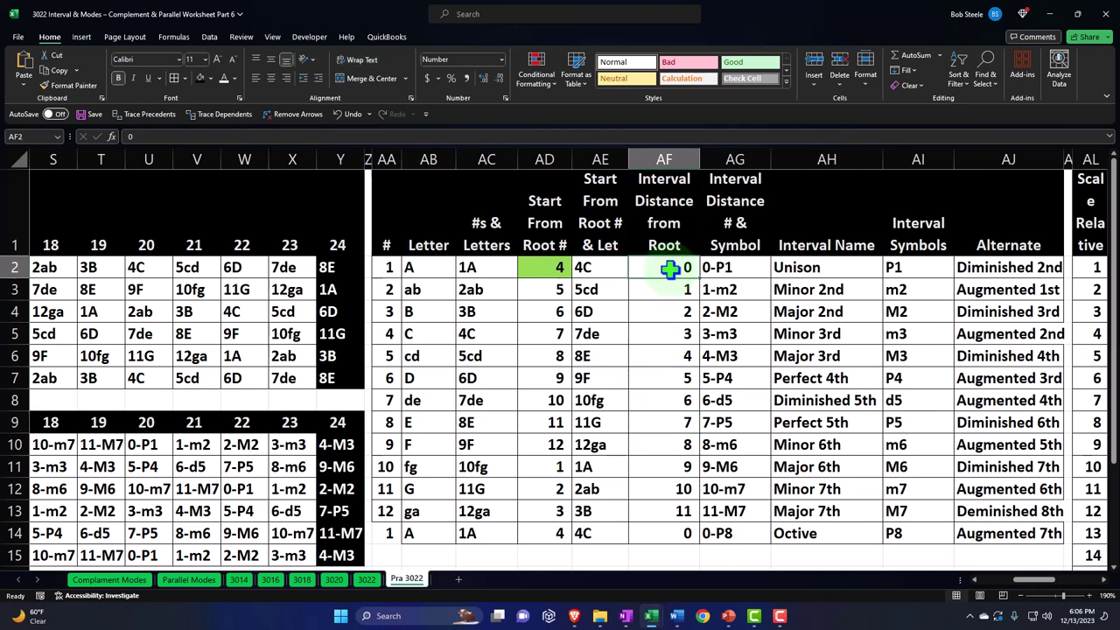
Step: Examine the interval names and symbols in columns AH and AI and the combined formula in AG4
{"action": "key", "text": "Right"}
{"action": "key", "text": "Right"}
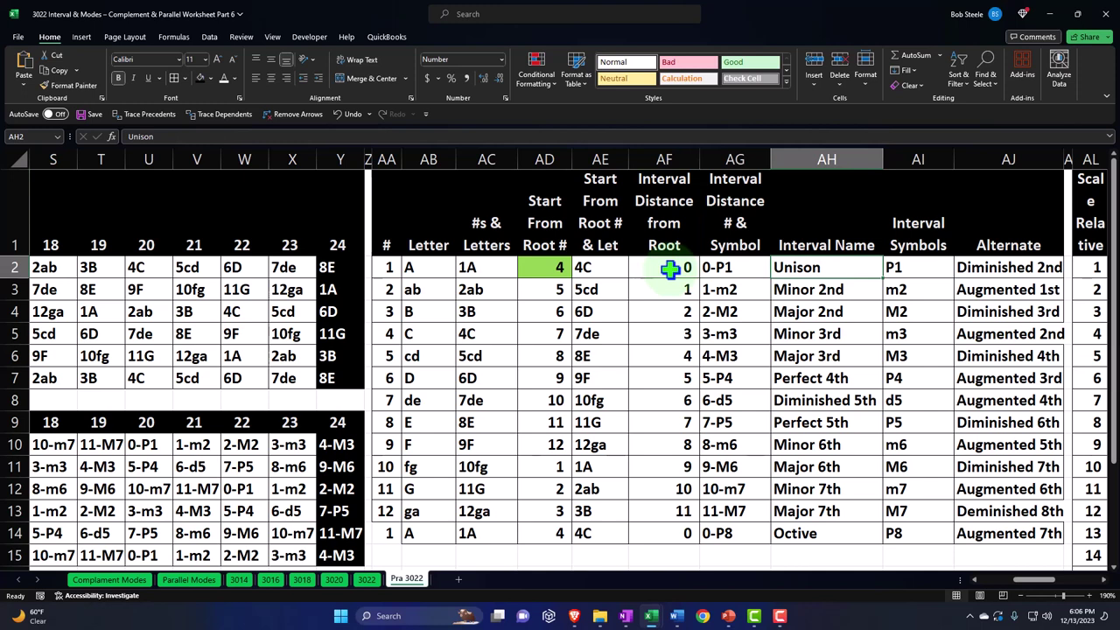
{"action": "key", "text": "Down"}
{"action": "key", "text": "Down"}
{"action": "key", "text": "Right"}
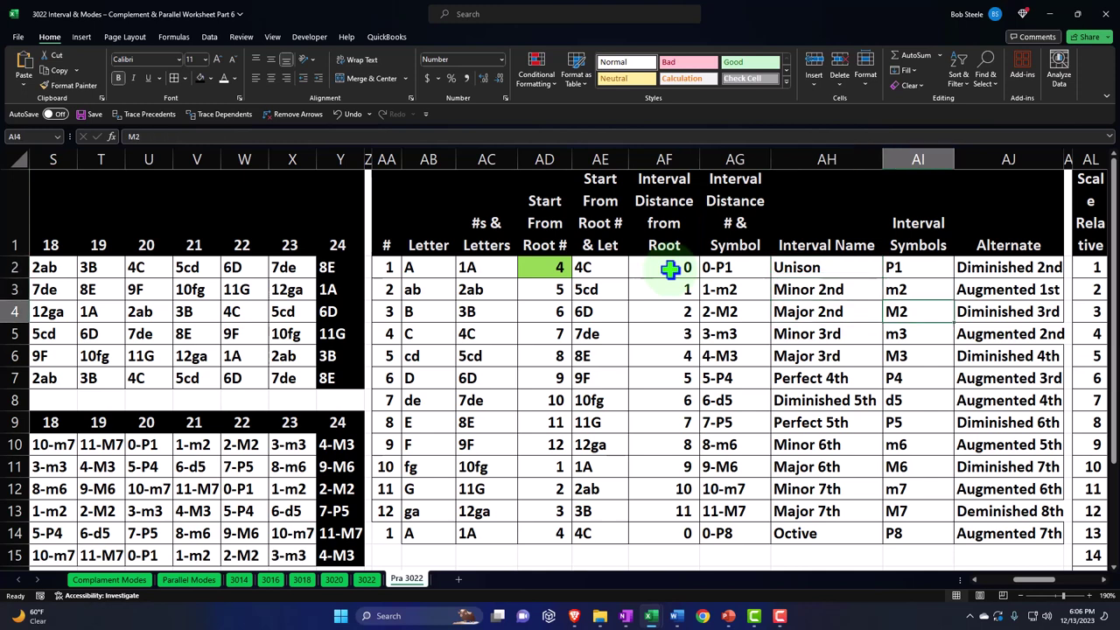
{"action": "key", "text": "Left"}
{"action": "key", "text": "Left"}
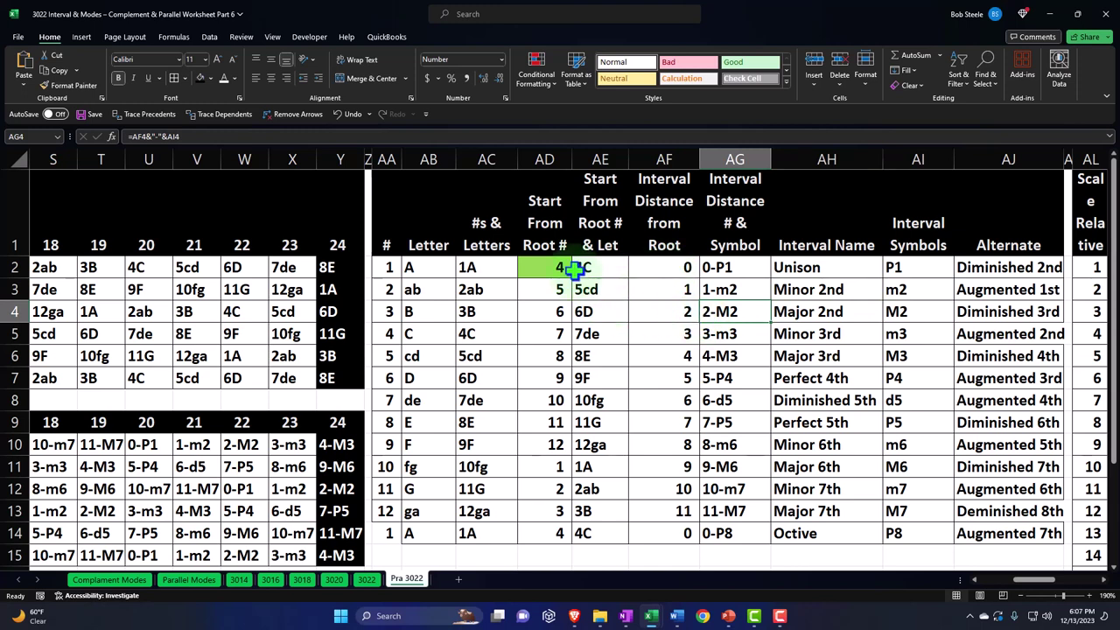
Step: Look across row 4 through the scale formula columns and the Major/Ionian chord table to column BA
{"action": "key", "text": "Right"}
{"action": "key", "text": "Right"}
{"action": "key", "text": "Right"}
{"action": "key", "text": "Right"}
{"action": "key", "text": "Right"}
{"action": "key", "text": "Right"}
{"action": "key", "text": "Right"}
{"action": "key", "text": "Right"}
{"action": "key", "text": "Right"}
{"action": "key", "text": "Right"}
{"action": "key", "text": "Right"}
{"action": "key", "text": "Right"}
{"action": "key", "text": "Right"}
{"action": "key", "text": "Right"}
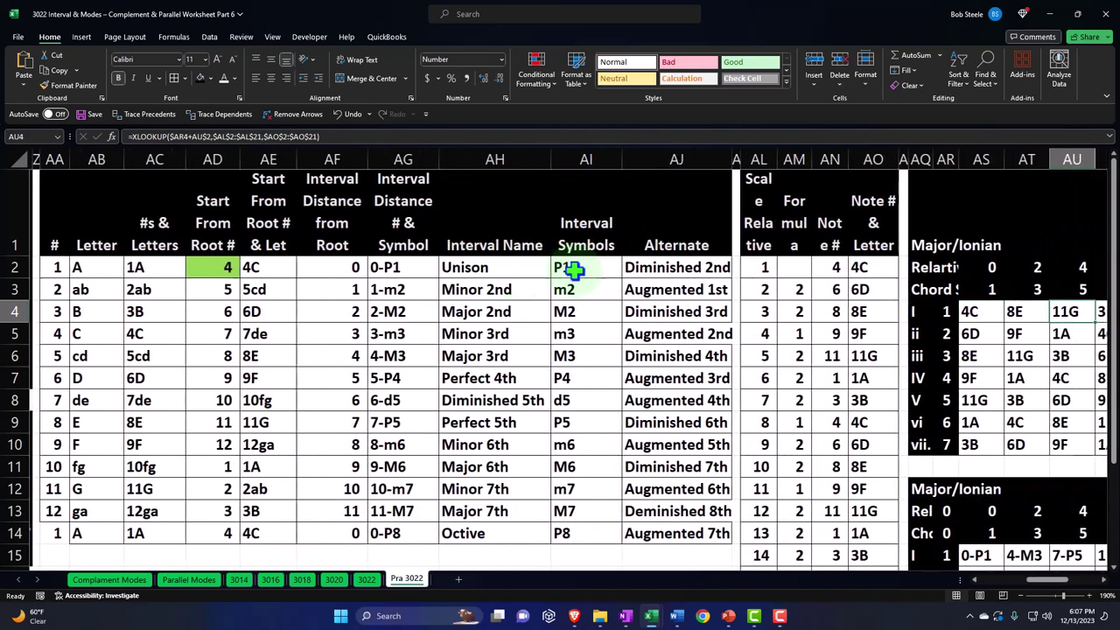
{"action": "key", "text": "Right"}
{"action": "key", "text": "Right"}
{"action": "key", "text": "Right"}
{"action": "key", "text": "Right"}
{"action": "key", "text": "Right"}
{"action": "key", "text": "Right"}
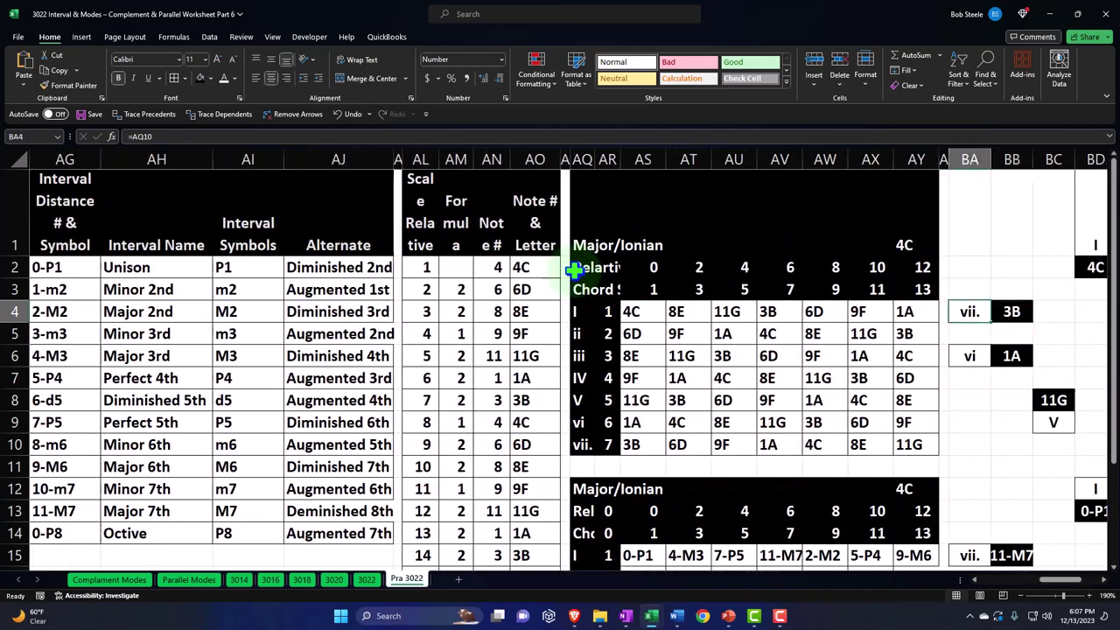
Step: Examine the scale formula steps in column AM down to row 9 and the starting note reference in AN2
{"action": "key", "text": "Left"}
{"action": "key", "text": "Left"}
{"action": "key", "text": "Left"}
{"action": "key", "text": "Left"}
{"action": "key", "text": "Left"}
{"action": "key", "text": "Left"}
{"action": "key", "text": "Left"}
{"action": "key", "text": "Left"}
{"action": "key", "text": "Left"}
{"action": "key", "text": "Left"}
{"action": "key", "text": "Left"}
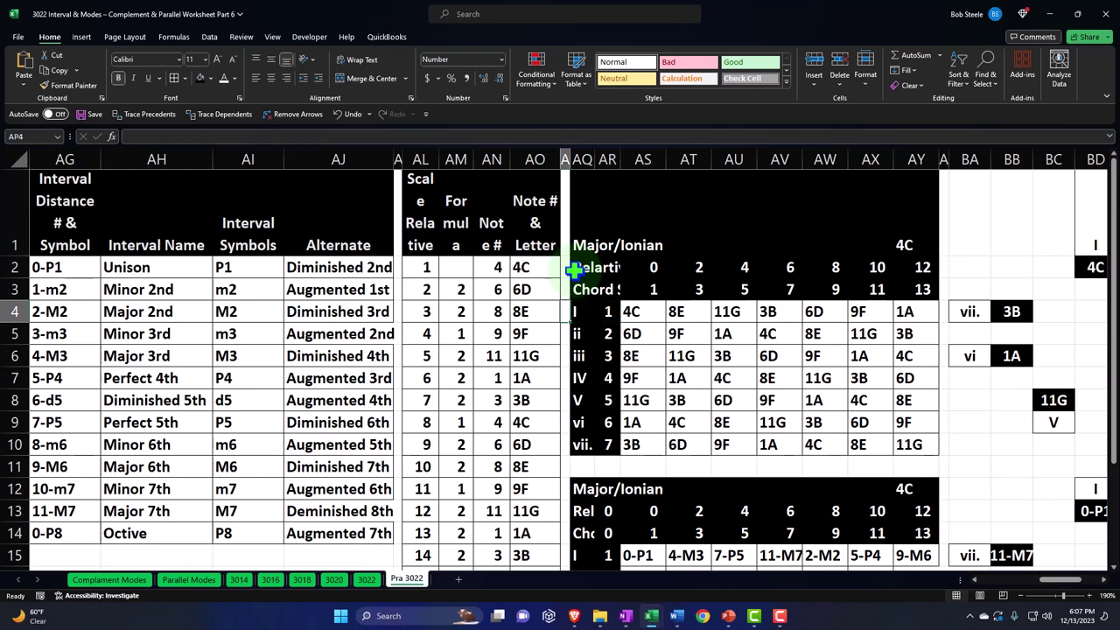
{"action": "key", "text": "Left"}
{"action": "key", "text": "Left"}
{"action": "key", "text": "Left"}
{"action": "key", "text": "Up"}
{"action": "key", "text": "Down"}
{"action": "key", "text": "Down"}
{"action": "key", "text": "Down"}
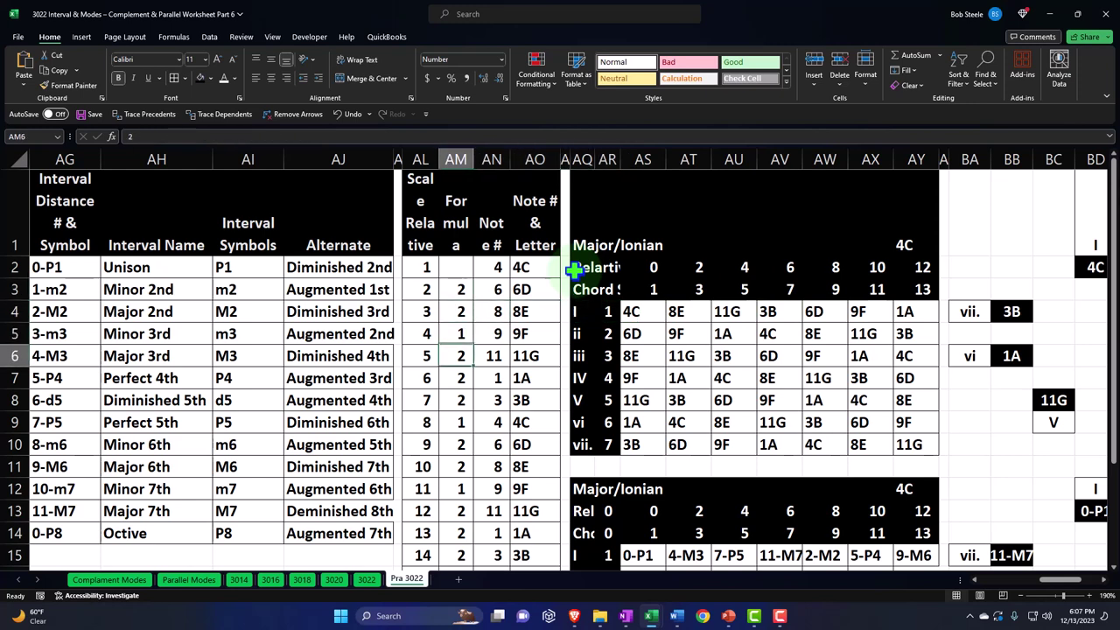
{"action": "key", "text": "Down"}
{"action": "key", "text": "Down"}
{"action": "key", "text": "Down"}
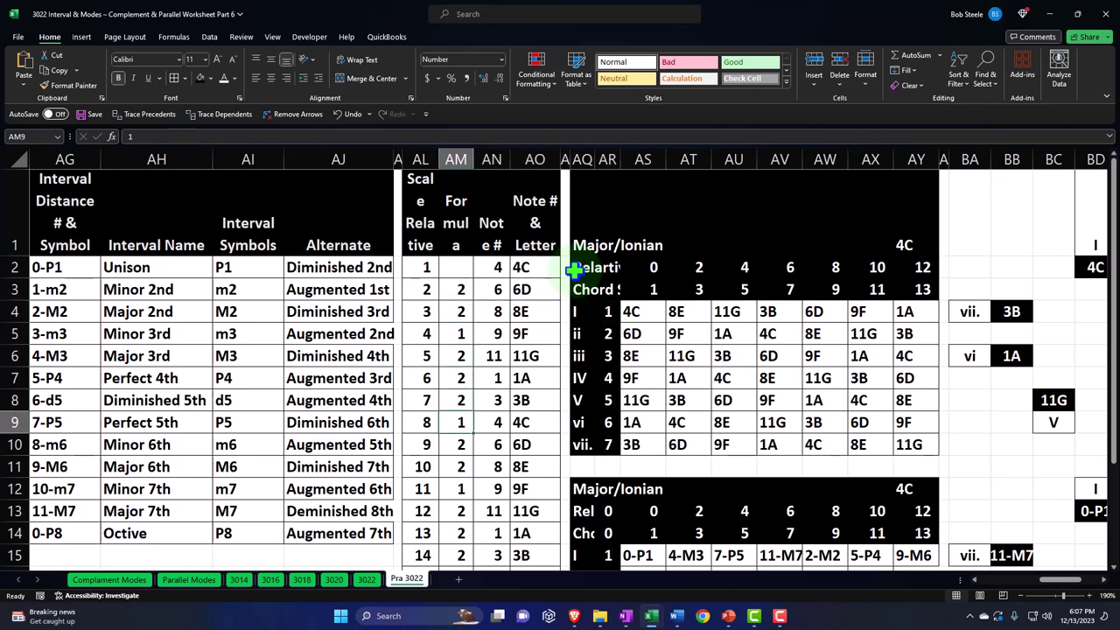
{"action": "left_click", "coordinate": [496, 267]}
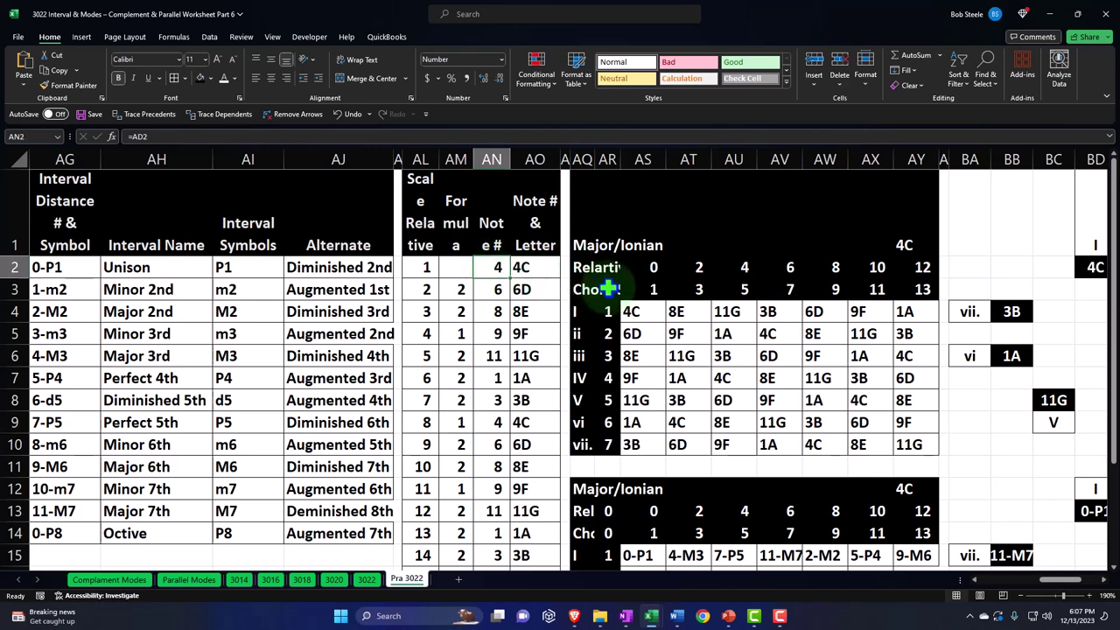
Step: Inspect the chord note lookup in AS4 and look across row 4 through the scale diagrams to column BM
{"action": "left_click", "coordinate": [645, 309]}
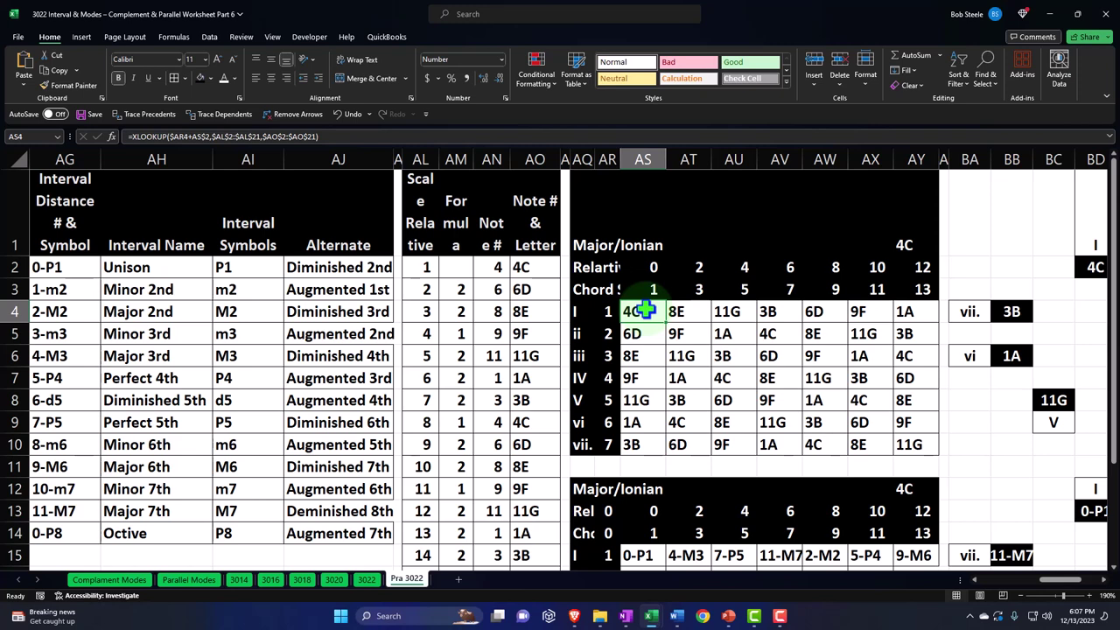
{"action": "key", "text": "Right"}
{"action": "key", "text": "Right"}
{"action": "key", "text": "Right"}
{"action": "key", "text": "Right"}
{"action": "key", "text": "Right"}
{"action": "key", "text": "Right"}
{"action": "key", "text": "Right"}
{"action": "key", "text": "Right"}
{"action": "key", "text": "Right"}
{"action": "key", "text": "Right"}
{"action": "key", "text": "Right"}
{"action": "key", "text": "Right"}
{"action": "key", "text": "Right"}
{"action": "key", "text": "Right"}
{"action": "key", "text": "Right"}
{"action": "key", "text": "Right"}
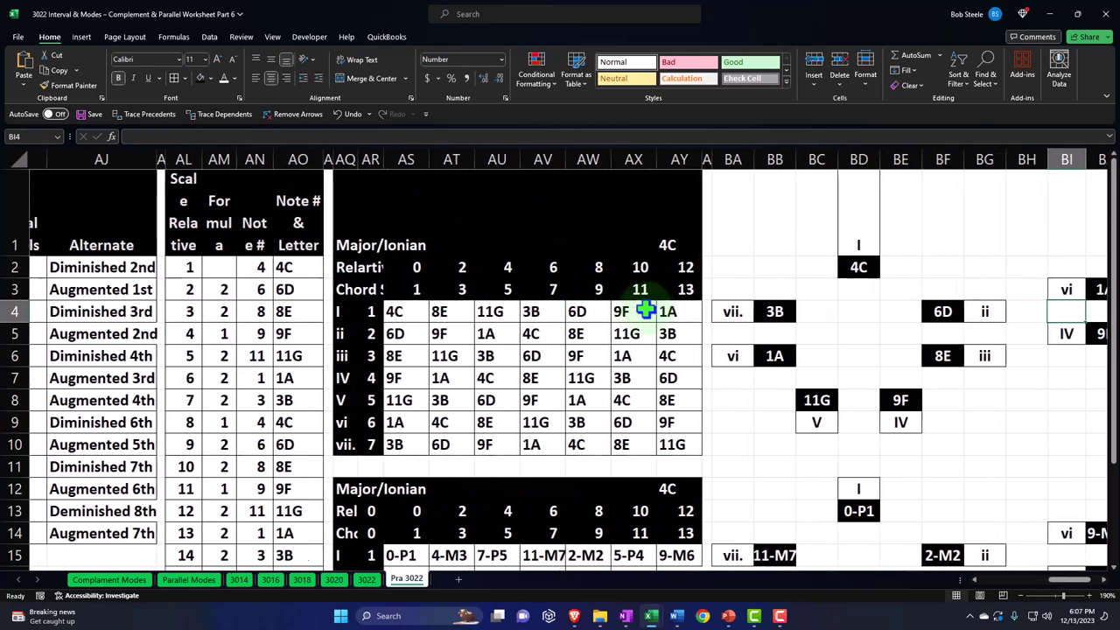
{"action": "key", "text": "Right"}
{"action": "key", "text": "Right"}
{"action": "key", "text": "Right"}
{"action": "key", "text": "Right"}
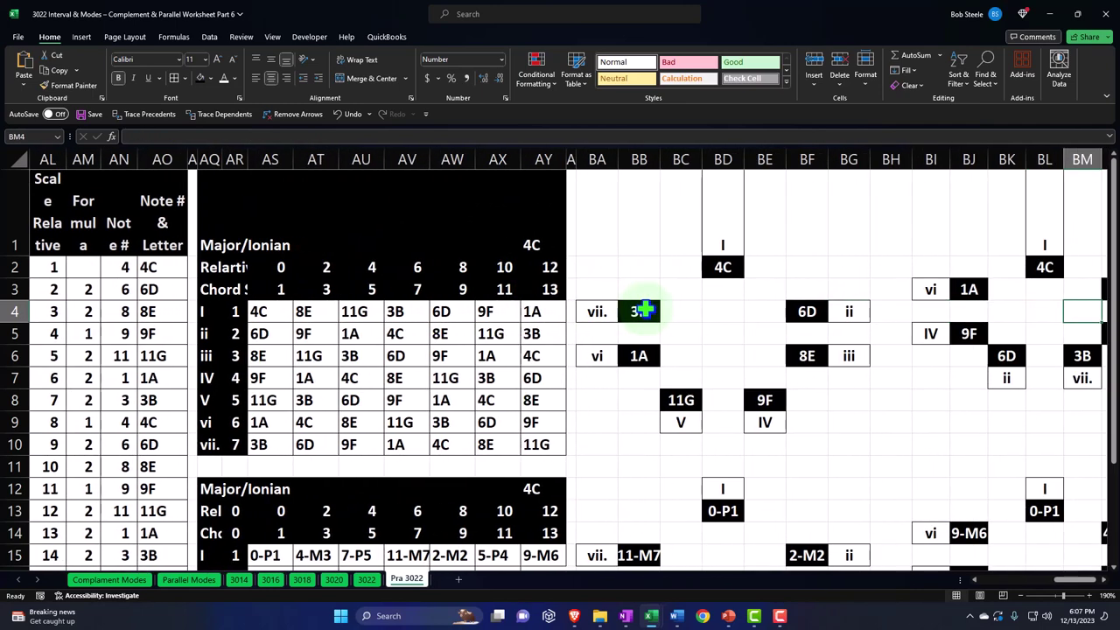
Step: Inspect the interval lookup formula in AS15 of the lower Major/Ionian table
{"action": "scroll", "coordinate": [644, 311], "scroll_direction": "down", "scroll_amount": 3}
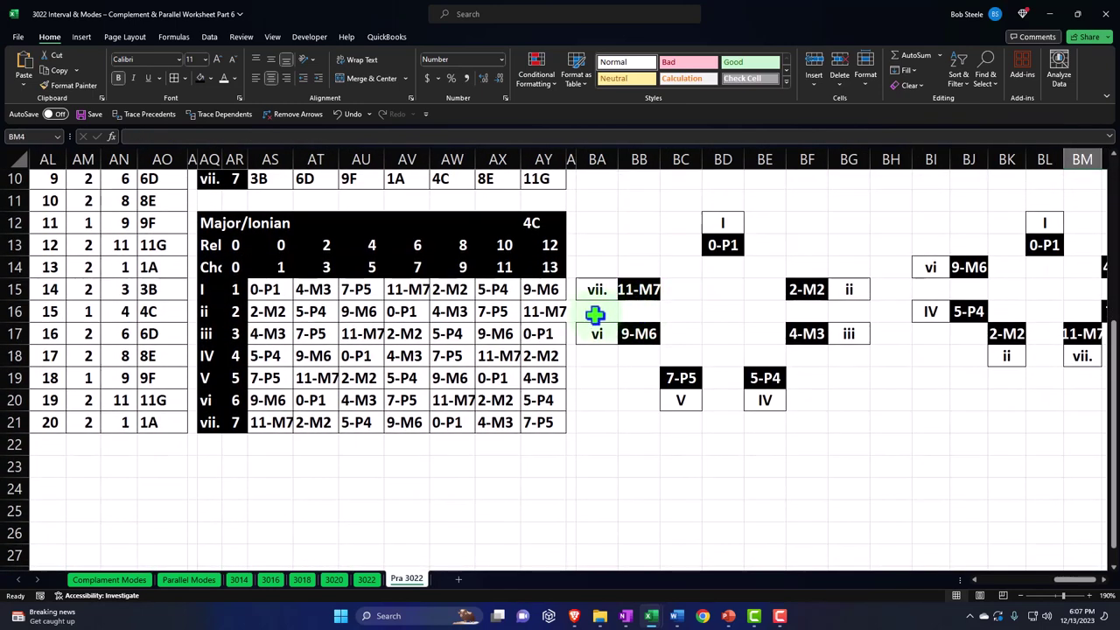
{"action": "left_click", "coordinate": [285, 298]}
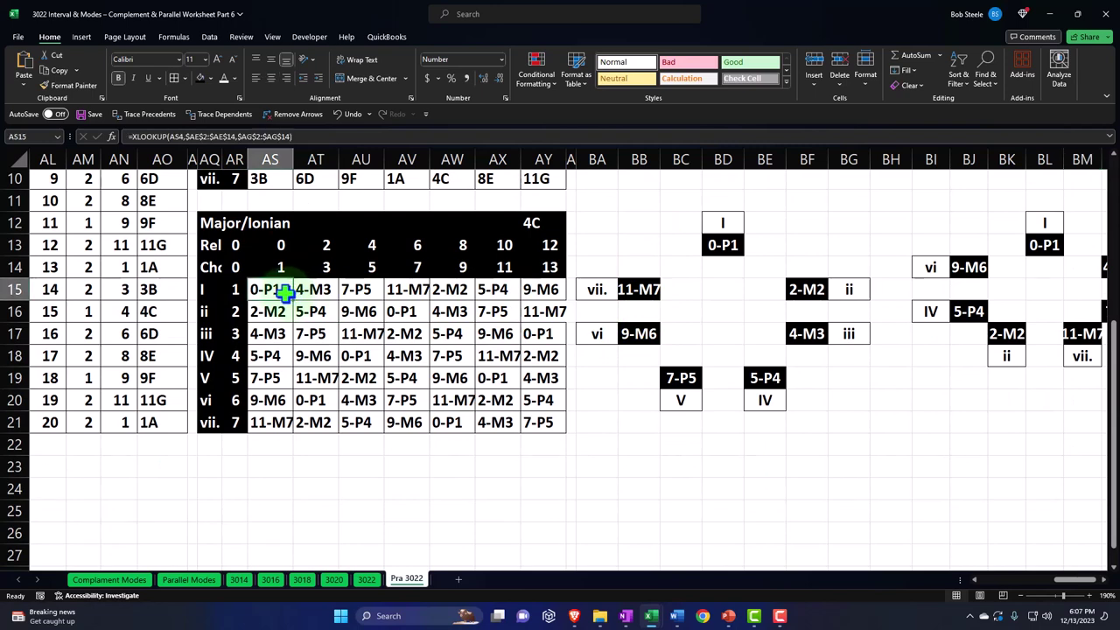
Step: Return to the fretboard tables starting at column A and compare note cell B2 with the interval lookup in E10
{"action": "key", "text": "Left"}
{"action": "key", "text": "Left"}
{"action": "key", "text": "Left"}
{"action": "key", "text": "Left"}
{"action": "key", "text": "Left"}
{"action": "key", "text": "Left"}
{"action": "key", "text": "Left"}
{"action": "key", "text": "Left"}
{"action": "key", "text": "Left"}
{"action": "key", "text": "Left"}
{"action": "key", "text": "Left"}
{"action": "key", "text": "Left"}
{"action": "key", "text": "Left"}
{"action": "key", "text": "Left"}
{"action": "key", "text": "Left"}
{"action": "key", "text": "Left"}
{"action": "key", "text": "Left"}
{"action": "key", "text": "Left"}
{"action": "key", "text": "Left"}
{"action": "key", "text": "Left"}
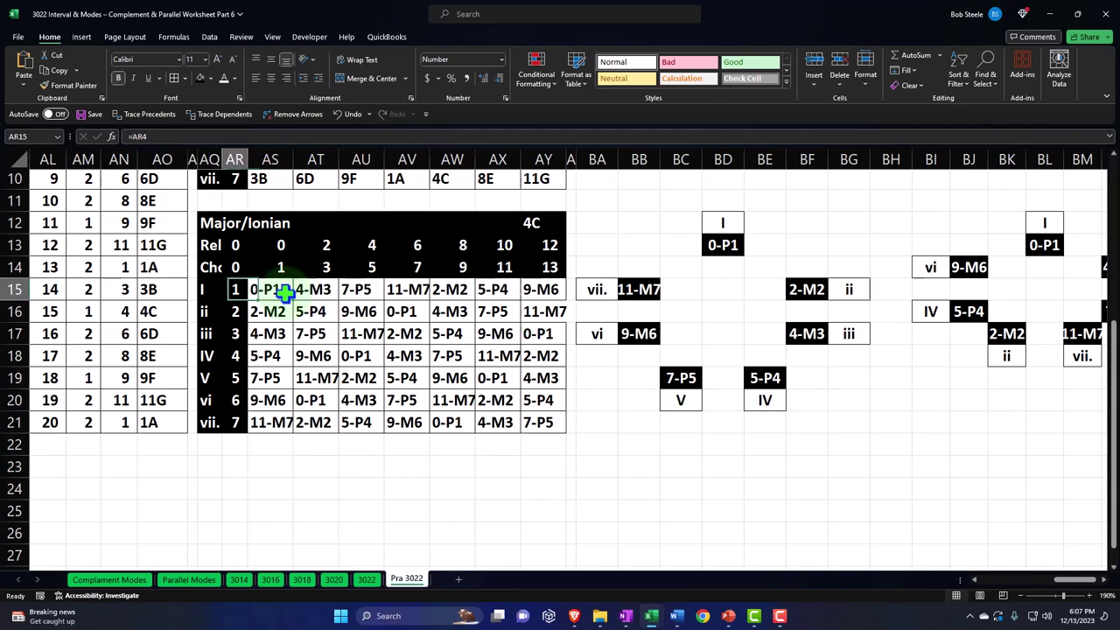
{"action": "key", "text": "Left"}
{"action": "key", "text": "Left"}
{"action": "key", "text": "Left"}
{"action": "key", "text": "Left"}
{"action": "key", "text": "Left"}
{"action": "key", "text": "Left"}
{"action": "key", "text": "Left"}
{"action": "key", "text": "Left"}
{"action": "key", "text": "Left"}
{"action": "key", "text": "Left"}
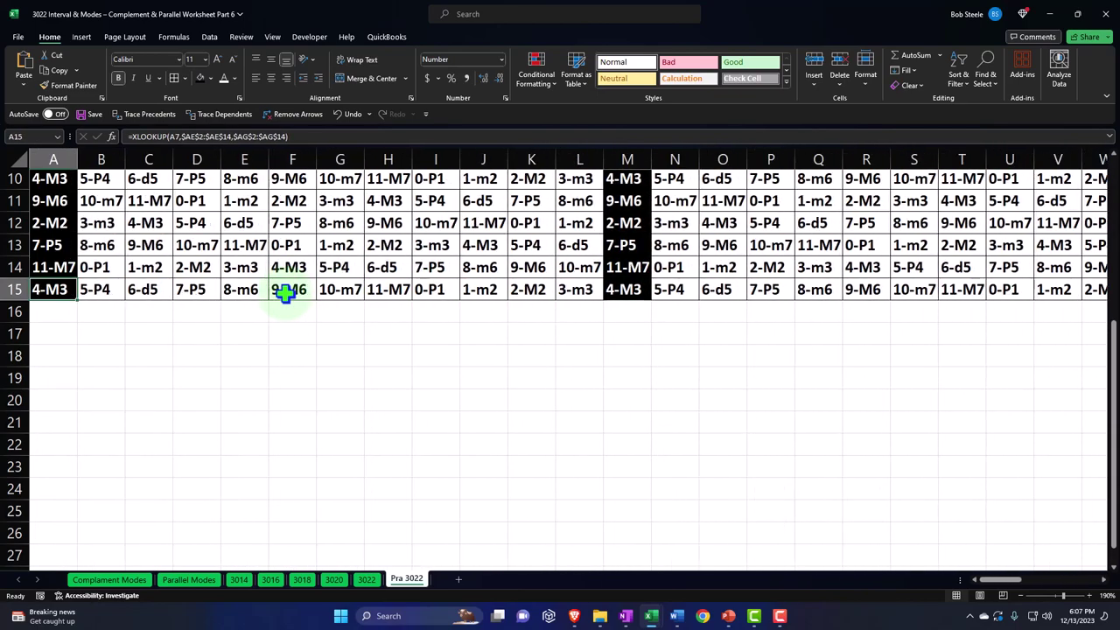
{"action": "scroll", "coordinate": [285, 292], "scroll_direction": "up", "scroll_amount": 3}
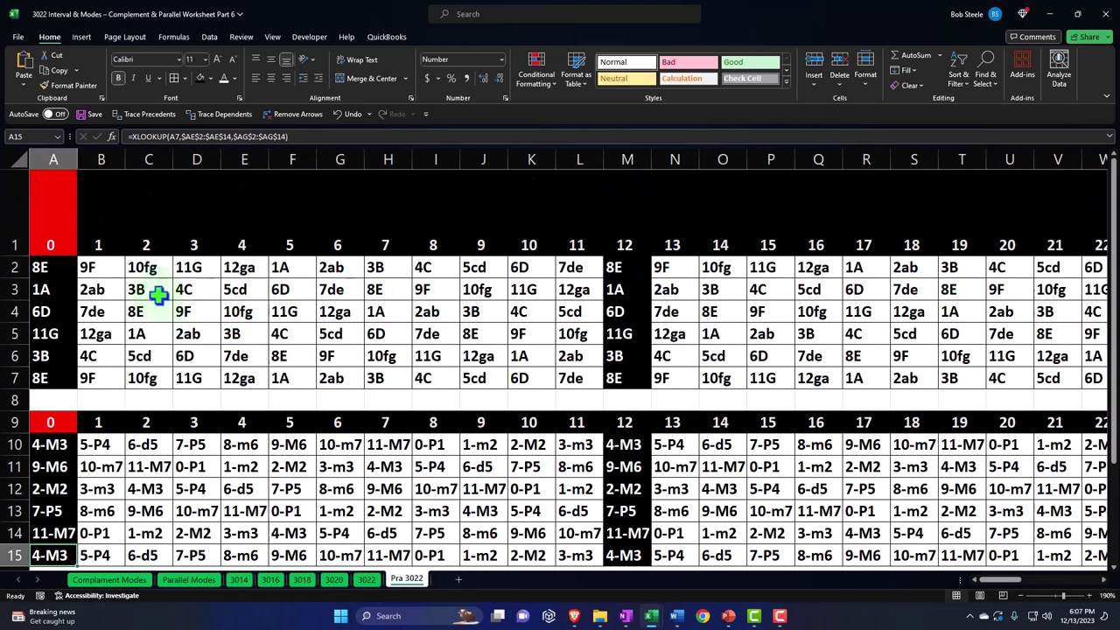
{"action": "left_click", "coordinate": [107, 269]}
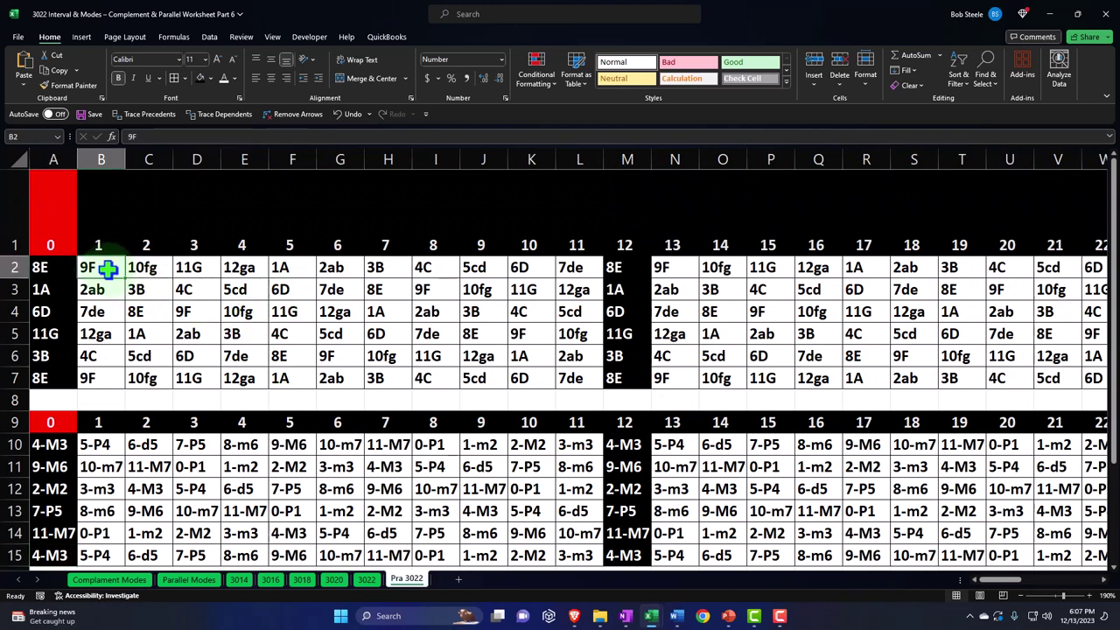
{"action": "left_click", "coordinate": [225, 447]}
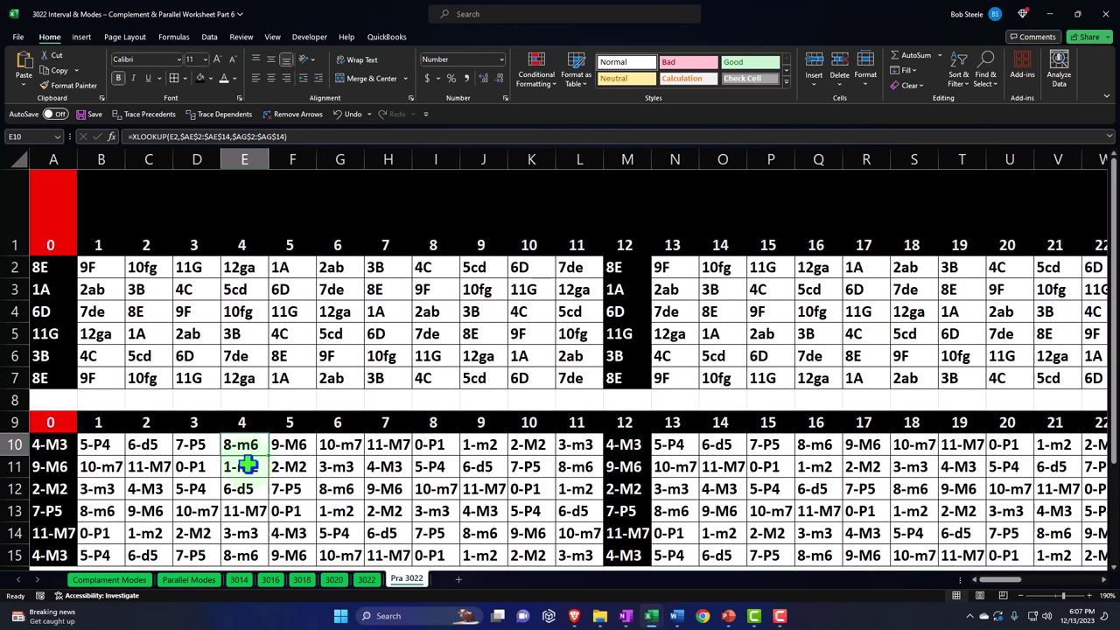
Step: Look across row 8 to the Major/Ionian tables and inspect the key reference in AY12
{"action": "left_click", "coordinate": [555, 401]}
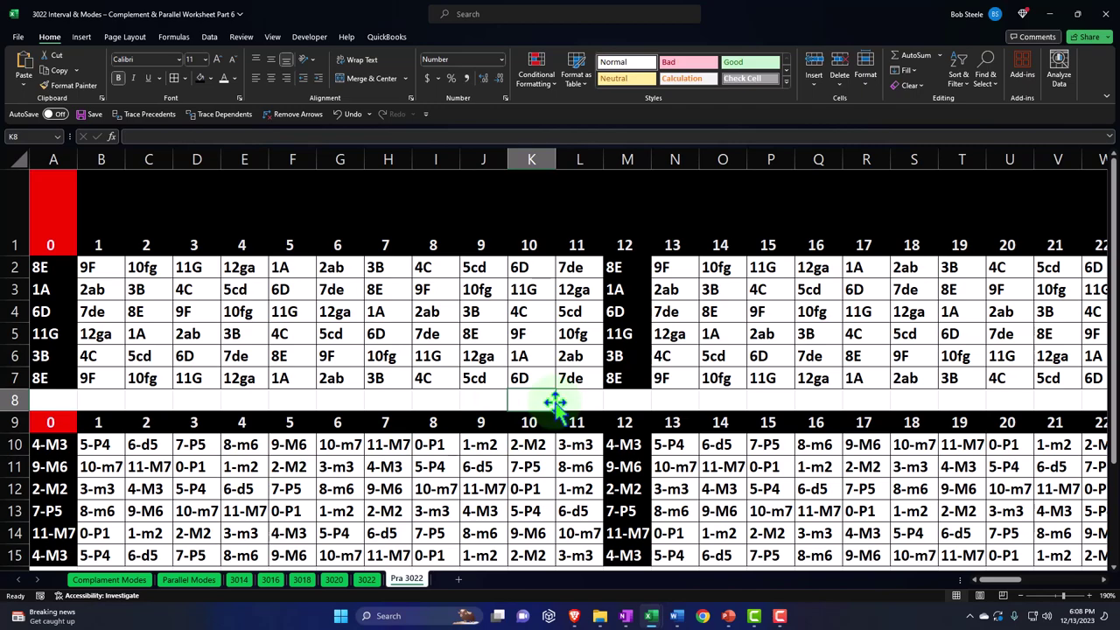
{"action": "key", "text": "Right"}
{"action": "key", "text": "Right"}
{"action": "key", "text": "Right"}
{"action": "key", "text": "Right"}
{"action": "key", "text": "Right"}
{"action": "key", "text": "Right"}
{"action": "key", "text": "Right"}
{"action": "key", "text": "Right"}
{"action": "key", "text": "Right"}
{"action": "key", "text": "Right"}
{"action": "key", "text": "Right"}
{"action": "key", "text": "Right"}
{"action": "key", "text": "Right"}
{"action": "key", "text": "Right"}
{"action": "key", "text": "Right"}
{"action": "key", "text": "Right"}
{"action": "key", "text": "Right"}
{"action": "key", "text": "Right"}
{"action": "key", "text": "Right"}
{"action": "key", "text": "Right"}
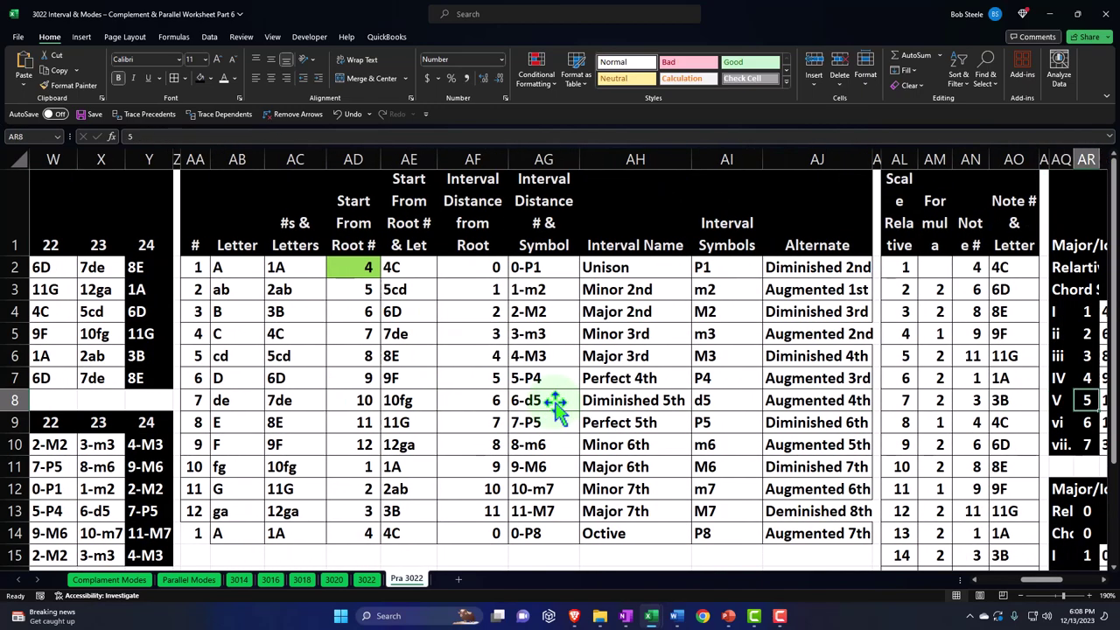
{"action": "key", "text": "Right"}
{"action": "key", "text": "Right"}
{"action": "key", "text": "Right"}
{"action": "key", "text": "Right"}
{"action": "key", "text": "Right"}
{"action": "key", "text": "Right"}
{"action": "key", "text": "Right"}
{"action": "key", "text": "Right"}
{"action": "key", "text": "Right"}
{"action": "key", "text": "Right"}
{"action": "key", "text": "Right"}
{"action": "key", "text": "Right"}
{"action": "key", "text": "Right"}
{"action": "key", "text": "Right"}
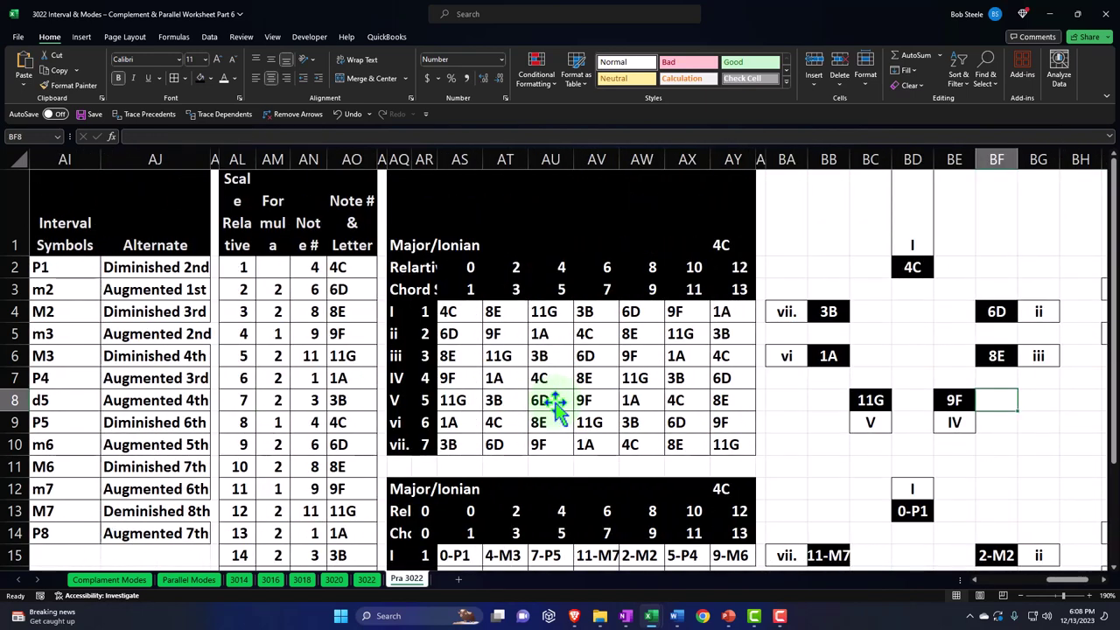
{"action": "scroll", "coordinate": [551, 402], "scroll_direction": "down", "scroll_amount": 3}
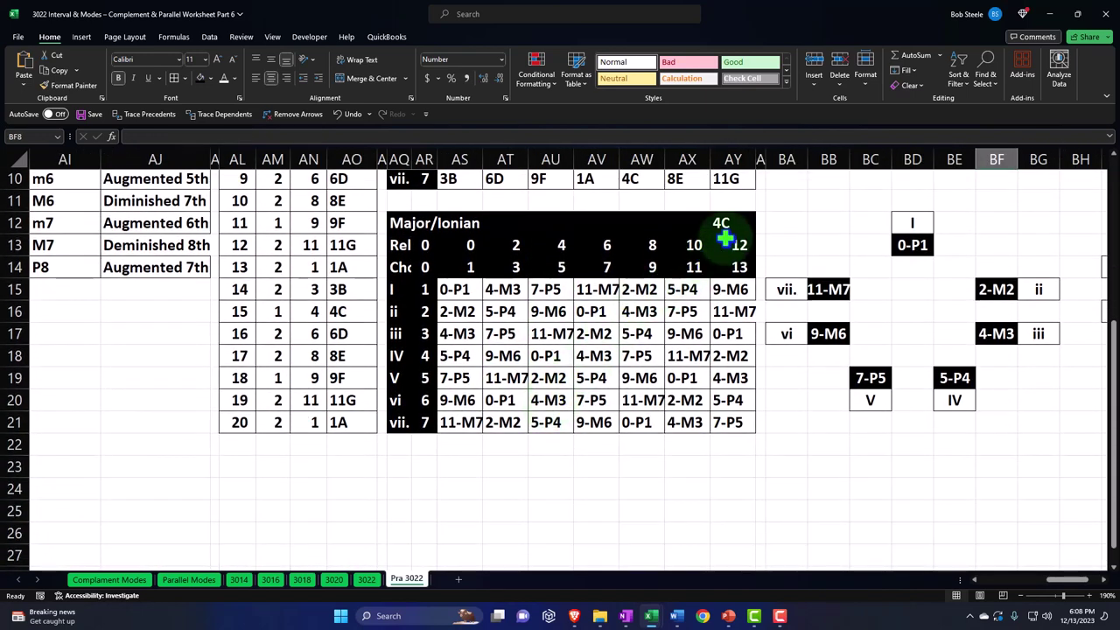
{"action": "left_click", "coordinate": [730, 226]}
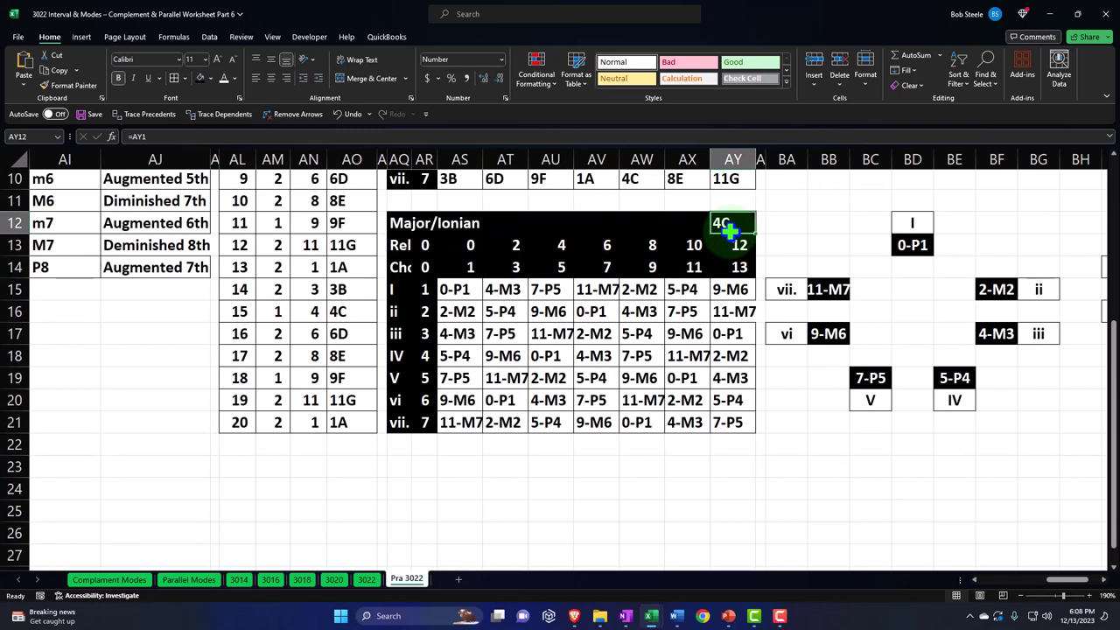
Step: Inspect the ii root lookup in AS5 and trace the ii mode's notes on the adjacent scale diagram, starting from 6D in BF4
{"action": "scroll", "coordinate": [651, 298], "scroll_direction": "up", "scroll_amount": 3}
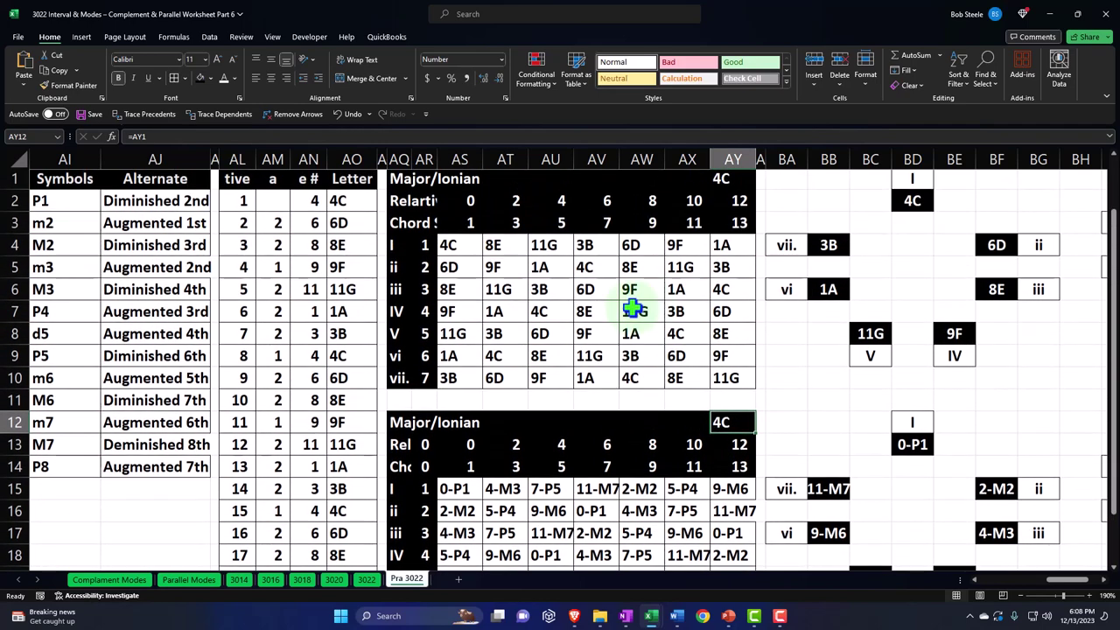
{"action": "left_click", "coordinate": [446, 268]}
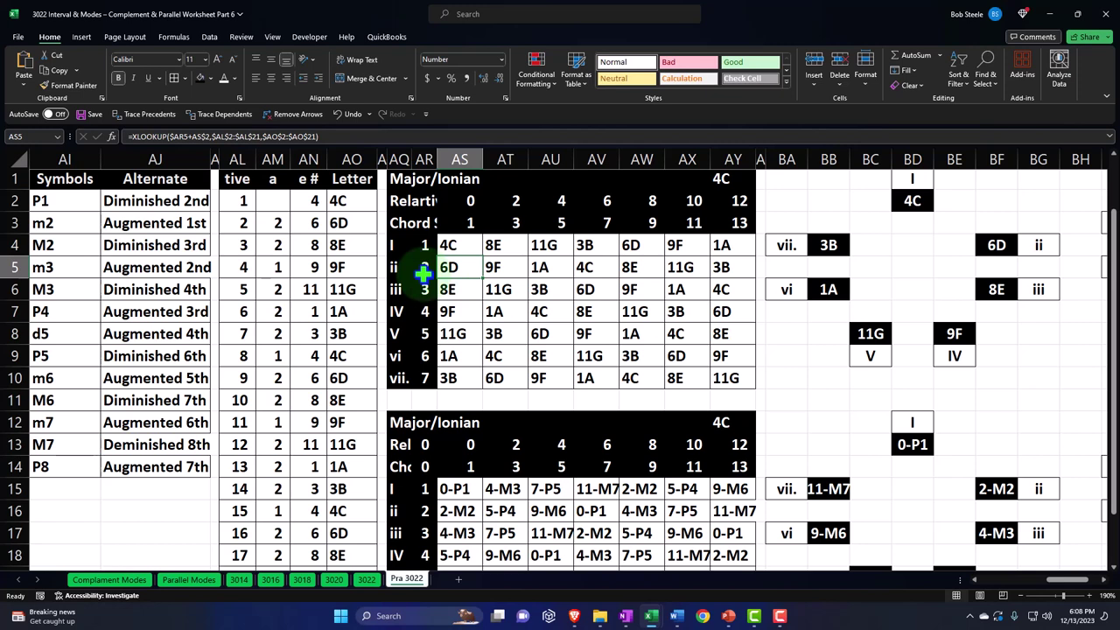
{"action": "left_click", "coordinate": [1011, 252]}
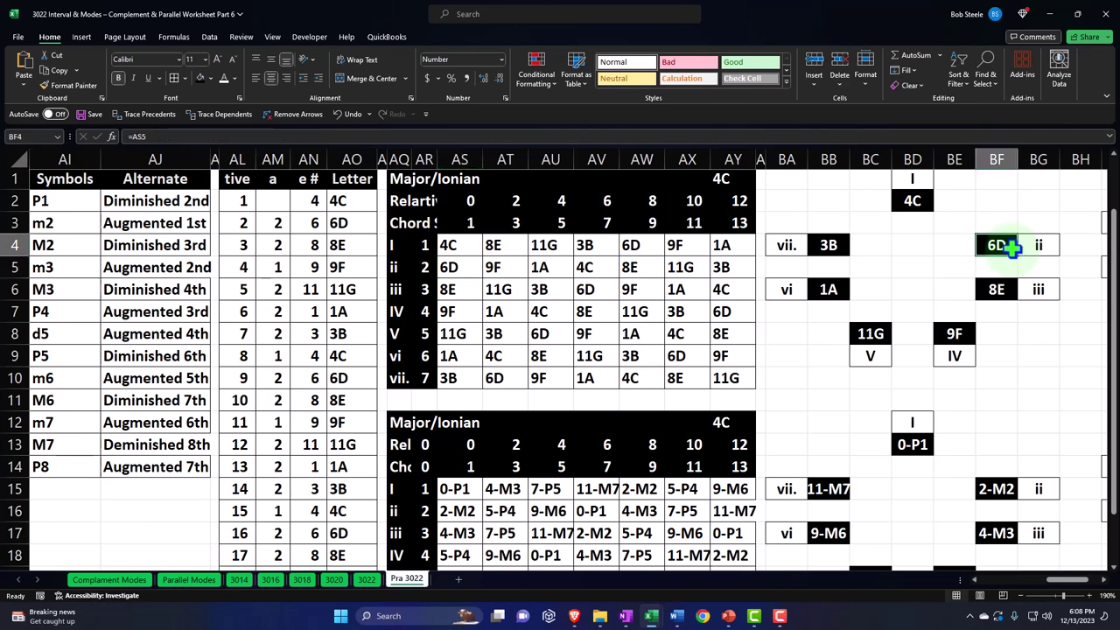
{"action": "left_click", "coordinate": [967, 330], "text": "ctrl"}
{"action": "left_click", "coordinate": [840, 290], "text": "ctrl"}
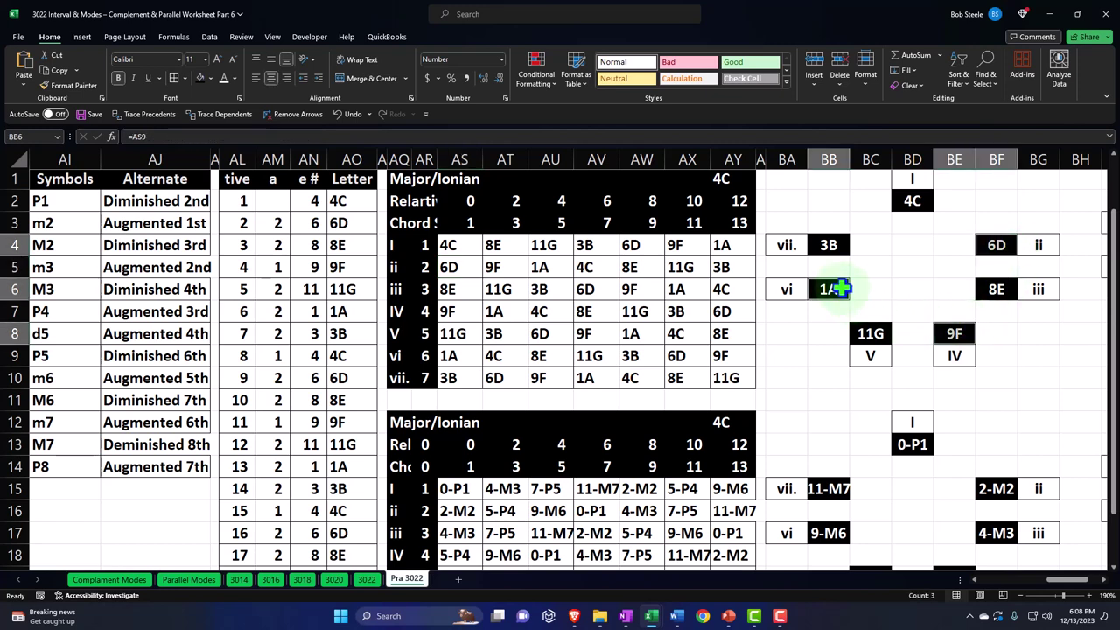
{"action": "left_click", "coordinate": [910, 204], "text": "ctrl"}
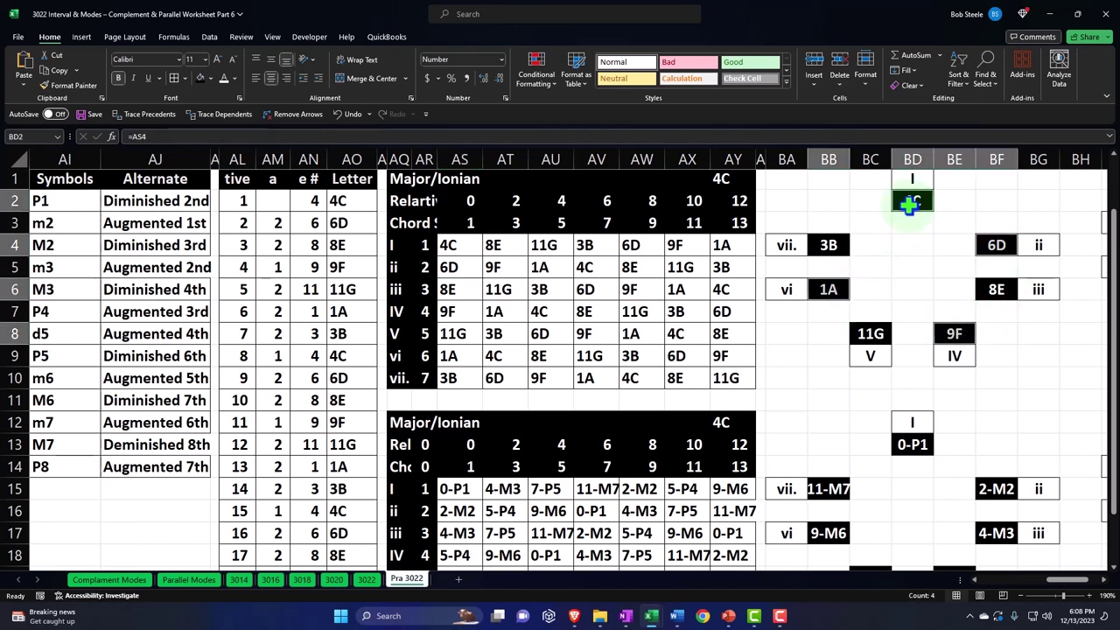
{"action": "left_click", "coordinate": [999, 289], "text": "ctrl"}
{"action": "left_click", "coordinate": [906, 329], "text": "ctrl"}
{"action": "left_click", "coordinate": [835, 246], "text": "ctrl"}
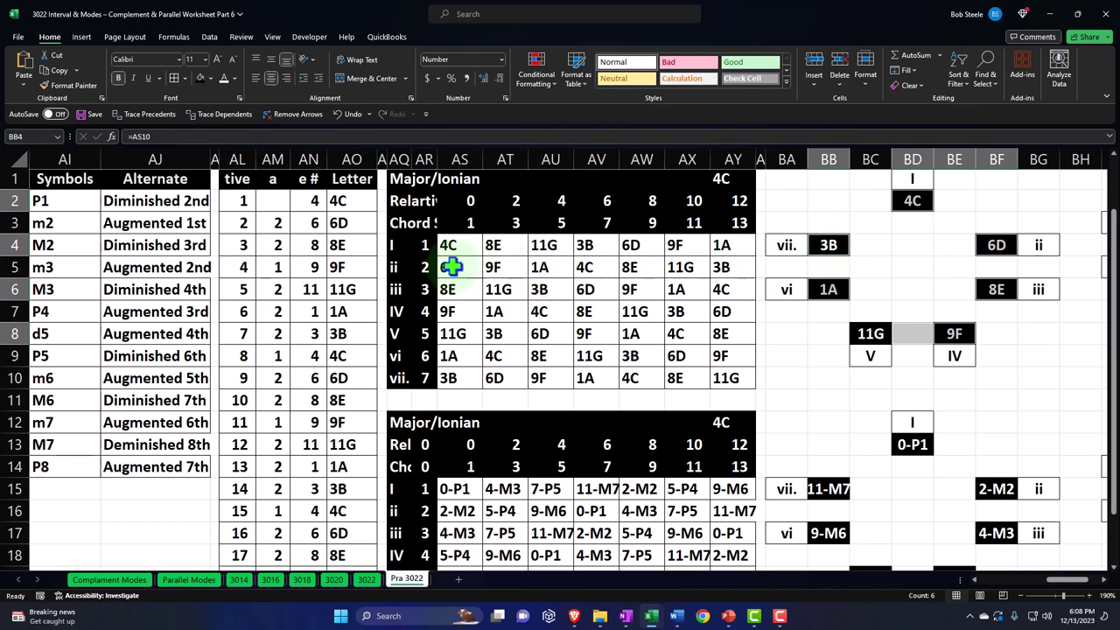
Step: Highlight the full ii row AS5:AY5 of the Major/Ionian table, followed by only its triad AS5:AU5
{"action": "left_click_drag", "start_coordinate": [448, 267], "coordinate": [718, 259]}
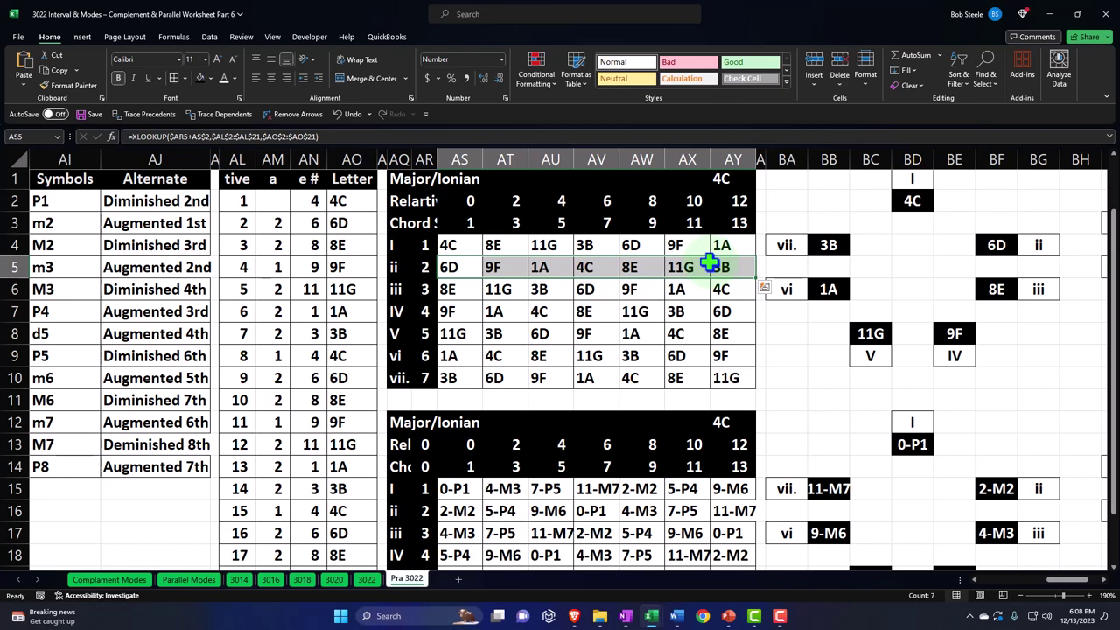
{"action": "left_click_drag", "start_coordinate": [453, 260], "coordinate": [553, 261]}
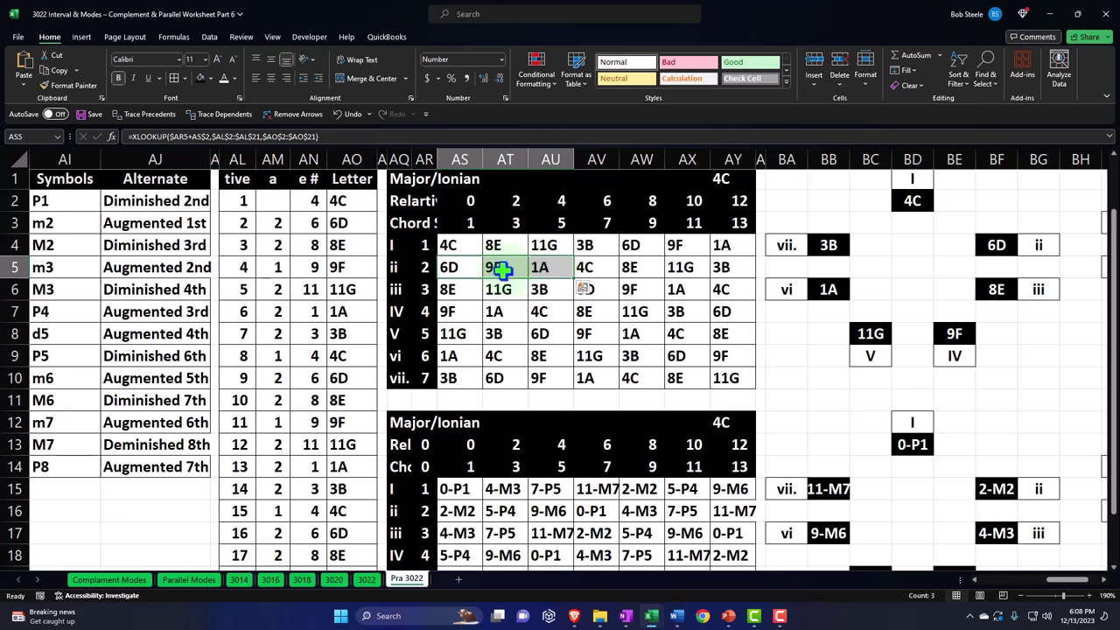
Step: Inspect the key reference in AY1 and the interval lookup for the I chord root in AS15
{"action": "left_click", "coordinate": [727, 184]}
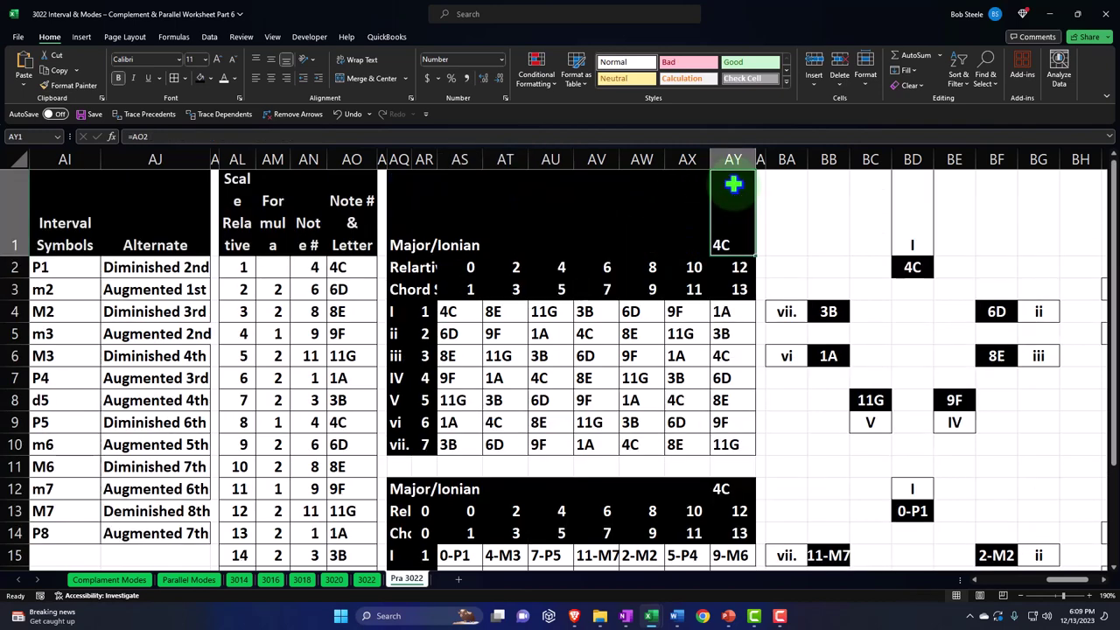
{"action": "scroll", "coordinate": [449, 324], "scroll_direction": "down", "scroll_amount": 2}
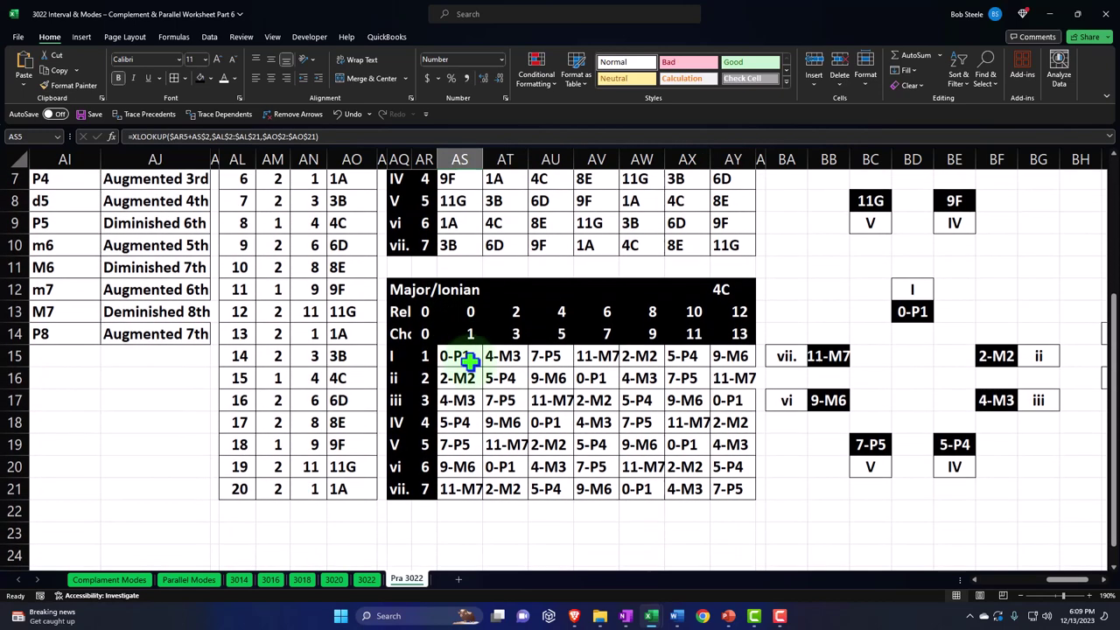
{"action": "left_click", "coordinate": [466, 364]}
{"action": "left_click", "coordinate": [464, 355]}
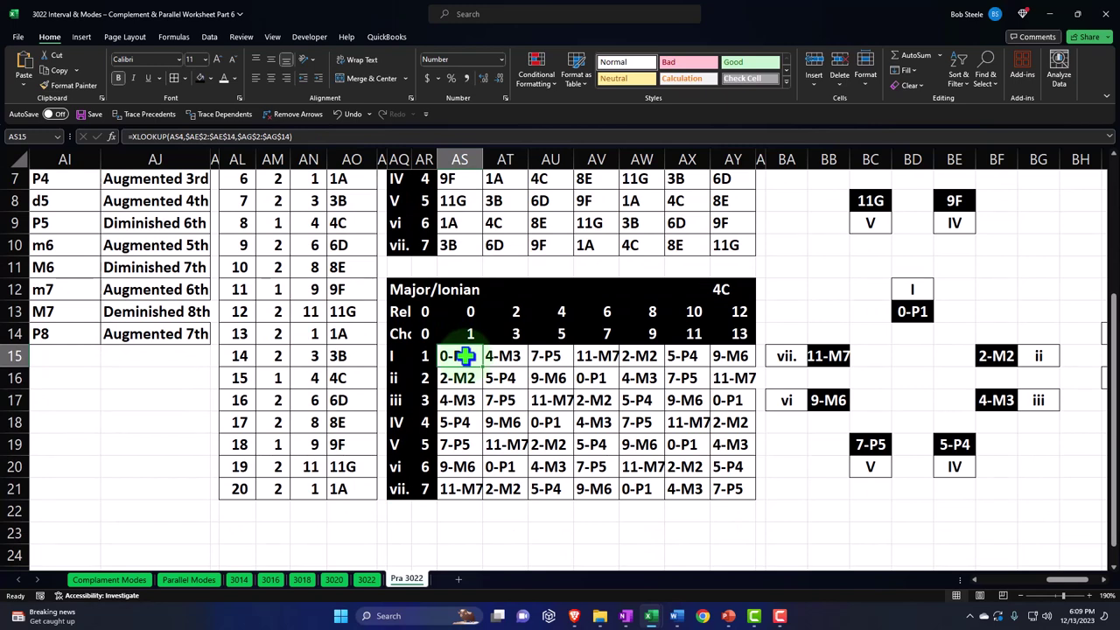
Step: Compare the note lookup formulas for the ii root in AS5 and the I root in AS4
{"action": "scroll", "coordinate": [464, 355], "scroll_direction": "up", "scroll_amount": 2}
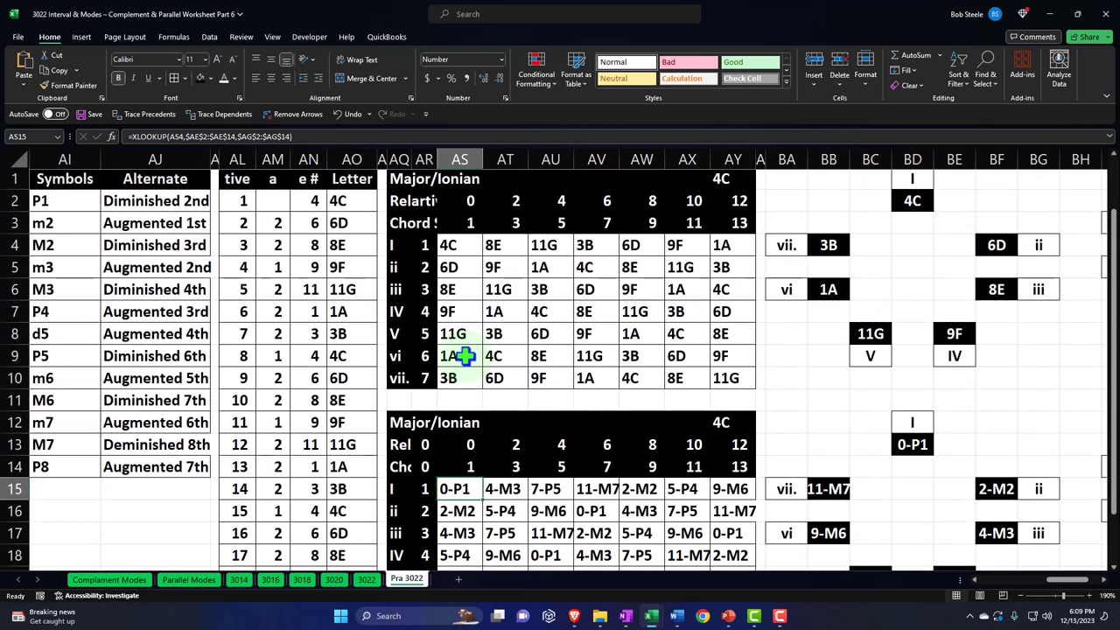
{"action": "left_click", "coordinate": [461, 270]}
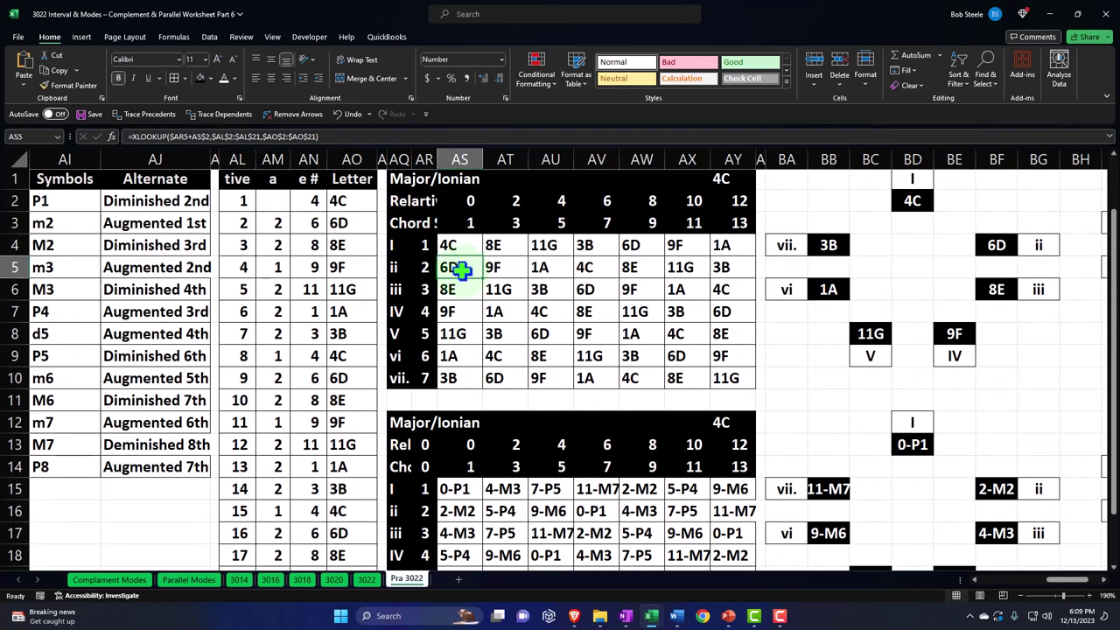
{"action": "key", "text": "Up"}
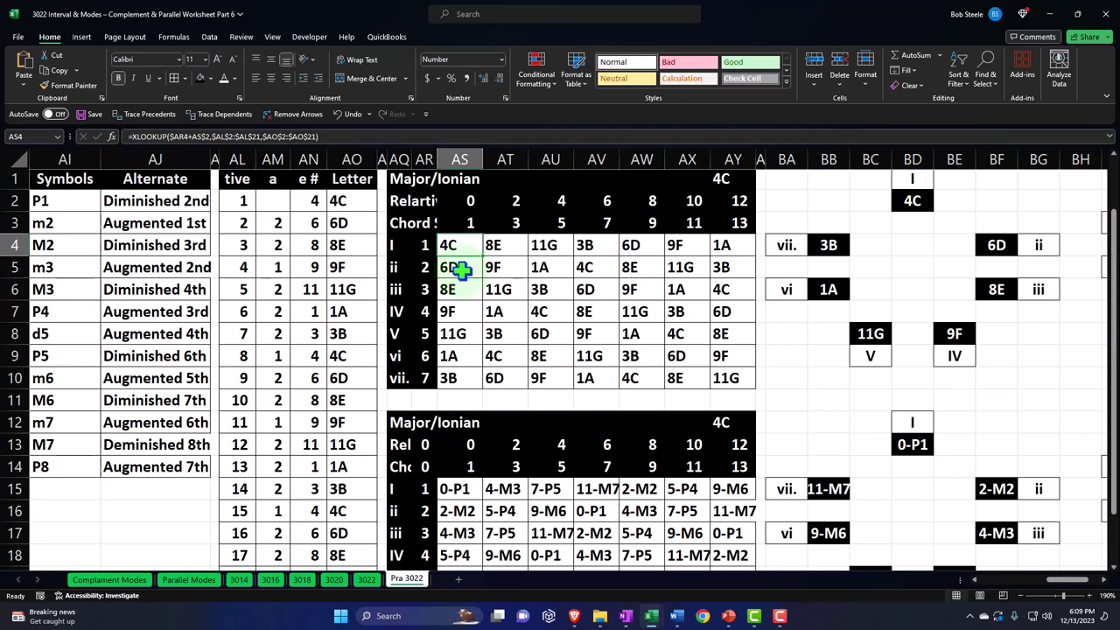
Step: Return along row 4 to the fretboard note table at column A and inspect the note in E2
{"action": "key", "text": "Left"}
{"action": "key", "text": "Left"}
{"action": "key", "text": "Left"}
{"action": "key", "text": "Left"}
{"action": "key", "text": "Left"}
{"action": "key", "text": "Left"}
{"action": "key", "text": "Left"}
{"action": "key", "text": "Left"}
{"action": "key", "text": "Left"}
{"action": "key", "text": "Left"}
{"action": "key", "text": "Left"}
{"action": "key", "text": "Left"}
{"action": "key", "text": "Left"}
{"action": "key", "text": "Left"}
{"action": "key", "text": "Left"}
{"action": "key", "text": "Left"}
{"action": "key", "text": "Left"}
{"action": "key", "text": "Left"}
{"action": "key", "text": "Left"}
{"action": "key", "text": "Left"}
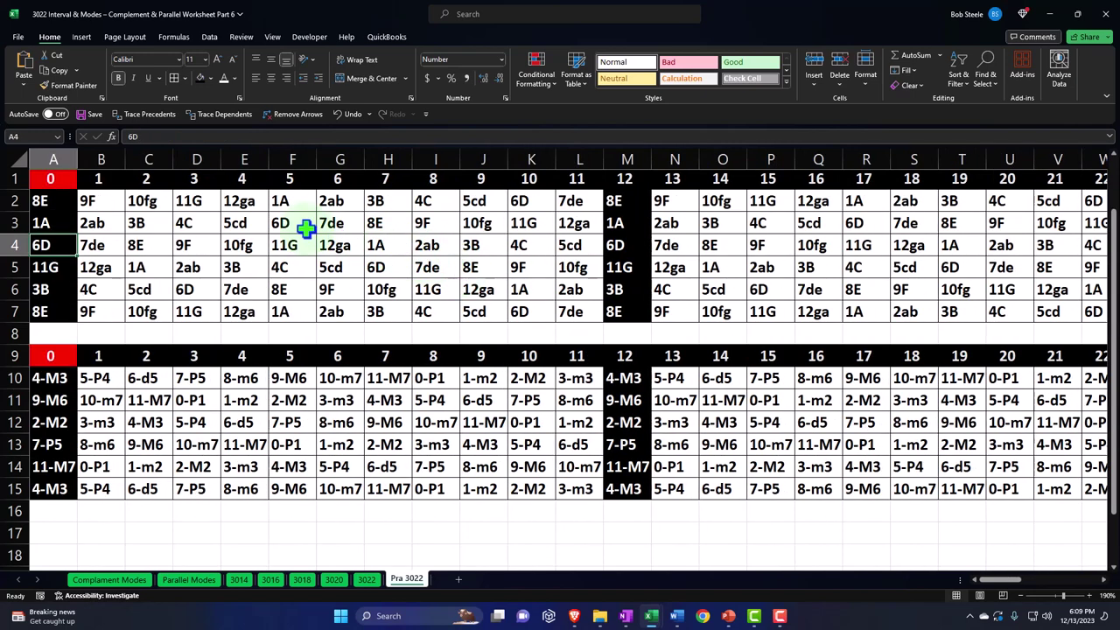
{"action": "left_click", "coordinate": [248, 200]}
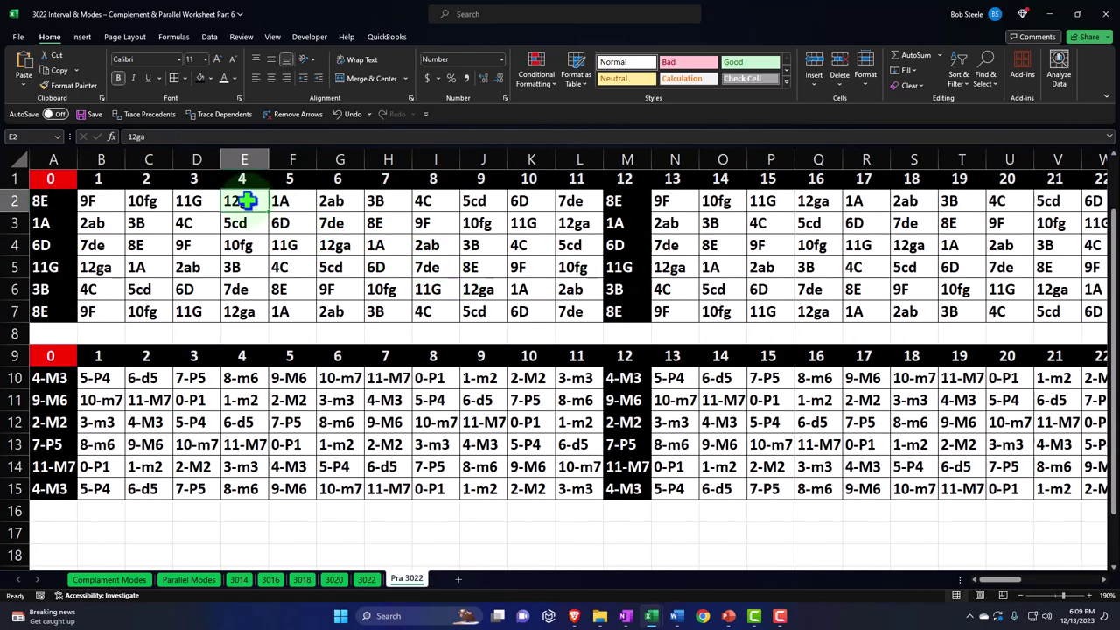
Step: Examine the interval lookup formulas in E10 and B10 along with their referenced ranges AE2:AE14 and AG2:AG14
{"action": "key", "text": "Down"}
{"action": "key", "text": "Down"}
{"action": "key", "text": "Down"}
{"action": "key", "text": "Down"}
{"action": "key", "text": "Down"}
{"action": "key", "text": "Down"}
{"action": "key", "text": "Down"}
{"action": "key", "text": "Down"}
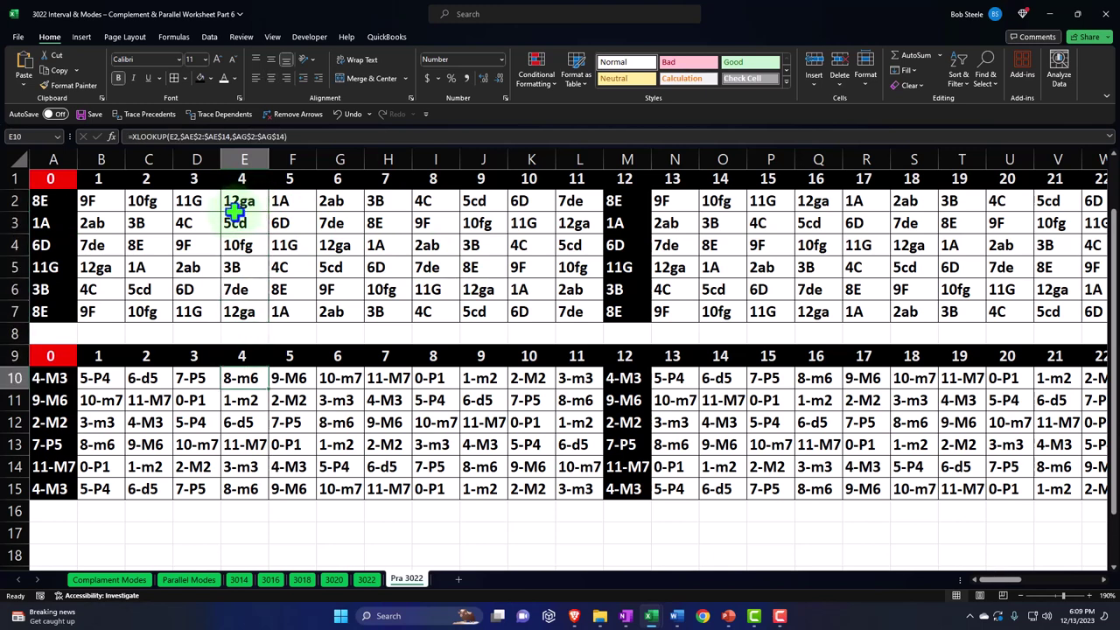
{"action": "double_click", "coordinate": [103, 377]}
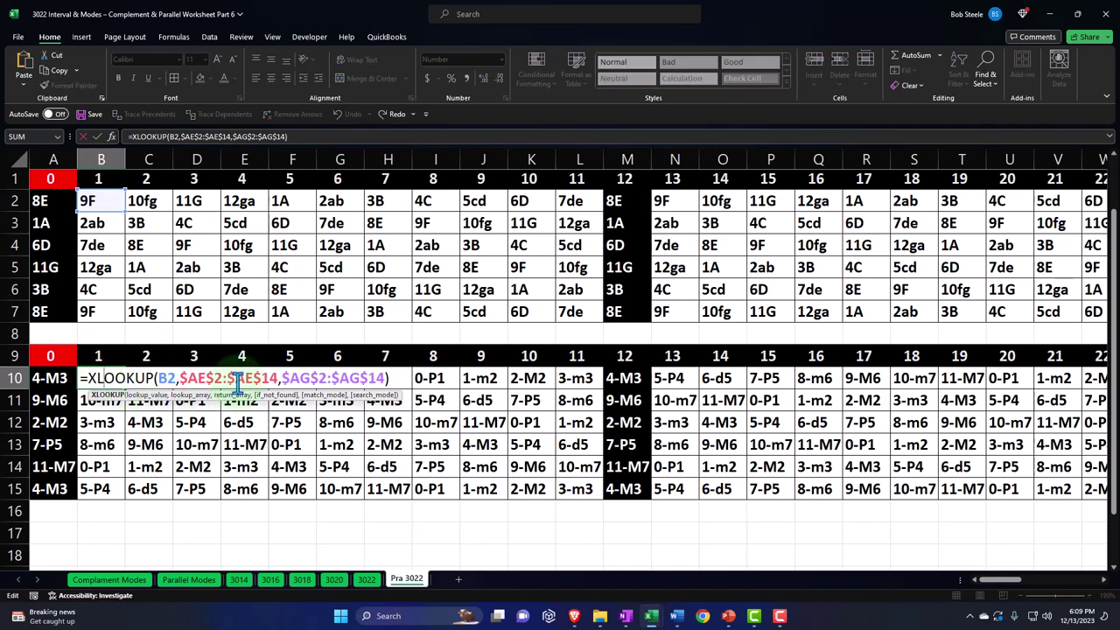
{"action": "left_click_drag", "start_coordinate": [1001, 581], "coordinate": [1029, 586]}
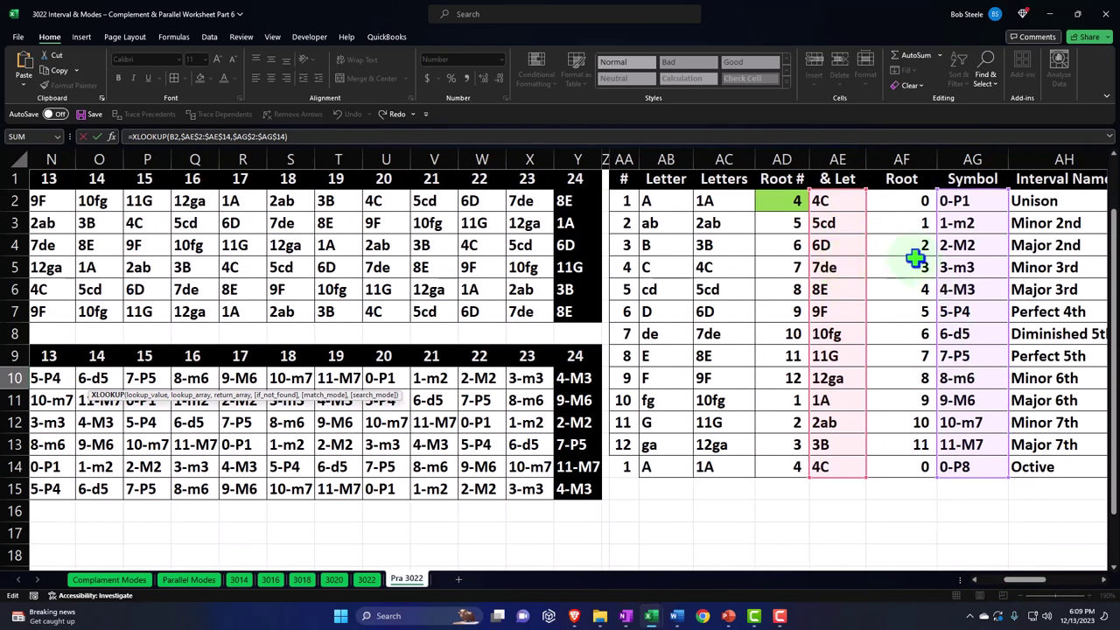
{"action": "key", "text": "Escape"}
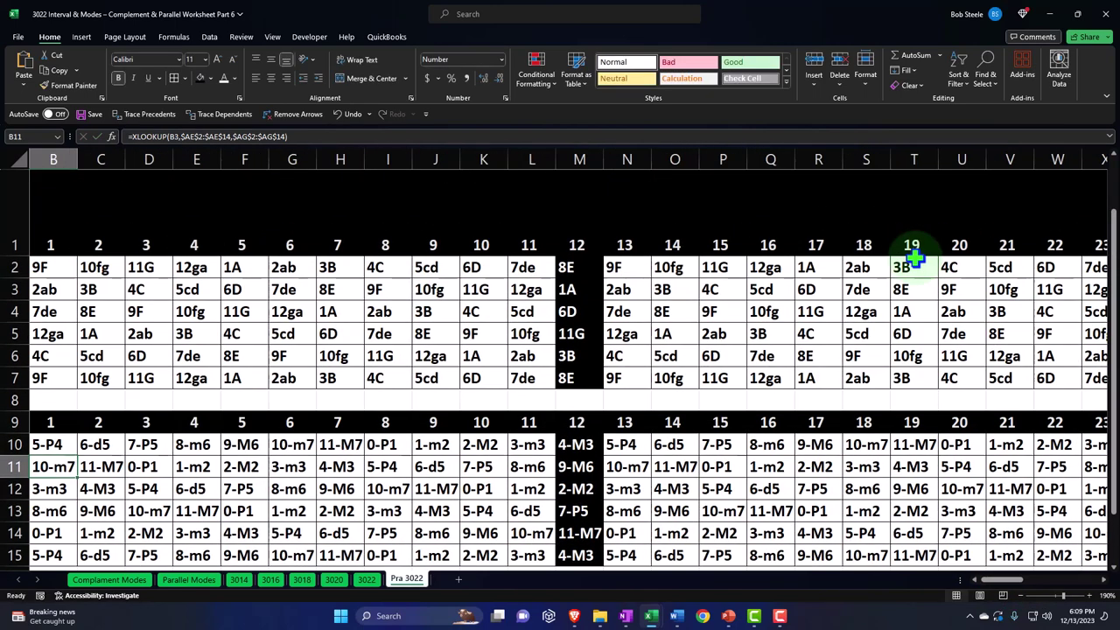
Step: Compare the interval lookup formulas in E10 and A10 with the fretboard notes they reference
{"action": "scroll", "coordinate": [328, 335], "scroll_direction": "down", "scroll_amount": 1}
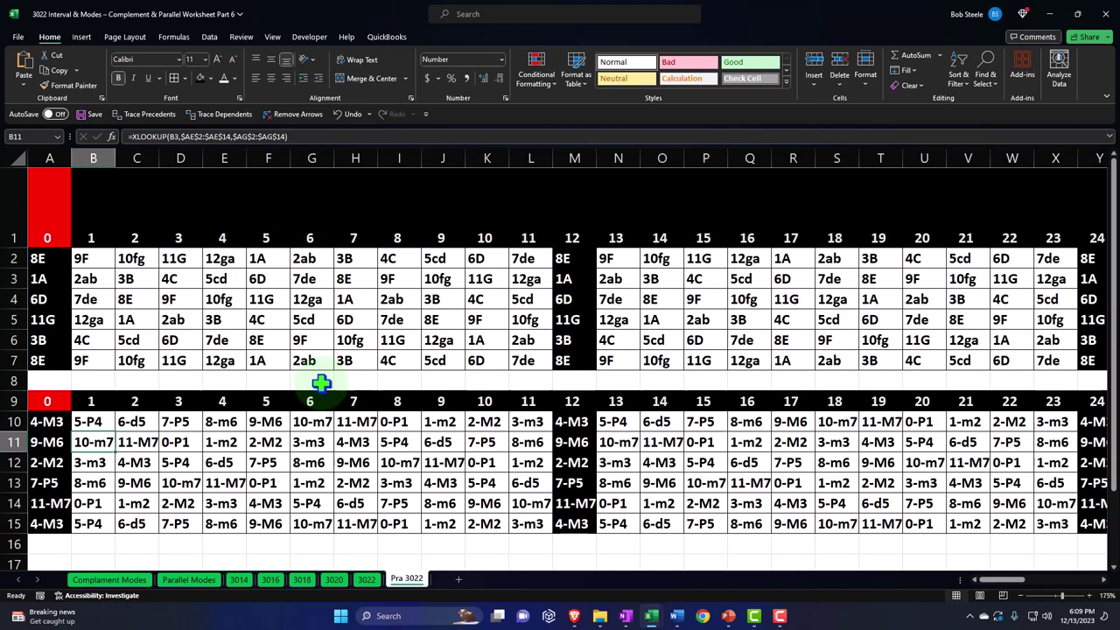
{"action": "double_click", "coordinate": [225, 423]}
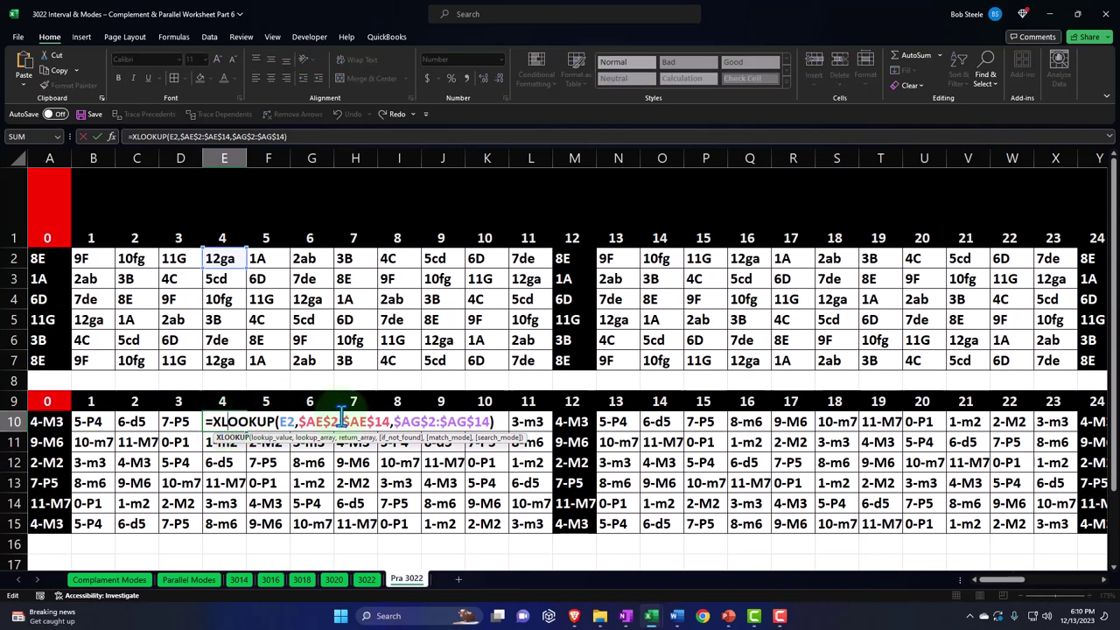
{"action": "key", "text": "Return"}
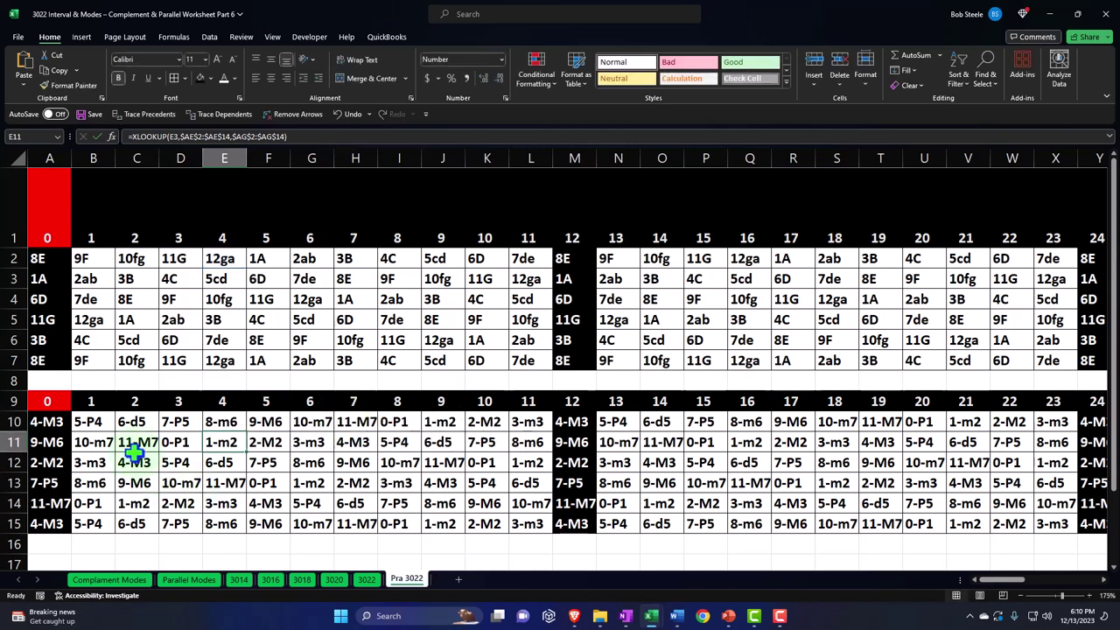
{"action": "double_click", "coordinate": [48, 422]}
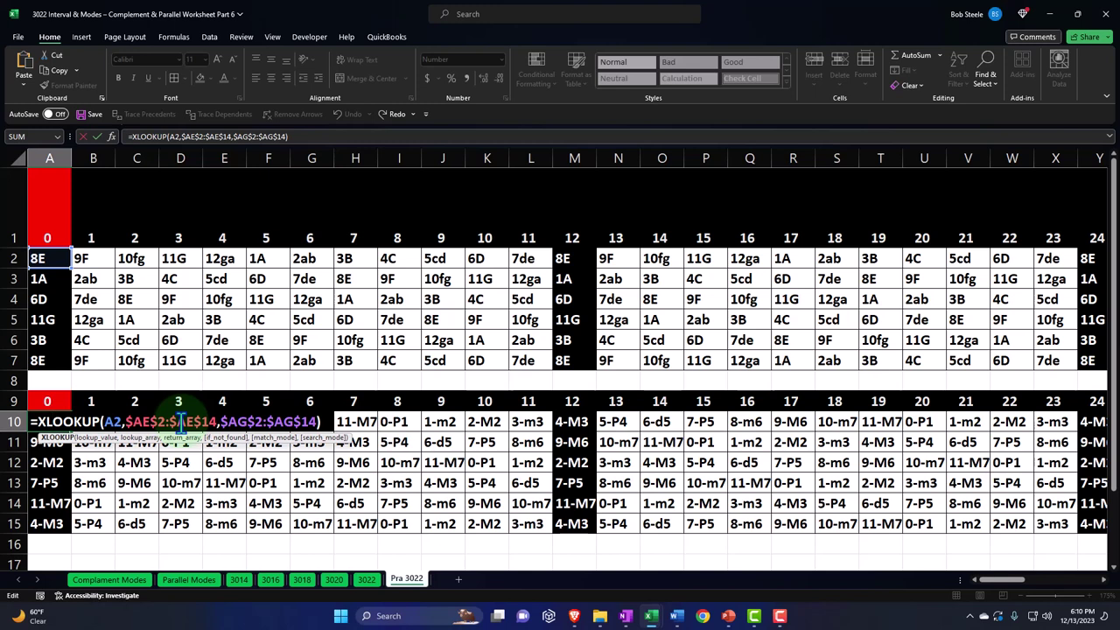
{"action": "key", "text": "Return"}
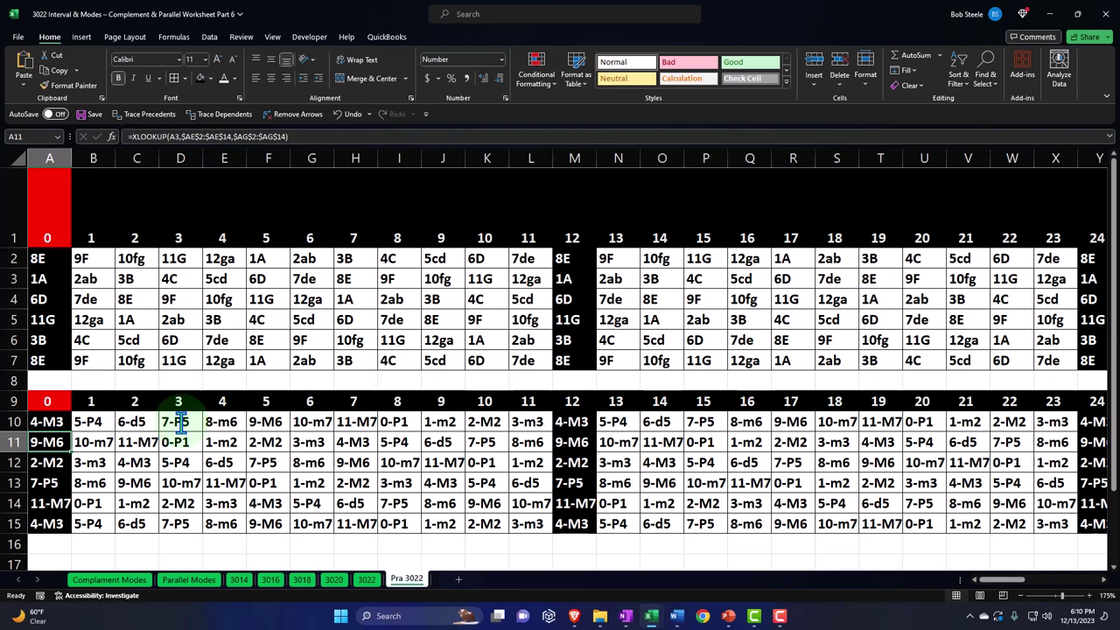
Step: Replace every $ with nothing in the interval formulas of A10:Y15, and check the formula in F11
{"action": "left_click", "coordinate": [54, 423]}
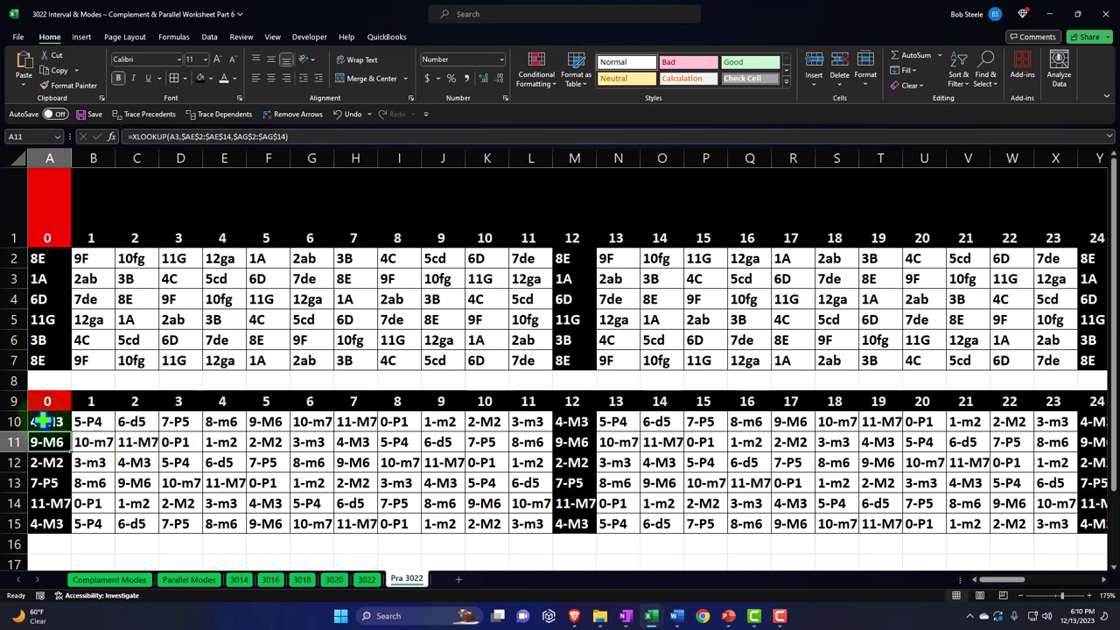
{"action": "left_click_drag", "start_coordinate": [61, 424], "coordinate": [1090, 523]}
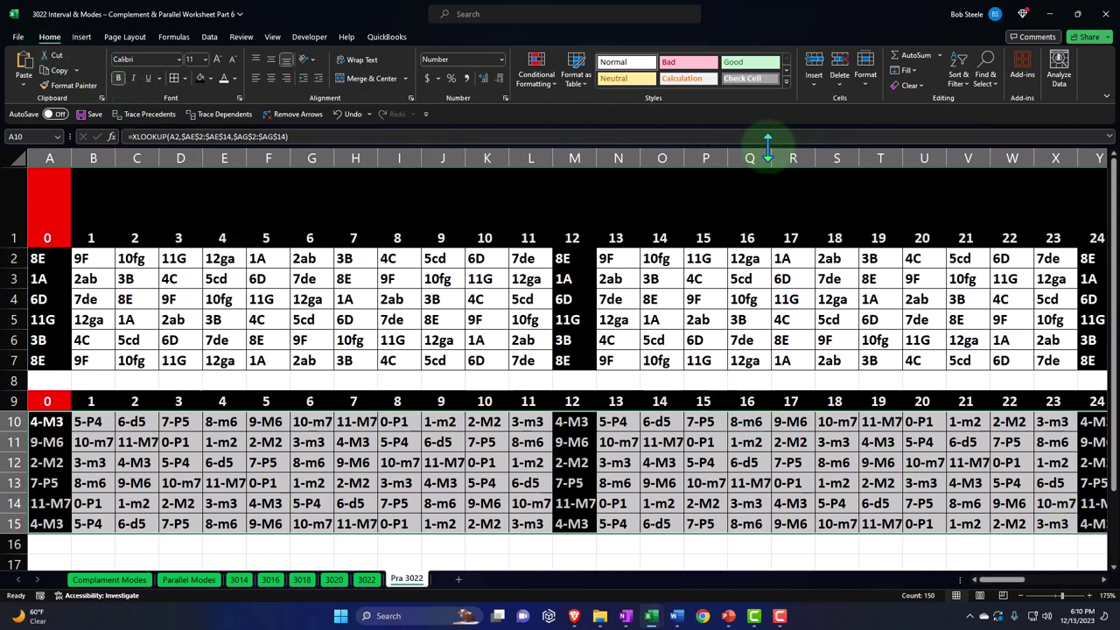
{"action": "left_click", "coordinate": [985, 77]}
{"action": "left_click", "coordinate": [997, 100]}
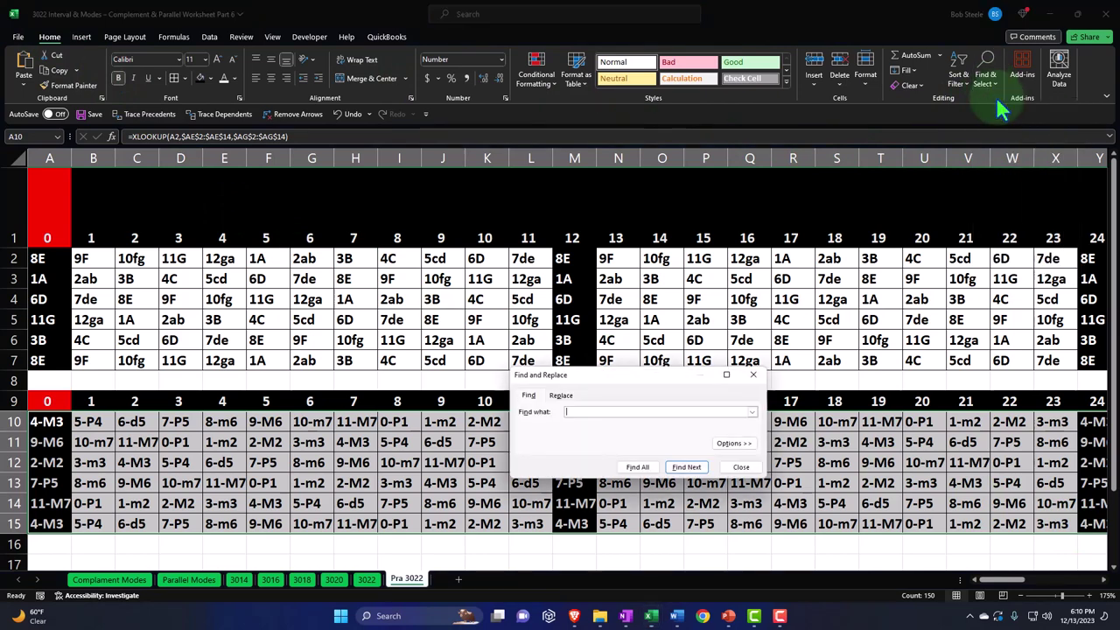
{"action": "left_click_drag", "start_coordinate": [622, 385], "coordinate": [617, 260]}
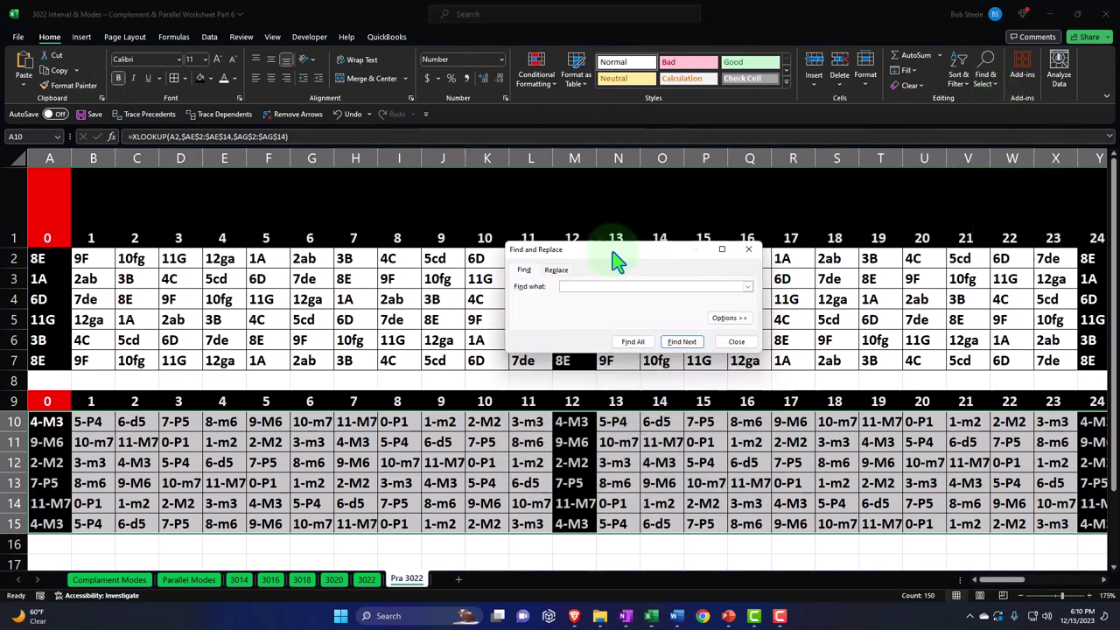
{"action": "left_click", "coordinate": [566, 270]}
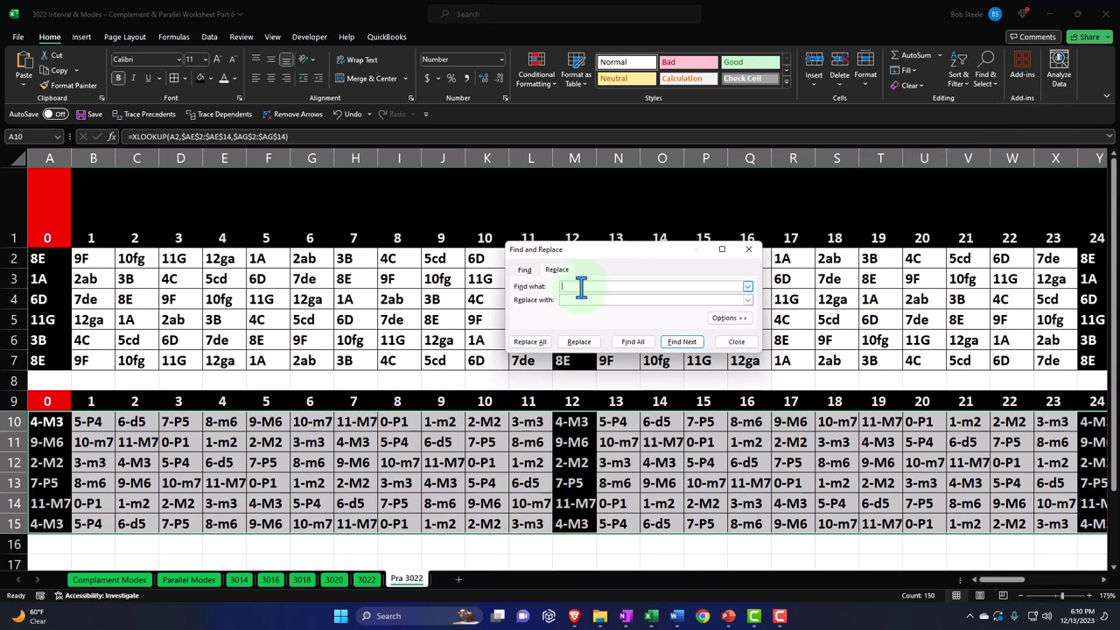
{"action": "left_click", "coordinate": [581, 289]}
{"action": "type", "text": "$"}
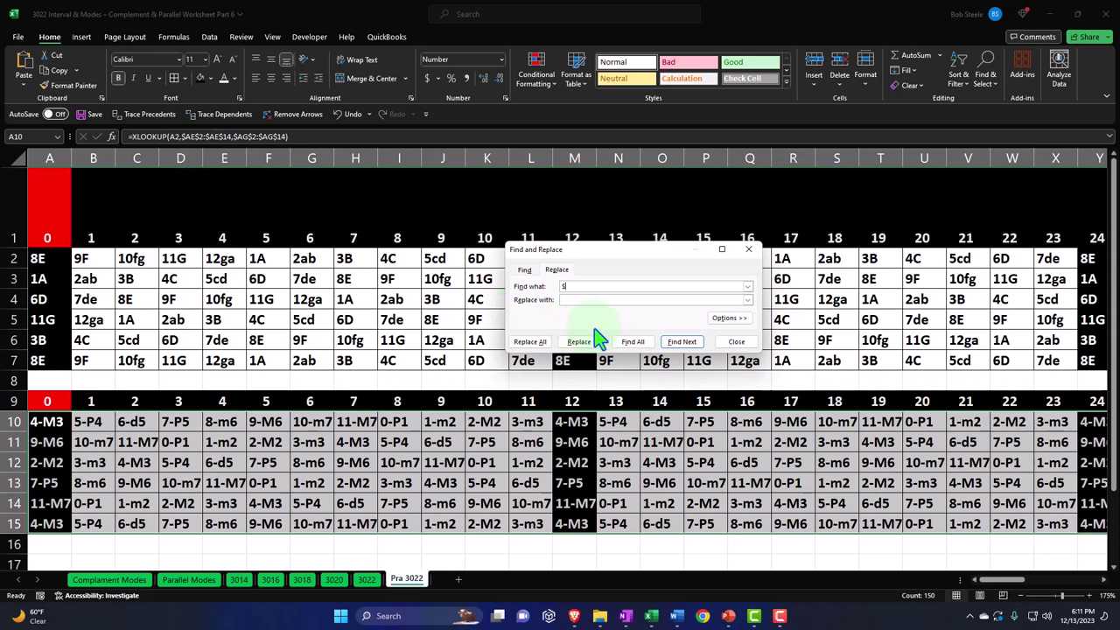
{"action": "left_click", "coordinate": [541, 344]}
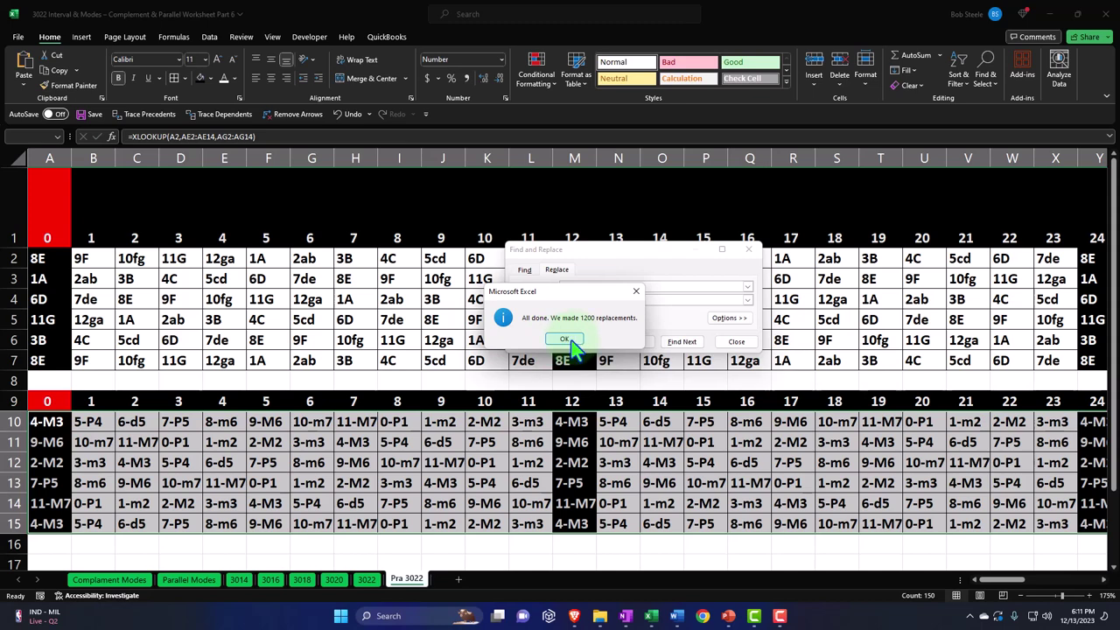
{"action": "left_click", "coordinate": [567, 339]}
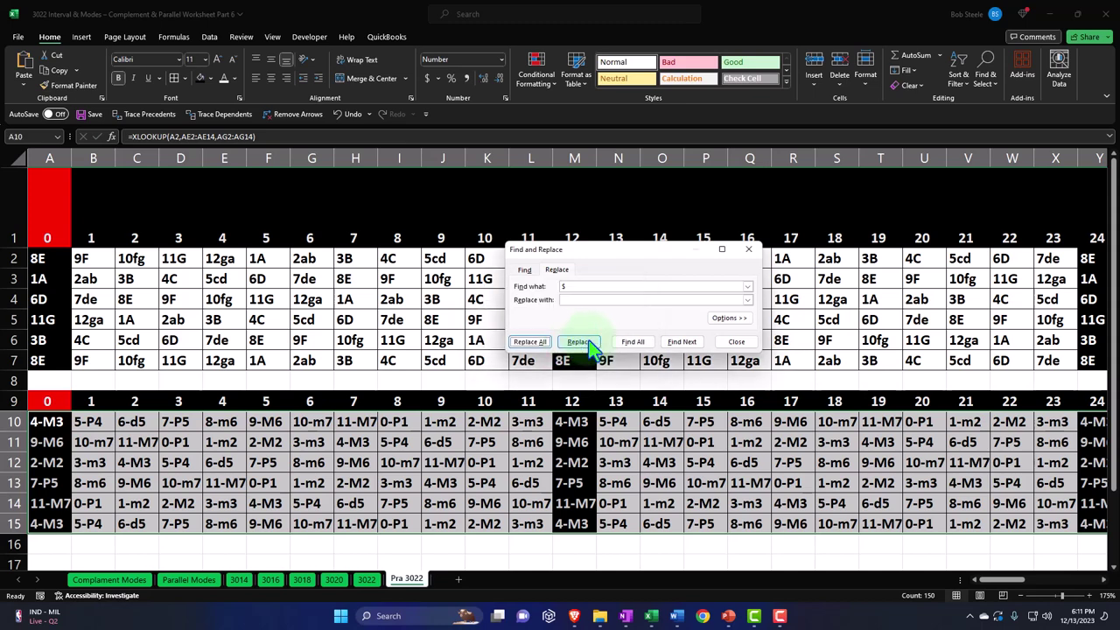
{"action": "left_click", "coordinate": [748, 249]}
{"action": "double_click", "coordinate": [270, 442]}
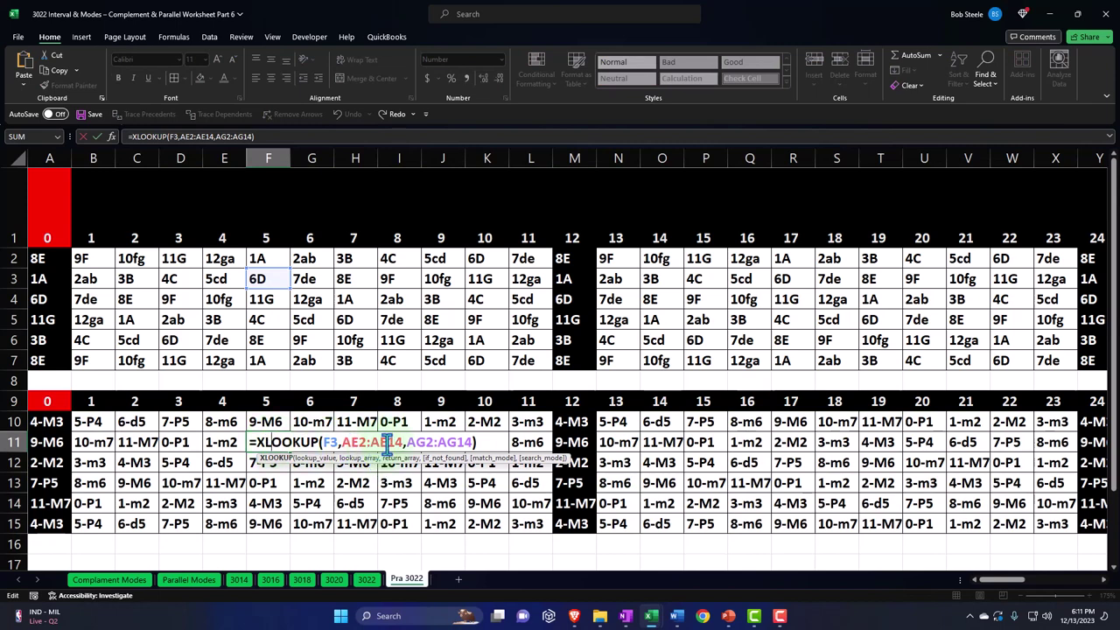
{"action": "key", "text": "Escape"}
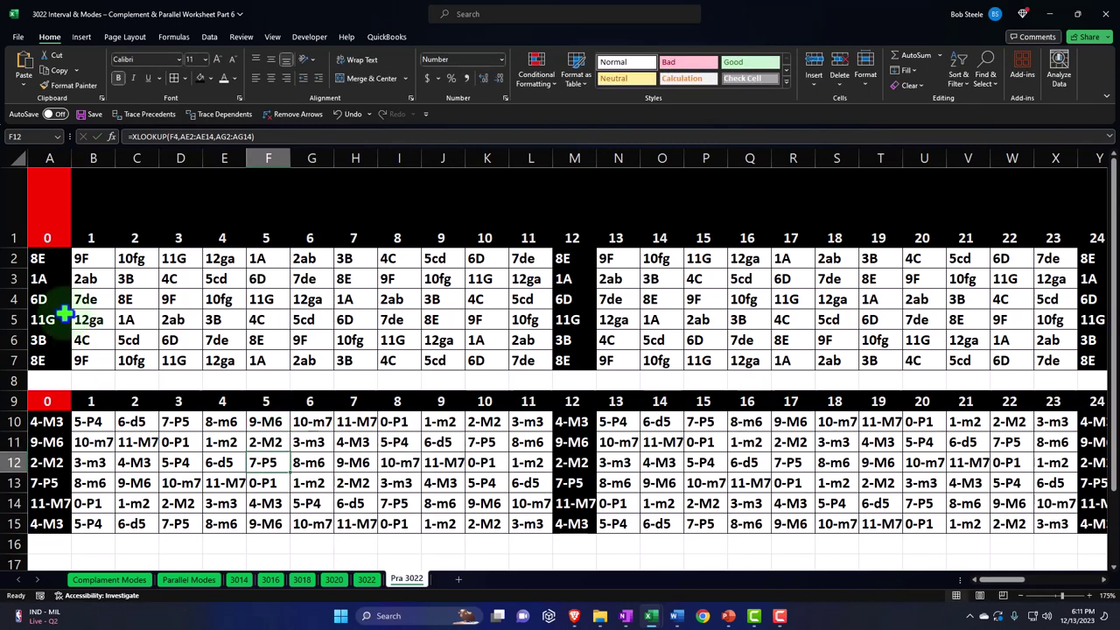
Step: Highlight rows 1 to 15 and examine cells AG4, AA2, AD2 and AE3 of the interval table
{"action": "left_click_drag", "start_coordinate": [14, 205], "coordinate": [16, 525]}
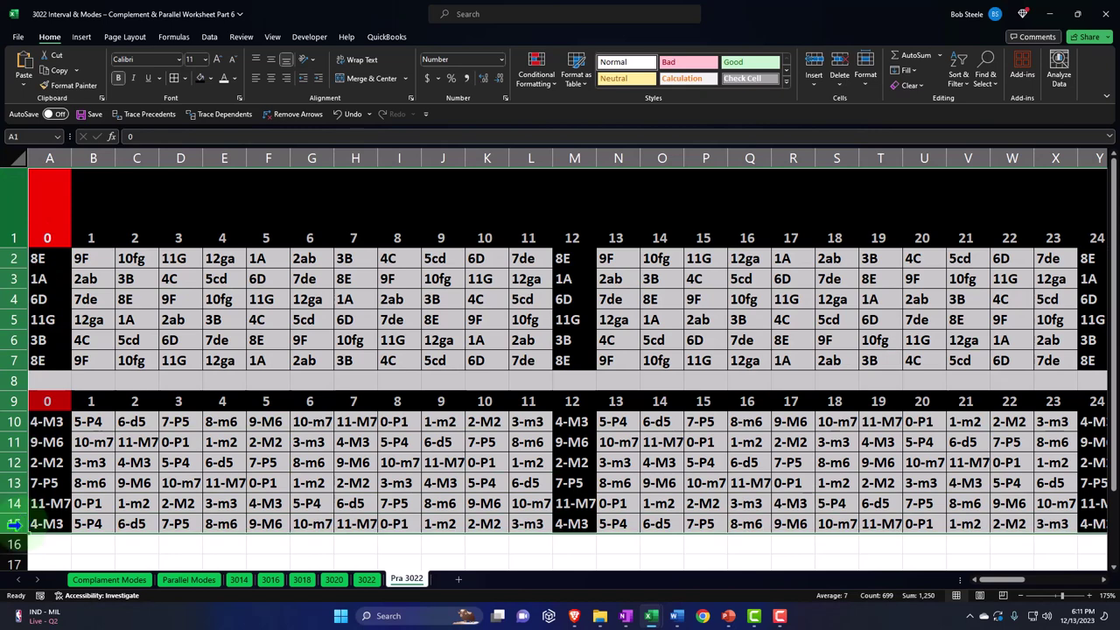
{"action": "left_click_drag", "start_coordinate": [987, 586], "coordinate": [1019, 591]}
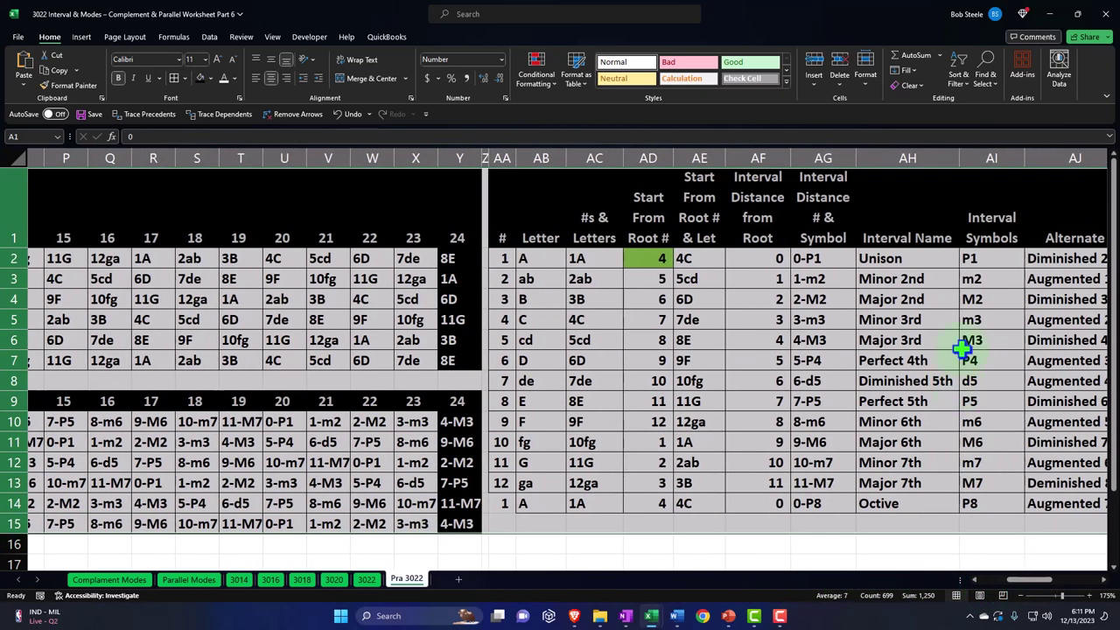
{"action": "left_click", "coordinate": [823, 302]}
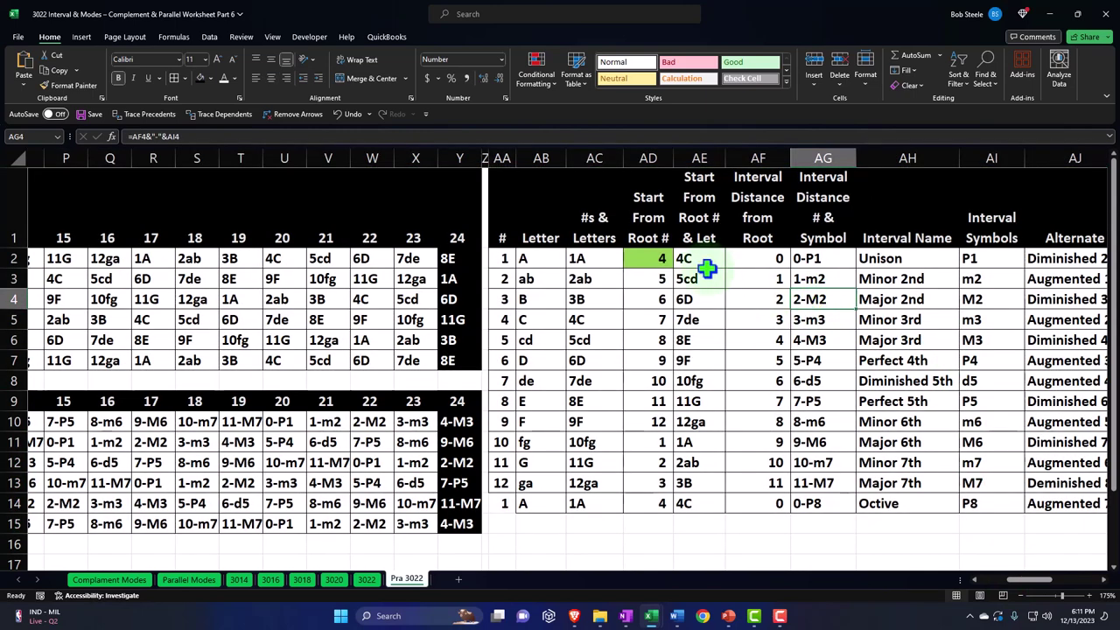
{"action": "left_click", "coordinate": [503, 254]}
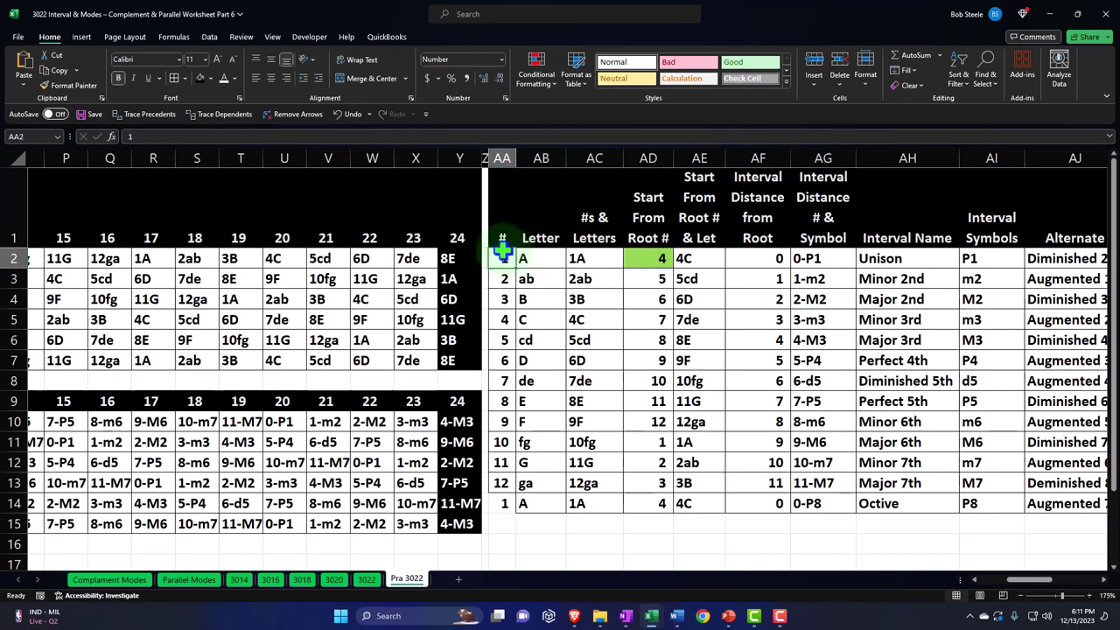
{"action": "key", "text": "Right"}
{"action": "key", "text": "Right"}
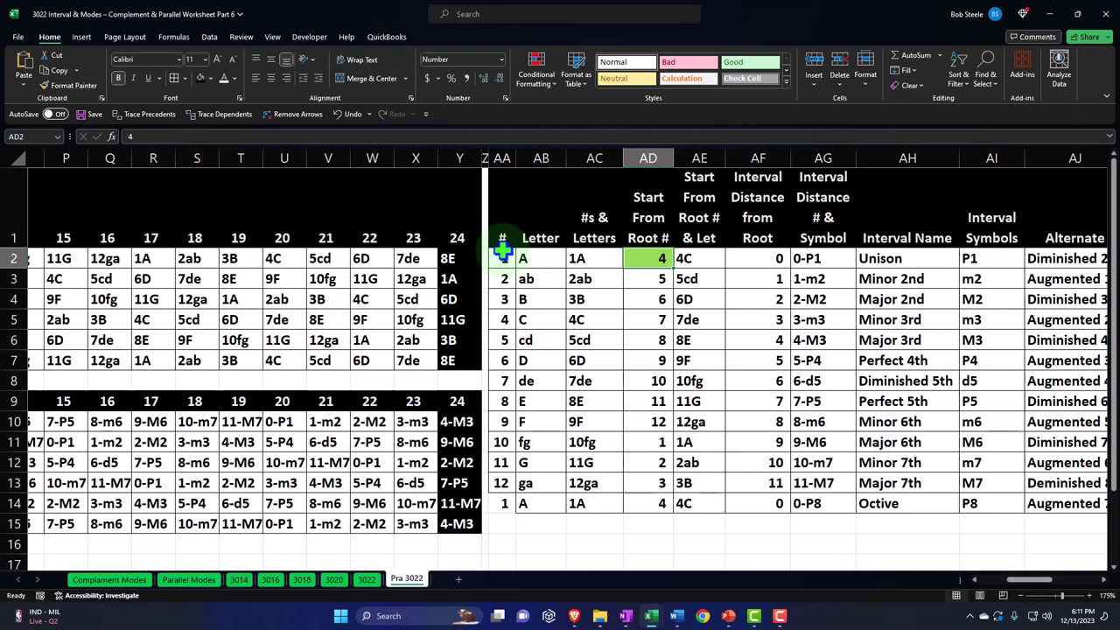
{"action": "key", "text": "Down"}
{"action": "key", "text": "Right"}
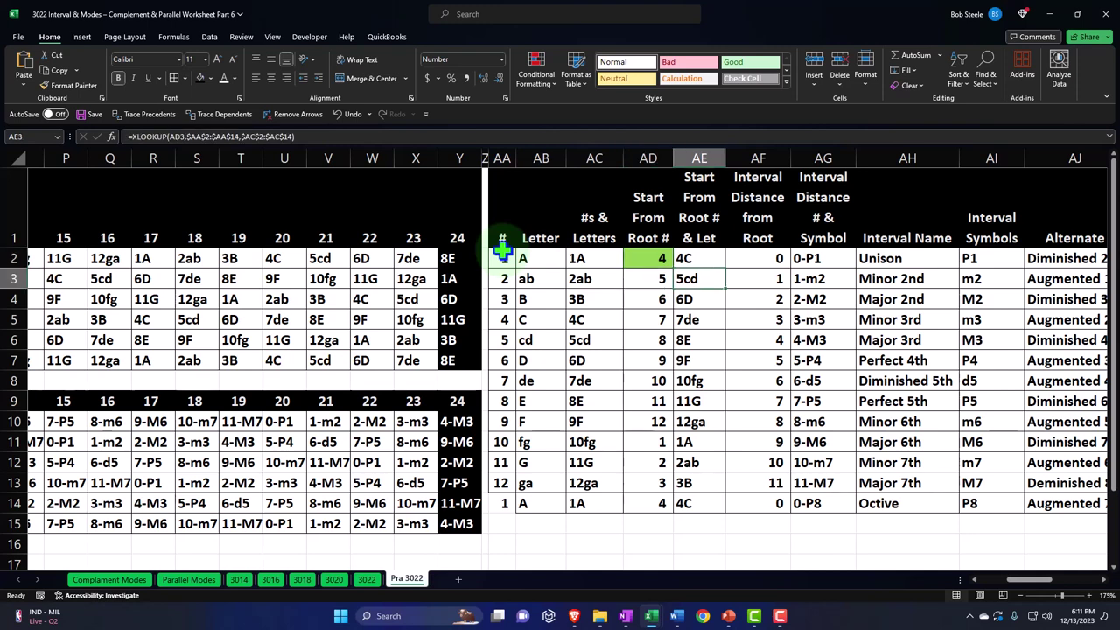
Step: Inspect the note lookup formulas in AE2 and AE8, and highlight rows 1 to 15 again
{"action": "double_click", "coordinate": [700, 260]}
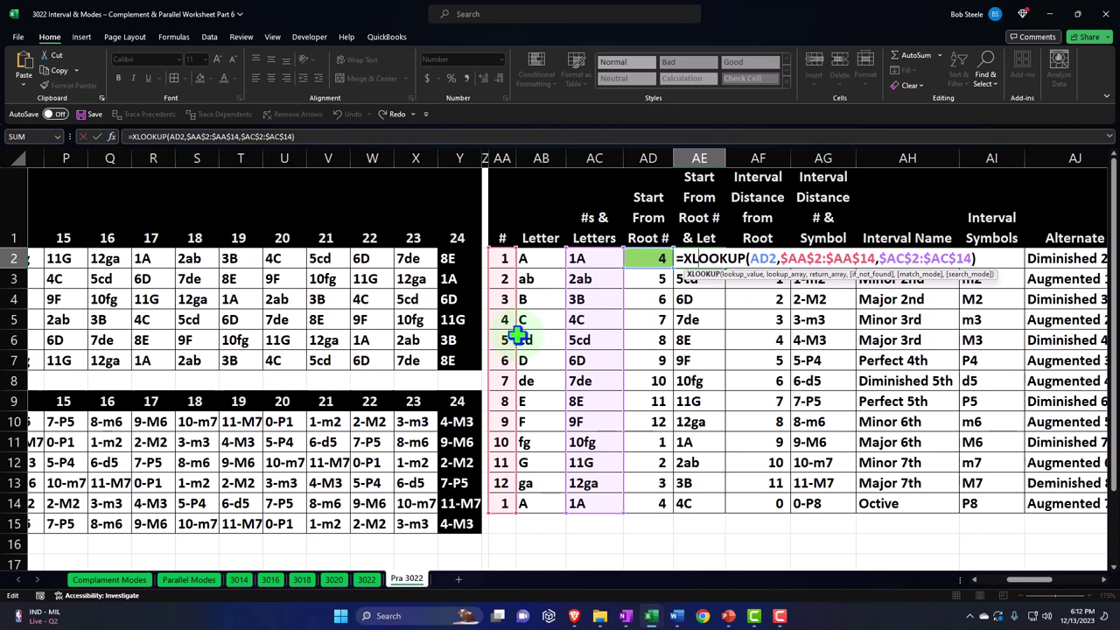
{"action": "key", "text": "Return"}
{"action": "double_click", "coordinate": [691, 381]}
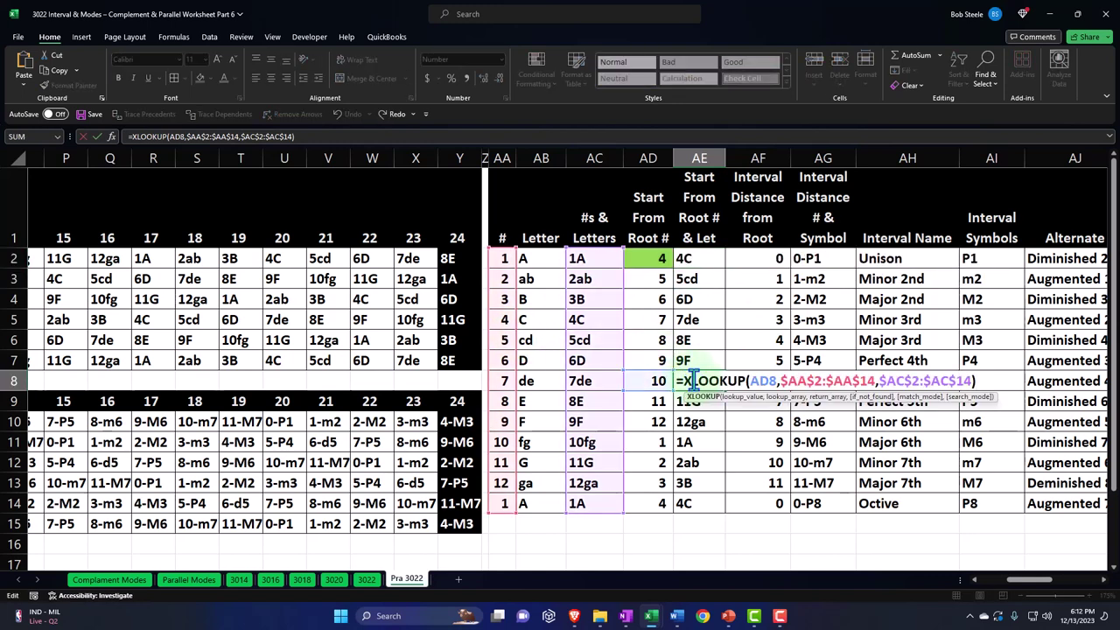
{"action": "key", "text": "Escape"}
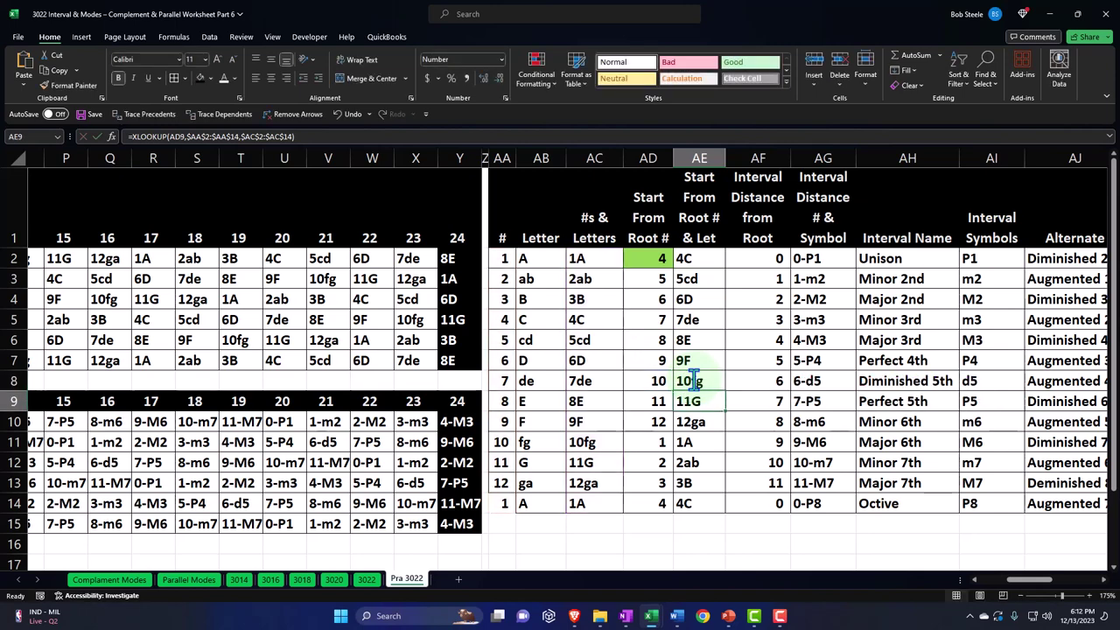
{"action": "left_click_drag", "start_coordinate": [13, 219], "coordinate": [13, 519]}
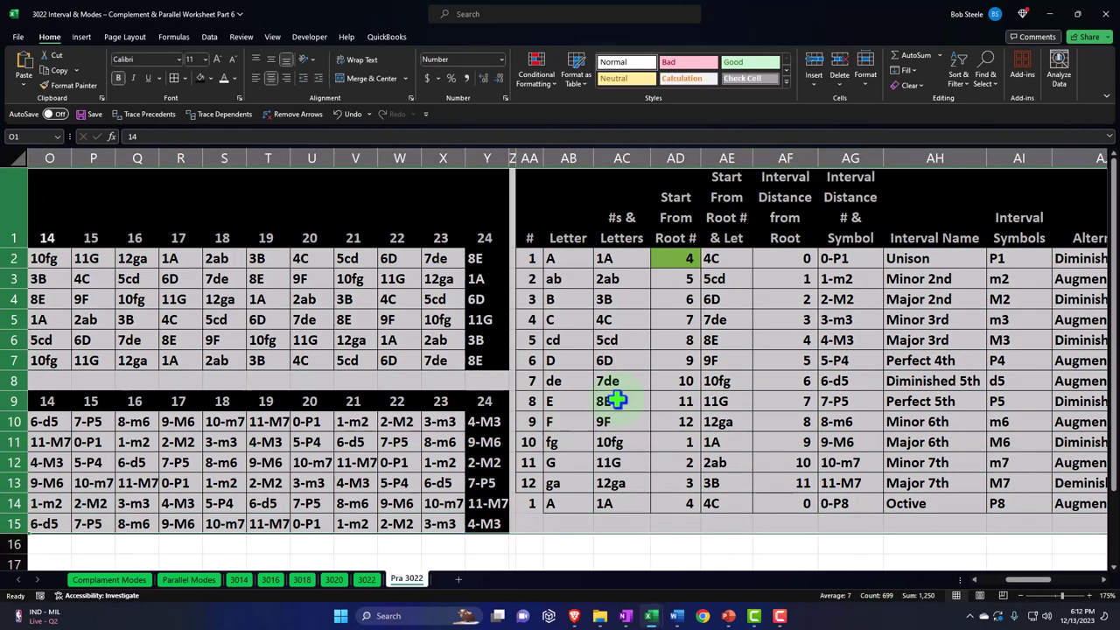
Step: Replace every $ with nothing in the note lookup formulas of AE2:AE14
{"action": "left_click", "coordinate": [726, 277]}
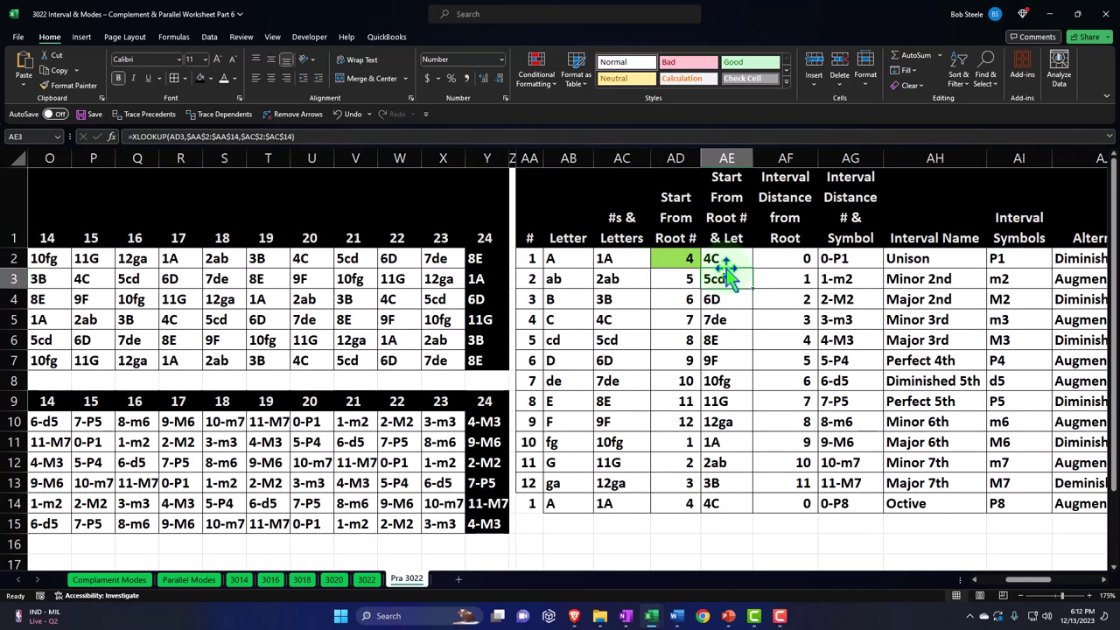
{"action": "key", "text": "Up"}
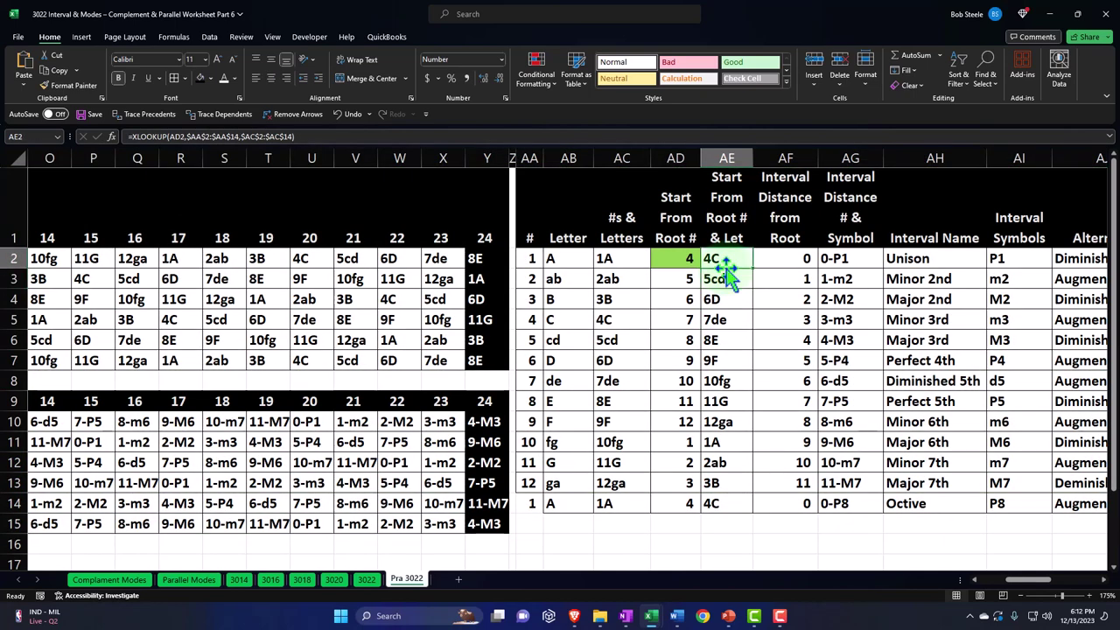
{"action": "left_click_drag", "start_coordinate": [727, 259], "coordinate": [715, 497]}
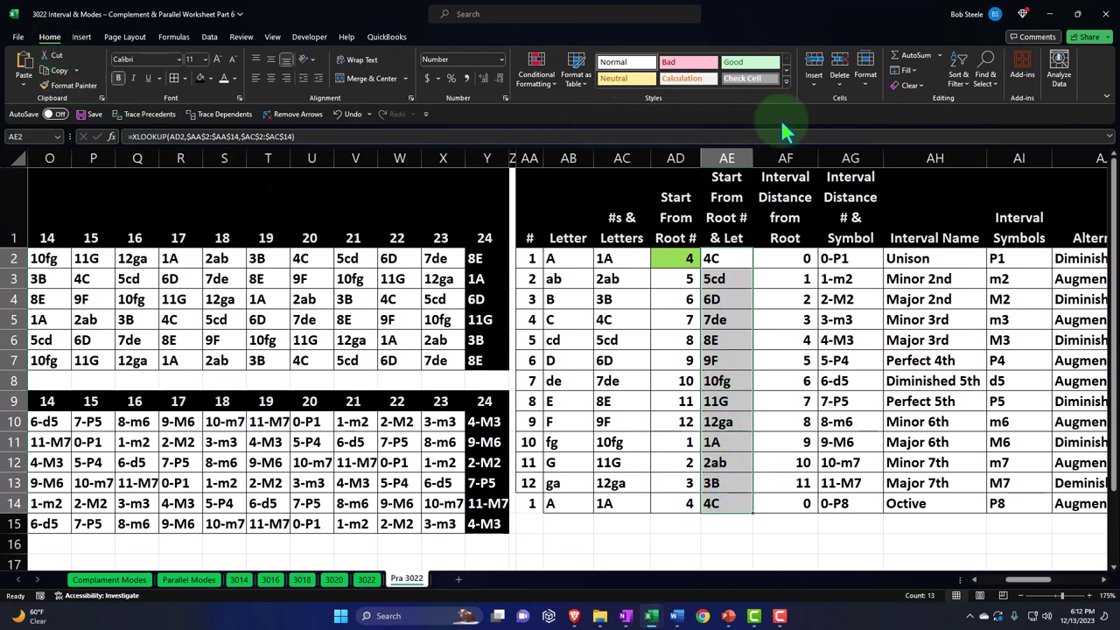
{"action": "left_click", "coordinate": [986, 79]}
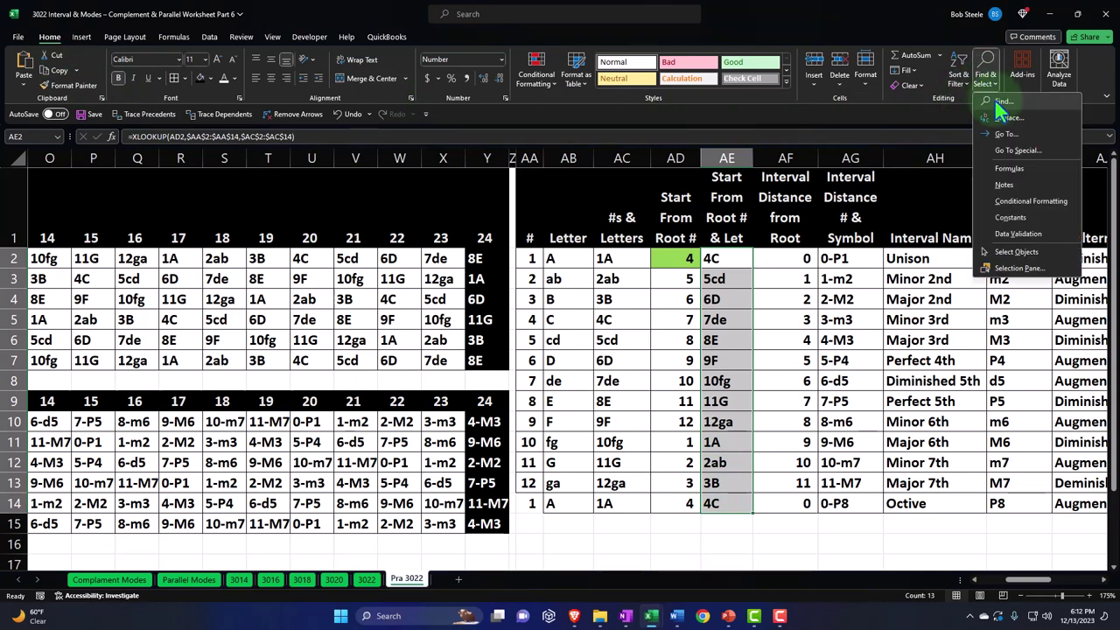
{"action": "left_click", "coordinate": [998, 105]}
{"action": "left_click_drag", "start_coordinate": [622, 262], "coordinate": [885, 229]}
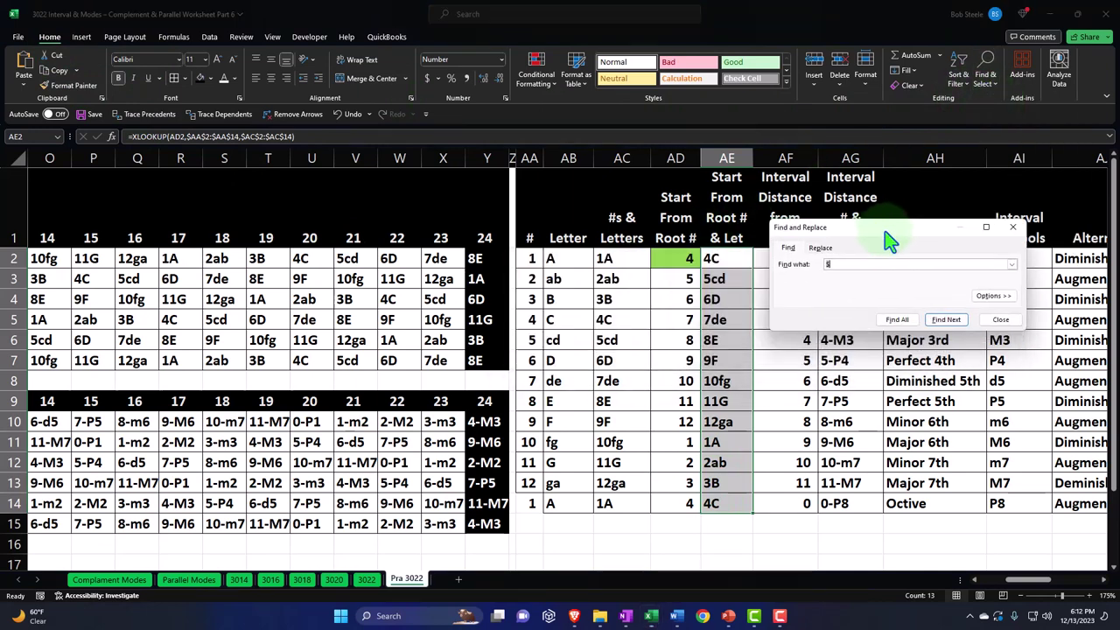
{"action": "left_click", "coordinate": [823, 249]}
{"action": "type", "text": "$"}
{"action": "left_click", "coordinate": [834, 278]}
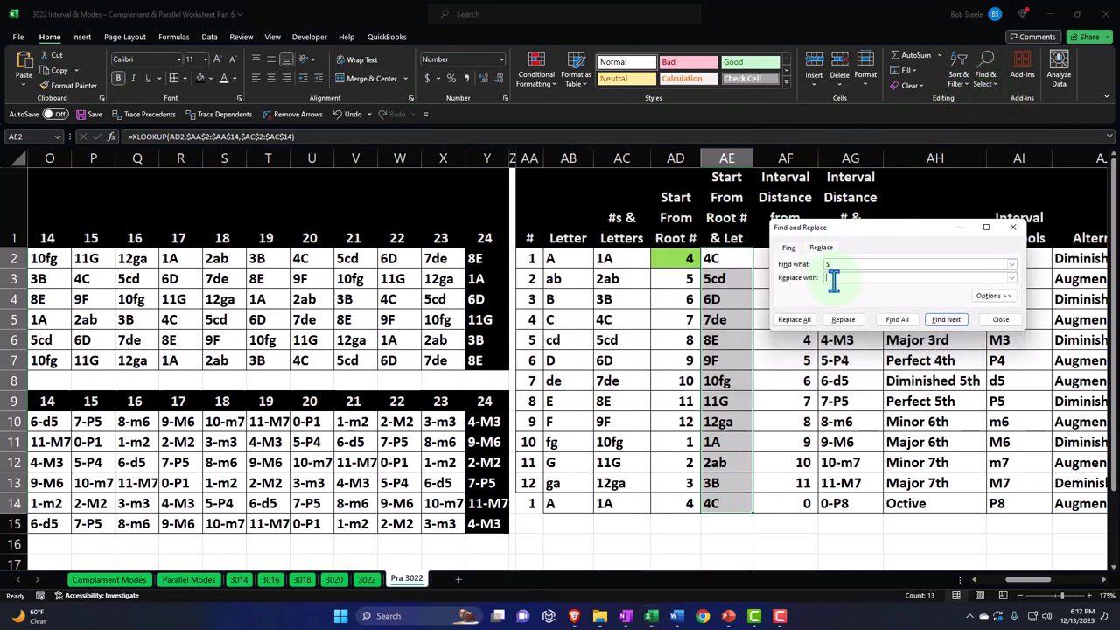
{"action": "left_click", "coordinate": [793, 319]}
{"action": "left_click", "coordinate": [566, 340]}
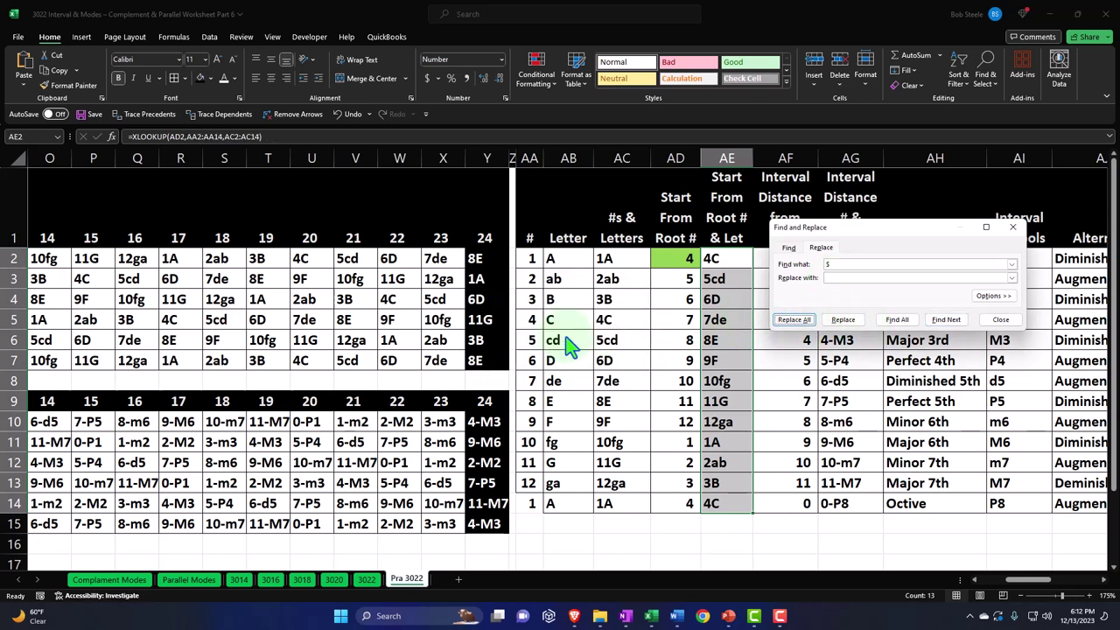
{"action": "left_click", "coordinate": [1013, 229]}
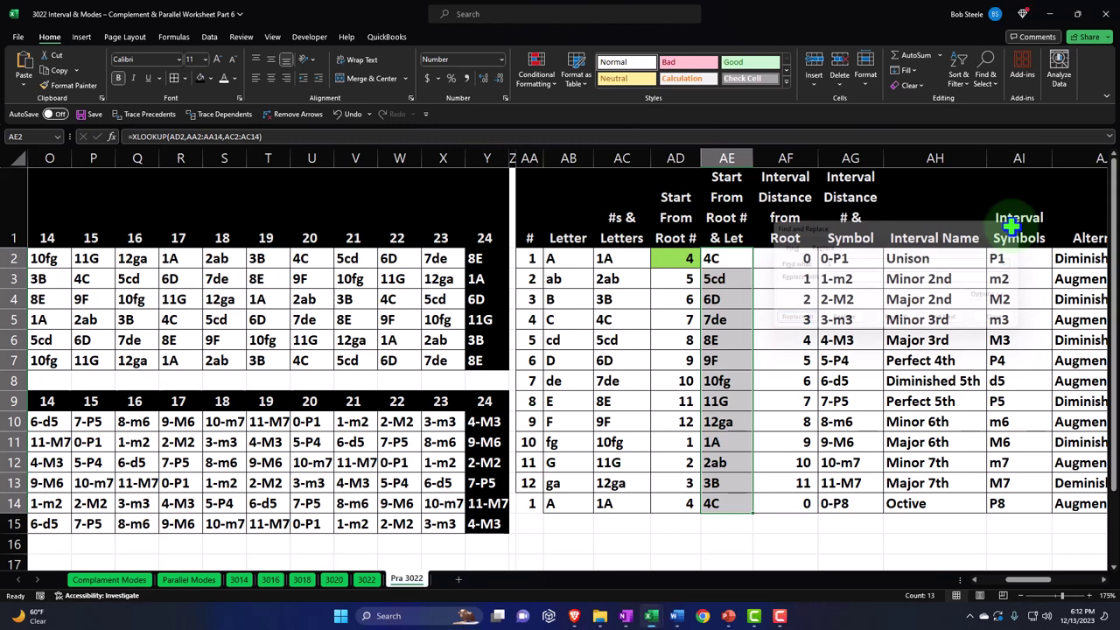
Step: Check the cell references in the AE5 lookup formula
{"action": "left_click", "coordinate": [732, 320]}
{"action": "double_click", "coordinate": [731, 320]}
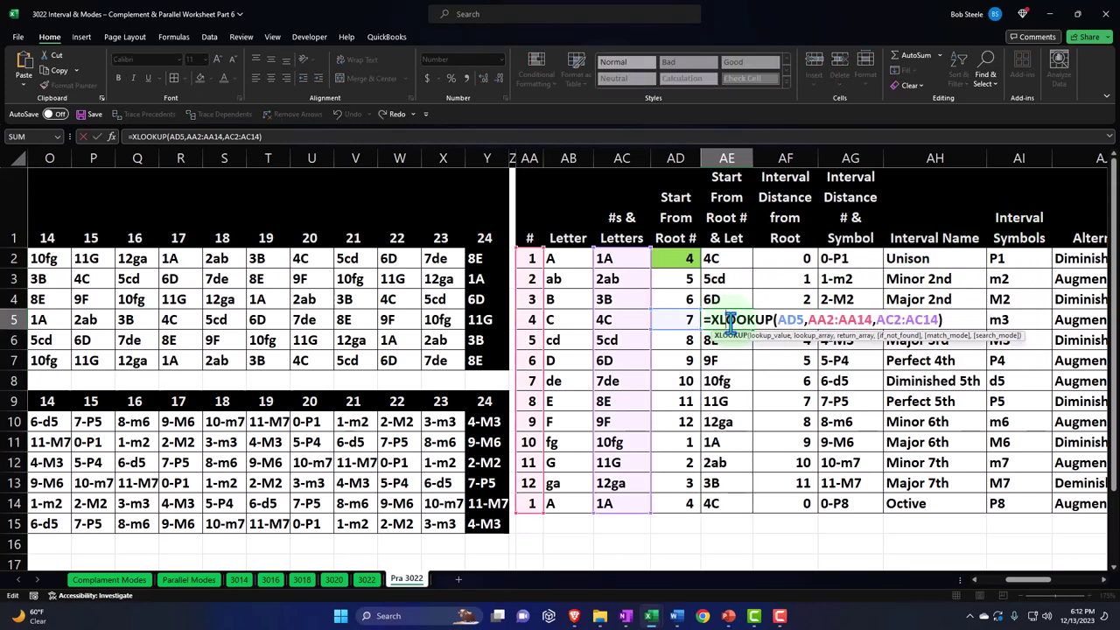
{"action": "key", "text": "Return"}
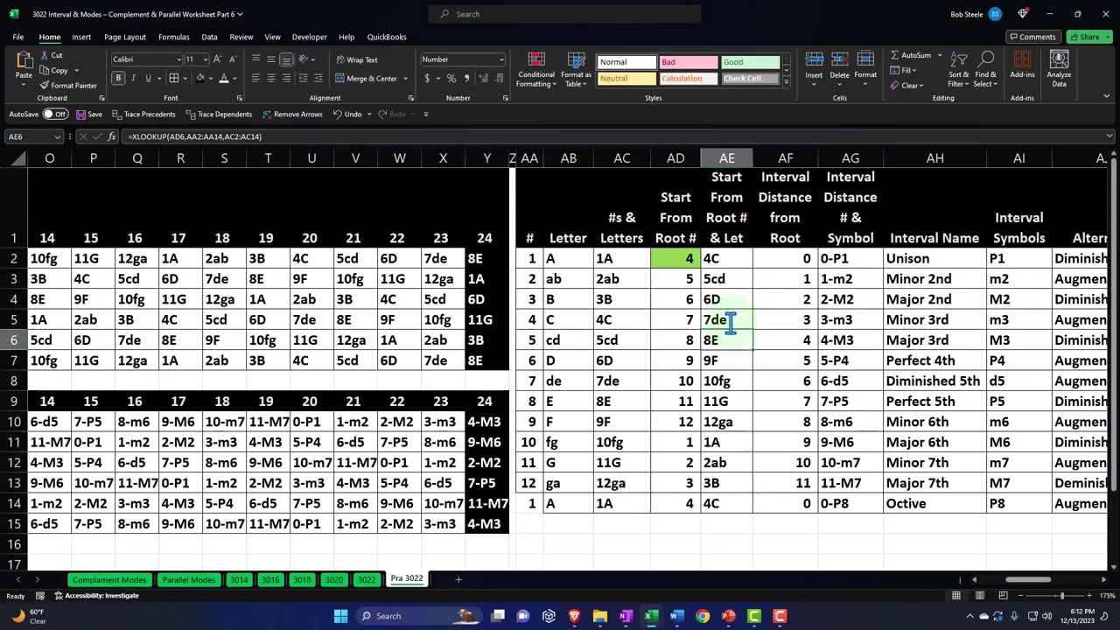
Step: Examine row 4 of the interval, scale and chord tables from AF4 across to AX4
{"action": "left_click", "coordinate": [788, 318]}
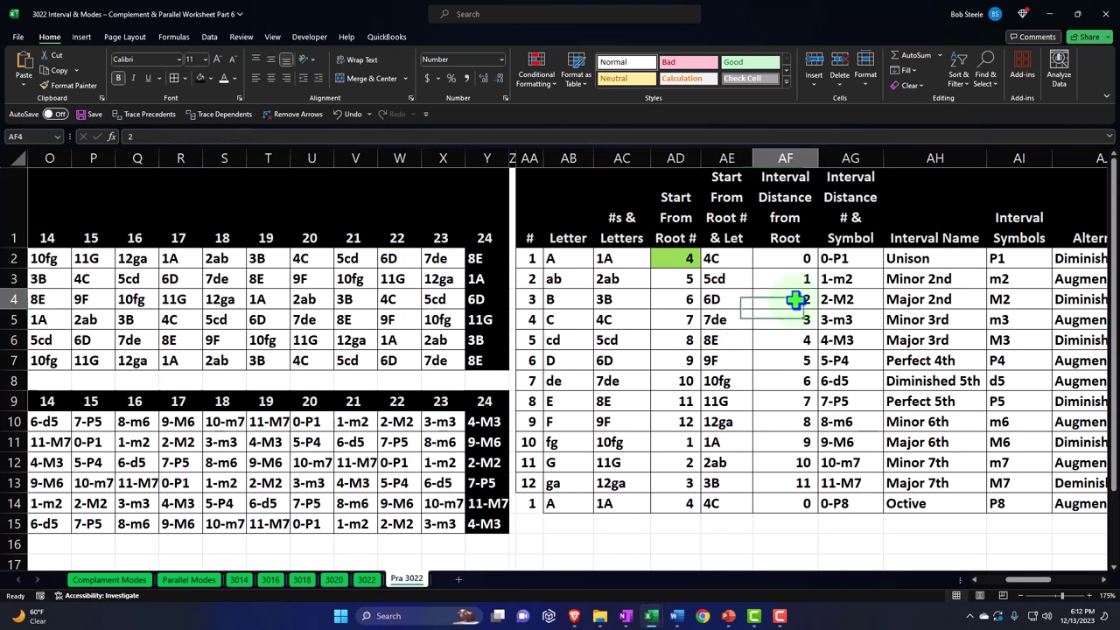
{"action": "key", "text": "Right"}
{"action": "key", "text": "Up"}
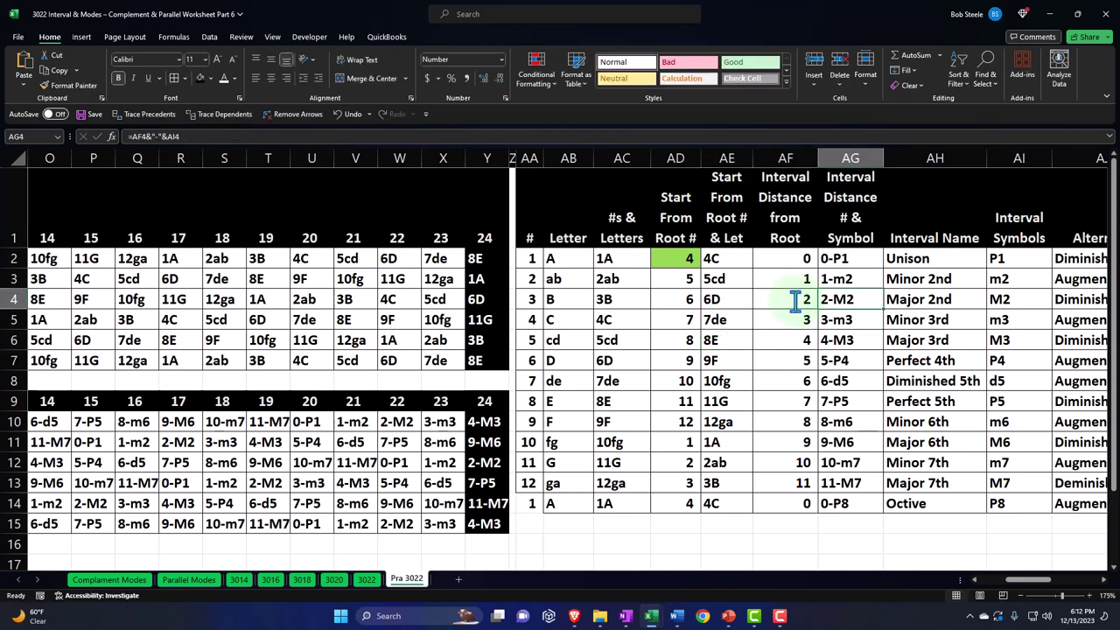
{"action": "key", "text": "Right"}
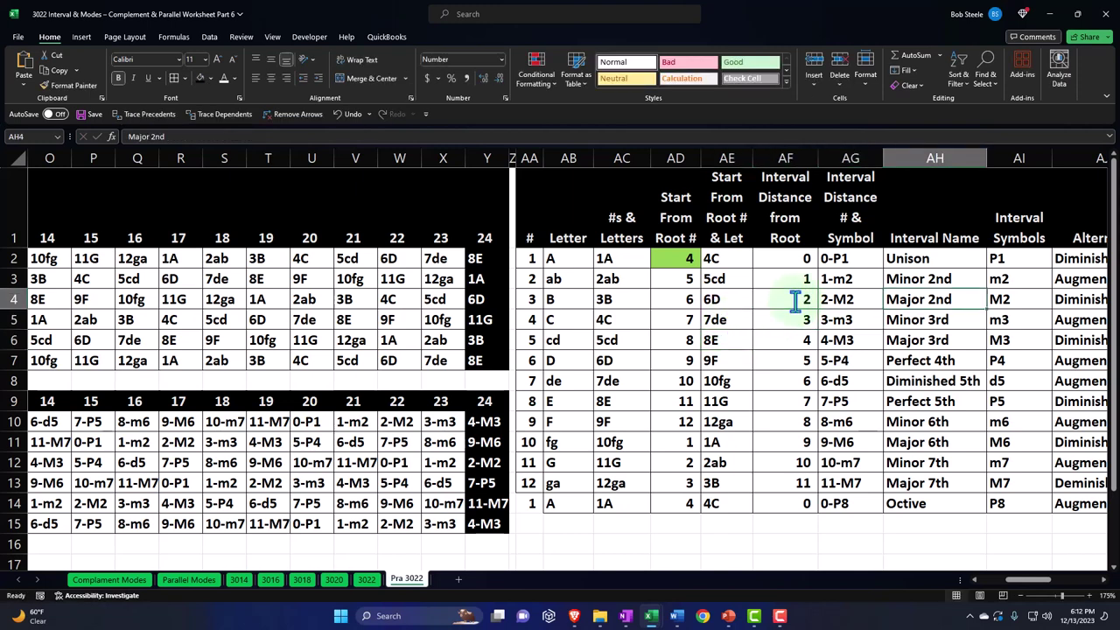
{"action": "key", "text": "Right"}
{"action": "key", "text": "Right"}
{"action": "key", "text": "Right"}
{"action": "key", "text": "Right"}
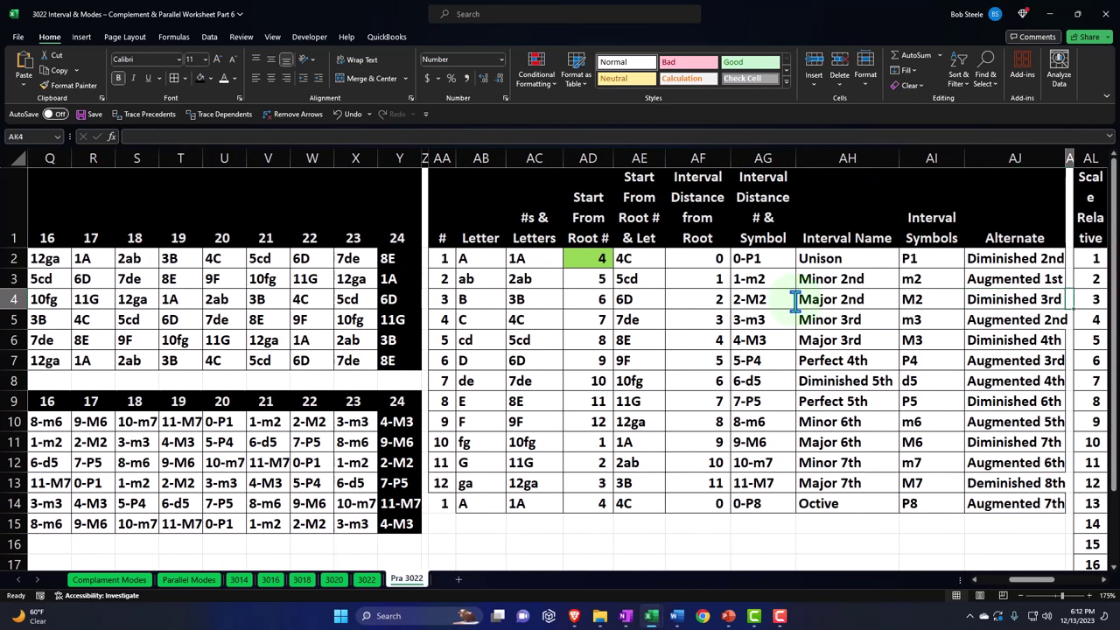
{"action": "key", "text": "Right"}
{"action": "key", "text": "Right"}
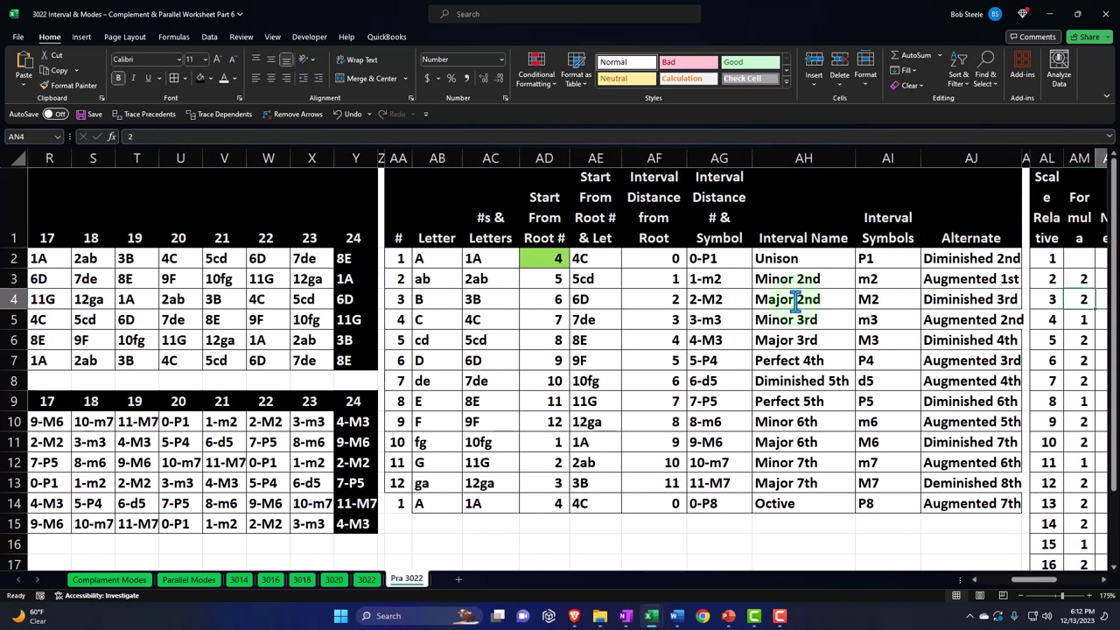
{"action": "key", "text": "Right"}
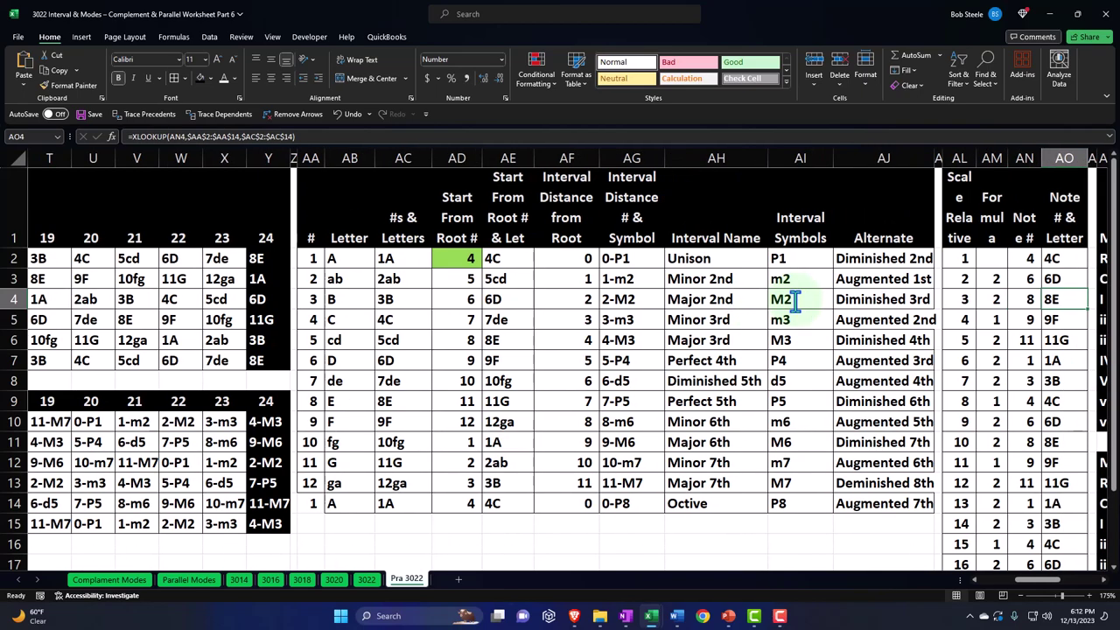
{"action": "key", "text": "Right"}
{"action": "key", "text": "Right"}
{"action": "key", "text": "Right"}
{"action": "key", "text": "Right"}
{"action": "key", "text": "Right"}
{"action": "key", "text": "Right"}
{"action": "key", "text": "Right"}
{"action": "key", "text": "Right"}
{"action": "key", "text": "Right"}
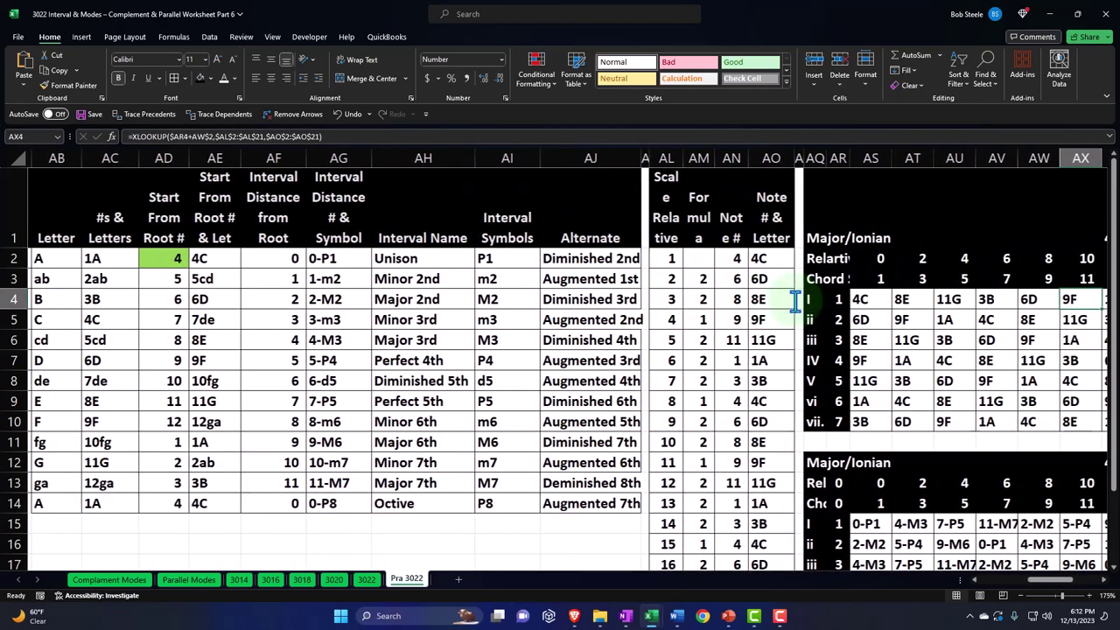
Step: Inspect the scale note lookup formula in AO2 and replace every $ with nothing in AO2:AO21
{"action": "double_click", "coordinate": [767, 260]}
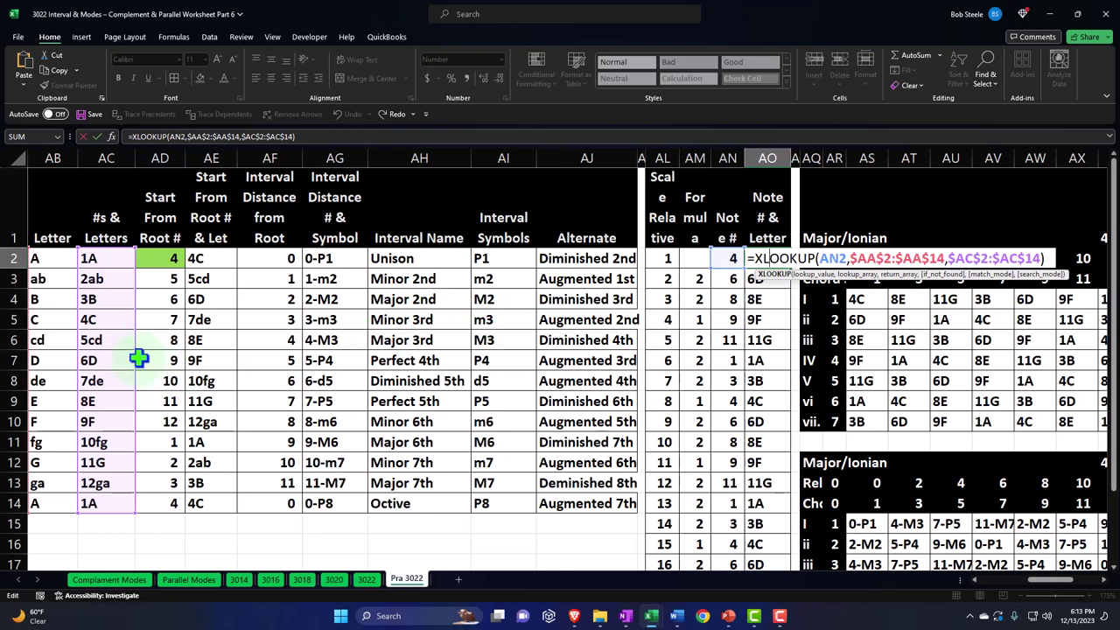
{"action": "key", "text": "Return"}
{"action": "left_click_drag", "start_coordinate": [755, 260], "coordinate": [753, 530]}
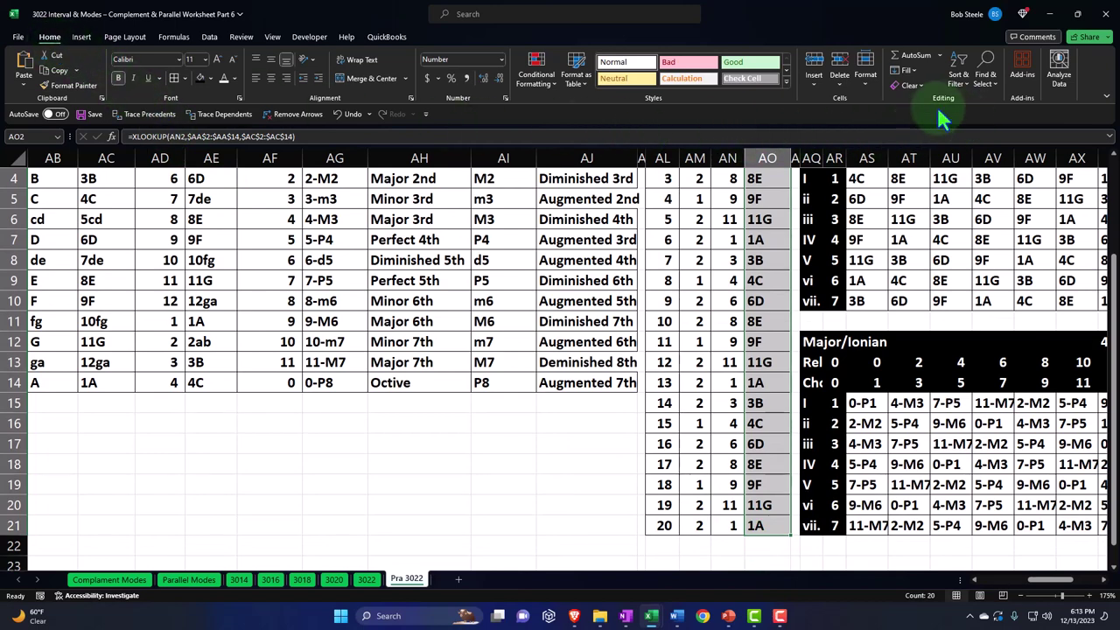
{"action": "left_click", "coordinate": [985, 79]}
{"action": "left_click", "coordinate": [999, 110]}
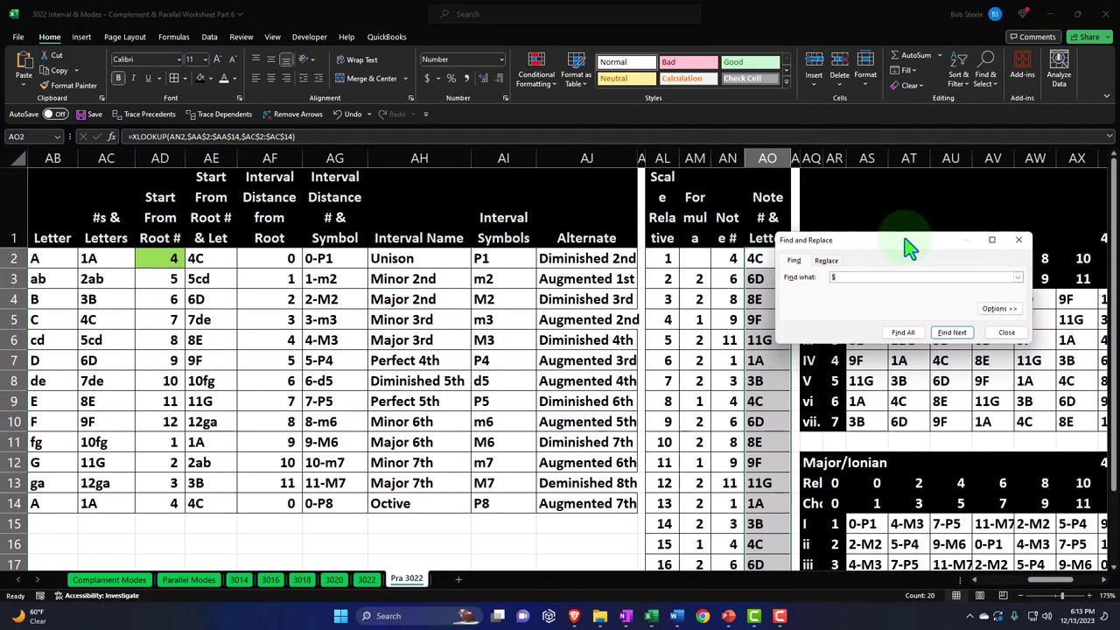
{"action": "left_click", "coordinate": [852, 251]}
{"action": "left_click", "coordinate": [871, 281]}
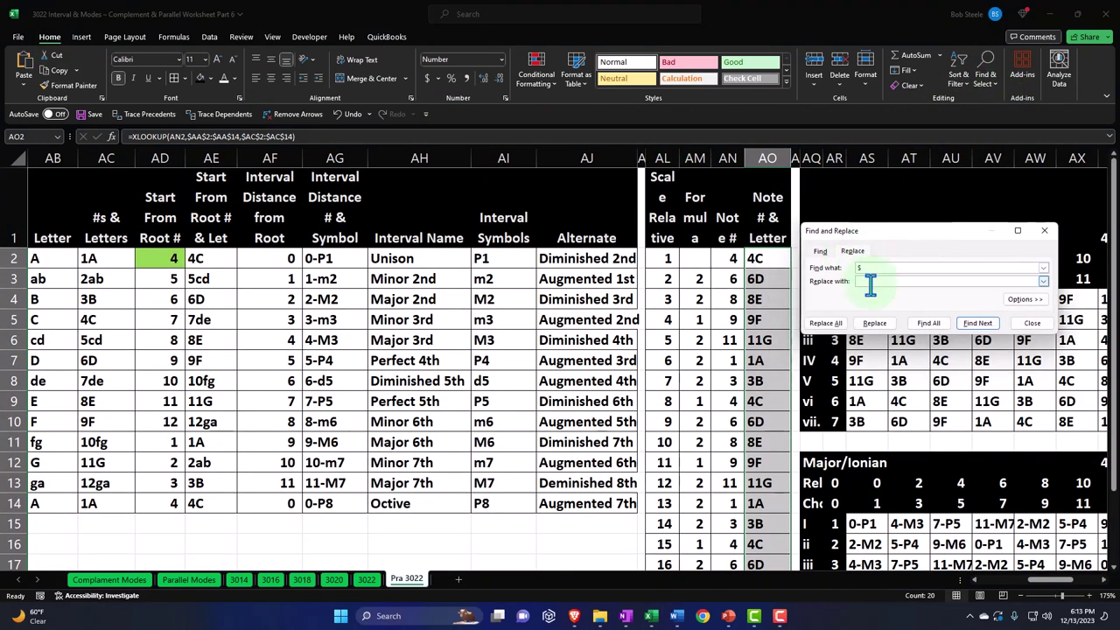
{"action": "left_click", "coordinate": [827, 323]}
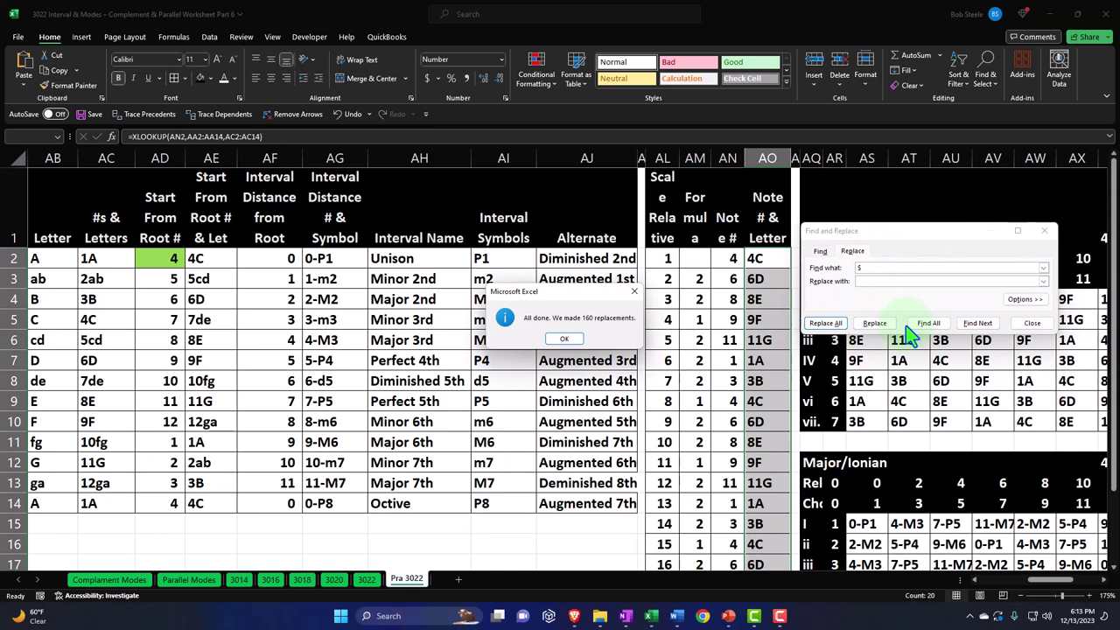
{"action": "left_click", "coordinate": [567, 339]}
{"action": "left_click", "coordinate": [1044, 231]}
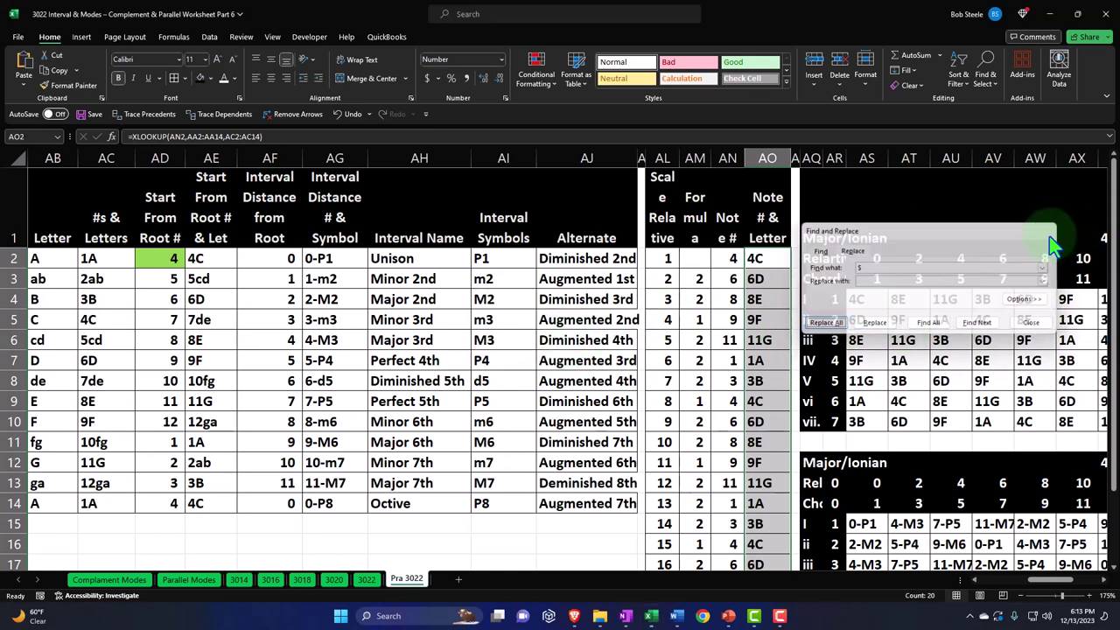
Step: Check the cell references in the scale note lookup formulas of AO6 and AO10
{"action": "double_click", "coordinate": [773, 339]}
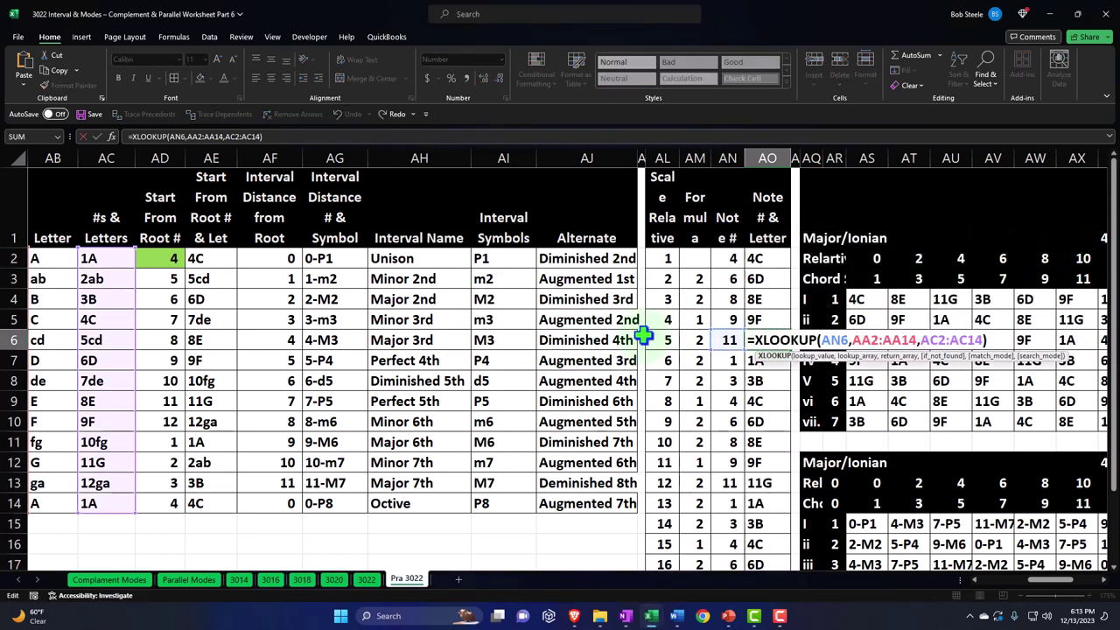
{"action": "key", "text": "Return"}
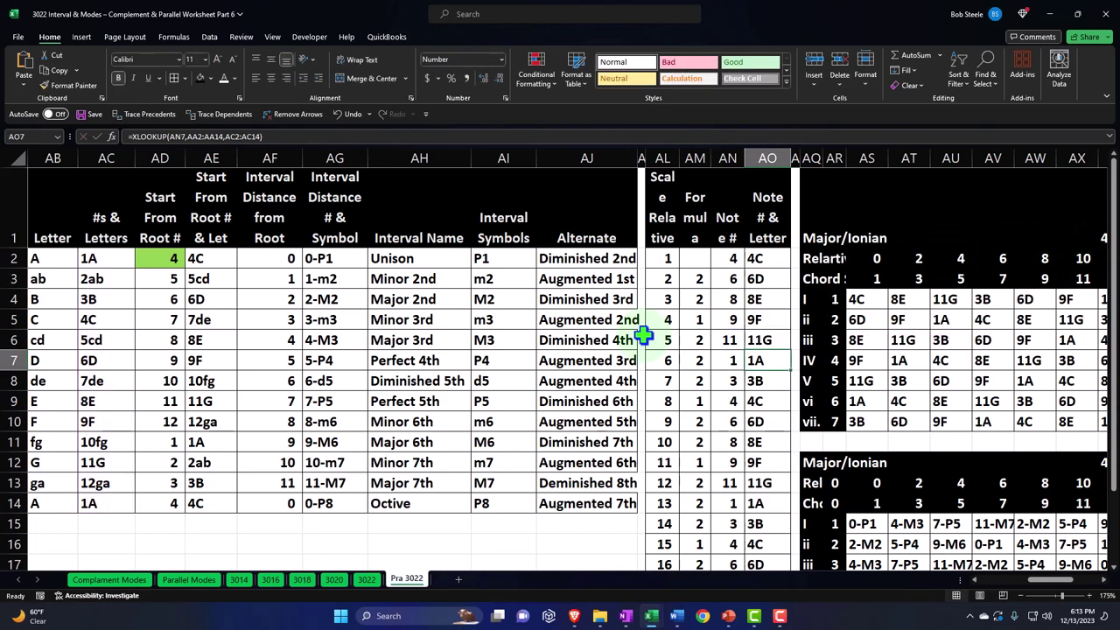
{"action": "double_click", "coordinate": [750, 423]}
{"action": "key", "text": "Return"}
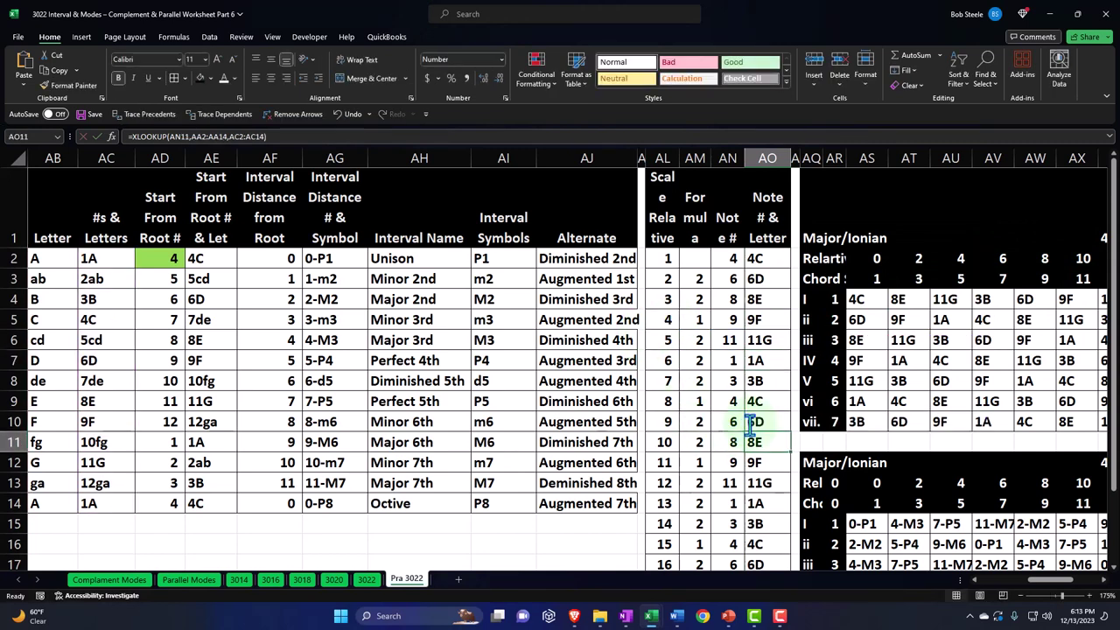
Step: Inspect the chord note lookup formulas in AS4 and AT4 of the upper Major/Ionian table
{"action": "key", "text": "Right"}
{"action": "key", "text": "Right"}
{"action": "key", "text": "Right"}
{"action": "key", "text": "Right"}
{"action": "key", "text": "Right"}
{"action": "key", "text": "Right"}
{"action": "key", "text": "Right"}
{"action": "key", "text": "Right"}
{"action": "key", "text": "Right"}
{"action": "key", "text": "Right"}
{"action": "key", "text": "Right"}
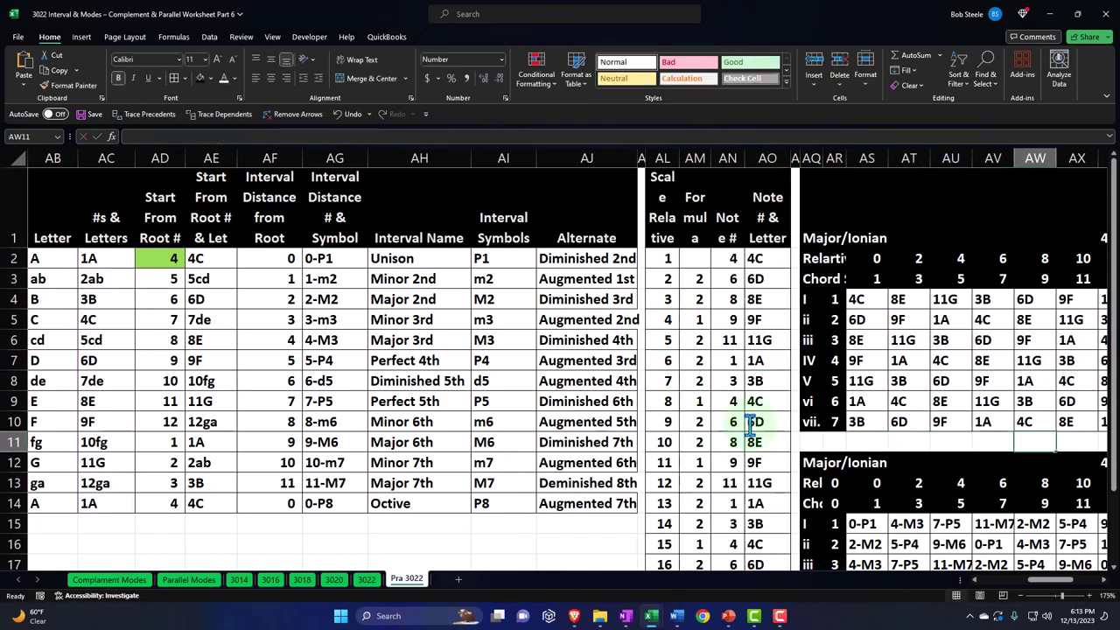
{"action": "key", "text": "Right"}
{"action": "key", "text": "Right"}
{"action": "key", "text": "Right"}
{"action": "key", "text": "Right"}
{"action": "key", "text": "Right"}
{"action": "key", "text": "Right"}
{"action": "key", "text": "Right"}
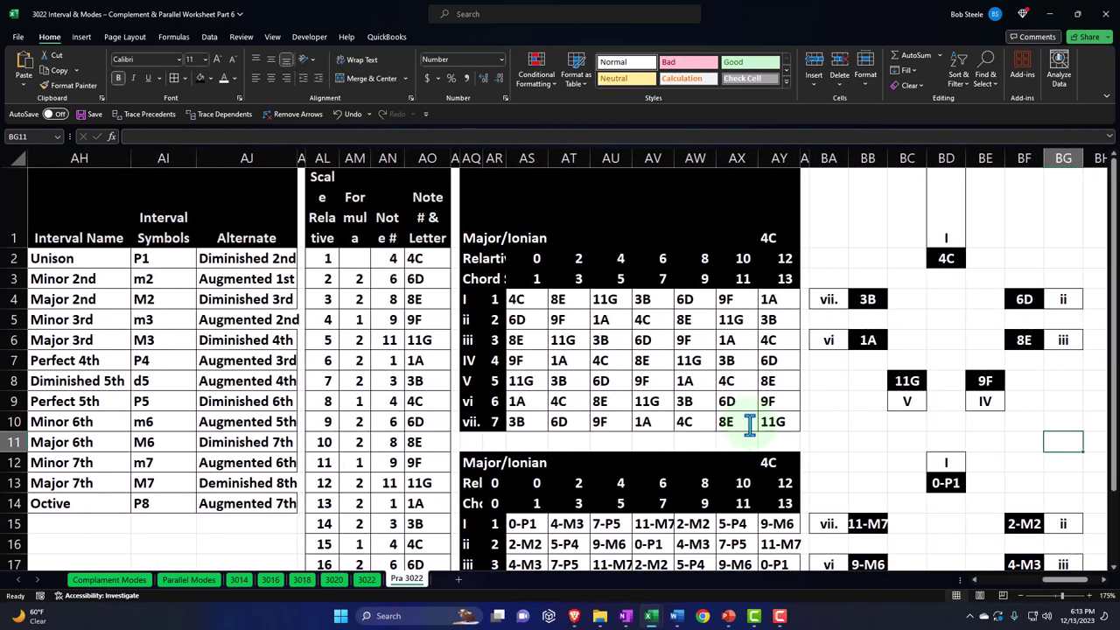
{"action": "double_click", "coordinate": [527, 299]}
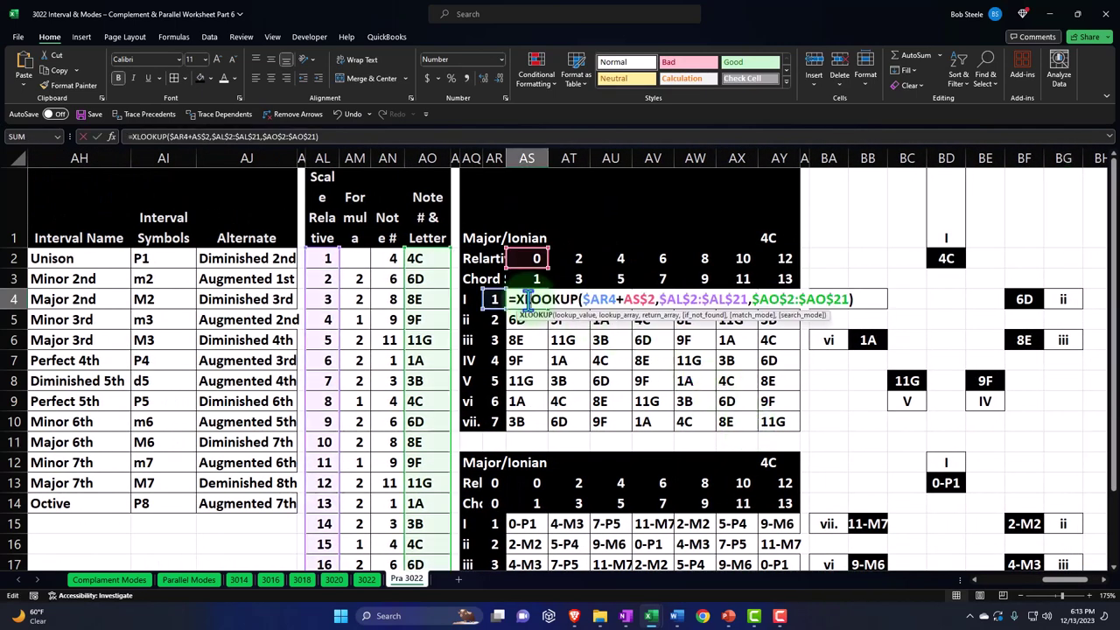
{"action": "key", "text": "Return"}
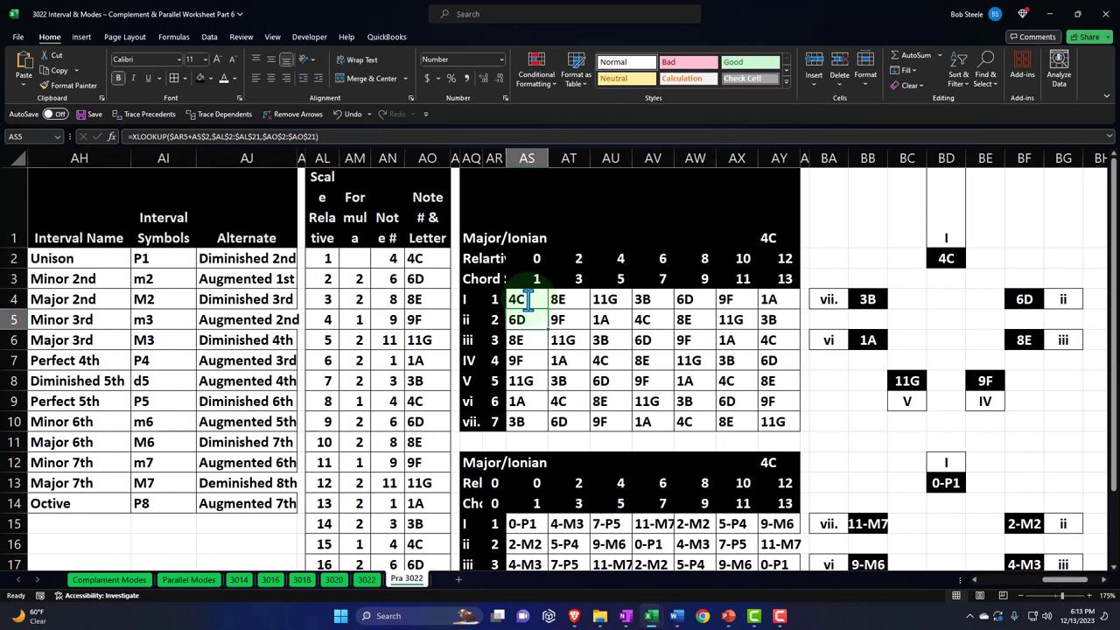
{"action": "double_click", "coordinate": [556, 299]}
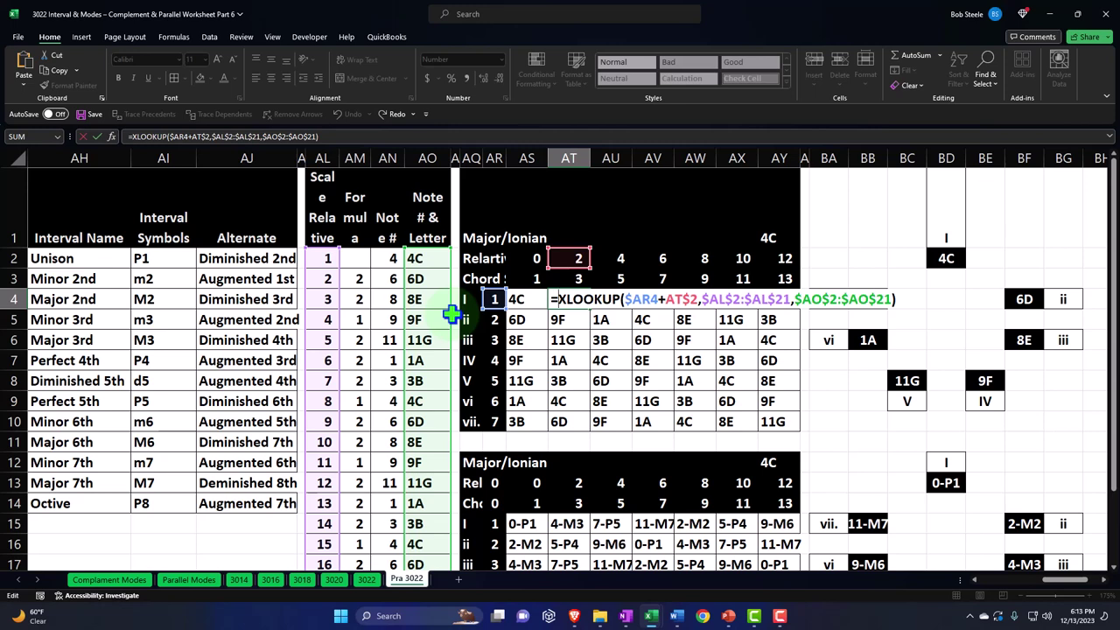
{"action": "key", "text": "Return"}
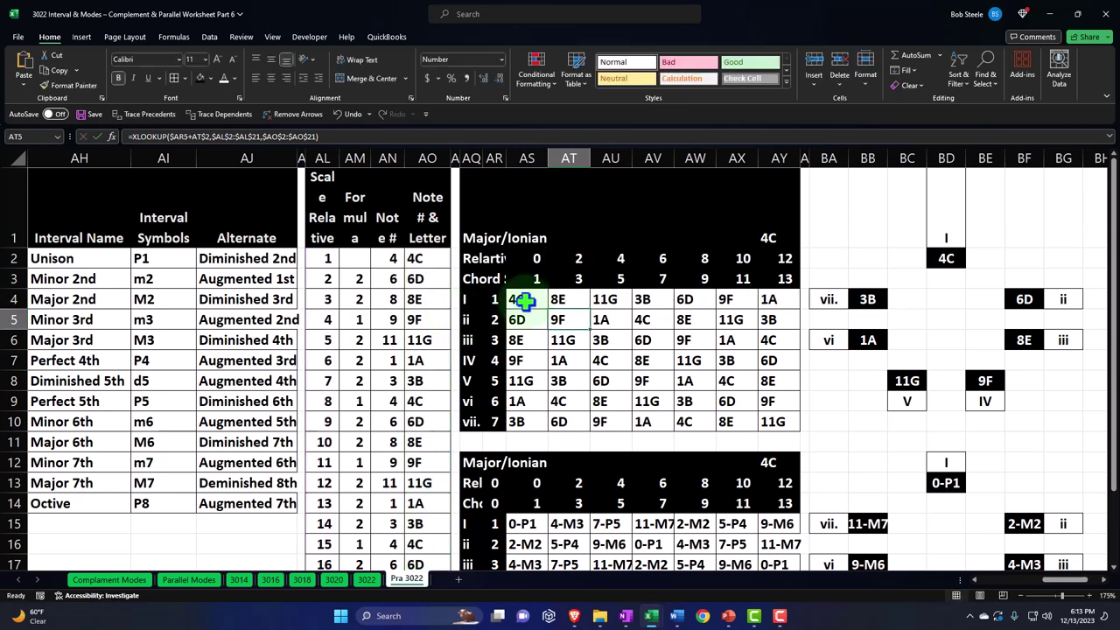
Step: Replace every $ with nothing in the chord note lookup formulas of AS4:AY10
{"action": "left_click_drag", "start_coordinate": [518, 299], "coordinate": [764, 421]}
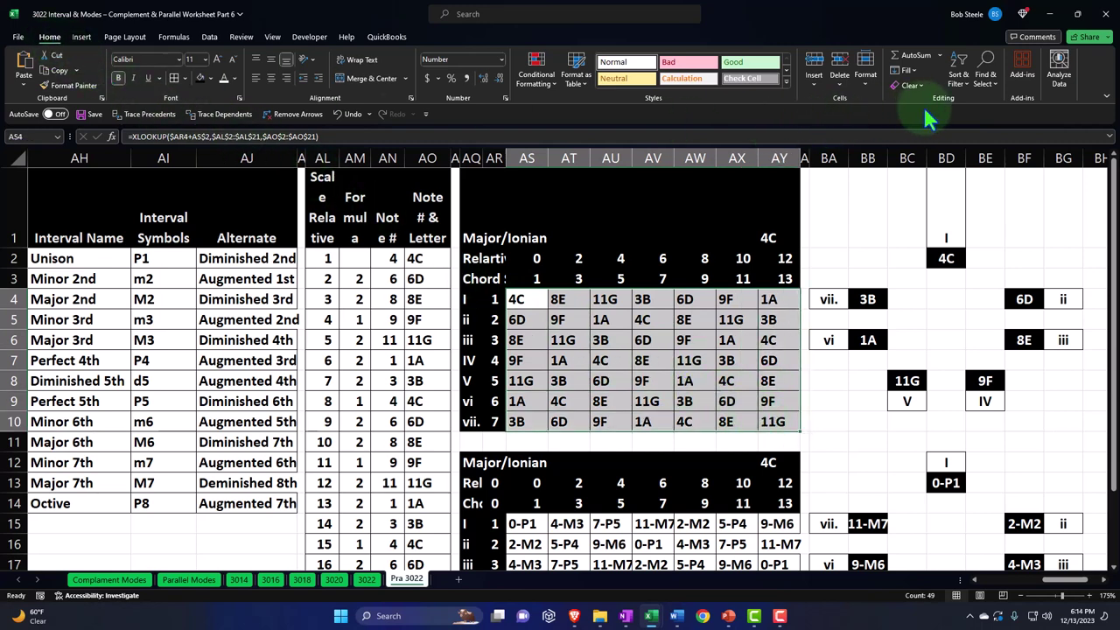
{"action": "left_click", "coordinate": [982, 78]}
{"action": "left_click", "coordinate": [985, 101]}
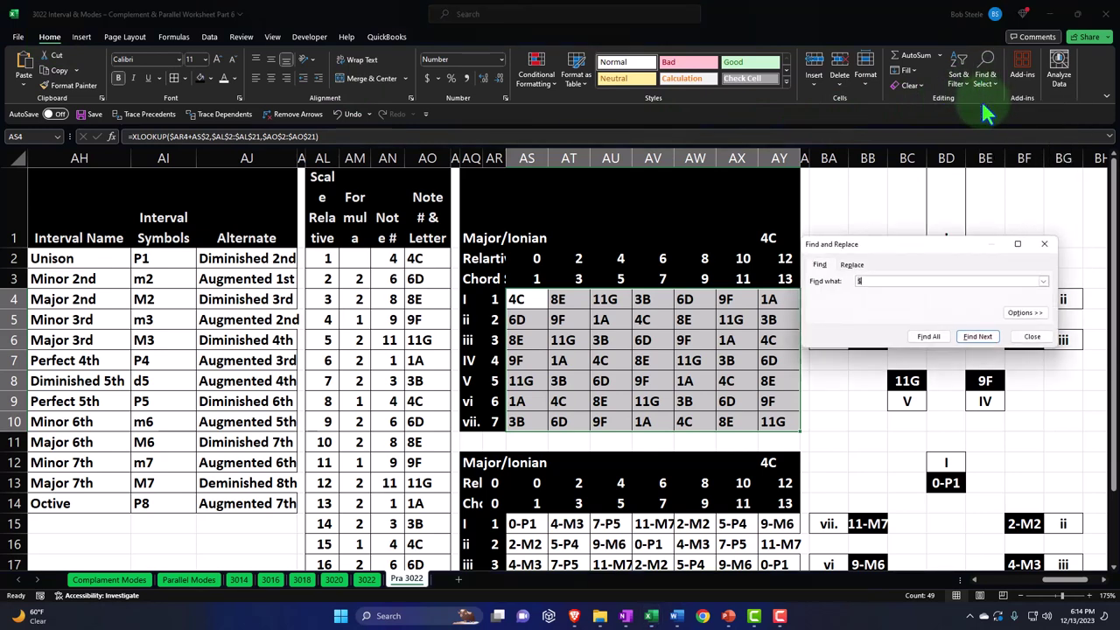
{"action": "left_click", "coordinate": [850, 265]}
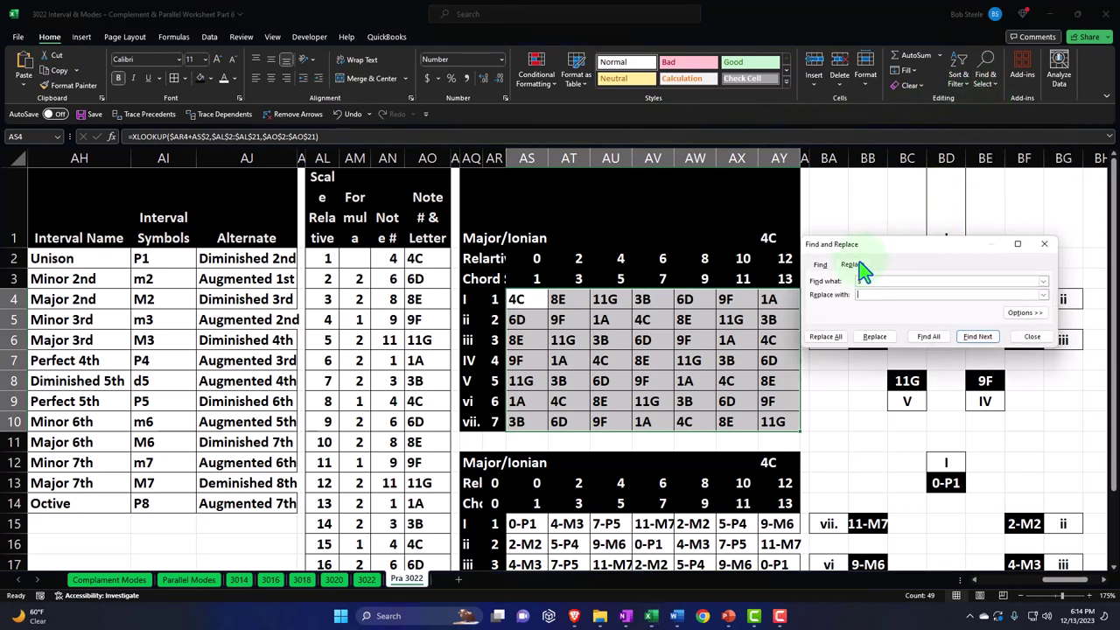
{"action": "left_click", "coordinate": [842, 336]}
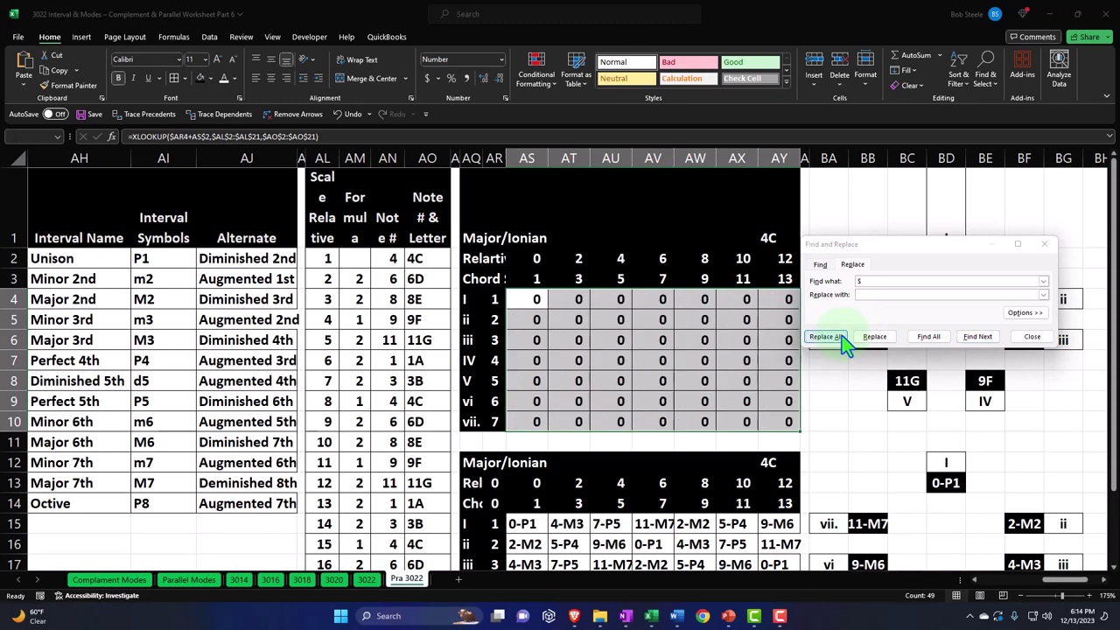
{"action": "left_click", "coordinate": [588, 348]}
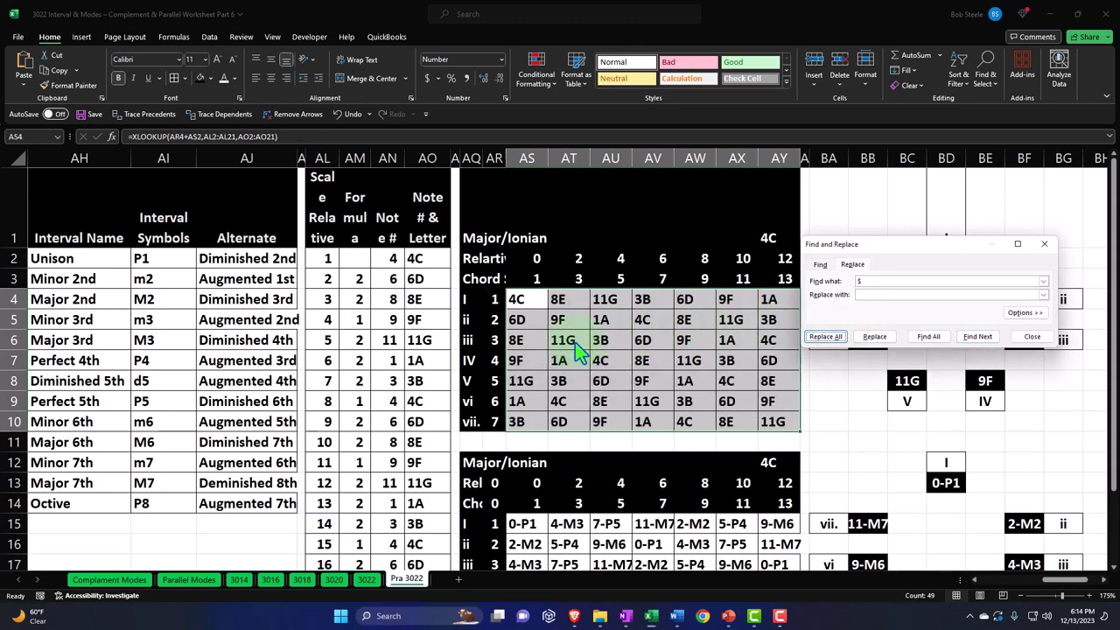
{"action": "left_click", "coordinate": [1051, 248]}
Step: Inspect the interval lookup formulas in AS15 and AT16 of the lower Major/Ionian table
{"action": "scroll", "coordinate": [857, 302], "scroll_direction": "down", "scroll_amount": 3}
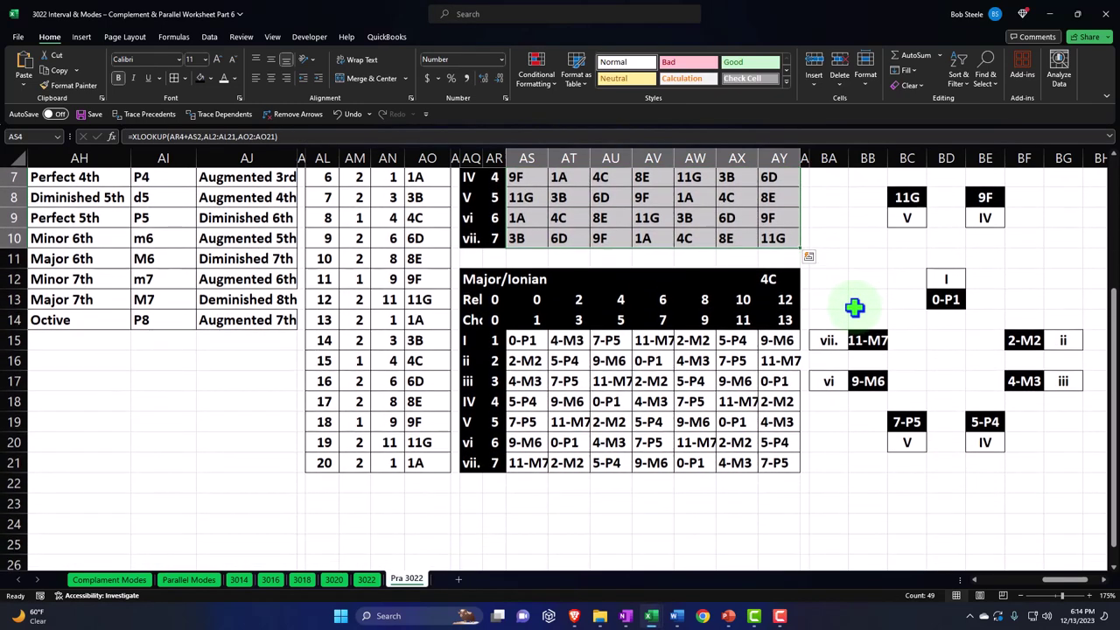
{"action": "left_click", "coordinate": [523, 342]}
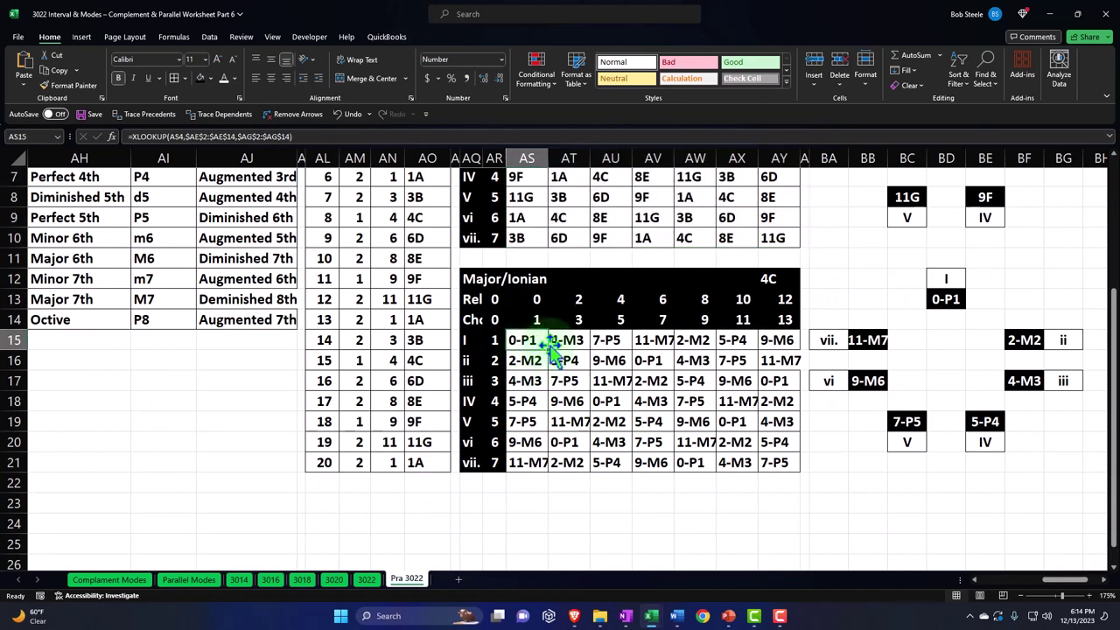
{"action": "double_click", "coordinate": [566, 359]}
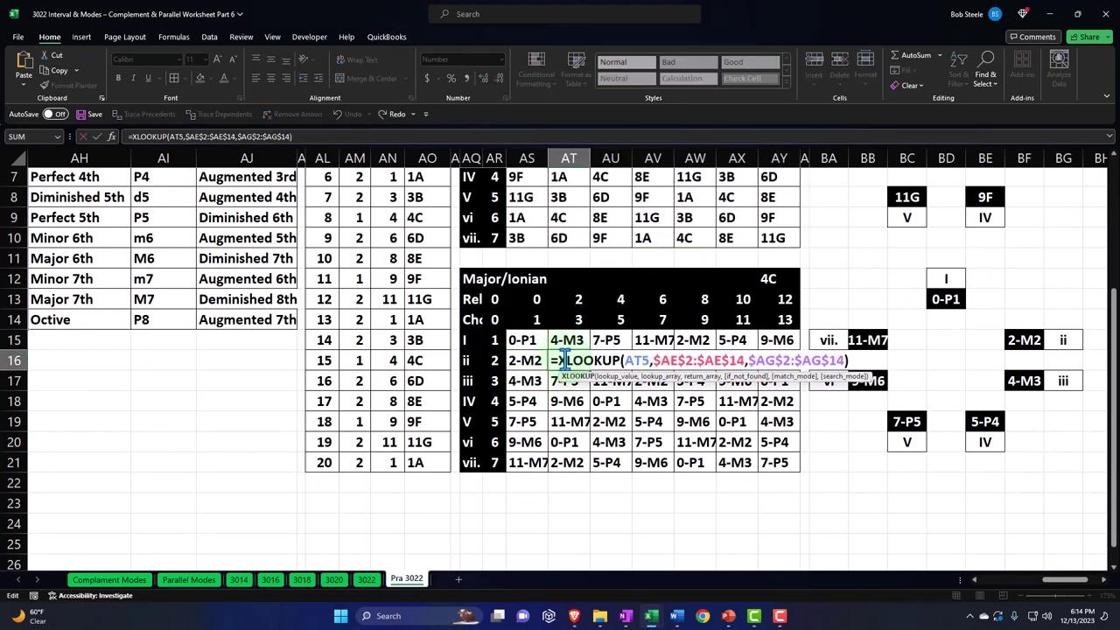
{"action": "scroll", "coordinate": [370, 379], "scroll_direction": "up", "scroll_amount": 2}
{"action": "scroll", "coordinate": [367, 385], "scroll_direction": "down", "scroll_amount": 2}
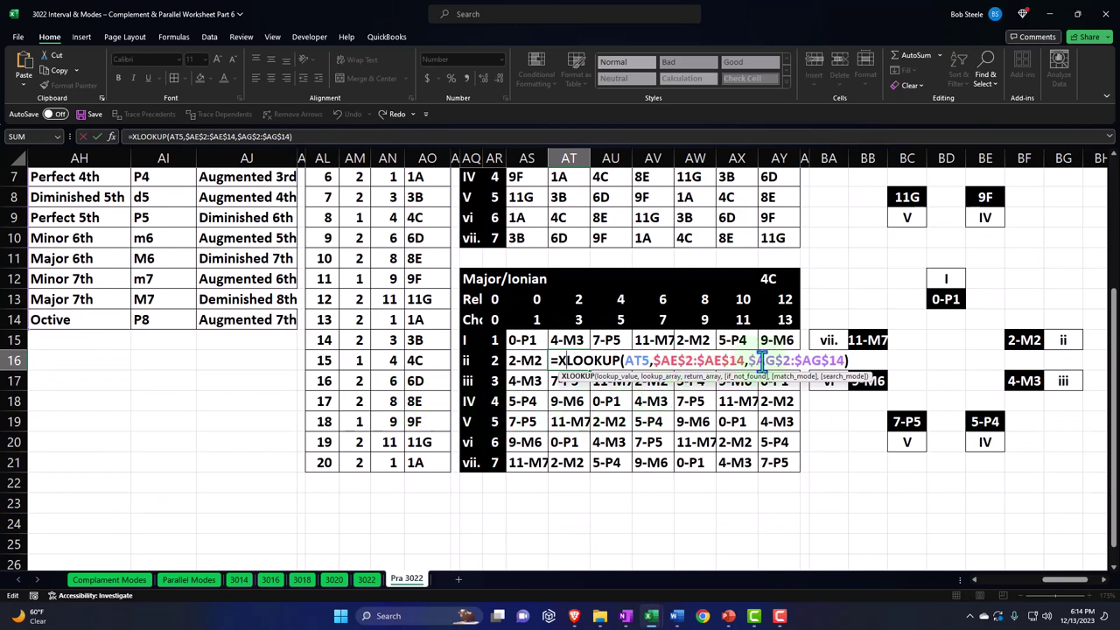
{"action": "key", "text": "Return"}
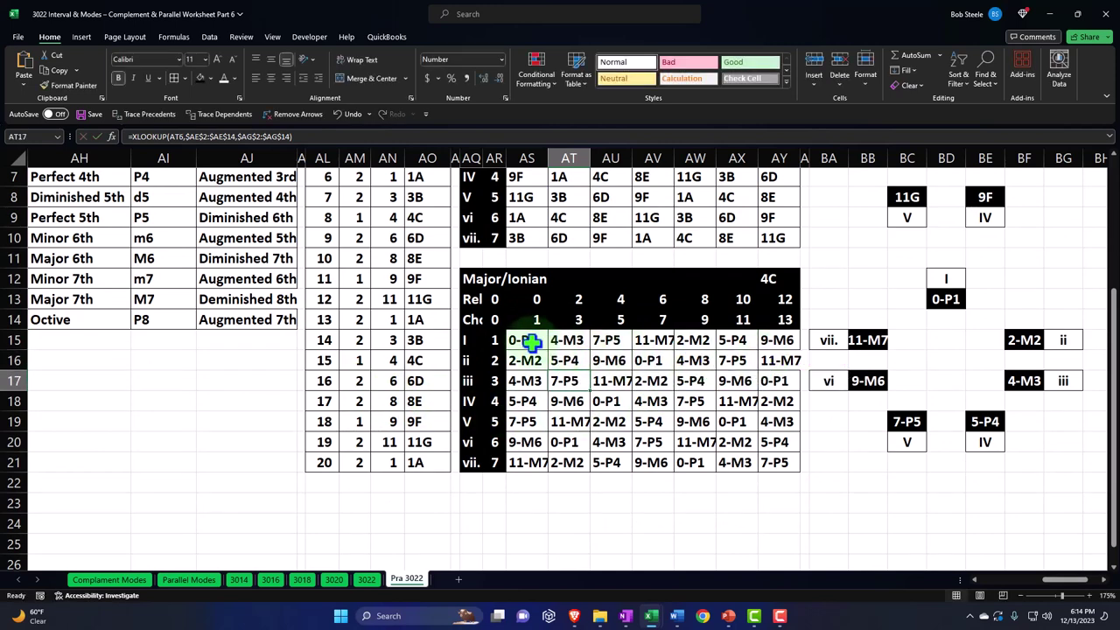
Step: Replace every $ with nothing in the interval lookup formulas of AS15:AY21
{"action": "left_click_drag", "start_coordinate": [528, 341], "coordinate": [779, 457]}
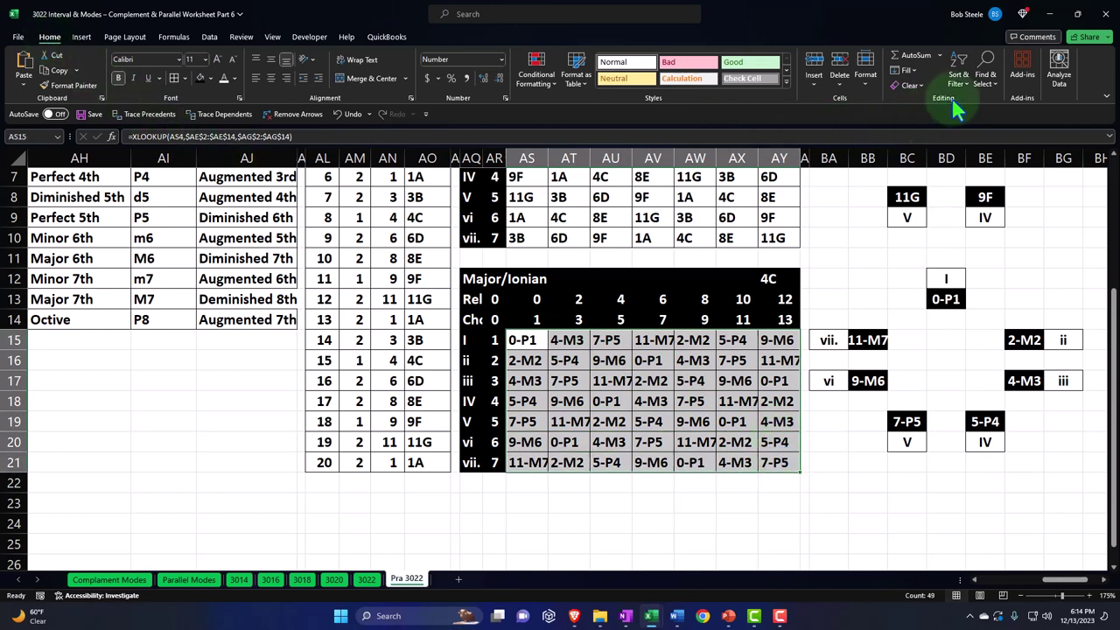
{"action": "left_click", "coordinate": [985, 88]}
{"action": "left_click", "coordinate": [1006, 117]}
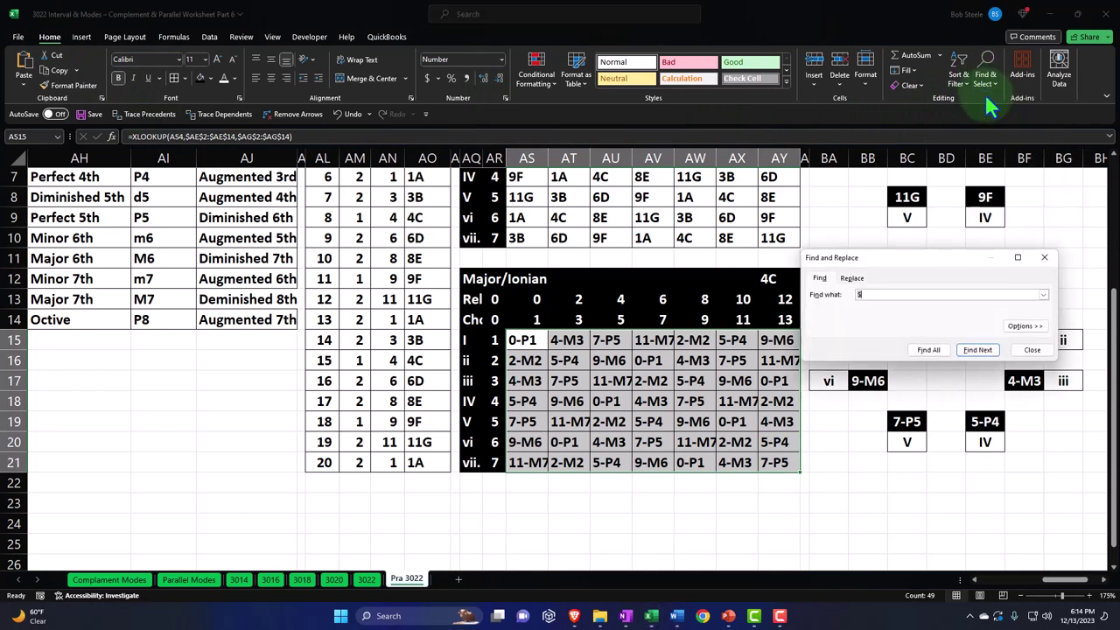
{"action": "left_click", "coordinate": [854, 278]}
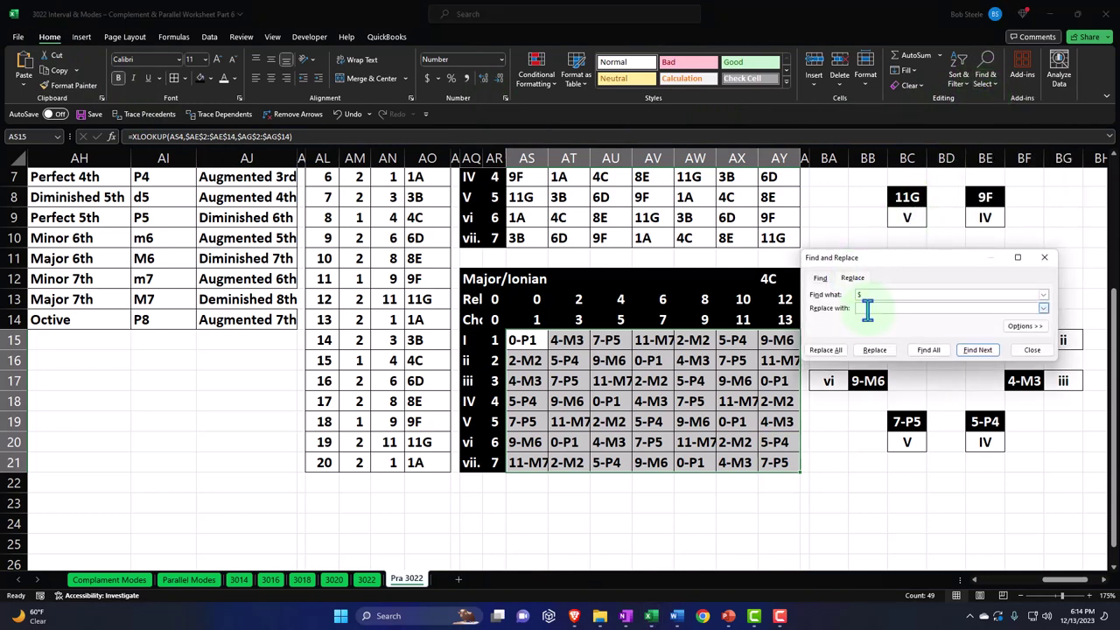
{"action": "left_click", "coordinate": [832, 349]}
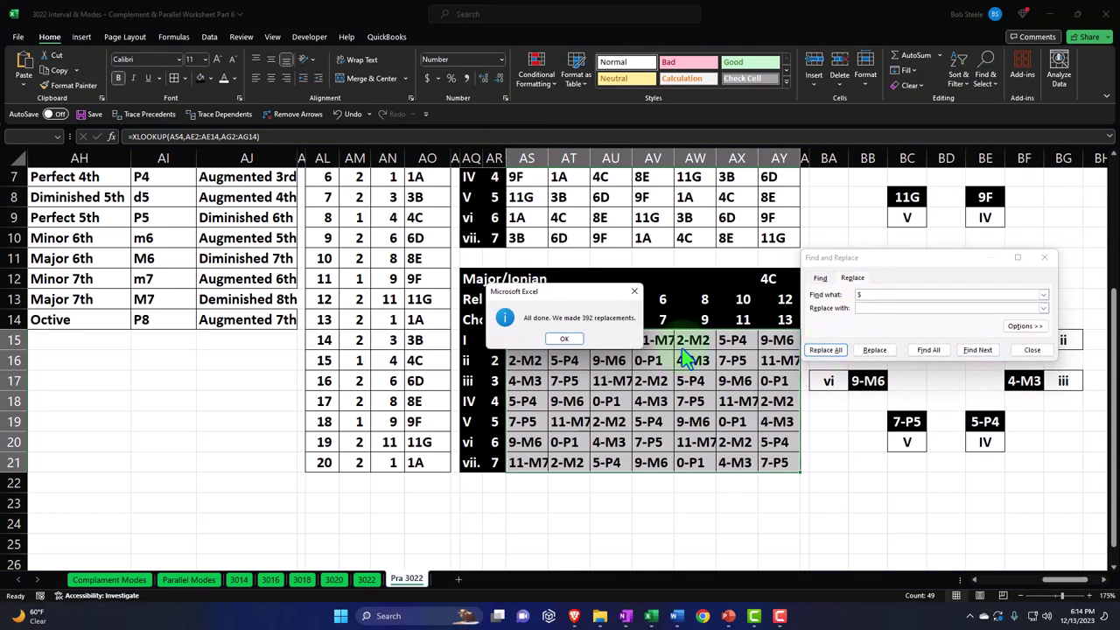
{"action": "left_click", "coordinate": [580, 341]}
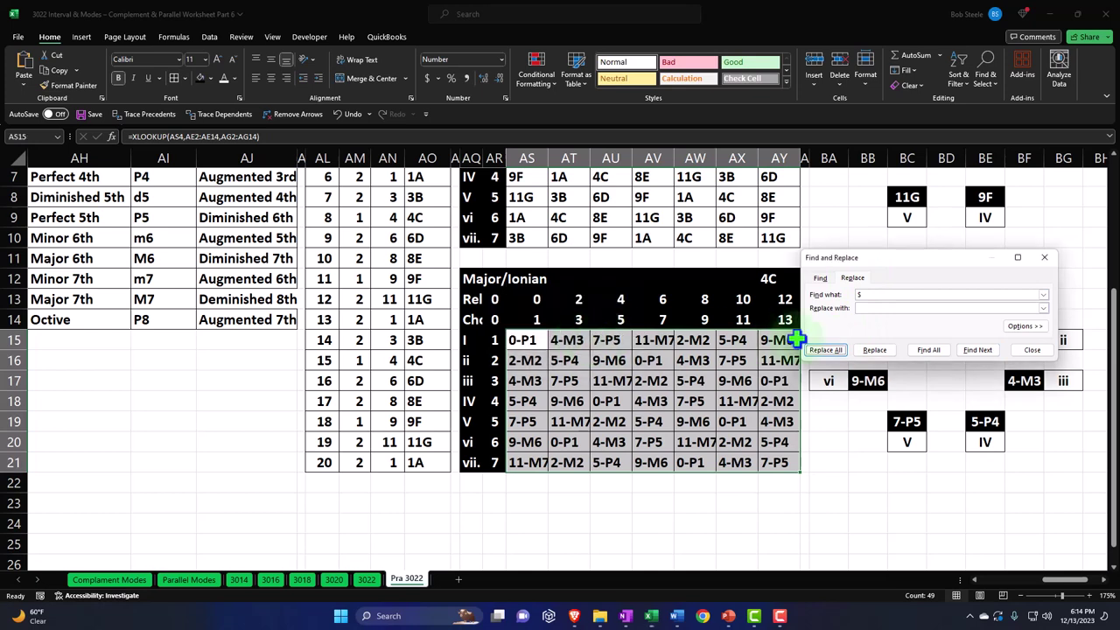
{"action": "left_click", "coordinate": [1044, 257]}
Step: Check the cell references in the interval lookup formula of AX17
{"action": "left_click", "coordinate": [734, 382]}
{"action": "double_click", "coordinate": [735, 382]}
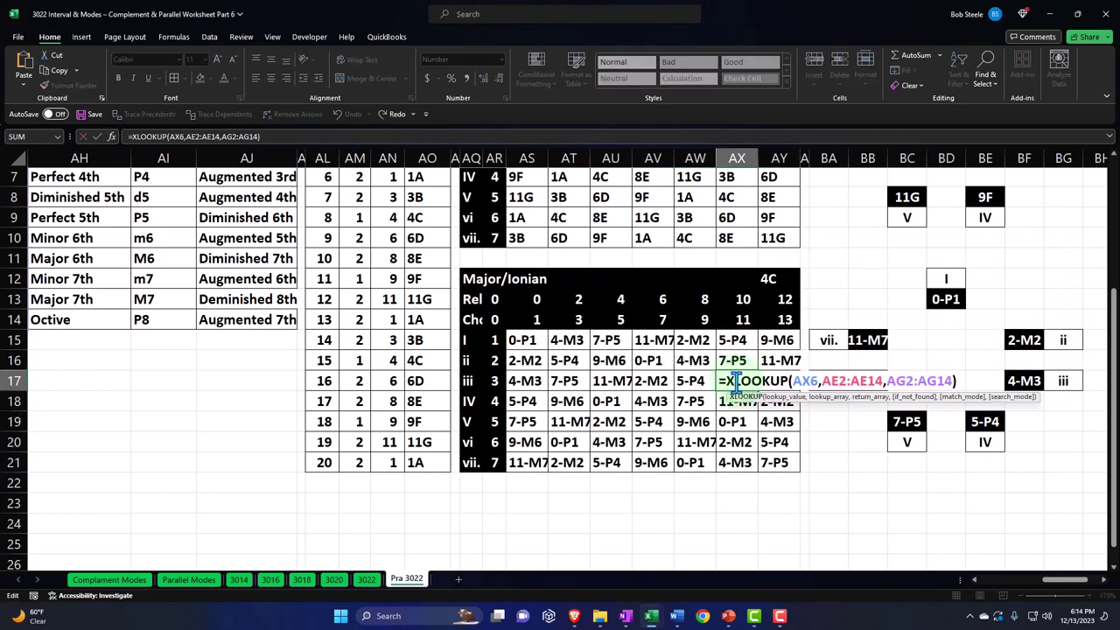
{"action": "key", "text": "Escape"}
Step: Check the cell references behind the chord diagrams in BD2, BD1, BF15, BM6 and BJ14
{"action": "scroll", "coordinate": [732, 377], "scroll_direction": "up", "scroll_amount": 2}
{"action": "left_click", "coordinate": [943, 263]}
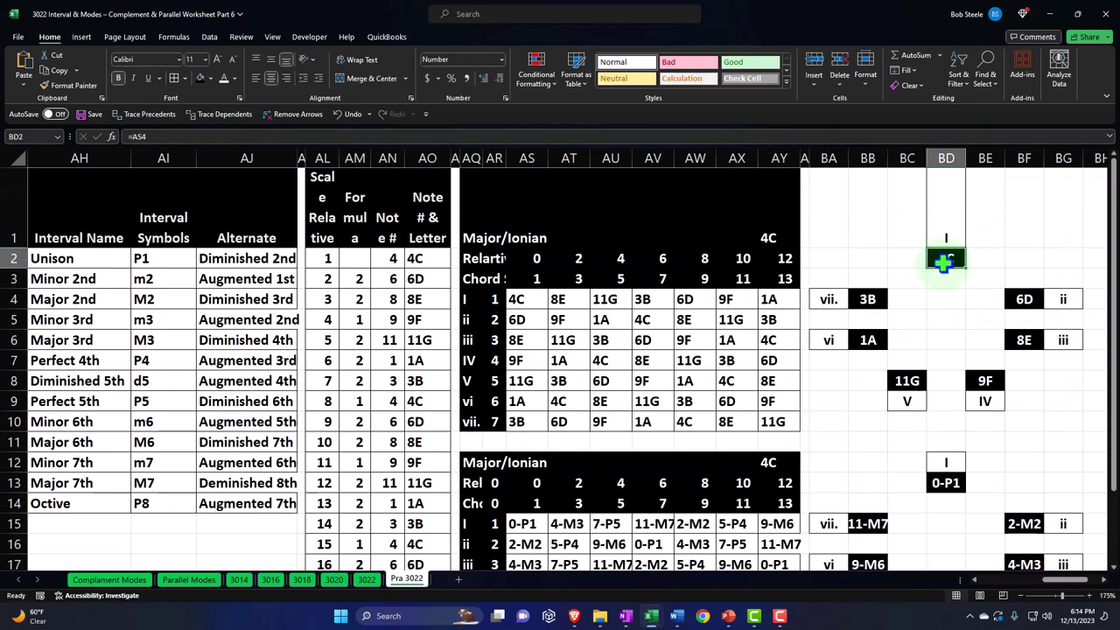
{"action": "left_click", "coordinate": [945, 241]}
{"action": "scroll", "coordinate": [931, 265], "scroll_direction": "down", "scroll_amount": 2}
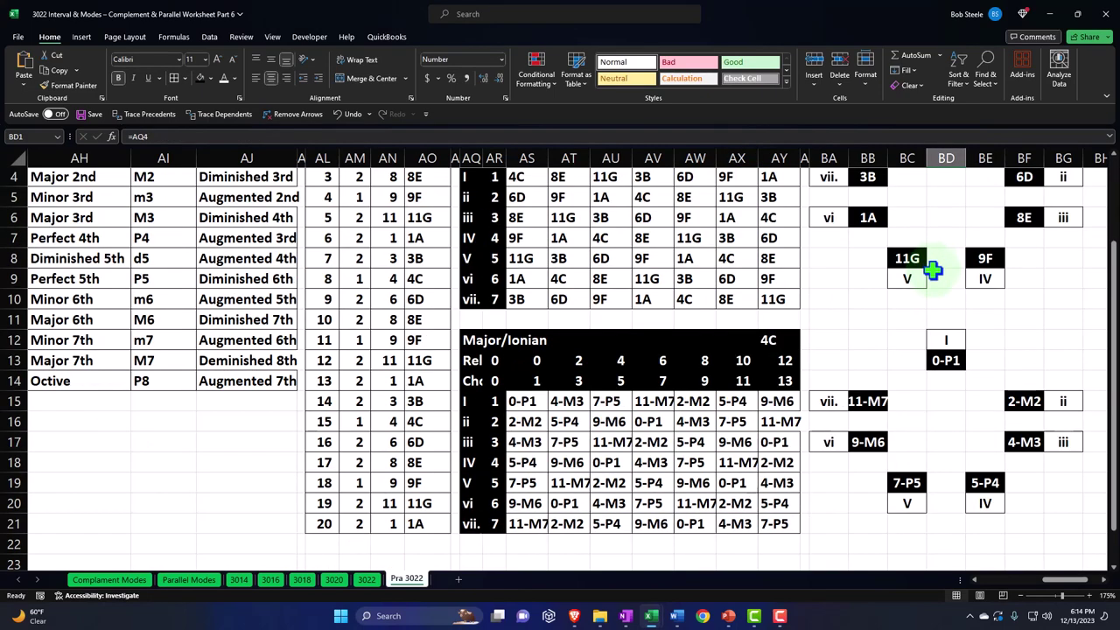
{"action": "left_click", "coordinate": [1021, 342]}
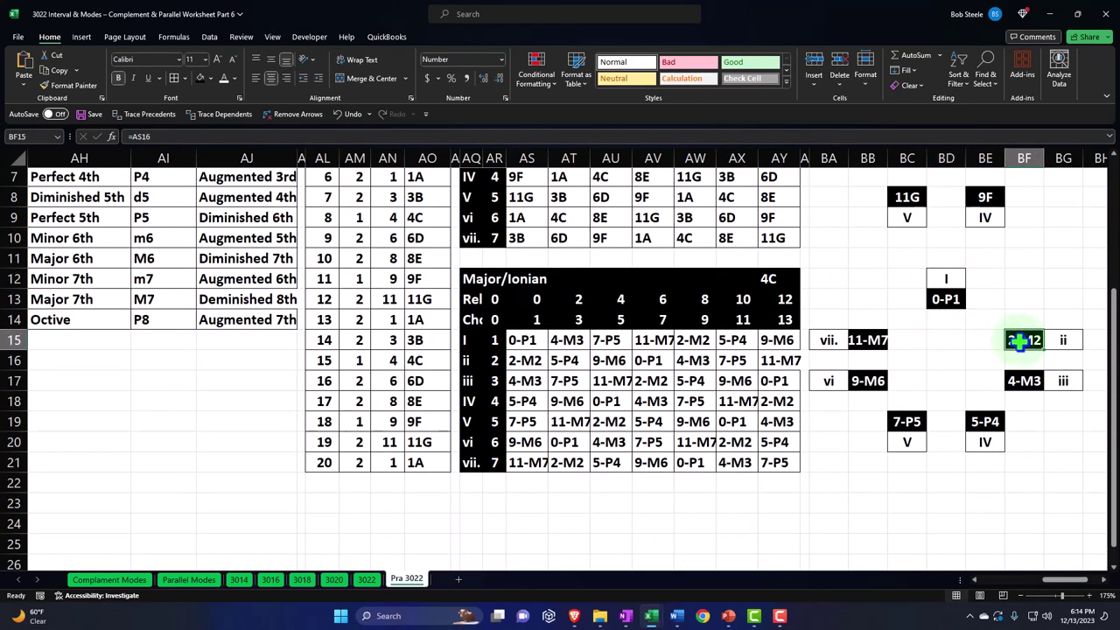
{"action": "scroll", "coordinate": [1015, 328], "scroll_direction": "up", "scroll_amount": 2}
{"action": "left_click_drag", "start_coordinate": [1055, 580], "coordinate": [1076, 582]}
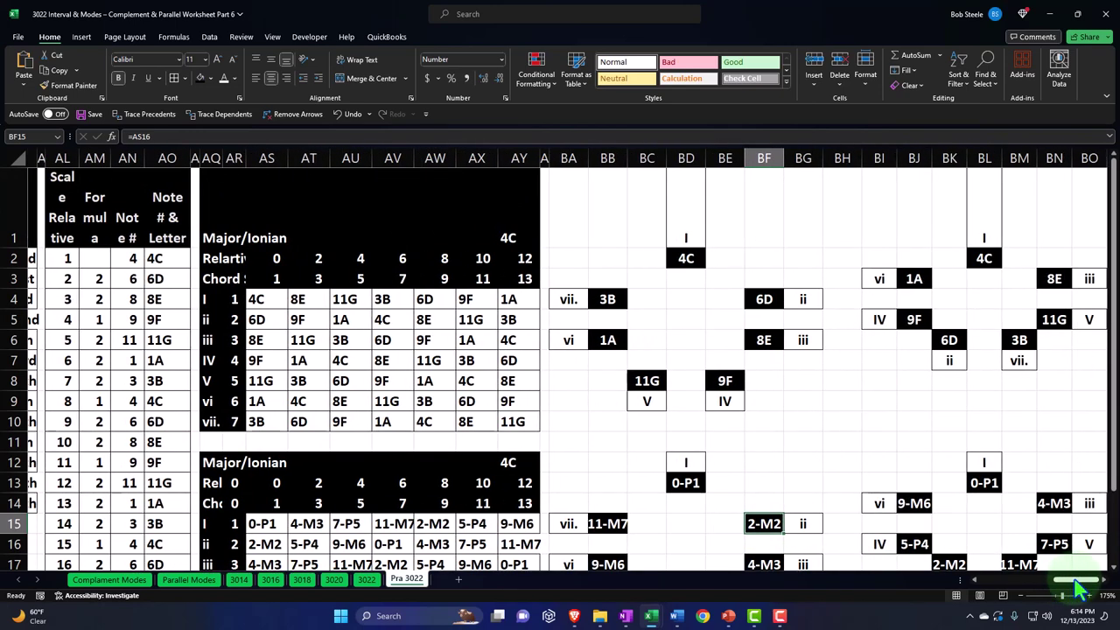
{"action": "left_click", "coordinate": [1019, 339]}
{"action": "scroll", "coordinate": [997, 385], "scroll_direction": "down", "scroll_amount": 1}
{"action": "left_click", "coordinate": [916, 444]}
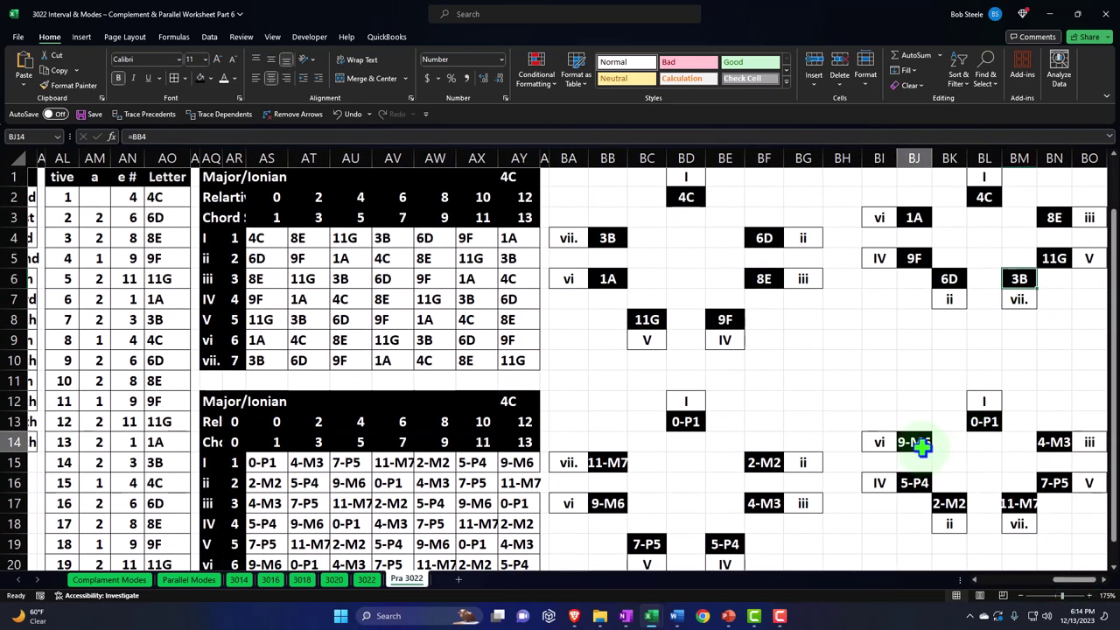
Step: Review the tables along row 7 from BH7 back to A7 and the overall layout of the sheet
{"action": "left_click", "coordinate": [825, 300]}
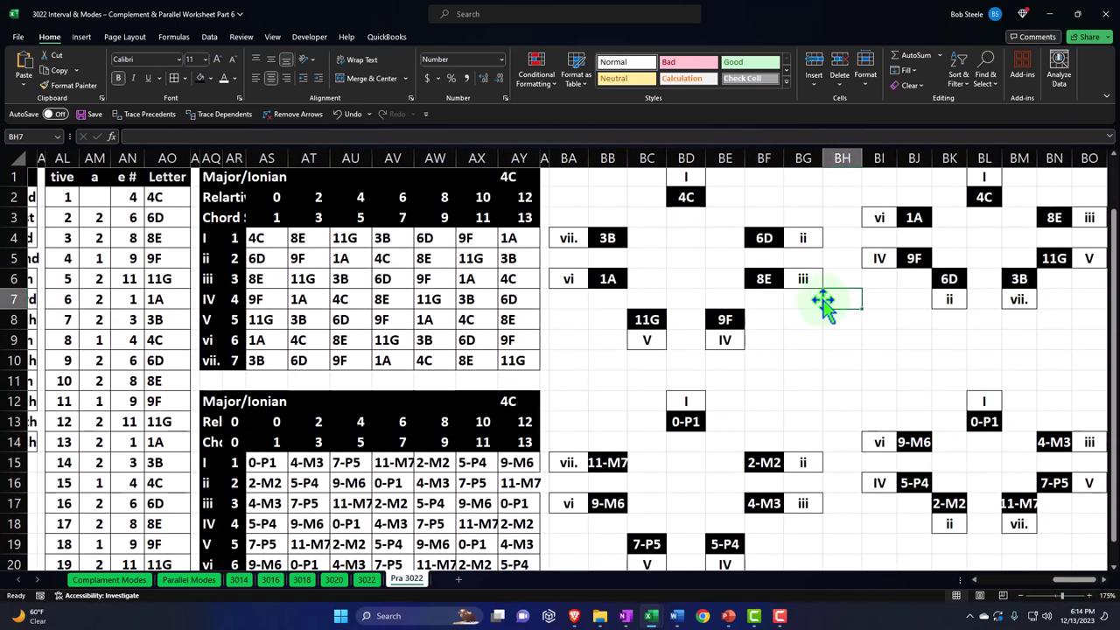
{"action": "key", "text": "Left"}
{"action": "key", "text": "Left"}
{"action": "key", "text": "Left"}
{"action": "key", "text": "Left"}
{"action": "key", "text": "Left"}
{"action": "key", "text": "Left"}
{"action": "key", "text": "Left"}
{"action": "key", "text": "Left"}
{"action": "key", "text": "Left"}
{"action": "key", "text": "Left"}
{"action": "key", "text": "Left"}
{"action": "key", "text": "Left"}
{"action": "key", "text": "Left"}
{"action": "key", "text": "Left"}
{"action": "key", "text": "Left"}
{"action": "key", "text": "Left"}
{"action": "key", "text": "Left"}
{"action": "key", "text": "Left"}
{"action": "key", "text": "Left"}
{"action": "key", "text": "Left"}
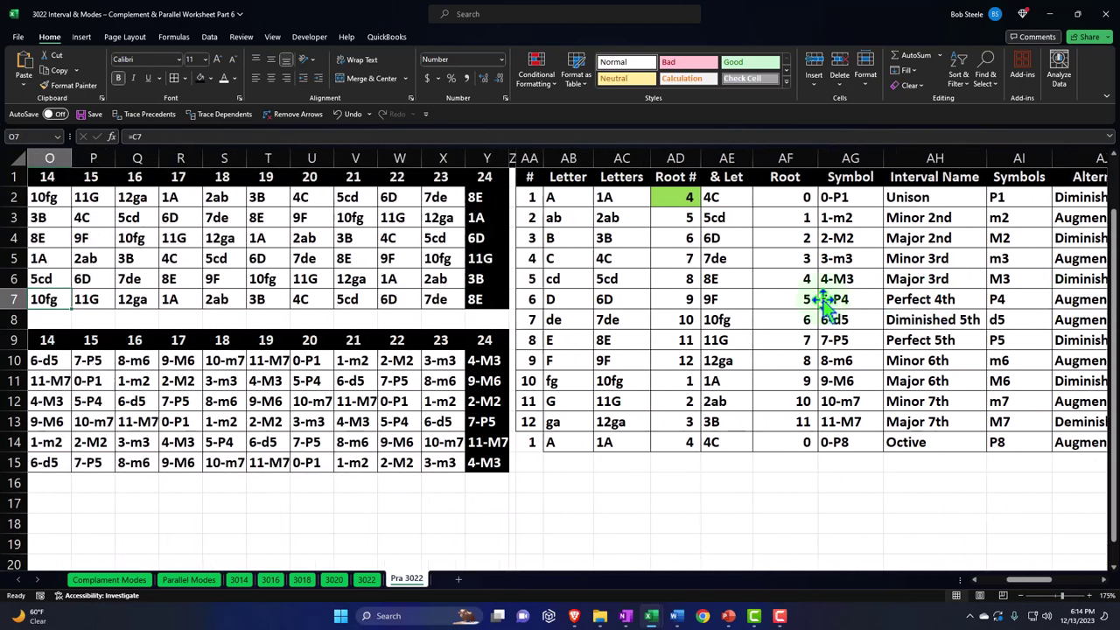
{"action": "key", "text": "Left"}
{"action": "key", "text": "Left"}
{"action": "key", "text": "Left"}
{"action": "key", "text": "Left"}
{"action": "key", "text": "Left"}
{"action": "key", "text": "Left"}
{"action": "key", "text": "Left"}
{"action": "key", "text": "Left"}
{"action": "key", "text": "Left"}
{"action": "key", "text": "Left"}
{"action": "key", "text": "Left"}
{"action": "key", "text": "Left"}
{"action": "key", "text": "Left"}
{"action": "key", "text": "Left"}
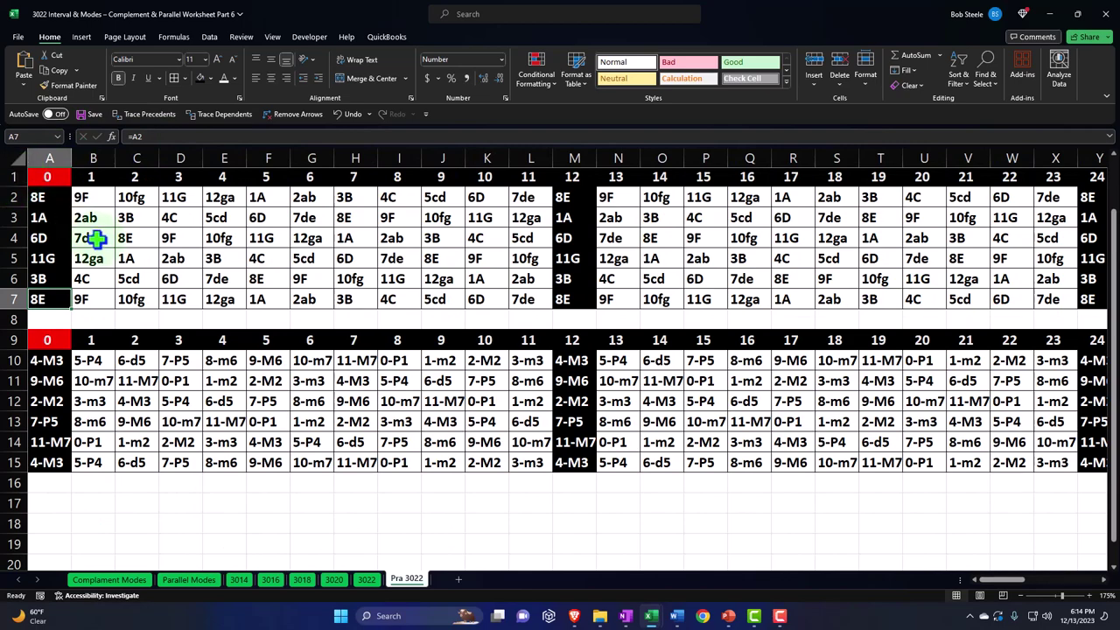
{"action": "scroll", "coordinate": [98, 234], "scroll_direction": "down", "scroll_amount": 3, "text": "ctrl"}
{"action": "scroll", "coordinate": [98, 234], "scroll_direction": "down", "scroll_amount": 1, "text": "ctrl"}
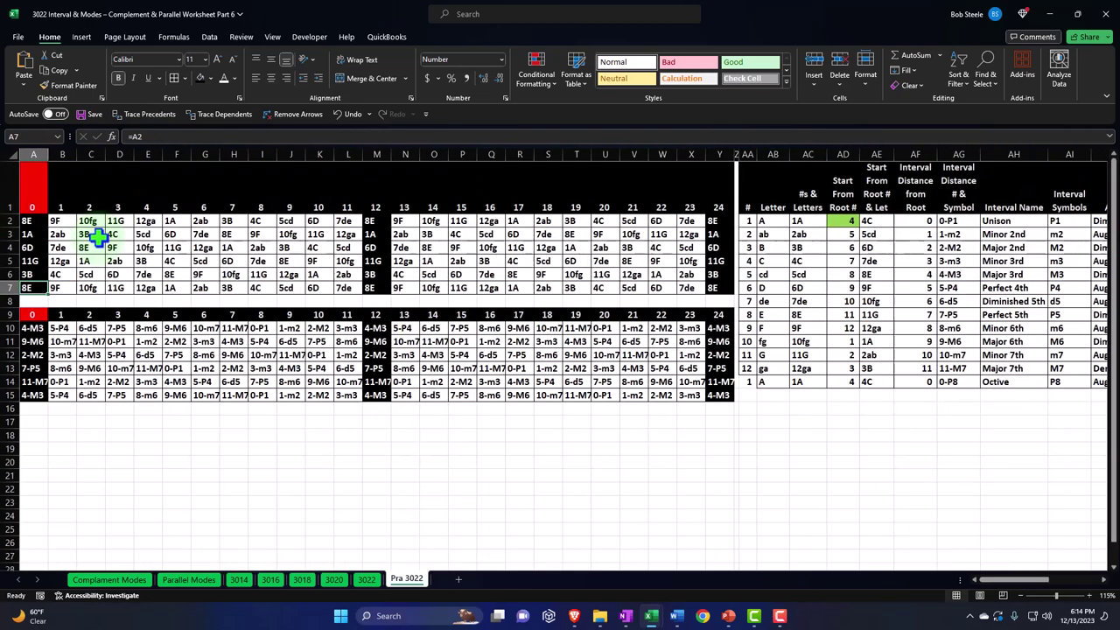
{"action": "scroll", "coordinate": [98, 235], "scroll_direction": "down", "scroll_amount": 2, "text": "ctrl"}
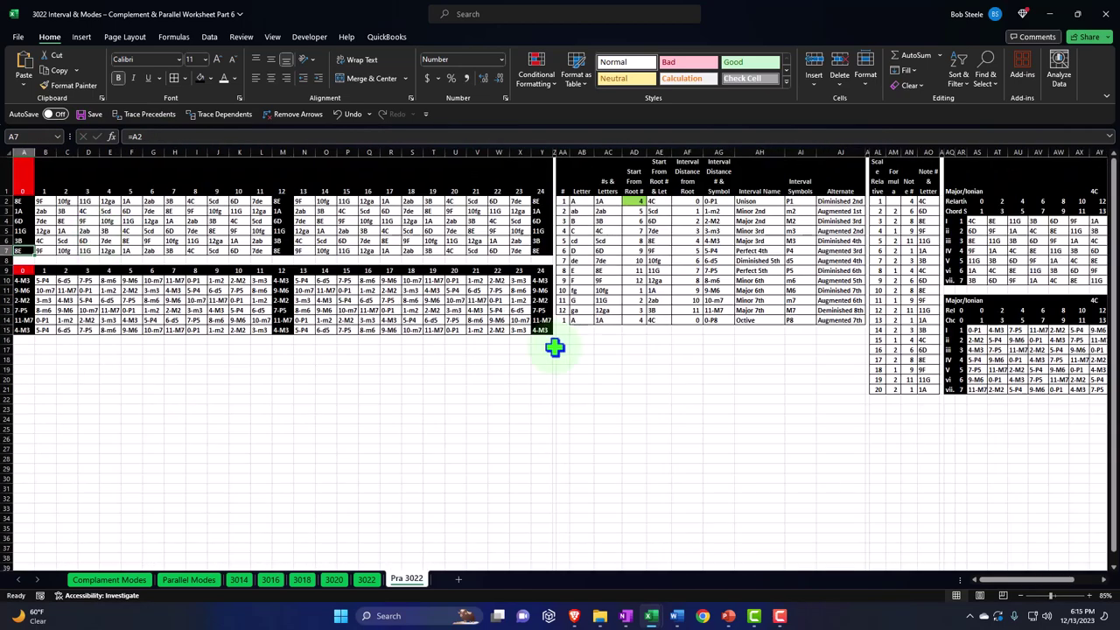
{"action": "scroll", "coordinate": [533, 340], "scroll_direction": "up", "scroll_amount": 1, "text": "ctrl"}
{"action": "scroll", "coordinate": [523, 333], "scroll_direction": "up", "scroll_amount": 1, "text": "ctrl"}
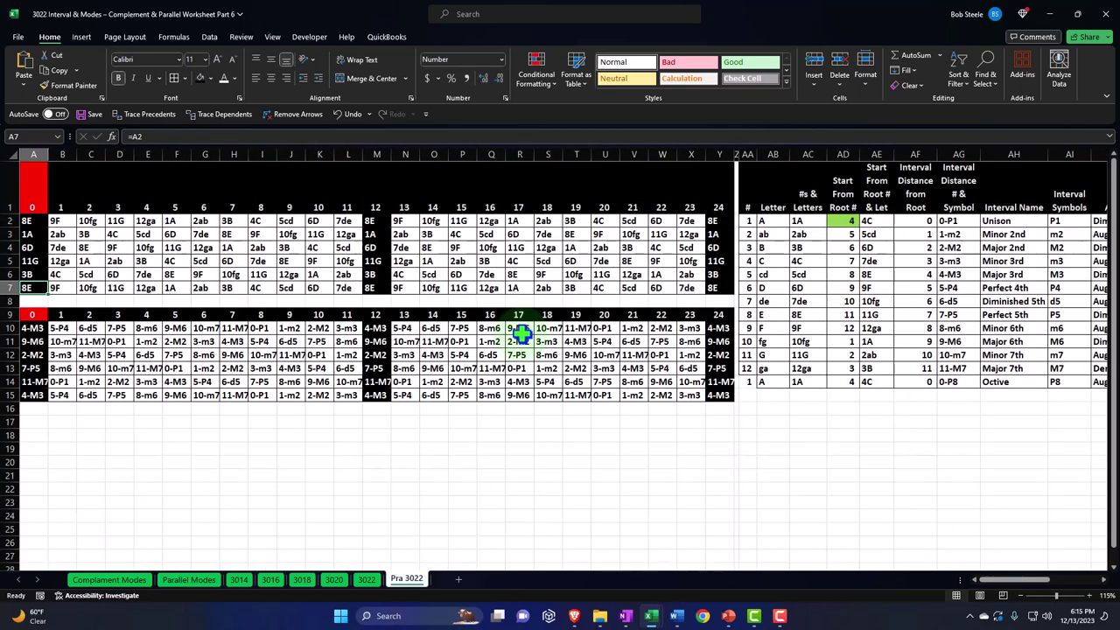
Step: Copy rows 1 to 21 with all their tables and paste the copy starting at A23
{"action": "left_click_drag", "start_coordinate": [1015, 593], "coordinate": [1024, 592]}
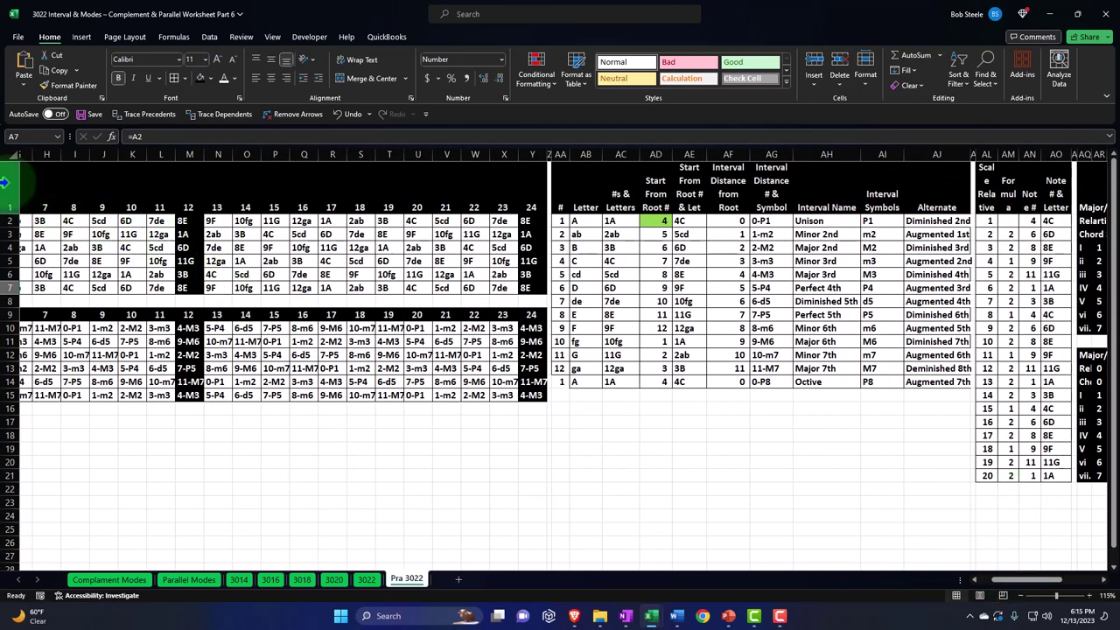
{"action": "left_click_drag", "start_coordinate": [4, 181], "coordinate": [100, 467]}
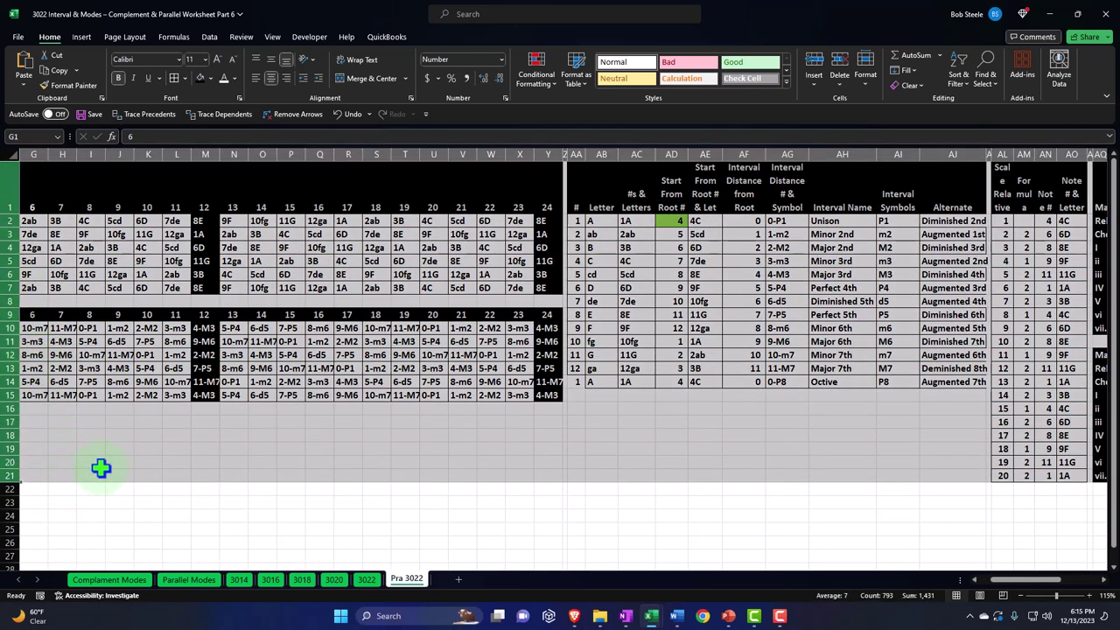
{"action": "key", "text": "ctrl+c"}
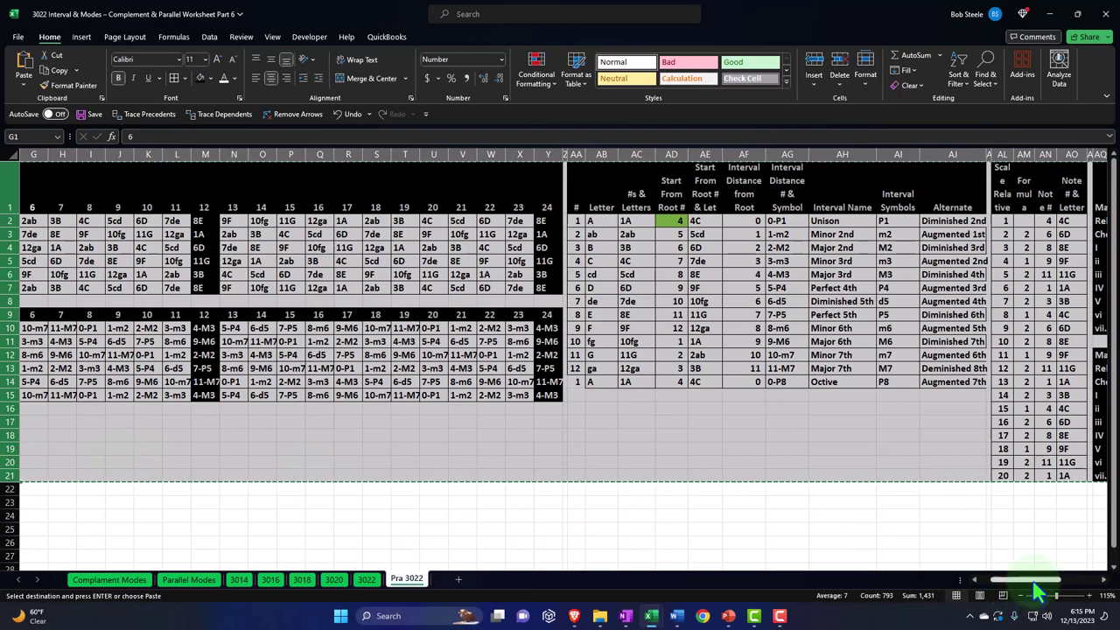
{"action": "scroll", "coordinate": [1019, 597], "scroll_direction": "right", "scroll_amount": 5}
{"action": "scroll", "coordinate": [1006, 598], "scroll_direction": "left", "scroll_amount": 10}
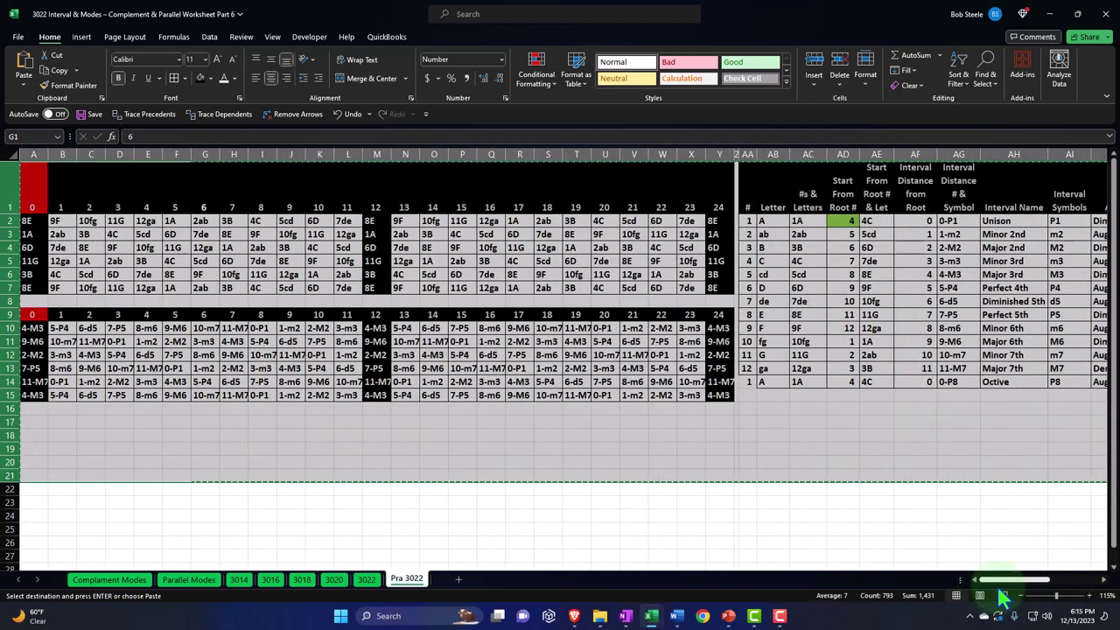
{"action": "scroll", "coordinate": [1014, 599], "scroll_direction": "right", "scroll_amount": 3}
{"action": "left_click", "coordinate": [967, 501]}
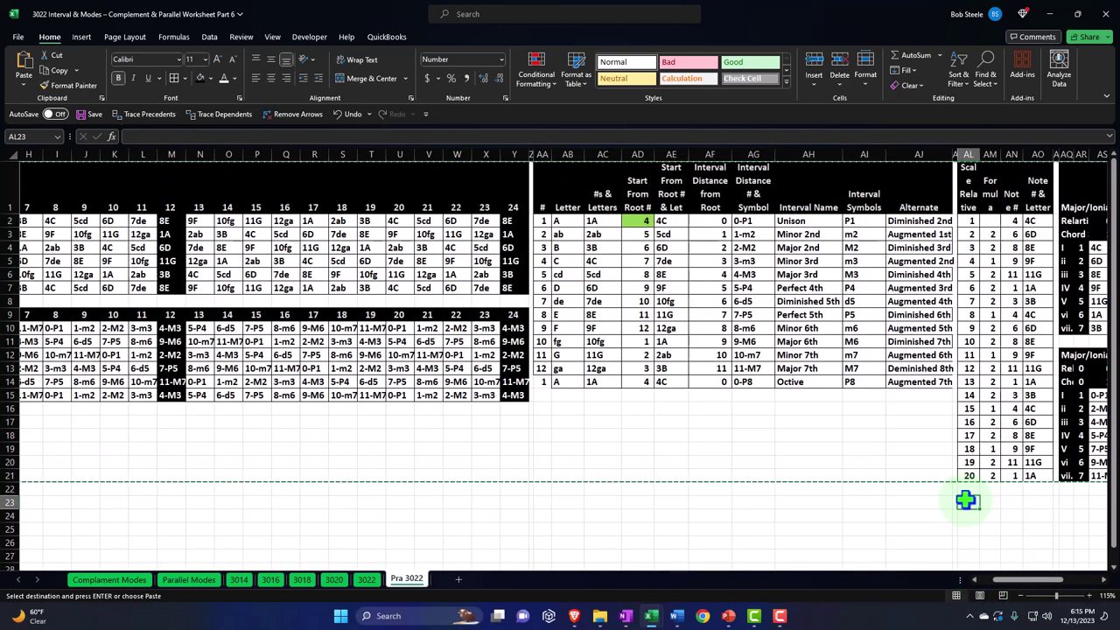
{"action": "key", "text": "Left"}
{"action": "key", "text": "Left"}
{"action": "key", "text": "Left"}
{"action": "key", "text": "Left"}
{"action": "key", "text": "Left"}
{"action": "key", "text": "Left"}
{"action": "key", "text": "Left"}
{"action": "key", "text": "Left"}
{"action": "key", "text": "Left"}
{"action": "key", "text": "Left"}
{"action": "key", "text": "Left"}
{"action": "key", "text": "Left"}
{"action": "key", "text": "Left"}
{"action": "key", "text": "Left"}
{"action": "key", "text": "Left"}
{"action": "key", "text": "Left"}
{"action": "key", "text": "Left"}
{"action": "key", "text": "Left"}
{"action": "key", "text": "Left"}
{"action": "key", "text": "Left"}
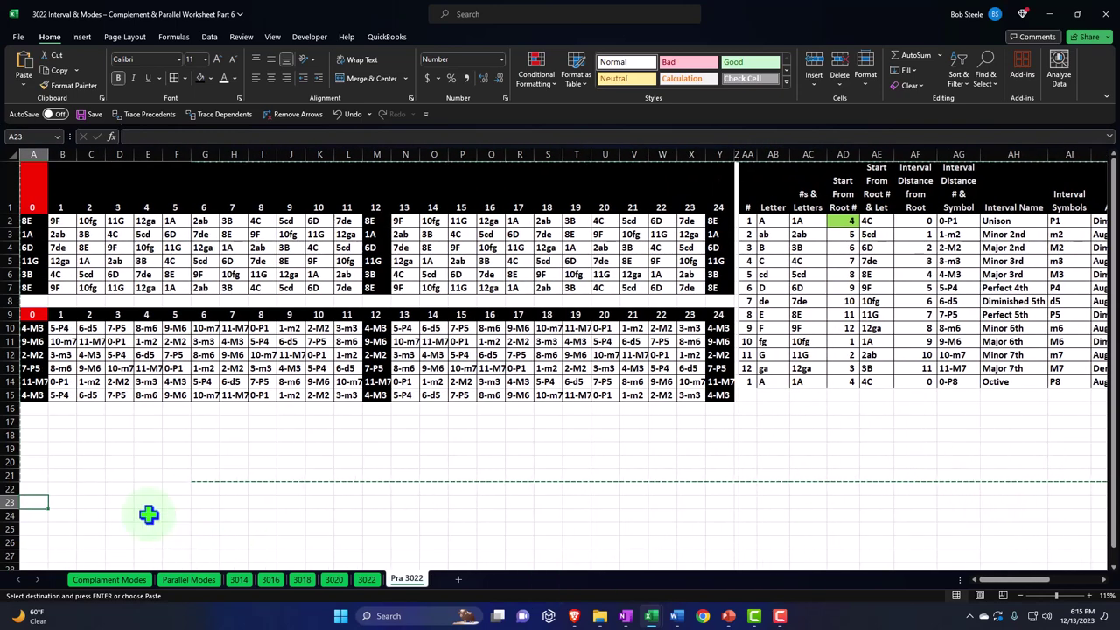
{"action": "key", "text": "ctrl+v"}
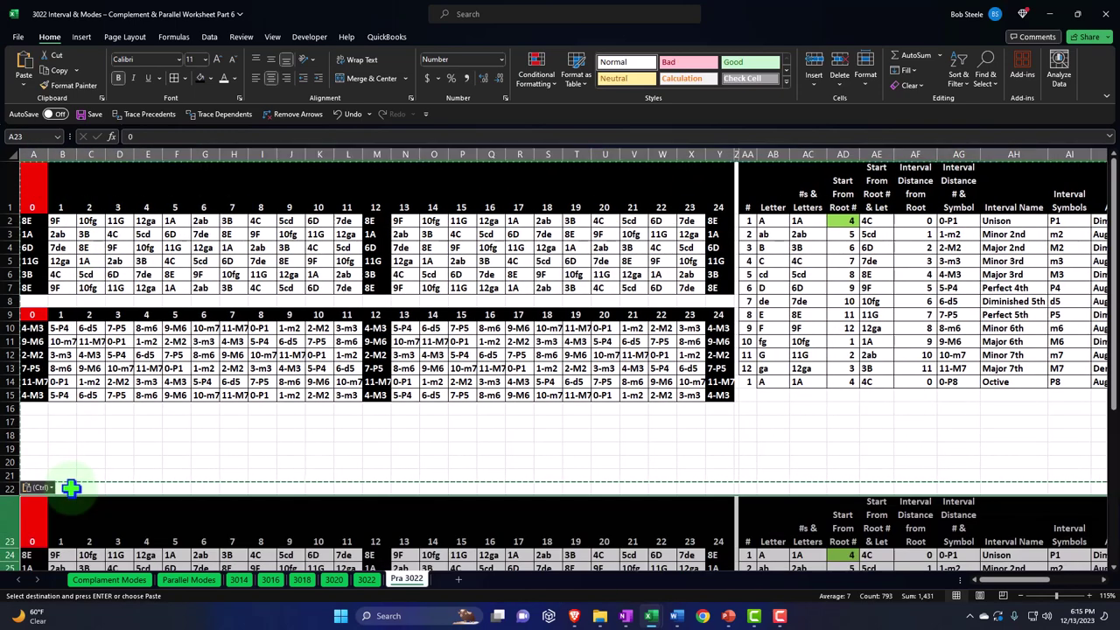
{"action": "scroll", "coordinate": [88, 463], "scroll_direction": "down", "scroll_amount": 3}
{"action": "scroll", "coordinate": [88, 460], "scroll_direction": "down", "scroll_amount": 3}
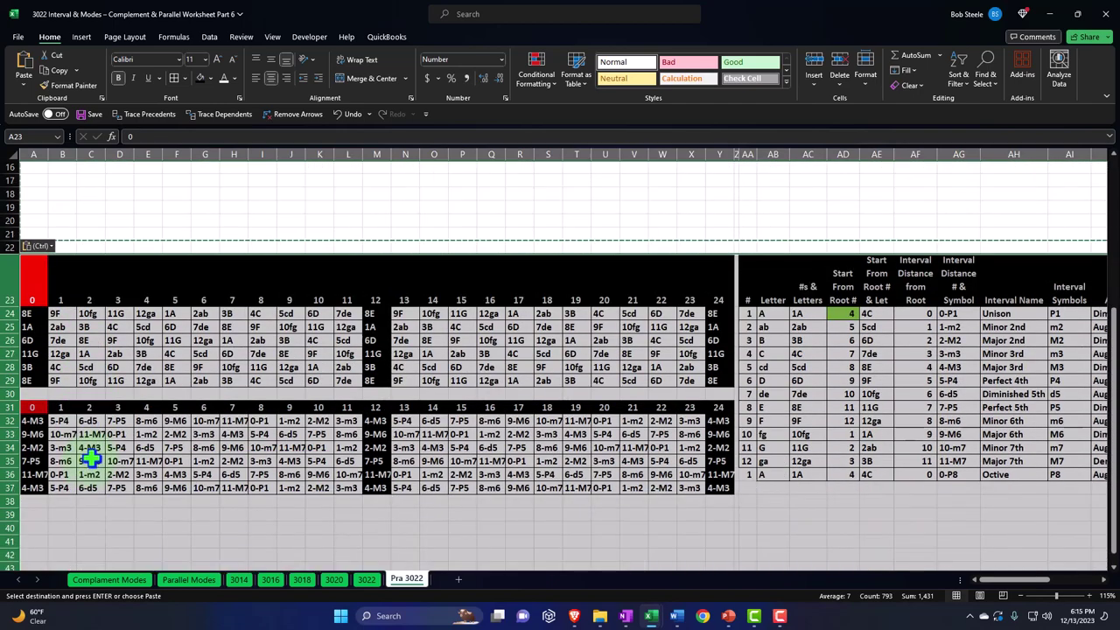
Step: Check the relative references in the copied interval table's lookup formulas in E32, E34 and N33
{"action": "scroll", "coordinate": [92, 458], "scroll_direction": "up", "scroll_amount": 1, "text": "ctrl"}
{"action": "scroll", "coordinate": [92, 456], "scroll_direction": "up", "scroll_amount": 1, "text": "ctrl"}
{"action": "scroll", "coordinate": [101, 450], "scroll_direction": "up", "scroll_amount": 1, "text": "ctrl"}
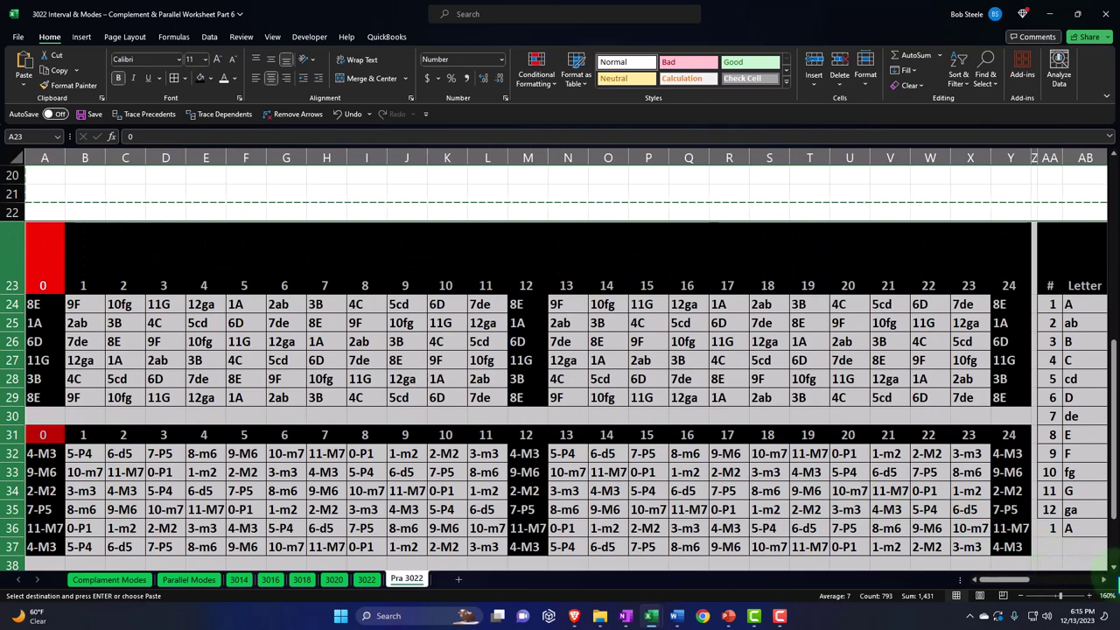
{"action": "left_click", "coordinate": [1114, 566]}
{"action": "left_click", "coordinate": [1115, 566]}
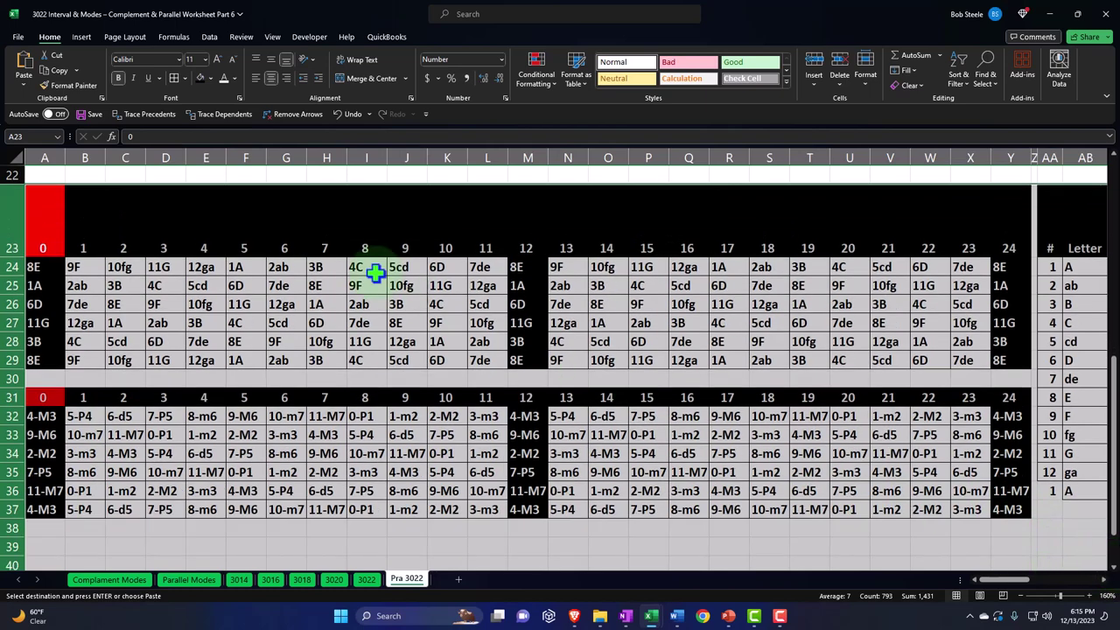
{"action": "left_click", "coordinate": [205, 270]}
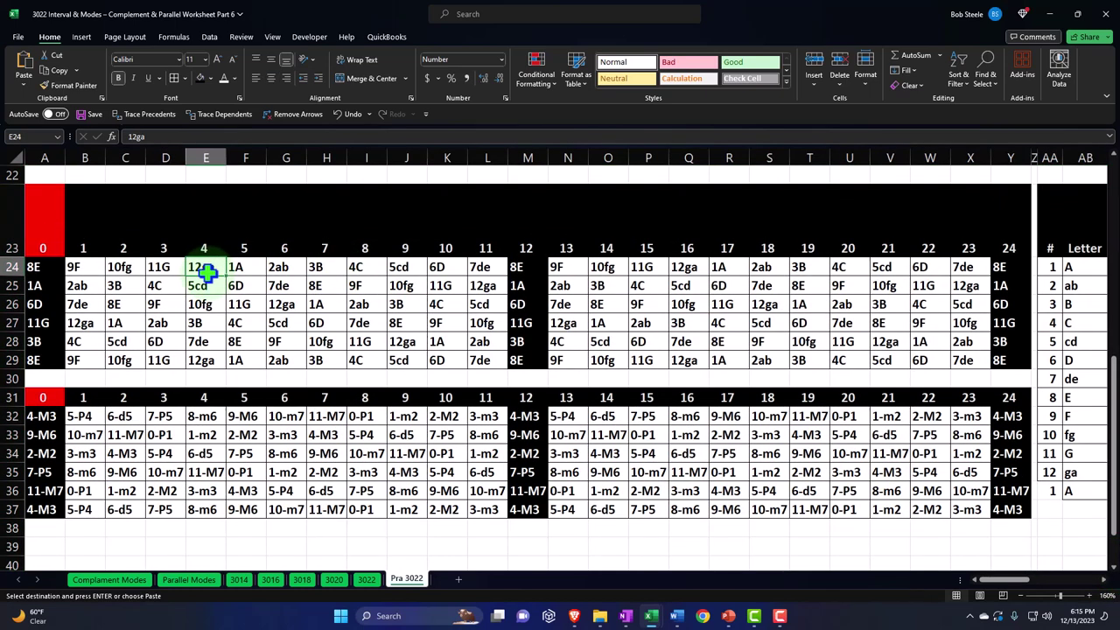
{"action": "double_click", "coordinate": [208, 417]}
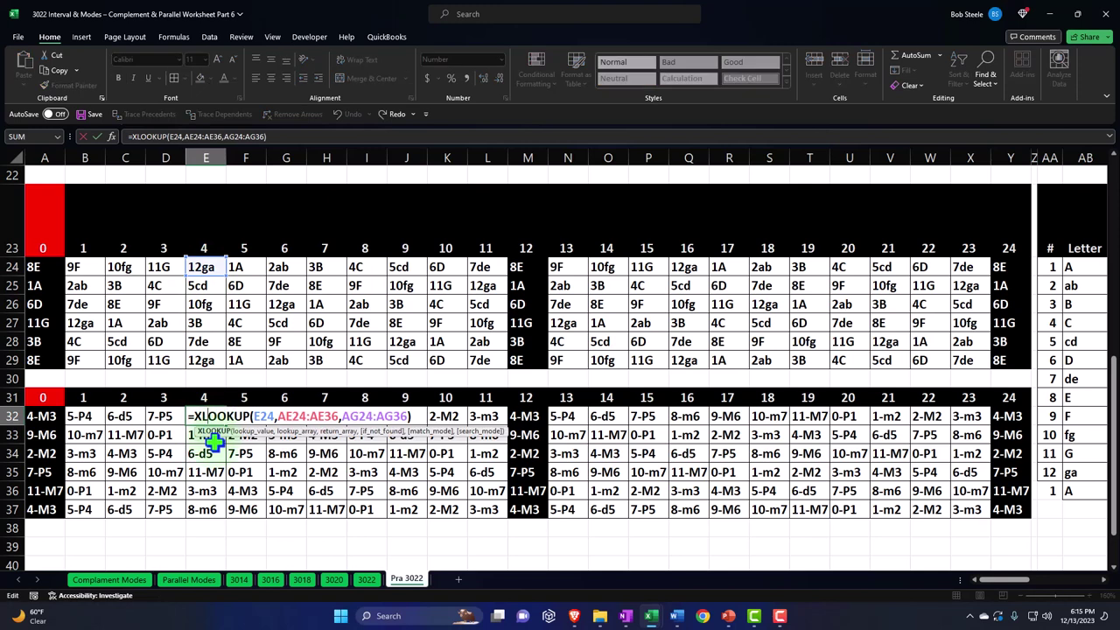
{"action": "key", "text": "Return"}
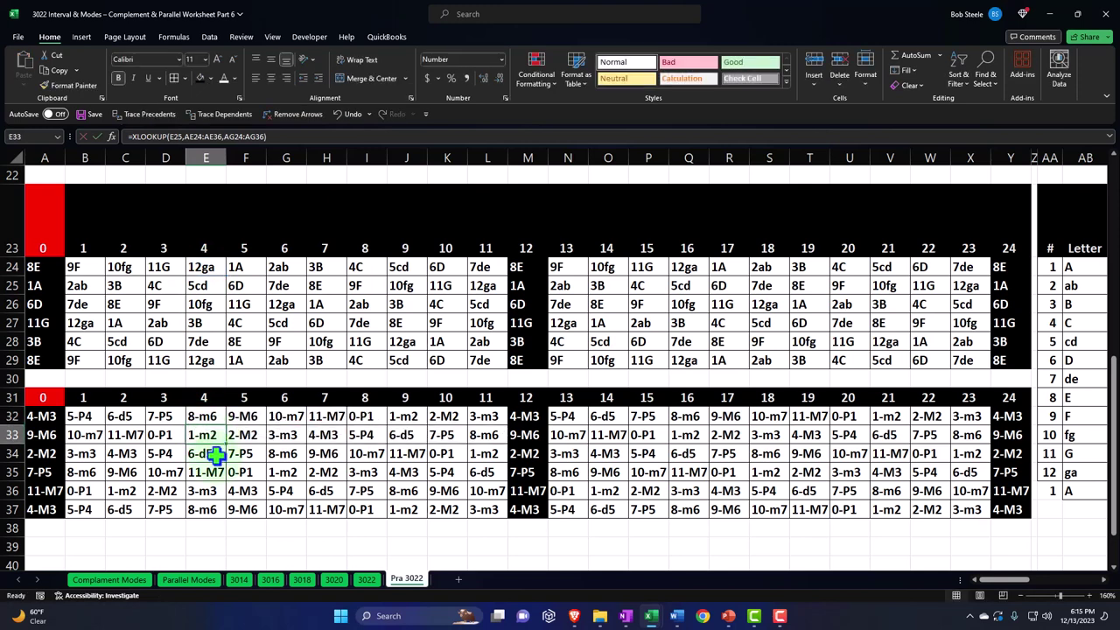
{"action": "double_click", "coordinate": [214, 454]}
{"action": "key", "text": "Return"}
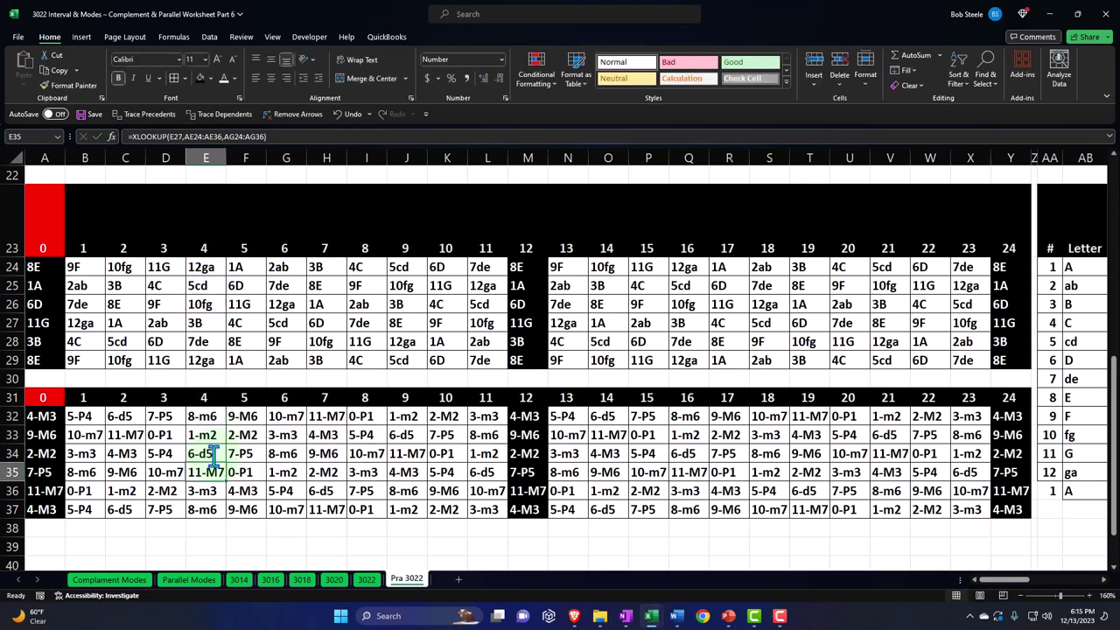
{"action": "double_click", "coordinate": [567, 435]}
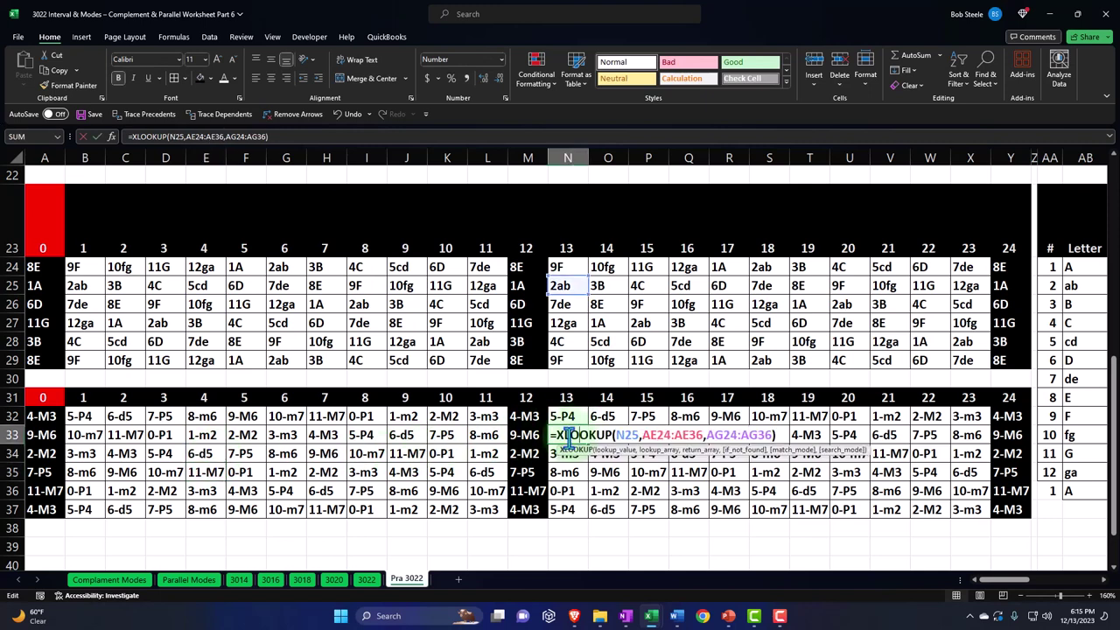
{"action": "key", "text": "Return"}
Step: Review the copied fretboard, interval, scale and chord tables along row 25 from P25 to AS25
{"action": "left_click", "coordinate": [662, 289]}
{"action": "key", "text": "Right"}
{"action": "key", "text": "Right"}
{"action": "key", "text": "Right"}
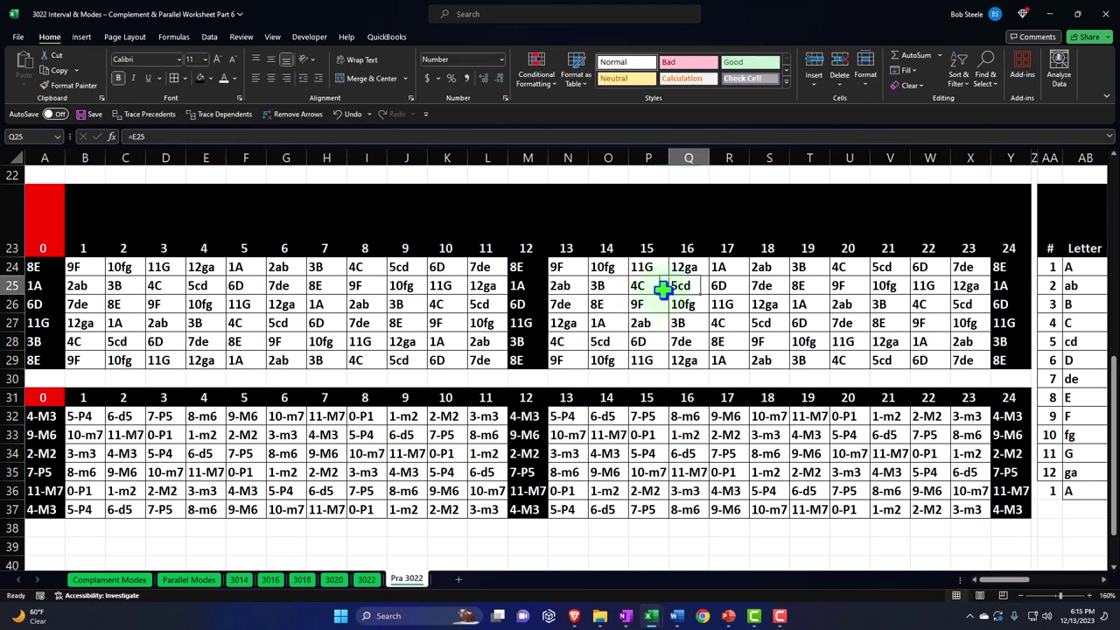
{"action": "key", "text": "Right"}
{"action": "key", "text": "Right"}
{"action": "key", "text": "Right"}
{"action": "key", "text": "Right"}
{"action": "key", "text": "Right"}
{"action": "key", "text": "Right"}
{"action": "key", "text": "Right"}
{"action": "key", "text": "Right"}
{"action": "key", "text": "Right"}
{"action": "key", "text": "Right"}
{"action": "key", "text": "Right"}
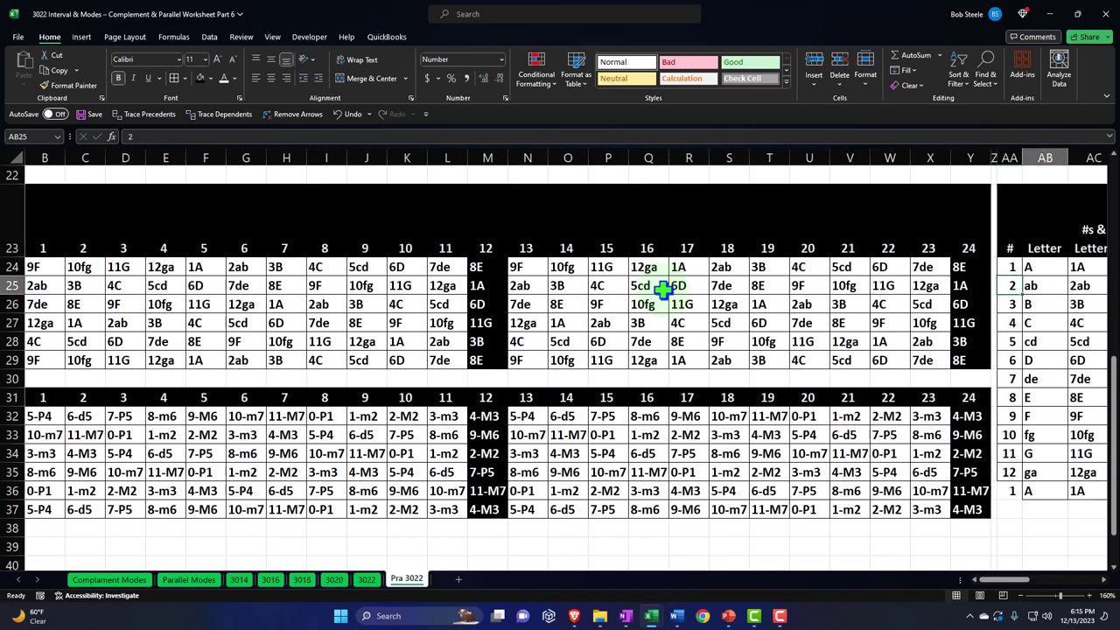
{"action": "key", "text": "Right"}
{"action": "key", "text": "Right"}
{"action": "key", "text": "Right"}
{"action": "key", "text": "Right"}
{"action": "key", "text": "Right"}
{"action": "key", "text": "Right"}
{"action": "key", "text": "Right"}
{"action": "key", "text": "Right"}
{"action": "key", "text": "Right"}
{"action": "key", "text": "Right"}
{"action": "key", "text": "Right"}
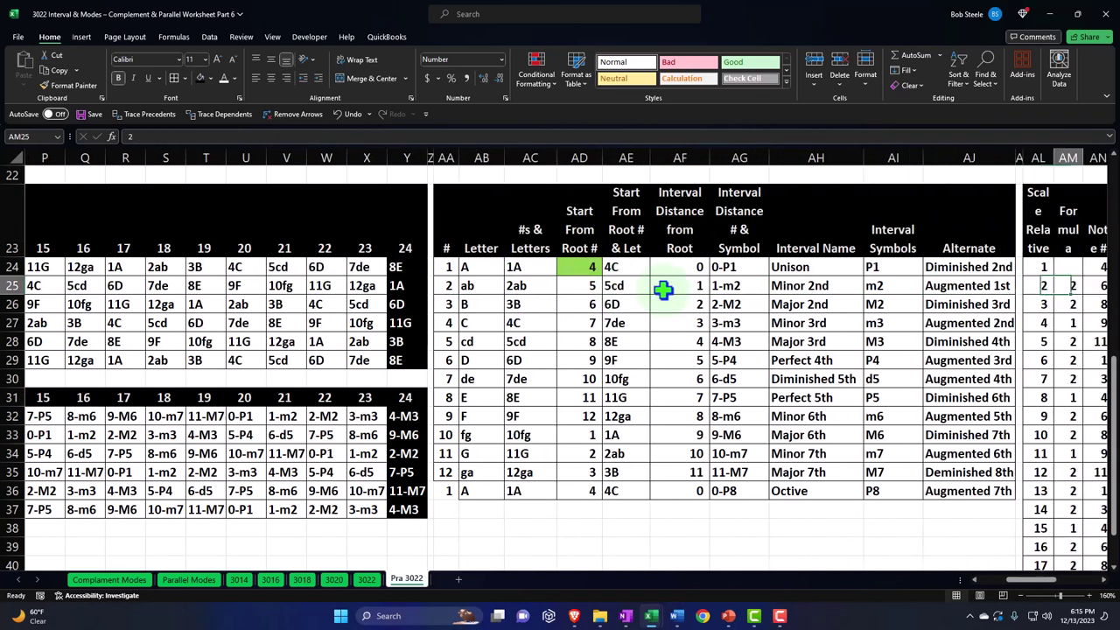
{"action": "key", "text": "Right"}
{"action": "key", "text": "Right"}
{"action": "key", "text": "Right"}
{"action": "key", "text": "Right"}
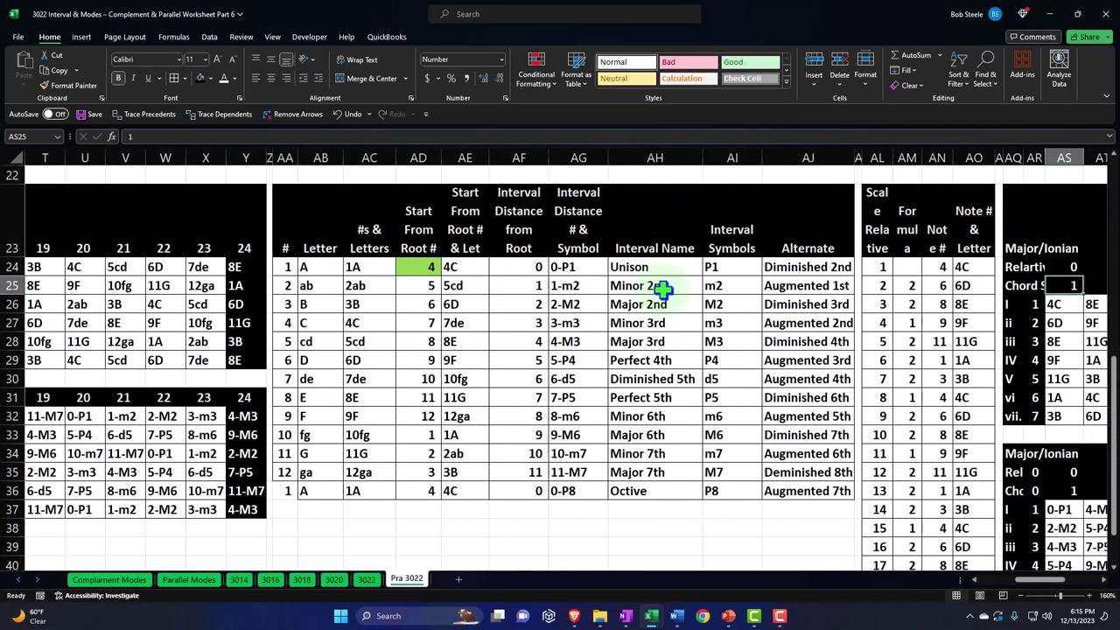
Step: Start a reference formula in AD24 and examine BD2 and BF4 in the original block's chord diagram as possible sources
{"action": "left_click", "coordinate": [415, 268]}
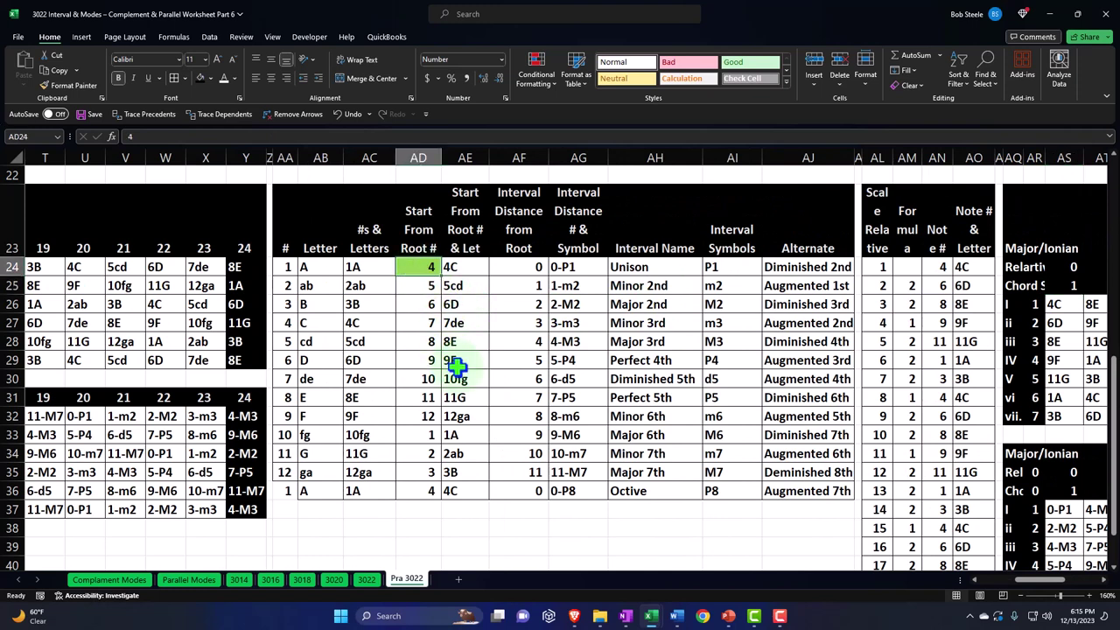
{"action": "type", "text": "="}
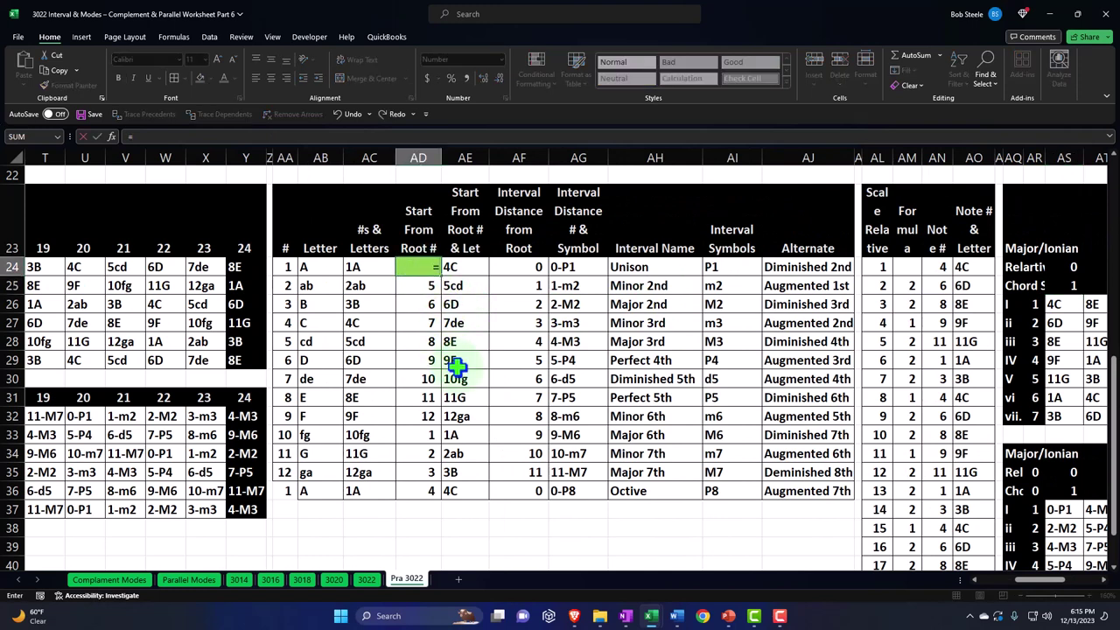
{"action": "scroll", "coordinate": [457, 367], "scroll_direction": "up", "scroll_amount": 7}
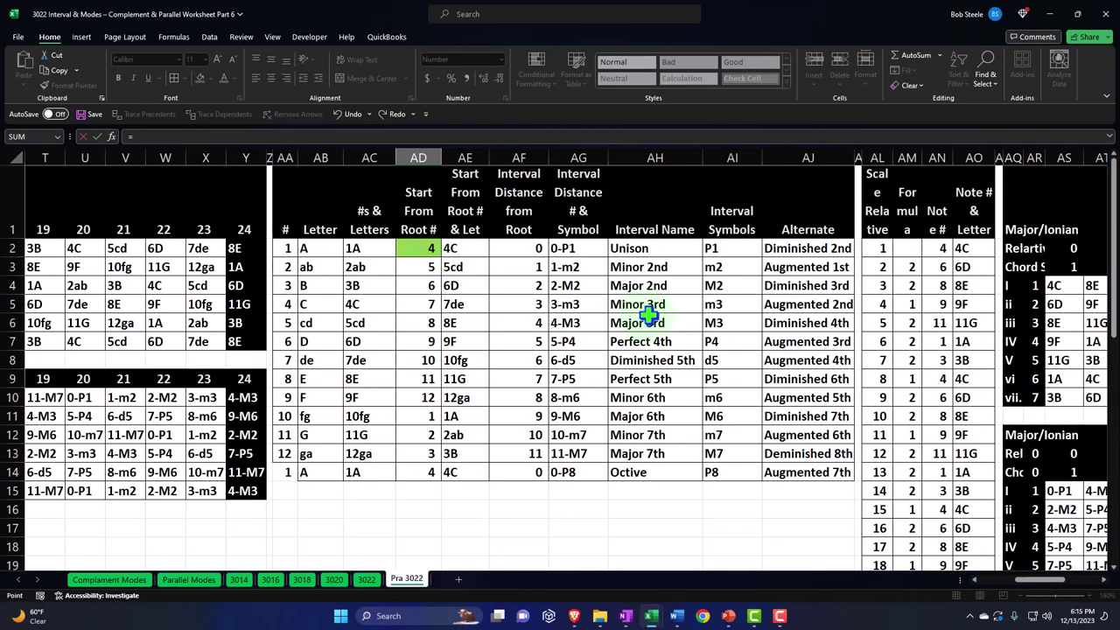
{"action": "left_click", "coordinate": [731, 323]}
{"action": "key", "text": "Right"}
{"action": "key", "text": "Right"}
{"action": "key", "text": "Right"}
{"action": "key", "text": "Right"}
{"action": "key", "text": "Right"}
{"action": "key", "text": "Right"}
{"action": "key", "text": "Right"}
{"action": "key", "text": "Right"}
{"action": "key", "text": "Right"}
{"action": "key", "text": "Right"}
{"action": "key", "text": "Right"}
{"action": "key", "text": "Right"}
{"action": "key", "text": "Right"}
{"action": "key", "text": "Right"}
{"action": "key", "text": "Right"}
{"action": "key", "text": "Right"}
{"action": "key", "text": "Right"}
{"action": "key", "text": "Right"}
{"action": "key", "text": "Right"}
{"action": "key", "text": "Right"}
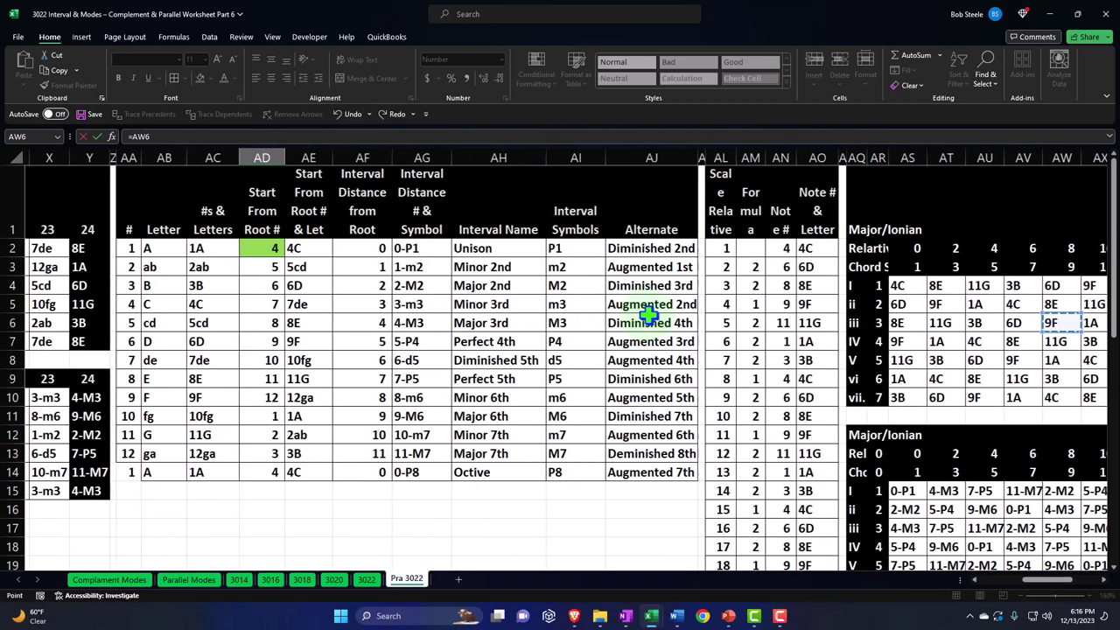
{"action": "key", "text": "Right"}
{"action": "key", "text": "Right"}
{"action": "key", "text": "Right"}
{"action": "key", "text": "Right"}
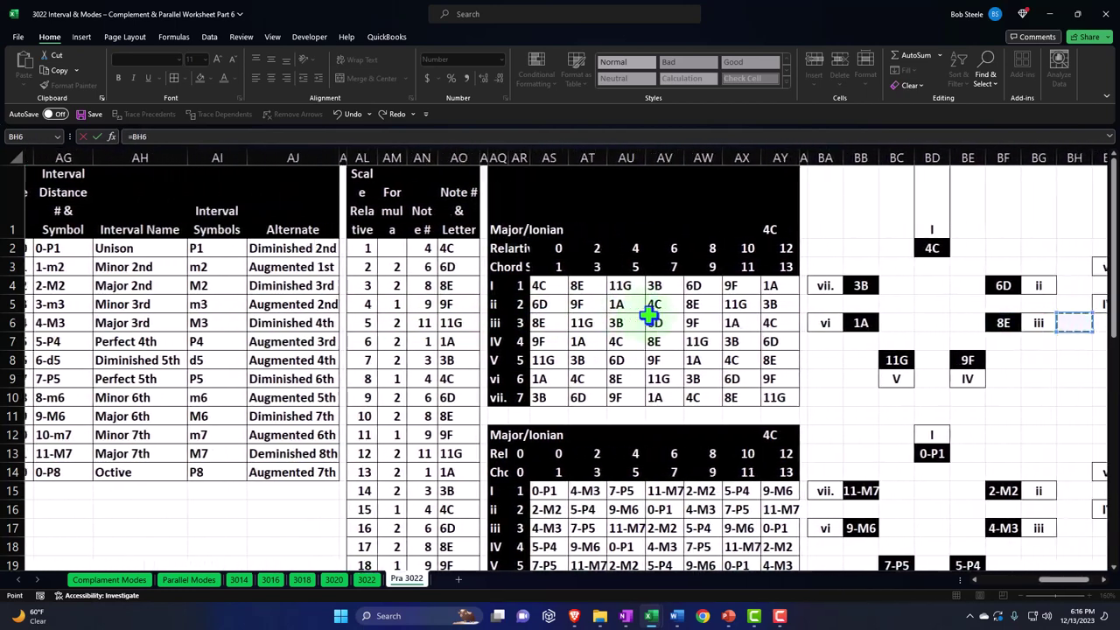
{"action": "key", "text": "Left"}
{"action": "key", "text": "Left"}
{"action": "key", "text": "Left"}
{"action": "key", "text": "Up"}
{"action": "key", "text": "Up"}
{"action": "key", "text": "Up"}
{"action": "key", "text": "Up"}
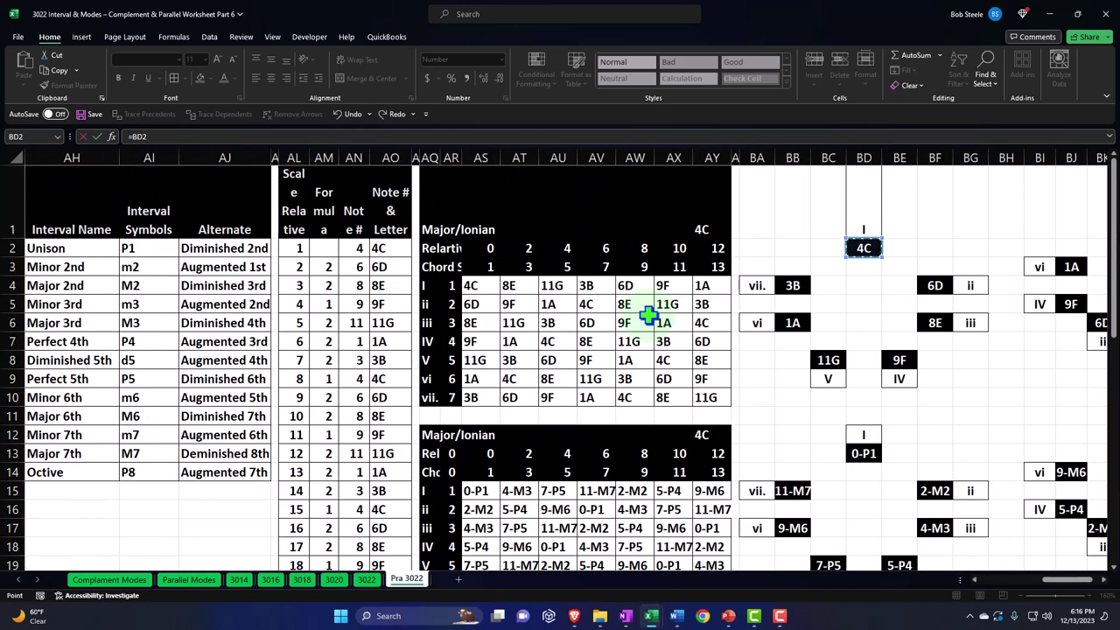
{"action": "key", "text": "Down"}
{"action": "key", "text": "Down"}
{"action": "key", "text": "Right"}
{"action": "key", "text": "Right"}
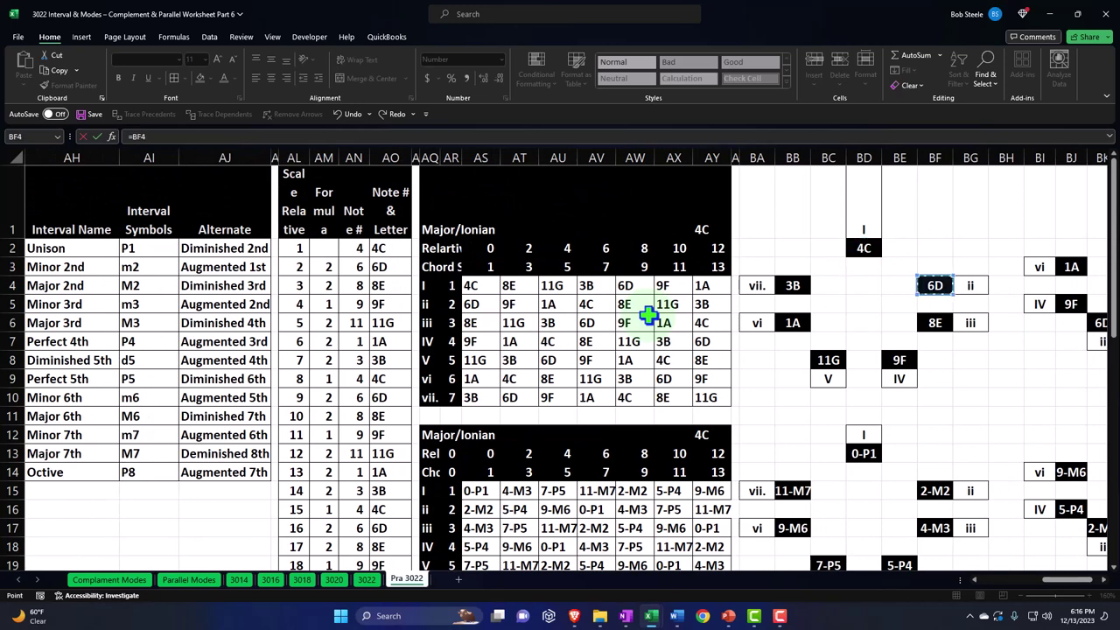
Step: Complete the root number formula in AD24 as =AD4, pointing to the original block's interval table
{"action": "key", "text": "Left"}
{"action": "key", "text": "Left"}
{"action": "key", "text": "Left"}
{"action": "key", "text": "Left"}
{"action": "key", "text": "Left"}
{"action": "key", "text": "Left"}
{"action": "key", "text": "Left"}
{"action": "key", "text": "Left"}
{"action": "key", "text": "Left"}
{"action": "key", "text": "Left"}
{"action": "key", "text": "Left"}
{"action": "key", "text": "Left"}
{"action": "key", "text": "Left"}
{"action": "key", "text": "Left"}
{"action": "key", "text": "Left"}
{"action": "key", "text": "Left"}
{"action": "key", "text": "Left"}
{"action": "key", "text": "Left"}
{"action": "key", "text": "Left"}
{"action": "key", "text": "Left"}
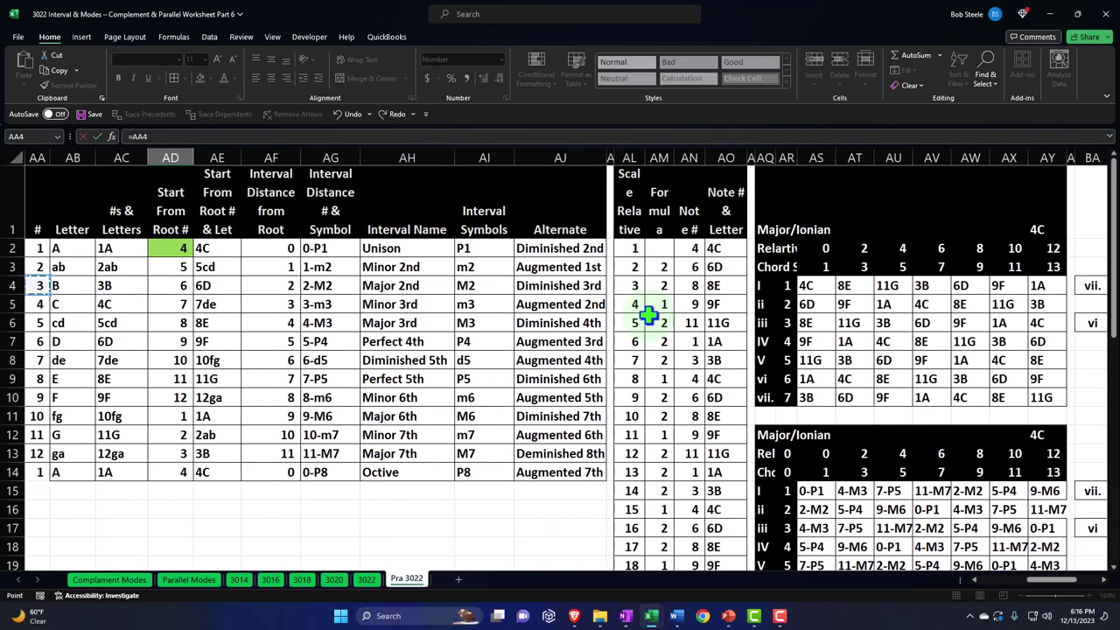
{"action": "key", "text": "Left"}
{"action": "key", "text": "Left"}
{"action": "key", "text": "Left"}
{"action": "key", "text": "Right"}
{"action": "key", "text": "Right"}
{"action": "key", "text": "Right"}
{"action": "key", "text": "Right"}
{"action": "key", "text": "Right"}
{"action": "key", "text": "Right"}
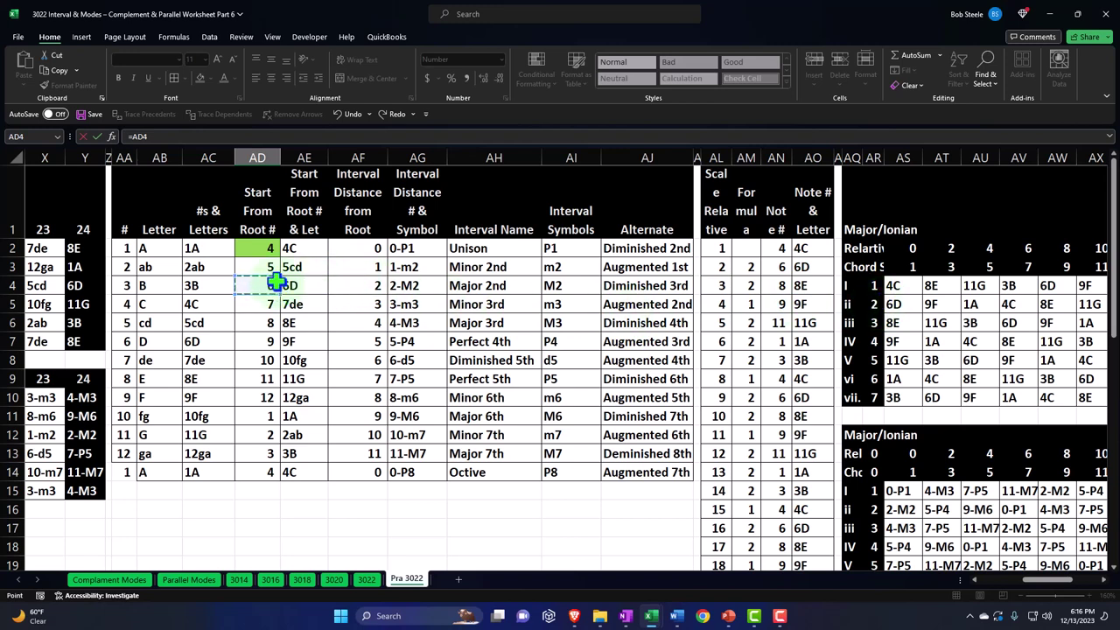
{"action": "key", "text": "Return"}
Step: Remove the fill colour from the copied block's root number cell AD24
{"action": "scroll", "coordinate": [276, 281], "scroll_direction": "down", "scroll_amount": 4}
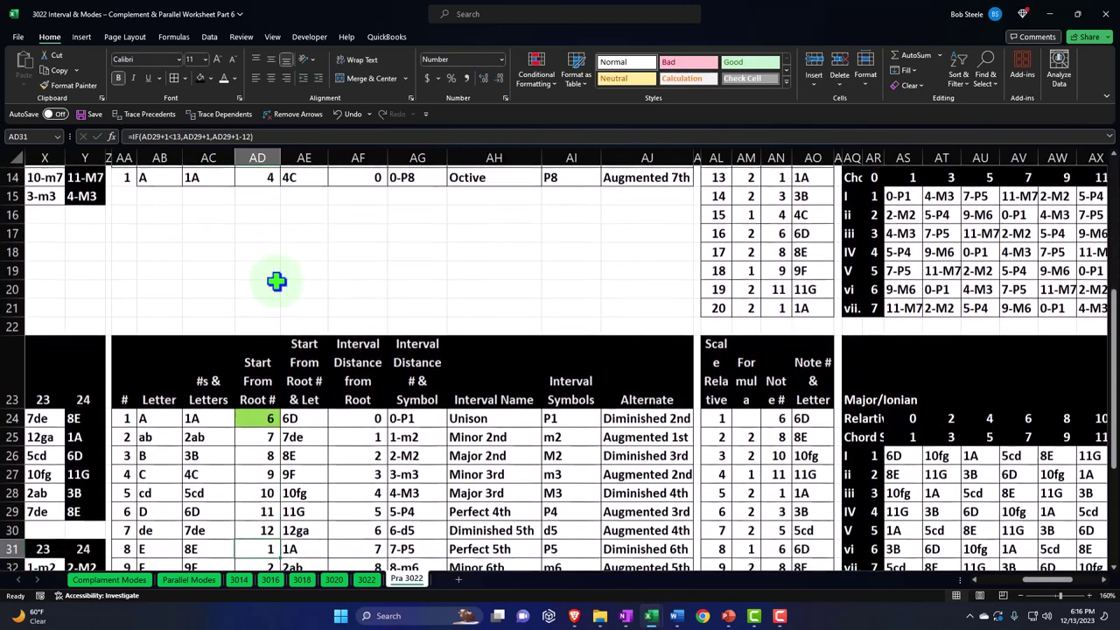
{"action": "scroll", "coordinate": [277, 281], "scroll_direction": "down", "scroll_amount": 1}
{"action": "left_click", "coordinate": [264, 359]}
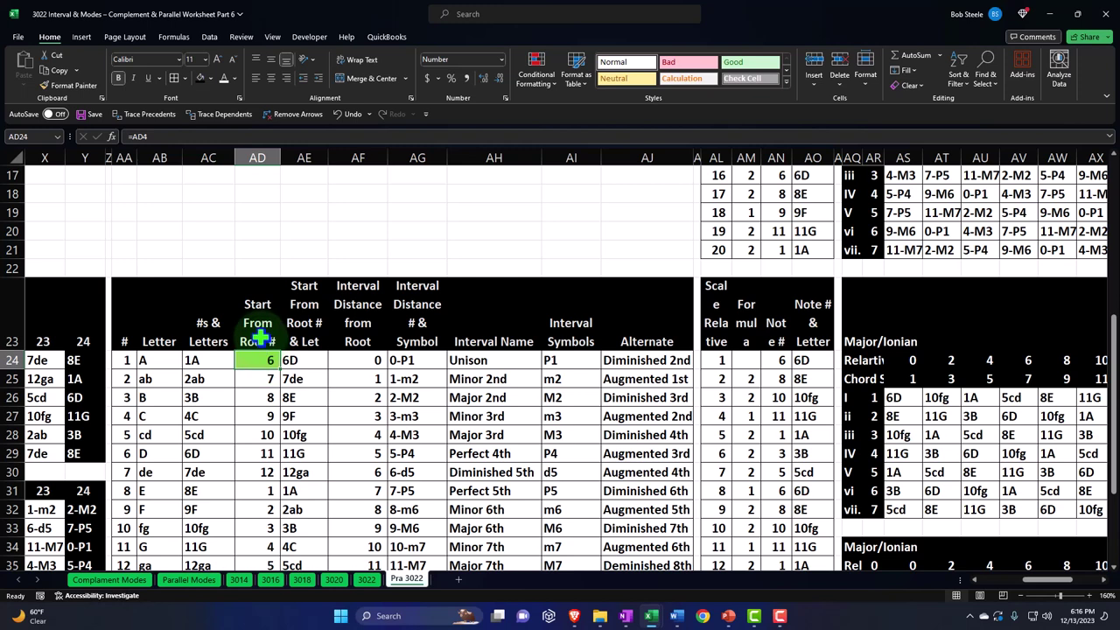
{"action": "left_click", "coordinate": [210, 79]}
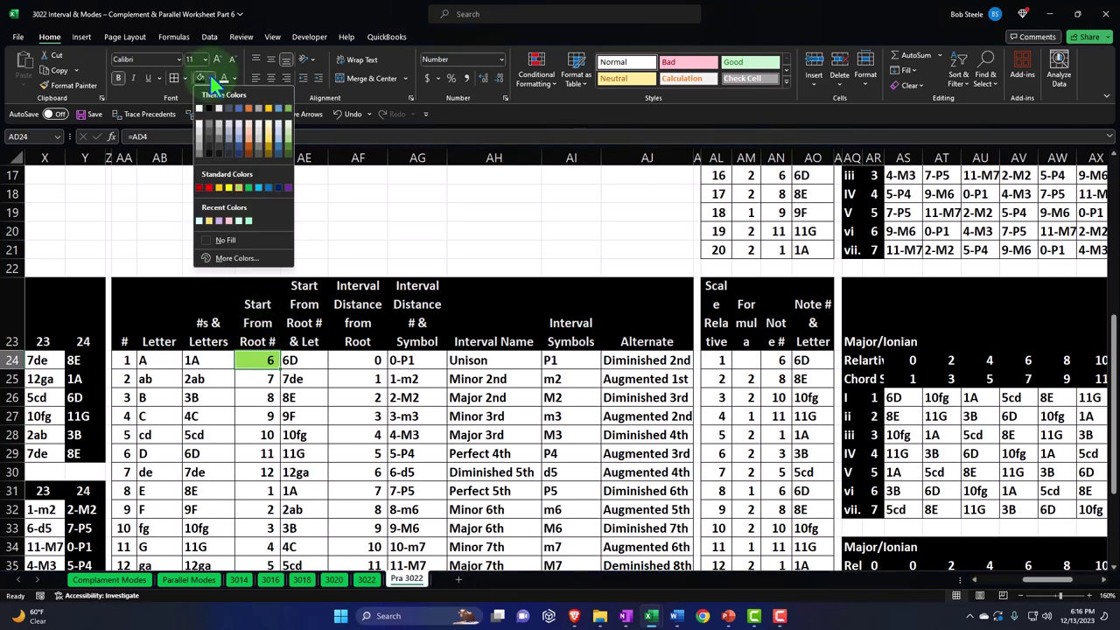
{"action": "left_click", "coordinate": [225, 239]}
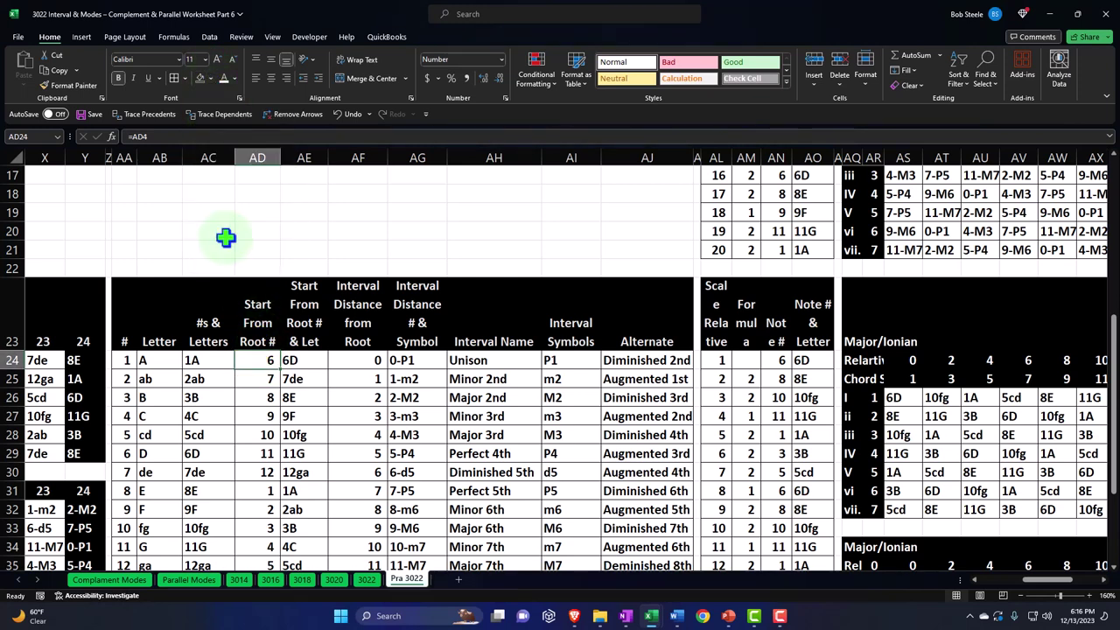
Step: Check the references in the root number IF formulas of AD25 and AD27
{"action": "double_click", "coordinate": [261, 381]}
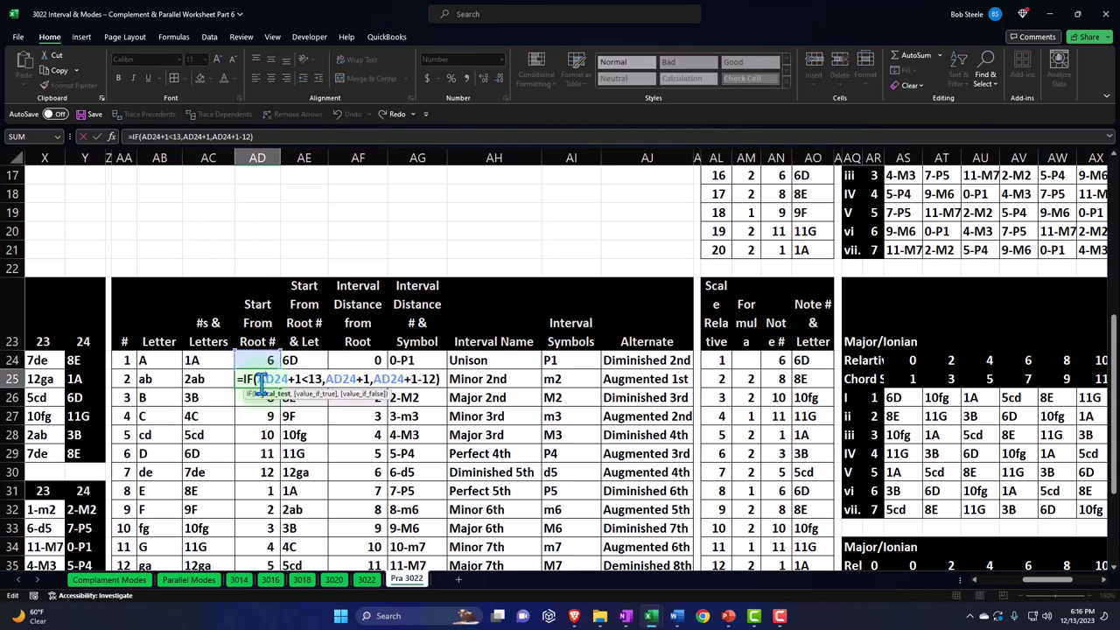
{"action": "key", "text": "Escape"}
{"action": "double_click", "coordinate": [261, 416]}
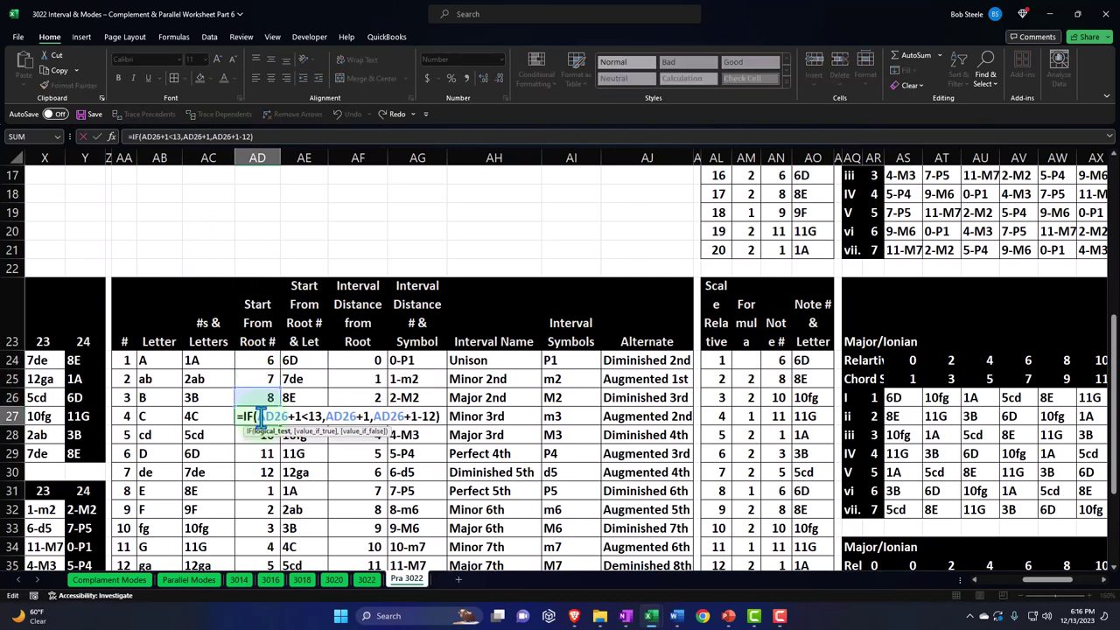
{"action": "key", "text": "Return"}
Step: Fill the linked root number cell AD24 with standard yellow
{"action": "scroll", "coordinate": [260, 417], "scroll_direction": "down", "scroll_amount": 2}
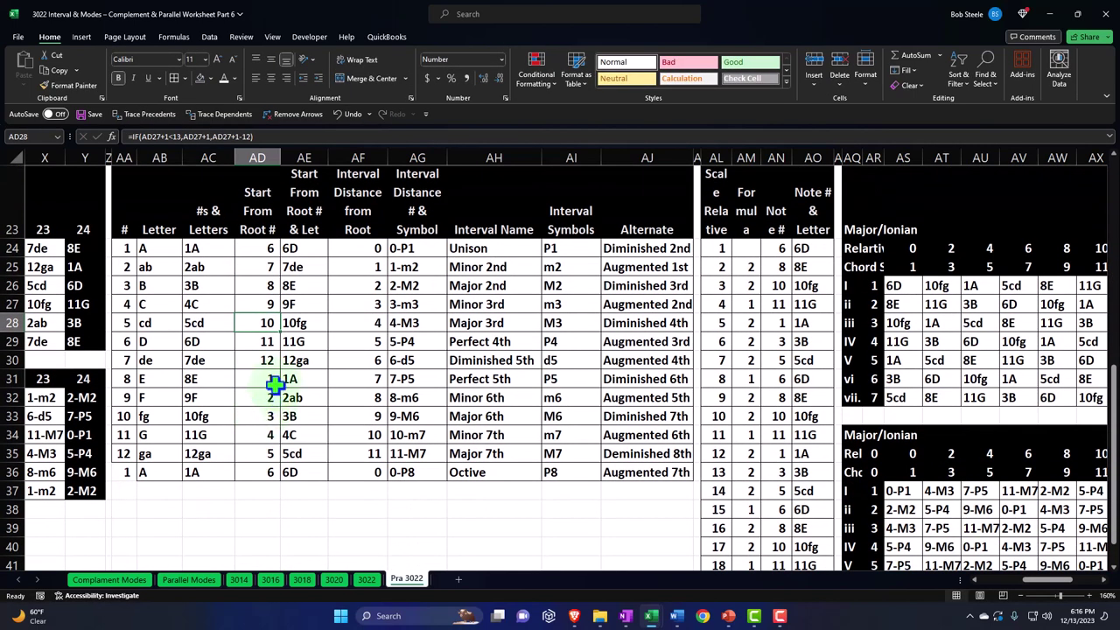
{"action": "left_click", "coordinate": [256, 247]}
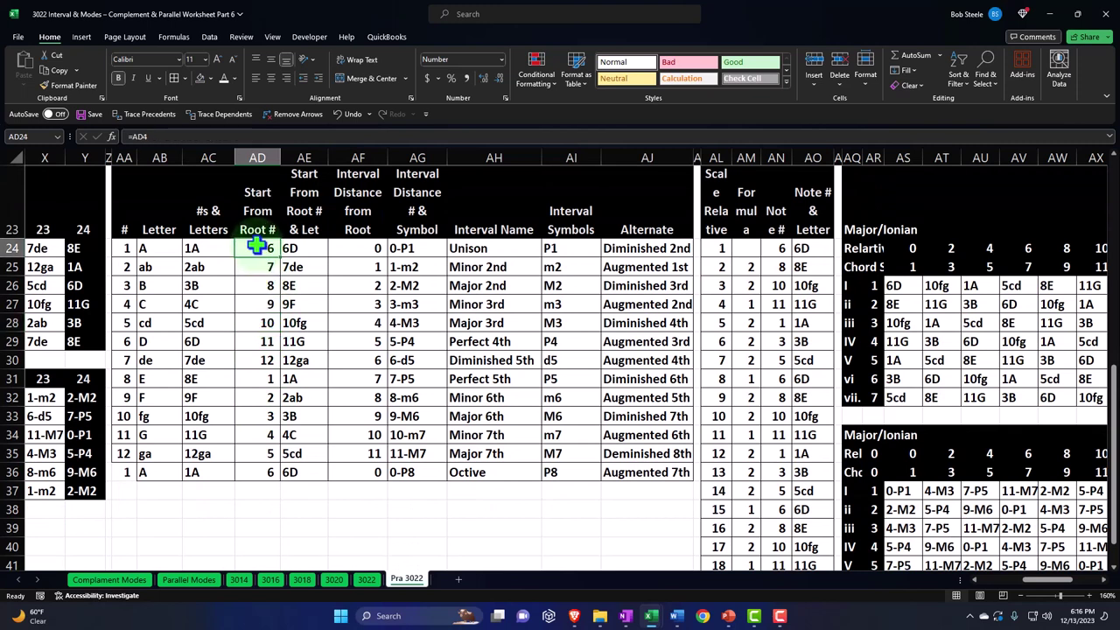
{"action": "left_click", "coordinate": [209, 77]}
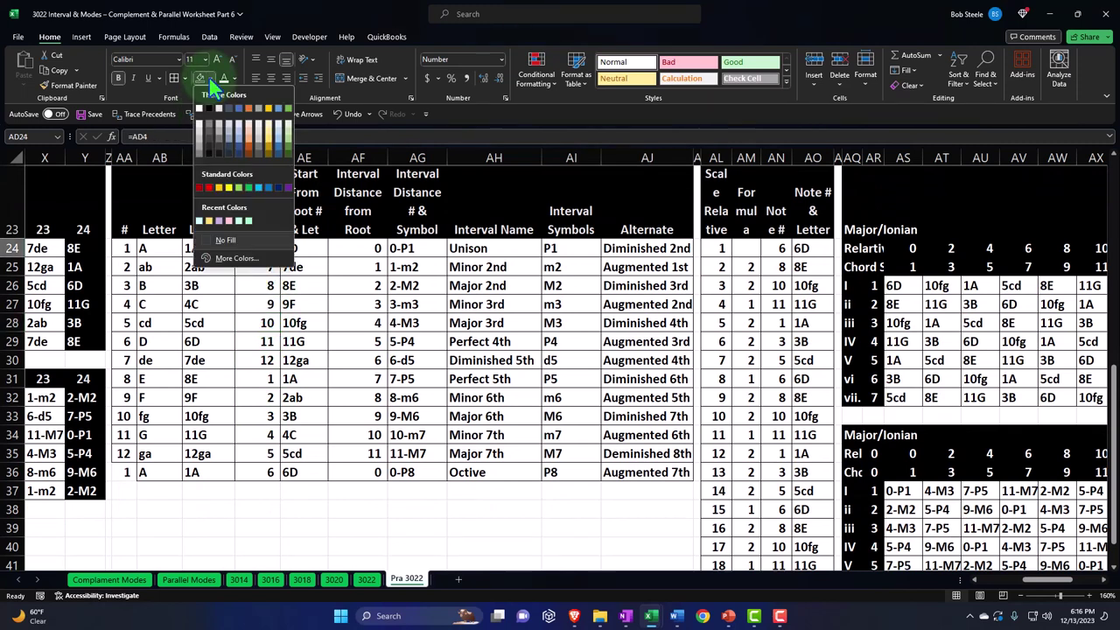
{"action": "left_click", "coordinate": [229, 188]}
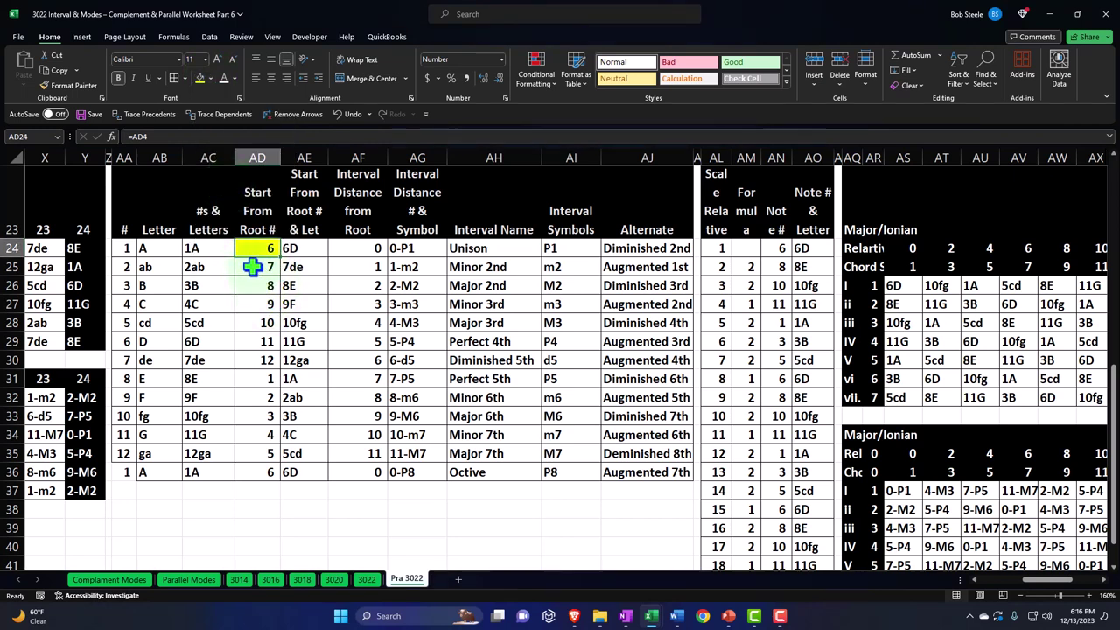
Step: Check the contents and formulas of AE24, AF24 and AG24, including the interval distances in AF24:AF28
{"action": "left_click", "coordinate": [300, 251]}
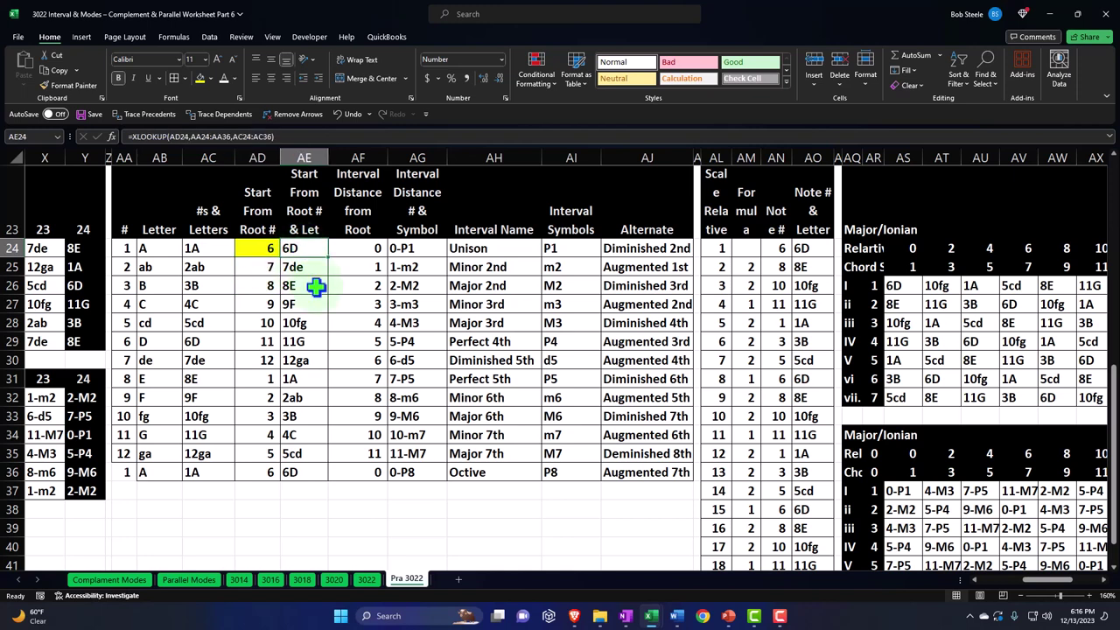
{"action": "key", "text": "Right"}
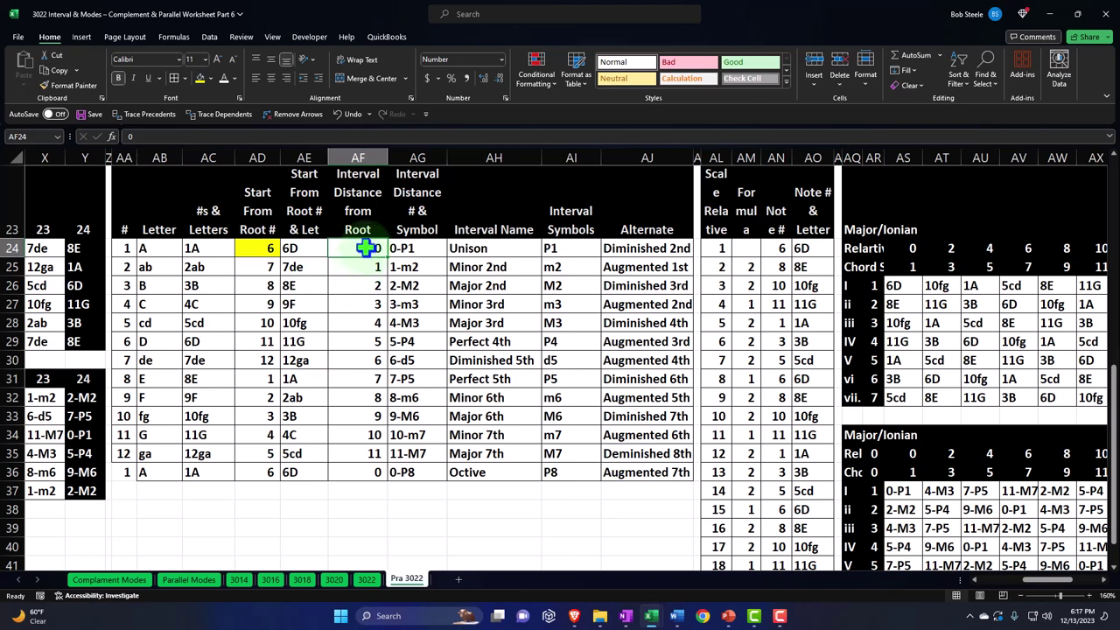
{"action": "left_click_drag", "start_coordinate": [367, 248], "coordinate": [364, 320]}
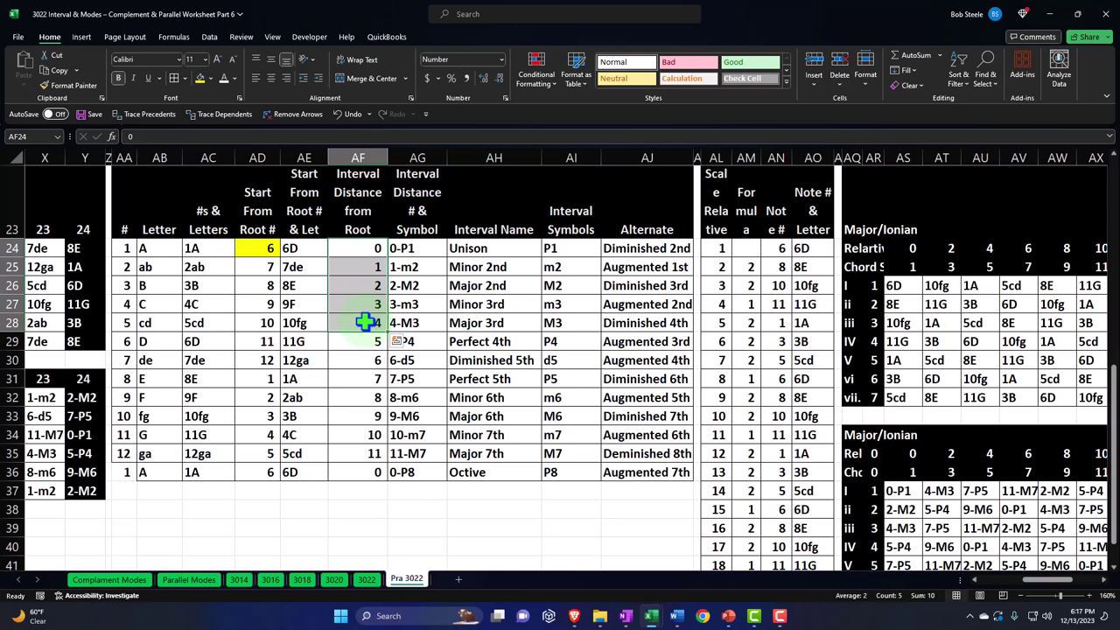
{"action": "left_click_drag", "start_coordinate": [289, 245], "coordinate": [290, 248]}
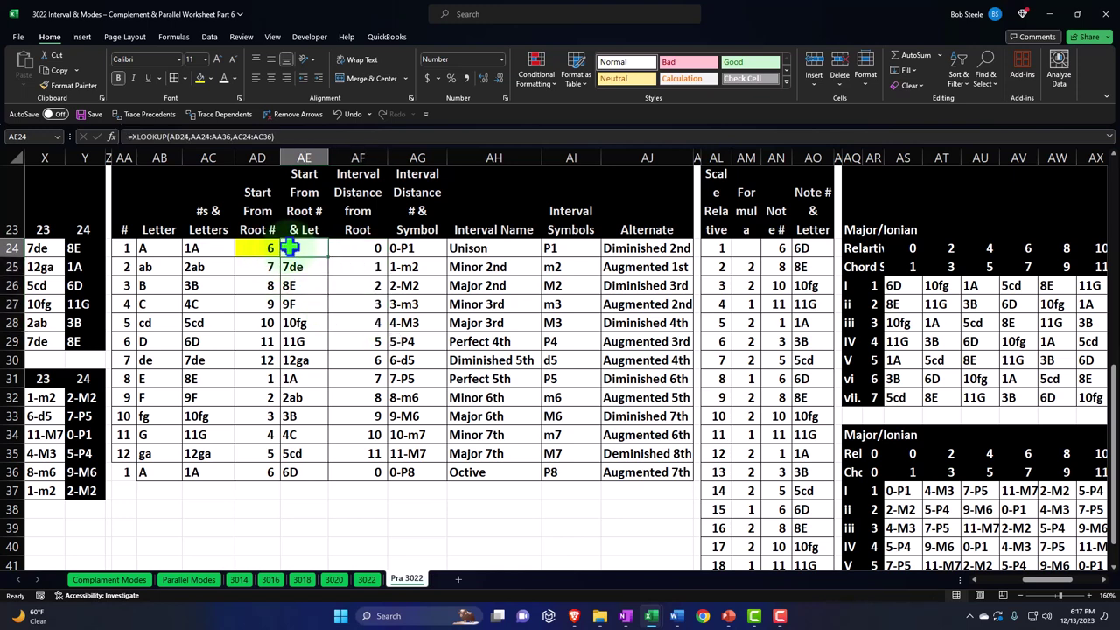
{"action": "key", "text": "Right"}
{"action": "key", "text": "Right"}
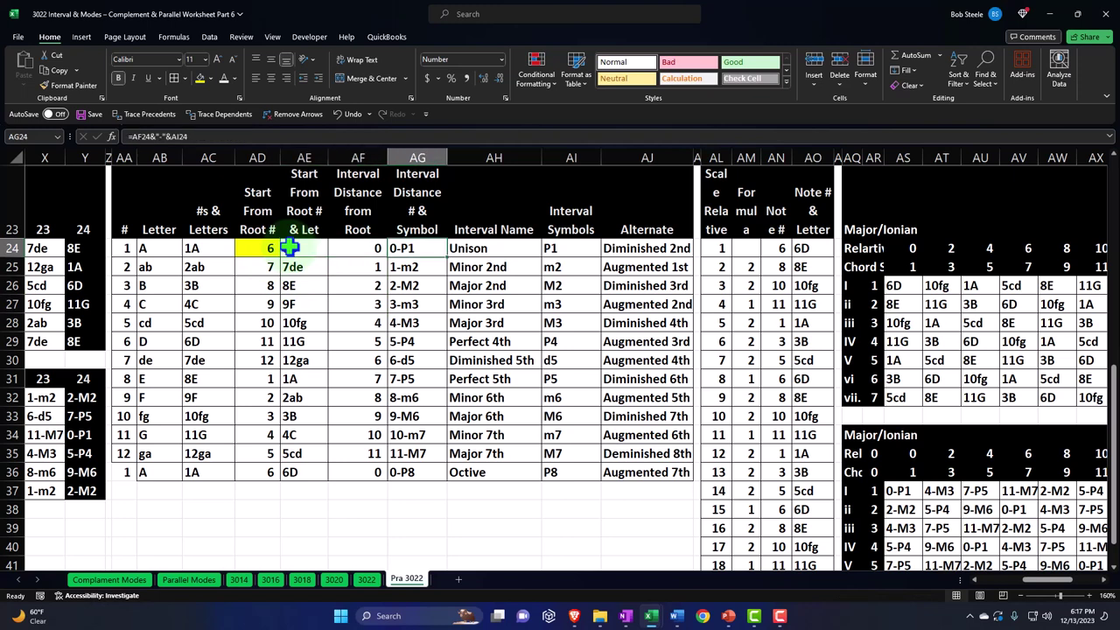
Step: Check the formulas of interval symbol cells AG25 and AG26 and of note number cells AN24 and AN25
{"action": "left_click", "coordinate": [416, 265]}
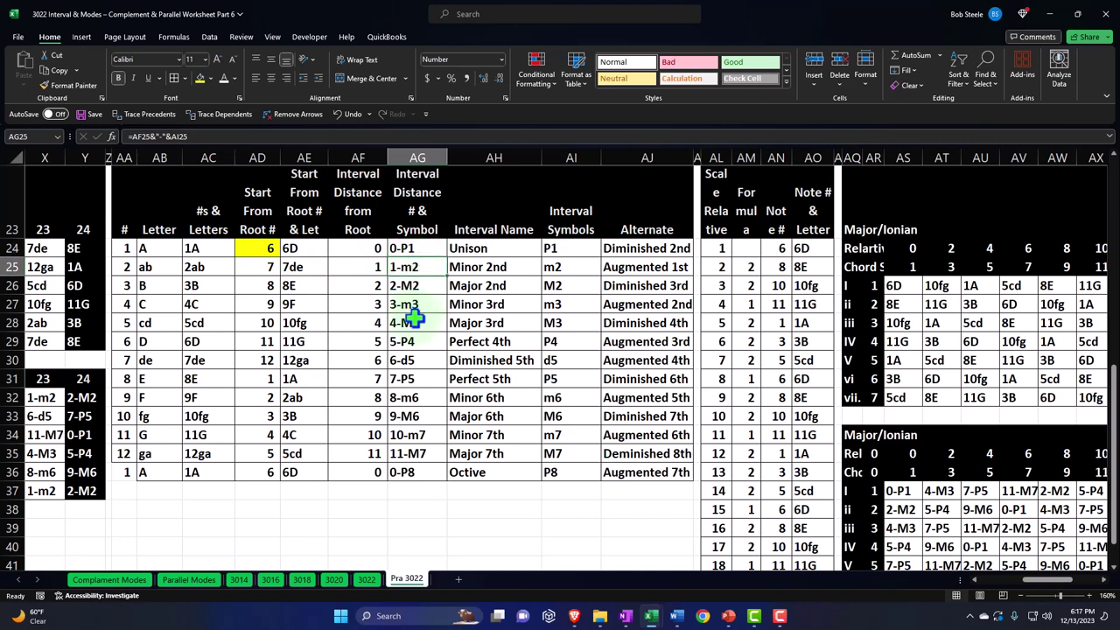
{"action": "key", "text": "Down"}
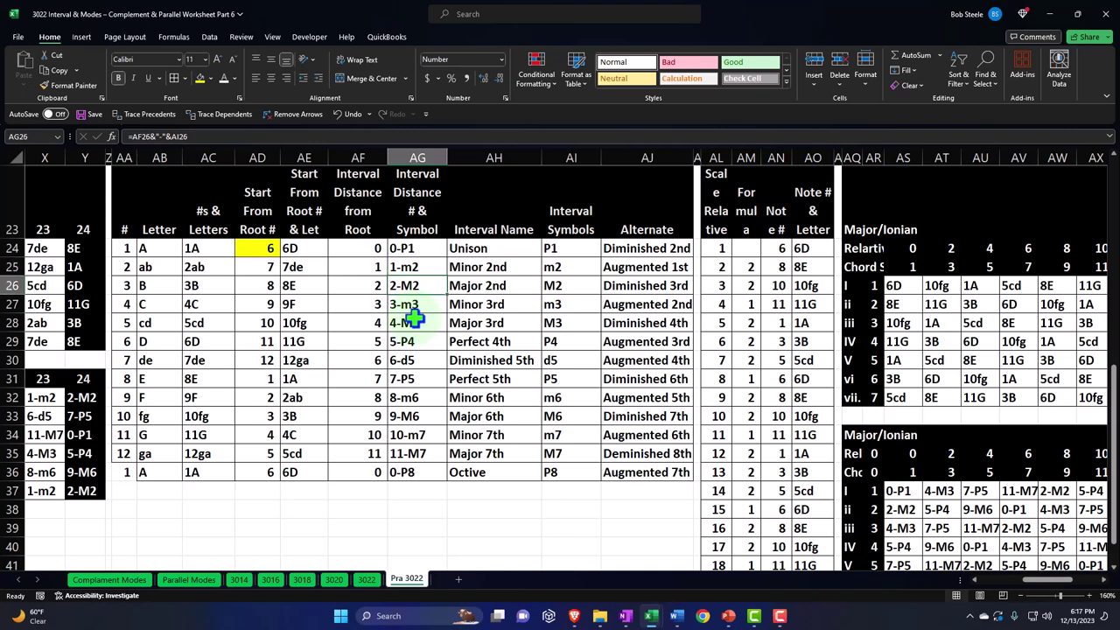
{"action": "key", "text": "Right"}
{"action": "key", "text": "Right"}
{"action": "key", "text": "Right"}
{"action": "key", "text": "Right"}
{"action": "key", "text": "Right"}
{"action": "key", "text": "Right"}
{"action": "key", "text": "Up"}
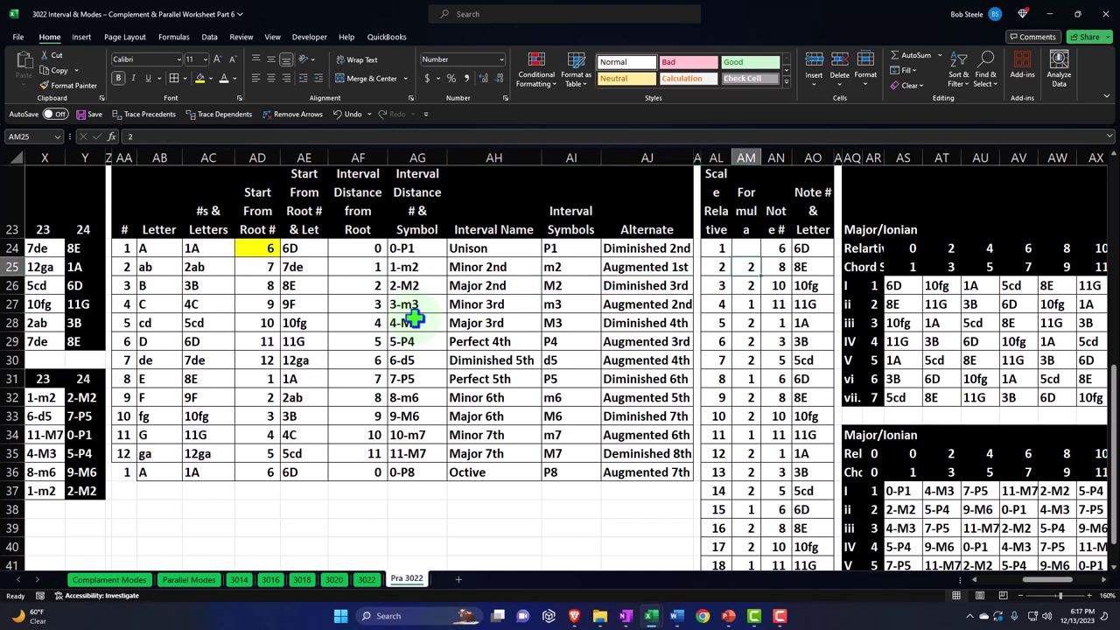
{"action": "key", "text": "Up"}
{"action": "key", "text": "Right"}
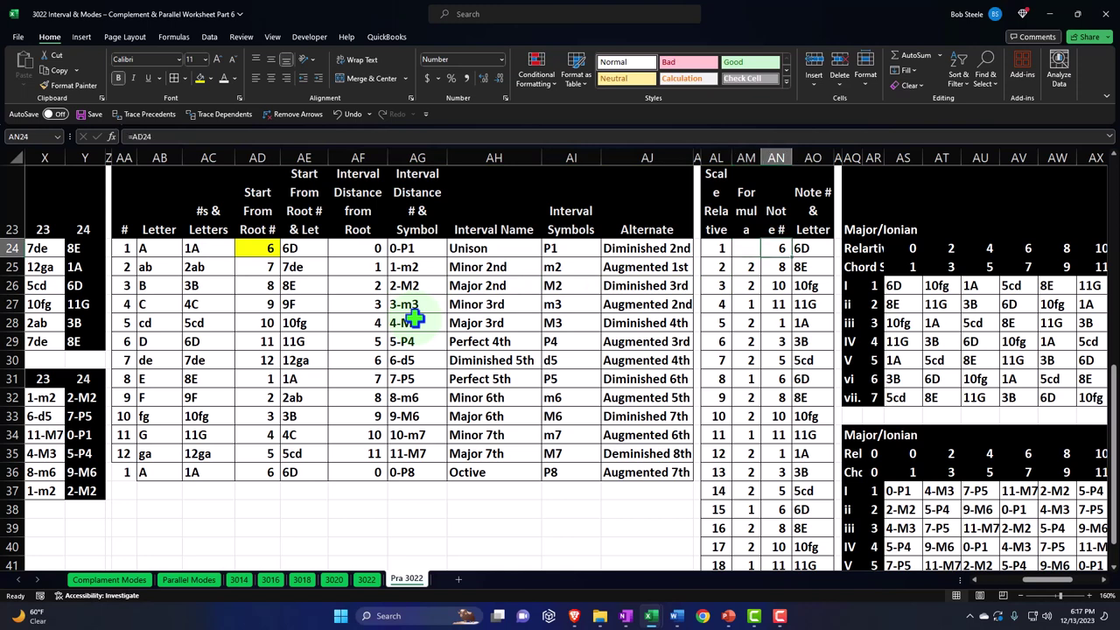
{"action": "double_click", "coordinate": [782, 248]}
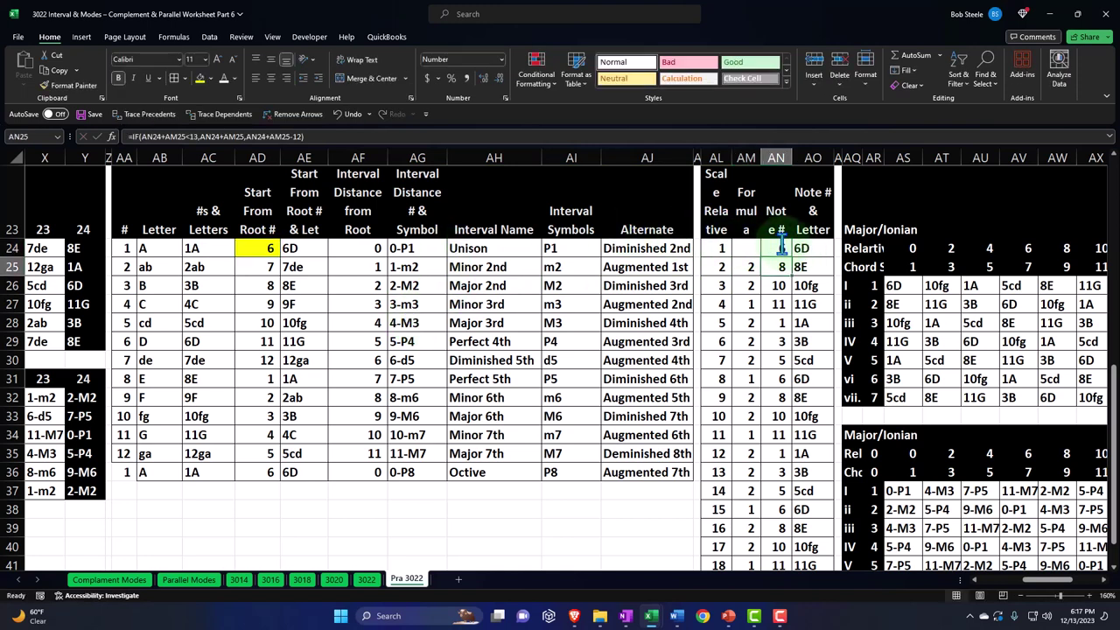
{"action": "key", "text": "Return"}
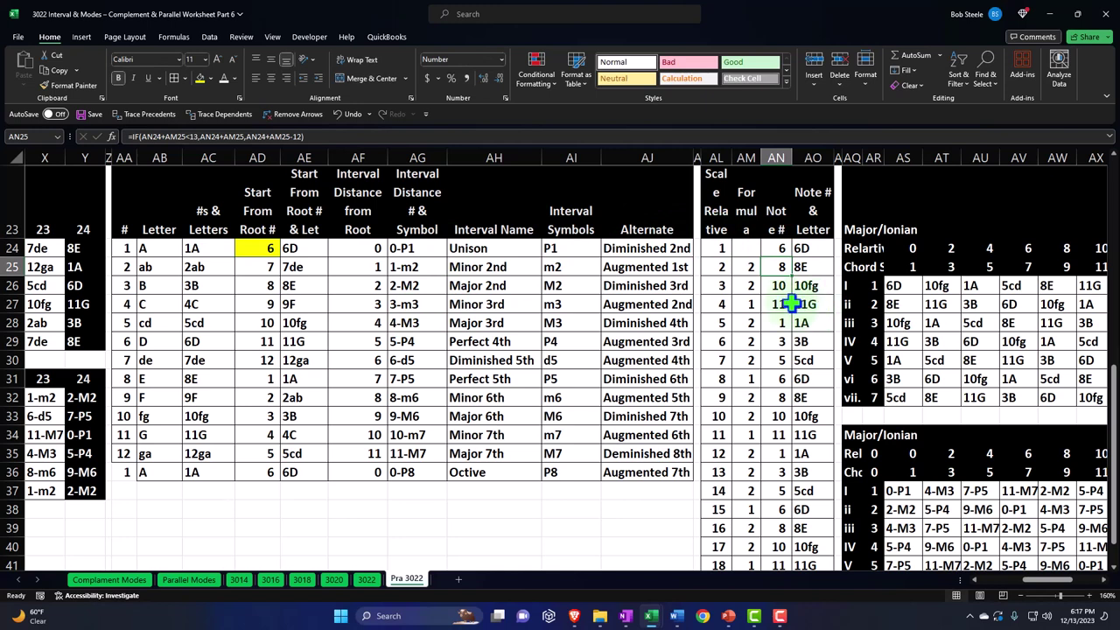
Step: Examine the hardcoded scale formula steps in AM25:AM31 of the copied block
{"action": "left_click", "coordinate": [750, 268]}
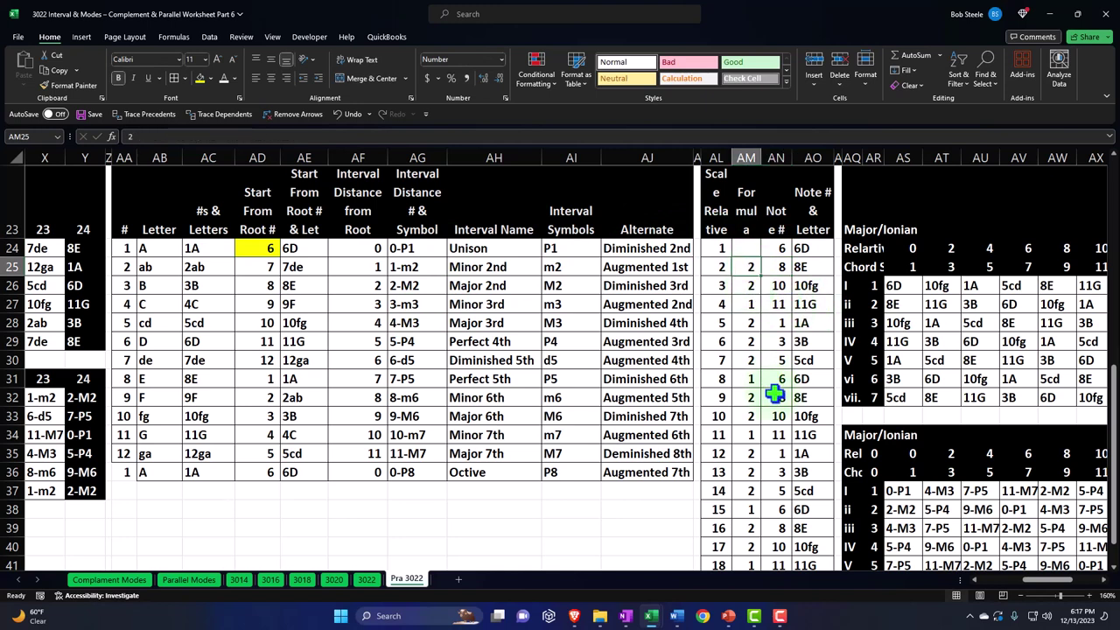
{"action": "key", "text": "Down"}
{"action": "key", "text": "Down"}
{"action": "key", "text": "Down"}
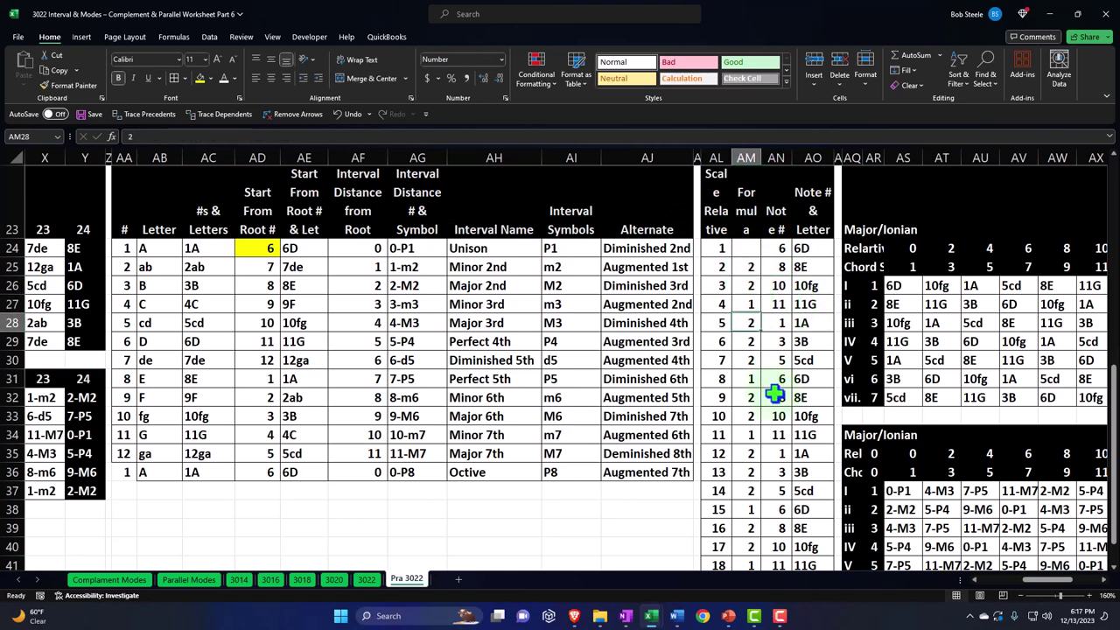
{"action": "key", "text": "Down"}
{"action": "key", "text": "Down"}
{"action": "key", "text": "Down"}
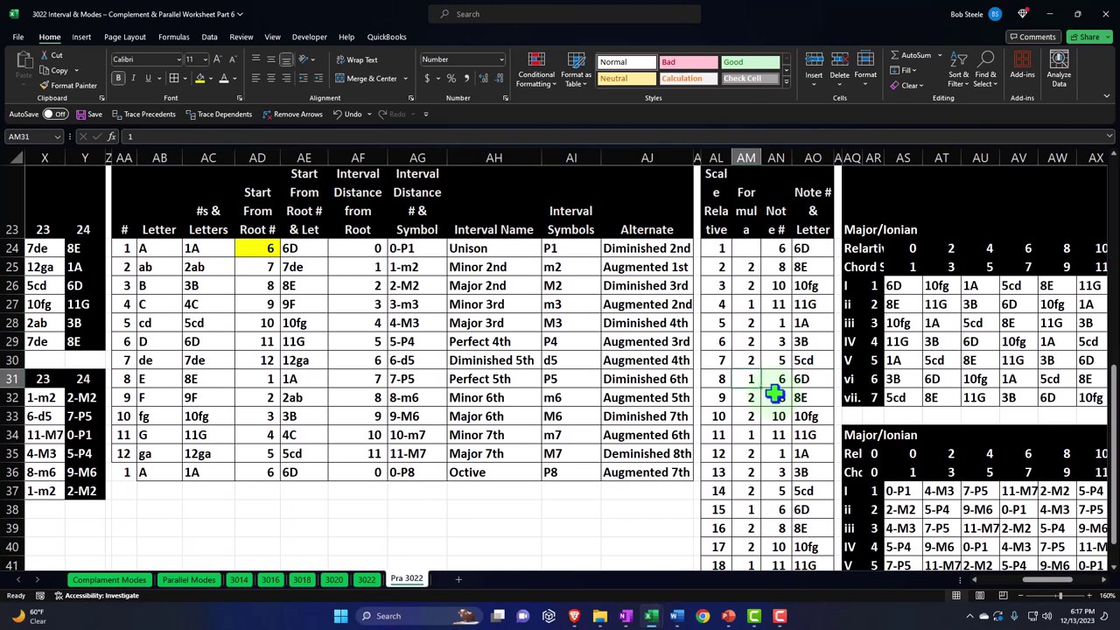
Step: Link the copied block's first scale formula cell AM25 to AM4 in the original block
{"action": "left_click", "coordinate": [750, 267]}
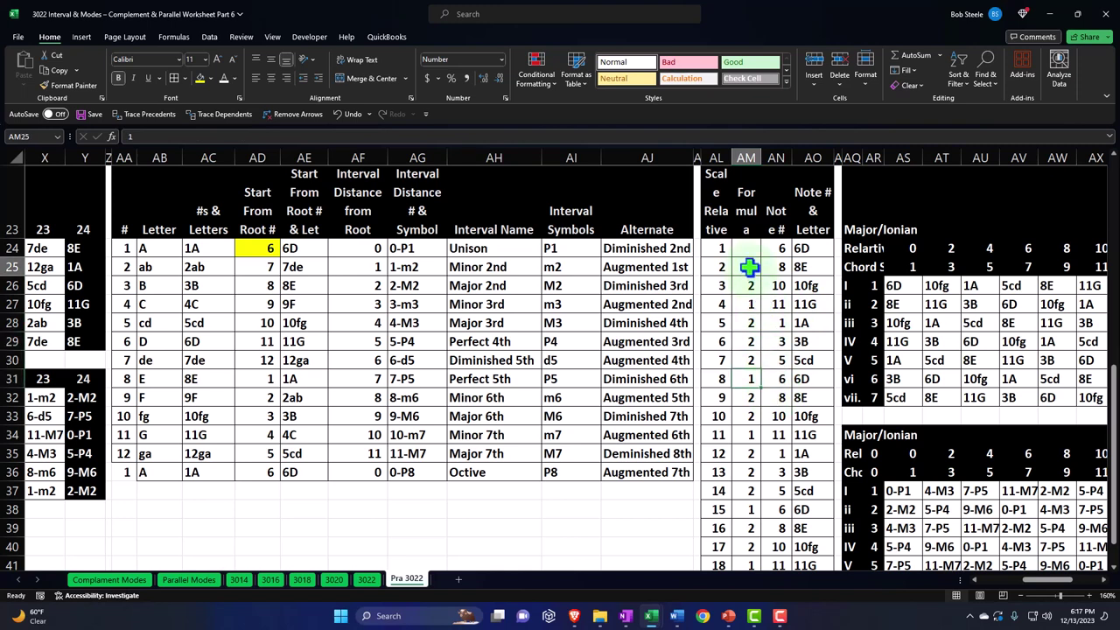
{"action": "type", "text": "="}
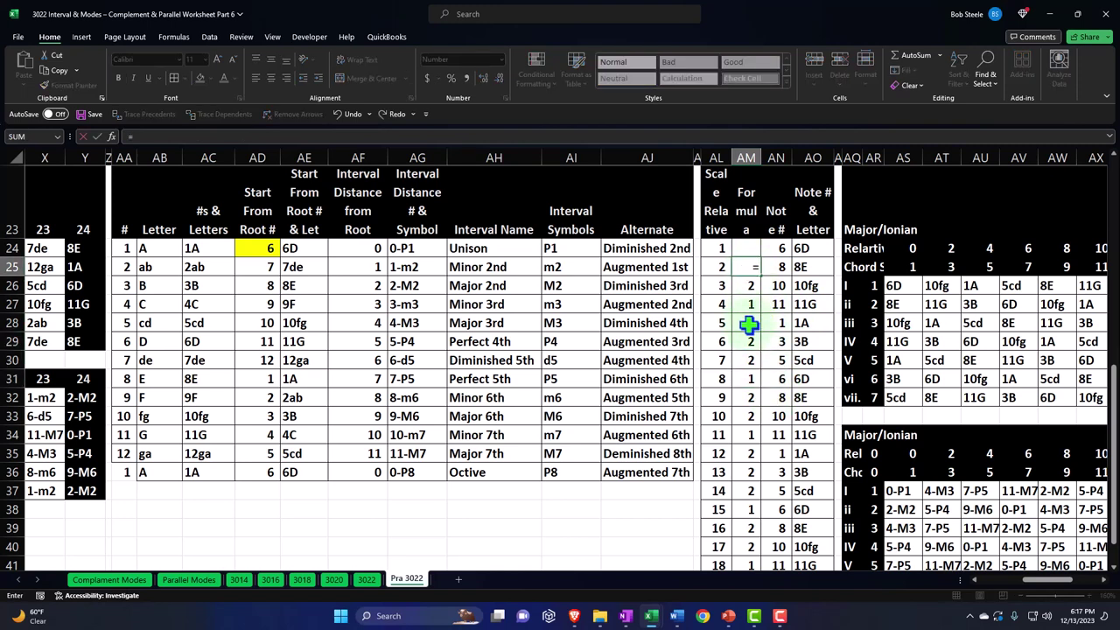
{"action": "scroll", "coordinate": [748, 324], "scroll_direction": "up", "scroll_amount": 7}
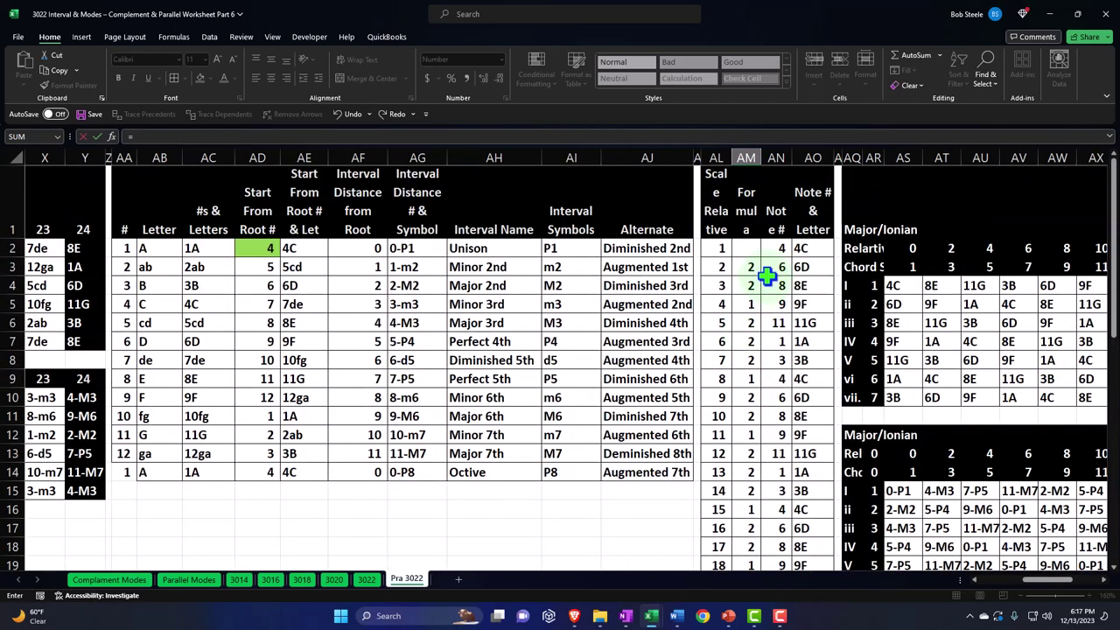
{"action": "left_click", "coordinate": [768, 278]}
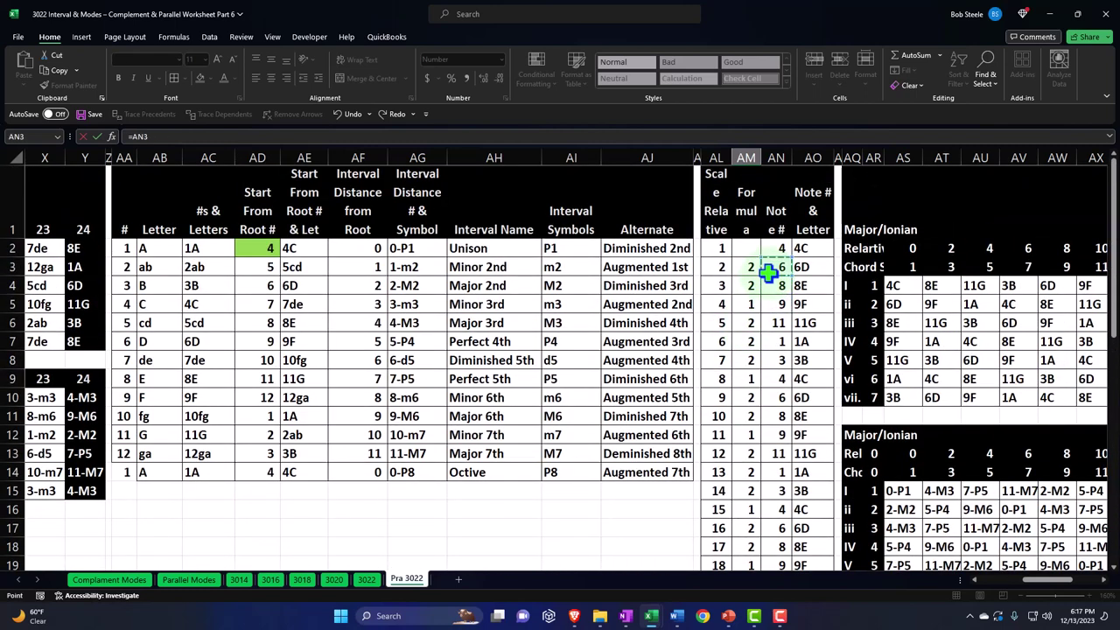
{"action": "key", "text": "Up"}
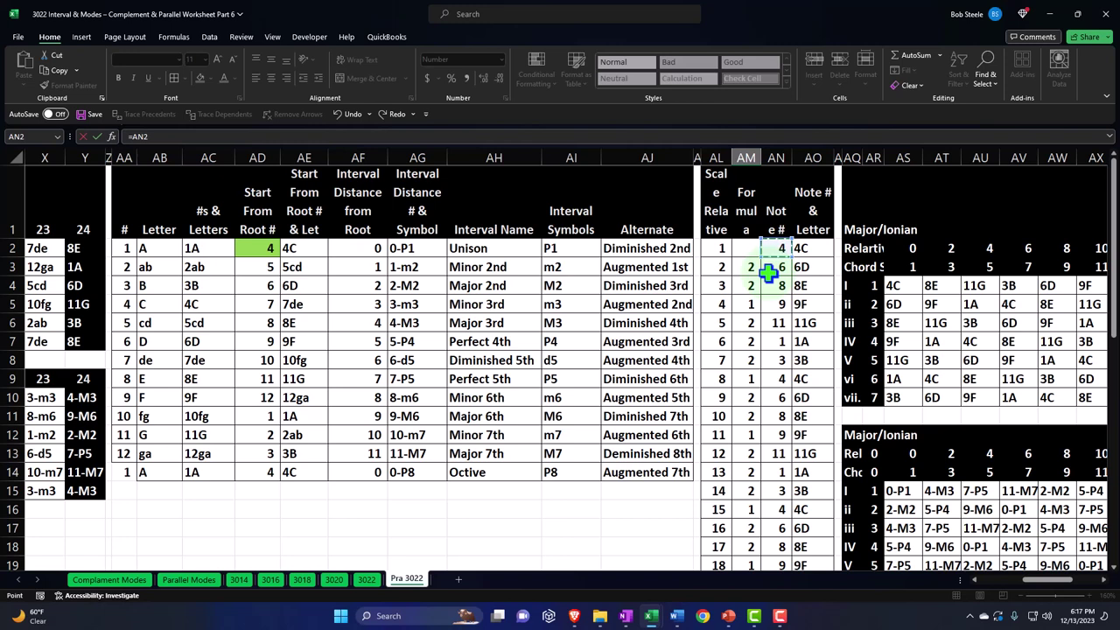
{"action": "key", "text": "Left"}
{"action": "key", "text": "Down"}
{"action": "key", "text": "Down"}
{"action": "key", "text": "Down"}
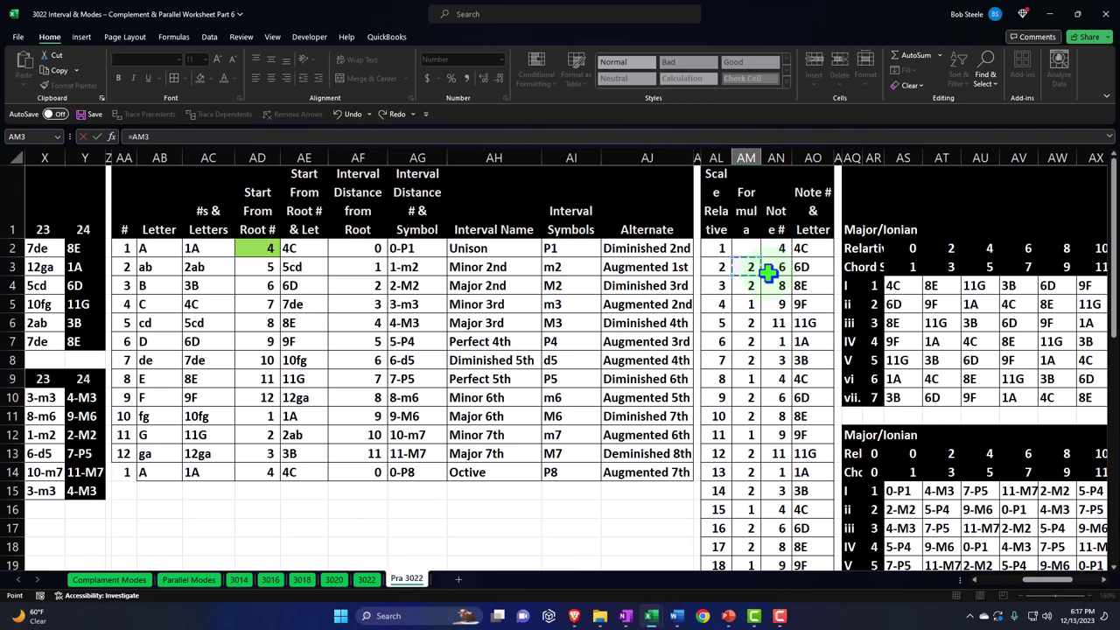
{"action": "key", "text": "Down"}
{"action": "key", "text": "Down"}
{"action": "key", "text": "Down"}
{"action": "key", "text": "Down"}
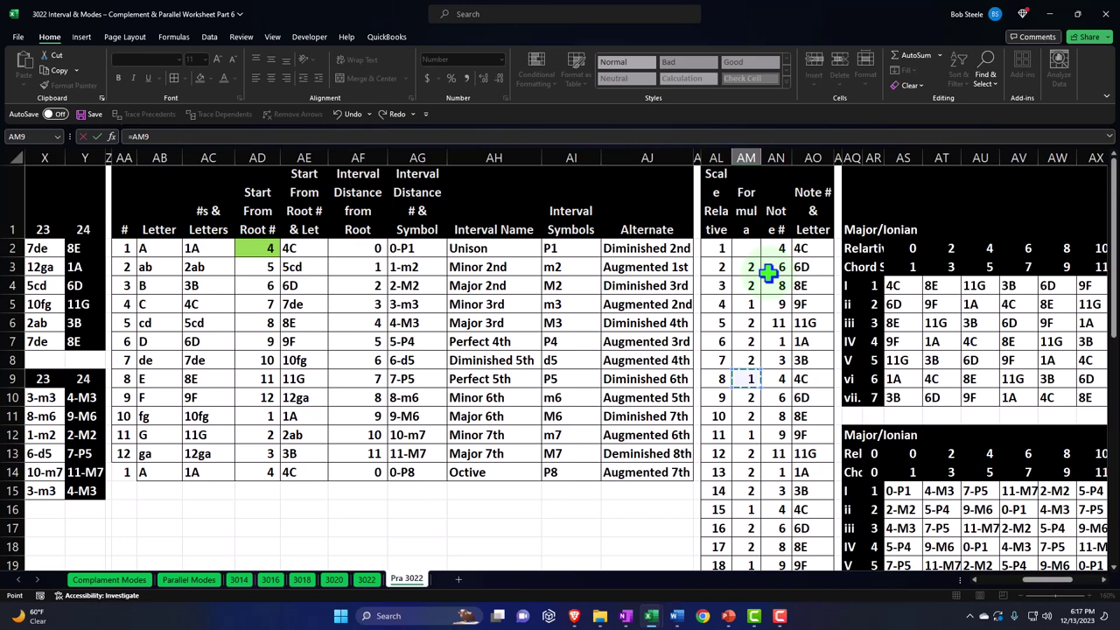
{"action": "key", "text": "Up"}
{"action": "key", "text": "Up"}
{"action": "key", "text": "Up"}
{"action": "key", "text": "Up"}
{"action": "key", "text": "Up"}
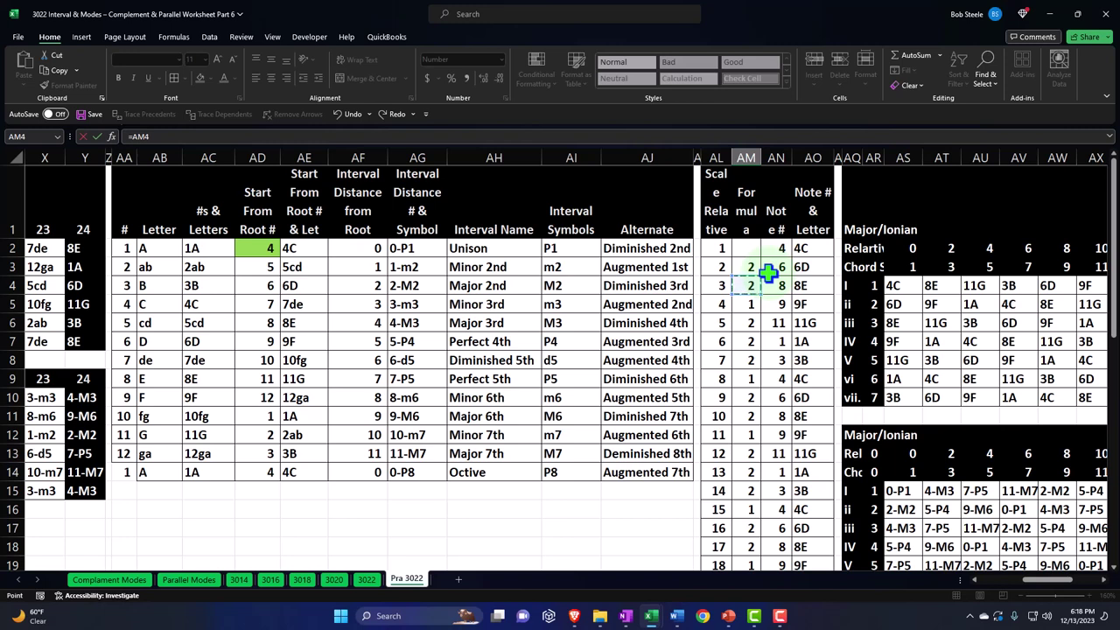
{"action": "key", "text": "Return"}
Step: Clear the remaining hardcoded scale formula values in AM26:AM43
{"action": "scroll", "coordinate": [770, 396], "scroll_direction": "down", "scroll_amount": 4}
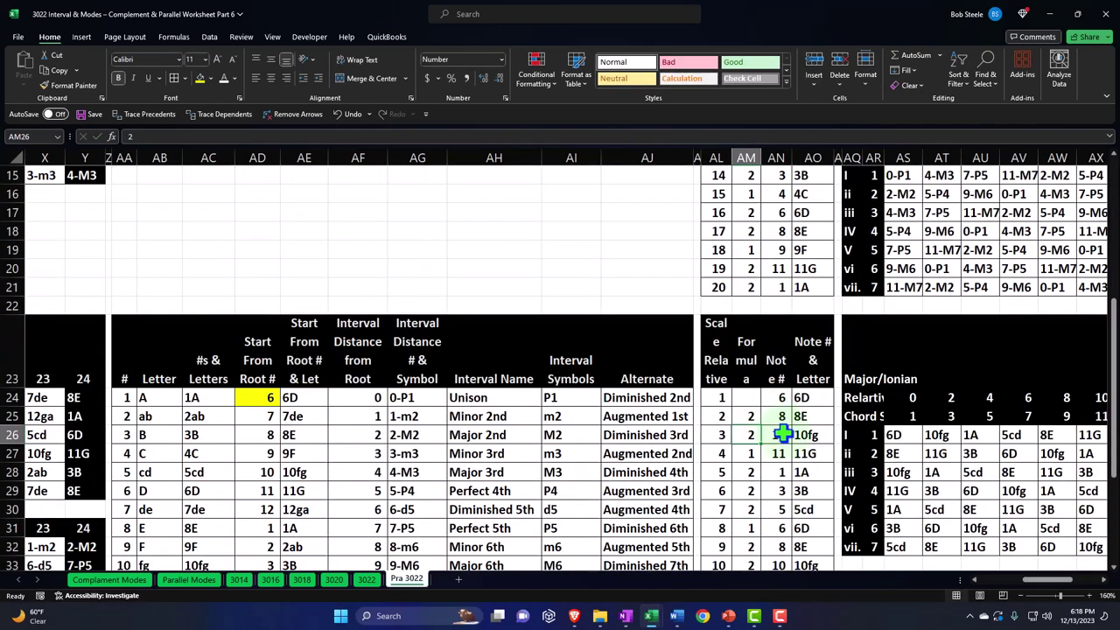
{"action": "left_click_drag", "start_coordinate": [746, 321], "coordinate": [743, 538]}
{"action": "key", "text": "Delete"}
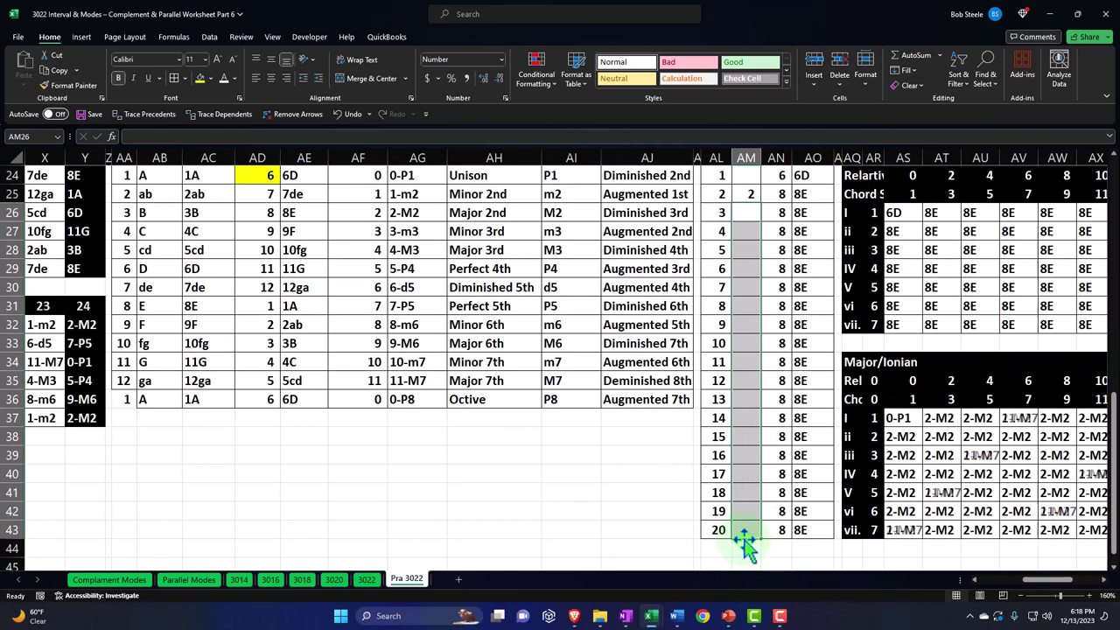
Step: Fill the AM25 link down the scale formula column through AM31, leaving AM32 empty
{"action": "scroll", "coordinate": [756, 404], "scroll_direction": "up", "scroll_amount": 1}
{"action": "left_click", "coordinate": [750, 250]}
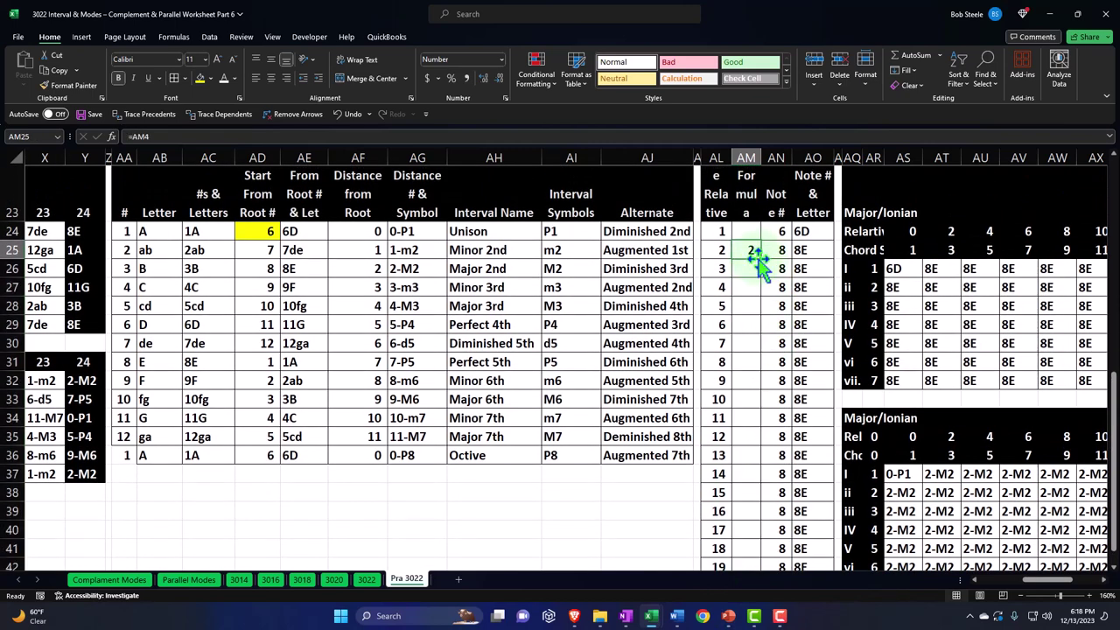
{"action": "left_click_drag", "start_coordinate": [759, 257], "coordinate": [754, 388]}
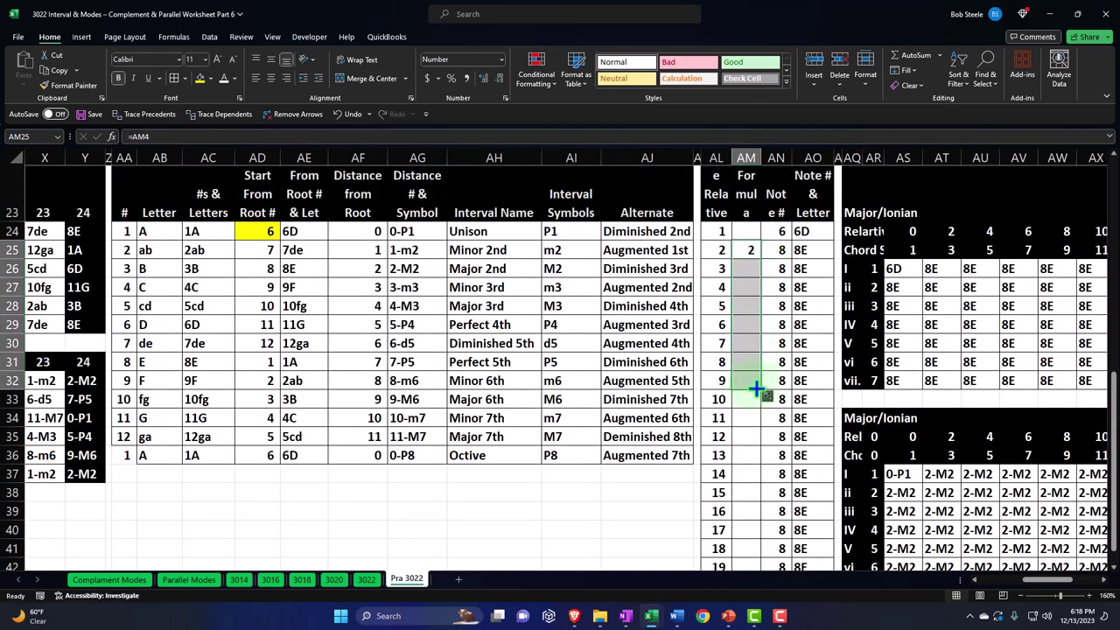
{"action": "left_click", "coordinate": [752, 380]}
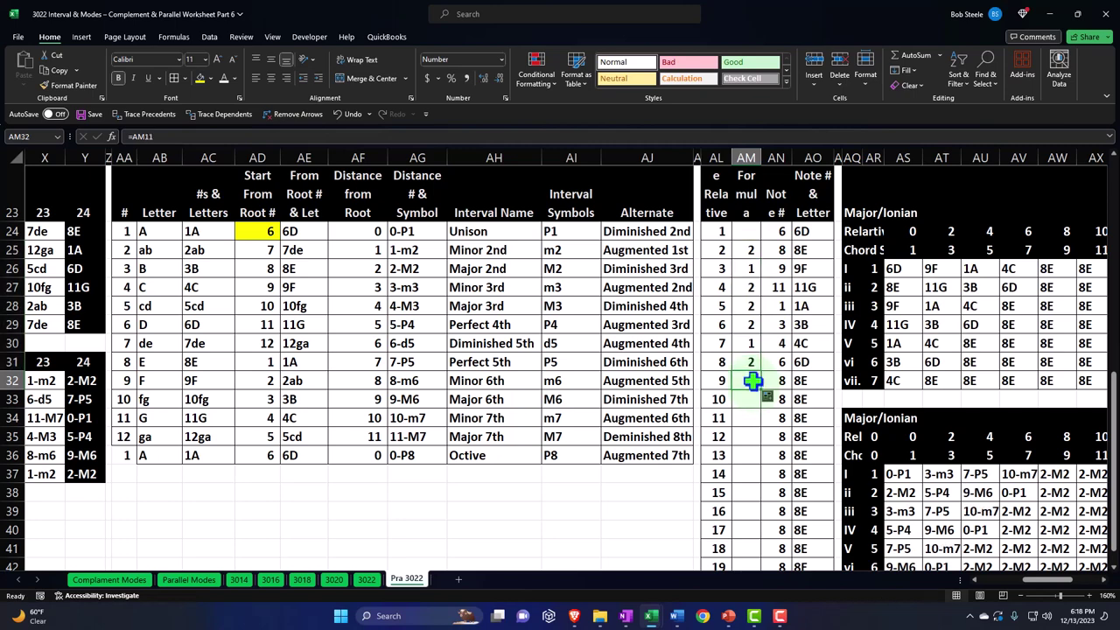
{"action": "key", "text": "Delete"}
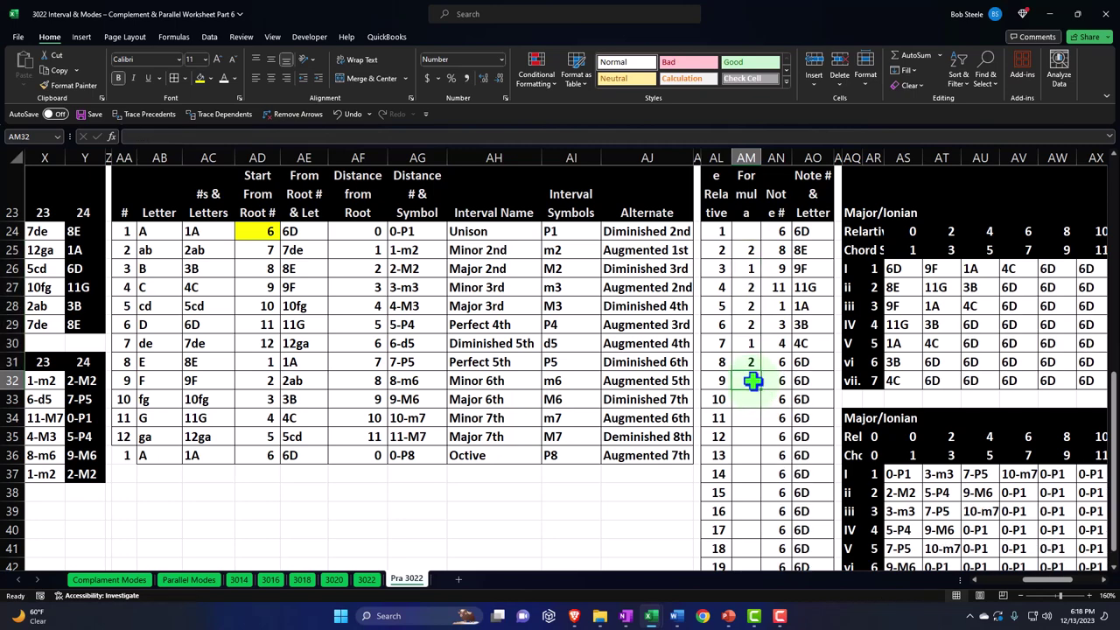
Step: Check the linked references in AM25:AM31 and the note number formula in AN31
{"action": "left_click", "coordinate": [759, 254]}
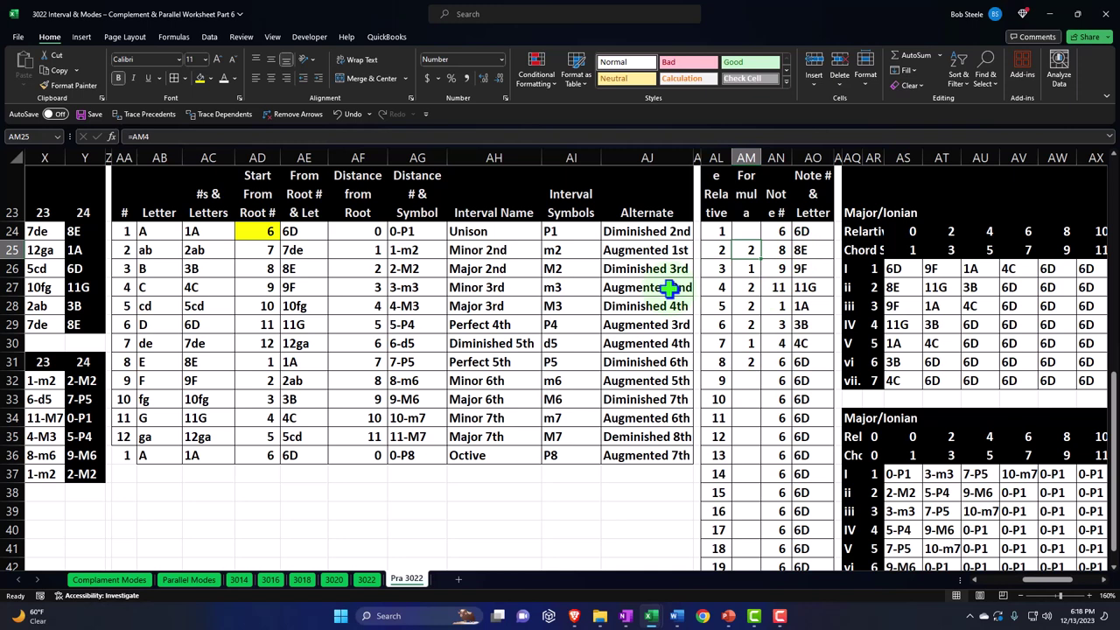
{"action": "key", "text": "Down"}
{"action": "key", "text": "Down"}
{"action": "key", "text": "Down"}
{"action": "key", "text": "Down"}
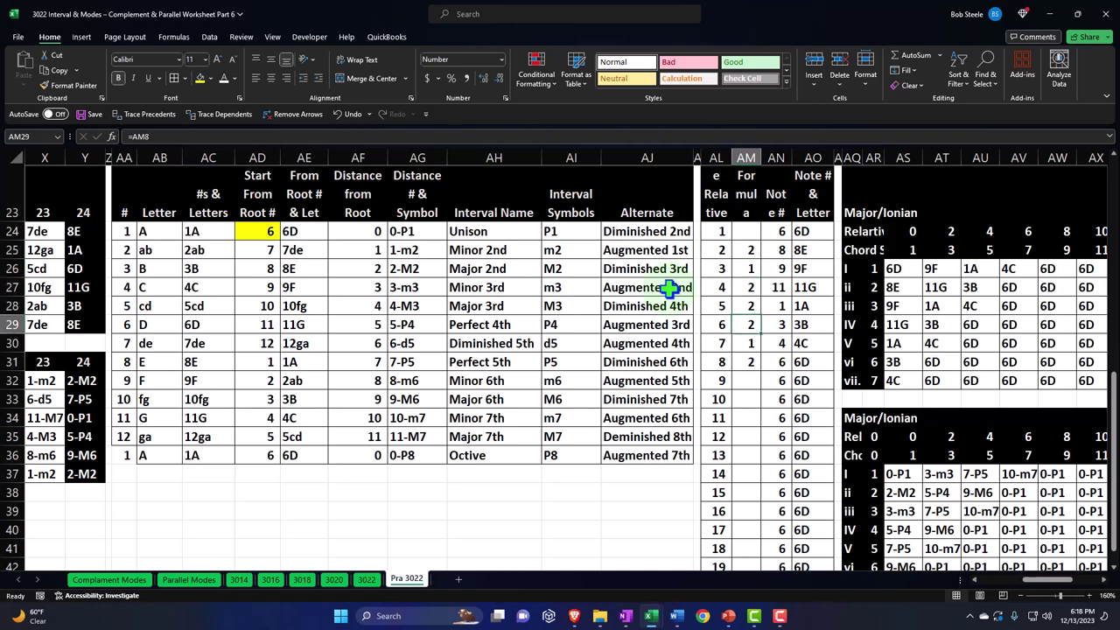
{"action": "key", "text": "Down"}
{"action": "key", "text": "Down"}
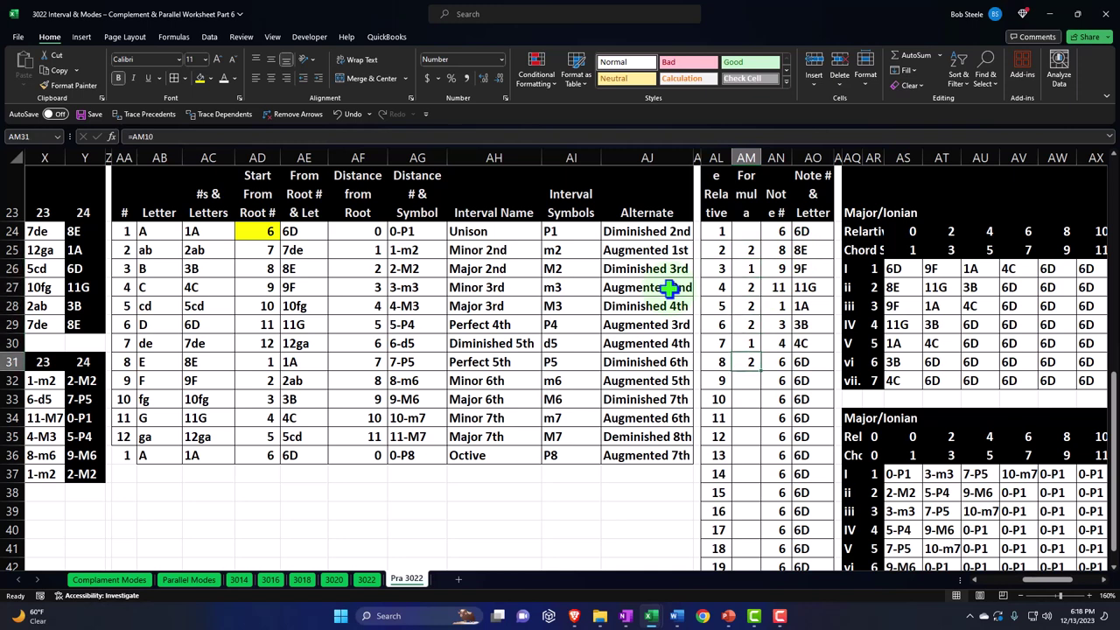
{"action": "key", "text": "Right"}
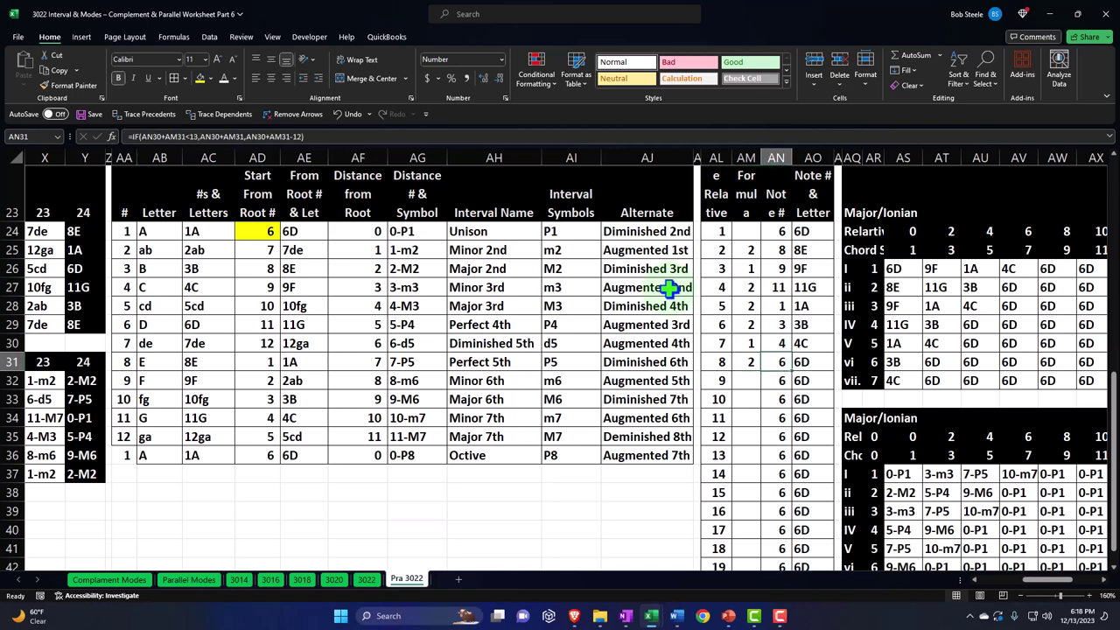
Step: Set AM32 to =AM25 so that the scale formula pattern repeats within the copied block
{"action": "key", "text": "Left"}
{"action": "key", "text": "Down"}
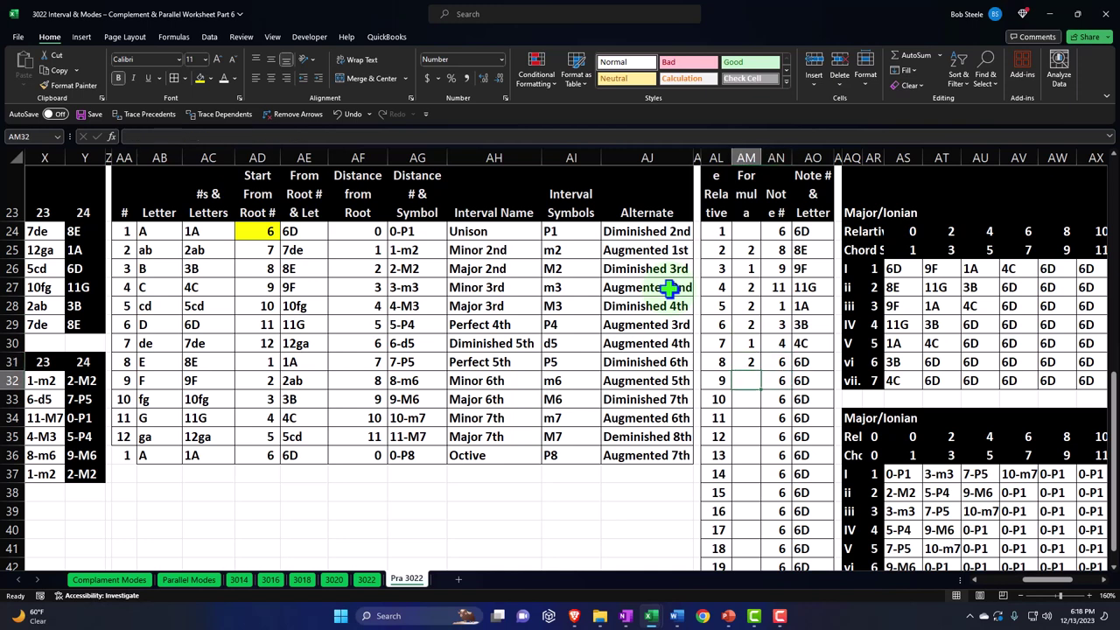
{"action": "type", "text": "="}
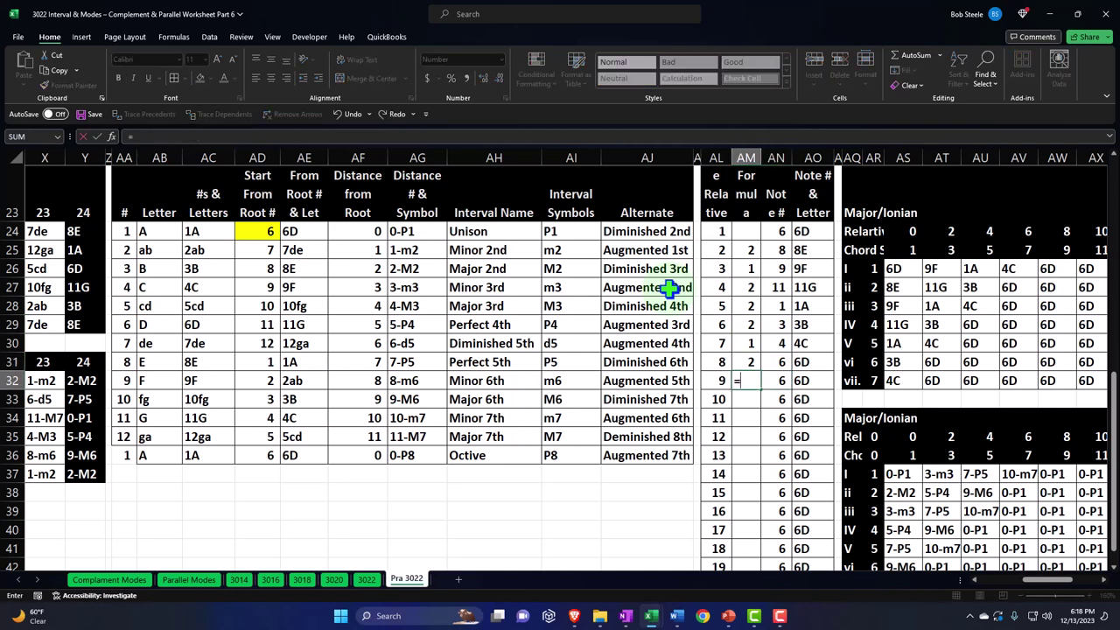
{"action": "key", "text": "Up"}
{"action": "key", "text": "Up"}
{"action": "key", "text": "Up"}
{"action": "key", "text": "Up"}
{"action": "key", "text": "Up"}
{"action": "key", "text": "Up"}
{"action": "key", "text": "Up"}
{"action": "key", "text": "Return"}
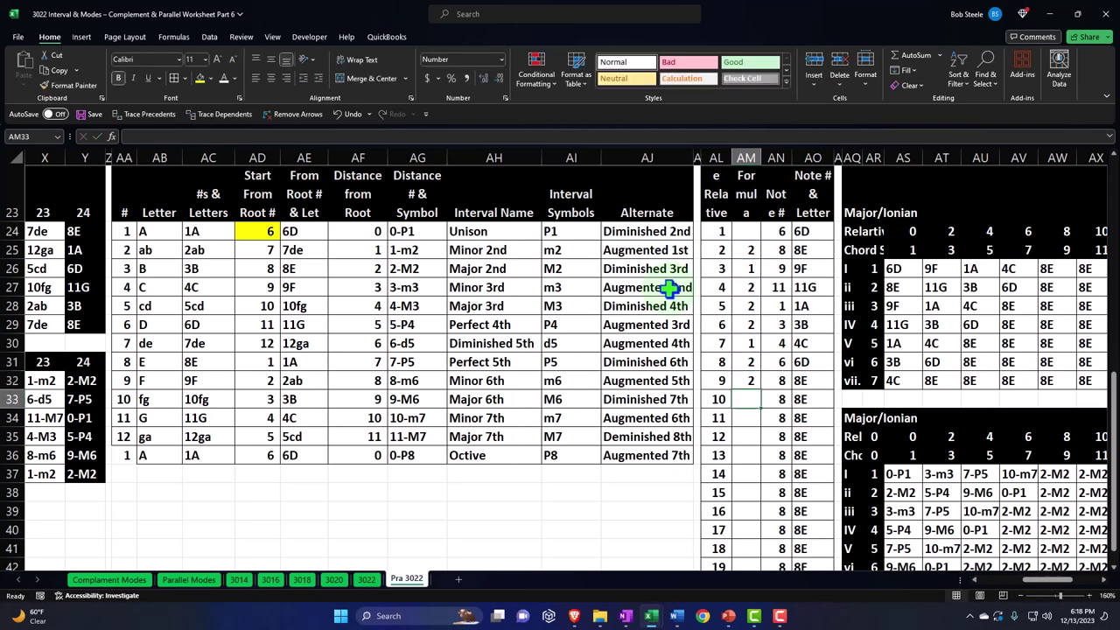
Step: Fill the repeating AM32 reference down the scale formula column through AM43
{"action": "left_click", "coordinate": [756, 383]}
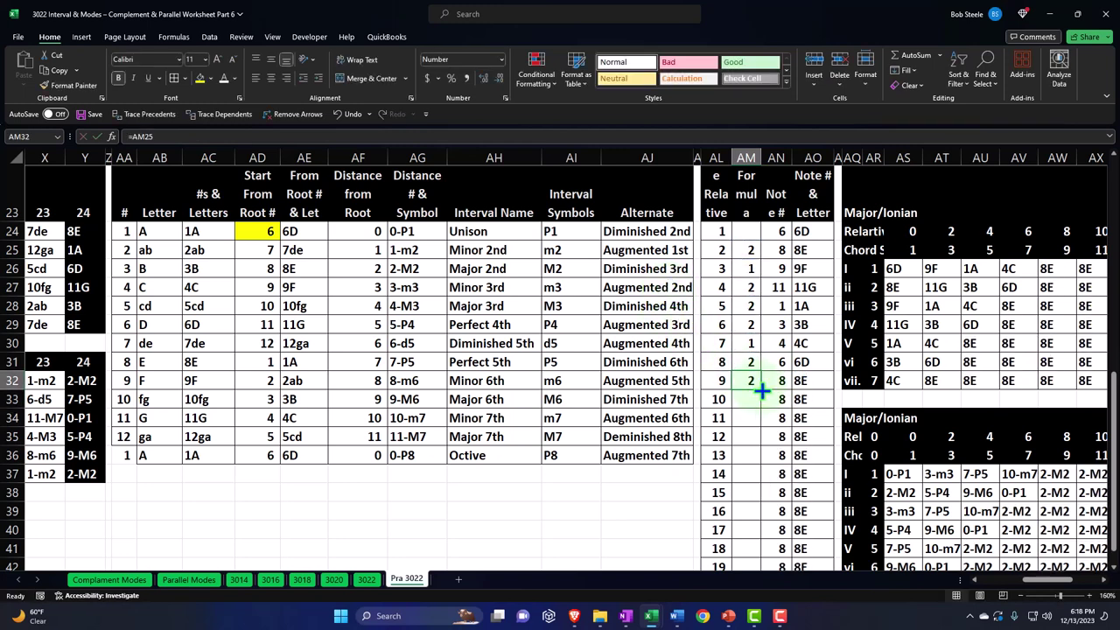
{"action": "left_click_drag", "start_coordinate": [758, 389], "coordinate": [761, 414]}
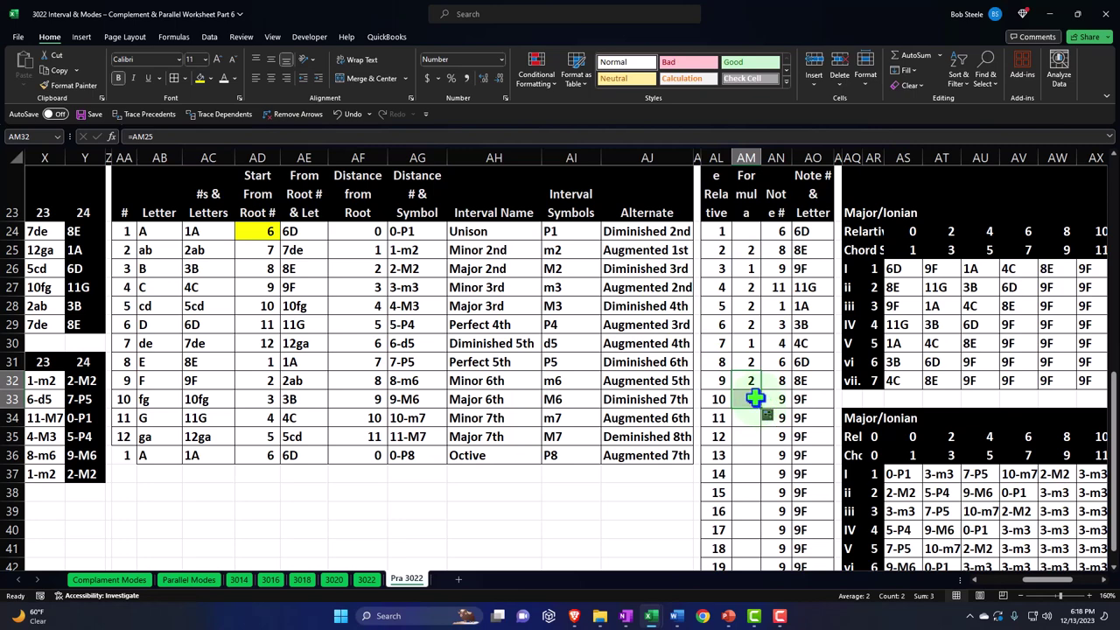
{"action": "left_click", "coordinate": [758, 401]}
{"action": "scroll", "coordinate": [757, 402], "scroll_direction": "down", "scroll_amount": 1}
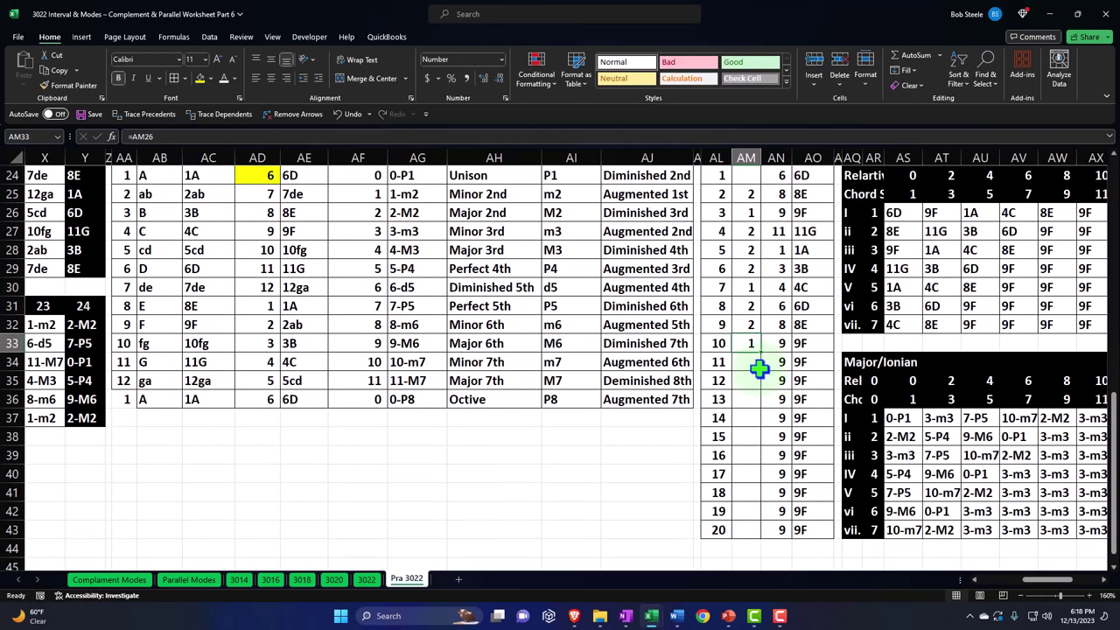
{"action": "left_click_drag", "start_coordinate": [760, 352], "coordinate": [755, 535]}
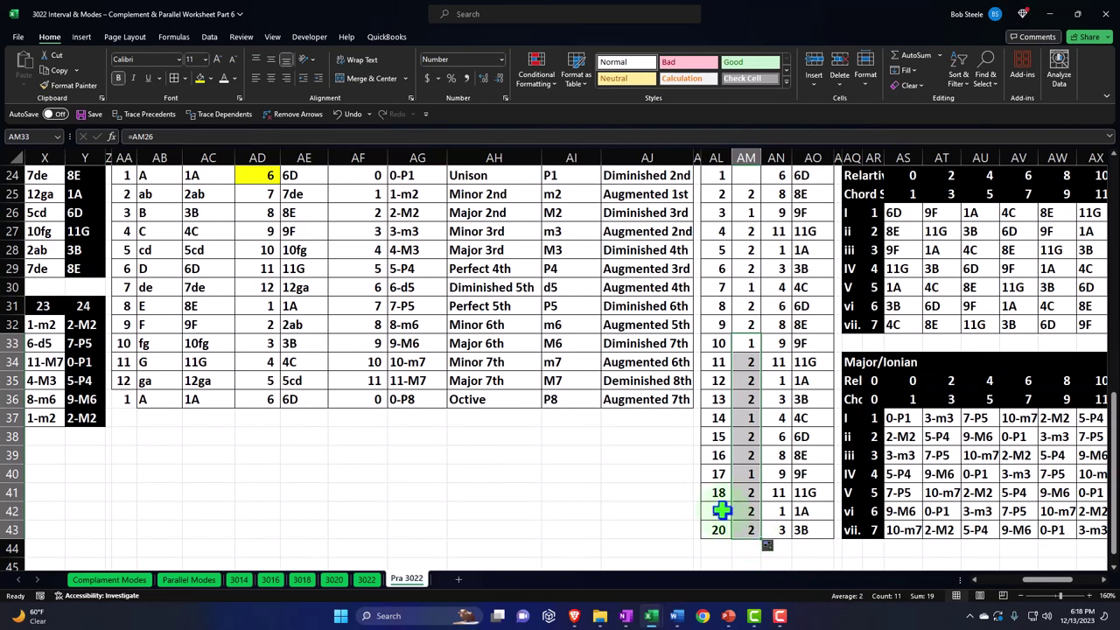
{"action": "scroll", "coordinate": [721, 511], "scroll_direction": "up", "scroll_amount": 1}
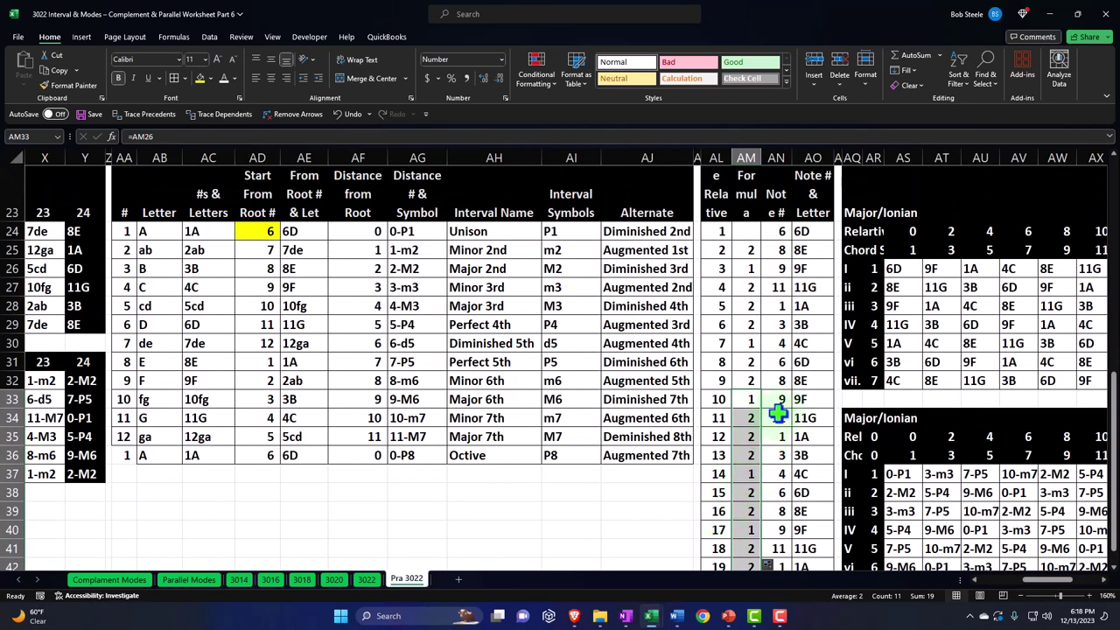
Step: Check the note number formula in AN30 and the linked scale formula references from AM31 down to AM37
{"action": "left_click", "coordinate": [750, 343]}
{"action": "left_click", "coordinate": [787, 342]}
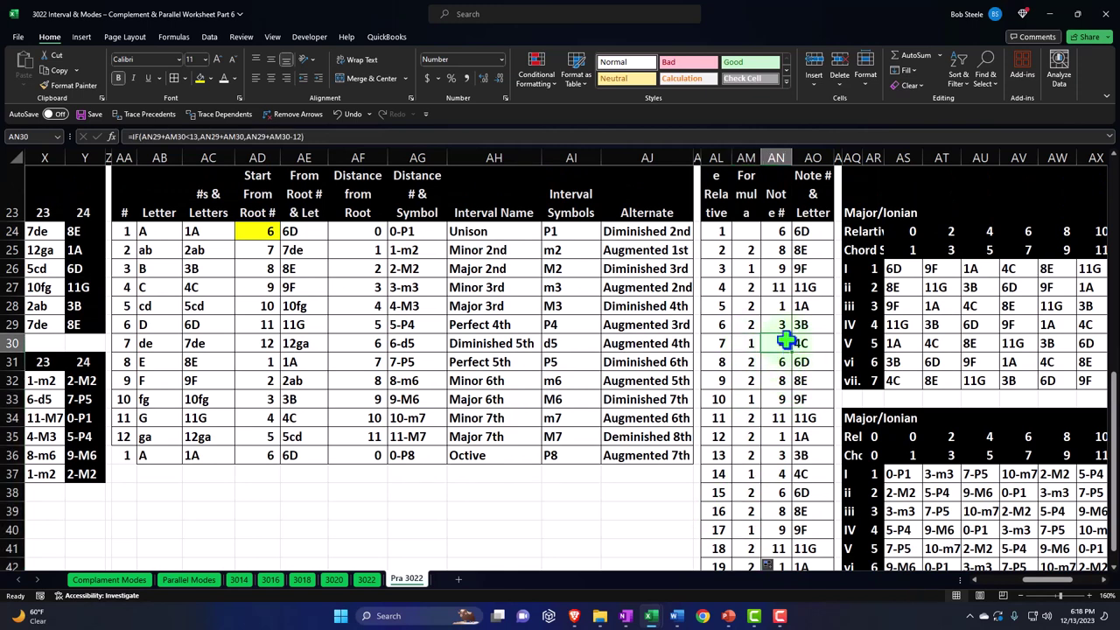
{"action": "key", "text": "Down"}
{"action": "key", "text": "Left"}
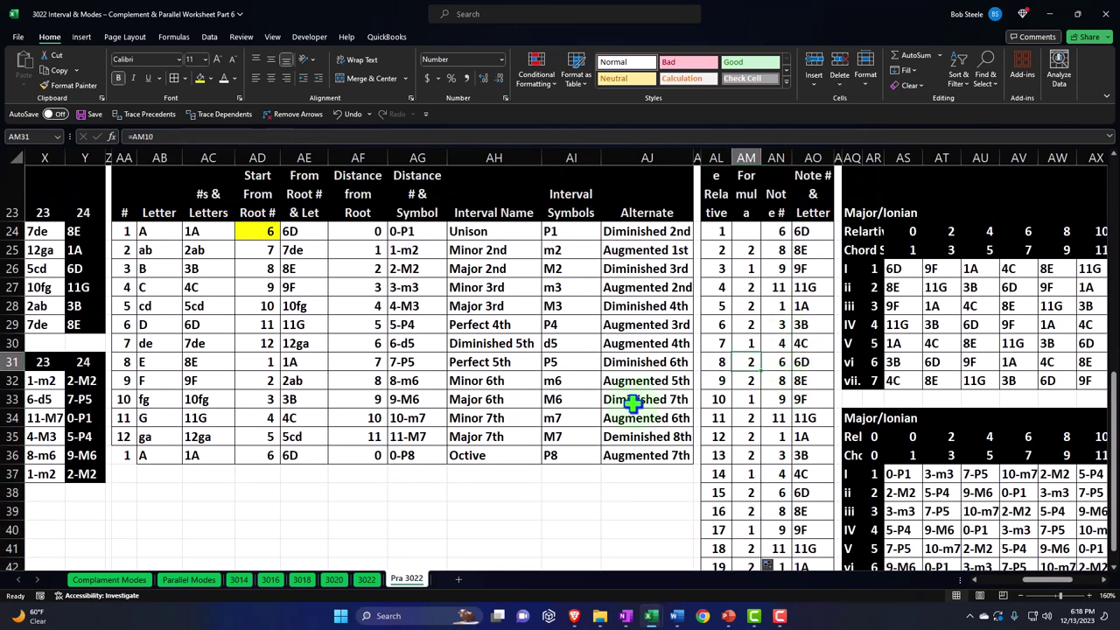
{"action": "key", "text": "Down"}
{"action": "key", "text": "Down"}
{"action": "key", "text": "Down"}
{"action": "key", "text": "Down"}
{"action": "key", "text": "Down"}
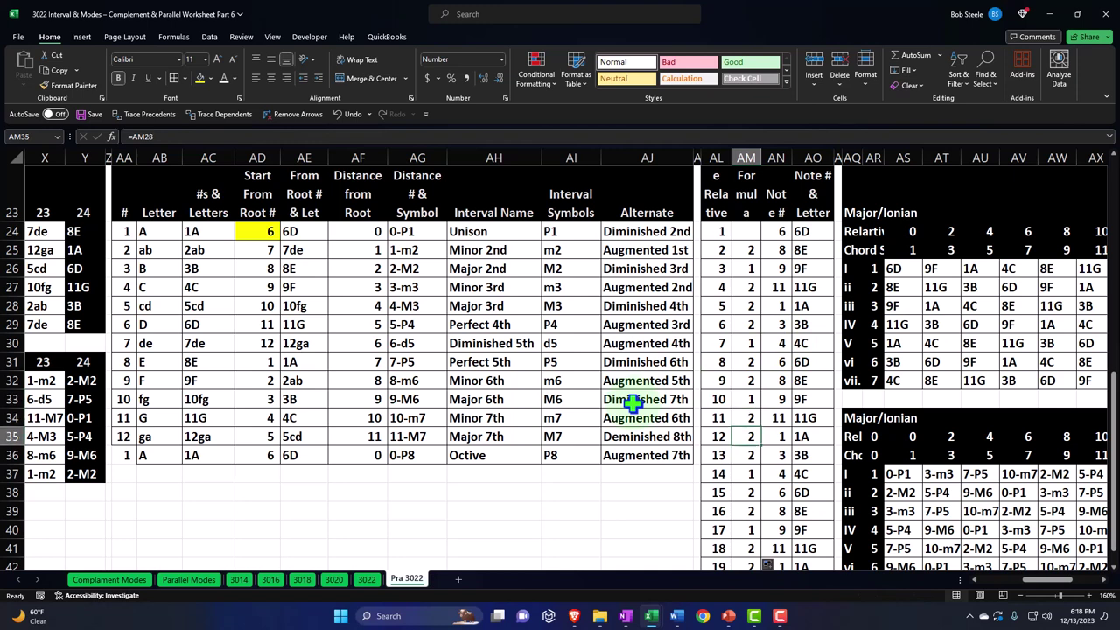
{"action": "key", "text": "Down"}
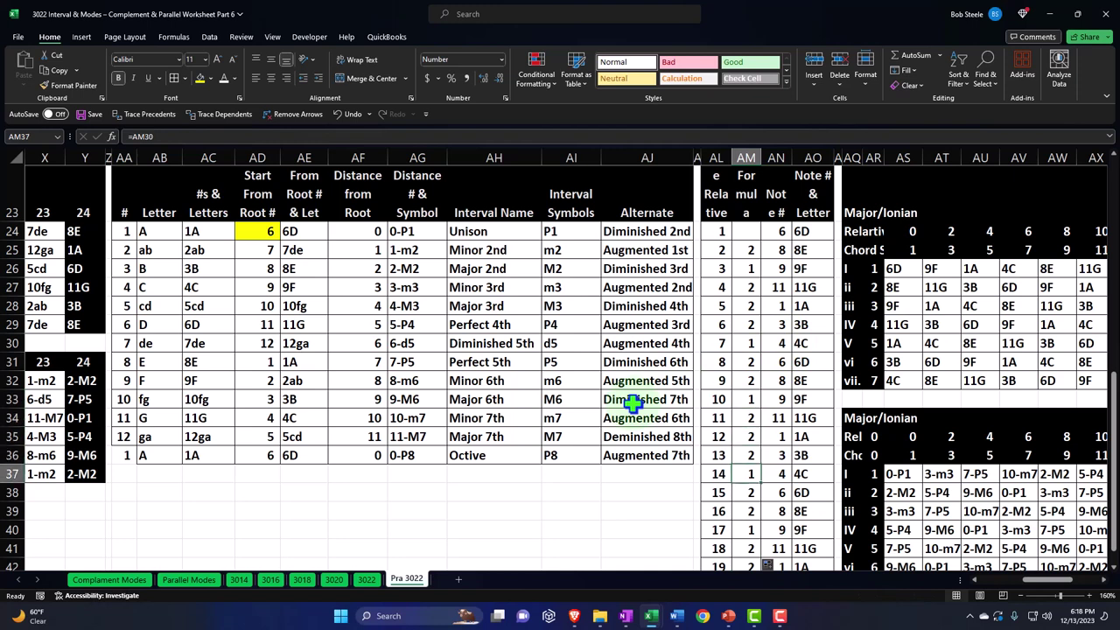
Step: Review the scale formula links in AM25:AM31 of the copied block and the note lookup formula in AO31
{"action": "left_click", "coordinate": [757, 245]}
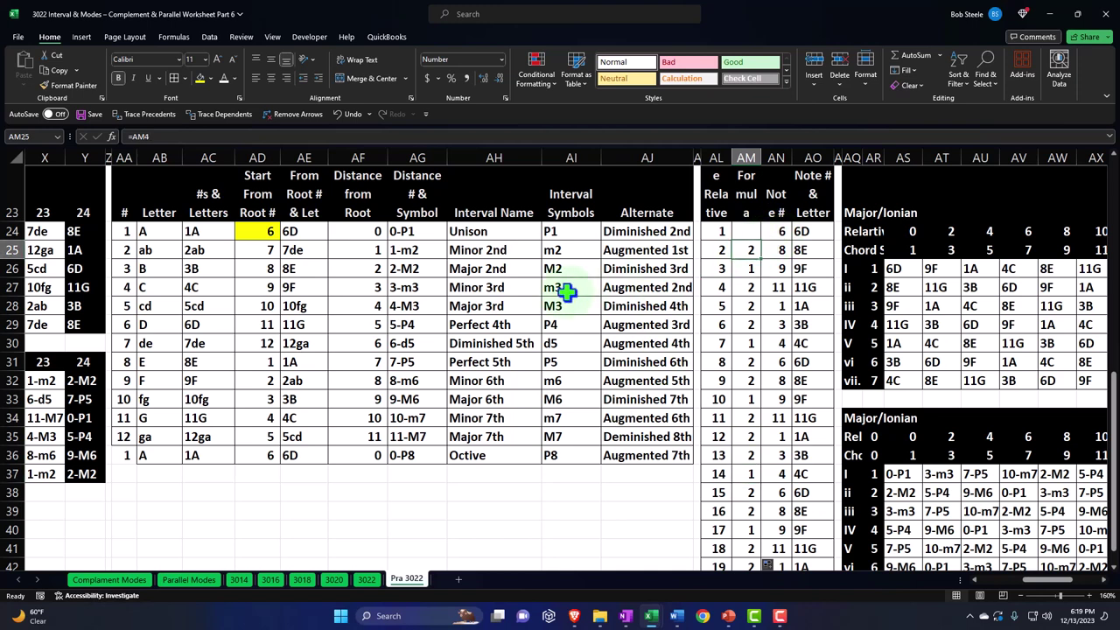
{"action": "key", "text": "Down"}
{"action": "key", "text": "Down"}
{"action": "key", "text": "Down"}
{"action": "key", "text": "Down"}
{"action": "key", "text": "Down"}
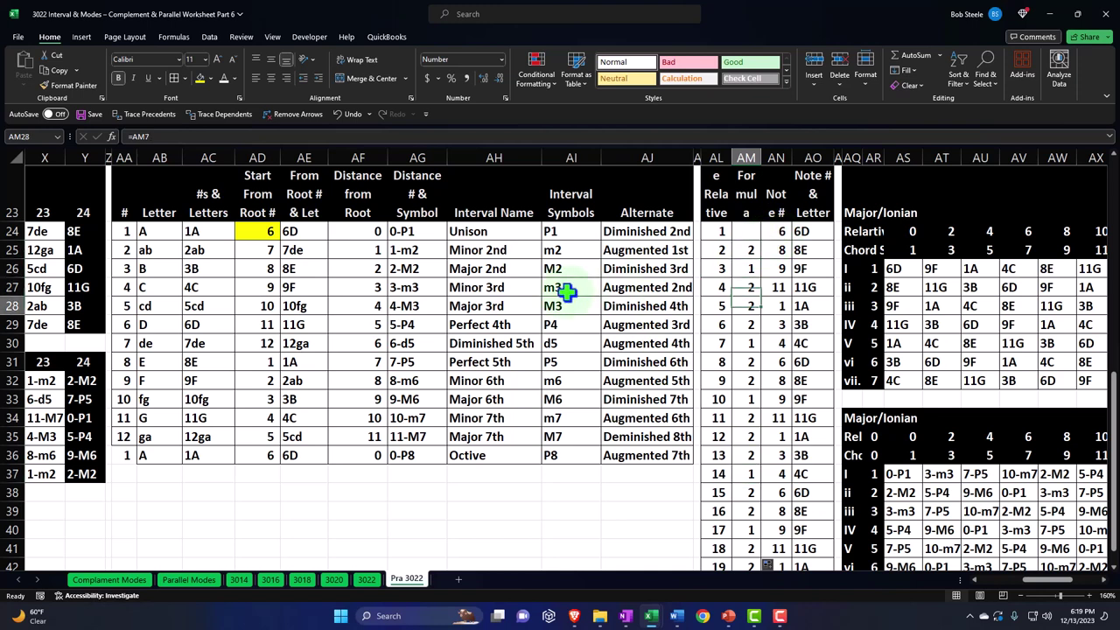
{"action": "key", "text": "Down"}
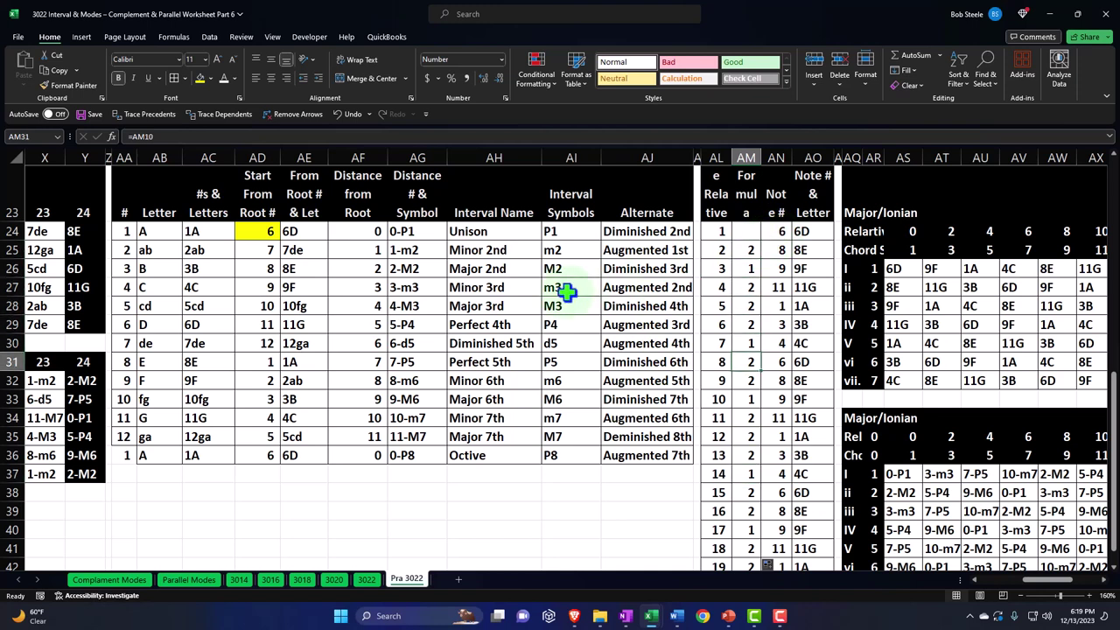
{"action": "key", "text": "Right"}
{"action": "key", "text": "Right"}
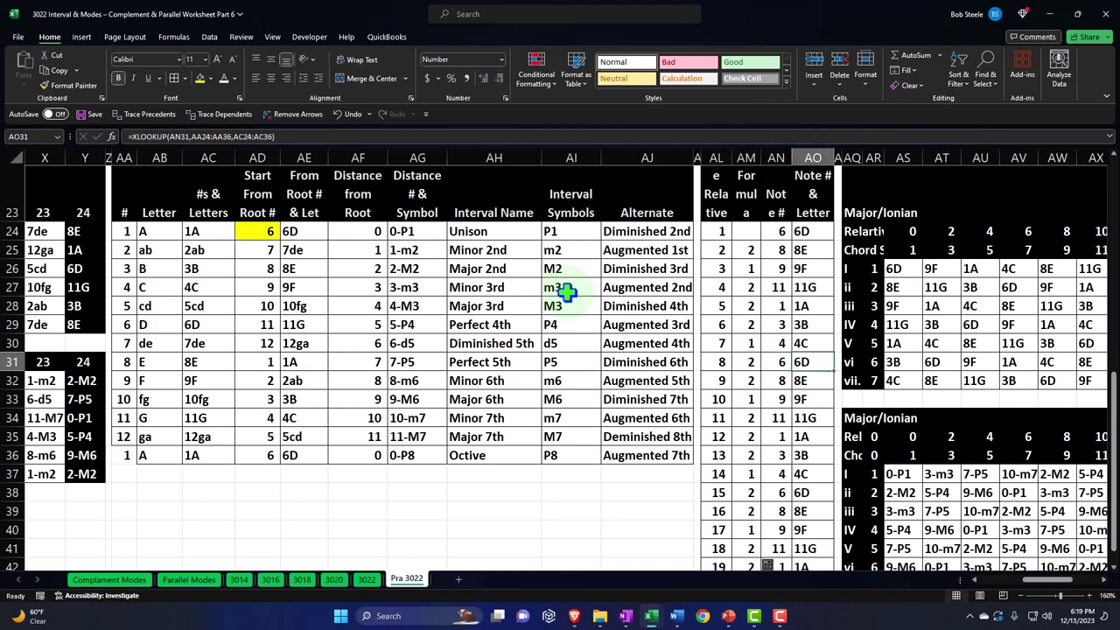
Step: Replace the copied chord table's title in AQ23 with "Dorian-2 note from R-Maj"
{"action": "key", "text": "Right"}
{"action": "key", "text": "Right"}
{"action": "key", "text": "Right"}
{"action": "key", "text": "Right"}
{"action": "key", "text": "Right"}
{"action": "key", "text": "Right"}
{"action": "key", "text": "Right"}
{"action": "key", "text": "Right"}
{"action": "key", "text": "Right"}
{"action": "key", "text": "Right"}
{"action": "key", "text": "Right"}
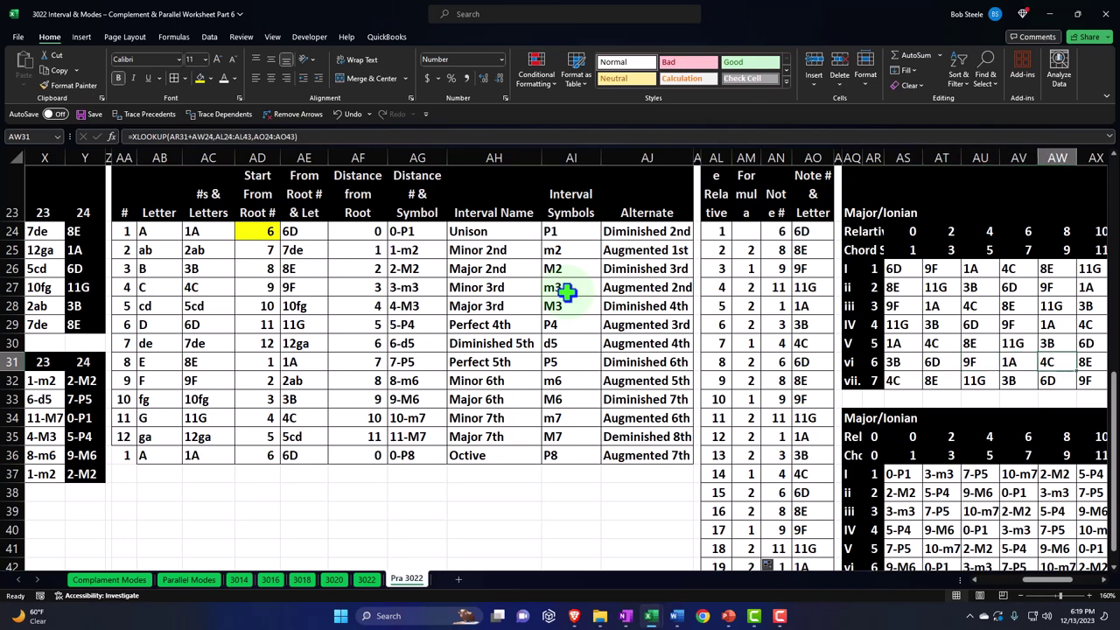
{"action": "key", "text": "Right"}
{"action": "key", "text": "Right"}
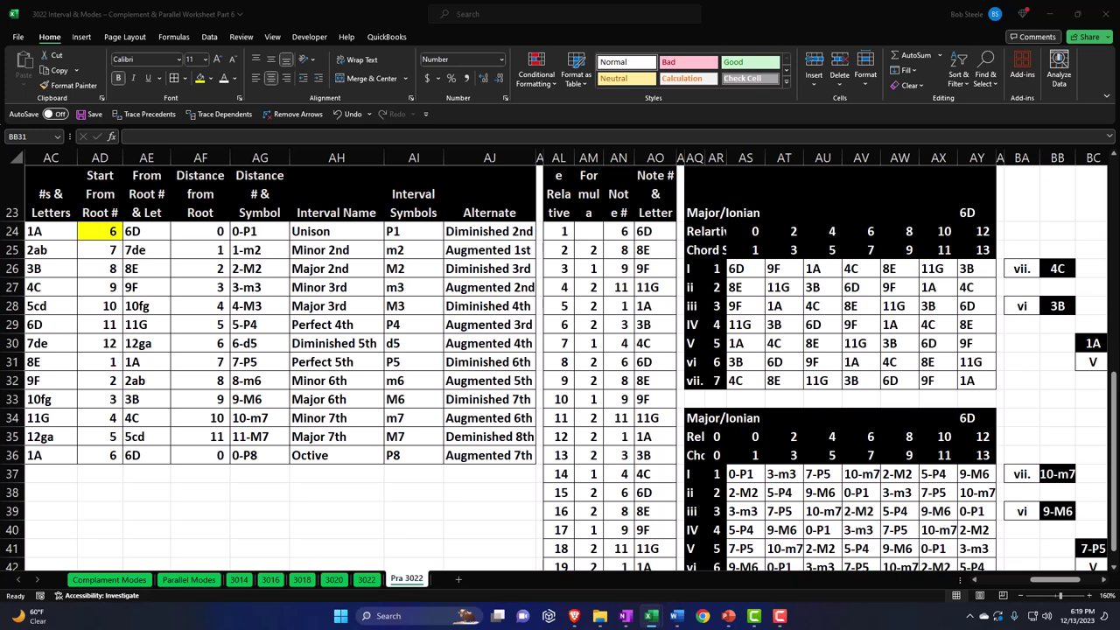
{"action": "key", "text": "F2"}
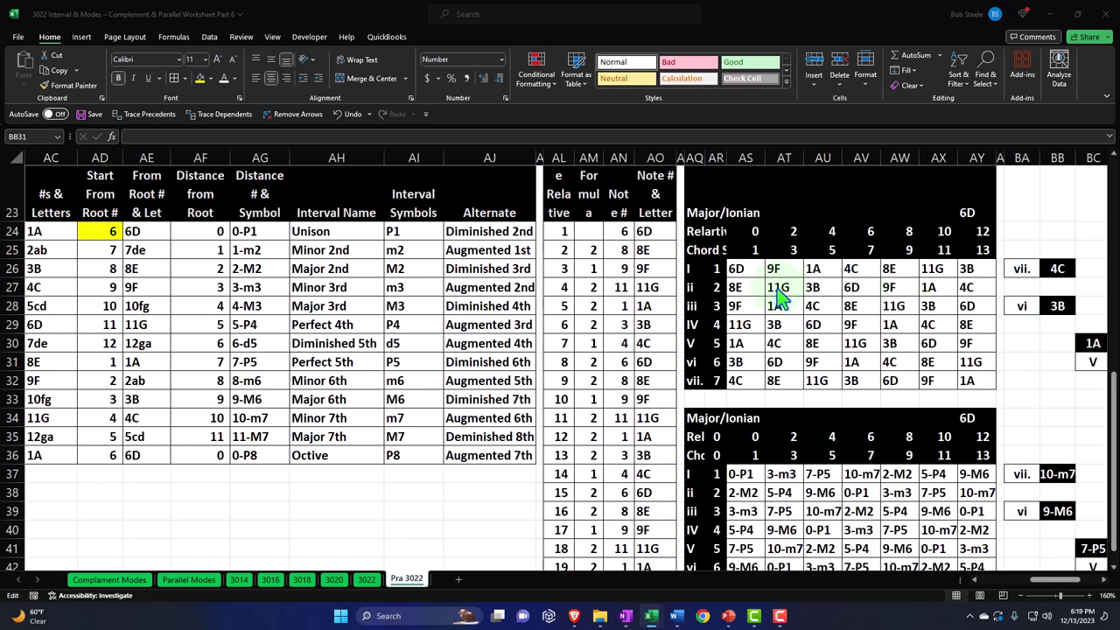
{"action": "left_click", "coordinate": [698, 201]}
{"action": "type", "text": "Dorian-2 note from R-Maj"}
{"action": "left_click", "coordinate": [715, 304]}
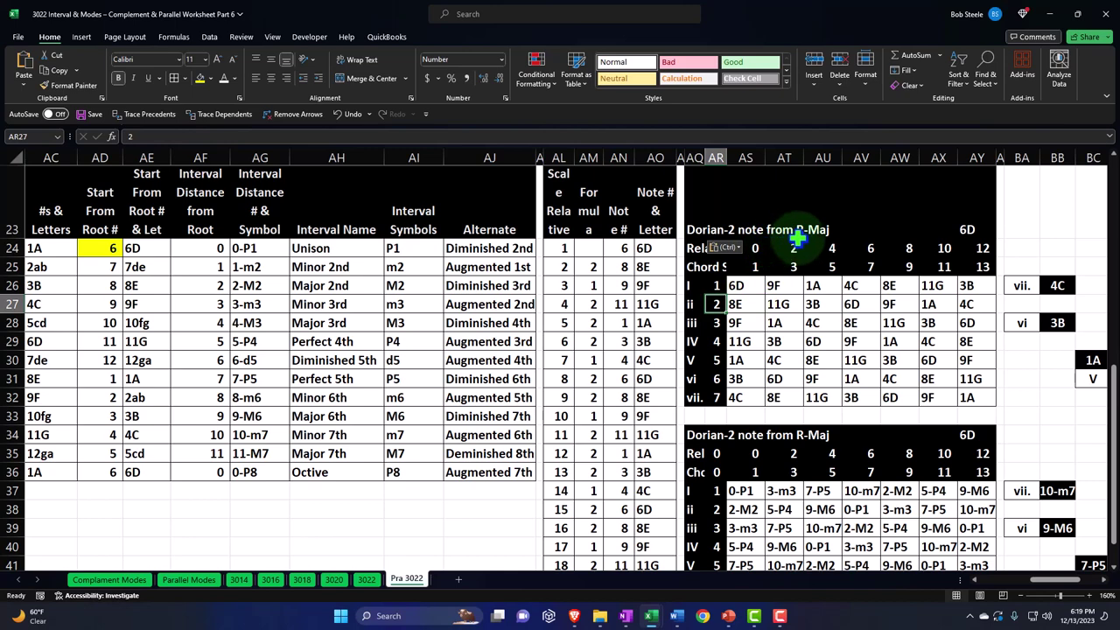
{"action": "double_click", "coordinate": [697, 230]}
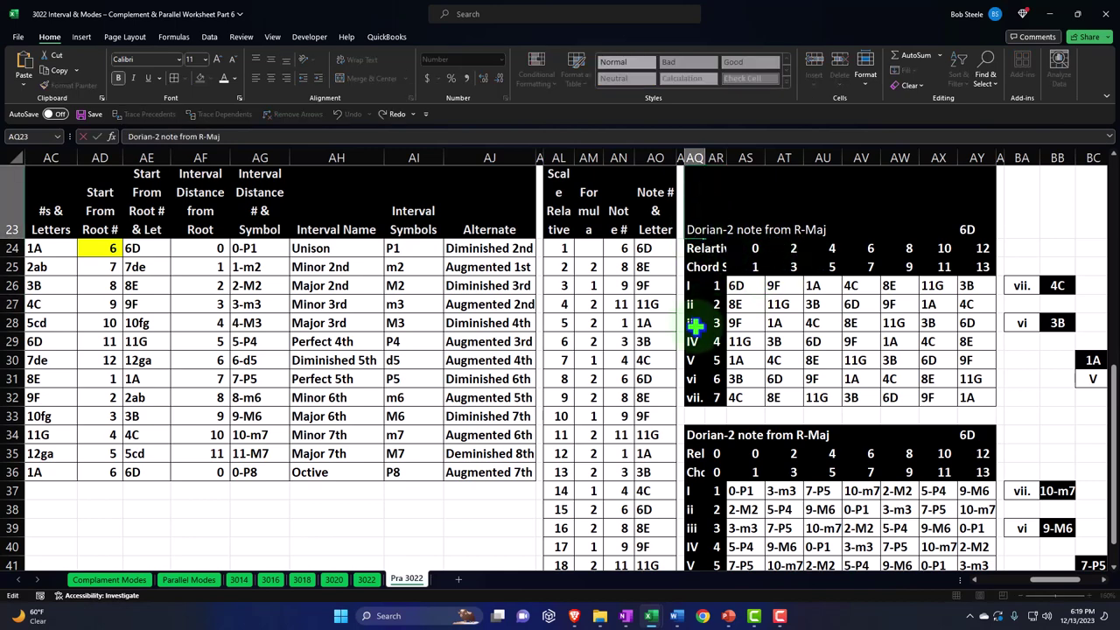
{"action": "key", "text": "Return"}
Step: Check the formulas feeding the copied diagrams and tables in BD24, AS26 and AS37
{"action": "key", "text": "Right"}
{"action": "key", "text": "Right"}
{"action": "key", "text": "Right"}
{"action": "key", "text": "Right"}
{"action": "key", "text": "Right"}
{"action": "key", "text": "Right"}
{"action": "key", "text": "Right"}
{"action": "key", "text": "Right"}
{"action": "key", "text": "Right"}
{"action": "key", "text": "Right"}
{"action": "key", "text": "Right"}
{"action": "key", "text": "Right"}
{"action": "key", "text": "Right"}
{"action": "key", "text": "Right"}
{"action": "key", "text": "Right"}
{"action": "key", "text": "Right"}
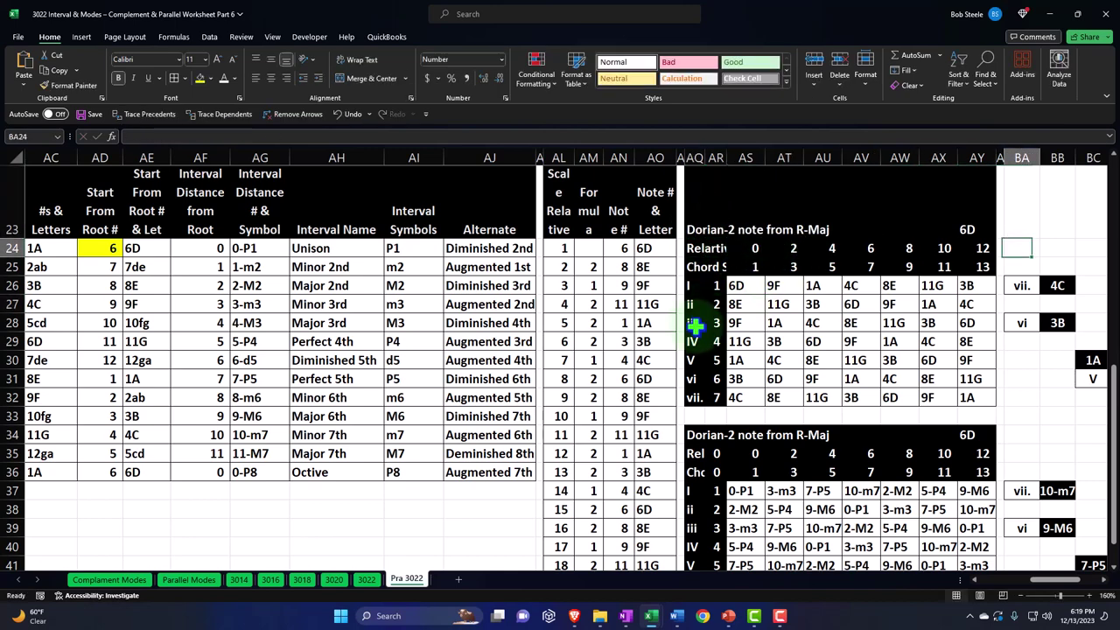
{"action": "key", "text": "Right"}
{"action": "key", "text": "Right"}
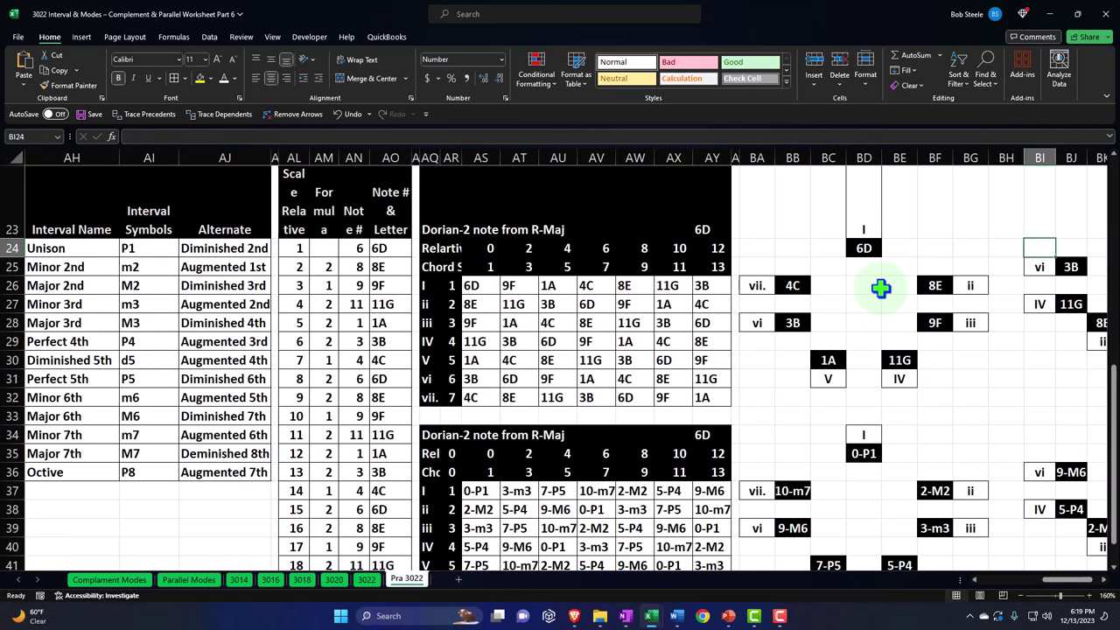
{"action": "left_click", "coordinate": [866, 250]}
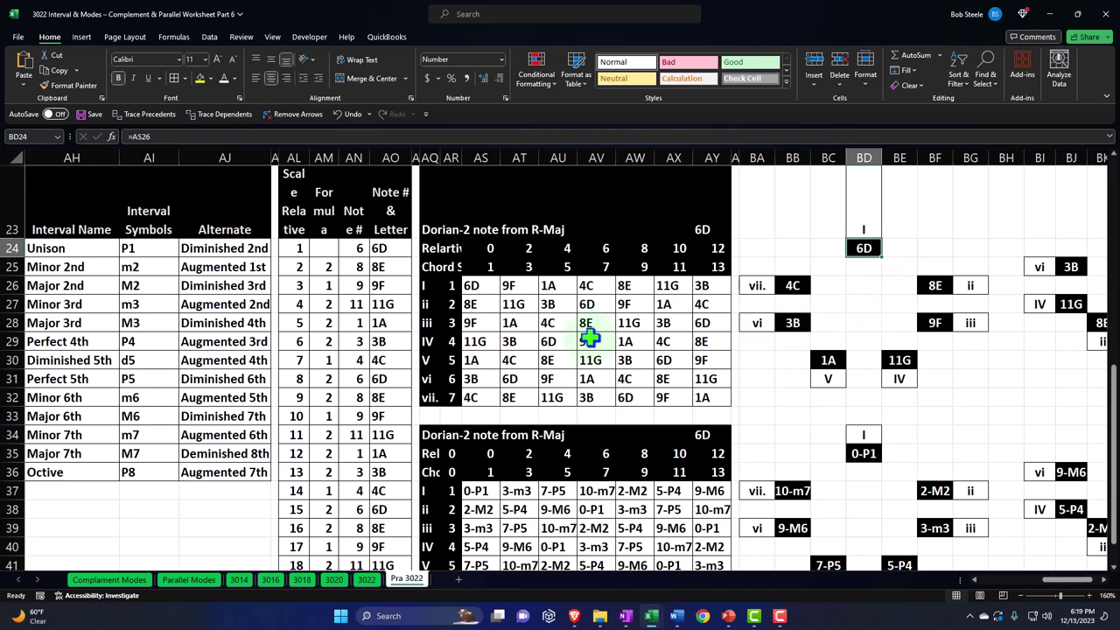
{"action": "left_click", "coordinate": [479, 287]}
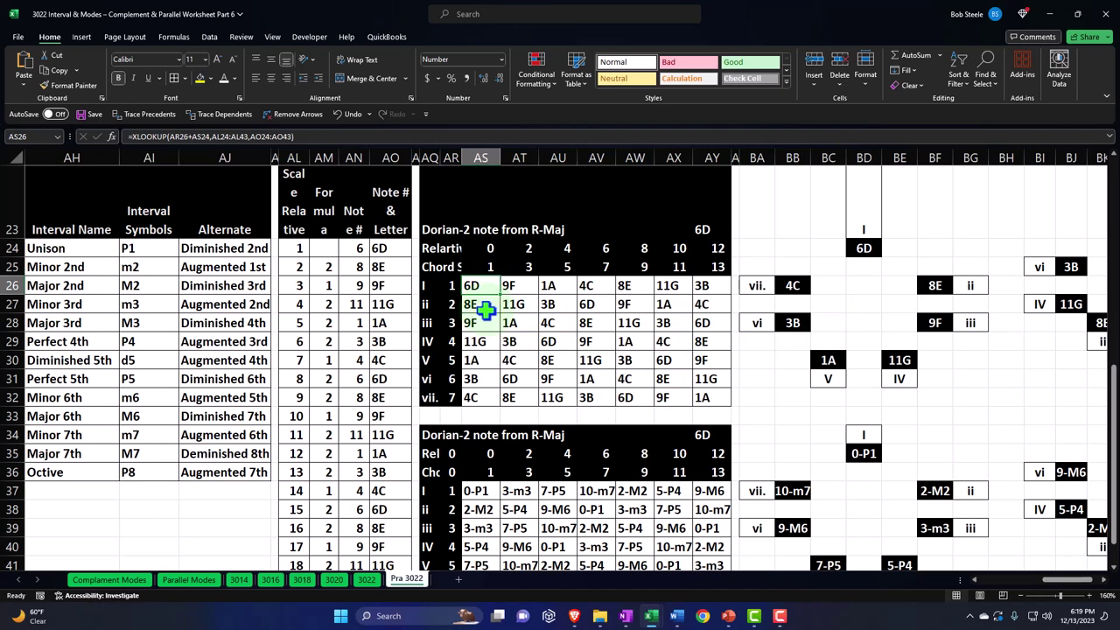
{"action": "scroll", "coordinate": [485, 310], "scroll_direction": "down", "scroll_amount": 1}
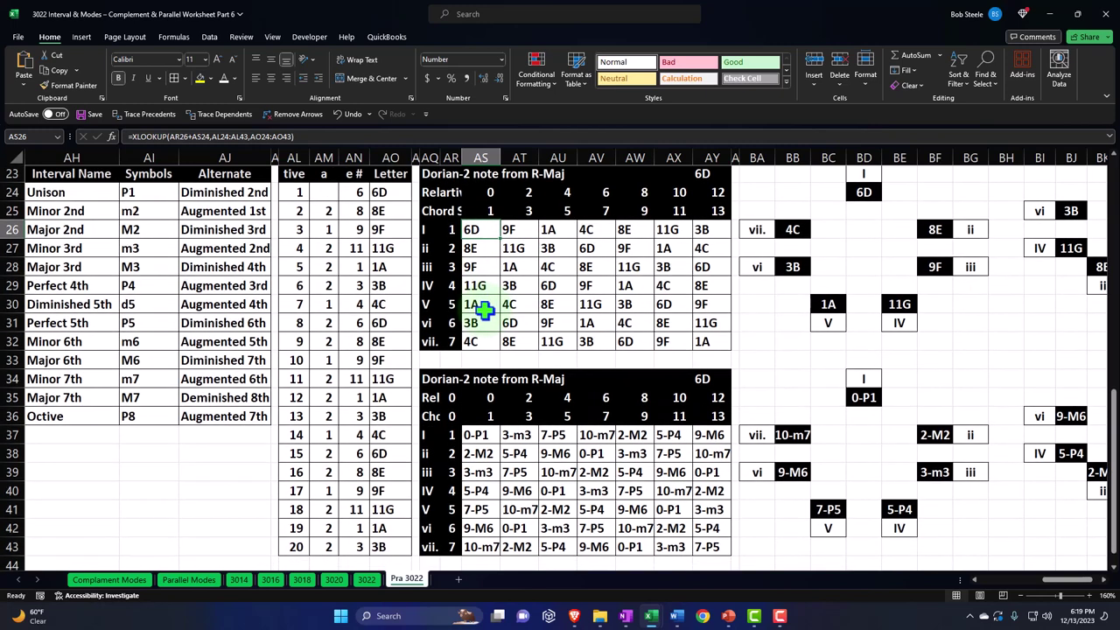
{"action": "left_click", "coordinate": [477, 435]}
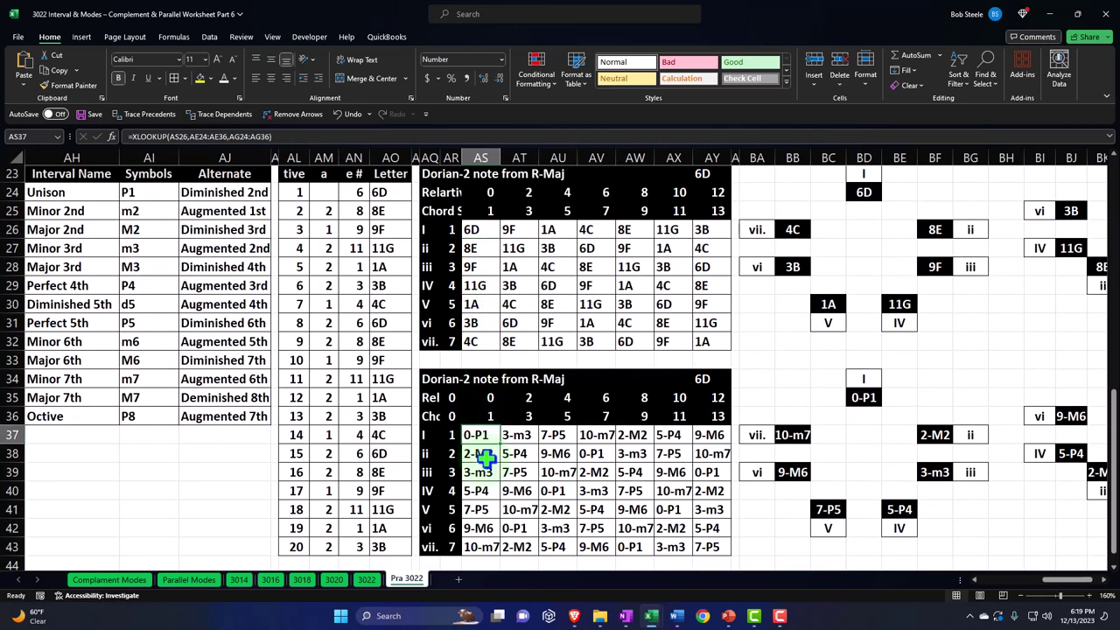
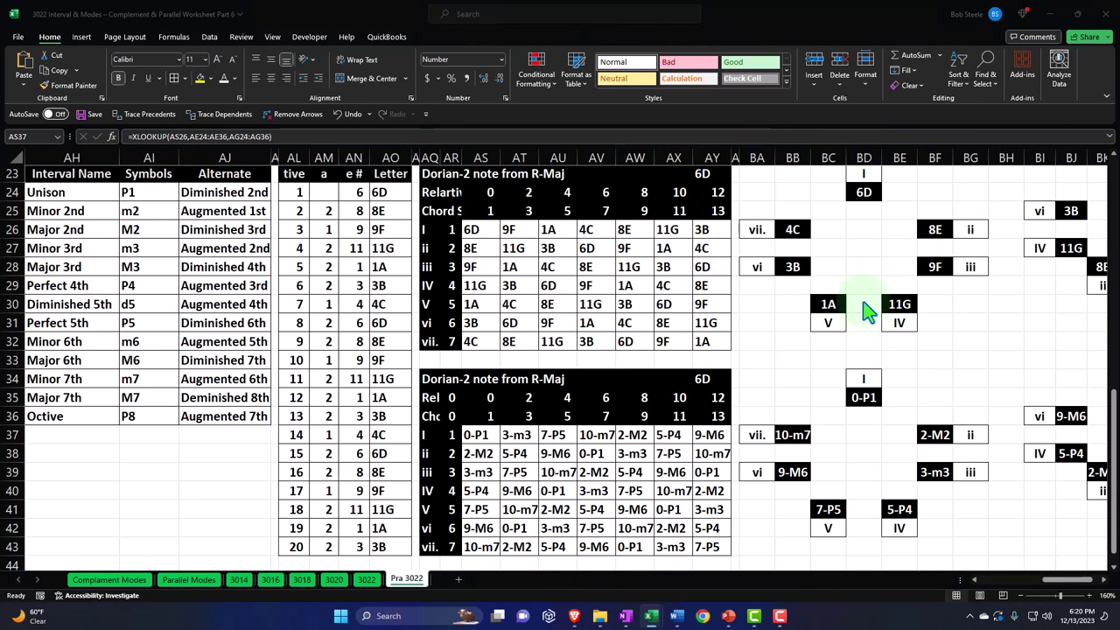
Step: Clear the Roman numeral formulas from AQ26:AQ32 in the Dorian chord table
{"action": "left_click", "coordinate": [429, 230]}
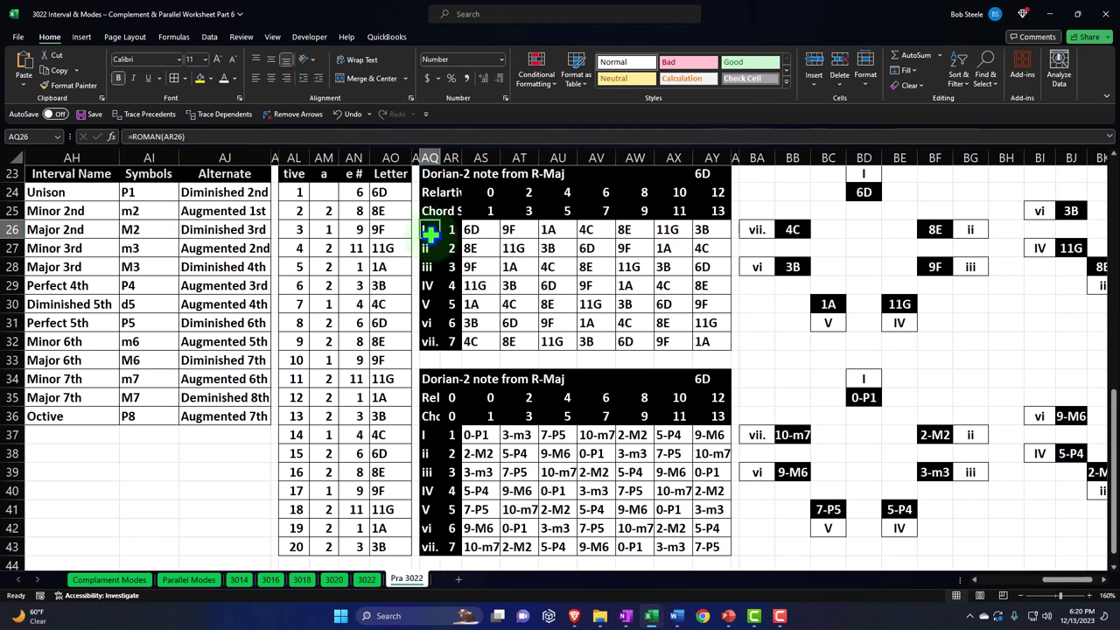
{"action": "left_click_drag", "start_coordinate": [429, 231], "coordinate": [428, 340]}
{"action": "key", "text": "Delete"}
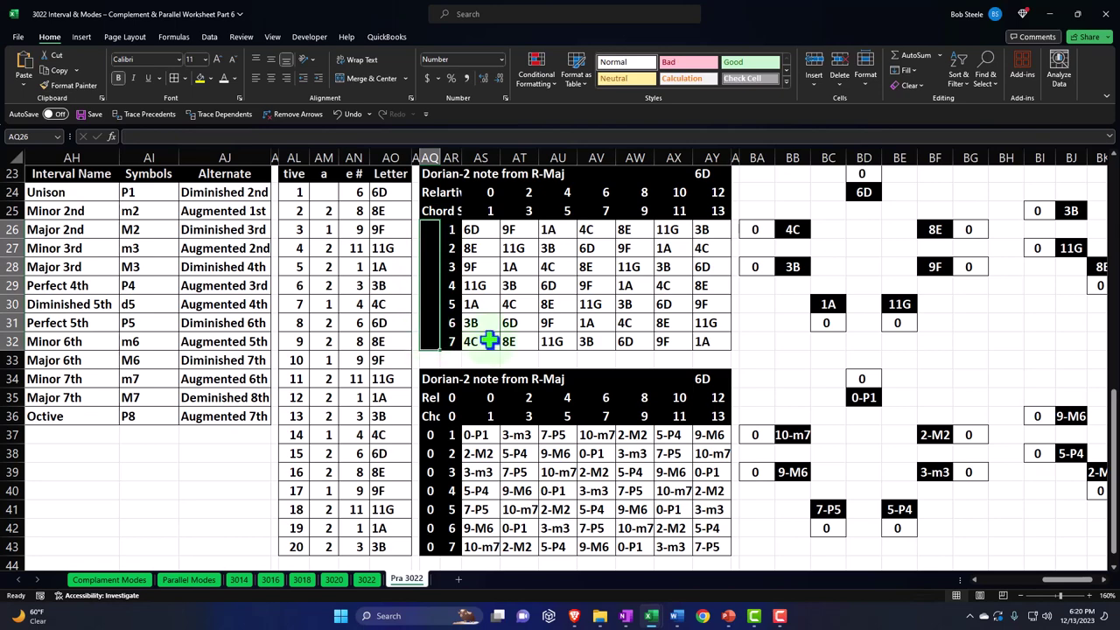
{"action": "scroll", "coordinate": [1104, 586], "scroll_direction": "right", "scroll_amount": 4}
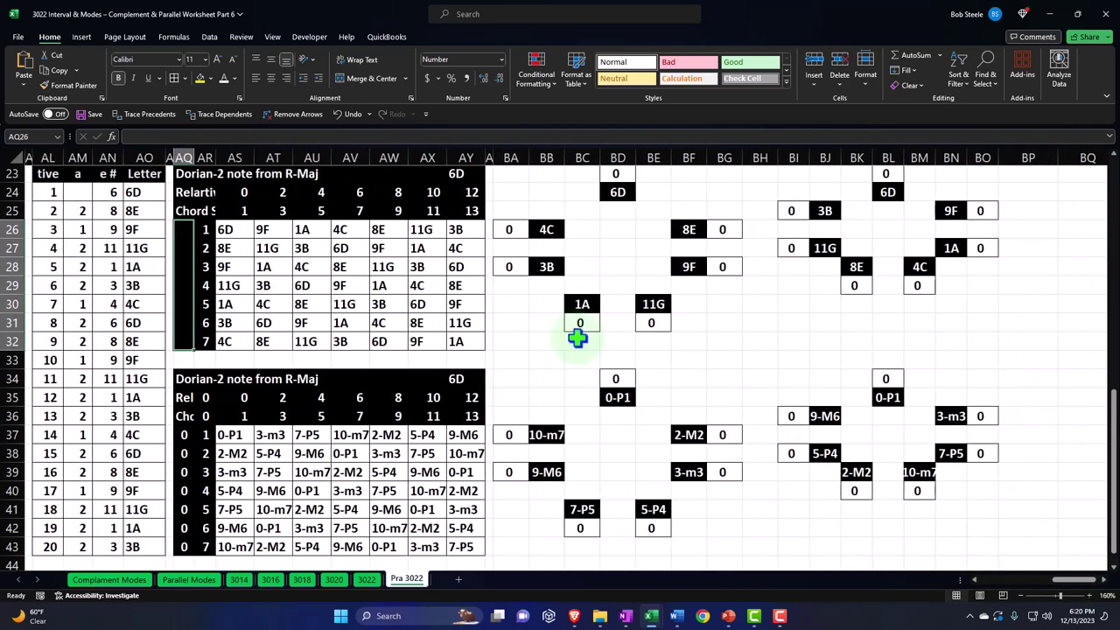
{"action": "left_click", "coordinate": [306, 266]}
{"action": "left_click", "coordinate": [188, 229]}
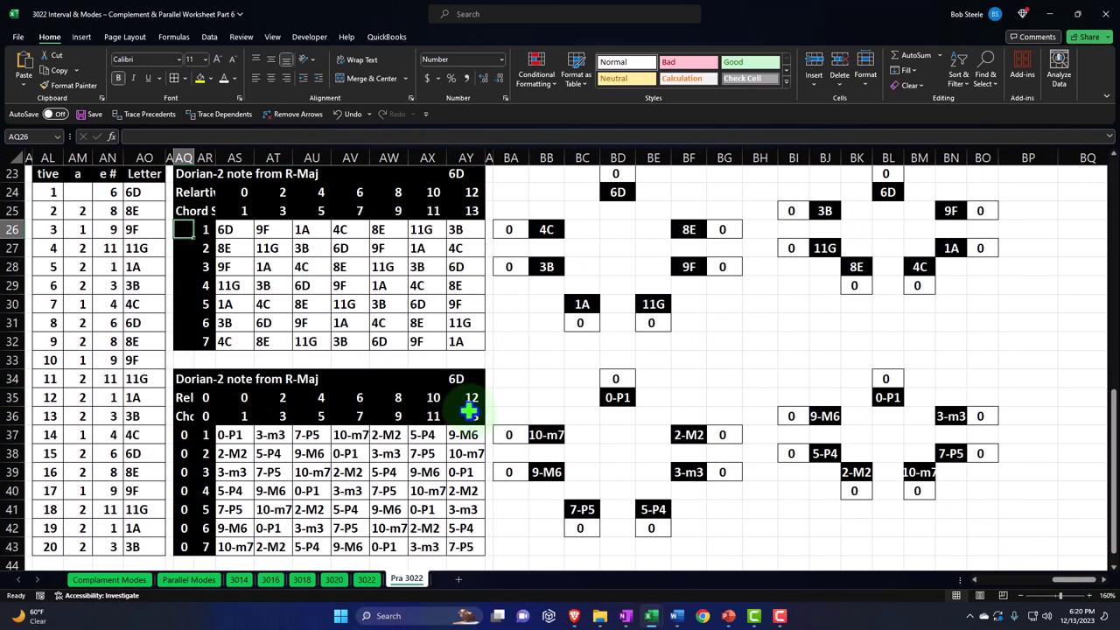
Step: Examine the original Major/Ionian table's I, IV and V notes, its ii, iii and vi notes, and the numeral formula in AQ5
{"action": "scroll", "coordinate": [471, 409], "scroll_direction": "up", "scroll_amount": 3}
{"action": "scroll", "coordinate": [469, 409], "scroll_direction": "up", "scroll_amount": 4}
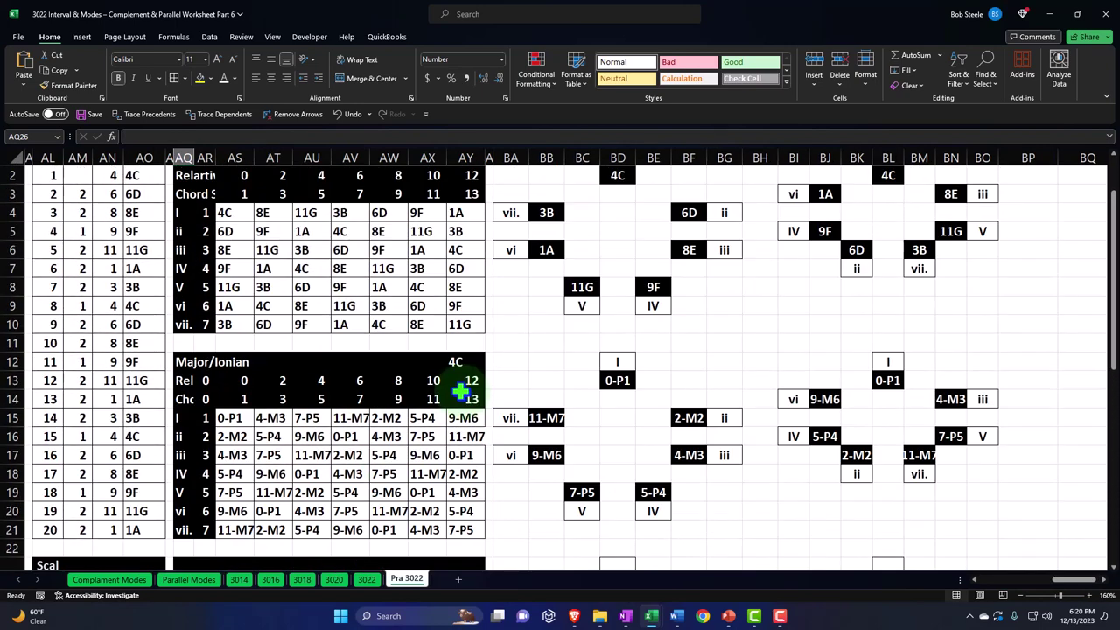
{"action": "left_click", "coordinate": [223, 212]}
{"action": "left_click_drag", "start_coordinate": [224, 213], "coordinate": [232, 268]}
{"action": "left_click", "coordinate": [232, 268], "text": "ctrl"}
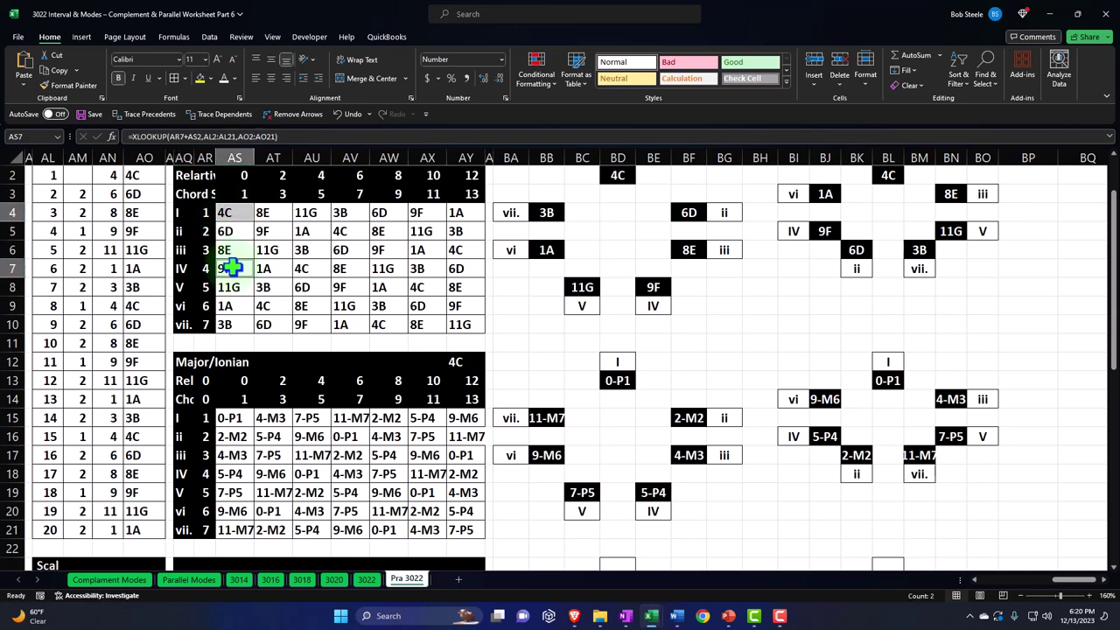
{"action": "left_click", "coordinate": [238, 294], "text": "ctrl"}
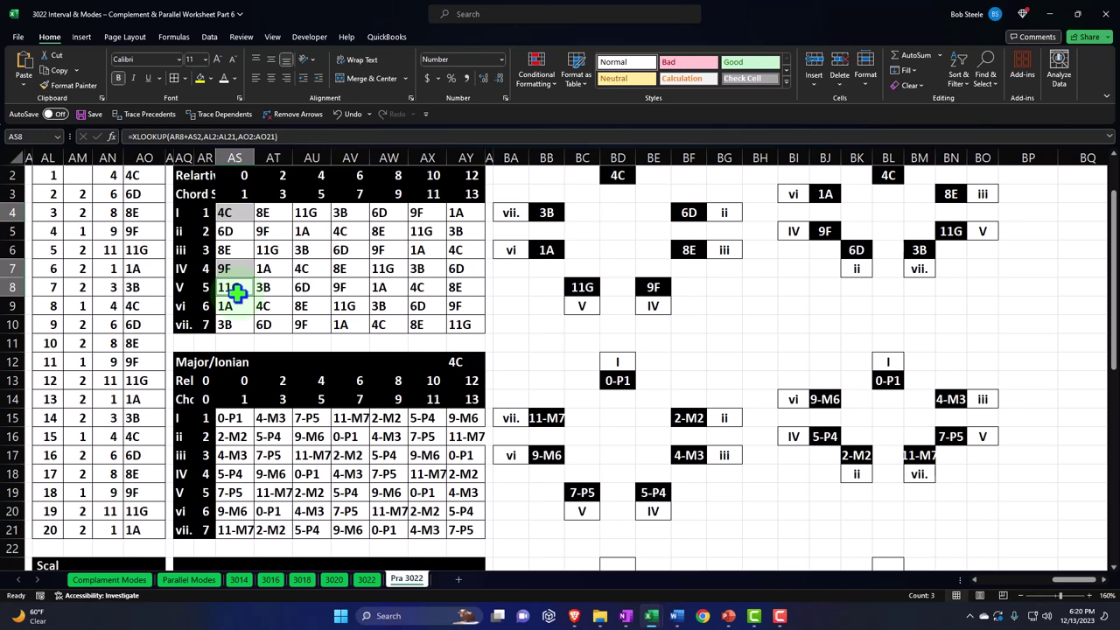
{"action": "left_click", "coordinate": [183, 230]}
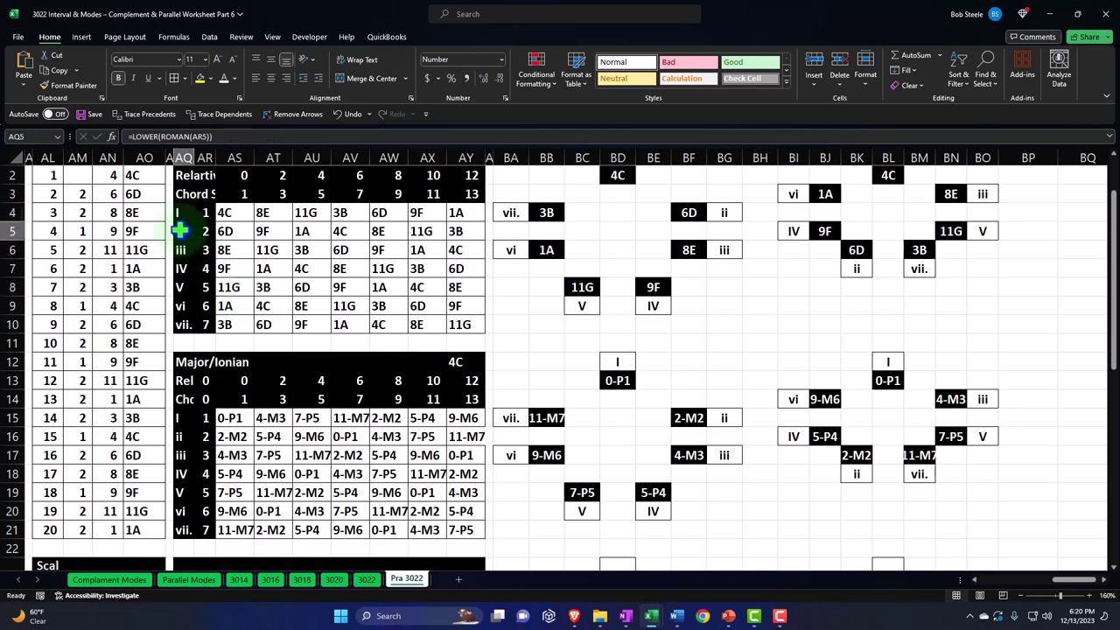
{"action": "left_click", "coordinate": [224, 231]}
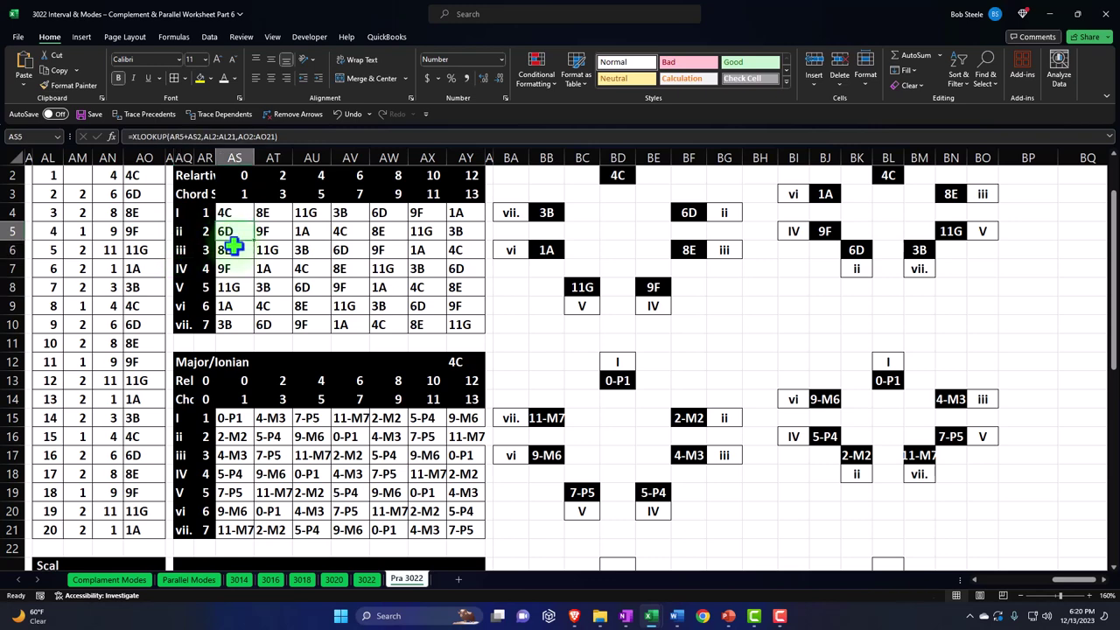
{"action": "left_click", "coordinate": [231, 249], "text": "ctrl"}
{"action": "left_click", "coordinate": [243, 306], "text": "ctrl"}
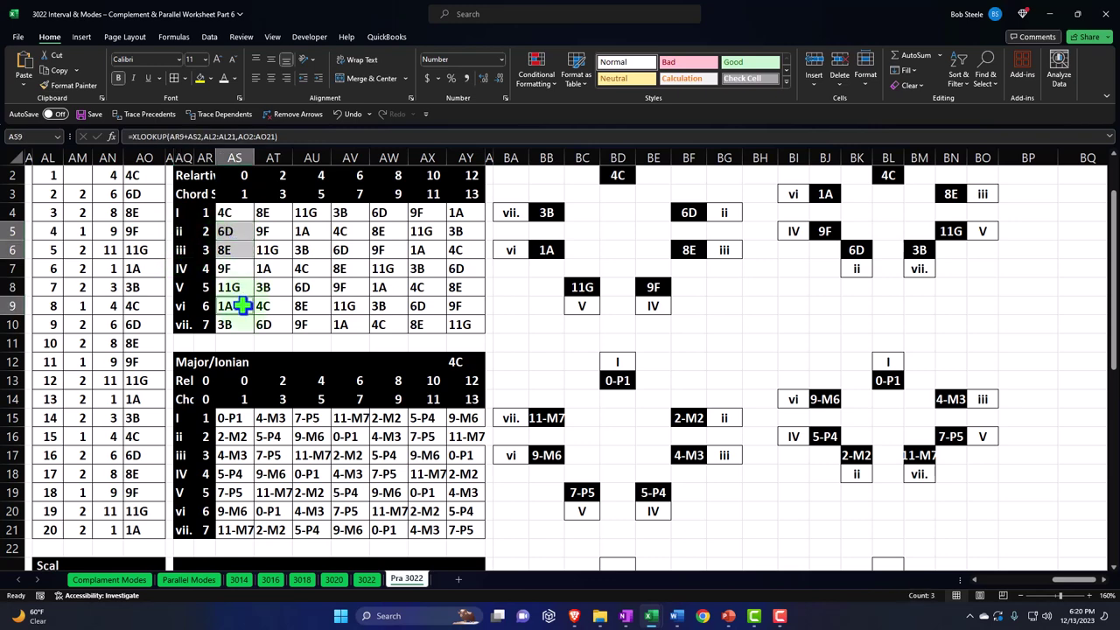
{"action": "left_click", "coordinate": [186, 234]}
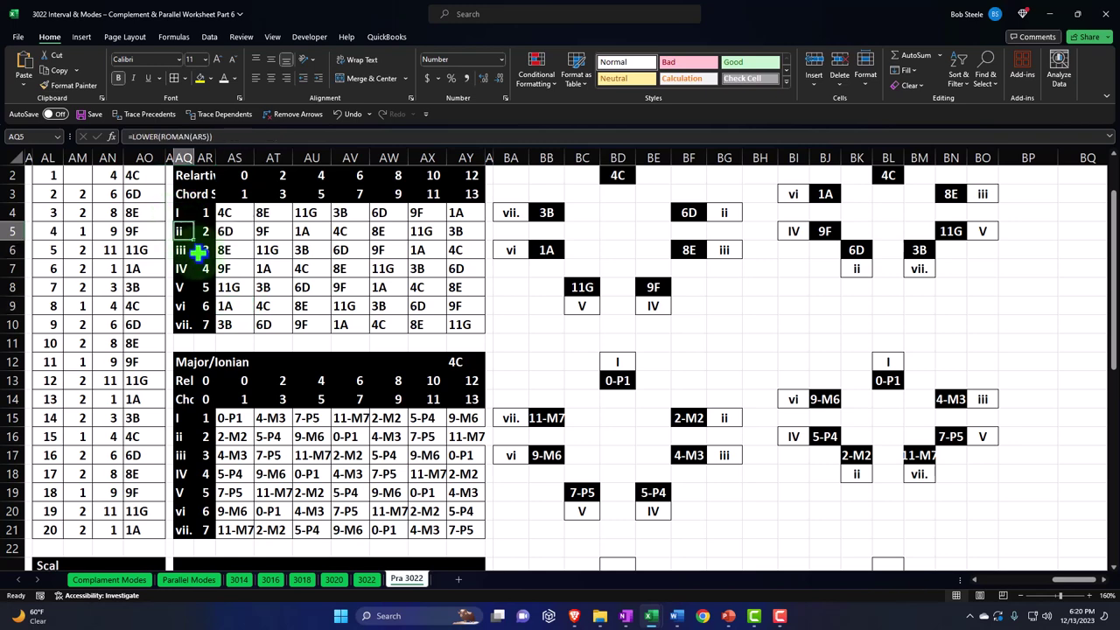
Step: Start an IF formula with a nested OR test in AQ26, beside the Dorian chord table's first degree
{"action": "scroll", "coordinate": [200, 252], "scroll_direction": "down", "scroll_amount": 5}
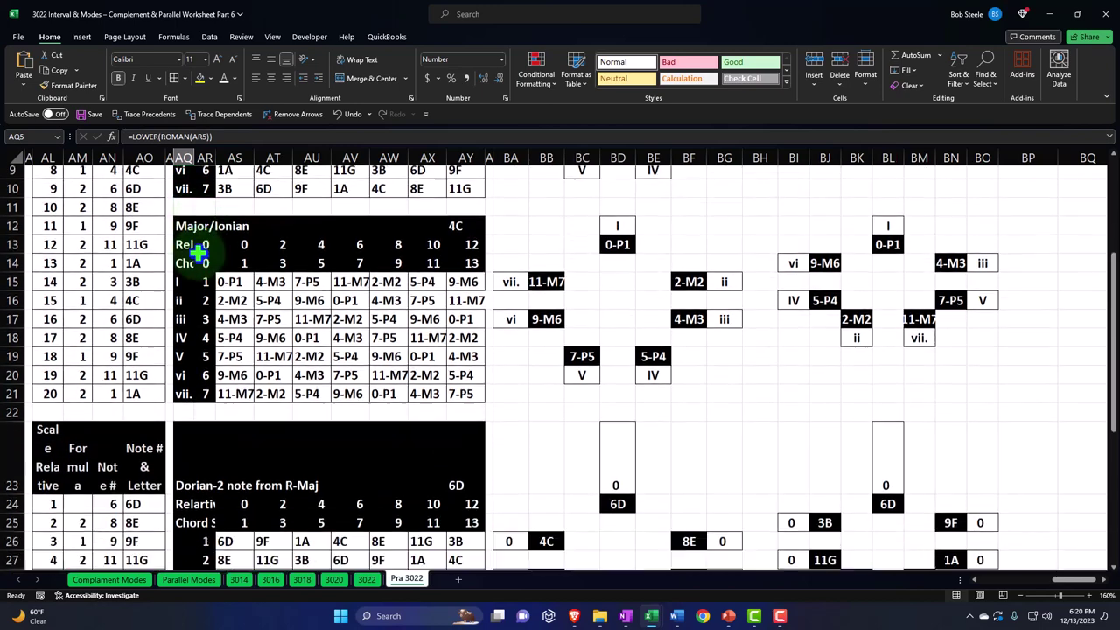
{"action": "scroll", "coordinate": [200, 252], "scroll_direction": "down", "scroll_amount": 1}
{"action": "left_click", "coordinate": [188, 341]}
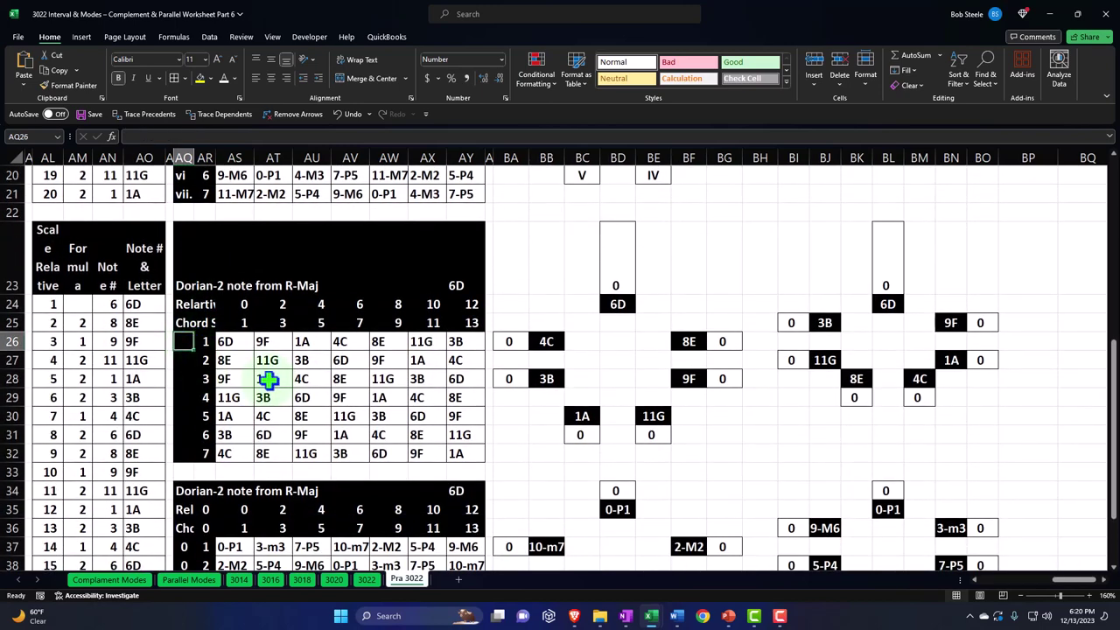
{"action": "type", "text": "="}
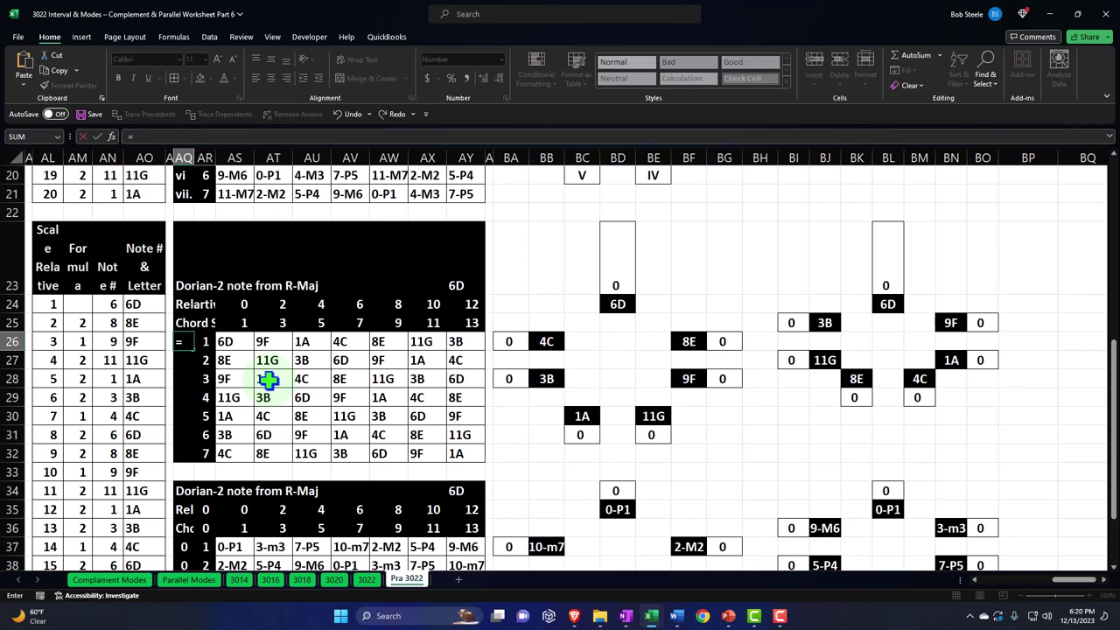
{"action": "type", "text": "if"}
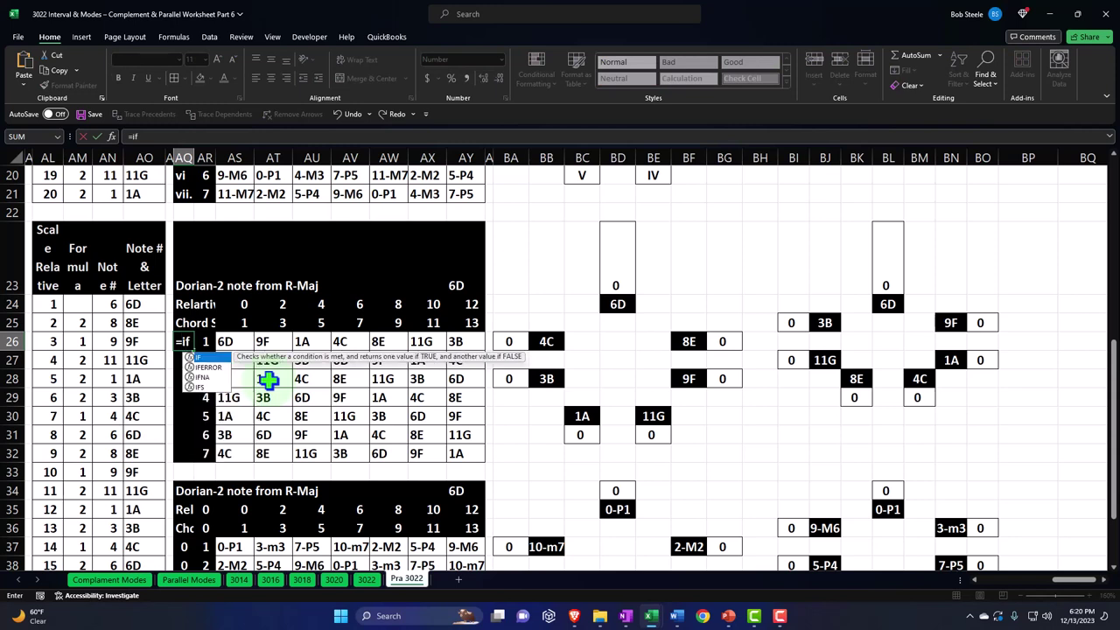
{"action": "type", "text": "("}
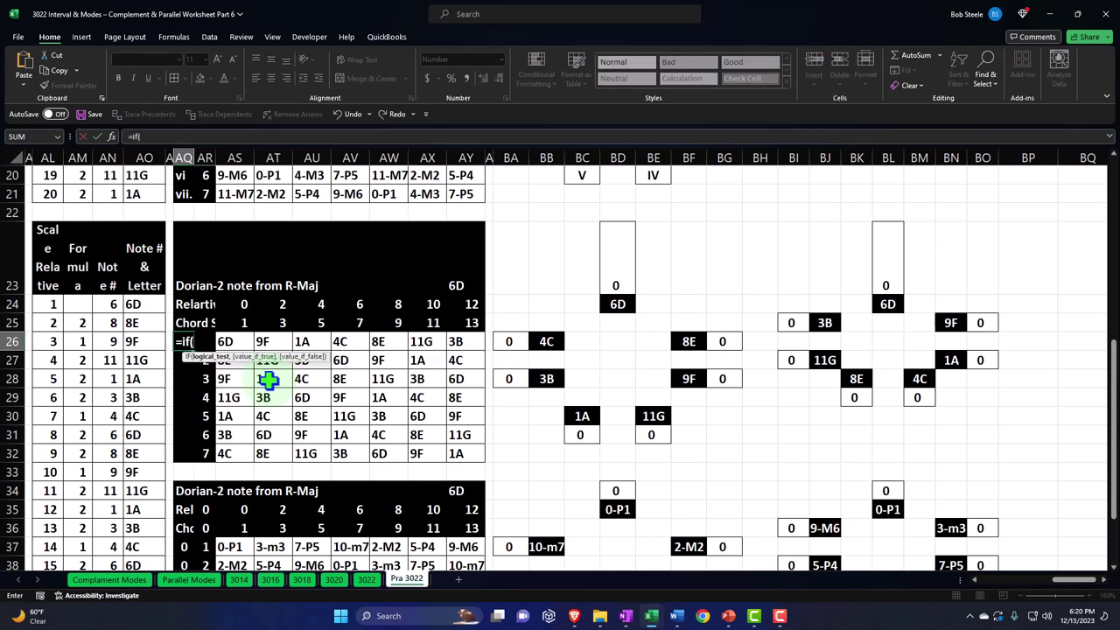
{"action": "type", "text": "o"}
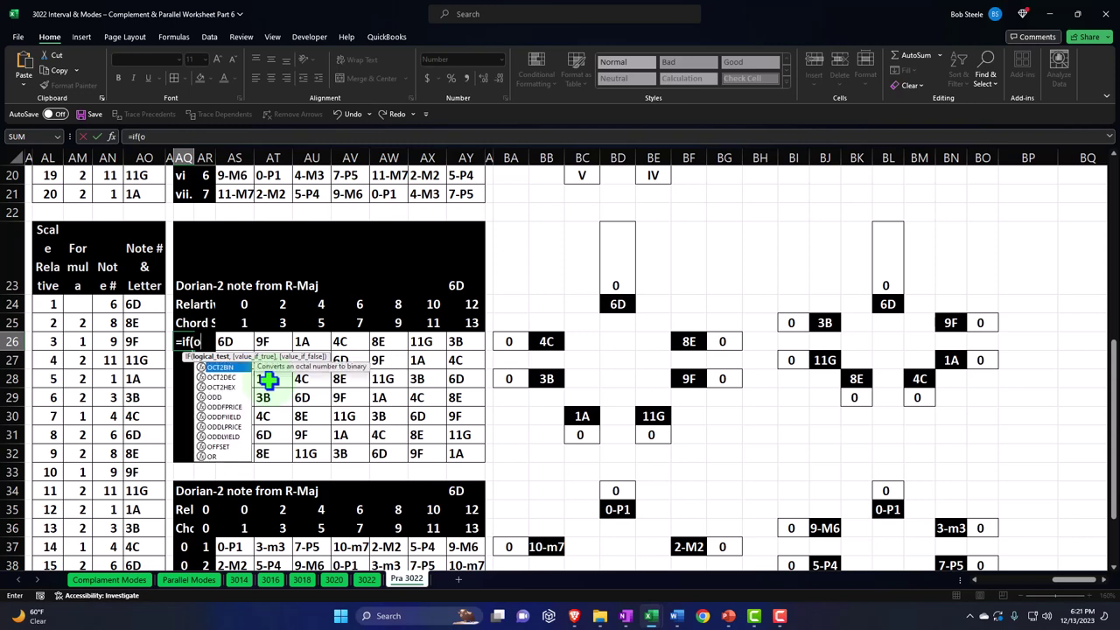
{"action": "type", "text": "r("}
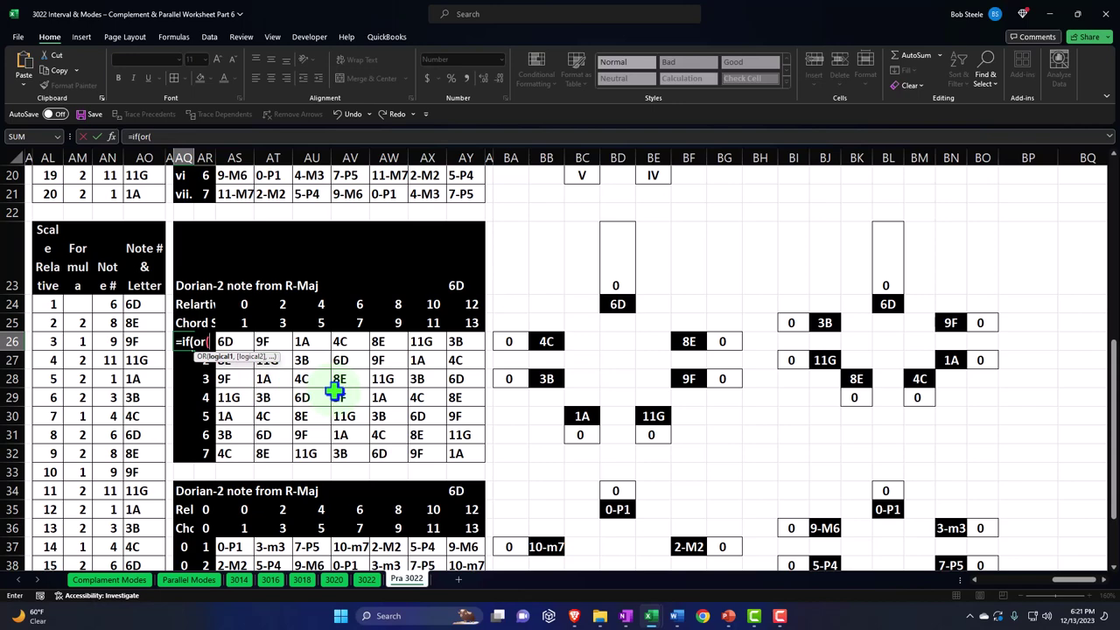
{"action": "scroll", "coordinate": [336, 391], "scroll_direction": "up", "scroll_amount": 6}
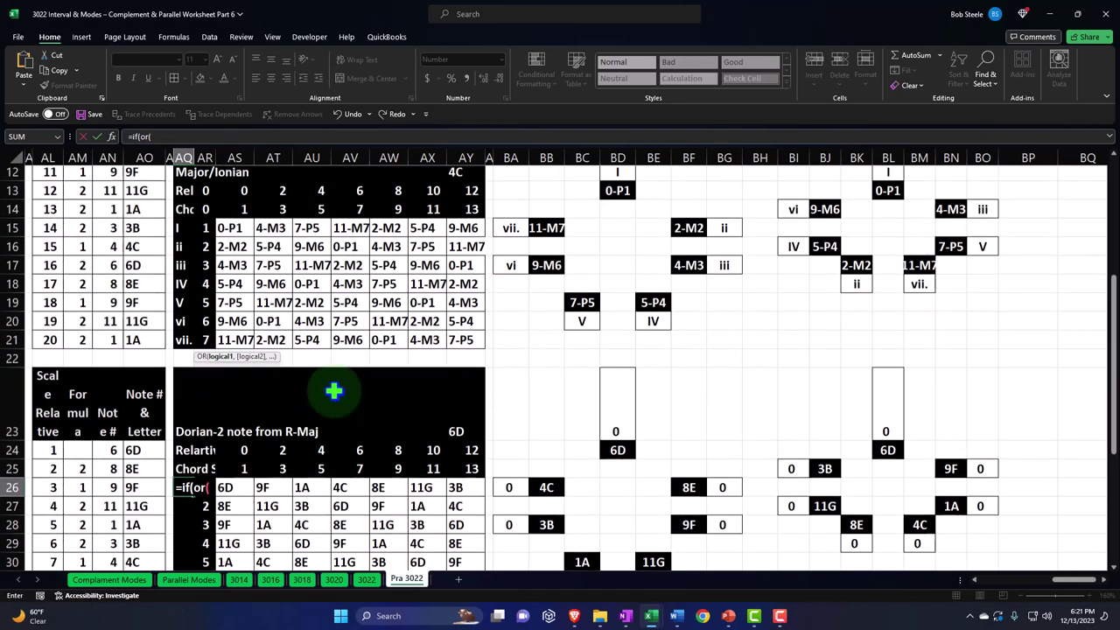
{"action": "scroll", "coordinate": [335, 391], "scroll_direction": "up", "scroll_amount": 1}
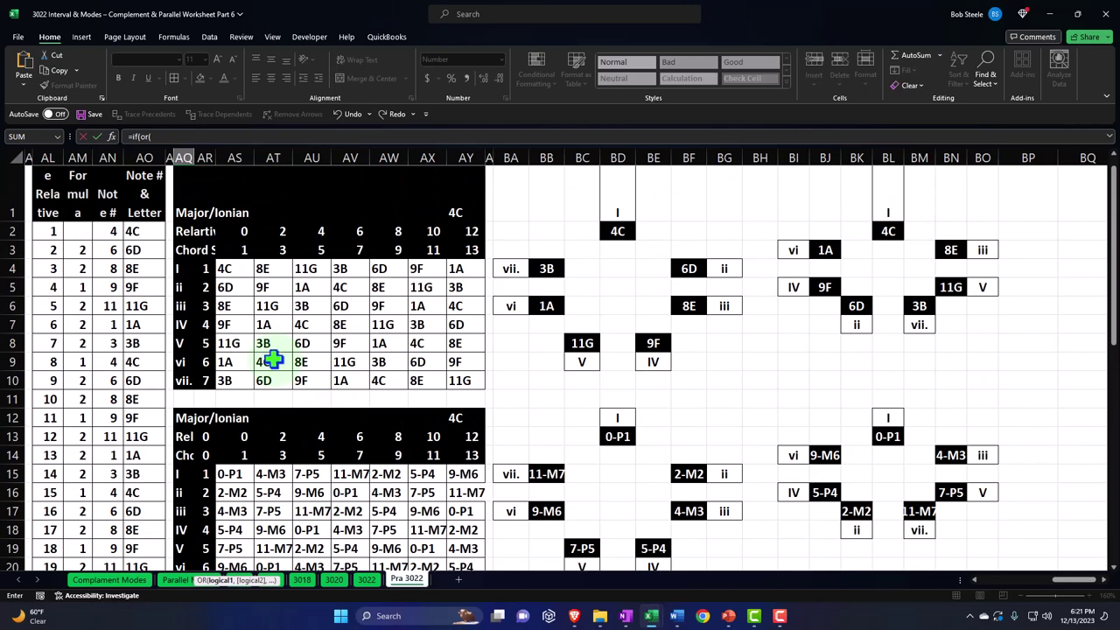
{"action": "scroll", "coordinate": [273, 359], "scroll_direction": "down", "scroll_amount": 5}
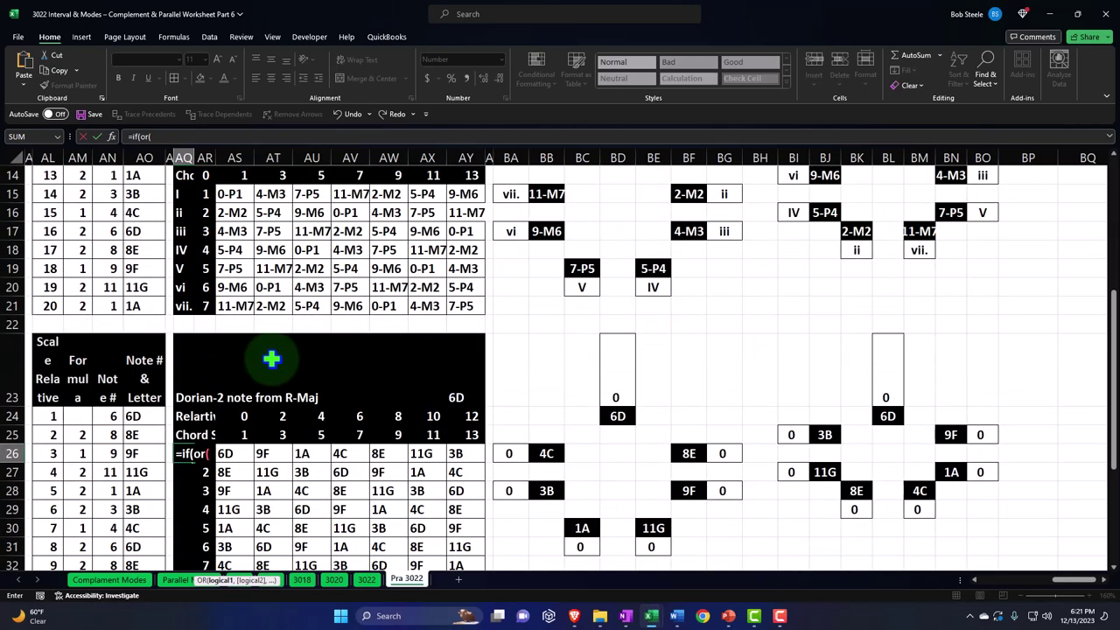
{"action": "key", "text": "Right"}
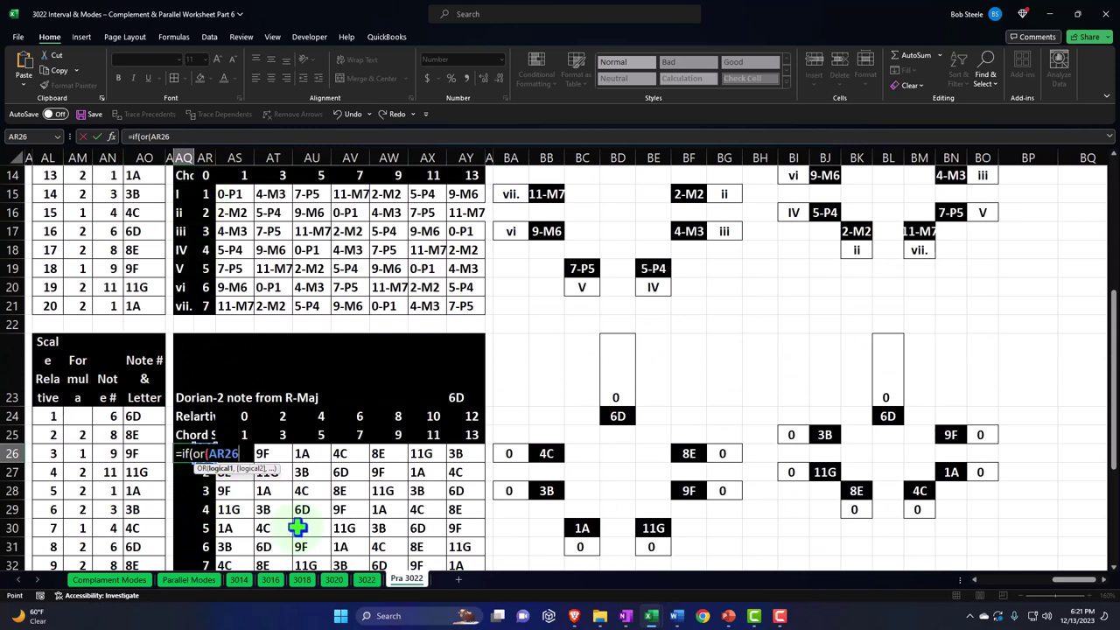
{"action": "type", "text": "="}
{"action": "scroll", "coordinate": [298, 527], "scroll_direction": "up", "scroll_amount": 5}
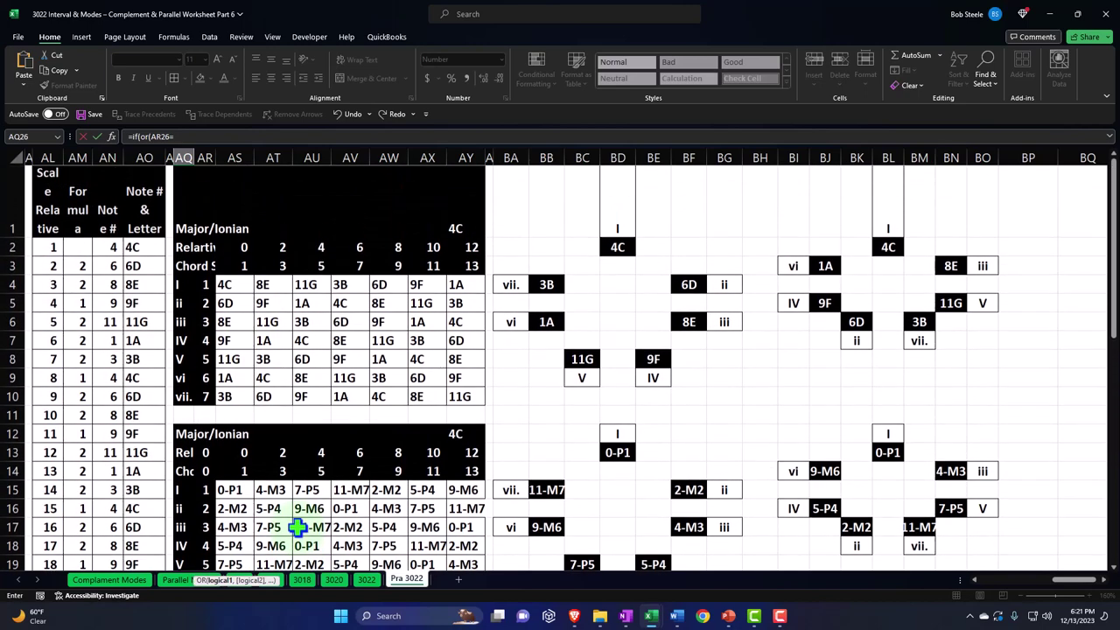
{"action": "left_click", "coordinate": [233, 285]}
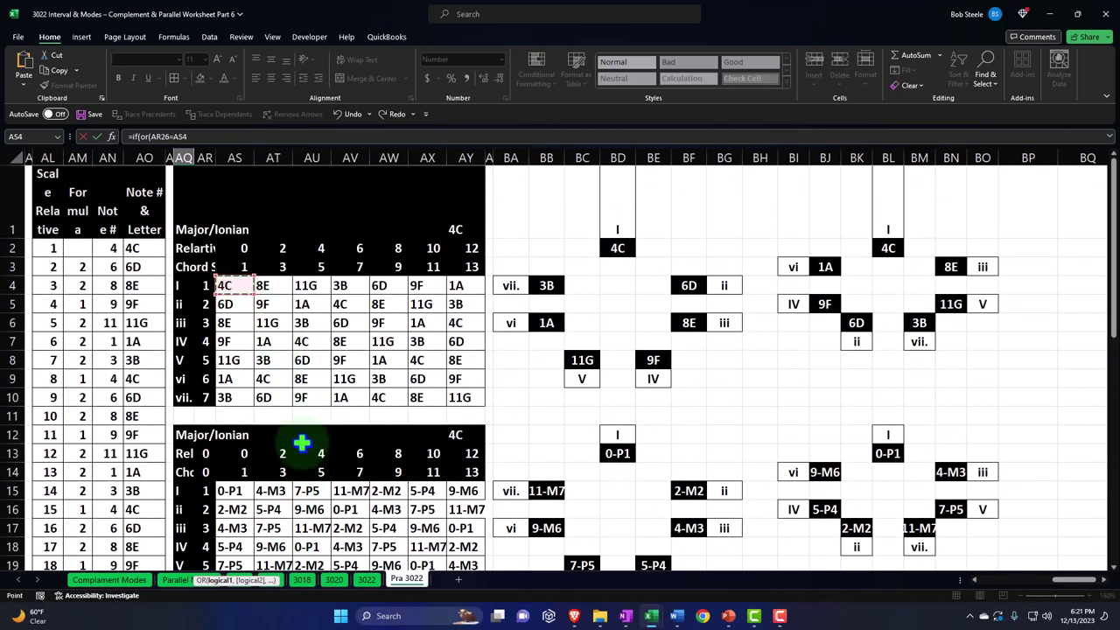
{"action": "scroll", "coordinate": [301, 442], "scroll_direction": "down", "scroll_amount": 3}
{"action": "scroll", "coordinate": [302, 446], "scroll_direction": "down", "scroll_amount": 1}
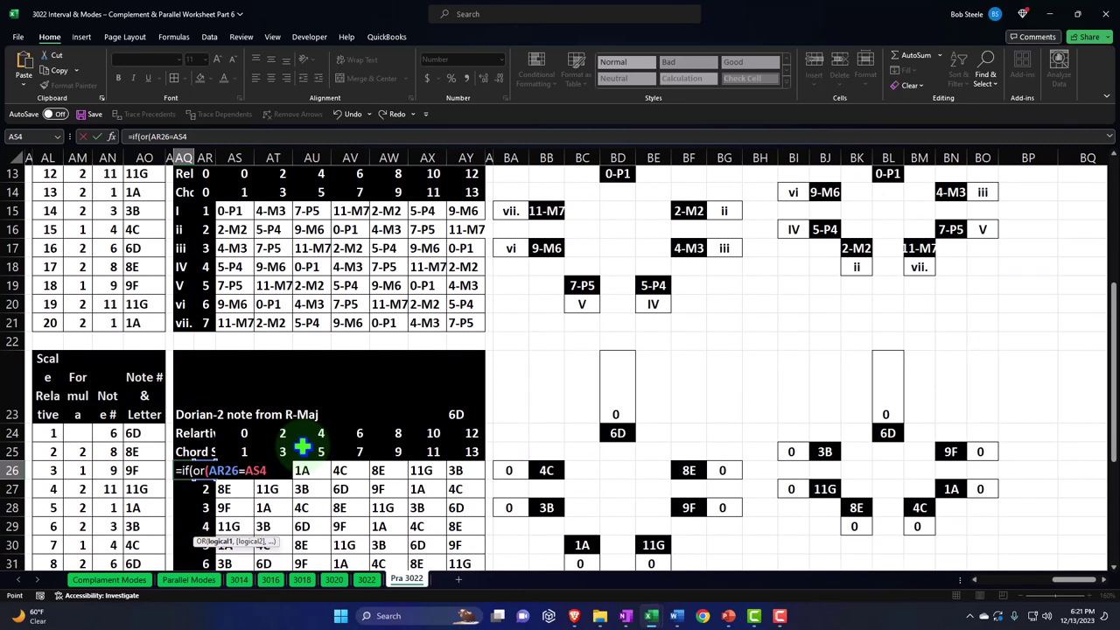
{"action": "type", "text": ","}
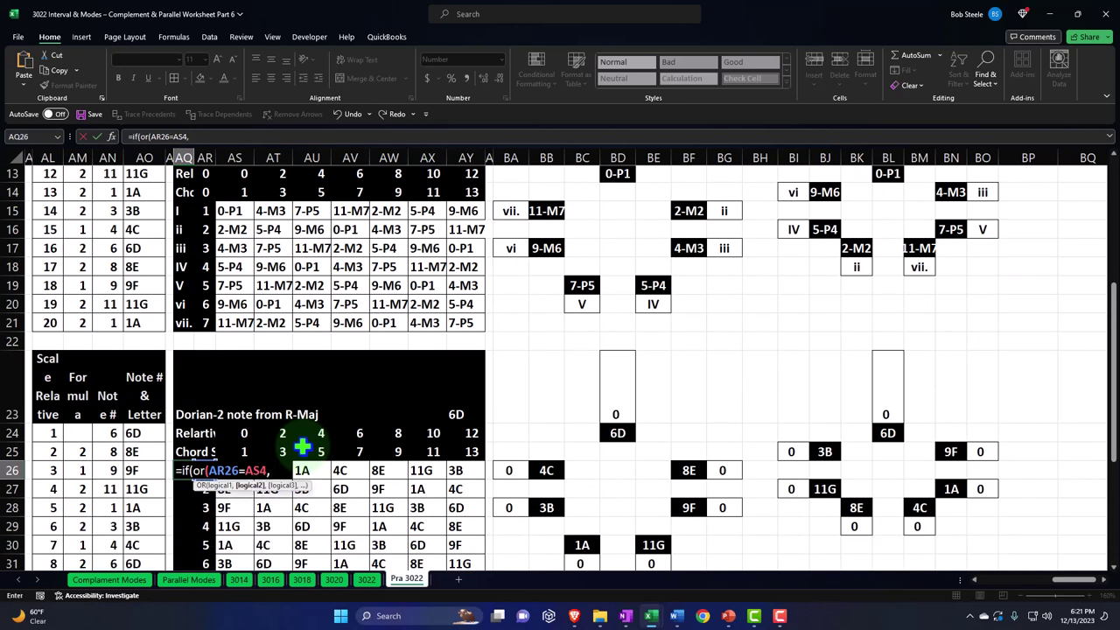
{"action": "key", "text": "Right"}
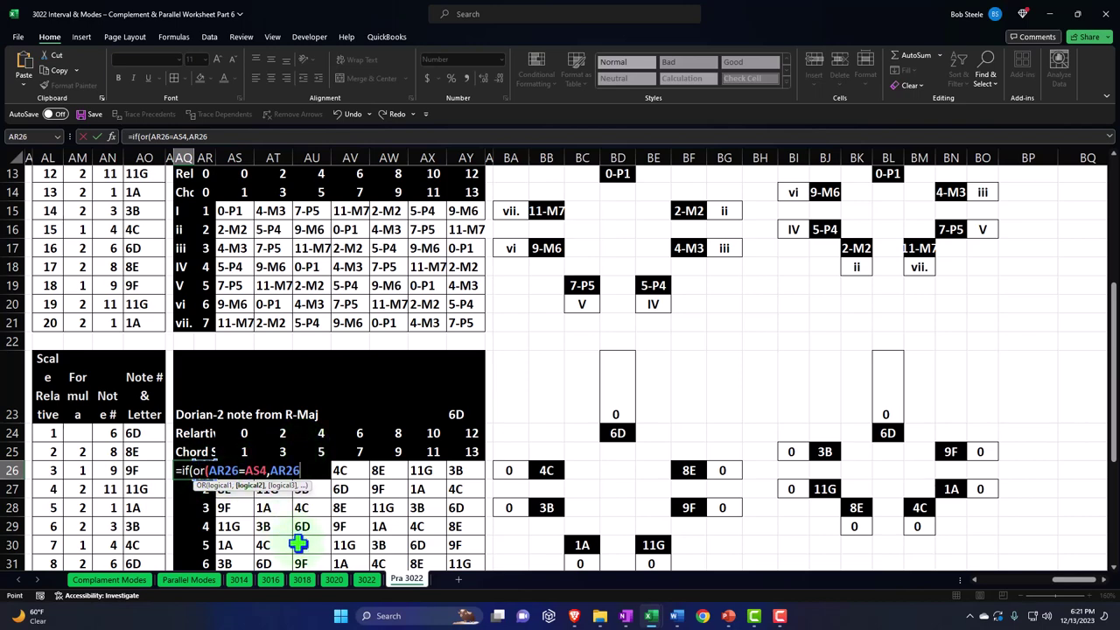
{"action": "type", "text": "="}
{"action": "scroll", "coordinate": [311, 516], "scroll_direction": "up", "scroll_amount": 4}
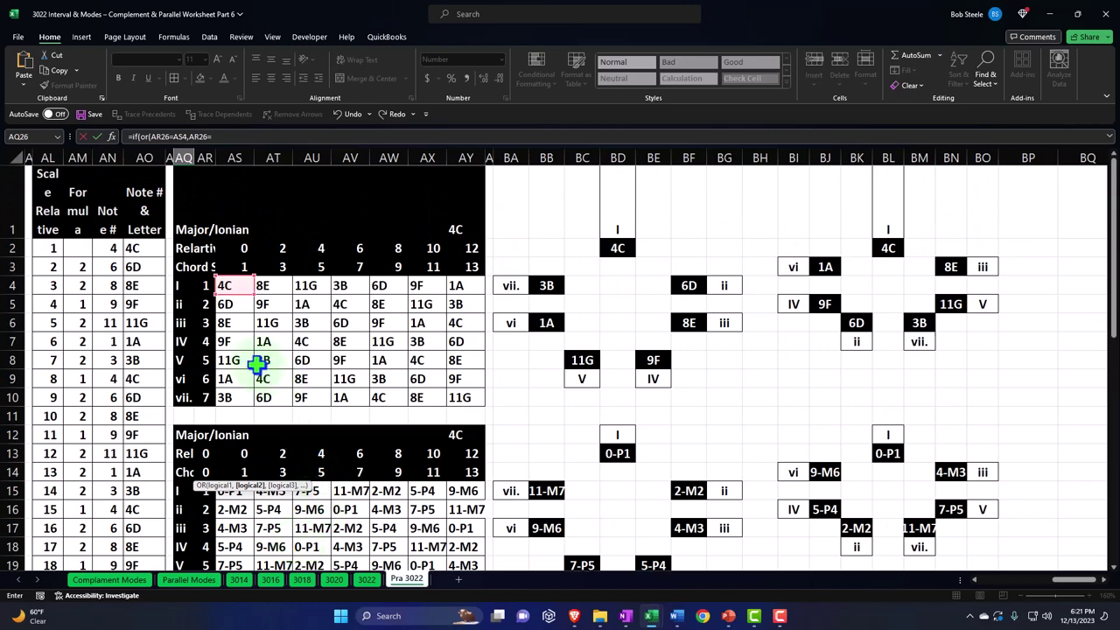
{"action": "scroll", "coordinate": [283, 394], "scroll_direction": "down", "scroll_amount": 5}
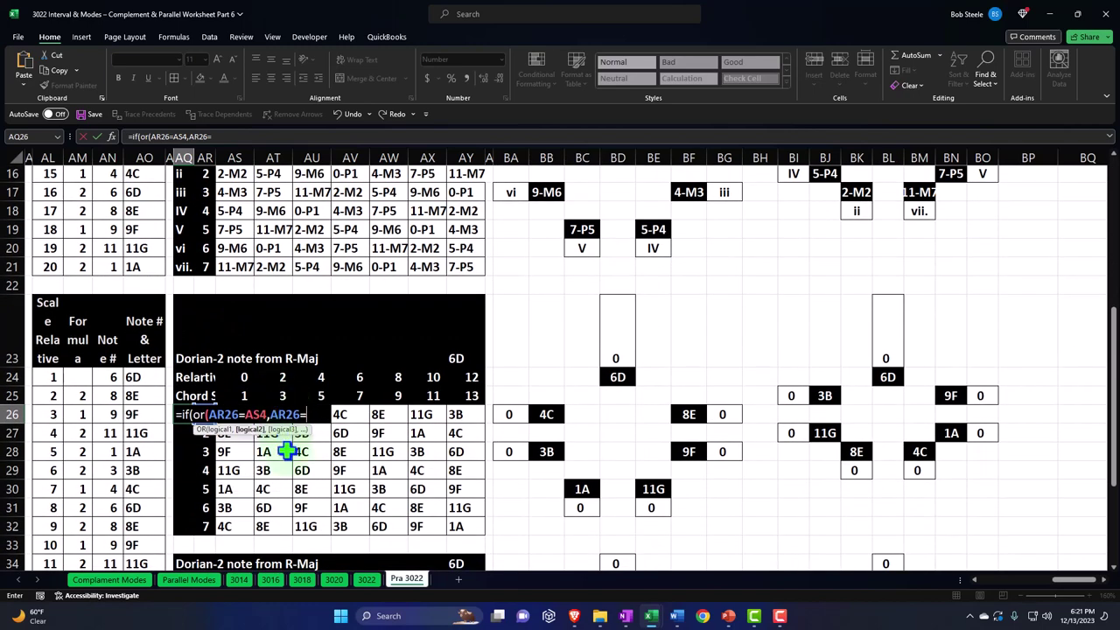
{"action": "key", "text": "BackSpace"}
{"action": "key", "text": "BackSpace"}
{"action": "key", "text": "BackSpace"}
{"action": "key", "text": "BackSpace"}
{"action": "key", "text": "BackSpace"}
{"action": "key", "text": "BackSpace"}
{"action": "key", "text": "BackSpace"}
{"action": "key", "text": "BackSpace"}
{"action": "key", "text": "BackSpace"}
{"action": "key", "text": "BackSpace"}
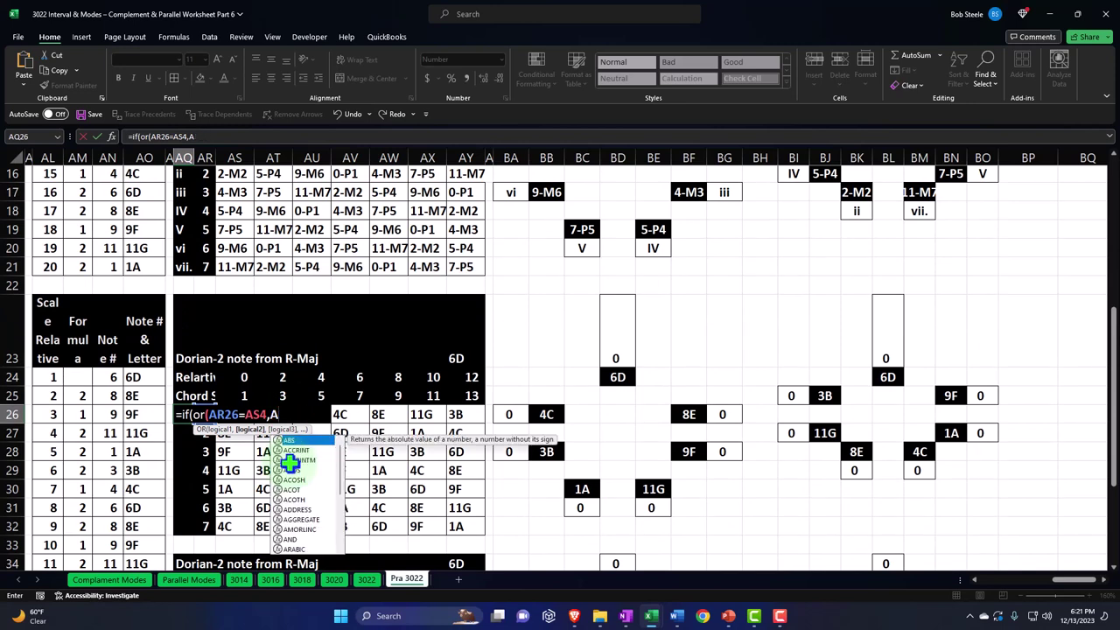
{"action": "key", "text": "BackSpace"}
{"action": "key", "text": "BackSpace"}
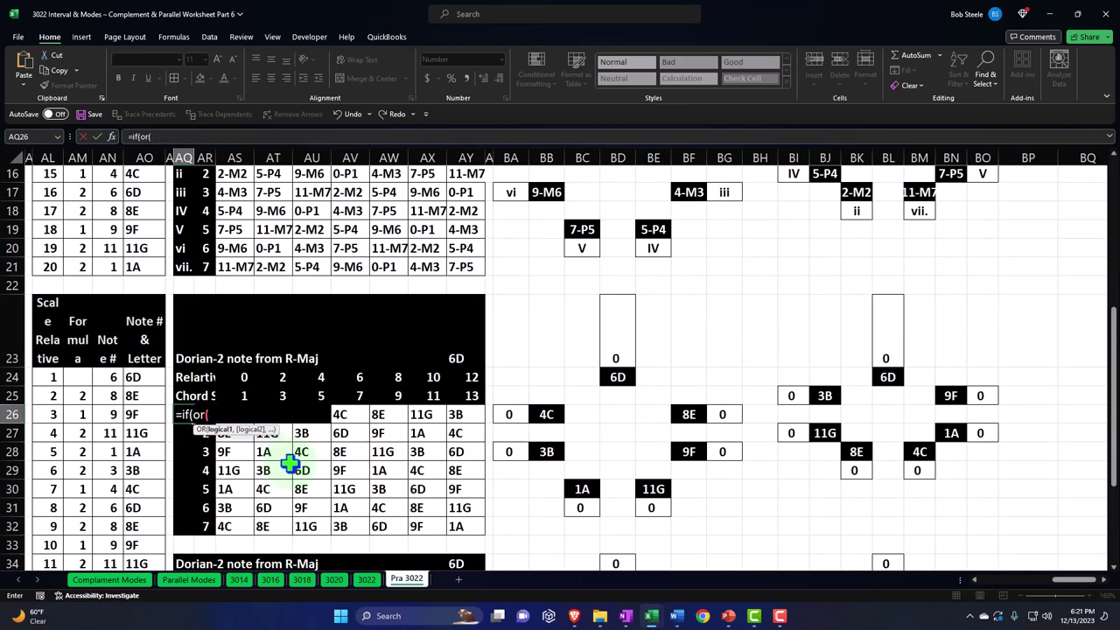
Step: Enter AS26=AS4 as the first OR condition, comparing the Dorian root with the major table's I note
{"action": "key", "text": "Right"}
{"action": "key", "text": "Right"}
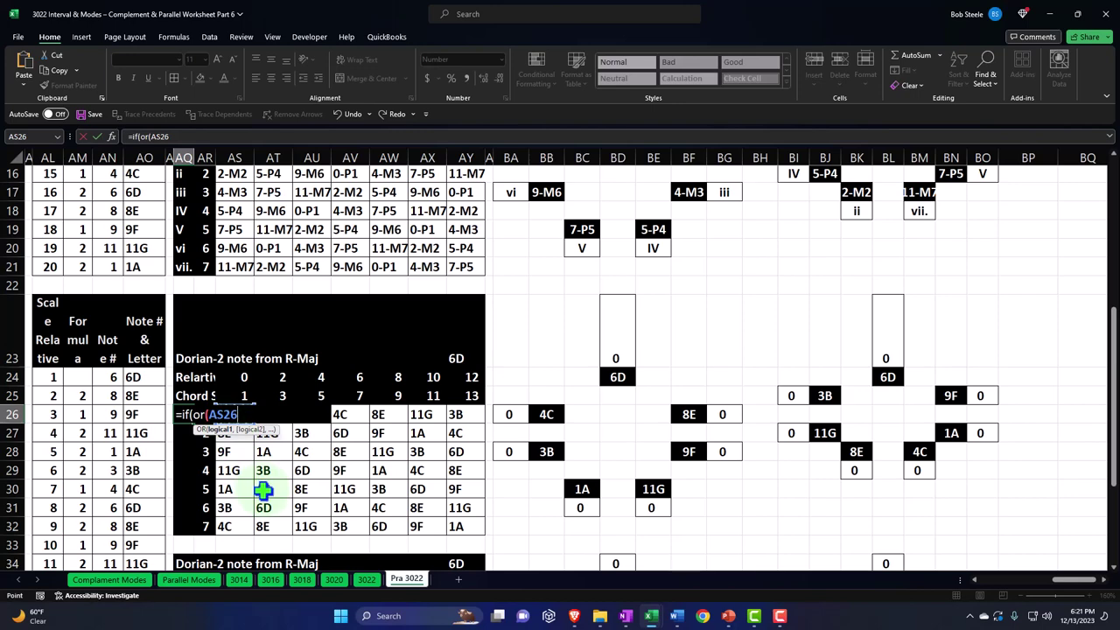
{"action": "type", "text": "="}
{"action": "scroll", "coordinate": [263, 489], "scroll_direction": "up", "scroll_amount": 5}
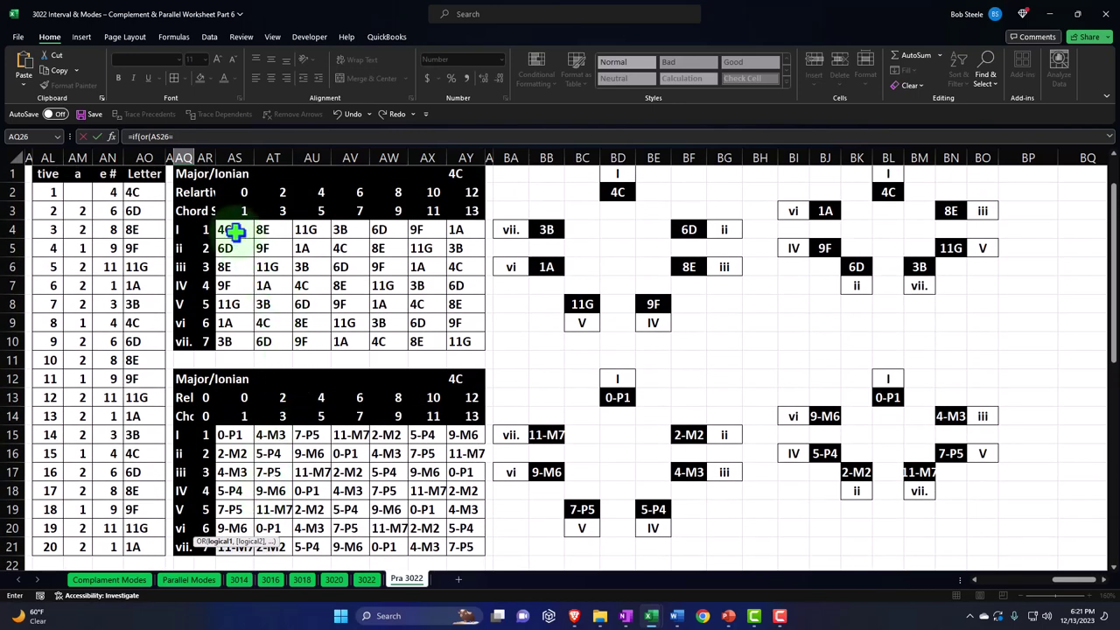
{"action": "left_click", "coordinate": [234, 230]}
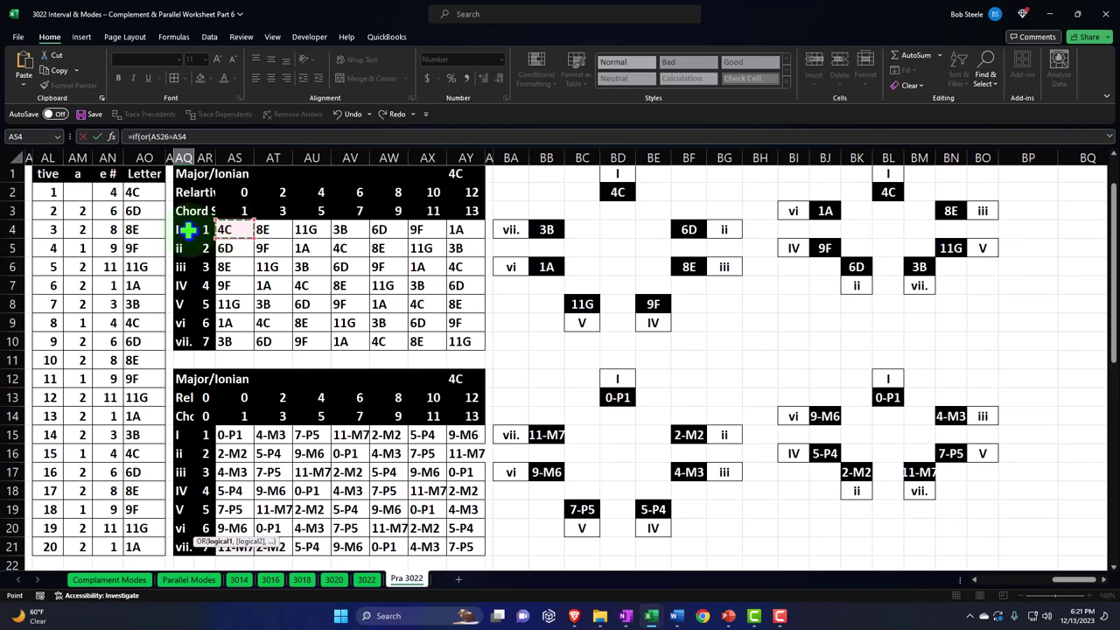
{"action": "scroll", "coordinate": [263, 328], "scroll_direction": "down", "scroll_amount": 2}
{"action": "scroll", "coordinate": [264, 328], "scroll_direction": "down", "scroll_amount": 2}
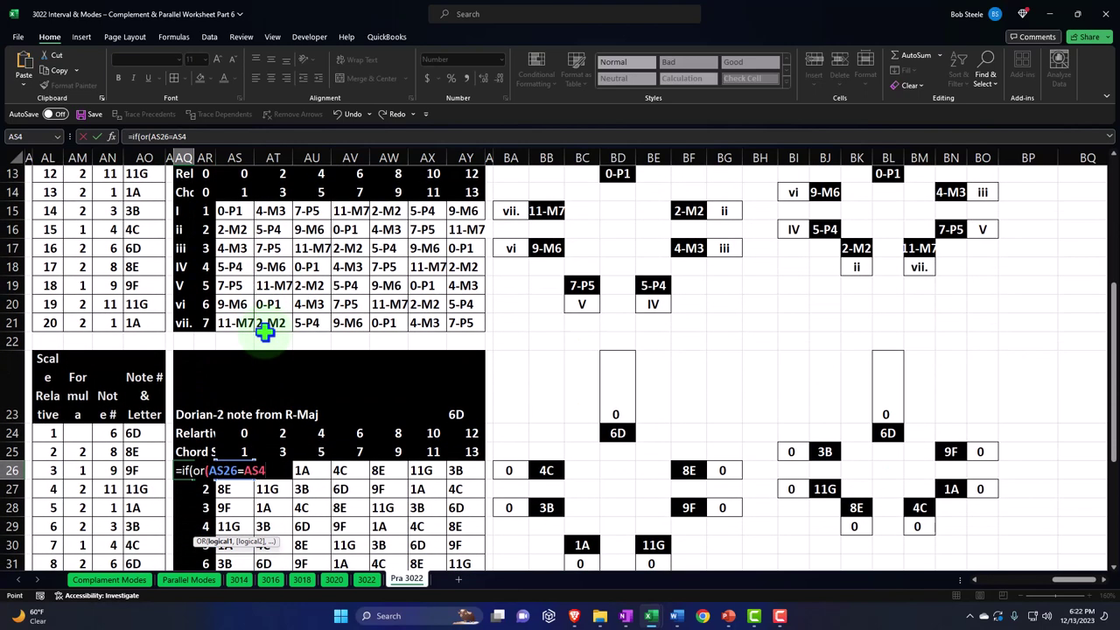
Step: Add AS26=AS7 as the second OR condition, comparing the Dorian root with the major table's IV note
{"action": "type", "text": ","}
{"action": "key", "text": "Right"}
{"action": "key", "text": "Right"}
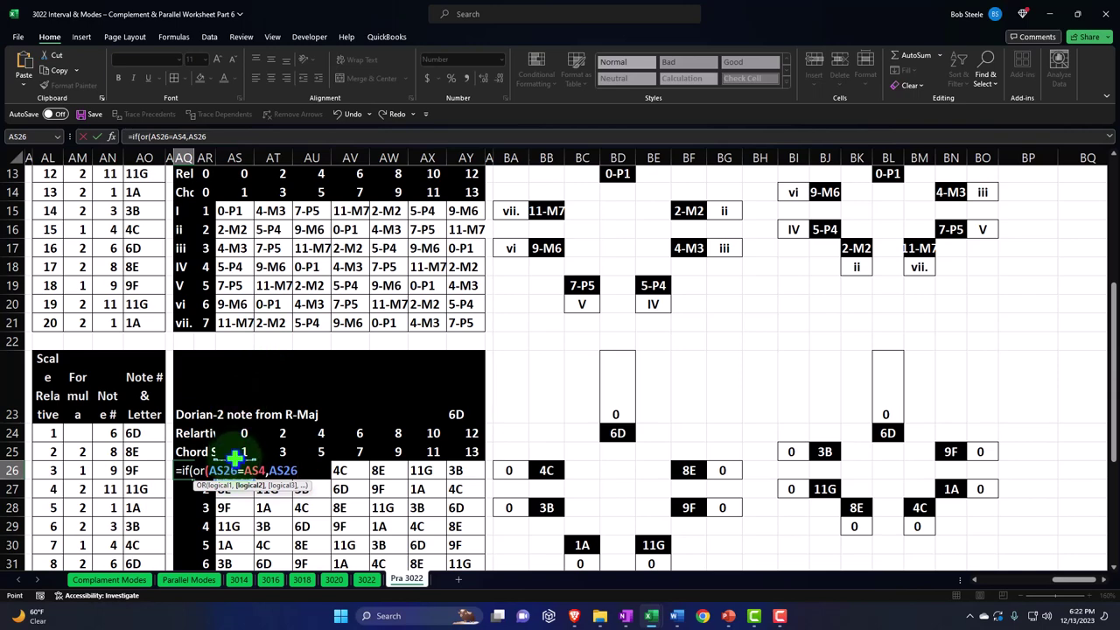
{"action": "type", "text": "="}
{"action": "scroll", "coordinate": [236, 457], "scroll_direction": "up", "scroll_amount": 5}
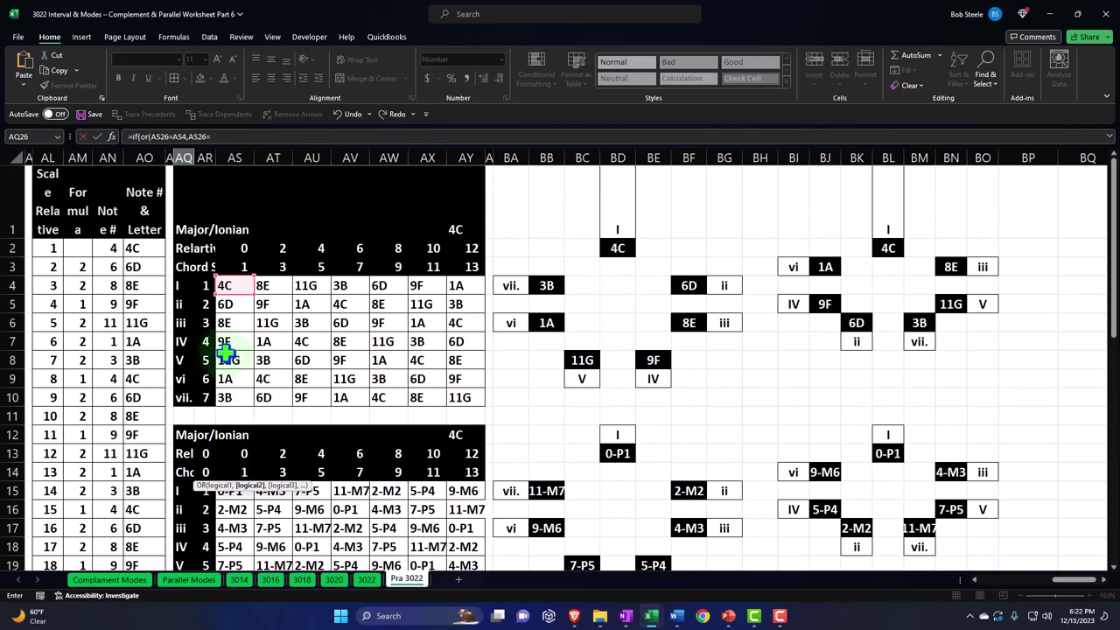
{"action": "left_click", "coordinate": [225, 341]}
{"action": "scroll", "coordinate": [241, 371], "scroll_direction": "down", "scroll_amount": 3}
{"action": "scroll", "coordinate": [241, 371], "scroll_direction": "down", "scroll_amount": 2}
Step: Add AS26=AS8, the major table's V note, as the third OR condition and close the OR test
{"action": "type", "text": ","}
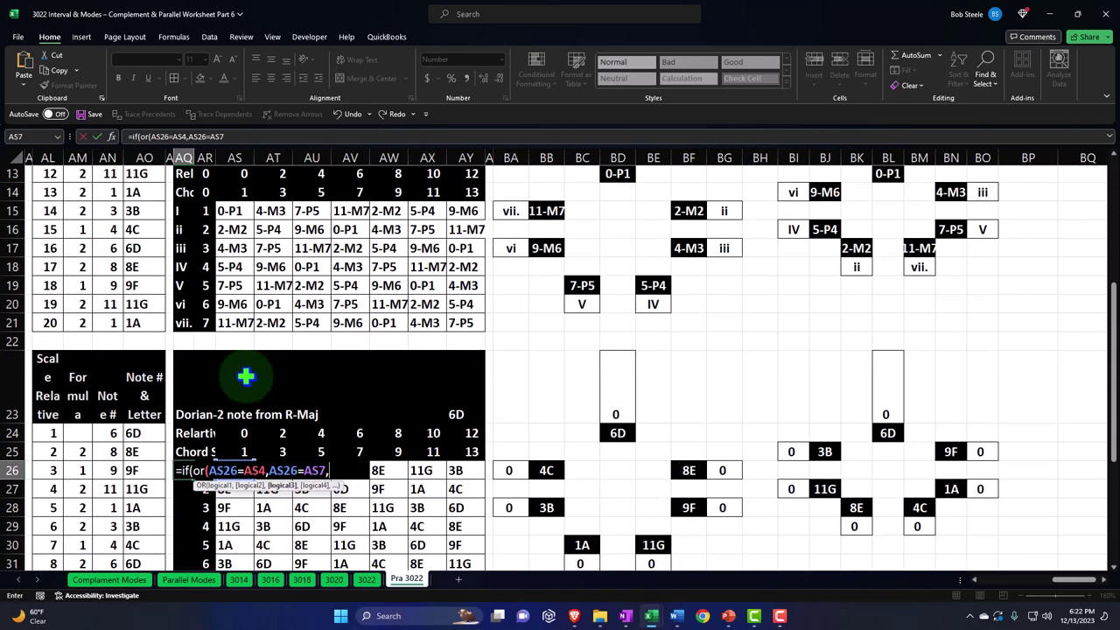
{"action": "type", "text": "AS26"}
{"action": "left_click", "coordinate": [253, 472]}
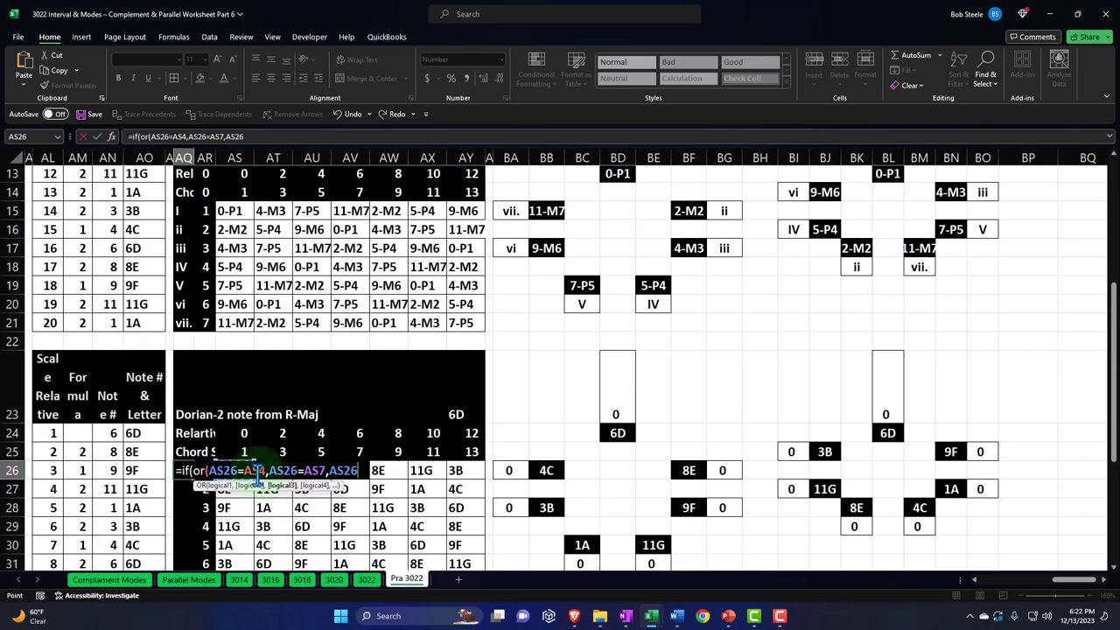
{"action": "type", "text": "="}
{"action": "scroll", "coordinate": [255, 470], "scroll_direction": "up", "scroll_amount": 4}
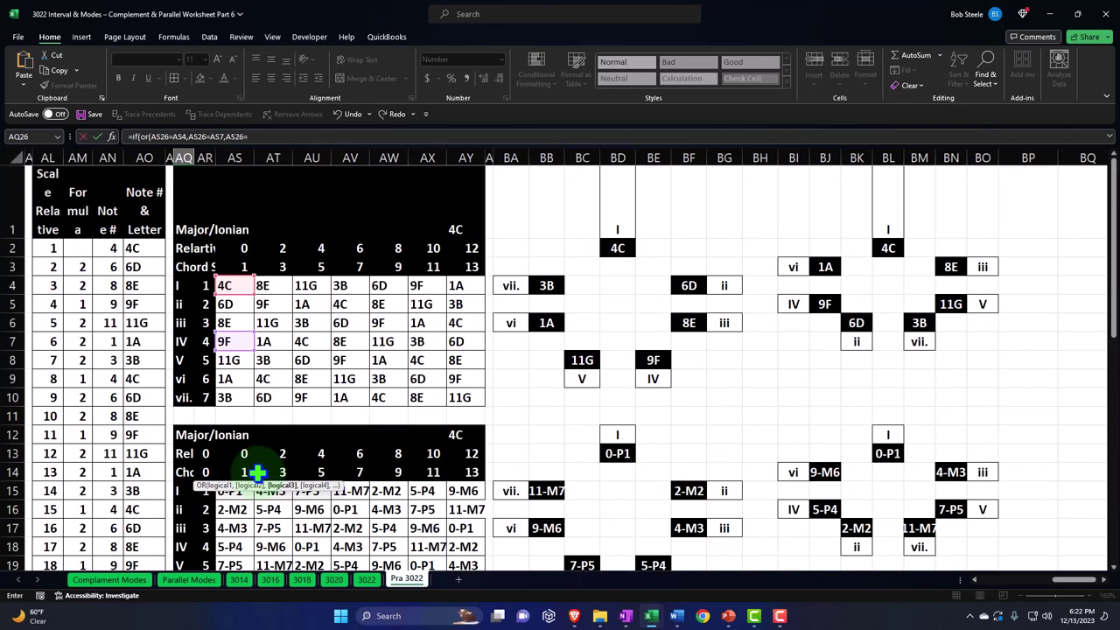
{"action": "left_click", "coordinate": [228, 359]}
{"action": "scroll", "coordinate": [280, 433], "scroll_direction": "down", "scroll_amount": 1}
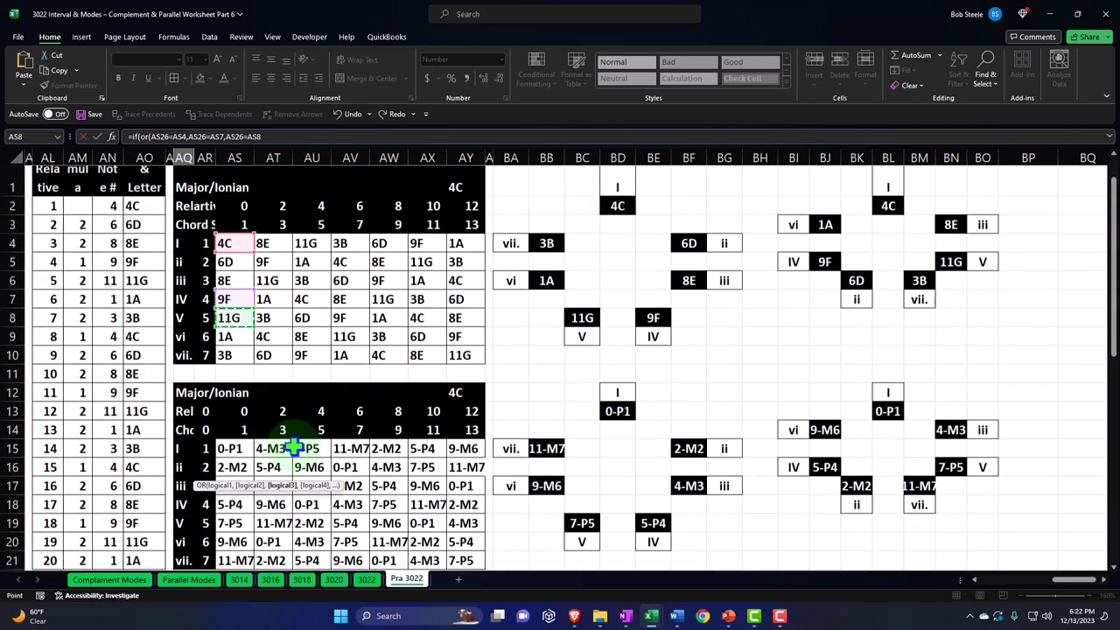
{"action": "scroll", "coordinate": [295, 449], "scroll_direction": "down", "scroll_amount": 4}
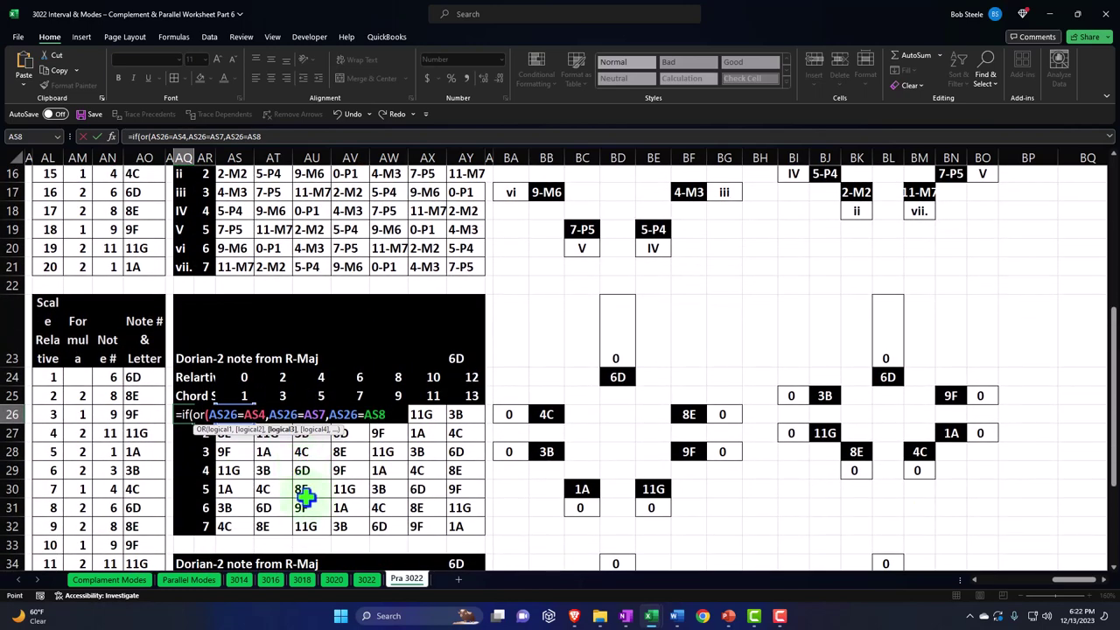
{"action": "type", "text": ")"}
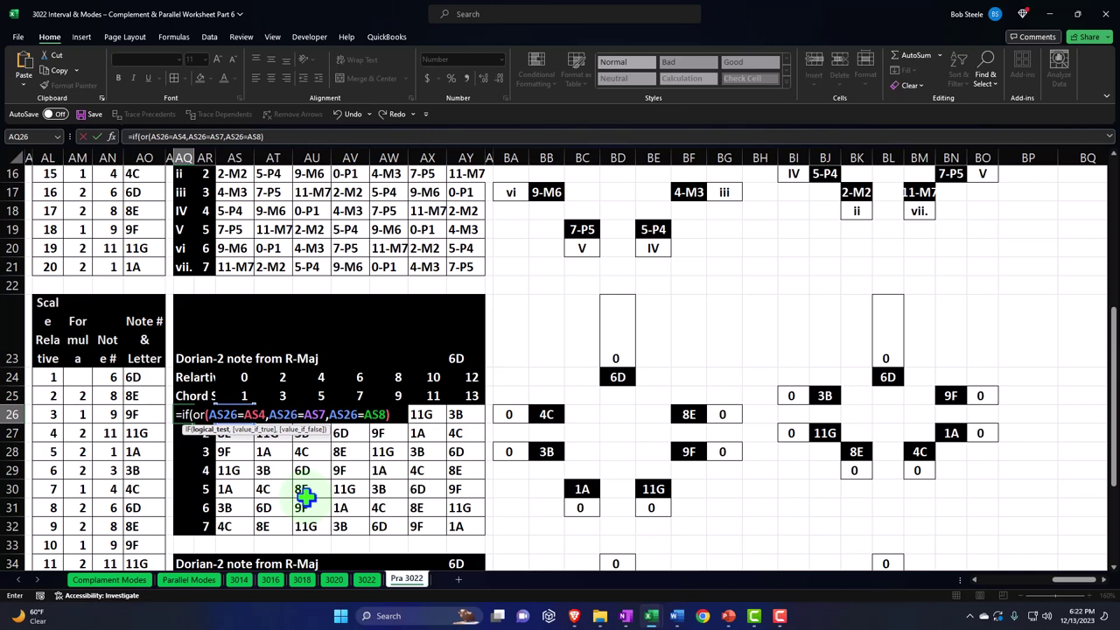
Step: Add ROMAN(AR26) as the IF formula's value-if-true, giving an uppercase Roman numeral from the degree number
{"action": "type", "text": ","}
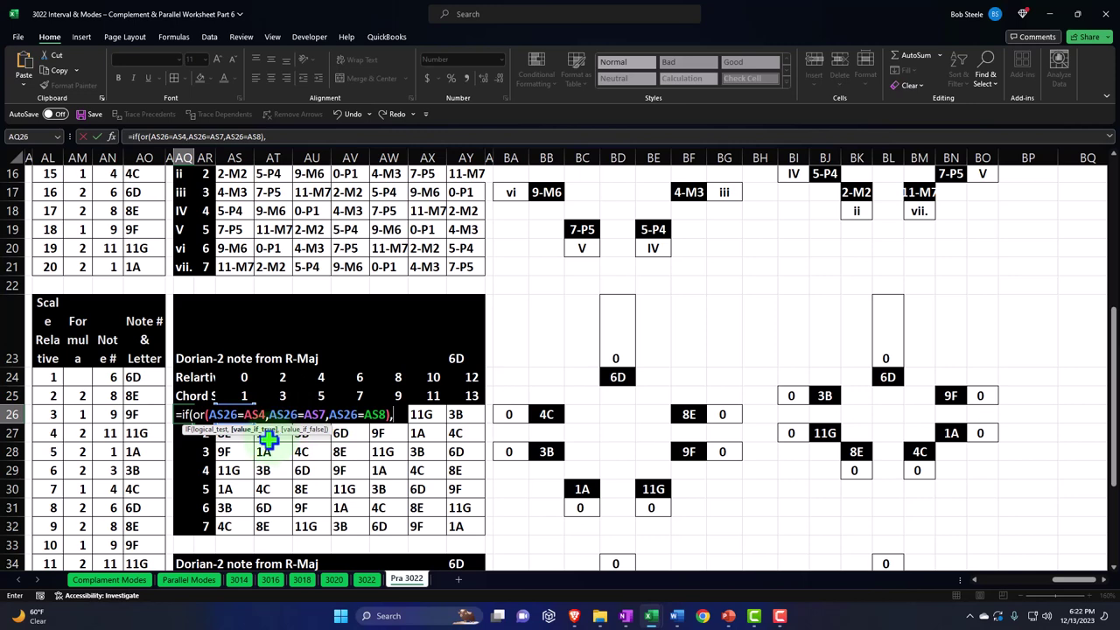
{"action": "type", "text": "Roma"}
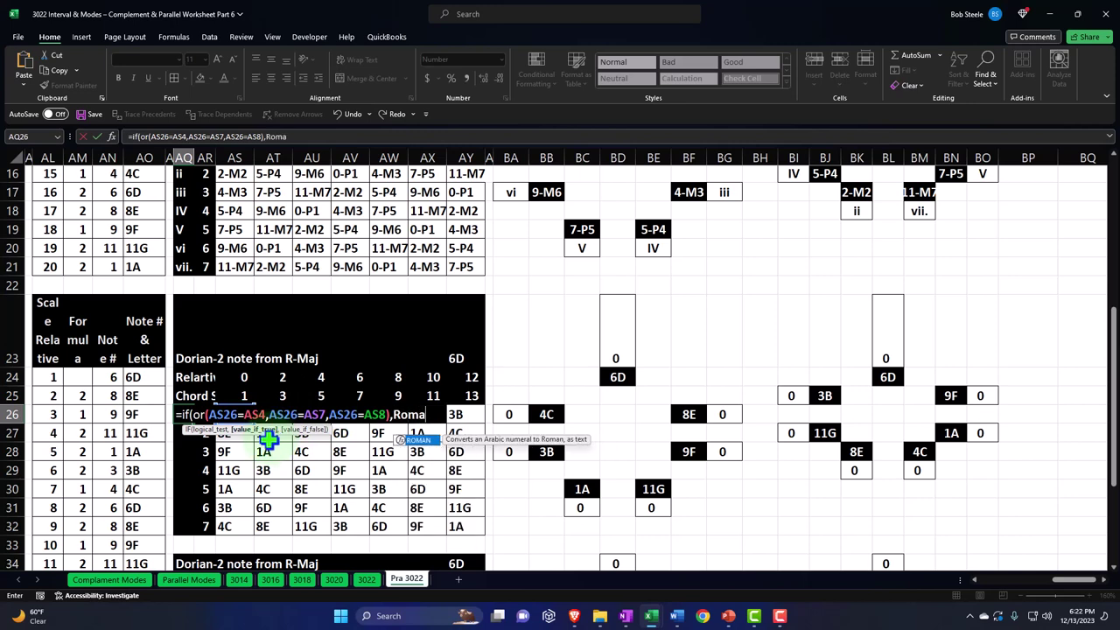
{"action": "key", "text": "Tab"}
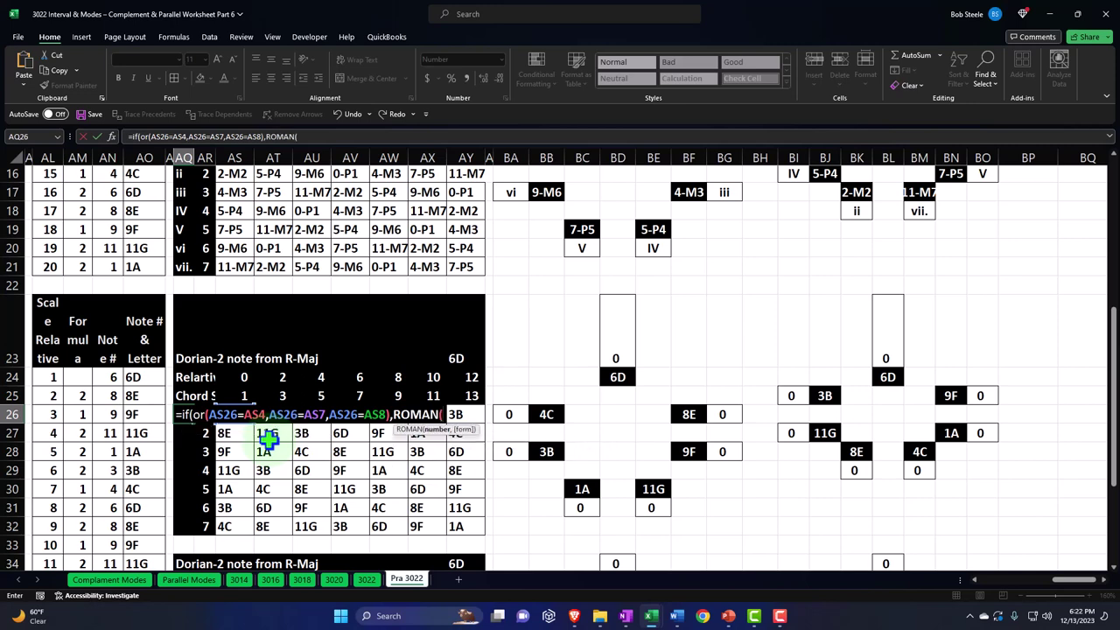
{"action": "left_click", "coordinate": [205, 415]}
{"action": "scroll", "coordinate": [204, 232], "scroll_direction": "up", "scroll_amount": 1}
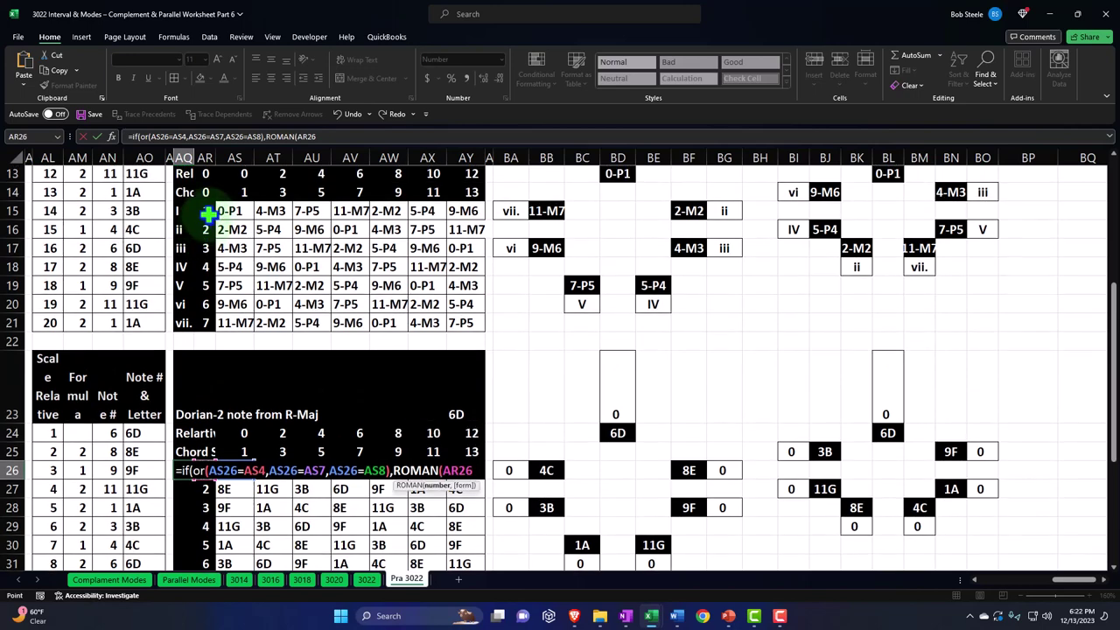
{"action": "scroll", "coordinate": [223, 328], "scroll_direction": "down", "scroll_amount": 1}
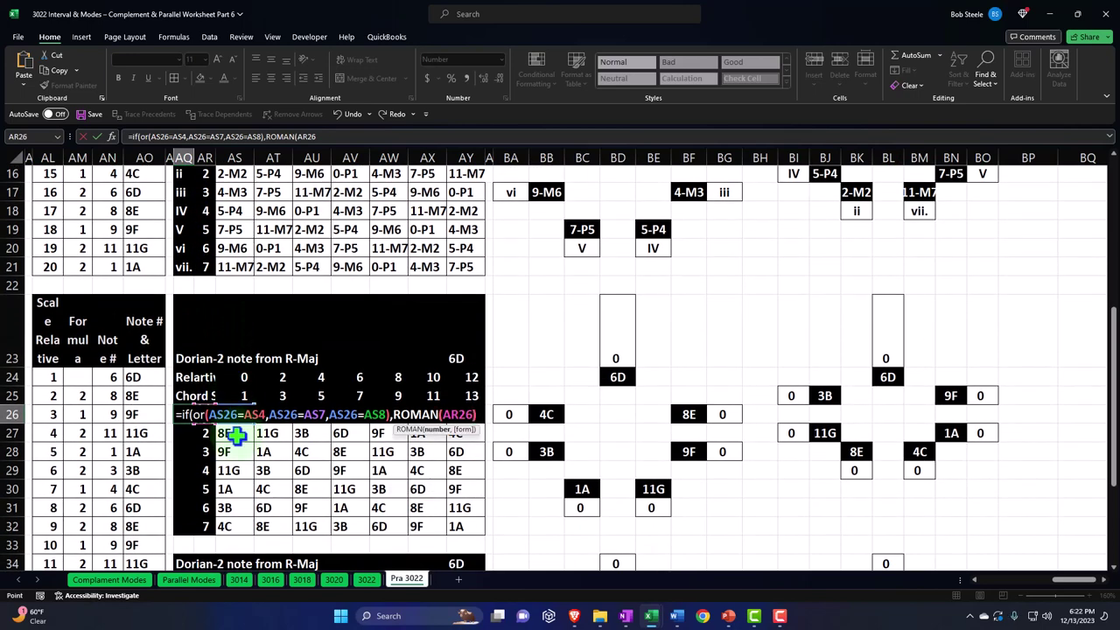
{"action": "type", "text": ")"}
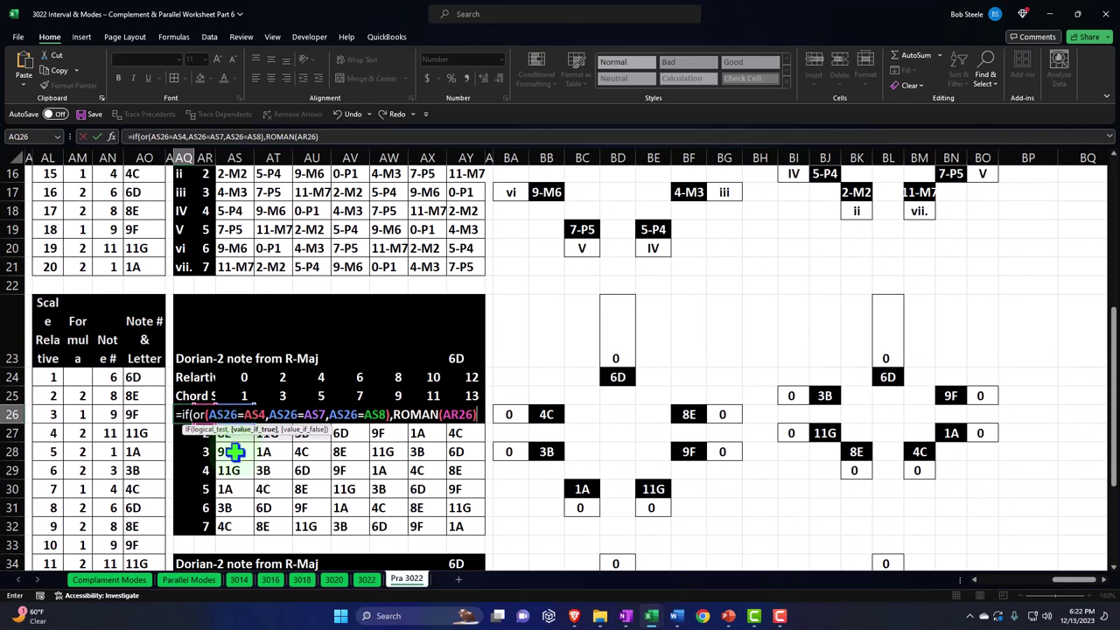
Step: Add LOWER(ROMAN(AR26)) as the value-if-false and enter the completed IF formula in AQ26
{"action": "scroll", "coordinate": [232, 451], "scroll_direction": "up", "scroll_amount": 5}
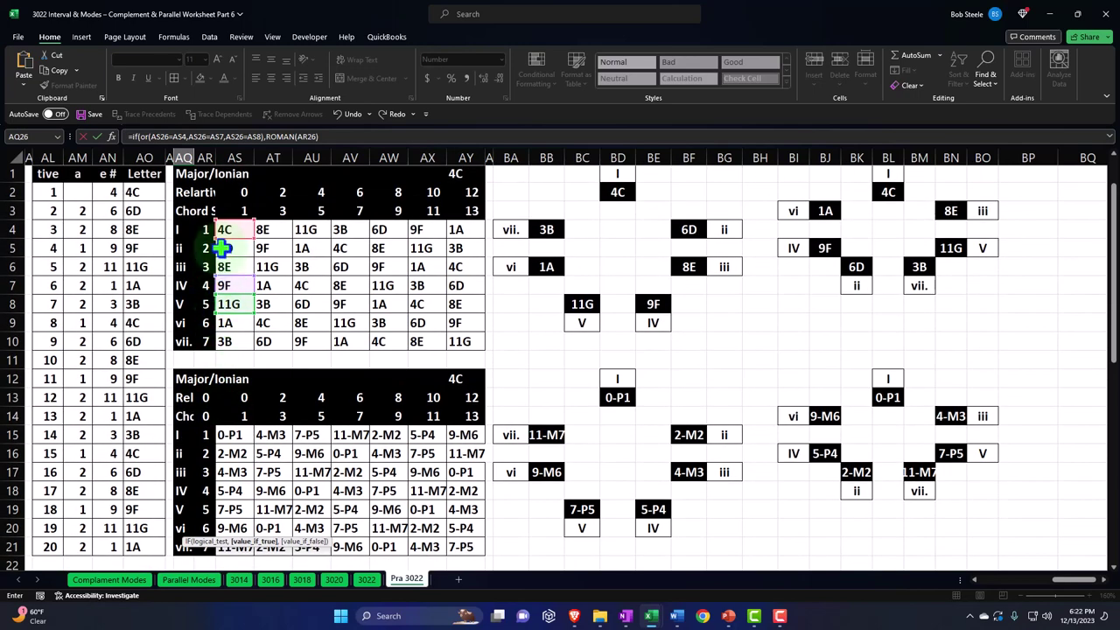
{"action": "scroll", "coordinate": [230, 315], "scroll_direction": "down", "scroll_amount": 5}
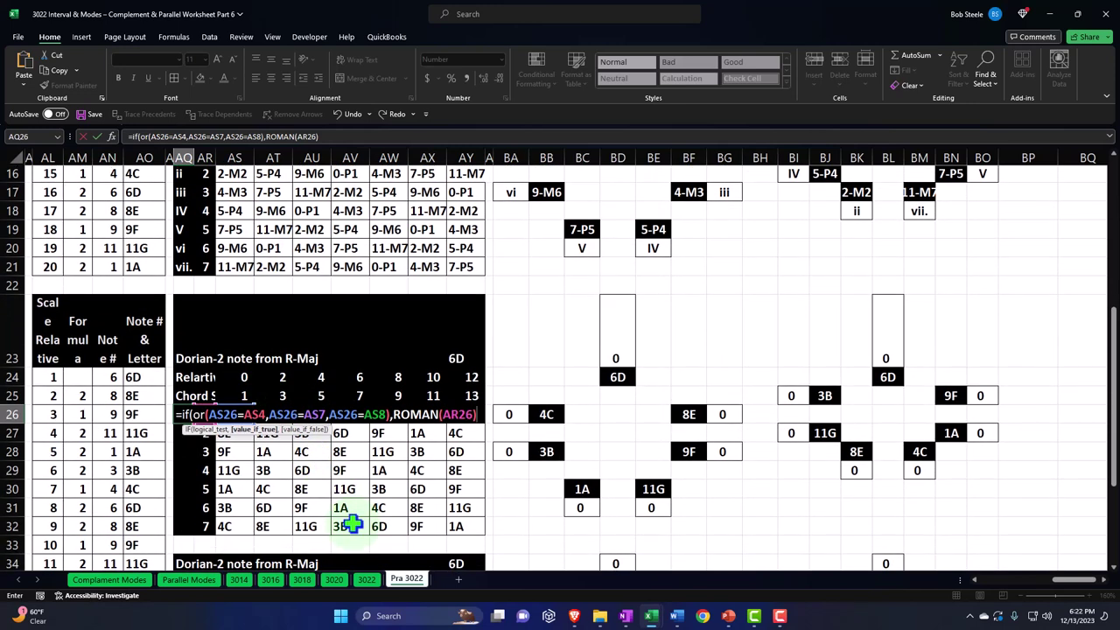
{"action": "type", "text": ","}
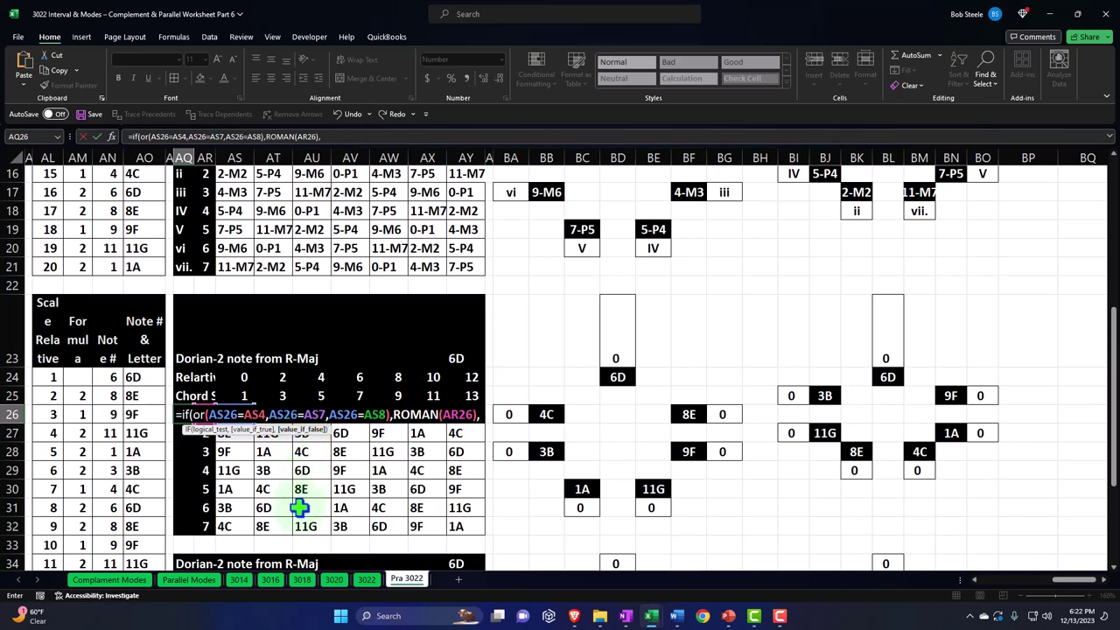
{"action": "type", "text": "lower"}
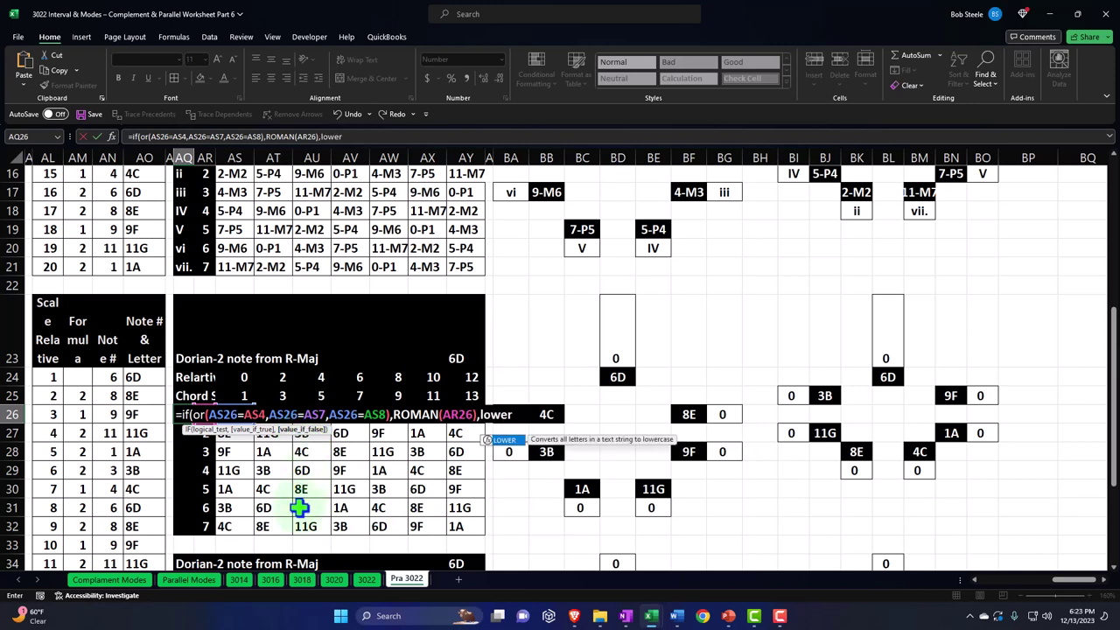
{"action": "key", "text": "Tab"}
{"action": "type", "text": "roma"}
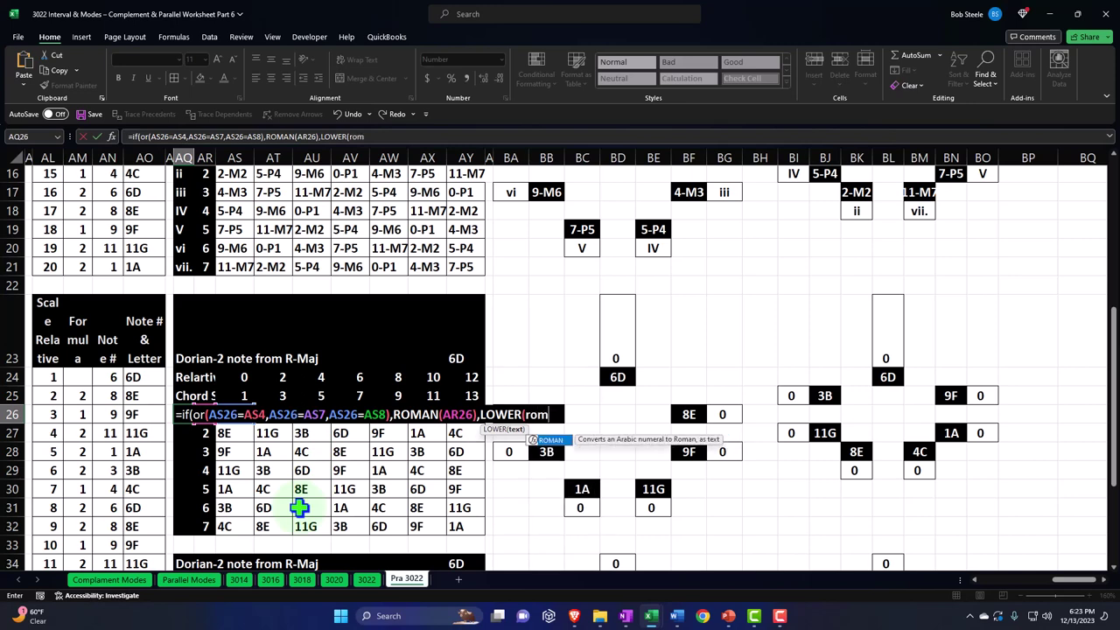
{"action": "key", "text": "Tab"}
{"action": "key", "text": "Right"}
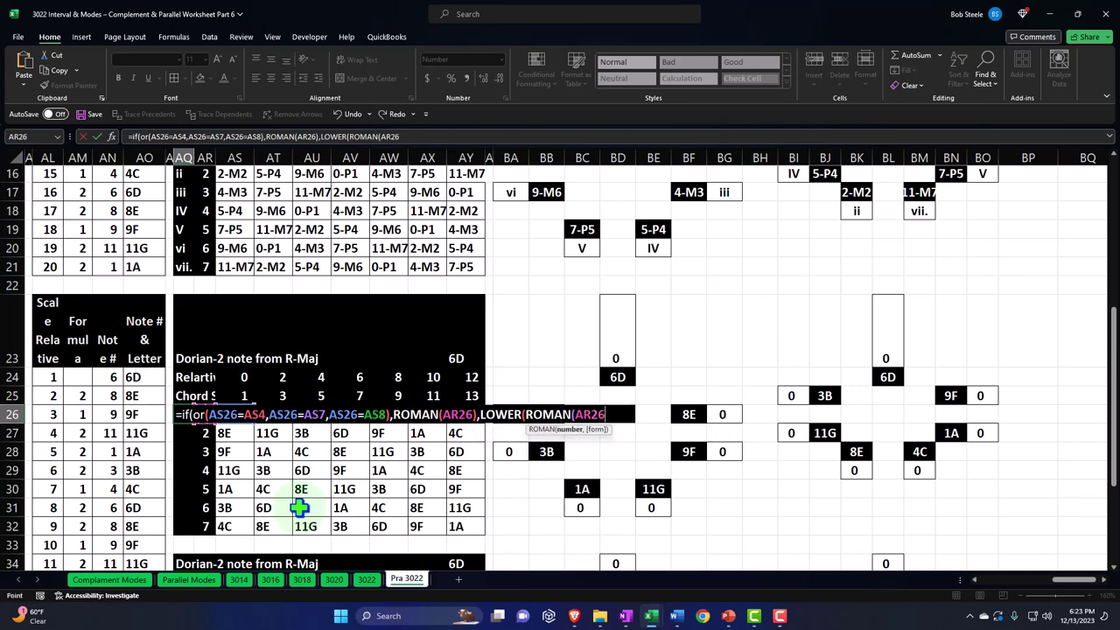
{"action": "type", "text": "))"}
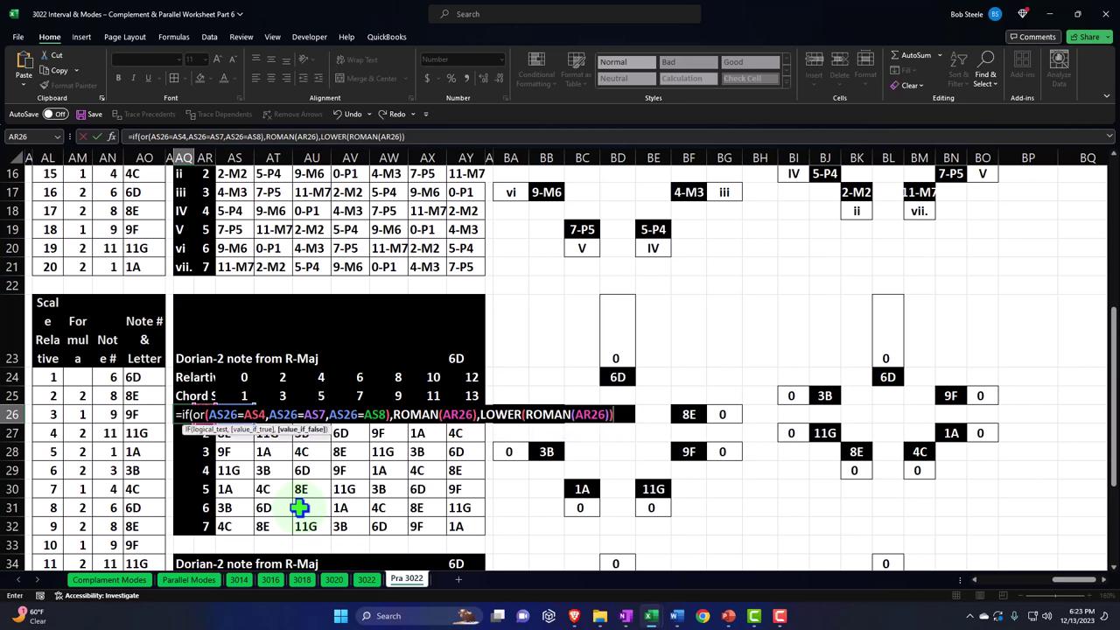
{"action": "key", "text": "Return"}
{"action": "key", "text": "Return"}
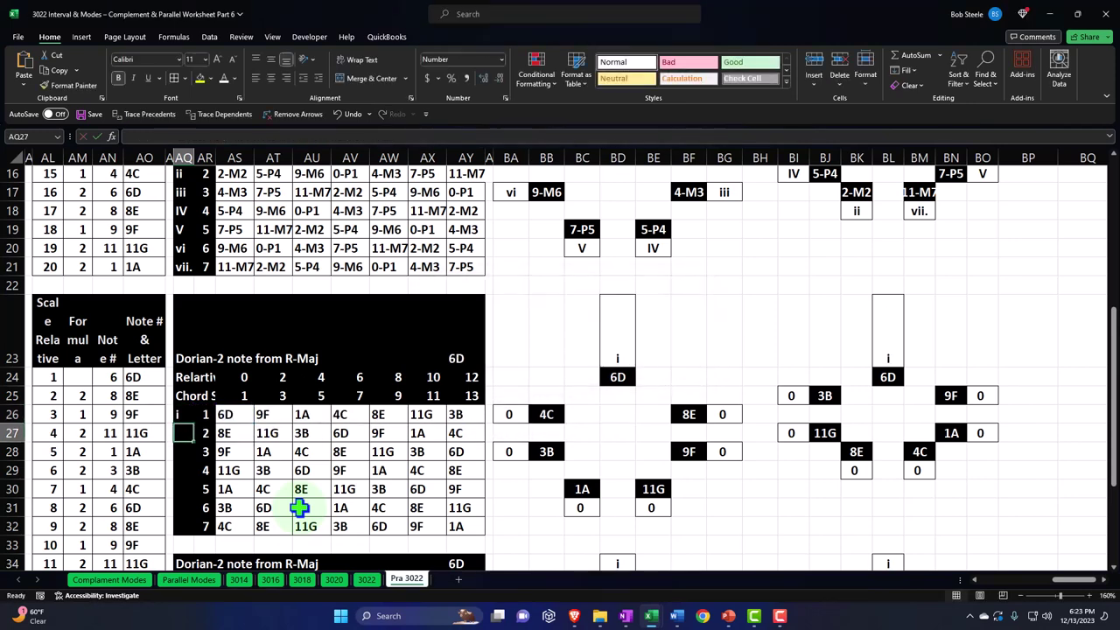
Step: Make the AS4 reference absolute as $AS$4 in the first OR condition of the AQ26 formula
{"action": "left_click", "coordinate": [185, 416]}
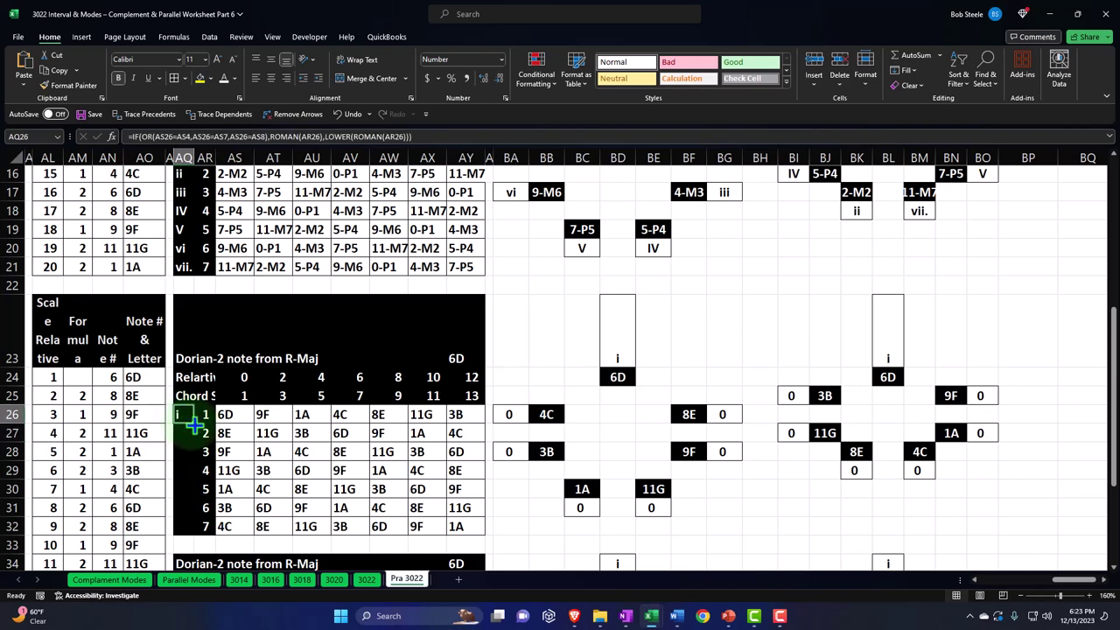
{"action": "double_click", "coordinate": [187, 412]}
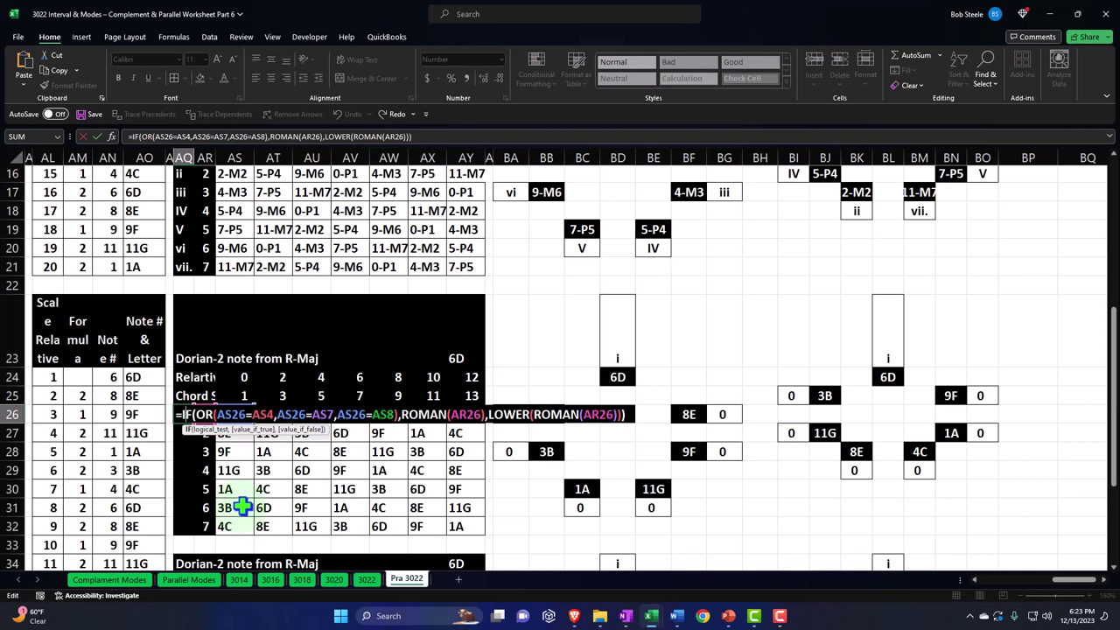
{"action": "key", "text": "Right"}
{"action": "key", "text": "Right"}
{"action": "key", "text": "Right"}
{"action": "key", "text": "Right"}
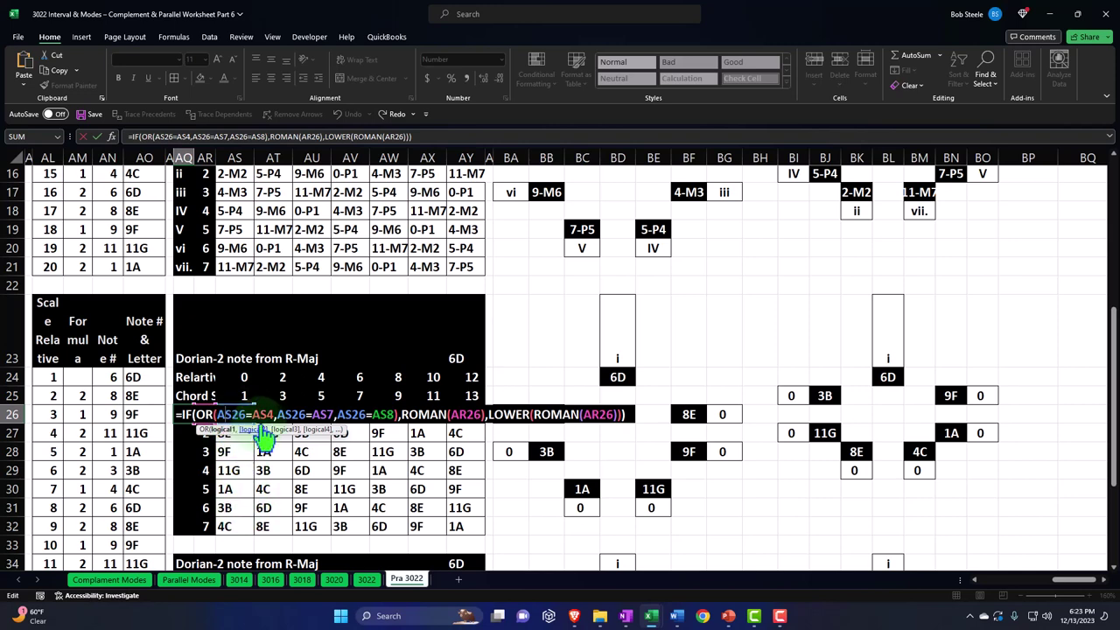
{"action": "scroll", "coordinate": [260, 425], "scroll_direction": "up", "scroll_amount": 4}
{"action": "scroll", "coordinate": [260, 425], "scroll_direction": "down", "scroll_amount": 3}
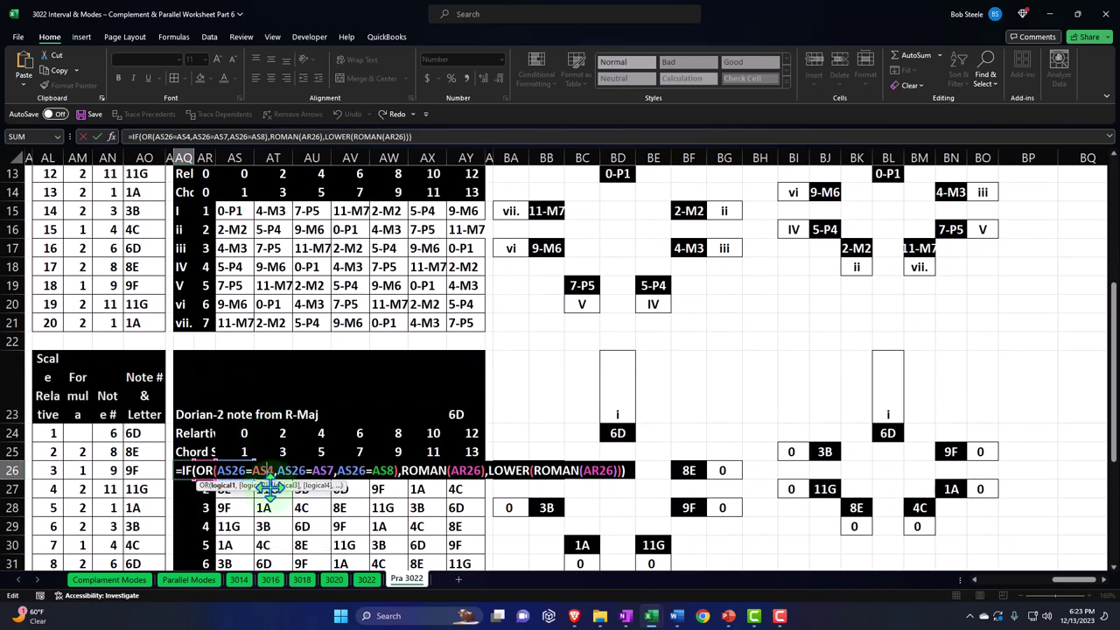
{"action": "key", "text": "F4"}
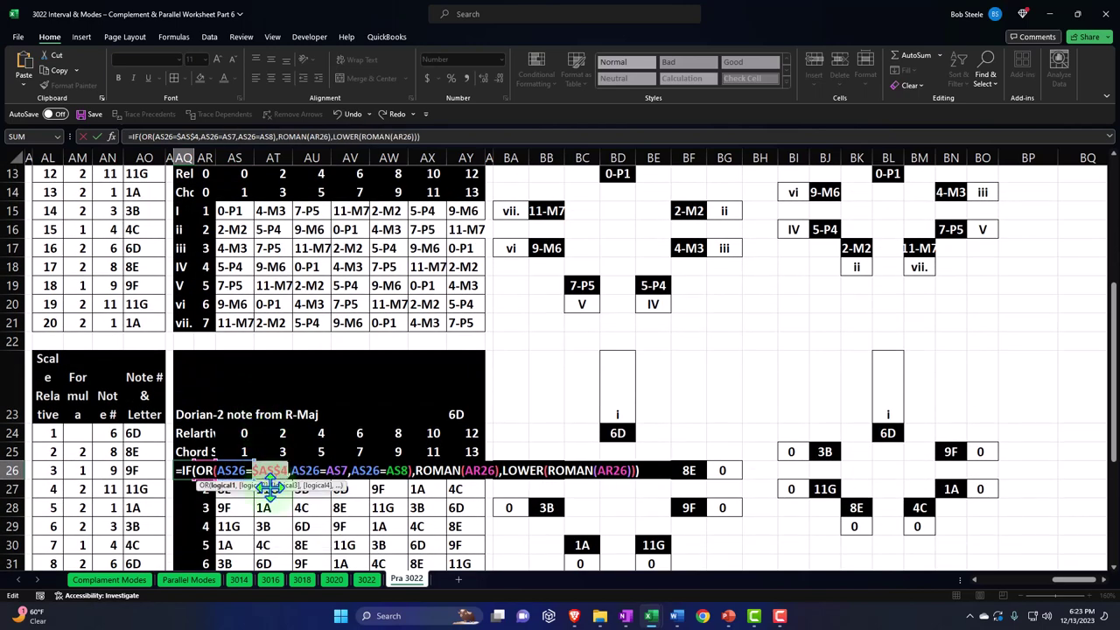
Step: Make the AS7 and AS8 references absolute in the remaining OR conditions and enter the AQ26 formula
{"action": "left_click", "coordinate": [339, 470]}
{"action": "key", "text": "F4"}
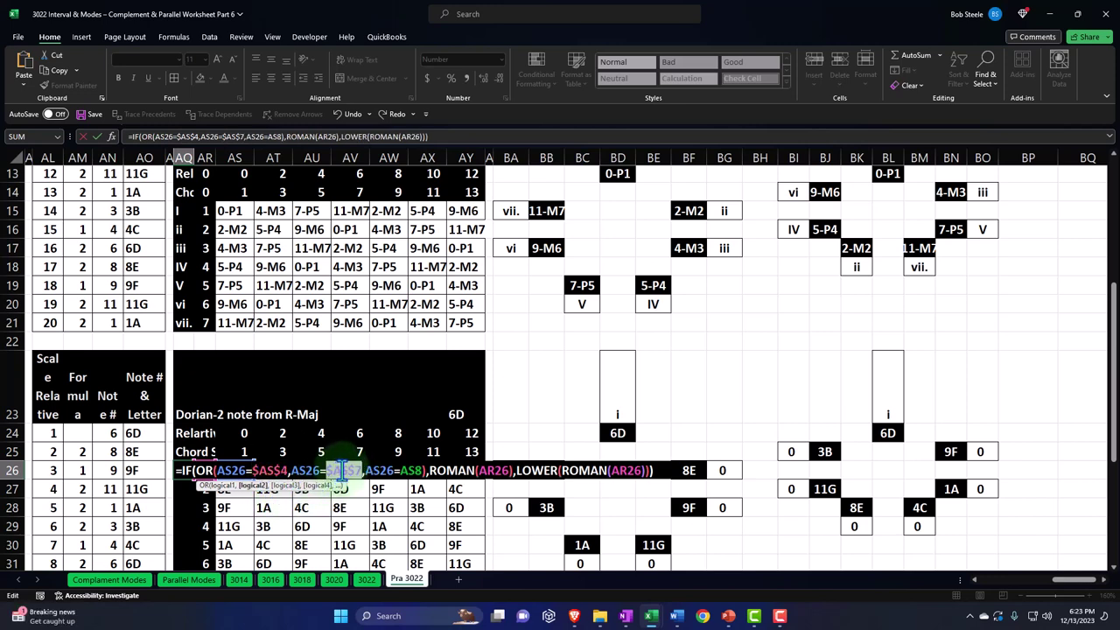
{"action": "left_click", "coordinate": [407, 470]}
{"action": "key", "text": "F4"}
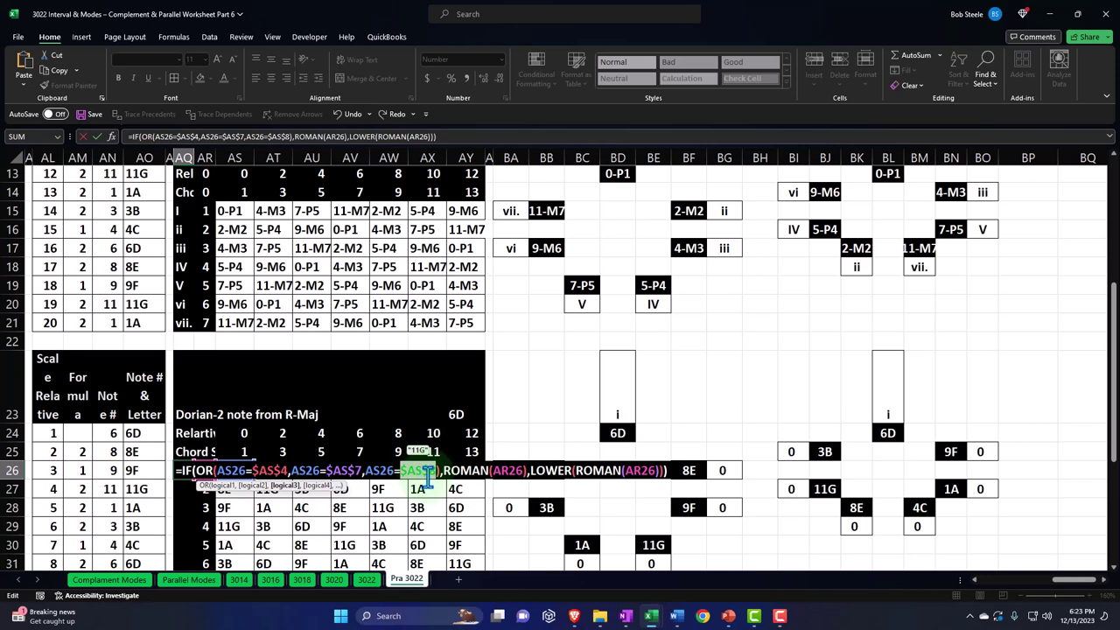
{"action": "key", "text": "Return"}
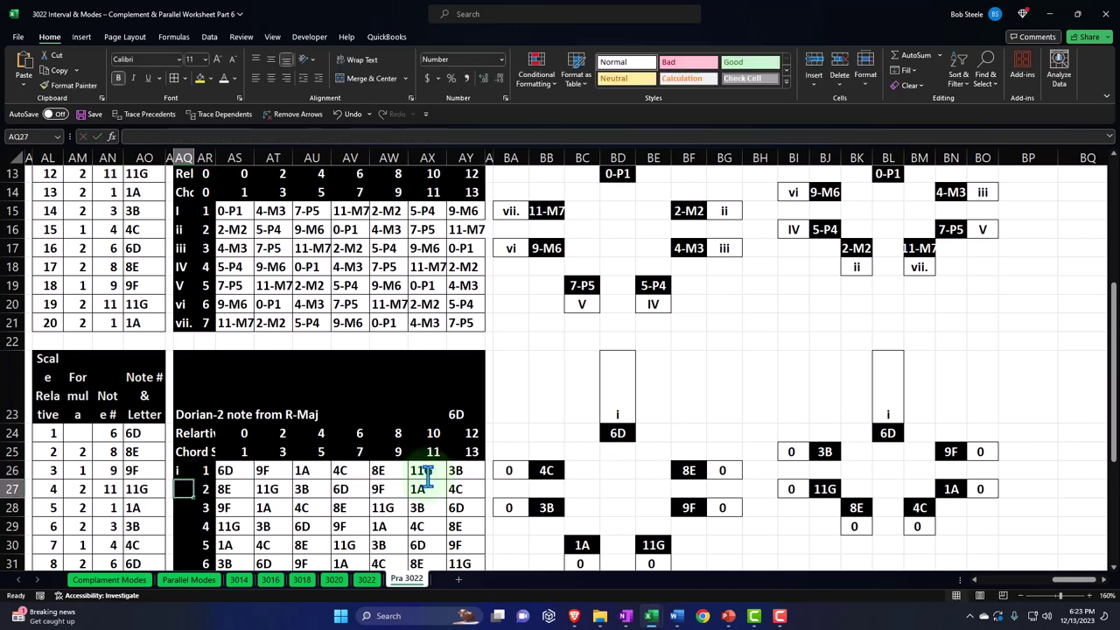
Step: Fill the AQ26 Roman numeral formula down through AQ32 for all seven Dorian degrees
{"action": "scroll", "coordinate": [420, 477], "scroll_direction": "down", "scroll_amount": 1}
{"action": "left_click_drag", "start_coordinate": [178, 417], "coordinate": [194, 530]}
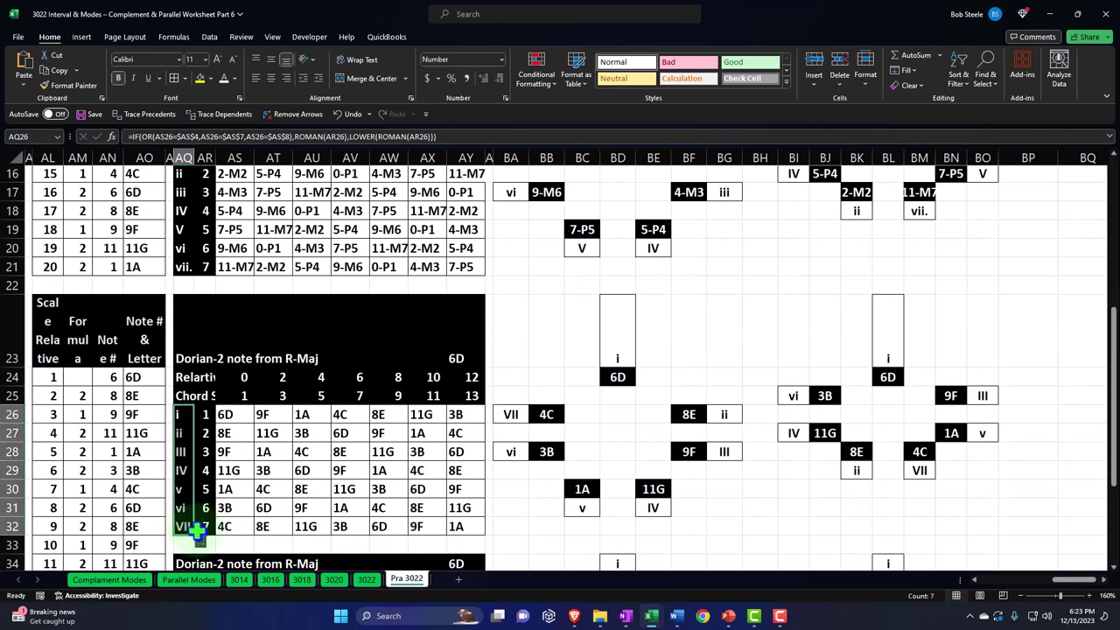
{"action": "left_click", "coordinate": [202, 433]}
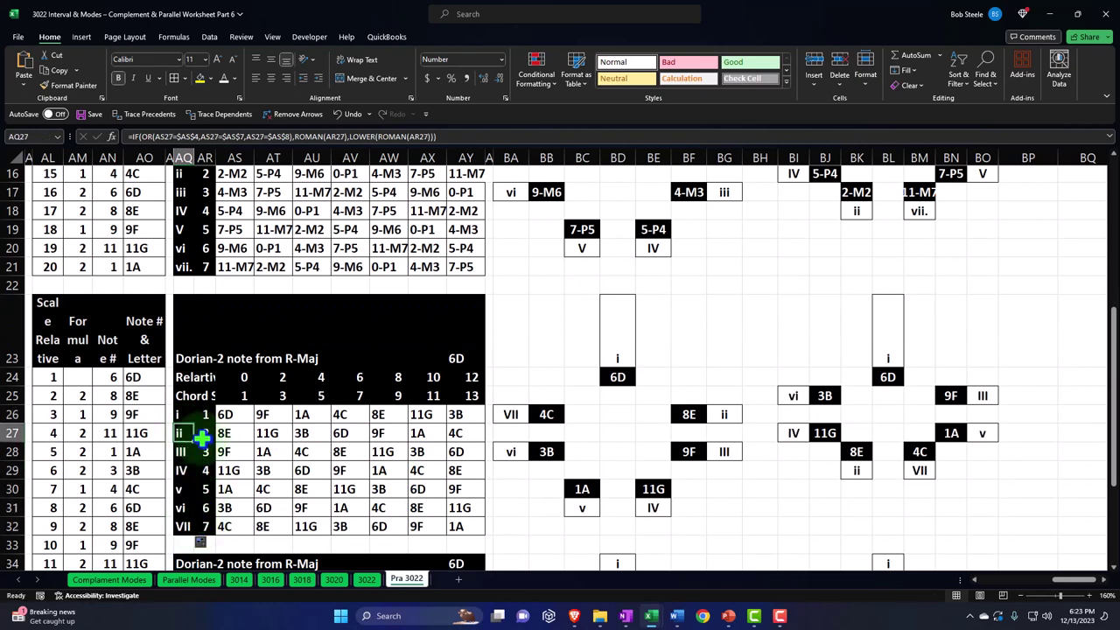
Step: Compare the root notes of the Dorian uppercase and lowercase degrees with the numerals in the major chord table
{"action": "left_click", "coordinate": [236, 472]}
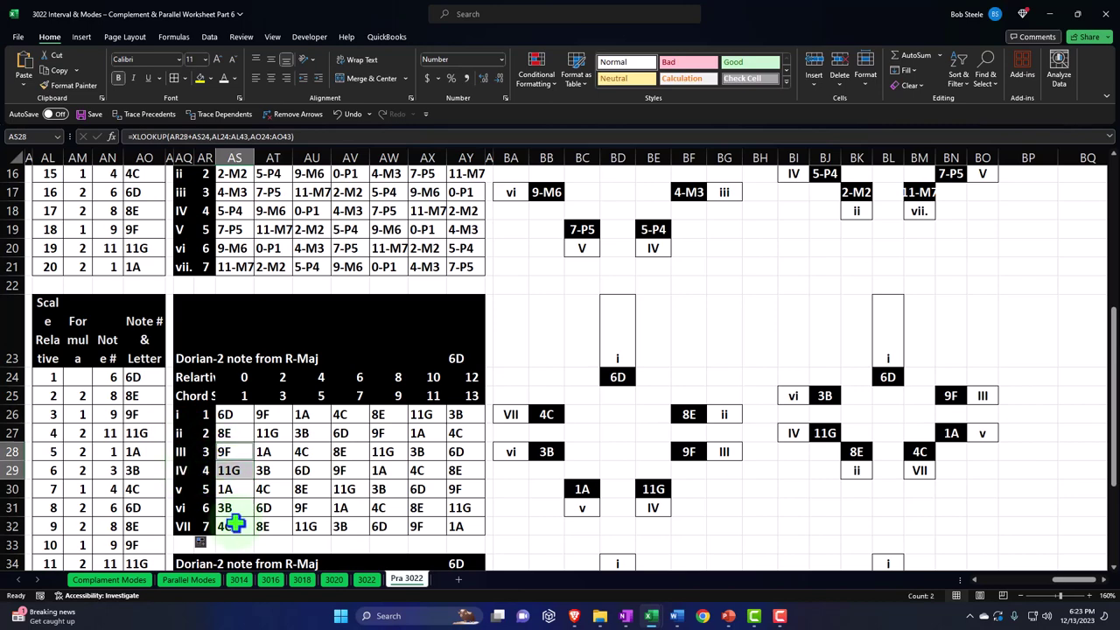
{"action": "left_click_drag", "start_coordinate": [232, 520], "coordinate": [249, 483]}
{"action": "scroll", "coordinate": [248, 481], "scroll_direction": "up", "scroll_amount": 4}
{"action": "scroll", "coordinate": [254, 367], "scroll_direction": "down", "scroll_amount": 4}
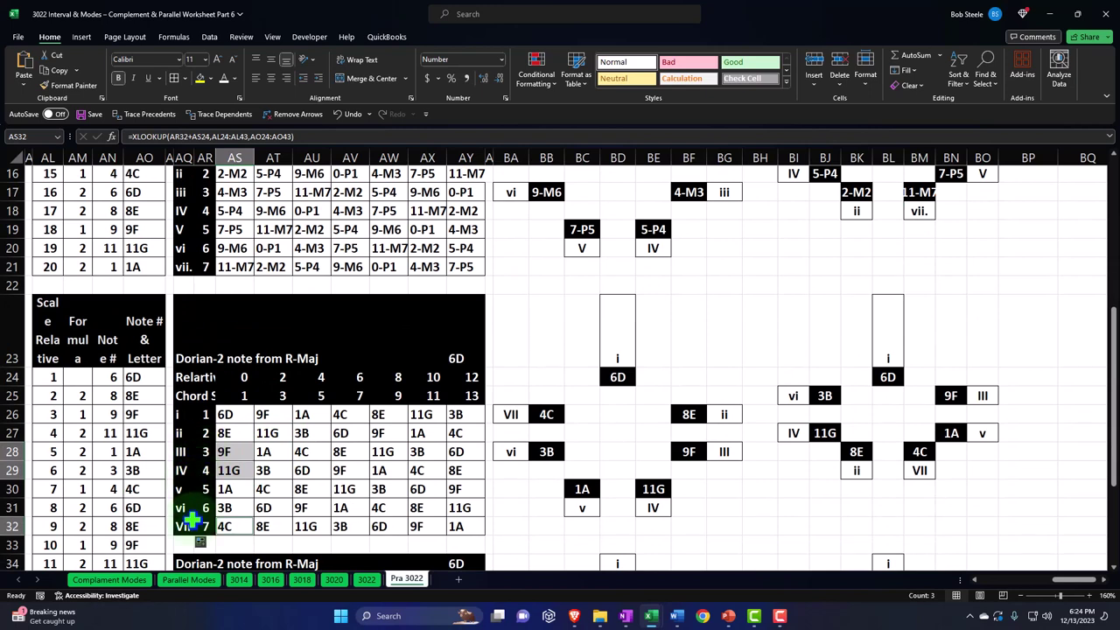
{"action": "left_click", "coordinate": [221, 411]}
{"action": "left_click", "coordinate": [224, 429], "text": "ctrl"}
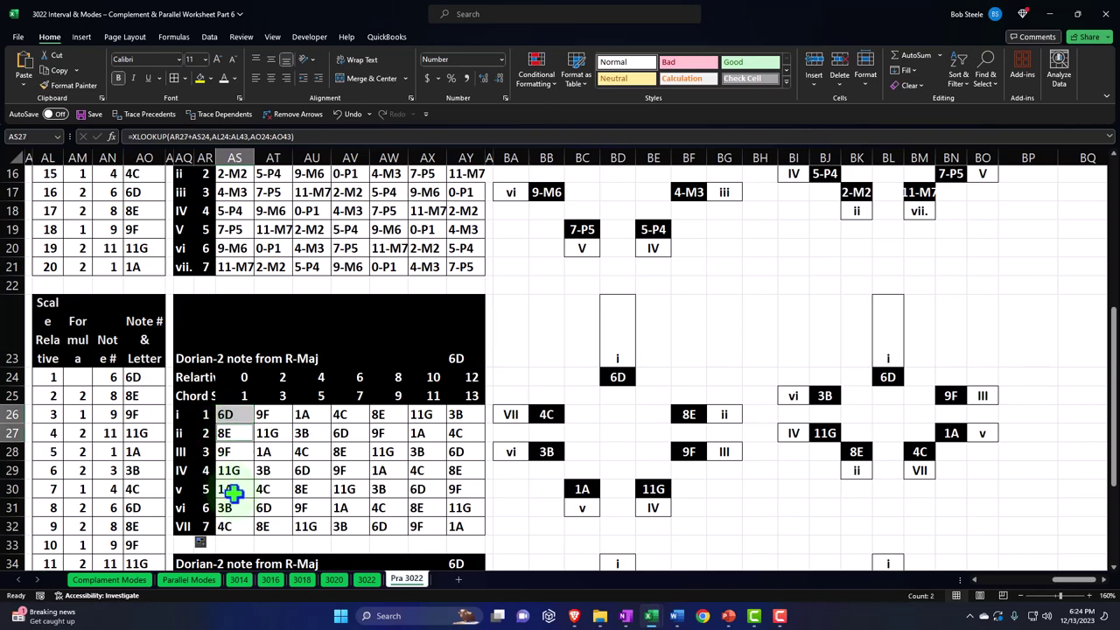
{"action": "left_click", "coordinate": [229, 490], "text": "ctrl"}
{"action": "left_click", "coordinate": [232, 506], "text": "ctrl"}
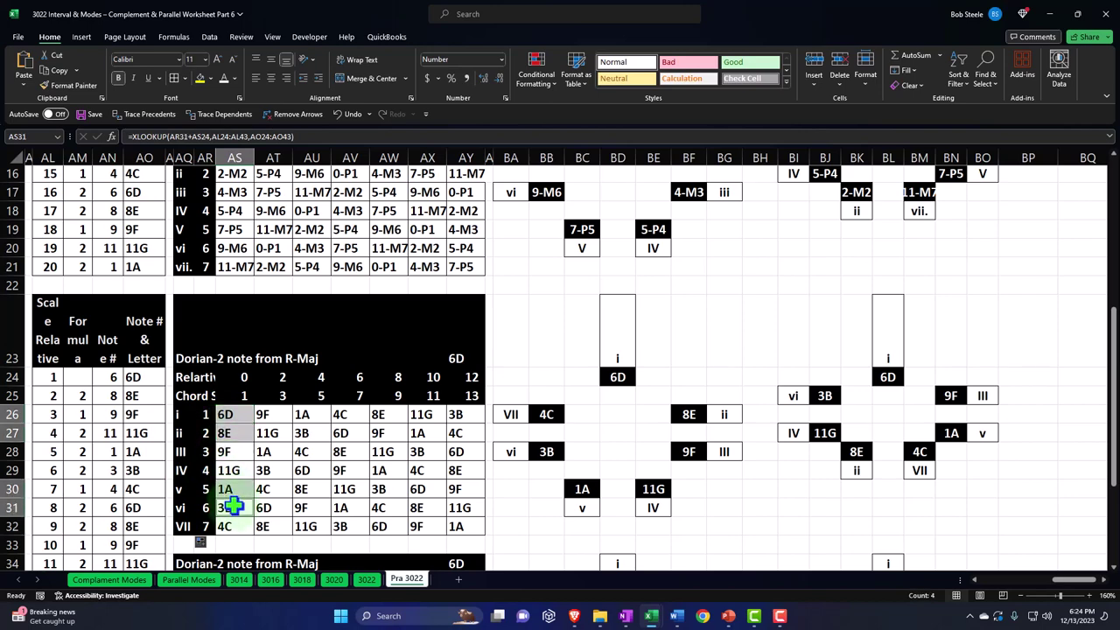
{"action": "scroll", "coordinate": [229, 507], "scroll_direction": "up", "scroll_amount": 4}
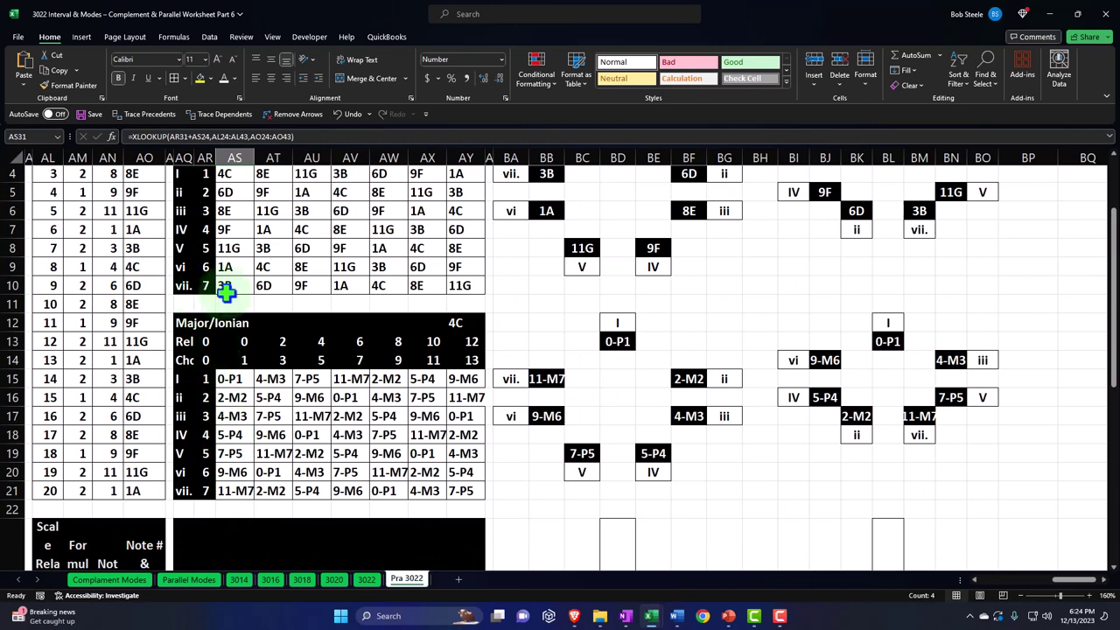
{"action": "scroll", "coordinate": [225, 324], "scroll_direction": "down", "scroll_amount": 4}
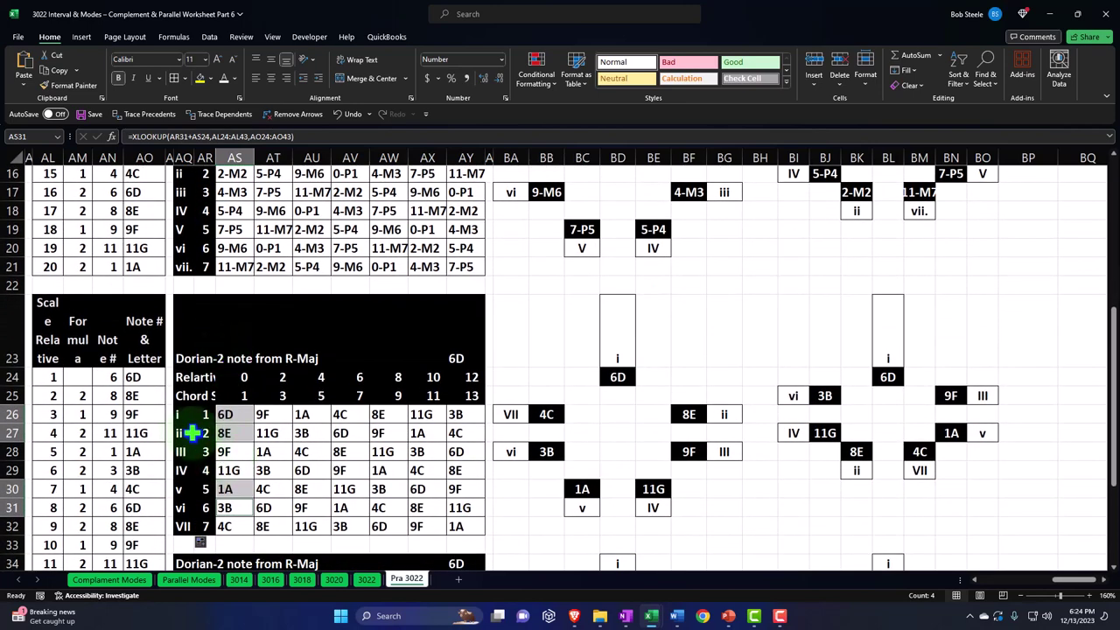
Step: Reopen the AQ26 formula for editing at the AR26 argument inside LOWER(ROMAN(AR26))
{"action": "scroll", "coordinate": [179, 413], "scroll_direction": "down", "scroll_amount": 1}
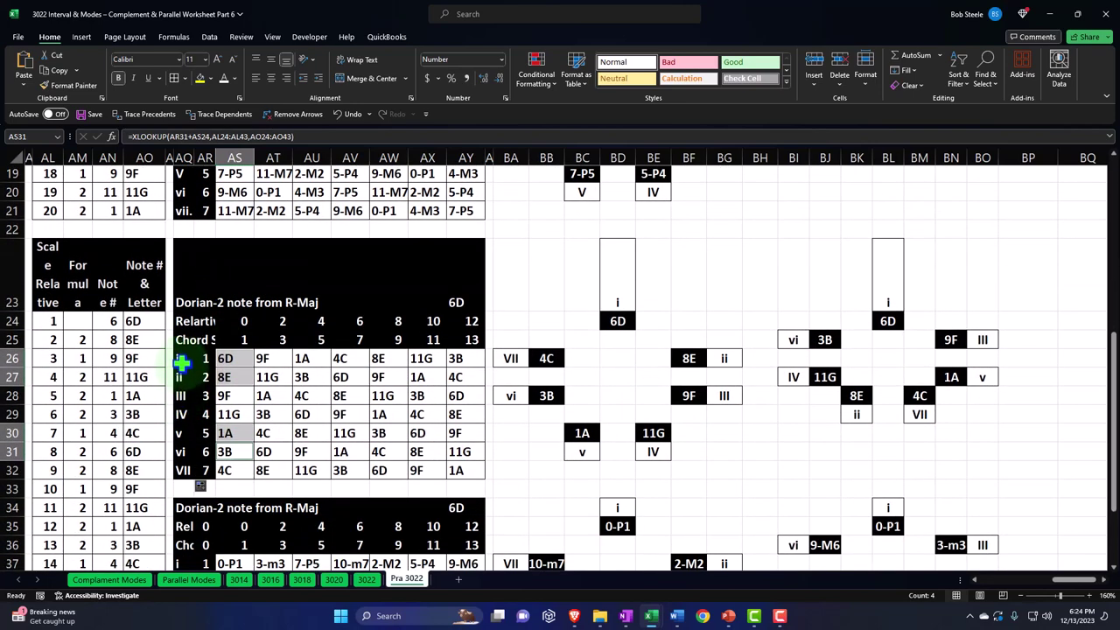
{"action": "double_click", "coordinate": [179, 358]}
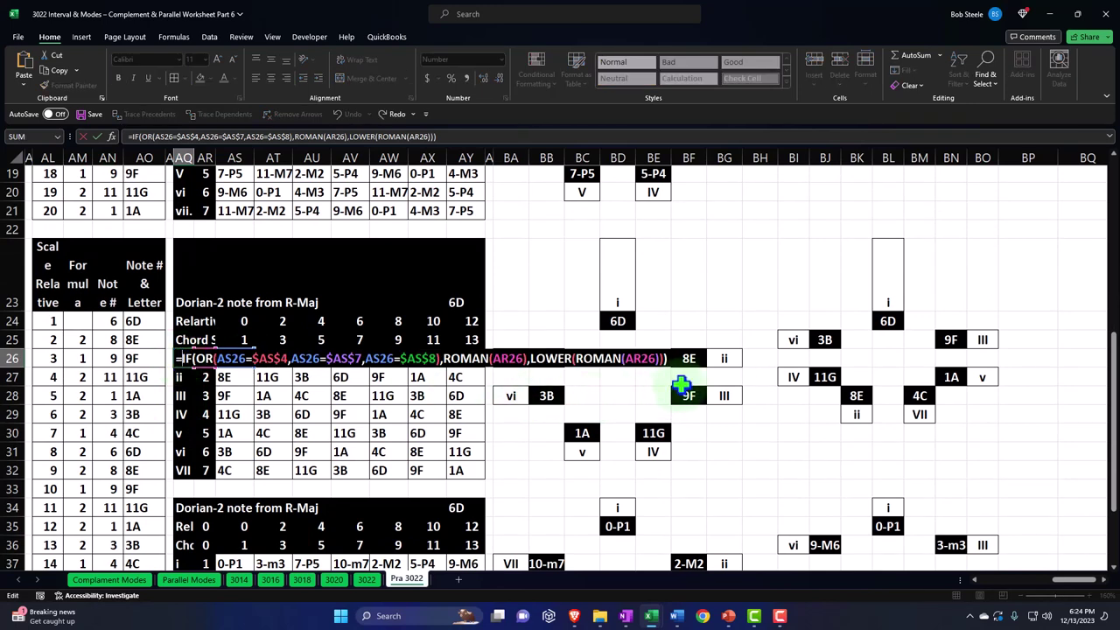
{"action": "left_click", "coordinate": [640, 354]}
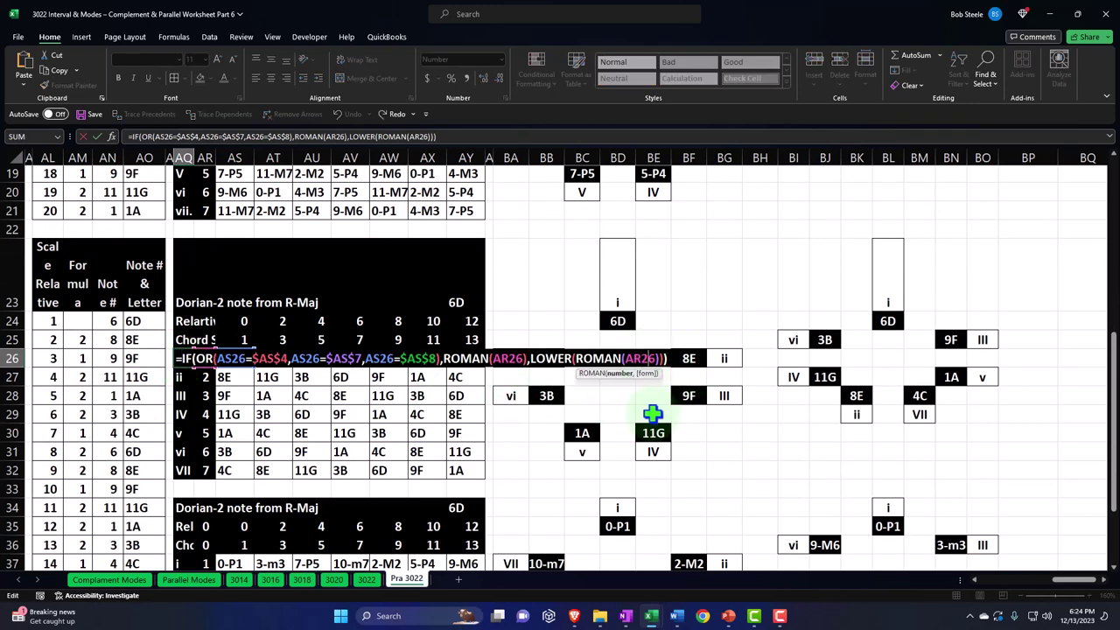
Step: Remove the closing LOWER(ROMAN(AR26)) argument from the IF formula in AQ26, keeping the comma before it
{"action": "key", "text": "End"}
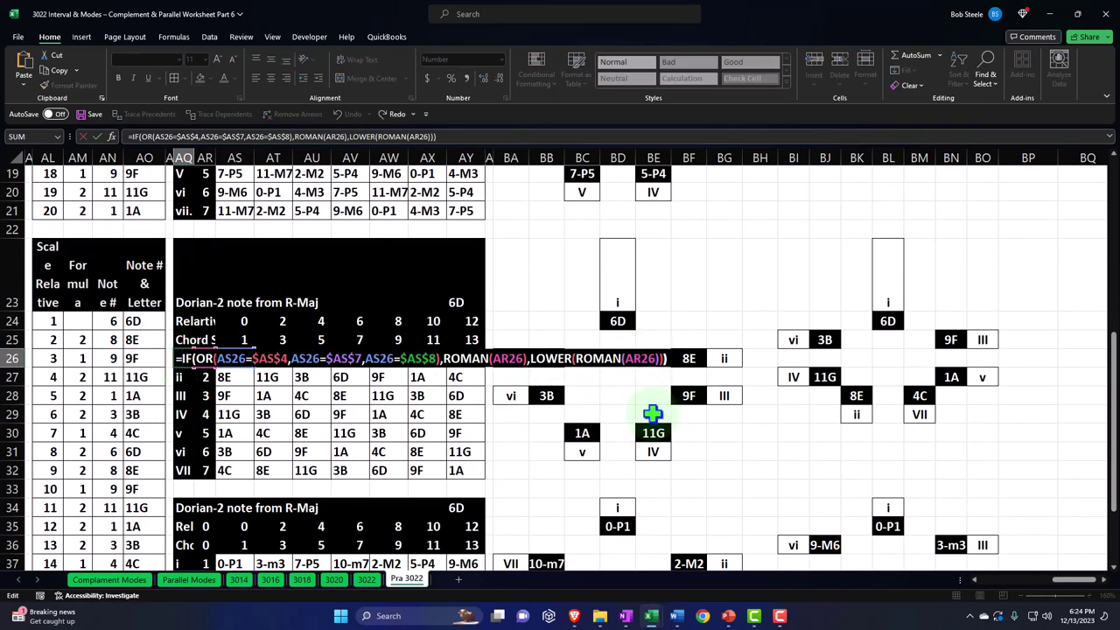
{"action": "key", "text": "BackSpace"}
{"action": "key", "text": "BackSpace"}
{"action": "key", "text": "BackSpace"}
{"action": "key", "text": "BackSpace"}
{"action": "key", "text": "BackSpace"}
{"action": "key", "text": "BackSpace"}
{"action": "key", "text": "BackSpace"}
{"action": "key", "text": "BackSpace"}
{"action": "key", "text": "BackSpace"}
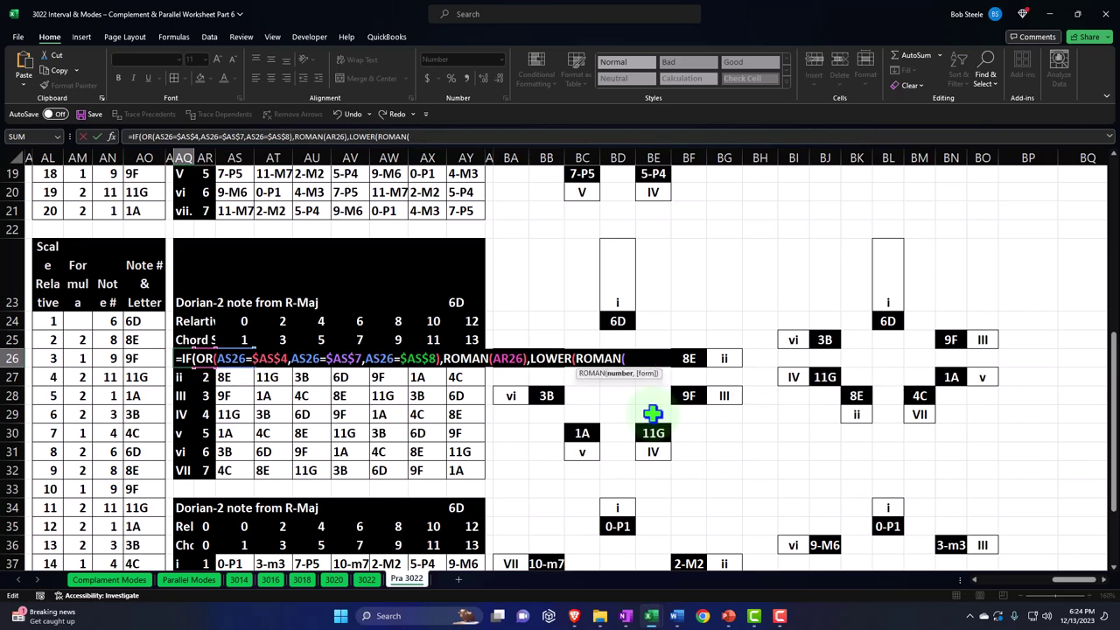
{"action": "key", "text": "BackSpace"}
{"action": "key", "text": "BackSpace"}
{"action": "key", "text": "BackSpace"}
{"action": "key", "text": "BackSpace"}
{"action": "key", "text": "BackSpace"}
{"action": "key", "text": "BackSpace"}
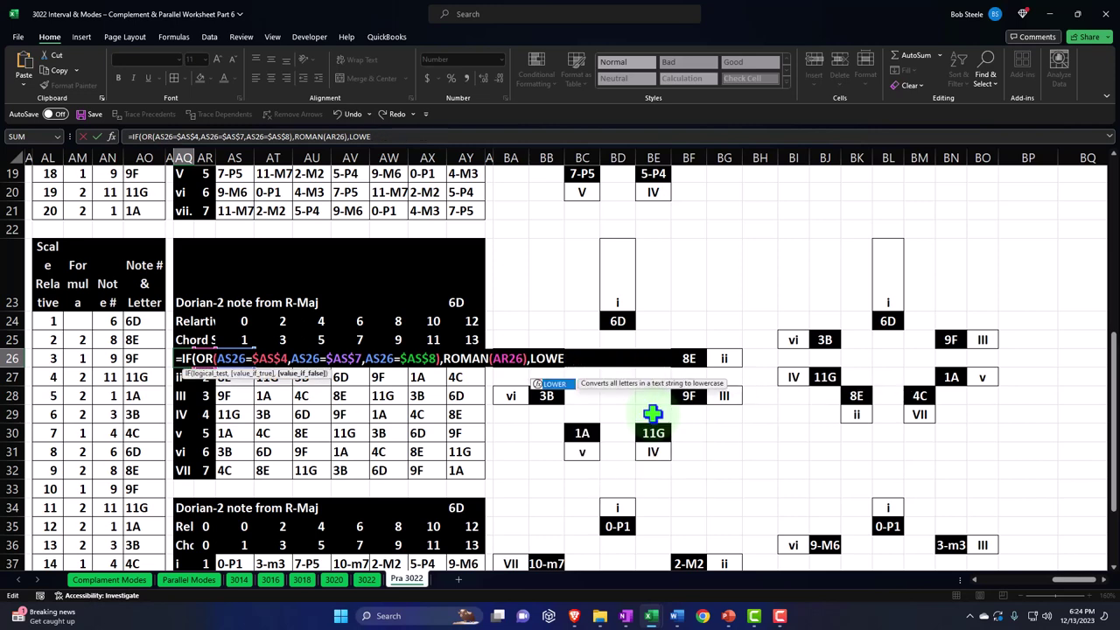
{"action": "key", "text": "BackSpace"}
{"action": "key", "text": "BackSpace"}
{"action": "key", "text": "BackSpace"}
{"action": "key", "text": "BackSpace"}
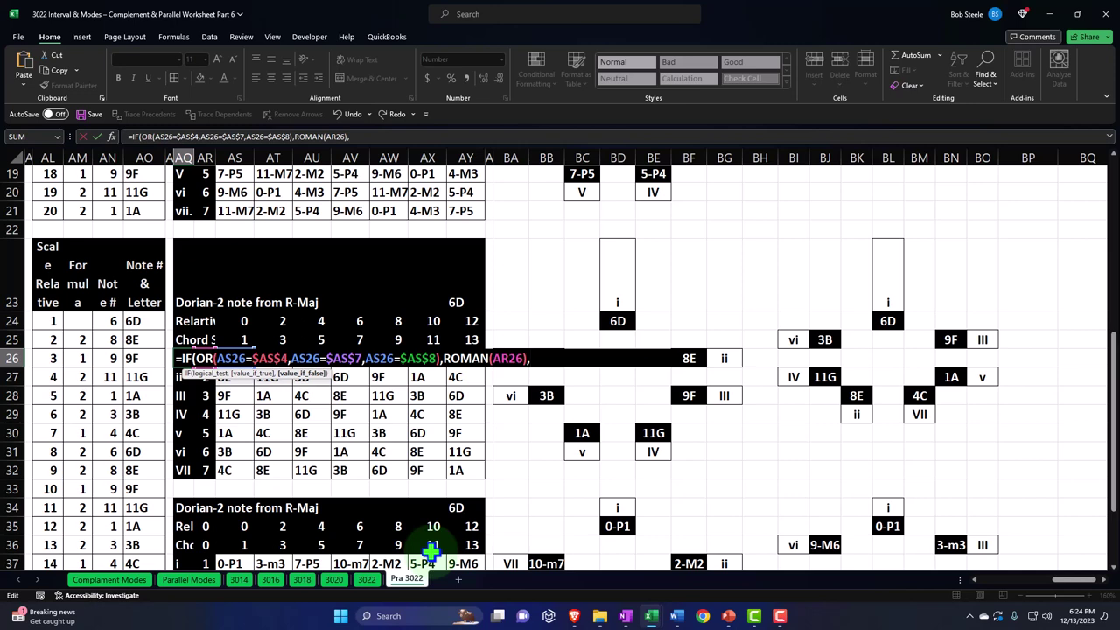
Step: Add a nested IF as the value-if-false in AQ26, testing whether AS26 equals the absolute reference $AS$10
{"action": "type", "text": "if("}
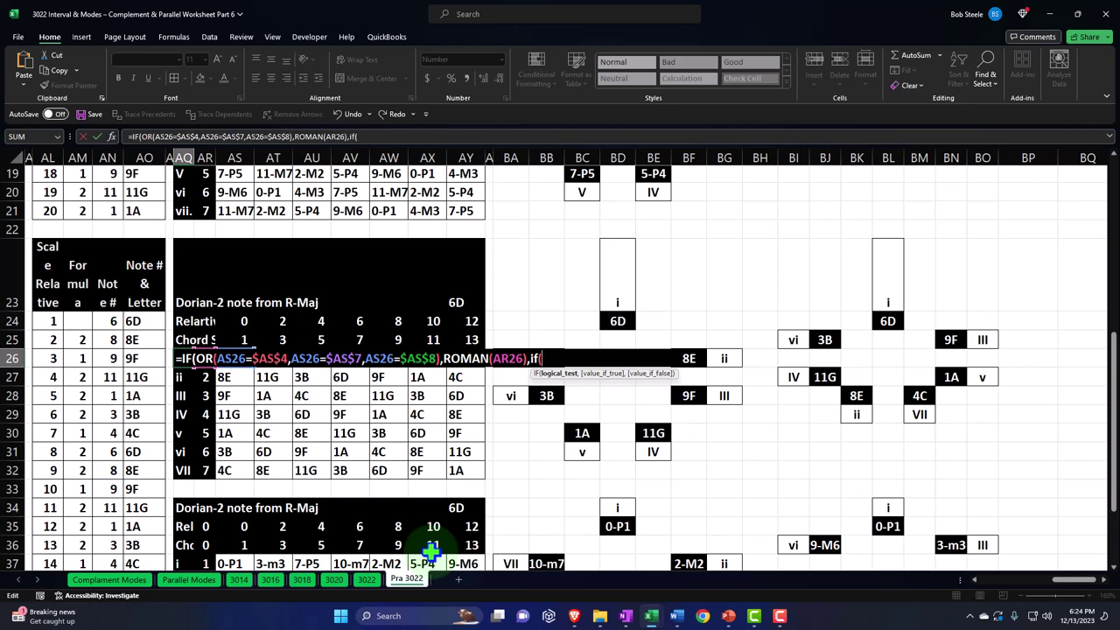
{"action": "left_click", "coordinate": [239, 378]}
{"action": "key", "text": "Up"}
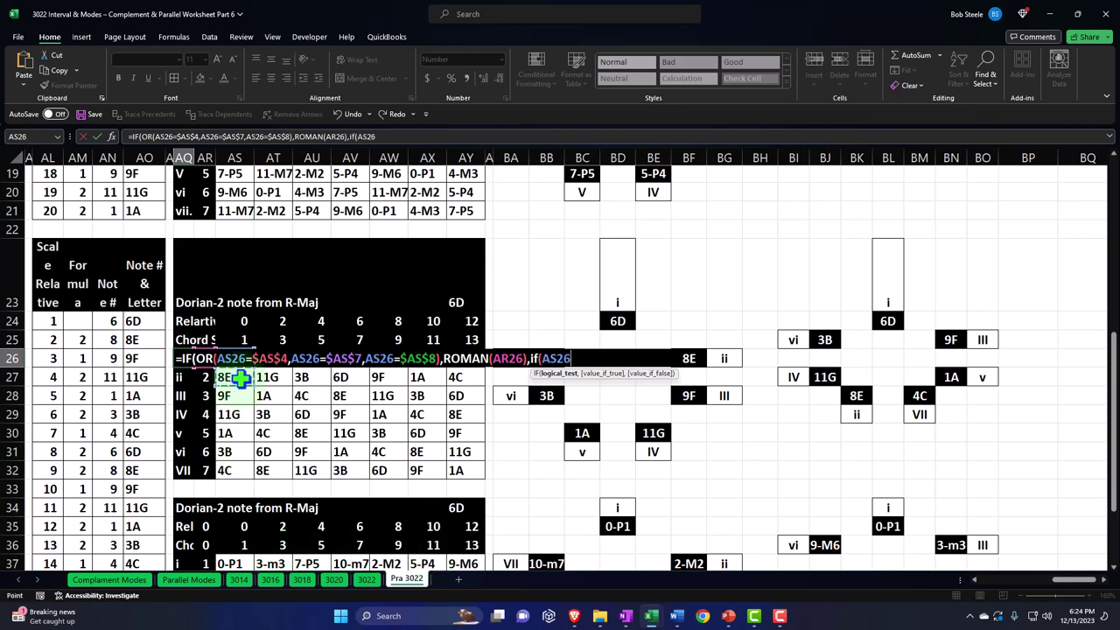
{"action": "type", "text": "="}
{"action": "scroll", "coordinate": [239, 378], "scroll_direction": "up", "scroll_amount": 6}
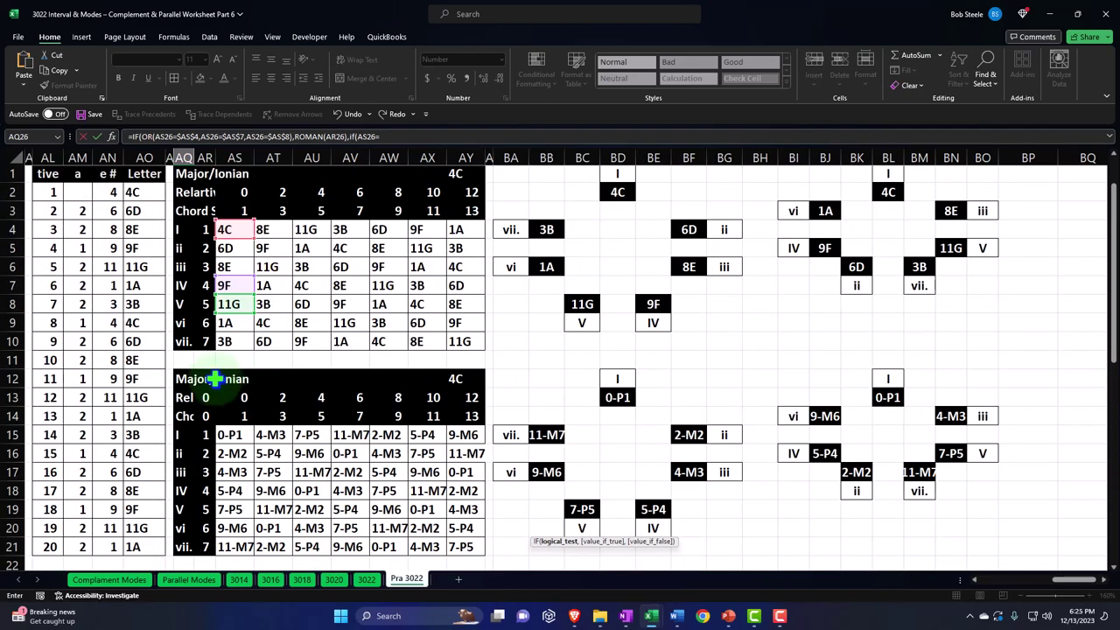
{"action": "left_click", "coordinate": [226, 342]}
{"action": "scroll", "coordinate": [226, 342], "scroll_direction": "down", "scroll_amount": 7}
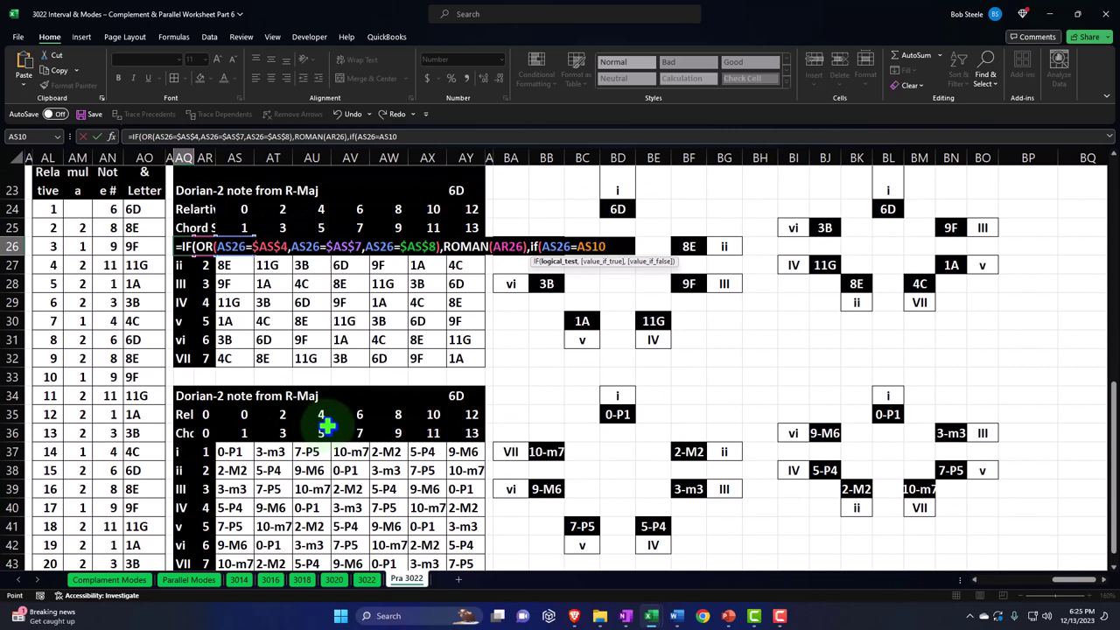
{"action": "key", "text": "F4"}
{"action": "type", "text": ","}
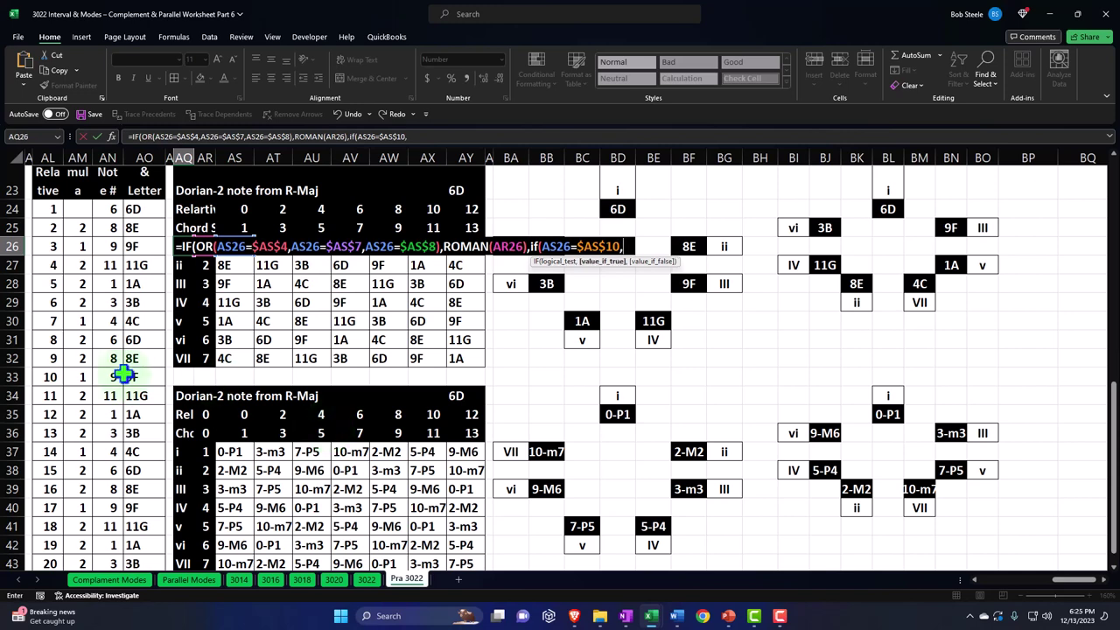
Step: Enter LOWER(ROMAN(AR26)&"." as the nested IF's value-if-true, leaving the LOWER function open
{"action": "left_click", "coordinate": [207, 265]}
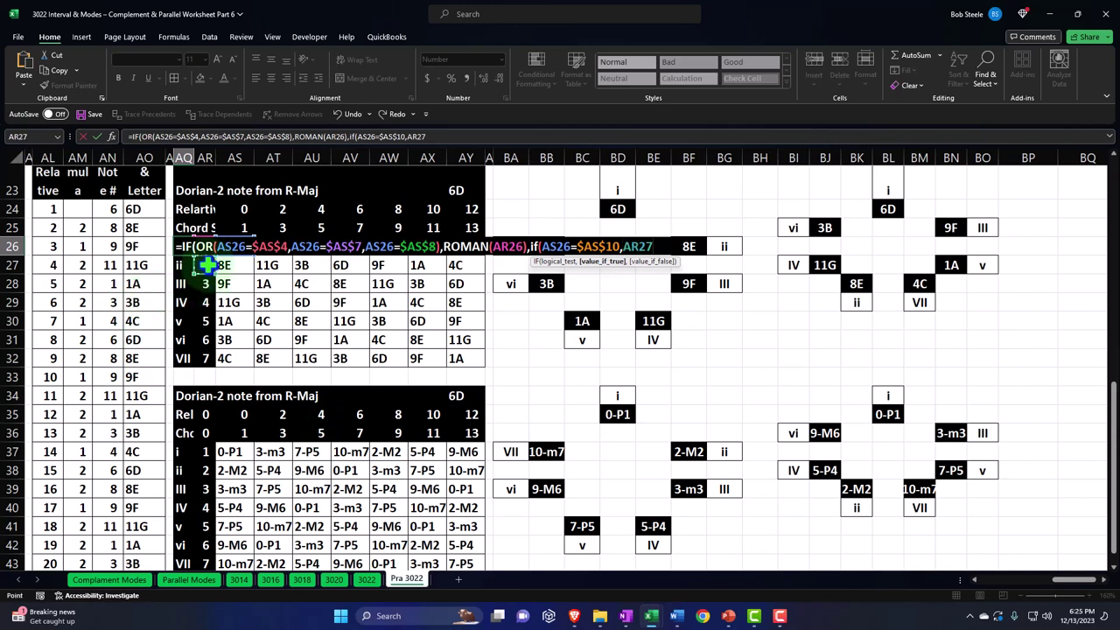
{"action": "key", "text": "BackSpace"}
{"action": "key", "text": "BackSpace"}
{"action": "key", "text": "BackSpace"}
{"action": "key", "text": "BackSpace"}
{"action": "type", "text": "lower"}
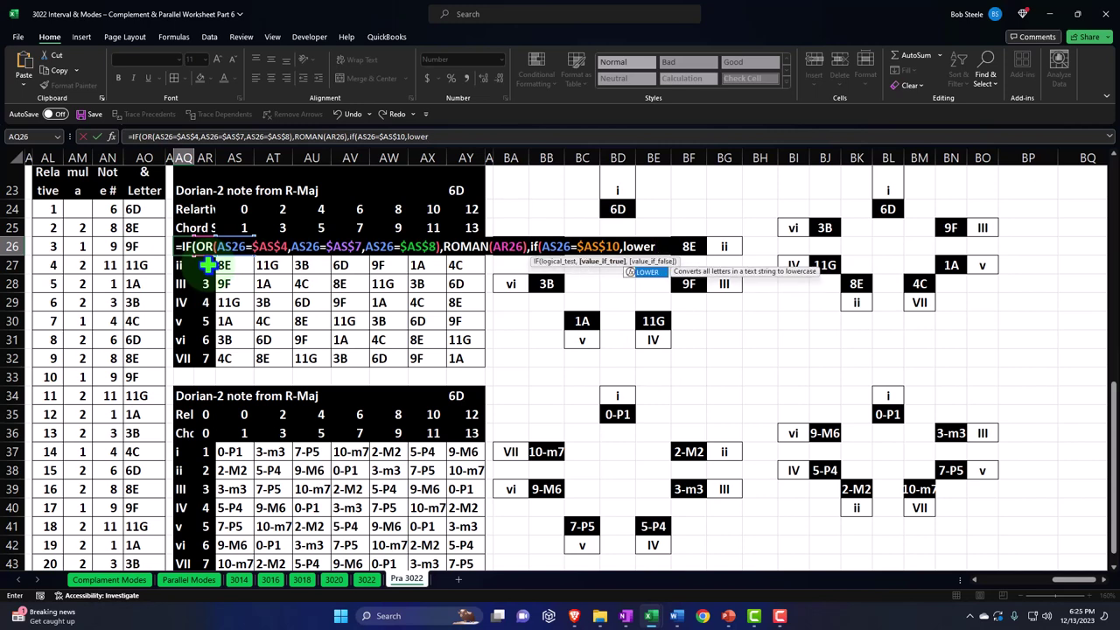
{"action": "key", "text": "Tab"}
{"action": "type", "text": "rom"}
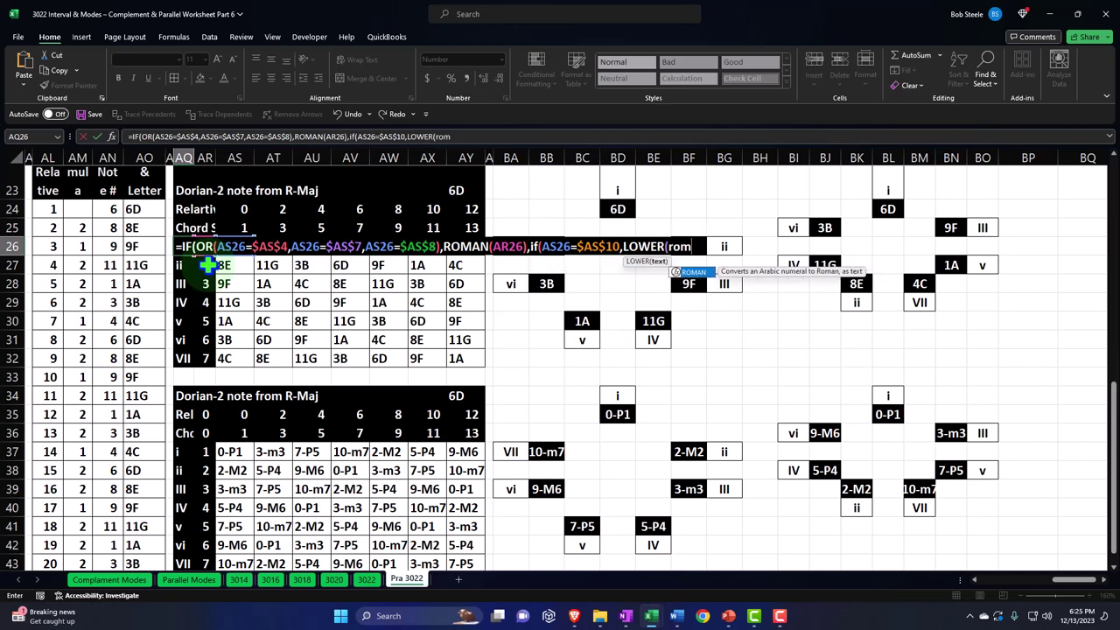
{"action": "key", "text": "Tab"}
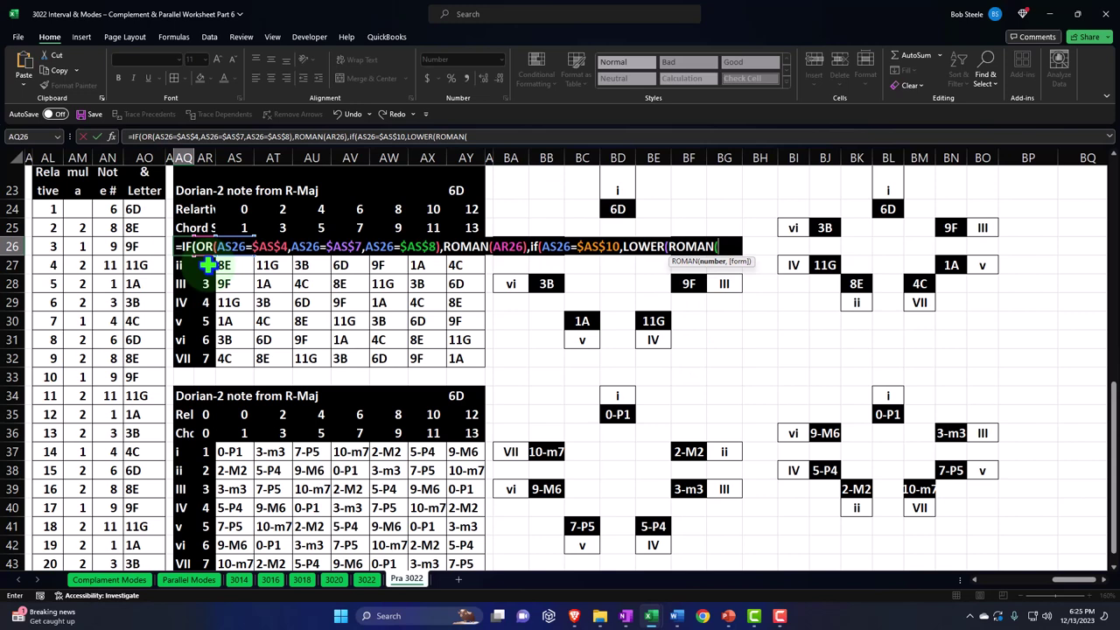
{"action": "key", "text": "Right"}
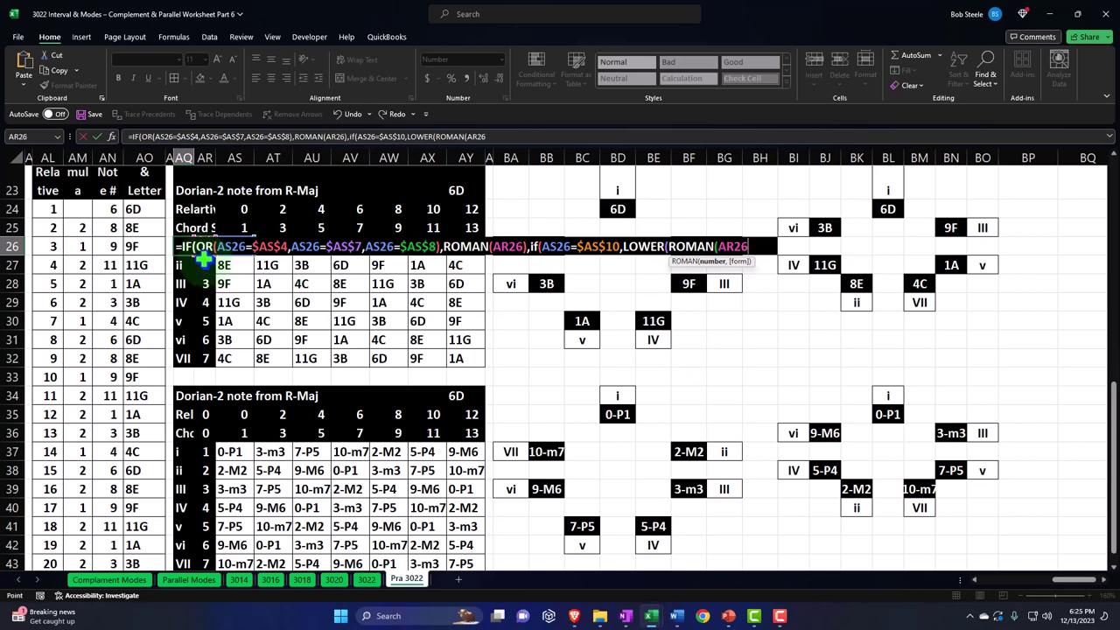
{"action": "type", "text": ")"}
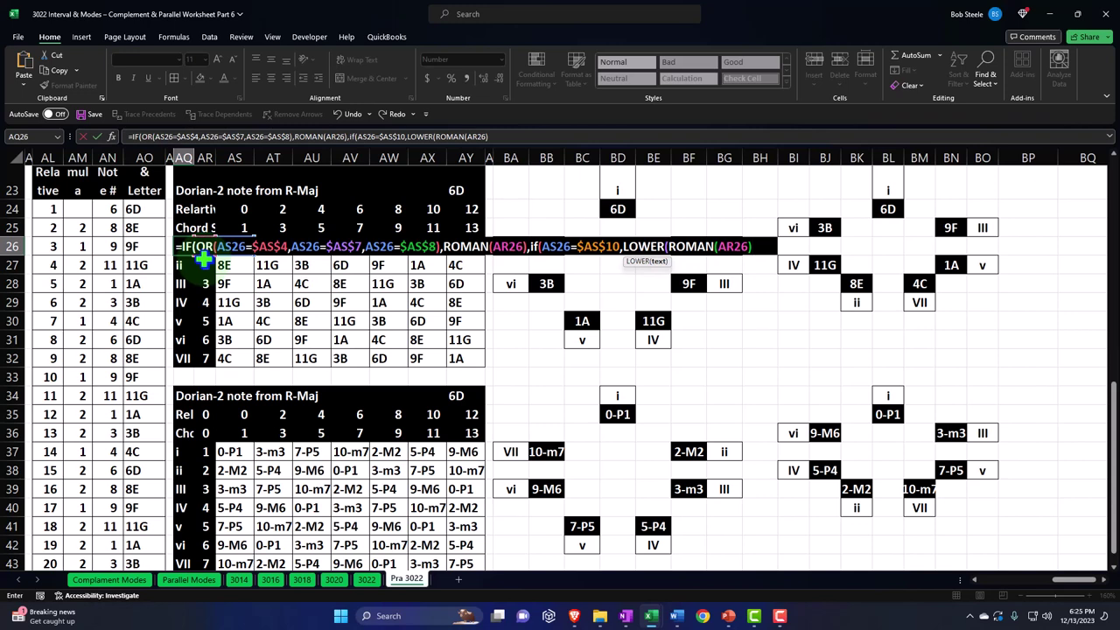
{"action": "type", "text": "&\".\""}
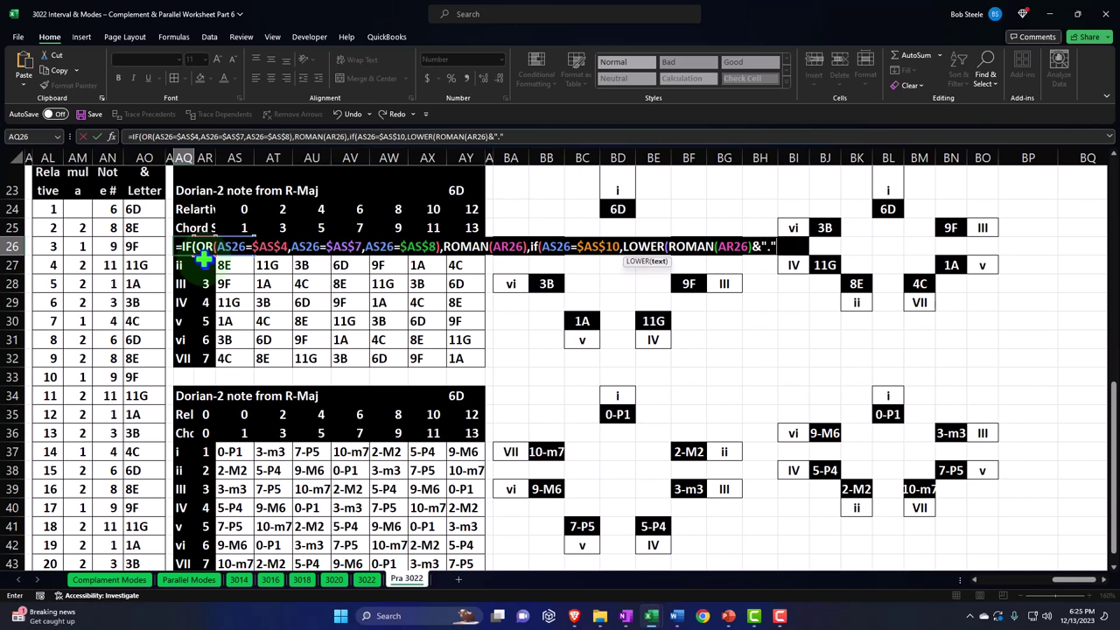
Step: Add LOWER(ROMAN(AR26 as the nested IF's value-if-false and try to enter the formula
{"action": "type", "text": ",lower"}
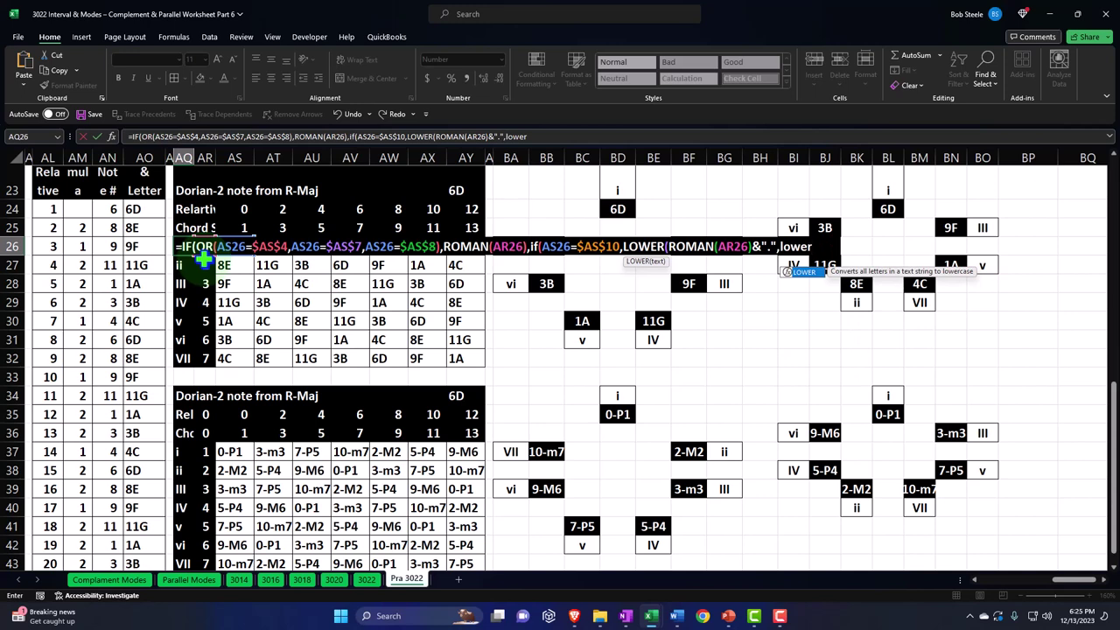
{"action": "key", "text": "Tab"}
{"action": "type", "text": "roman"}
{"action": "key", "text": "Tab"}
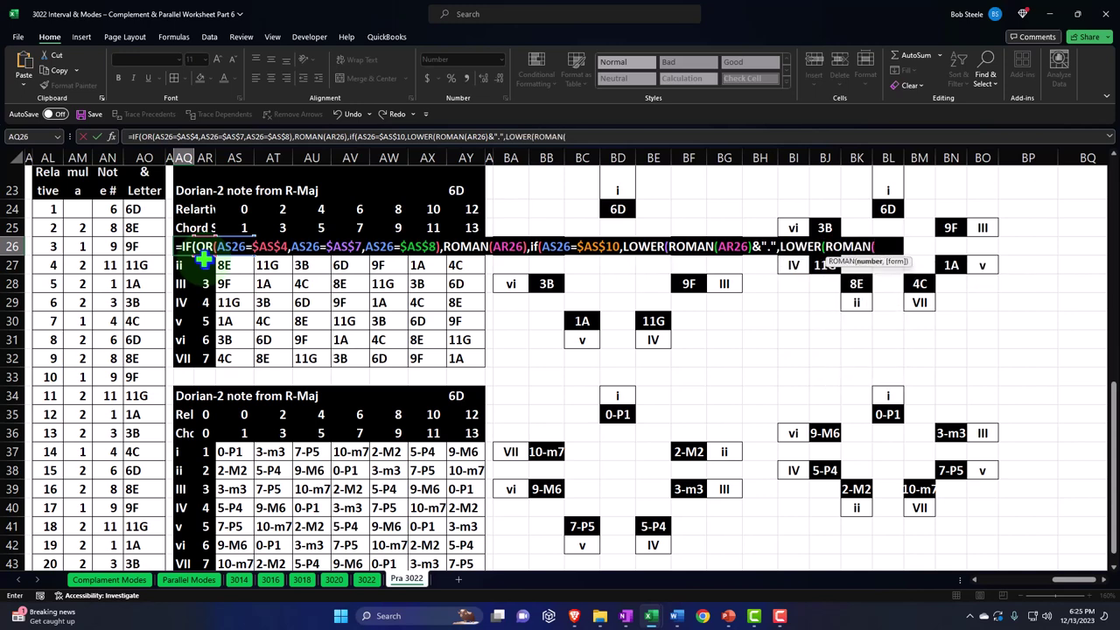
{"action": "left_click", "coordinate": [205, 252]}
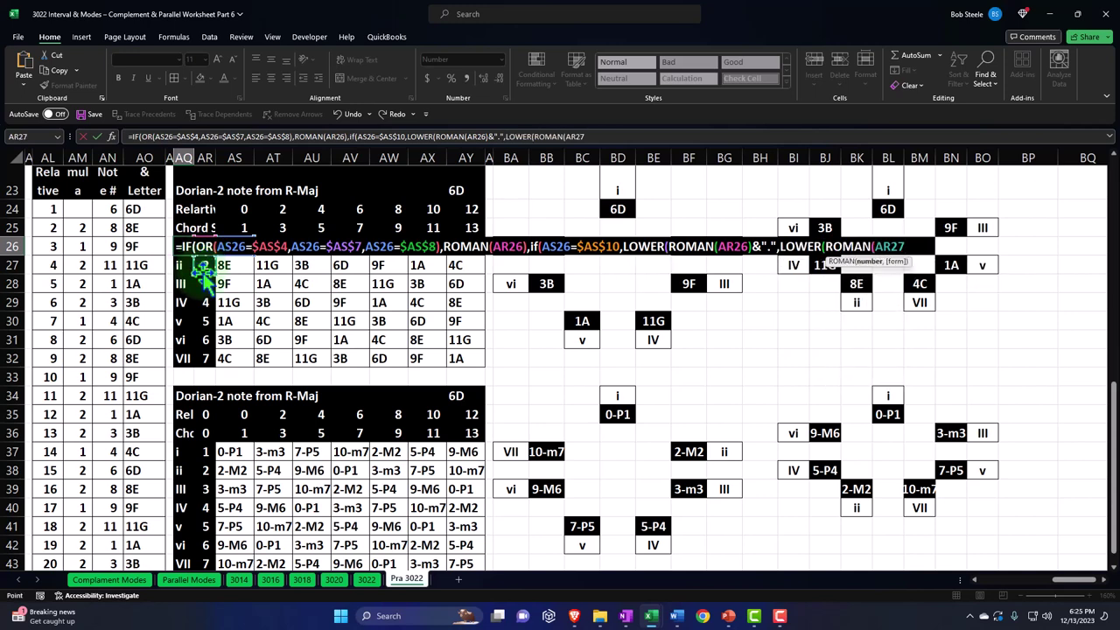
{"action": "type", "text": ")"}
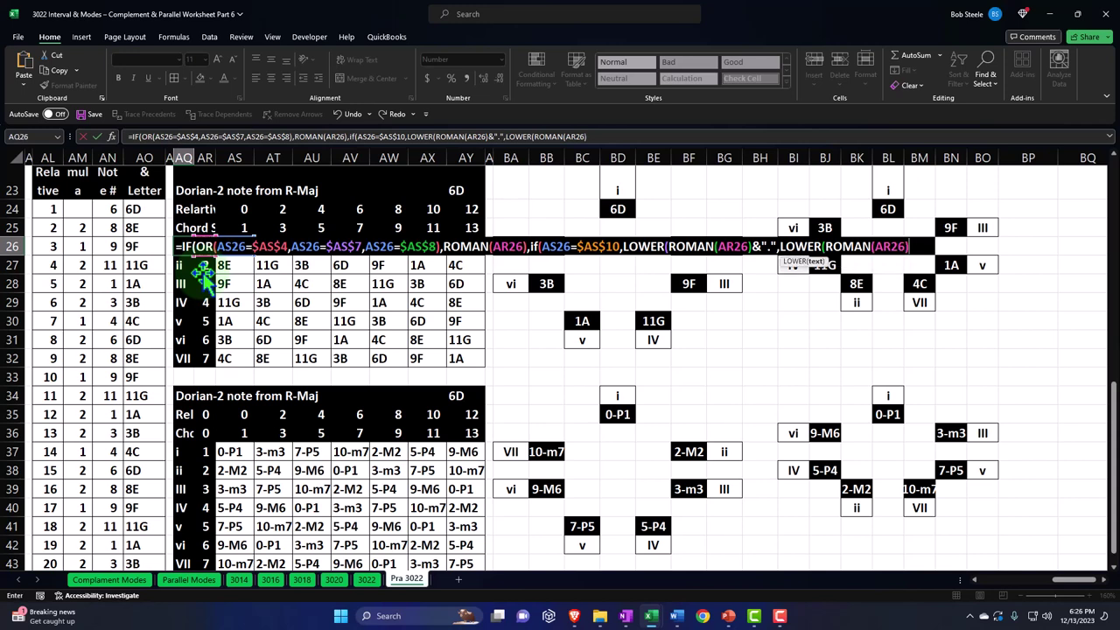
{"action": "key", "text": "Return"}
{"action": "key", "text": "Return"}
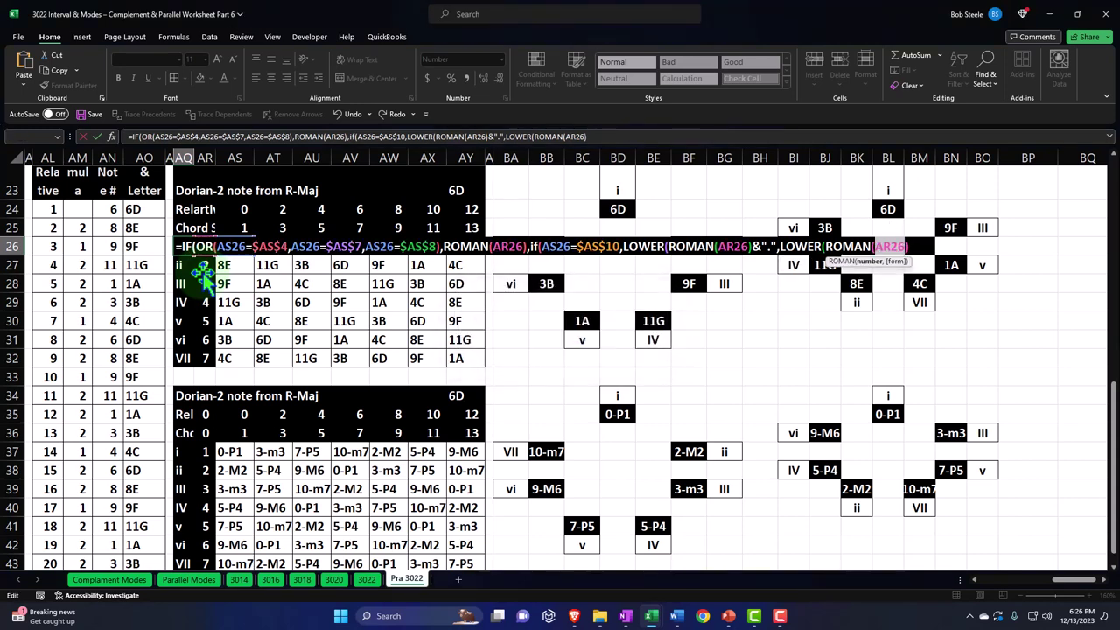
{"action": "key", "text": "Return"}
{"action": "key", "text": "Return"}
{"action": "key", "text": "BackSpace"}
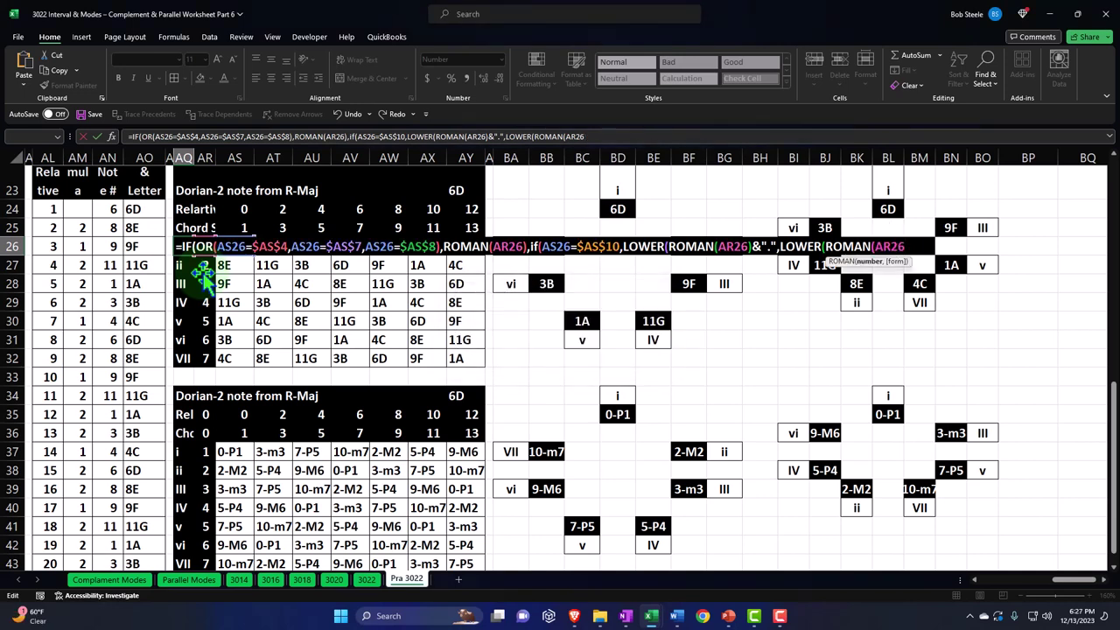
Step: Close the first nested LOWER function with a parenthesis after "." and enter the AQ26 formula, accepting the correction of its missing closing parentheses
{"action": "left_click", "coordinate": [746, 247]}
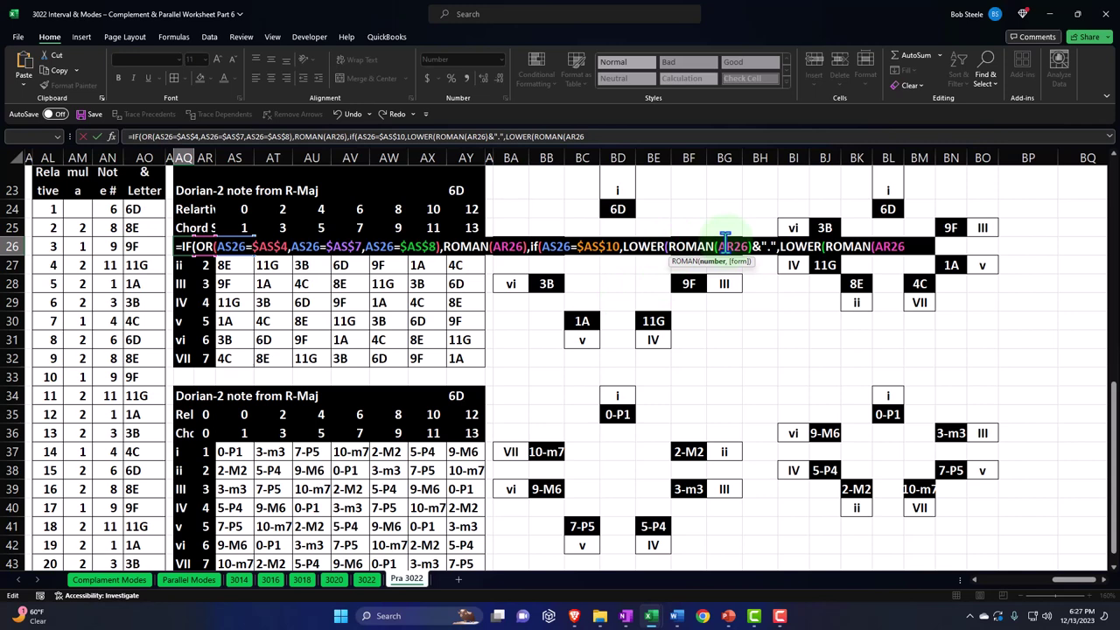
{"action": "key", "text": "Right"}
{"action": "type", "text": ")"}
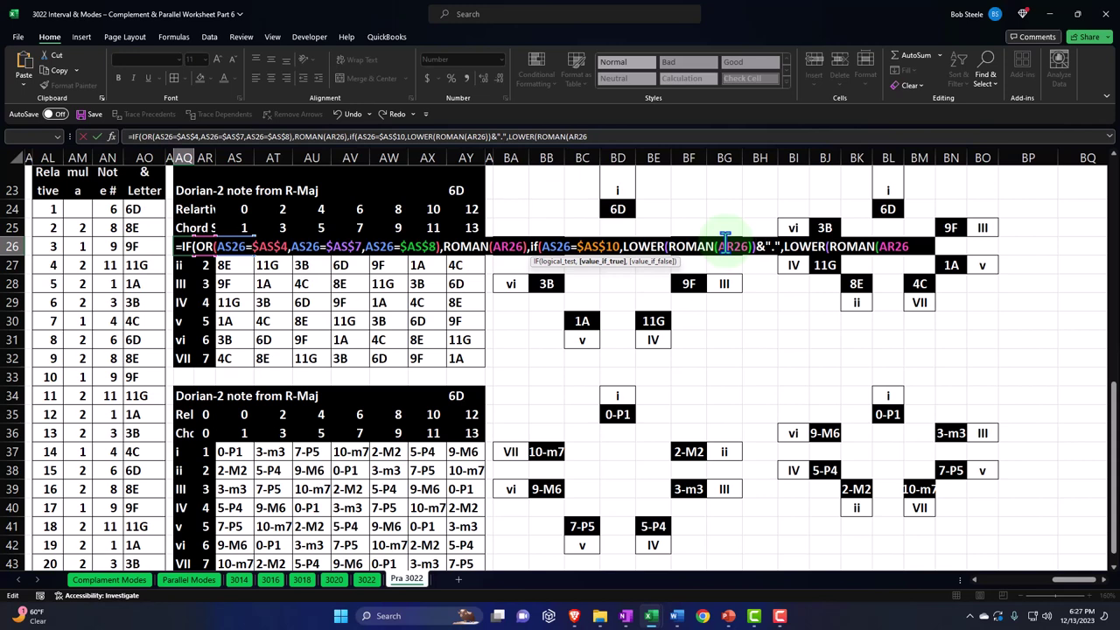
{"action": "key", "text": "BackSpace"}
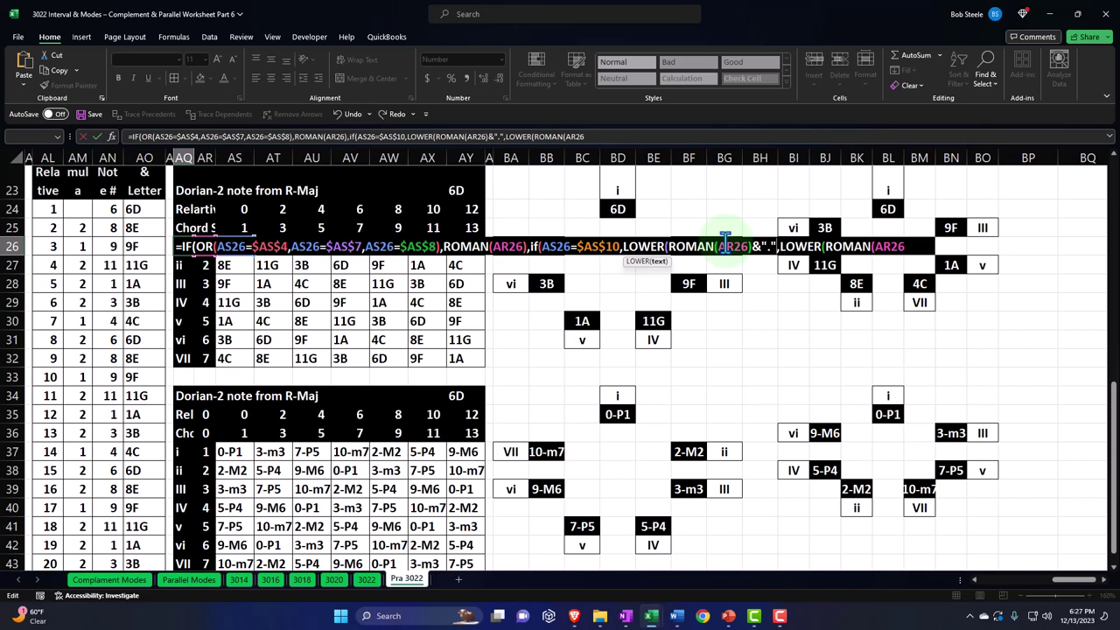
{"action": "type", "text": ")"}
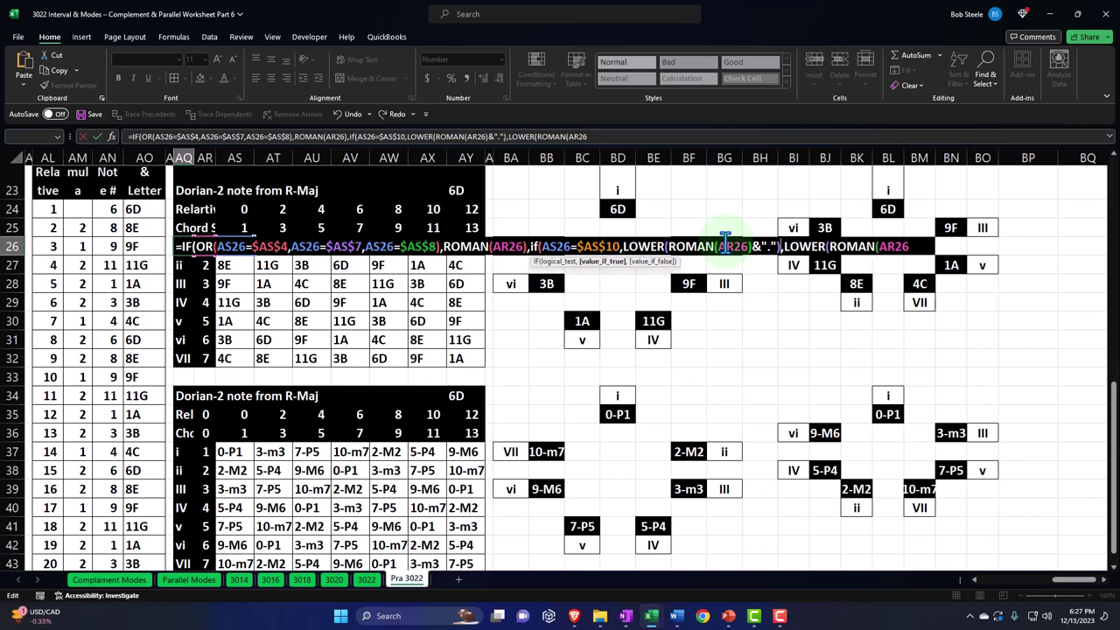
{"action": "key", "text": "Right"}
{"action": "key", "text": "End"}
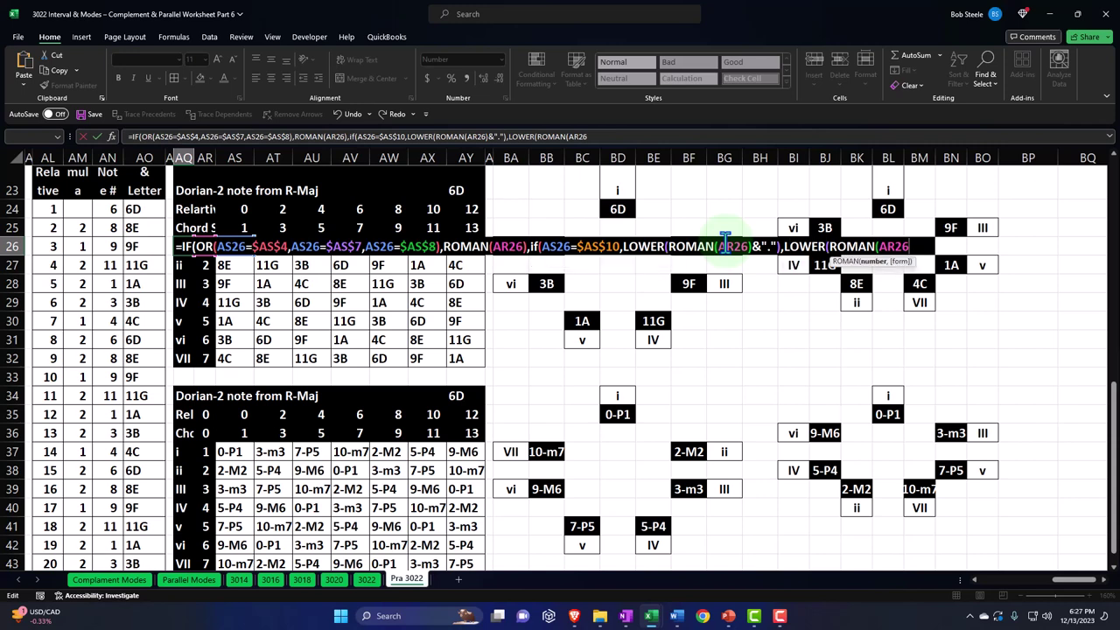
{"action": "key", "text": "Return"}
{"action": "key", "text": "Return"}
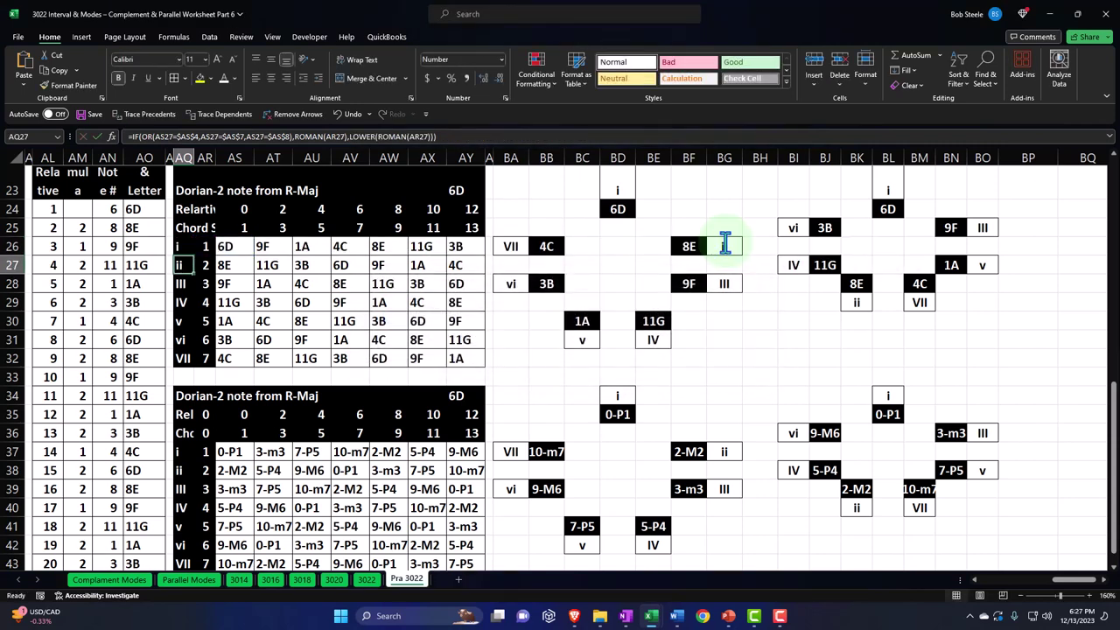
Step: Fill the AQ26 formula down through AQ32, then check the chord numerals in AQ31 and AQ37
{"action": "double_click", "coordinate": [182, 246]}
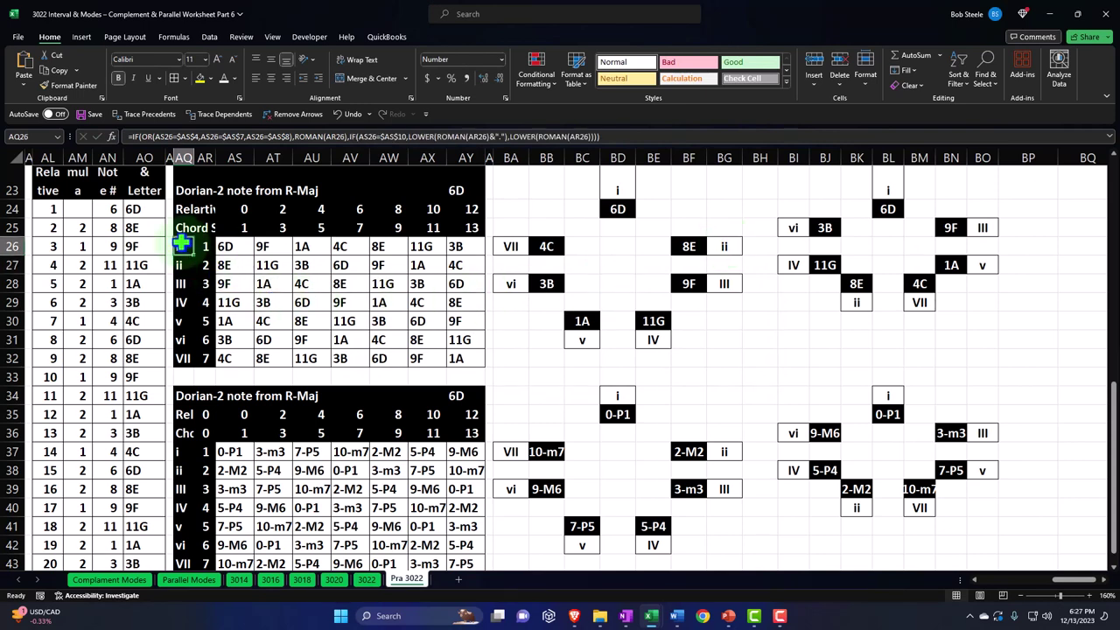
{"action": "key", "text": "Escape"}
{"action": "double_click", "coordinate": [182, 246]}
{"action": "key", "text": "Escape"}
{"action": "left_click_drag", "start_coordinate": [191, 253], "coordinate": [198, 355]}
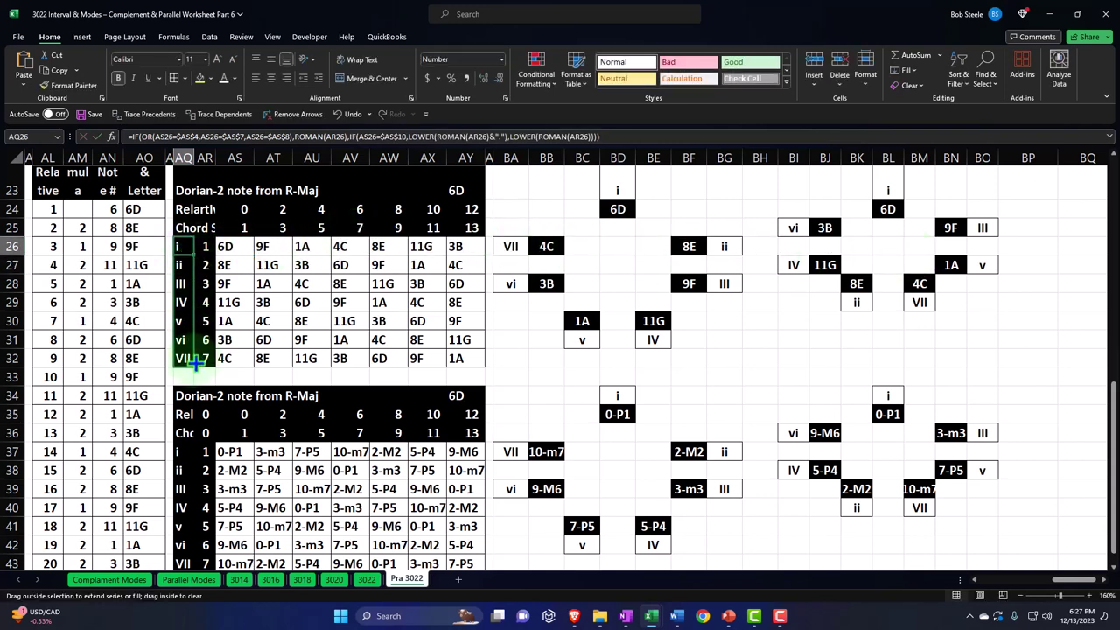
{"action": "left_click", "coordinate": [189, 341]}
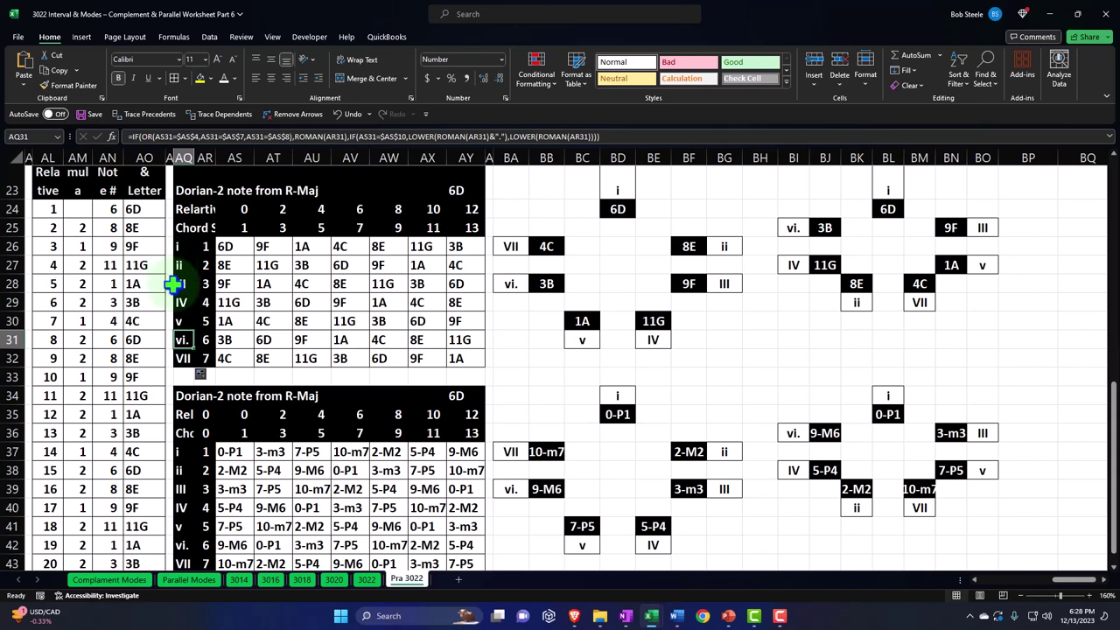
{"action": "left_click", "coordinate": [184, 452]}
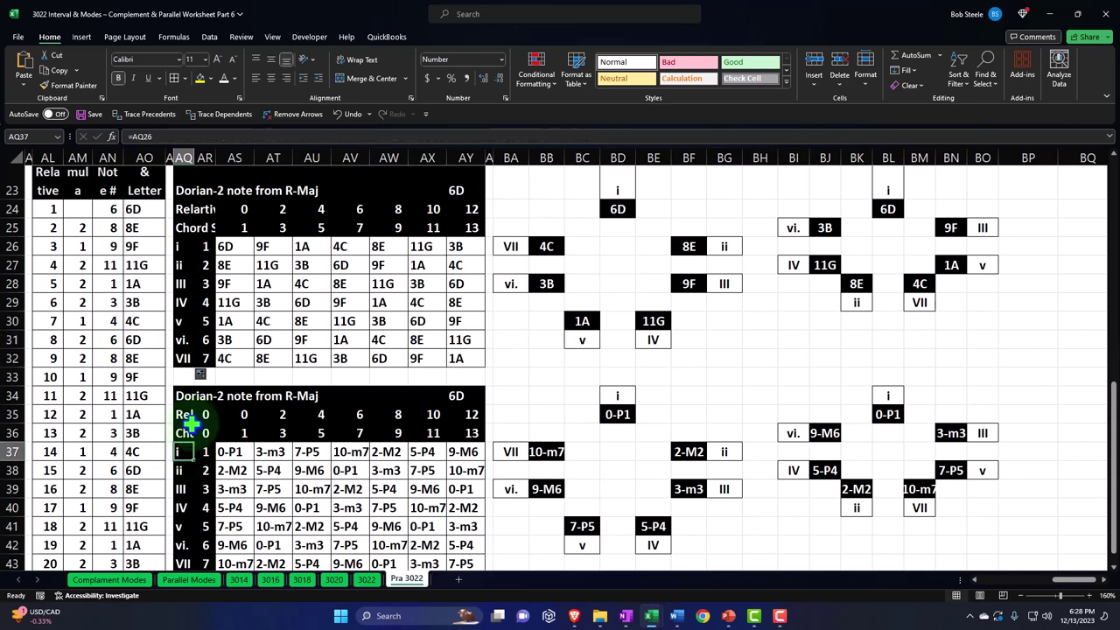
{"action": "scroll", "coordinate": [191, 426], "scroll_direction": "left", "scroll_amount": 2}
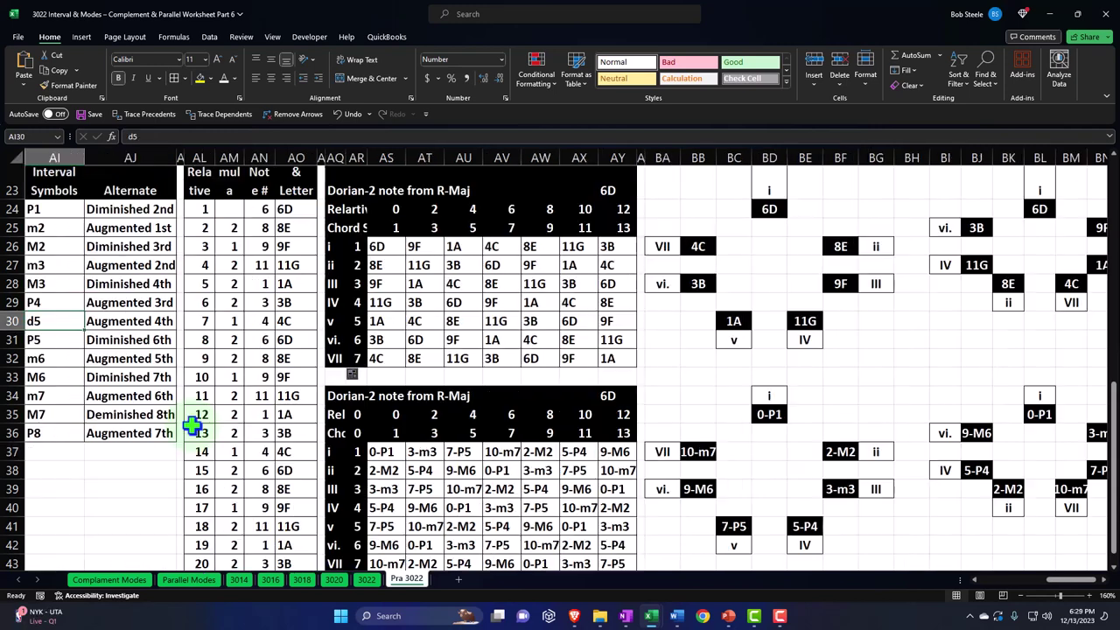
{"action": "left_click_drag", "start_coordinate": [663, 340], "coordinate": [662, 321]}
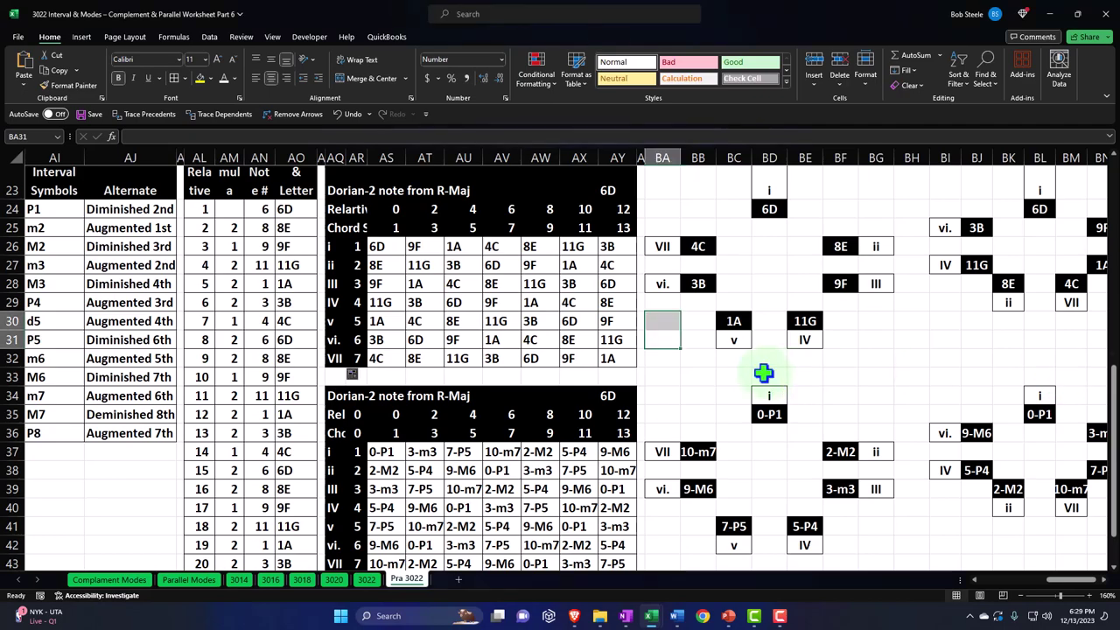
{"action": "scroll", "coordinate": [763, 373], "scroll_direction": "down", "scroll_amount": 2}
{"action": "scroll", "coordinate": [763, 372], "scroll_direction": "up", "scroll_amount": 3}
{"action": "left_click", "coordinate": [714, 301]}
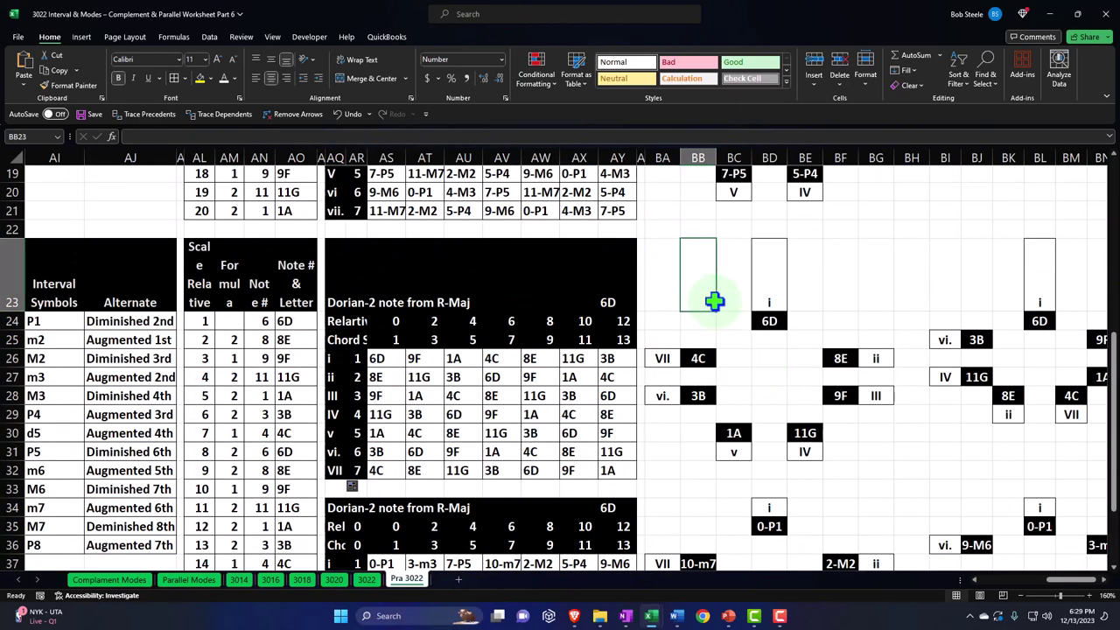
Step: Review the Dorian block along row 23, from the chord tables across to column A and back
{"action": "key", "text": "Left"}
{"action": "key", "text": "Left"}
{"action": "key", "text": "Left"}
{"action": "key", "text": "Left"}
{"action": "key", "text": "Left"}
{"action": "key", "text": "Left"}
{"action": "key", "text": "Left"}
{"action": "key", "text": "Left"}
{"action": "key", "text": "Left"}
{"action": "key", "text": "Left"}
{"action": "key", "text": "Left"}
{"action": "key", "text": "Left"}
{"action": "key", "text": "Left"}
{"action": "key", "text": "Left"}
{"action": "key", "text": "Left"}
{"action": "key", "text": "Left"}
{"action": "key", "text": "Left"}
{"action": "key", "text": "Left"}
{"action": "key", "text": "Left"}
{"action": "key", "text": "Left"}
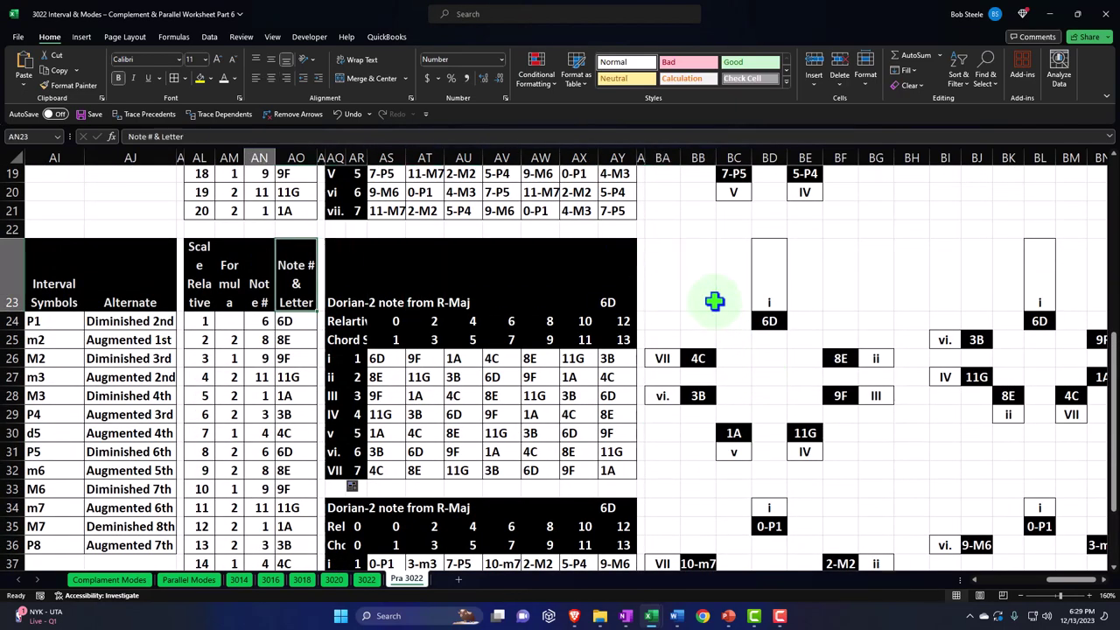
{"action": "key", "text": "Left"}
{"action": "key", "text": "Left"}
{"action": "key", "text": "Left"}
{"action": "key", "text": "Left"}
{"action": "key", "text": "Left"}
{"action": "key", "text": "Left"}
{"action": "key", "text": "Left"}
{"action": "key", "text": "Left"}
{"action": "key", "text": "Left"}
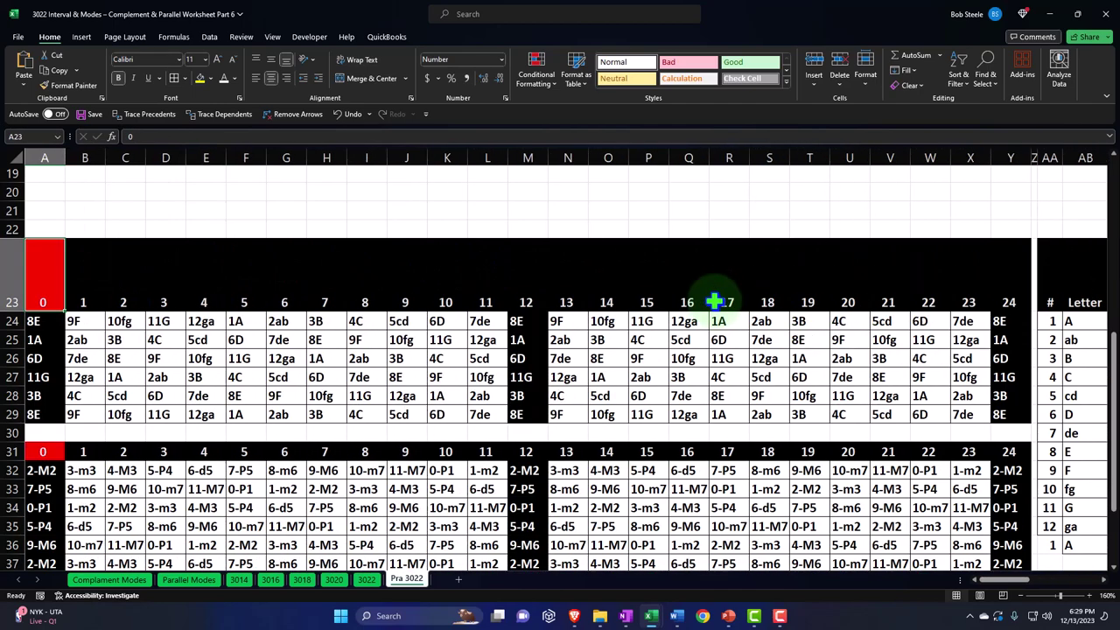
{"action": "key", "text": "Right"}
{"action": "key", "text": "Right"}
{"action": "key", "text": "Right"}
{"action": "key", "text": "Right"}
{"action": "key", "text": "Right"}
{"action": "key", "text": "Right"}
{"action": "key", "text": "Right"}
{"action": "key", "text": "Right"}
{"action": "key", "text": "Right"}
{"action": "key", "text": "Right"}
{"action": "key", "text": "Right"}
{"action": "key", "text": "Right"}
{"action": "key", "text": "Right"}
{"action": "key", "text": "Right"}
{"action": "key", "text": "Right"}
{"action": "key", "text": "Right"}
{"action": "key", "text": "Right"}
{"action": "key", "text": "Right"}
{"action": "key", "text": "Right"}
{"action": "key", "text": "Right"}
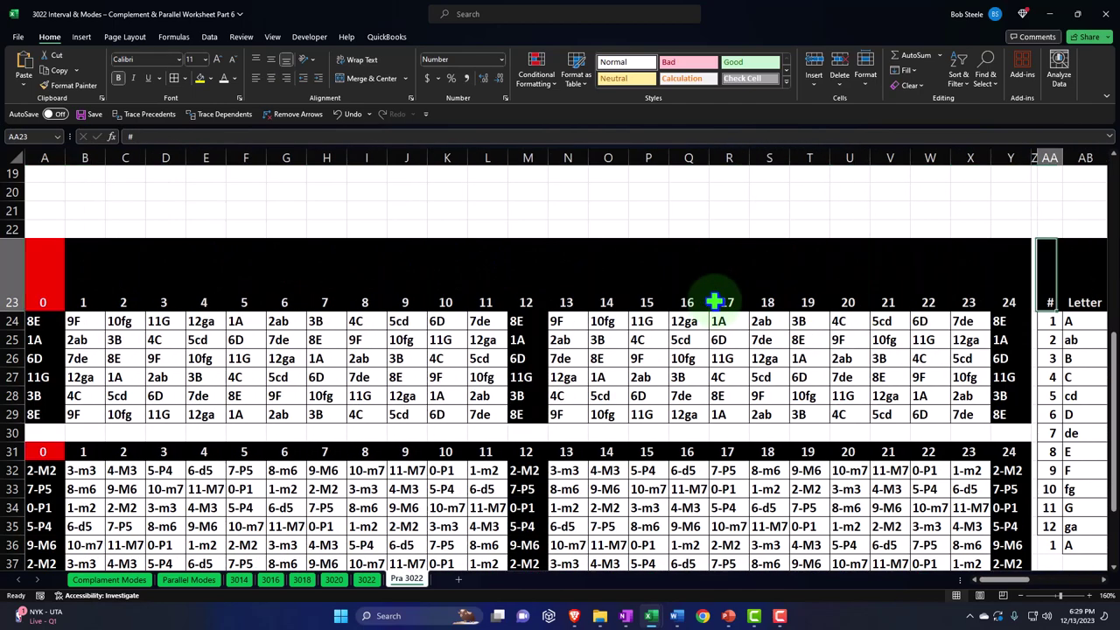
{"action": "key", "text": "Right"}
{"action": "key", "text": "Right"}
{"action": "key", "text": "Right"}
{"action": "key", "text": "Right"}
{"action": "key", "text": "Right"}
{"action": "key", "text": "Right"}
{"action": "key", "text": "Right"}
{"action": "key", "text": "Right"}
{"action": "key", "text": "Right"}
{"action": "key", "text": "Right"}
{"action": "key", "text": "Right"}
{"action": "key", "text": "Right"}
{"action": "key", "text": "Right"}
{"action": "key", "text": "Right"}
{"action": "key", "text": "Right"}
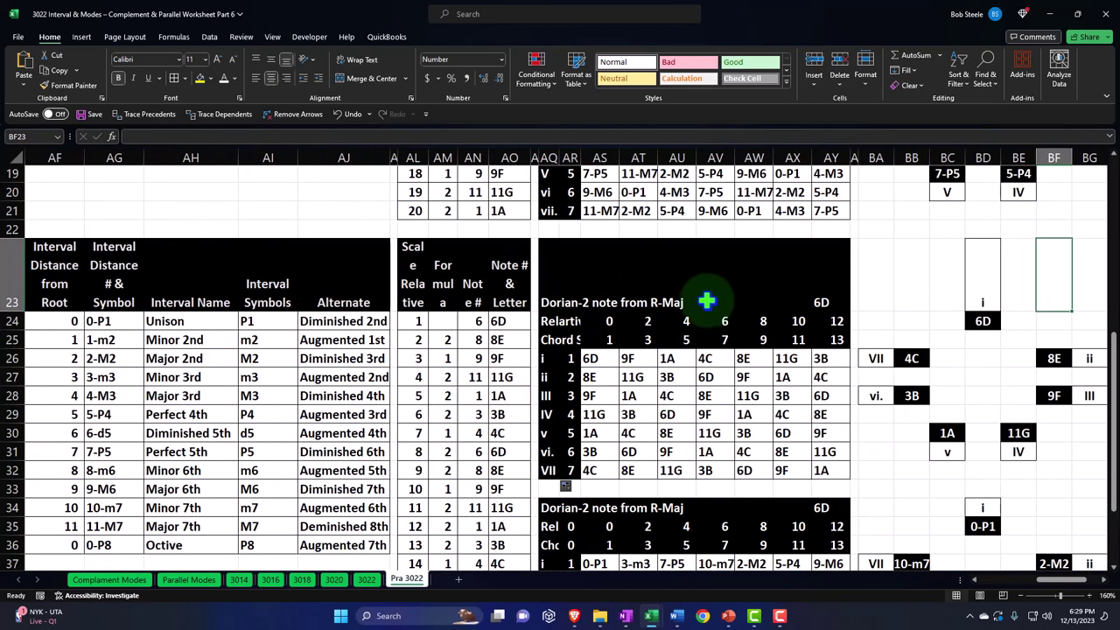
Step: Examine the AQ26 formula and the Major/Ionian chord-table cells that it references
{"action": "left_click", "coordinate": [546, 359]}
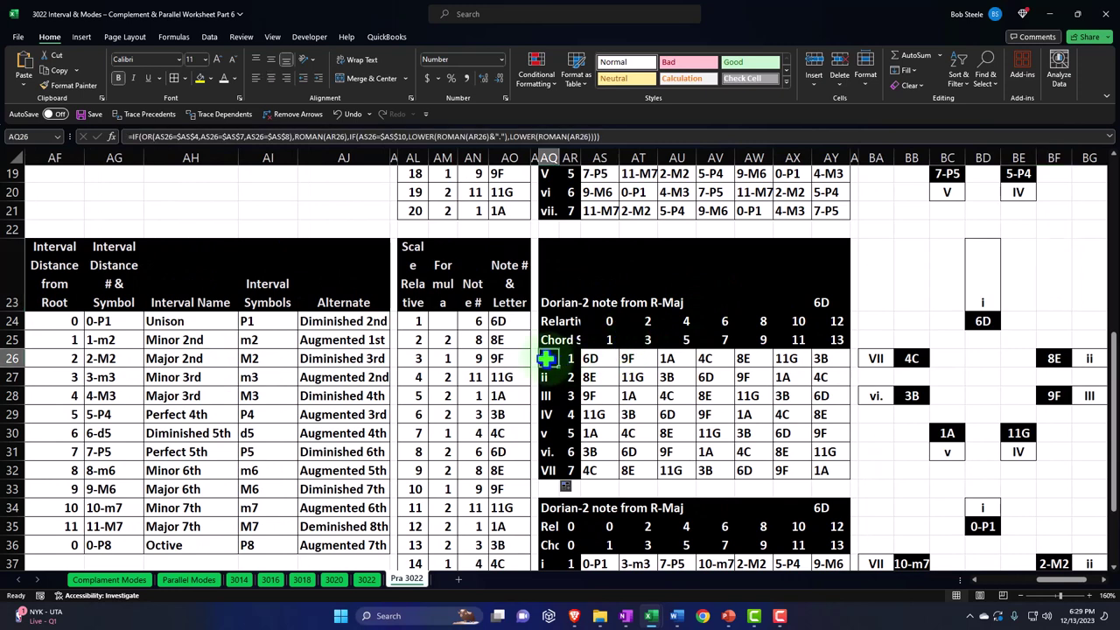
{"action": "double_click", "coordinate": [546, 359]}
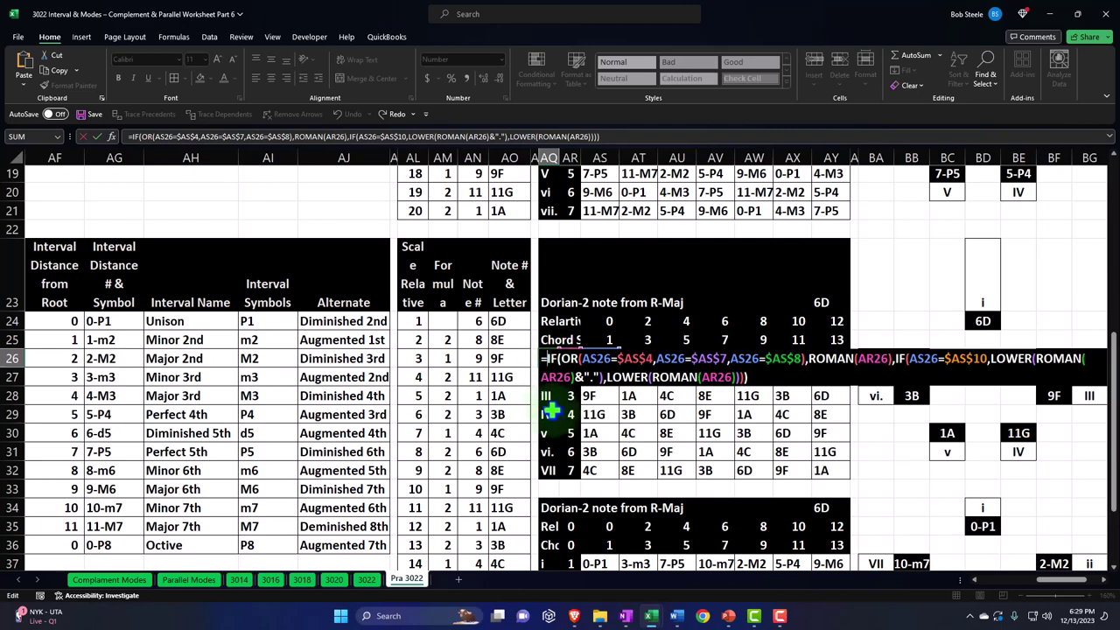
{"action": "scroll", "coordinate": [545, 359], "scroll_direction": "up", "scroll_amount": 6}
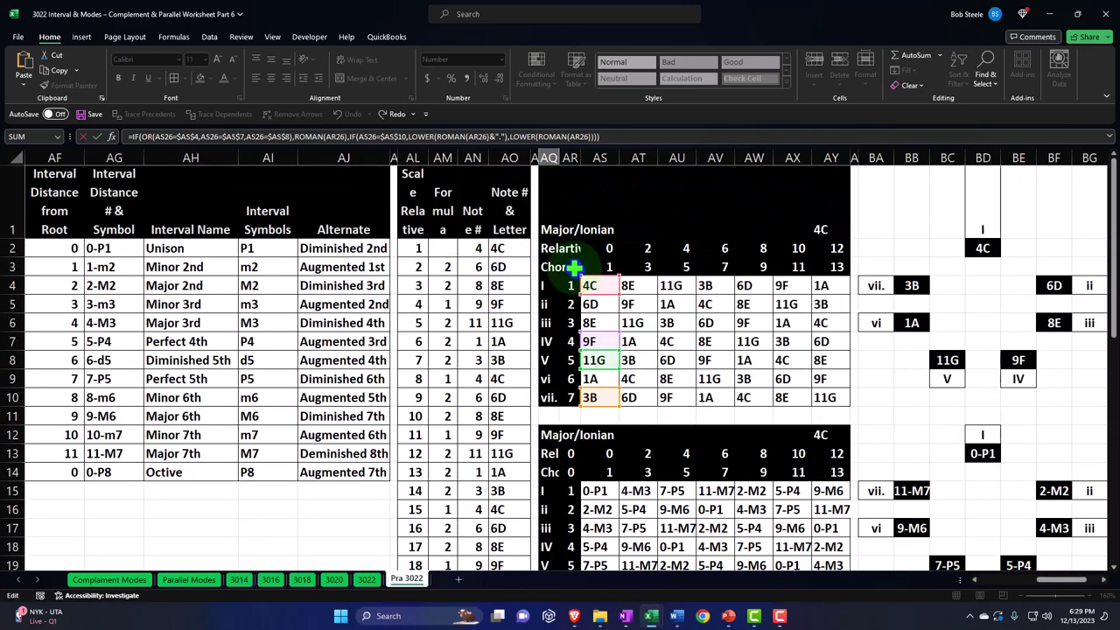
{"action": "key", "text": "Return"}
{"action": "scroll", "coordinate": [574, 267], "scroll_direction": "down", "scroll_amount": 6}
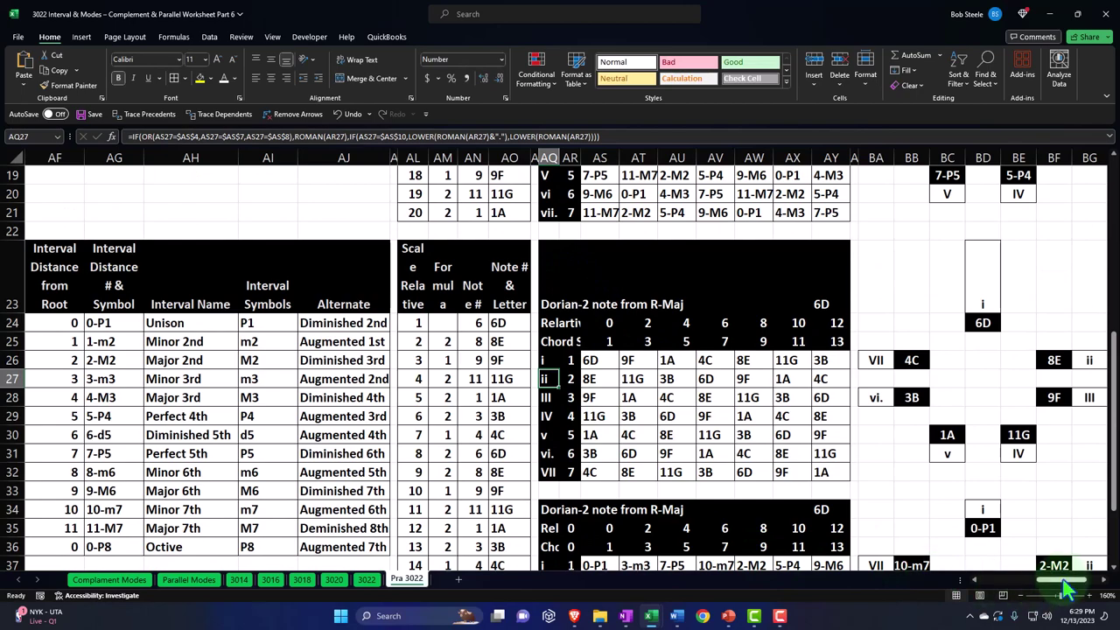
Step: Copy the Dorian block in rows 23 to 43 and paste it starting at row 45
{"action": "left_click_drag", "start_coordinate": [1063, 589], "coordinate": [825, 588]}
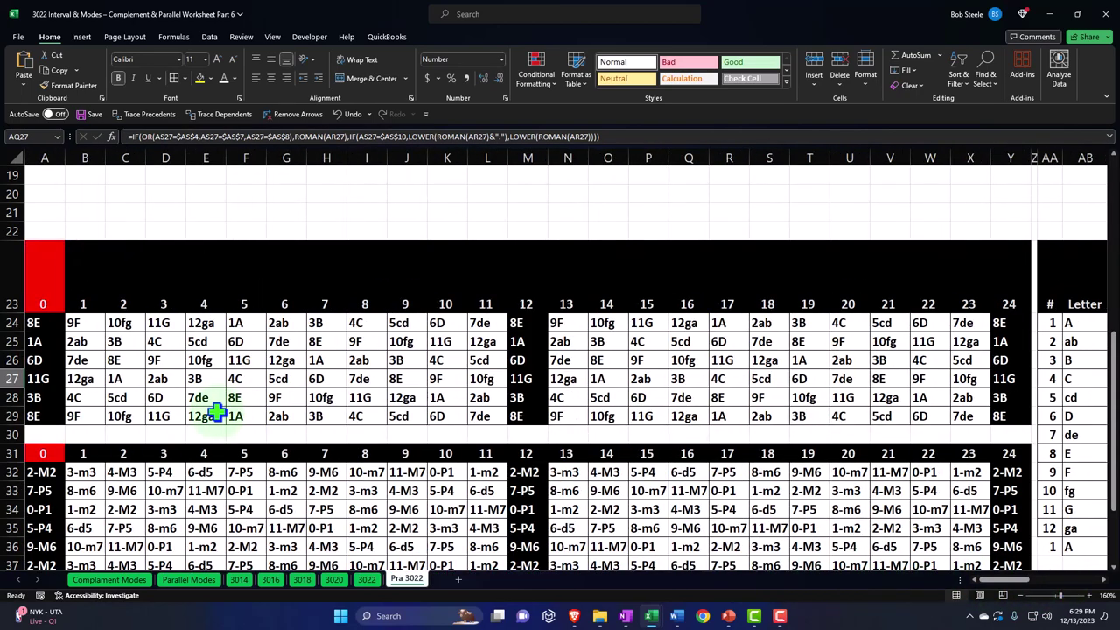
{"action": "scroll", "coordinate": [216, 413], "scroll_direction": "down", "scroll_amount": 4, "text": "ctrl"}
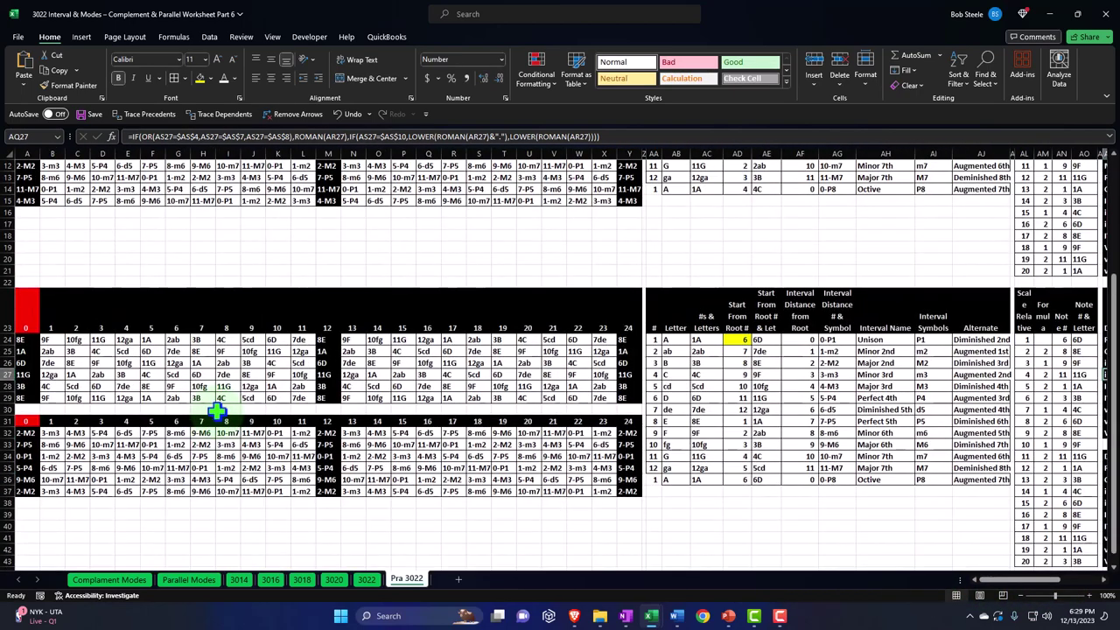
{"action": "scroll", "coordinate": [216, 411], "scroll_direction": "down", "scroll_amount": 1}
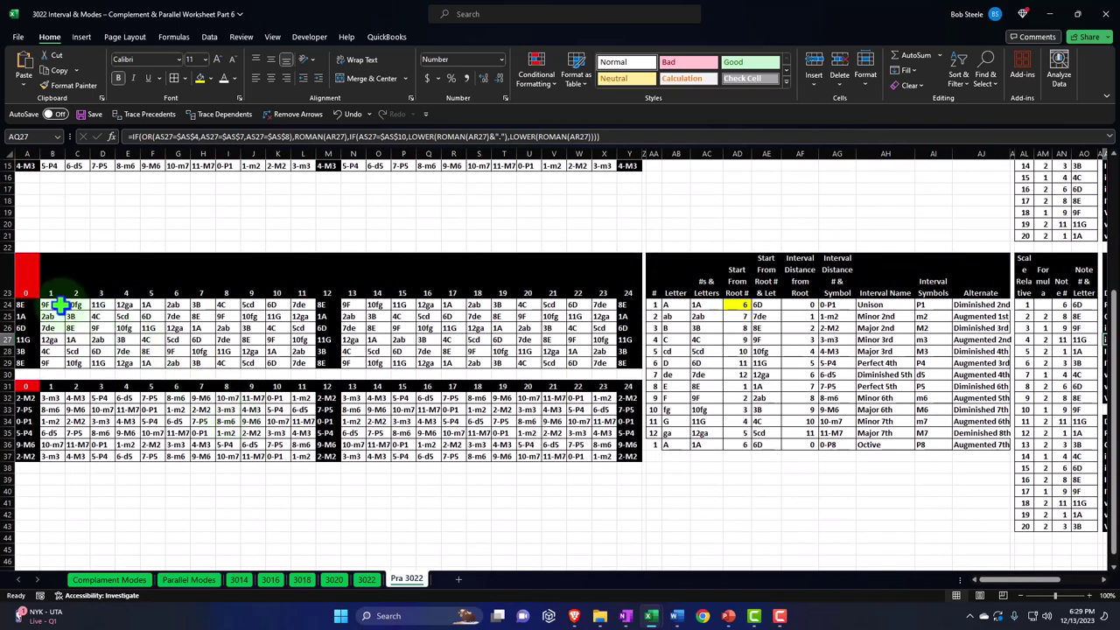
{"action": "left_click_drag", "start_coordinate": [9, 271], "coordinate": [40, 523]}
{"action": "key", "text": "ctrl+c"}
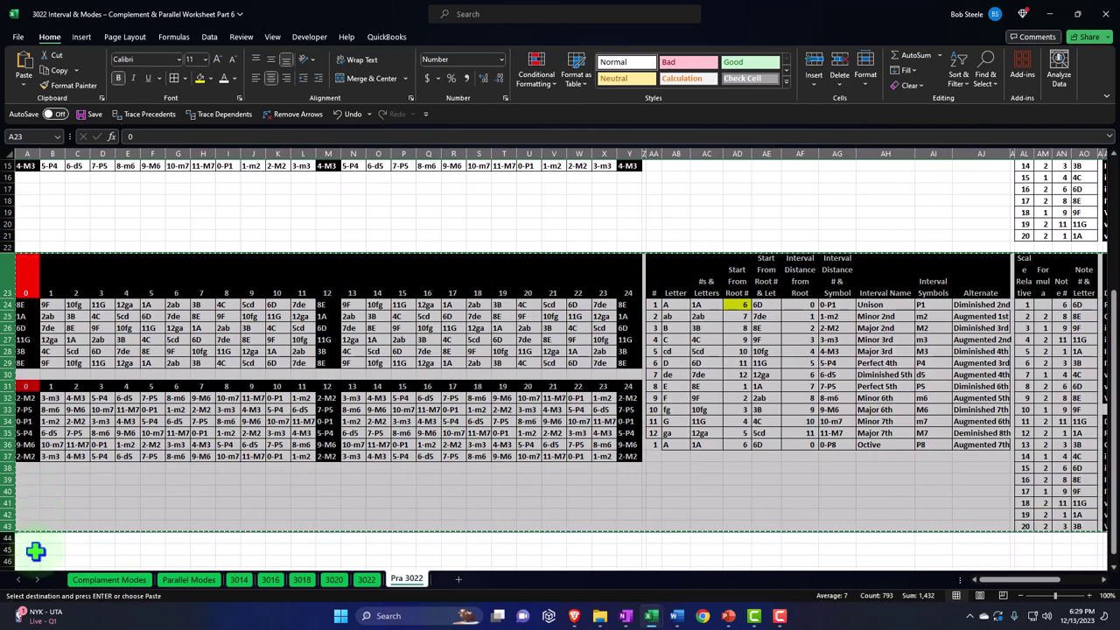
{"action": "left_click", "coordinate": [35, 550]}
{"action": "key", "text": "ctrl+v"}
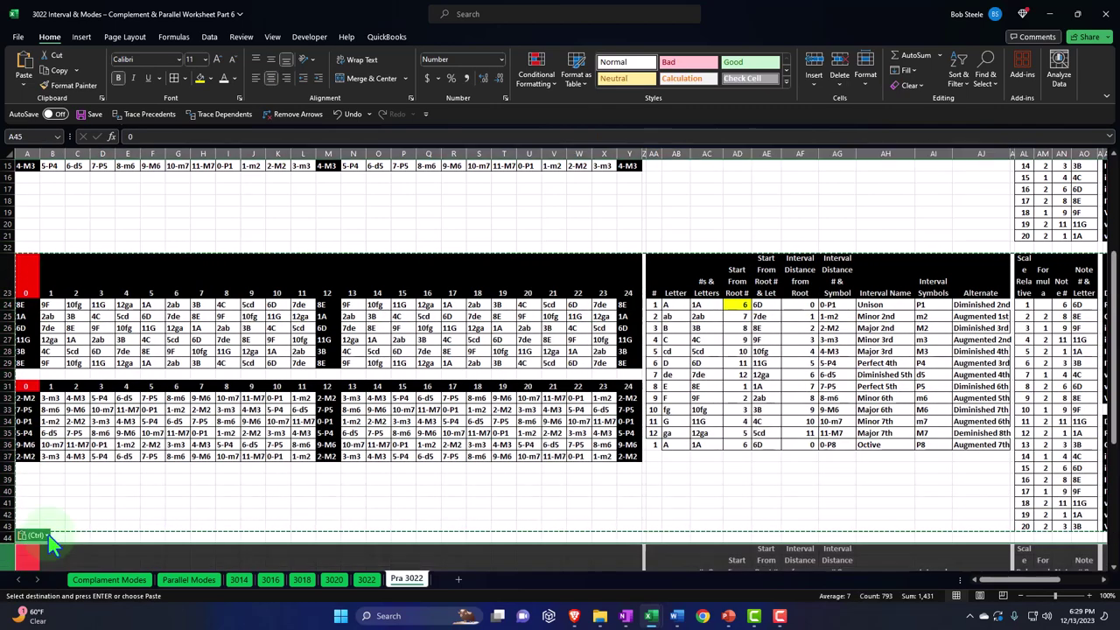
{"action": "scroll", "coordinate": [110, 458], "scroll_direction": "down", "scroll_amount": 6}
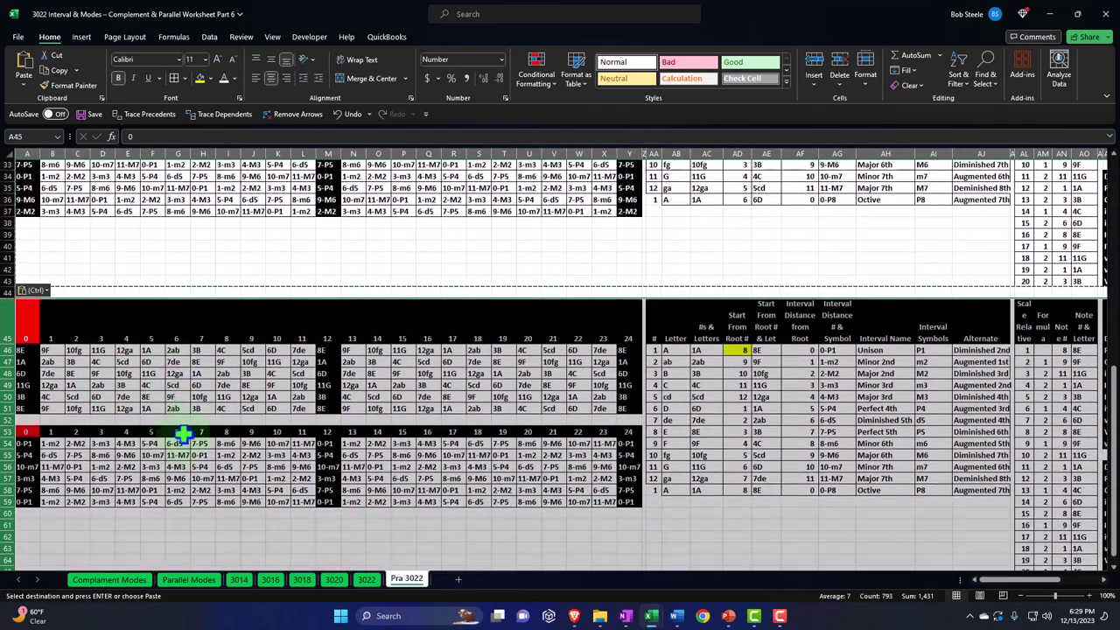
Step: Relink the yellow Start From Root # cell AD46 in the block at row 45 to AD6 in the Major/Ionian block
{"action": "scroll", "coordinate": [205, 386], "scroll_direction": "up", "scroll_amount": 1, "text": "ctrl"}
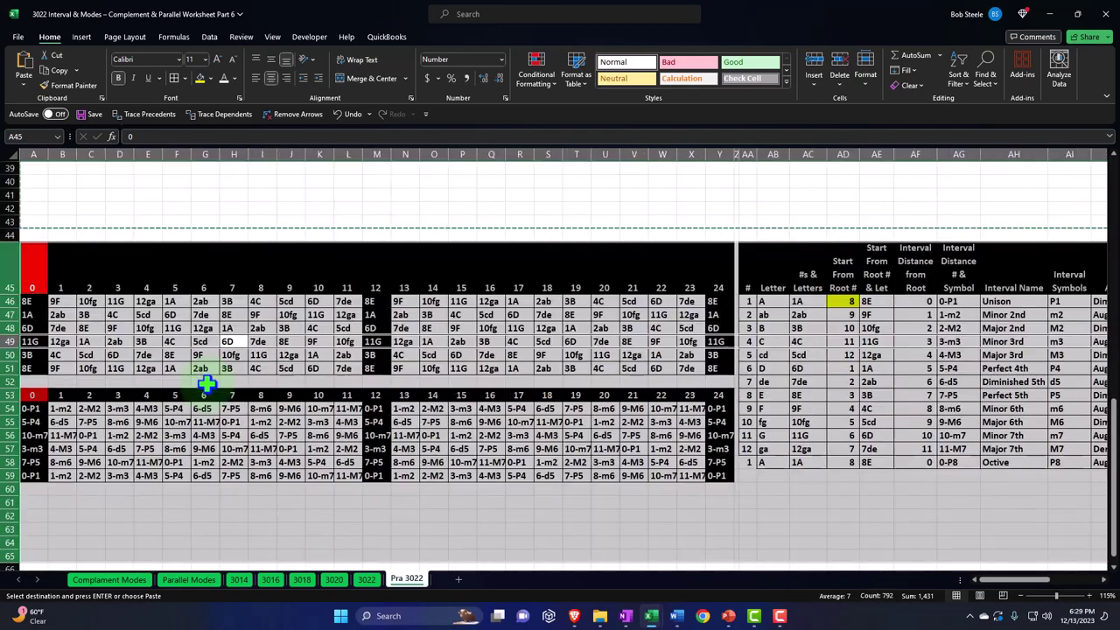
{"action": "scroll", "coordinate": [205, 383], "scroll_direction": "up", "scroll_amount": 3, "text": "ctrl"}
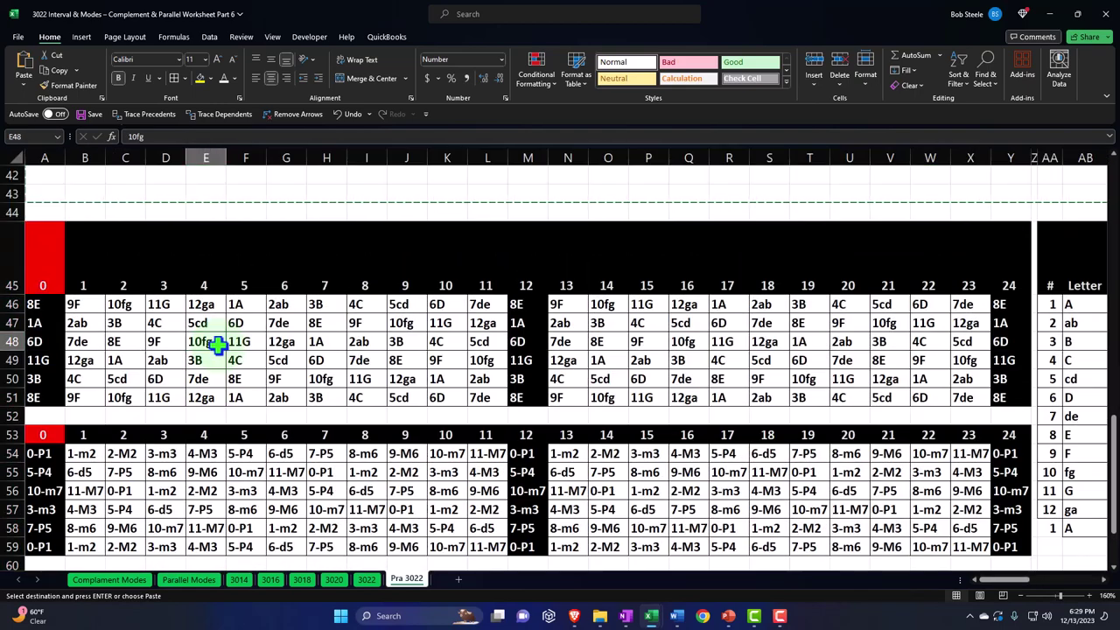
{"action": "left_click", "coordinate": [216, 344]}
{"action": "key", "text": "Right"}
{"action": "key", "text": "Right"}
{"action": "key", "text": "Right"}
{"action": "key", "text": "Right"}
{"action": "key", "text": "Right"}
{"action": "key", "text": "Right"}
{"action": "key", "text": "Right"}
{"action": "key", "text": "Right"}
{"action": "key", "text": "Right"}
{"action": "key", "text": "Right"}
{"action": "key", "text": "Right"}
{"action": "key", "text": "Right"}
{"action": "key", "text": "Right"}
{"action": "key", "text": "Right"}
{"action": "key", "text": "Right"}
{"action": "key", "text": "Right"}
{"action": "key", "text": "Right"}
{"action": "key", "text": "Right"}
{"action": "key", "text": "Right"}
{"action": "key", "text": "Right"}
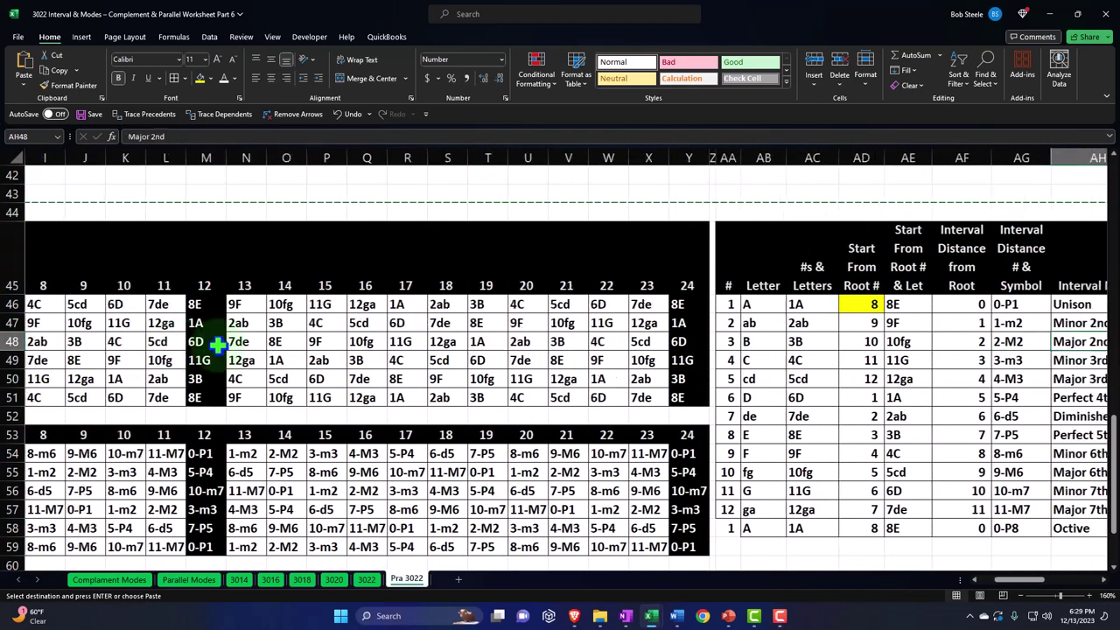
{"action": "key", "text": "Right"}
{"action": "key", "text": "Right"}
{"action": "key", "text": "Left"}
{"action": "key", "text": "Left"}
{"action": "key", "text": "Left"}
{"action": "key", "text": "Left"}
{"action": "key", "text": "Left"}
{"action": "key", "text": "Left"}
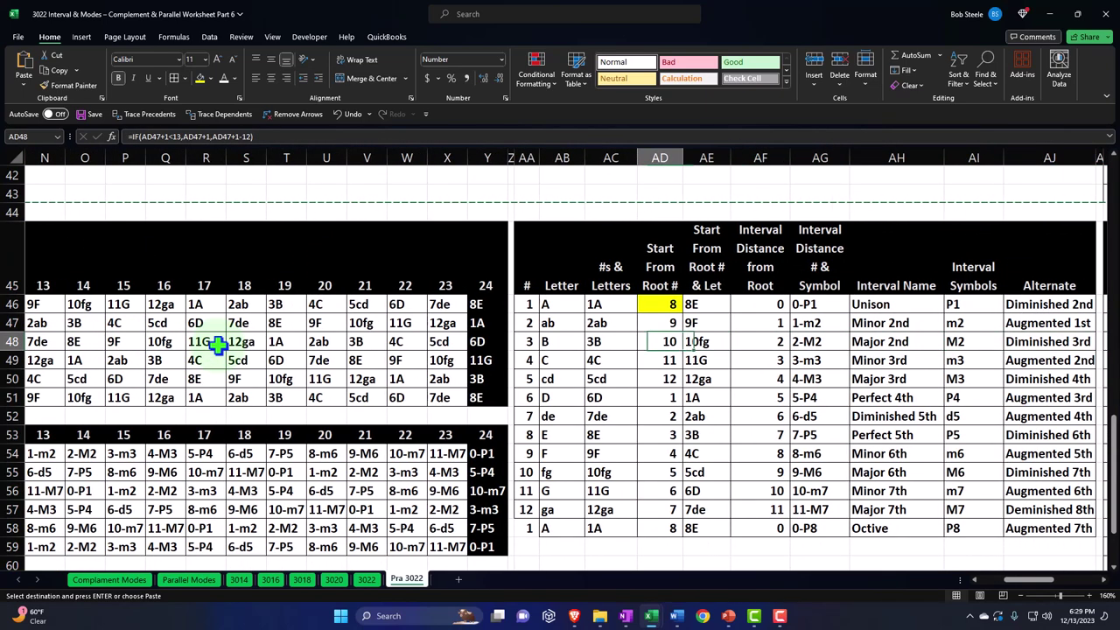
{"action": "key", "text": "Up"}
{"action": "key", "text": "Up"}
{"action": "type", "text": "="}
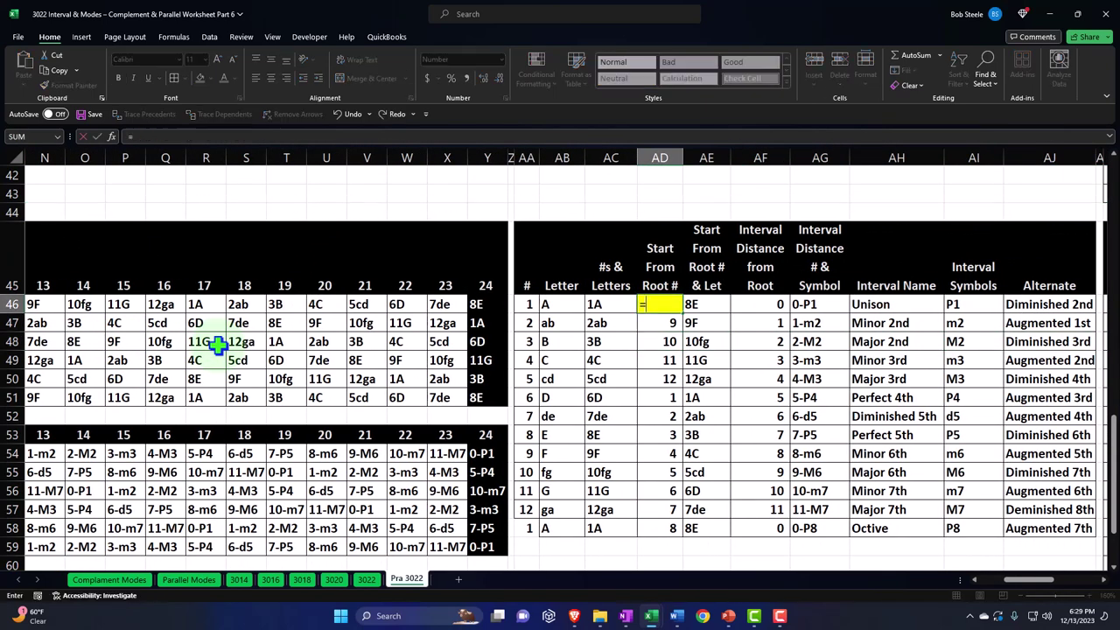
{"action": "key", "text": "Up"}
{"action": "key", "text": "Up"}
{"action": "key", "text": "Up"}
{"action": "key", "text": "Up"}
{"action": "key", "text": "Up"}
{"action": "key", "text": "Up"}
{"action": "key", "text": "Up"}
{"action": "key", "text": "Up"}
{"action": "key", "text": "Up"}
{"action": "key", "text": "Up"}
{"action": "key", "text": "Up"}
{"action": "key", "text": "Up"}
{"action": "key", "text": "Up"}
{"action": "key", "text": "Up"}
{"action": "key", "text": "Up"}
{"action": "key", "text": "Up"}
{"action": "key", "text": "Up"}
{"action": "key", "text": "Up"}
{"action": "key", "text": "Up"}
{"action": "key", "text": "Up"}
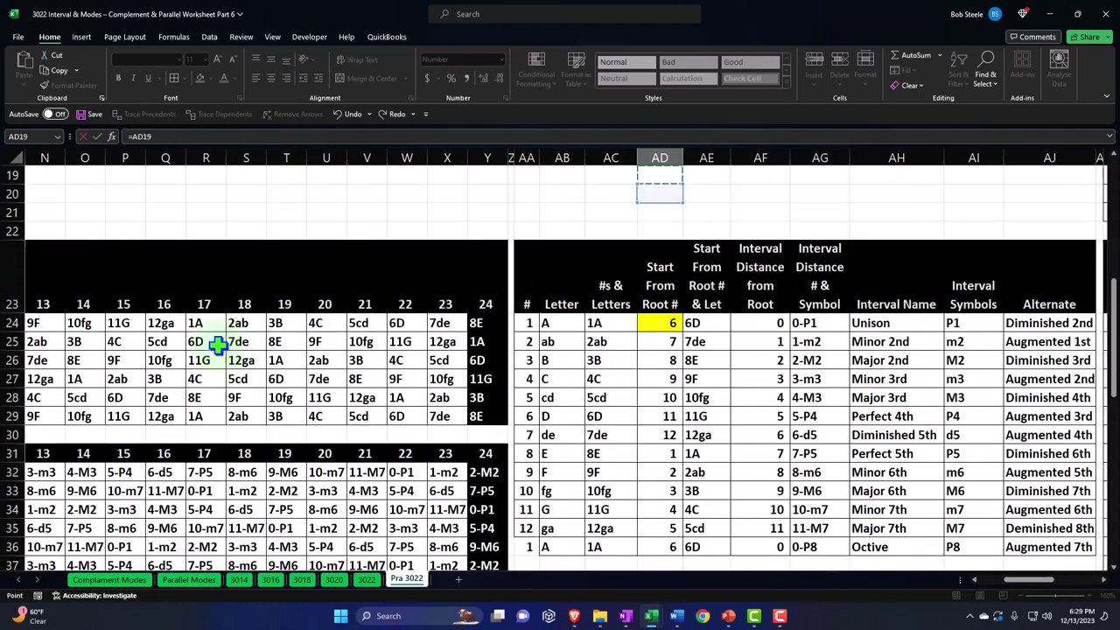
{"action": "key", "text": "Up"}
{"action": "key", "text": "Up"}
{"action": "key", "text": "Right"}
{"action": "key", "text": "Right"}
{"action": "key", "text": "Right"}
{"action": "key", "text": "Right"}
{"action": "key", "text": "Right"}
{"action": "key", "text": "Right"}
{"action": "key", "text": "Right"}
{"action": "key", "text": "Right"}
{"action": "key", "text": "Right"}
{"action": "key", "text": "Right"}
{"action": "key", "text": "Right"}
{"action": "key", "text": "Right"}
{"action": "key", "text": "Right"}
{"action": "key", "text": "Right"}
{"action": "key", "text": "Right"}
{"action": "key", "text": "Right"}
{"action": "key", "text": "Right"}
{"action": "key", "text": "Right"}
{"action": "key", "text": "Right"}
{"action": "key", "text": "Right"}
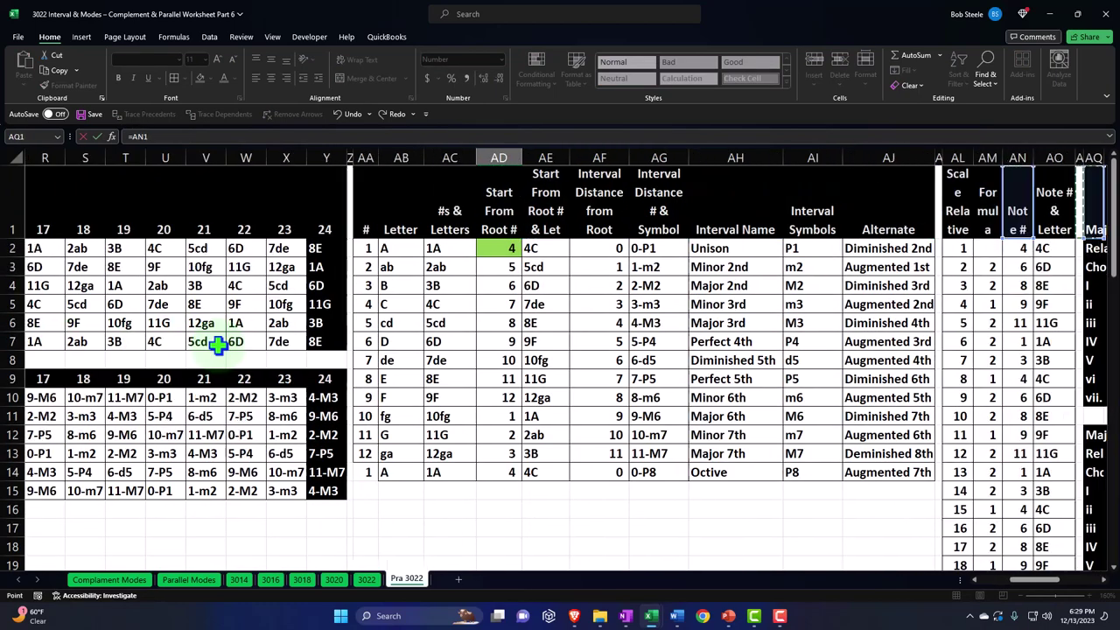
{"action": "key", "text": "Right"}
{"action": "key", "text": "Right"}
{"action": "key", "text": "Down"}
{"action": "key", "text": "Down"}
{"action": "key", "text": "Down"}
{"action": "key", "text": "Left"}
{"action": "key", "text": "Left"}
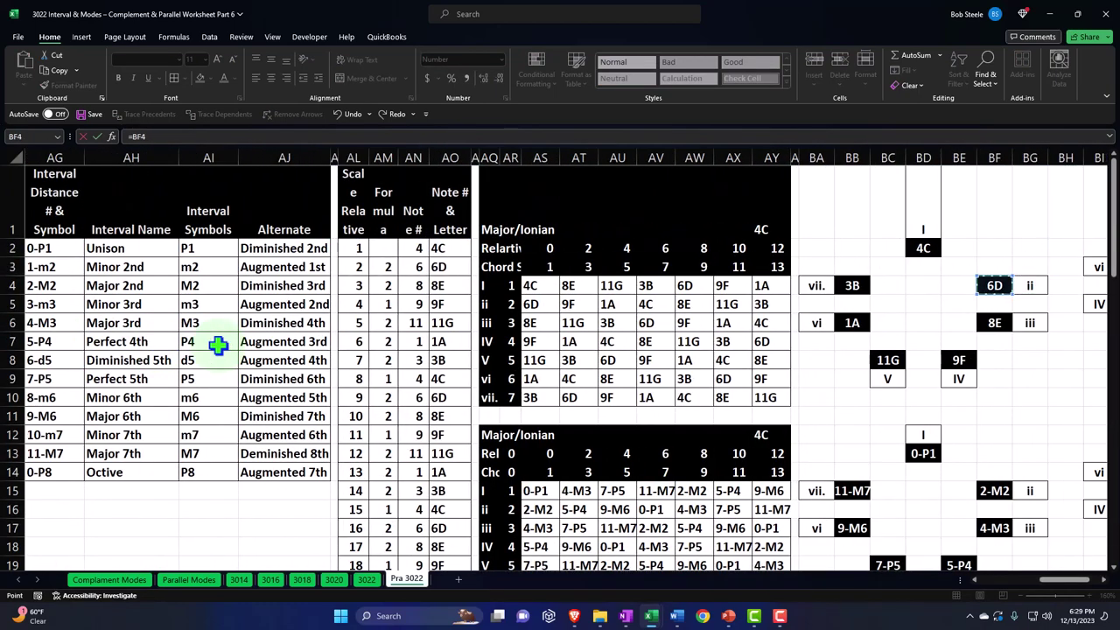
{"action": "key", "text": "Down"}
{"action": "key", "text": "Down"}
{"action": "key", "text": "Left"}
{"action": "key", "text": "Left"}
{"action": "key", "text": "Left"}
{"action": "key", "text": "Left"}
{"action": "key", "text": "Left"}
{"action": "key", "text": "Left"}
{"action": "key", "text": "Left"}
{"action": "key", "text": "Left"}
{"action": "key", "text": "Left"}
{"action": "key", "text": "Left"}
{"action": "key", "text": "Left"}
{"action": "key", "text": "Left"}
{"action": "key", "text": "Left"}
{"action": "key", "text": "Left"}
{"action": "key", "text": "Left"}
{"action": "key", "text": "Left"}
{"action": "key", "text": "Left"}
{"action": "key", "text": "Left"}
{"action": "key", "text": "Left"}
{"action": "key", "text": "Left"}
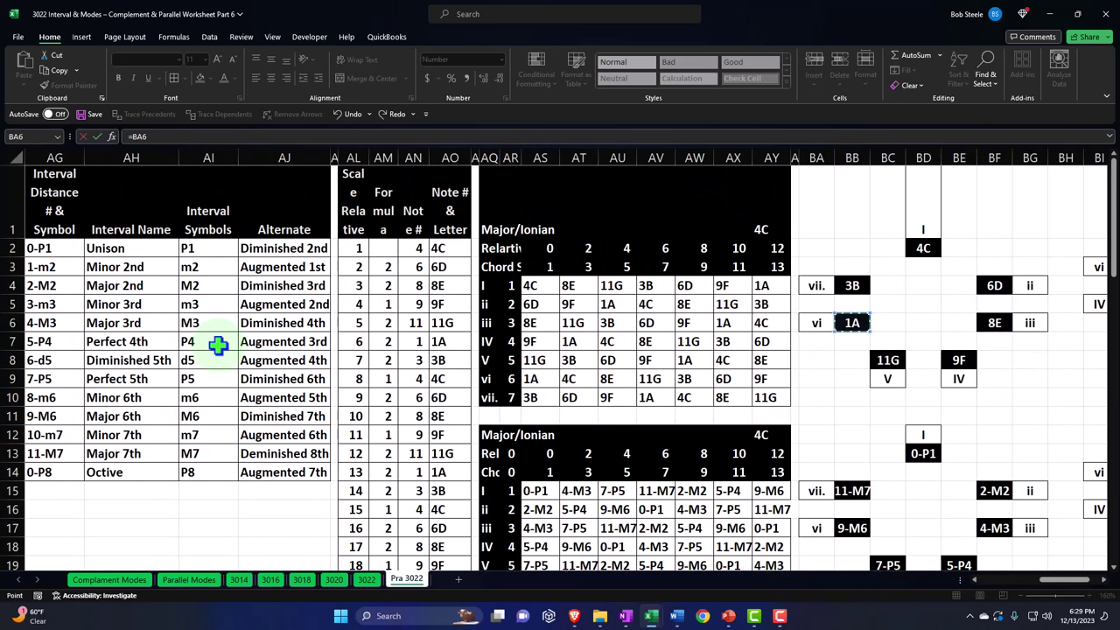
{"action": "key", "text": "Left"}
{"action": "key", "text": "Left"}
{"action": "key", "text": "Left"}
{"action": "key", "text": "Left"}
{"action": "key", "text": "Left"}
{"action": "key", "text": "Left"}
{"action": "key", "text": "Left"}
{"action": "key", "text": "Left"}
{"action": "key", "text": "Left"}
{"action": "key", "text": "Left"}
{"action": "key", "text": "Left"}
{"action": "key", "text": "Left"}
{"action": "key", "text": "Left"}
{"action": "key", "text": "Left"}
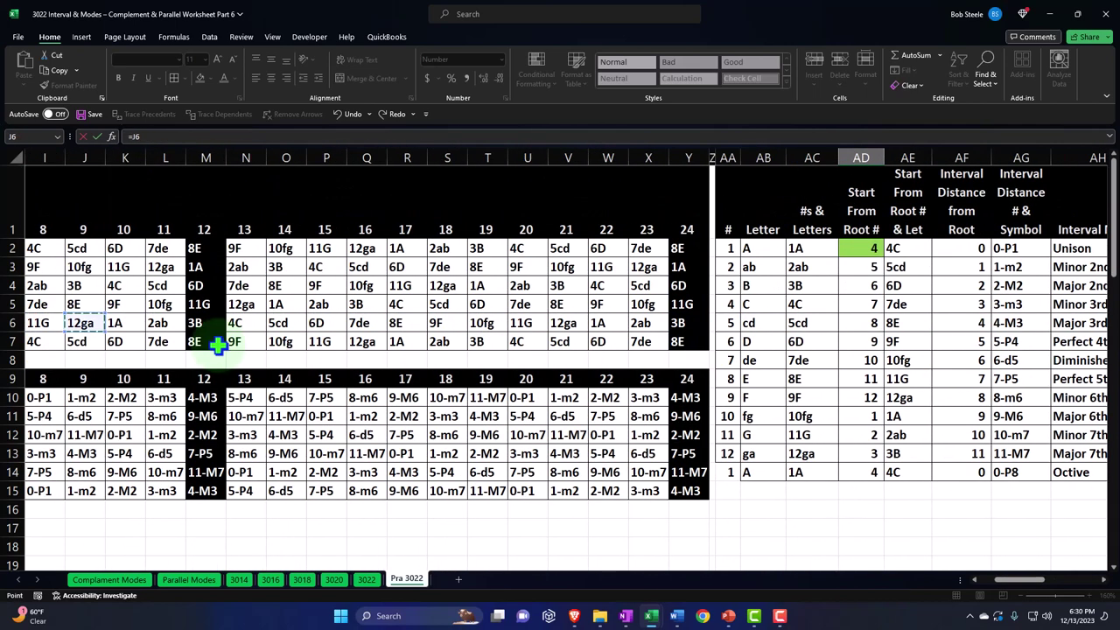
{"action": "key", "text": "Right"}
{"action": "key", "text": "Right"}
{"action": "key", "text": "Right"}
{"action": "key", "text": "Right"}
{"action": "key", "text": "Right"}
{"action": "key", "text": "Right"}
{"action": "key", "text": "Right"}
{"action": "key", "text": "Right"}
{"action": "key", "text": "Right"}
{"action": "key", "text": "Right"}
{"action": "key", "text": "Right"}
{"action": "key", "text": "Right"}
{"action": "key", "text": "Right"}
{"action": "key", "text": "Right"}
{"action": "key", "text": "Right"}
{"action": "key", "text": "Right"}
{"action": "key", "text": "Right"}
{"action": "key", "text": "Right"}
{"action": "key", "text": "Right"}
{"action": "key", "text": "Right"}
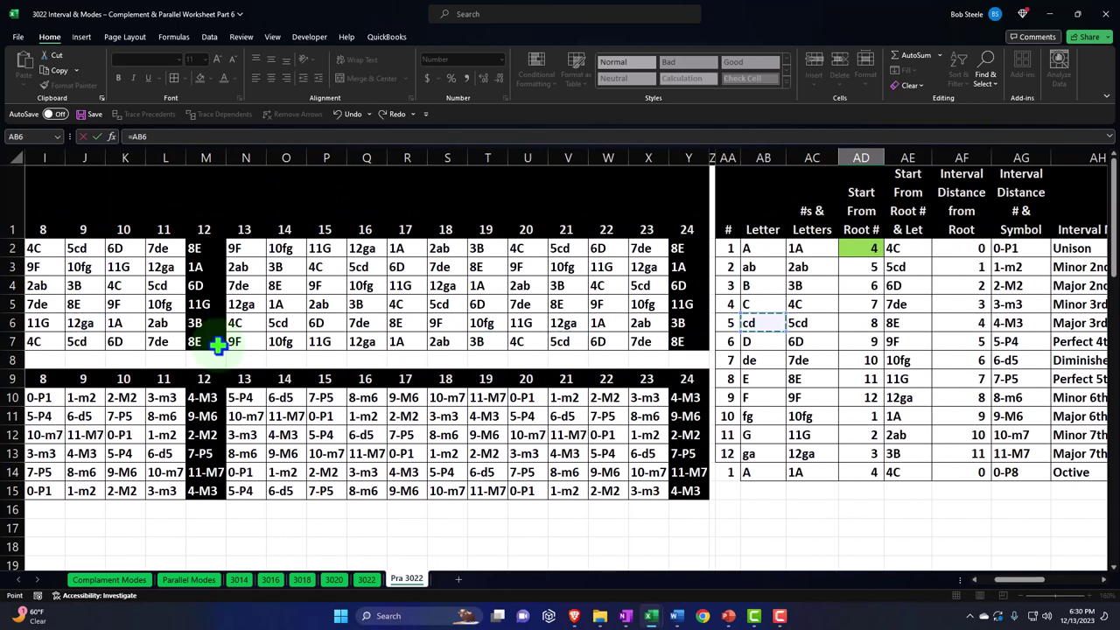
{"action": "key", "text": "Return"}
Step: Check the Start From Root # column of the pasted block from AD47 down to AD57
{"action": "key", "text": "Down"}
{"action": "key", "text": "Down"}
{"action": "key", "text": "Down"}
{"action": "key", "text": "Down"}
{"action": "key", "text": "Down"}
{"action": "key", "text": "Down"}
{"action": "key", "text": "Down"}
{"action": "key", "text": "Down"}
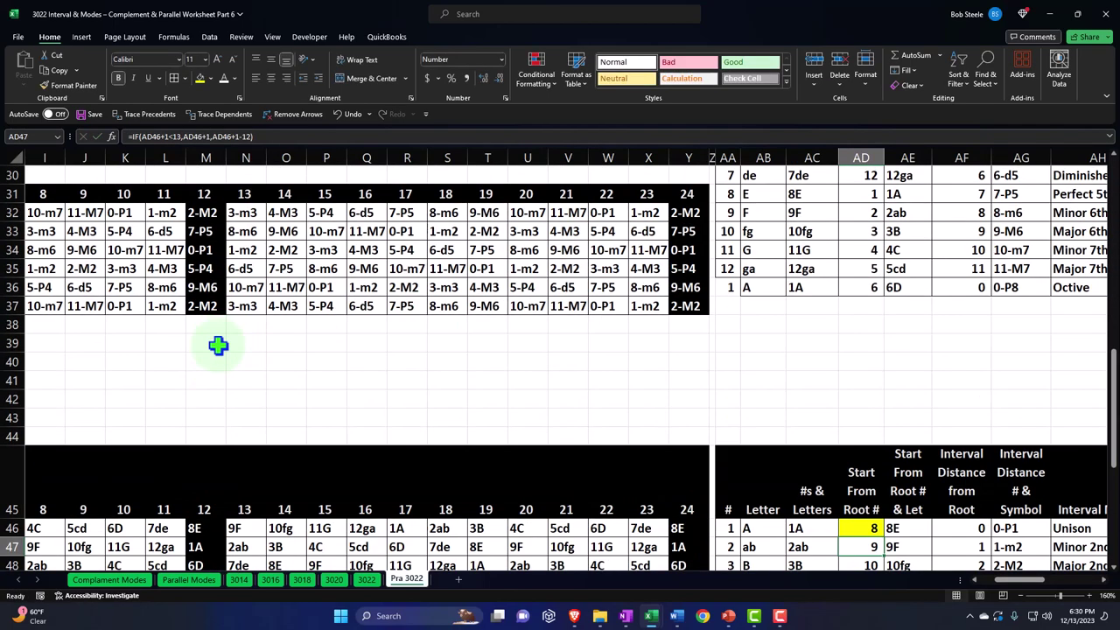
{"action": "key", "text": "Down"}
{"action": "key", "text": "Down"}
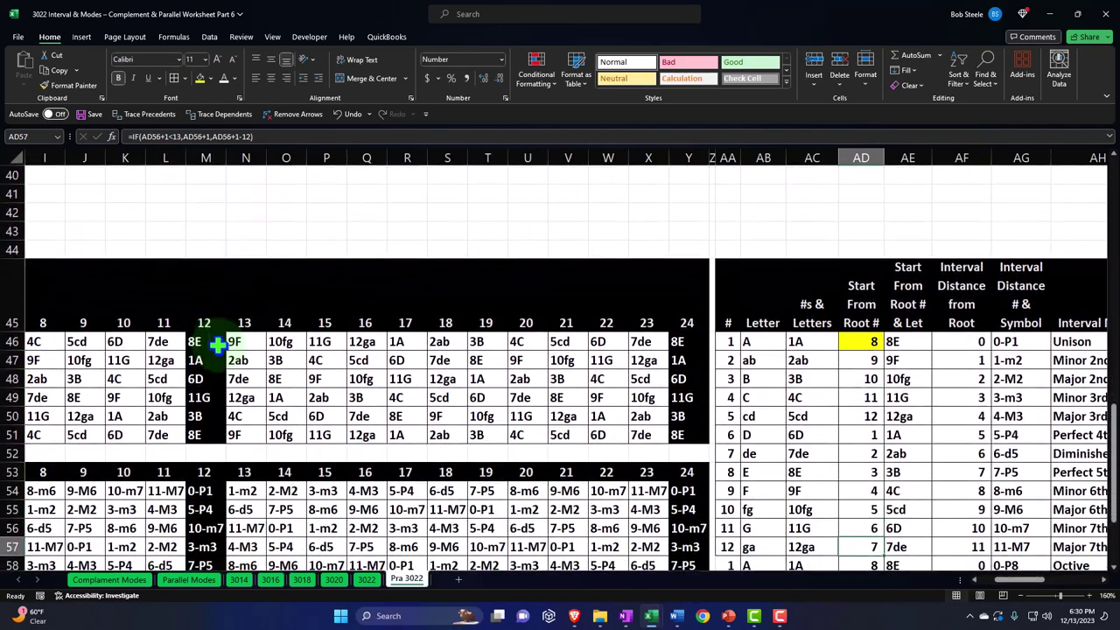
Step: Look across the block at row 45, from its Start From Root # column through the interval and scale tables to the chord tables
{"action": "key", "text": "Right"}
{"action": "key", "text": "Right"}
{"action": "key", "text": "Right"}
{"action": "key", "text": "Right"}
{"action": "key", "text": "Right"}
{"action": "key", "text": "Right"}
{"action": "key", "text": "Right"}
{"action": "key", "text": "Right"}
{"action": "key", "text": "Right"}
{"action": "key", "text": "Right"}
{"action": "key", "text": "Right"}
{"action": "key", "text": "Right"}
{"action": "key", "text": "Right"}
{"action": "key", "text": "Right"}
{"action": "key", "text": "Right"}
{"action": "key", "text": "Right"}
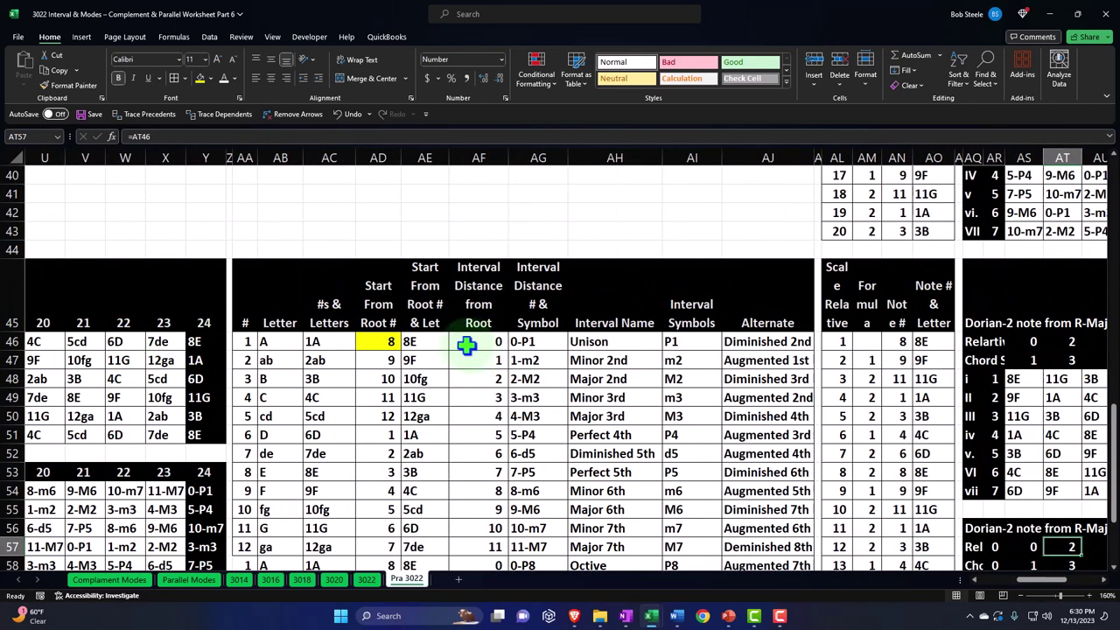
{"action": "left_click", "coordinate": [526, 343]}
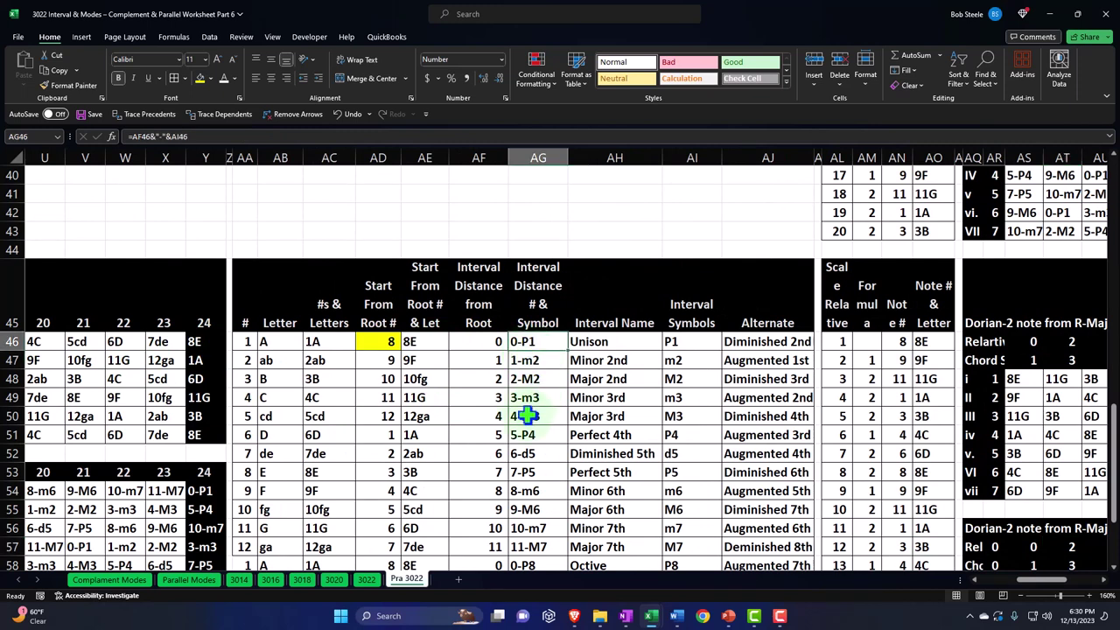
{"action": "key", "text": "Right"}
{"action": "key", "text": "Right"}
{"action": "key", "text": "Right"}
{"action": "key", "text": "Right"}
{"action": "key", "text": "Right"}
{"action": "key", "text": "Right"}
{"action": "key", "text": "Right"}
{"action": "key", "text": "Right"}
{"action": "key", "text": "Right"}
{"action": "key", "text": "Right"}
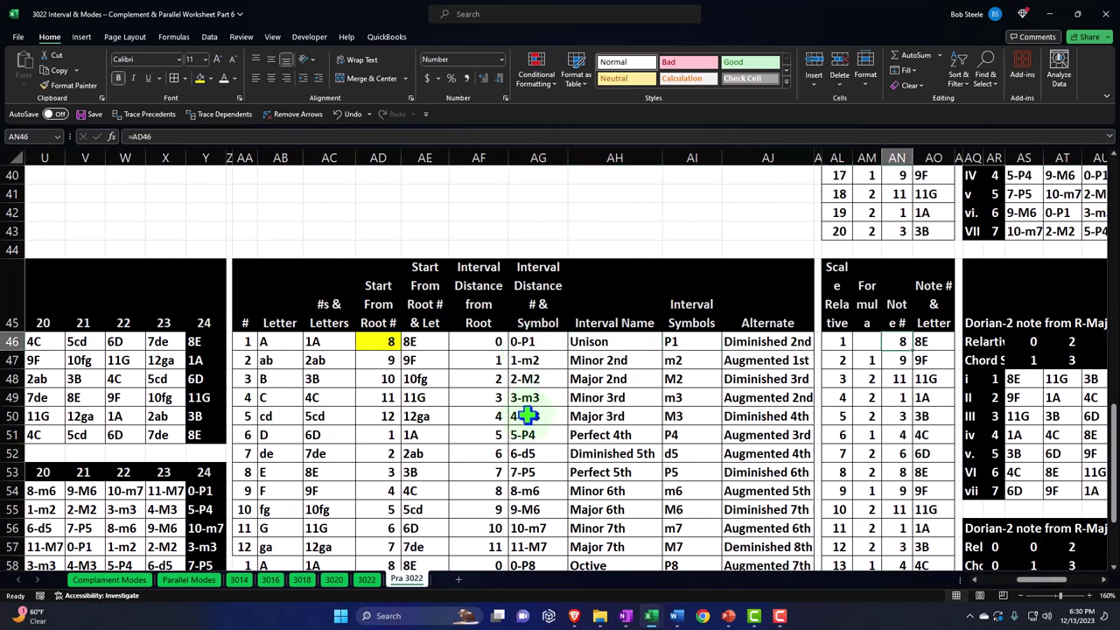
{"action": "key", "text": "Right"}
{"action": "key", "text": "Right"}
{"action": "key", "text": "Right"}
{"action": "key", "text": "Right"}
{"action": "key", "text": "Right"}
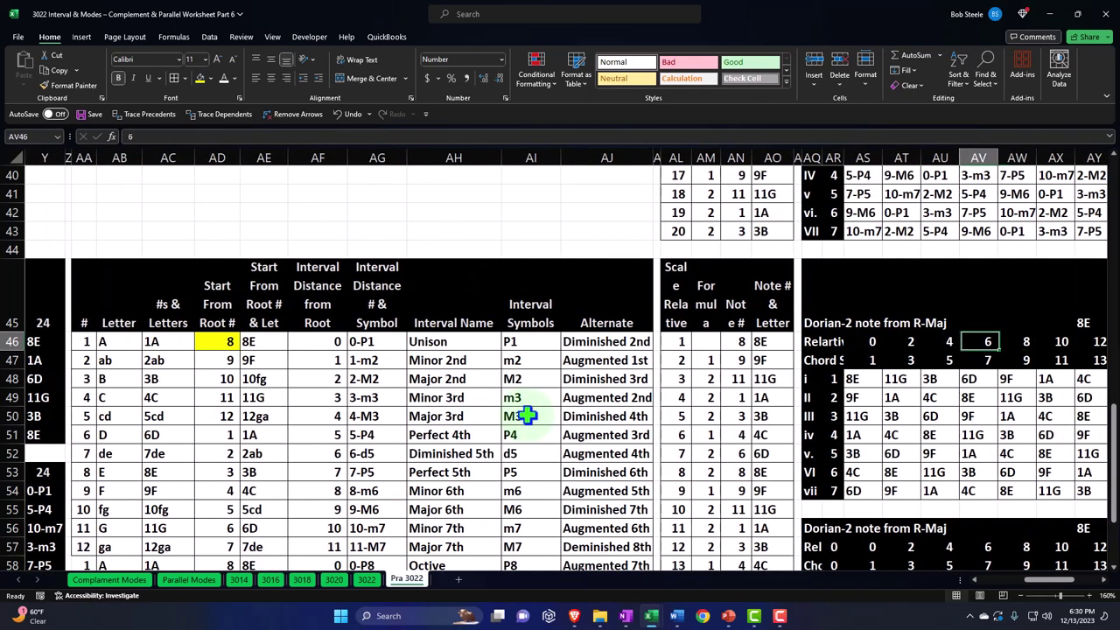
Step: Clear the Formula column of the block at row 45 from AM47 down to the end of its scale table
{"action": "key", "text": "Left"}
{"action": "key", "text": "Left"}
{"action": "key", "text": "Left"}
{"action": "key", "text": "Left"}
{"action": "key", "text": "Left"}
{"action": "key", "text": "Left"}
{"action": "key", "text": "Left"}
{"action": "key", "text": "Left"}
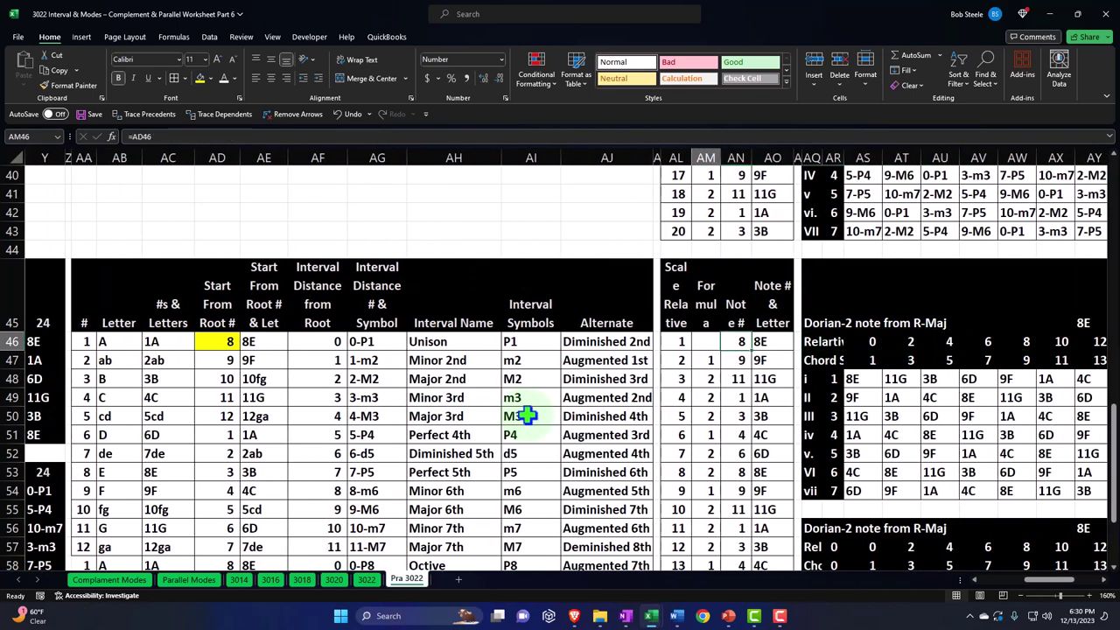
{"action": "key", "text": "Down"}
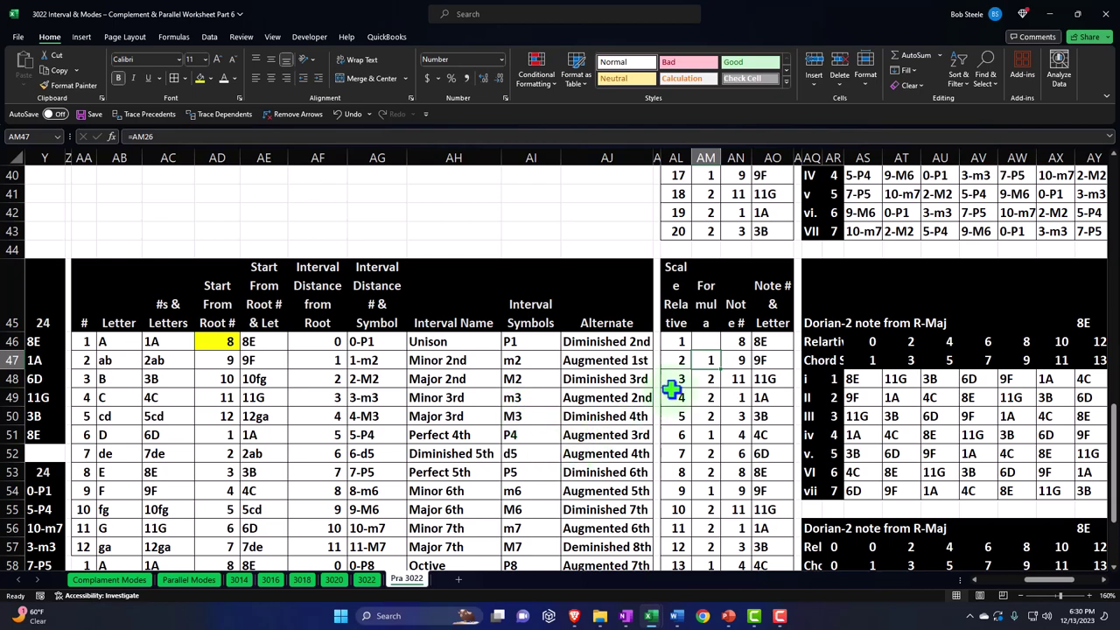
{"action": "left_click_drag", "start_coordinate": [708, 360], "coordinate": [711, 534]}
{"action": "key", "text": "Delete"}
{"action": "scroll", "coordinate": [711, 535], "scroll_direction": "up", "scroll_amount": 1}
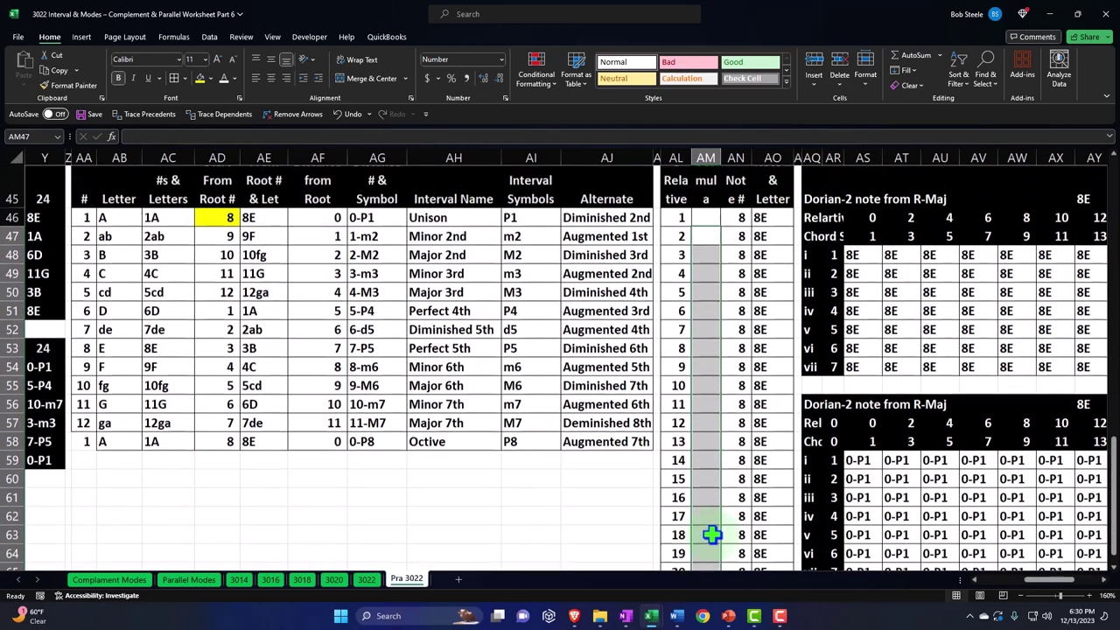
Step: Link AM47 to the Major/Ionian scale formula in AM5 and fill it down to AM57
{"action": "left_click", "coordinate": [708, 306]}
{"action": "type", "text": "="}
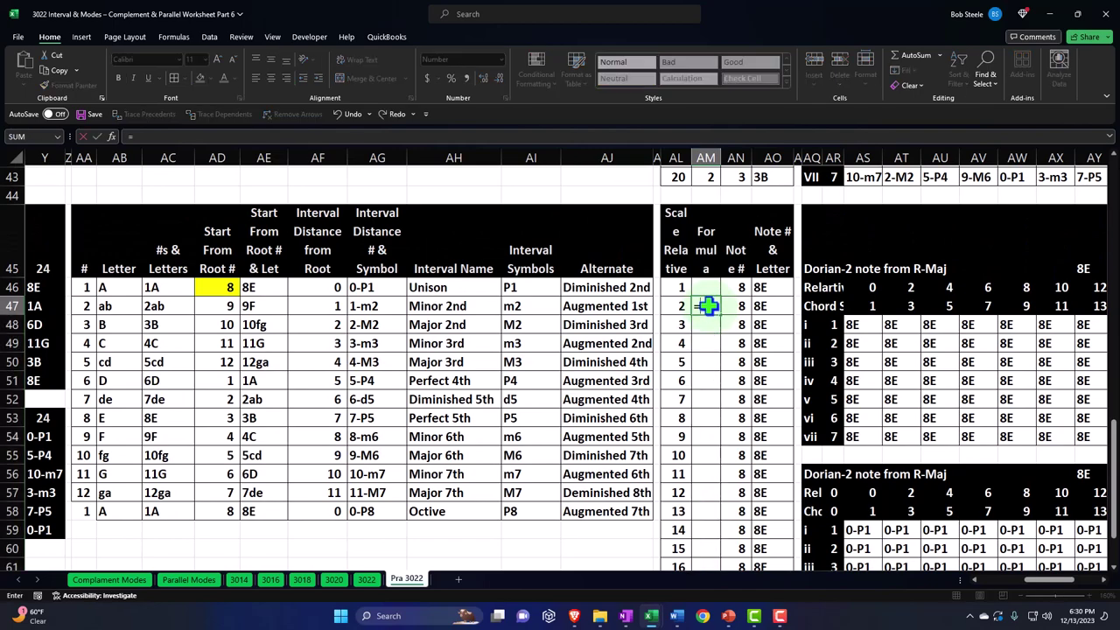
{"action": "key", "text": "Up"}
{"action": "key", "text": "Up"}
{"action": "key", "text": "Up"}
{"action": "key", "text": "Up"}
{"action": "key", "text": "Up"}
{"action": "key", "text": "Up"}
{"action": "key", "text": "Up"}
{"action": "key", "text": "Up"}
{"action": "key", "text": "Up"}
{"action": "key", "text": "Up"}
{"action": "key", "text": "Up"}
{"action": "key", "text": "Up"}
{"action": "key", "text": "Up"}
{"action": "key", "text": "Up"}
{"action": "key", "text": "Up"}
{"action": "key", "text": "Up"}
{"action": "key", "text": "Up"}
{"action": "key", "text": "Up"}
{"action": "key", "text": "Up"}
{"action": "key", "text": "Up"}
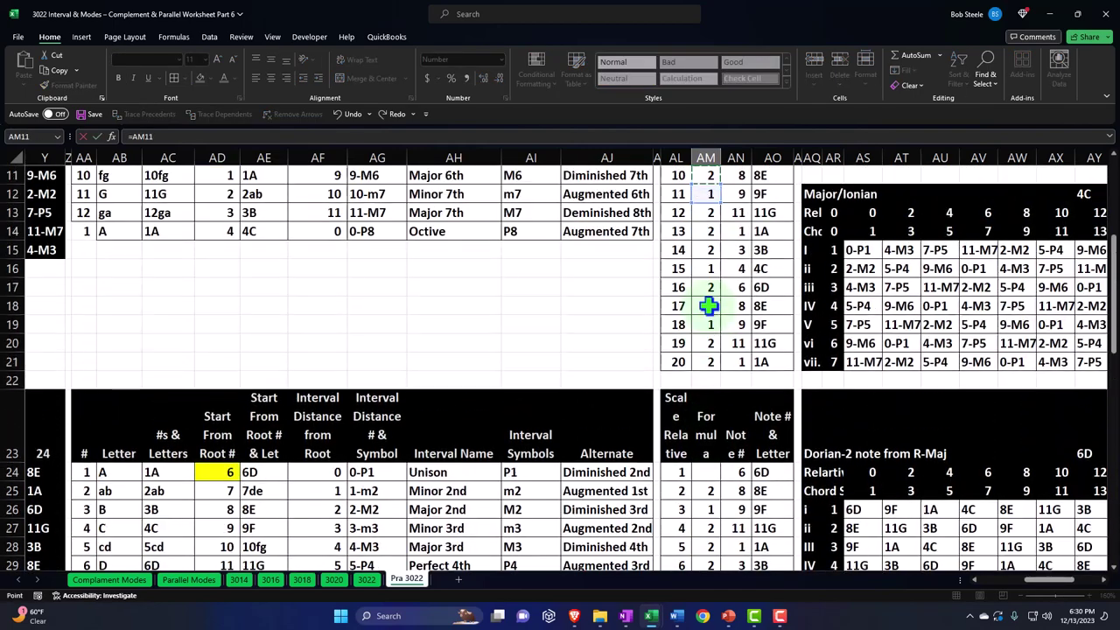
{"action": "key", "text": "Down"}
{"action": "key", "text": "Down"}
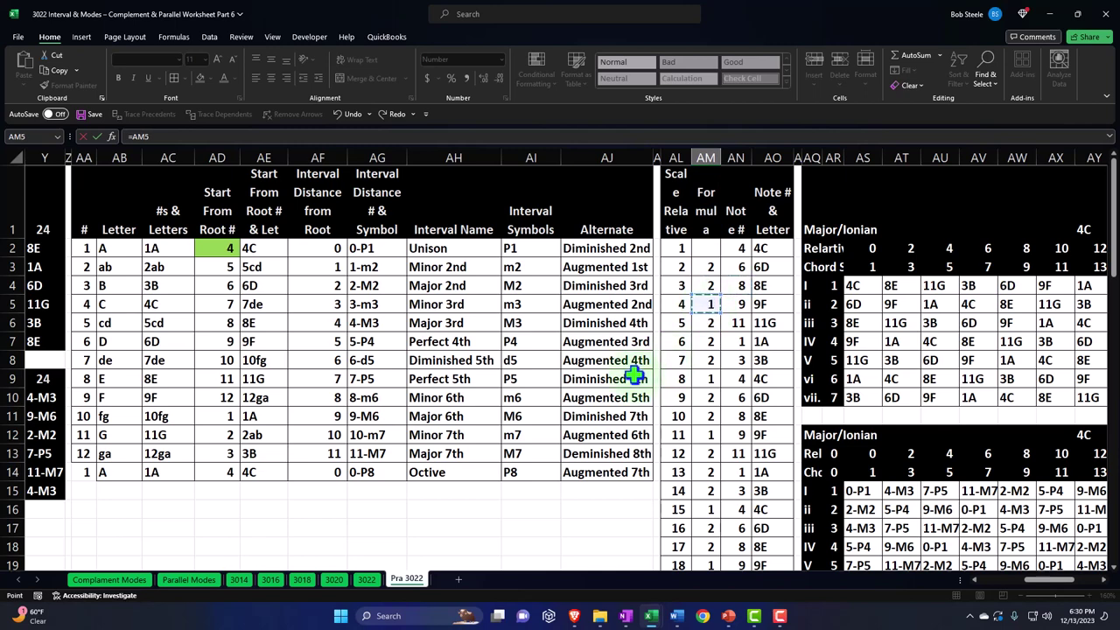
{"action": "key", "text": "ctrl+Return"}
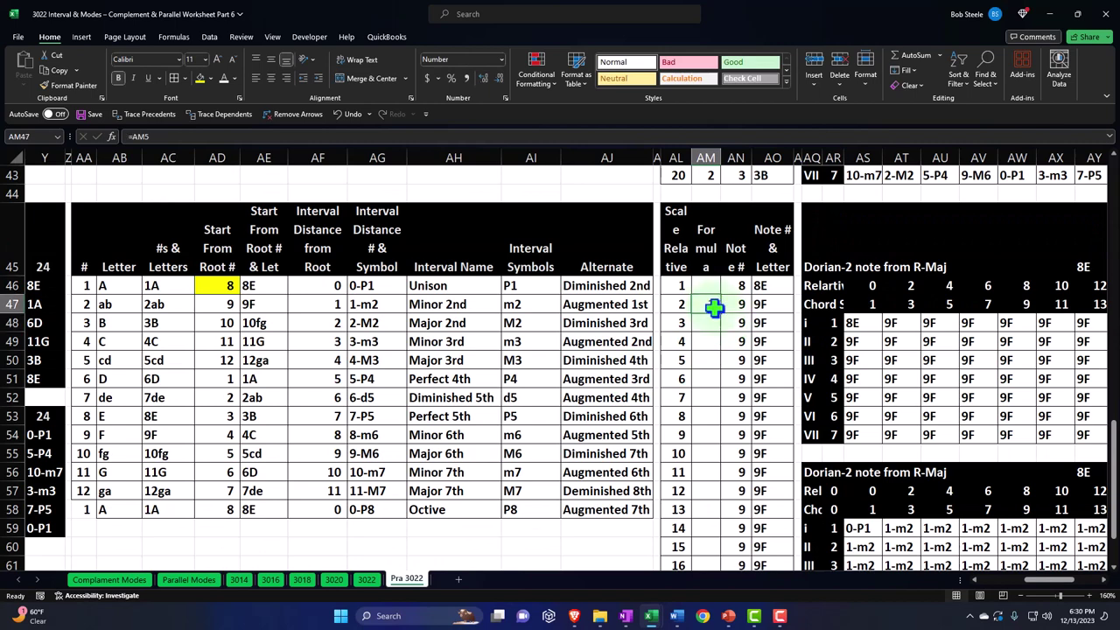
{"action": "left_click_drag", "start_coordinate": [722, 315], "coordinate": [715, 503]}
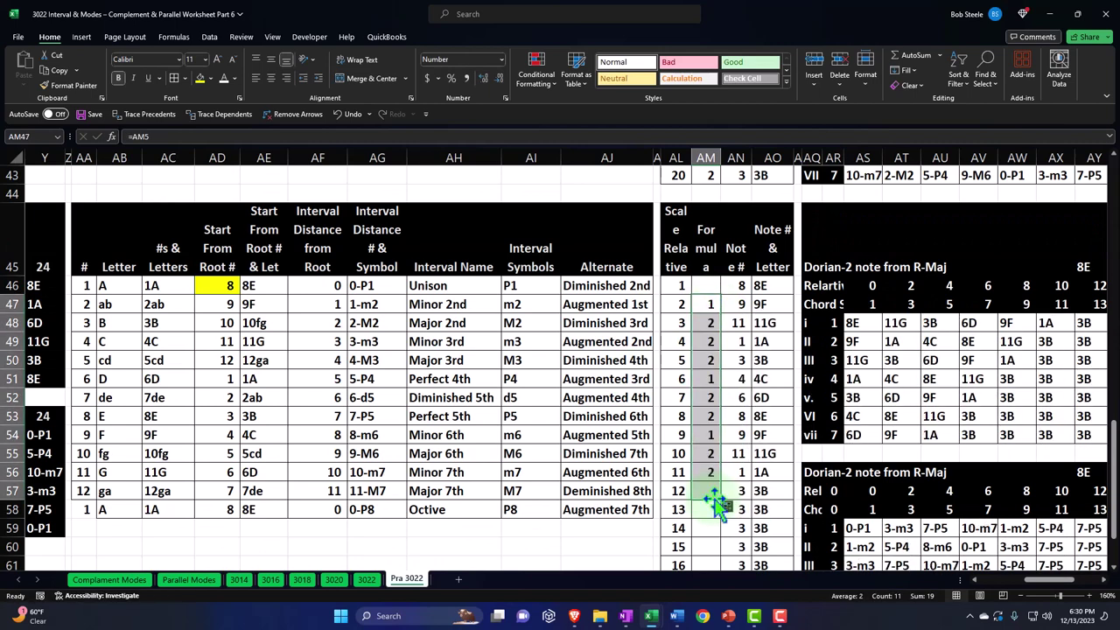
Step: Replace the formulas from AM54 onward with a link to AM47, filled down to AM65 to repeat the scale pattern
{"action": "left_click", "coordinate": [760, 416]}
{"action": "left_click_drag", "start_coordinate": [712, 435], "coordinate": [710, 483]}
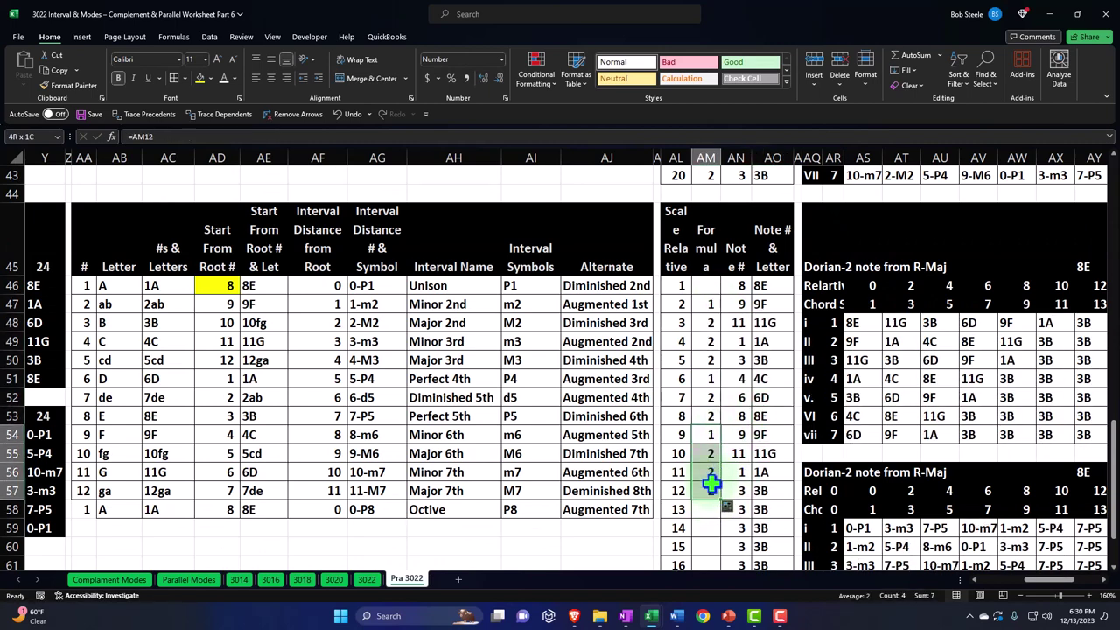
{"action": "left_click", "coordinate": [701, 435]}
{"action": "type", "text": "="}
{"action": "key", "text": "Up"}
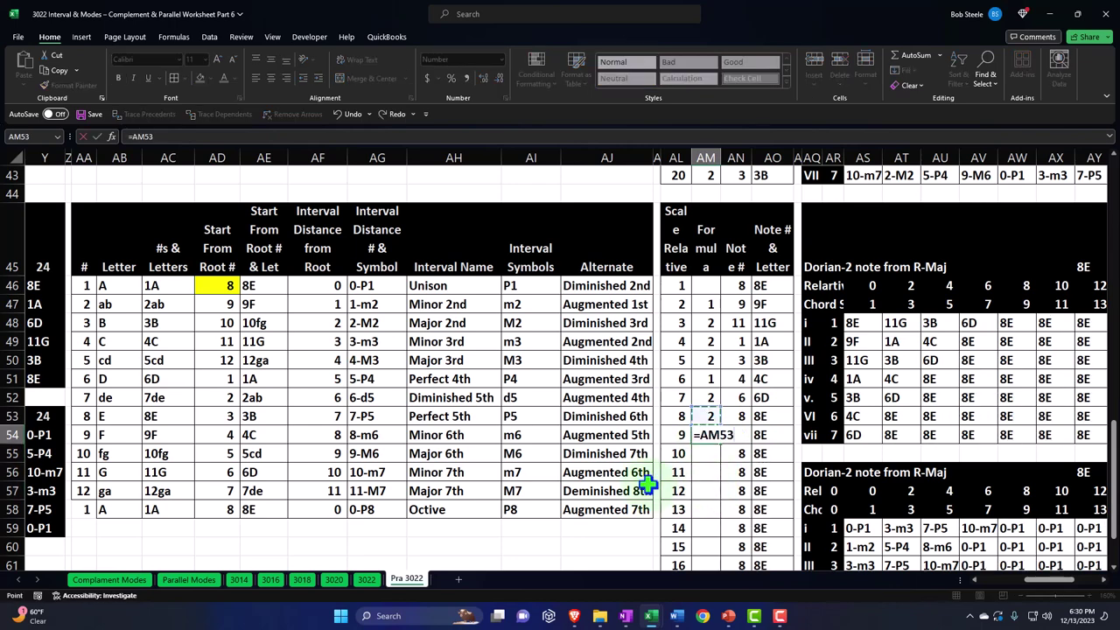
{"action": "key", "text": "Return"}
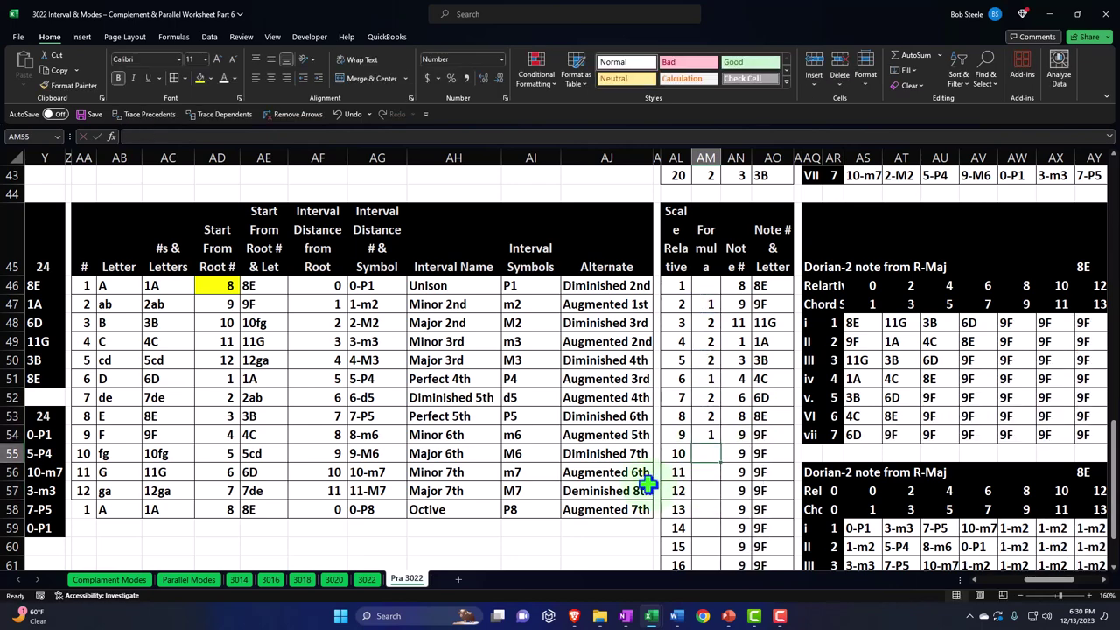
{"action": "scroll", "coordinate": [652, 495], "scroll_direction": "down", "scroll_amount": 1}
{"action": "left_click", "coordinate": [713, 324]}
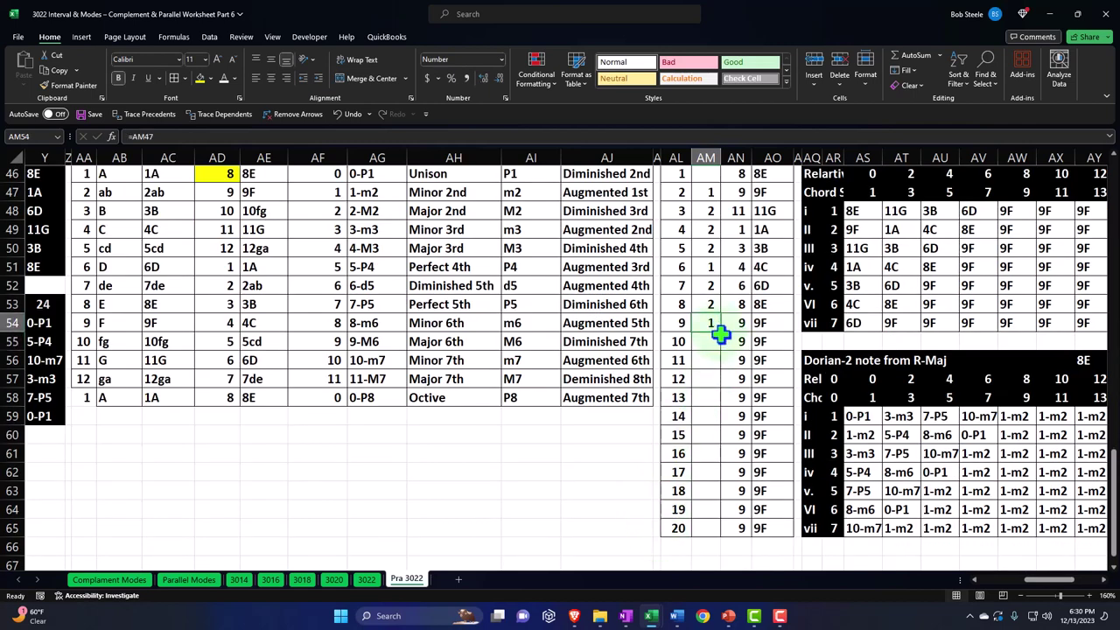
{"action": "left_click_drag", "start_coordinate": [722, 333], "coordinate": [713, 531]}
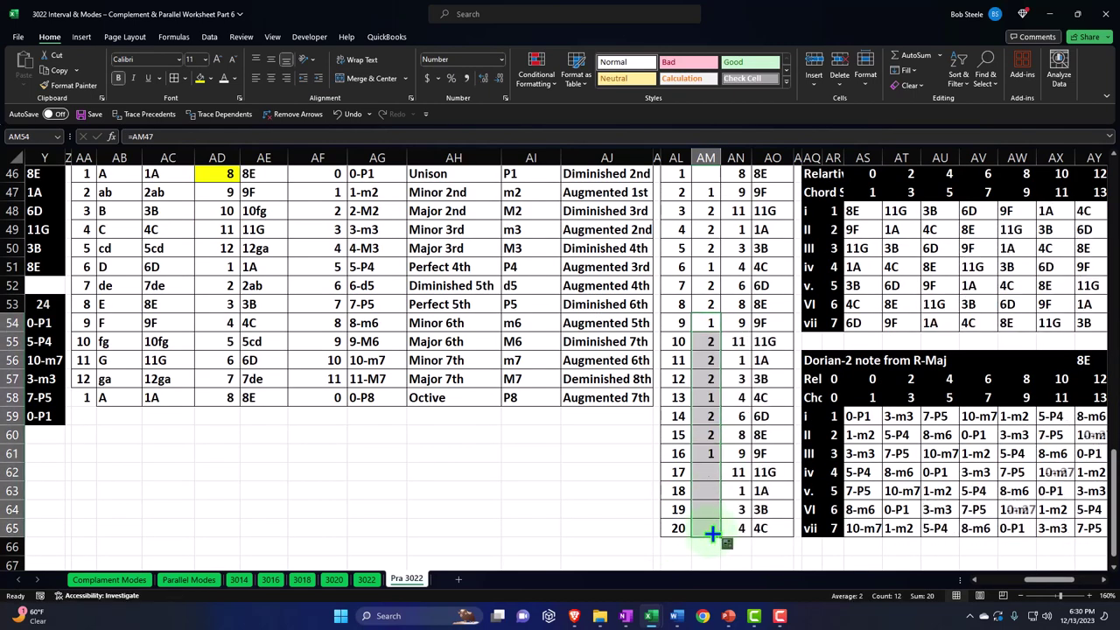
Step: Check the relinked Formula and Note # columns and look across the block's chord tables to the diagrams beside them
{"action": "left_click", "coordinate": [734, 268]}
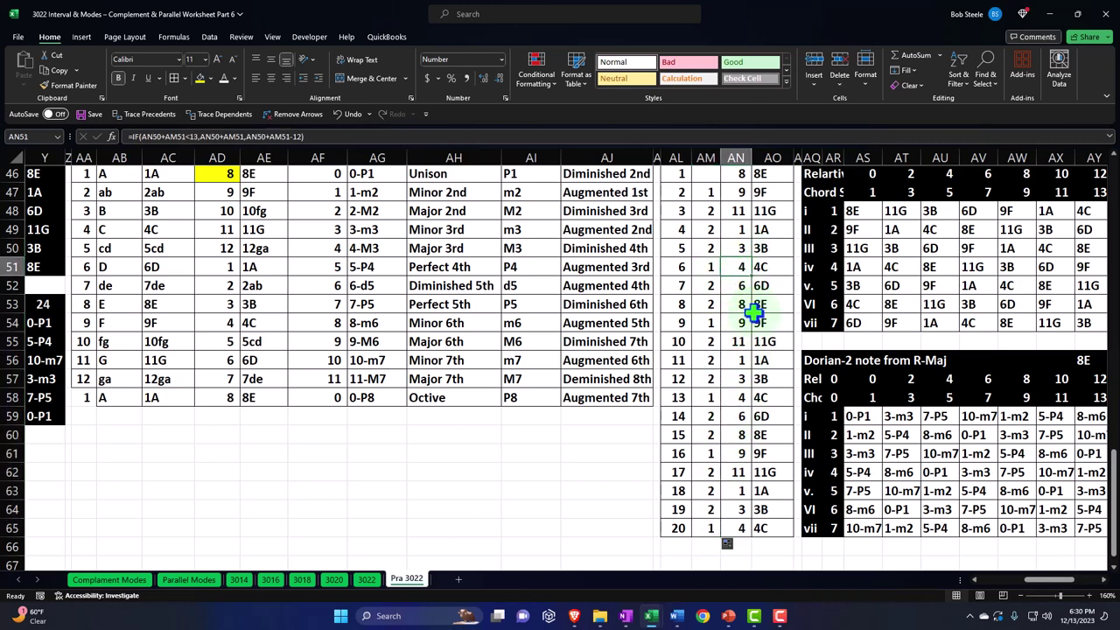
{"action": "key", "text": "Left"}
{"action": "key", "text": "Down"}
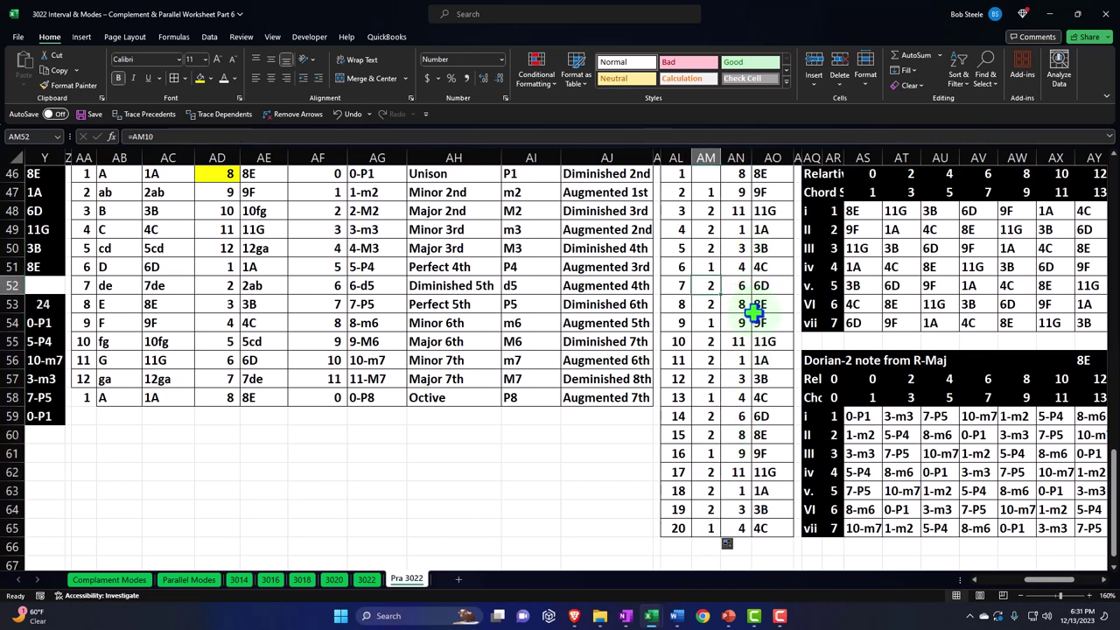
{"action": "key", "text": "Down"}
{"action": "key", "text": "Down"}
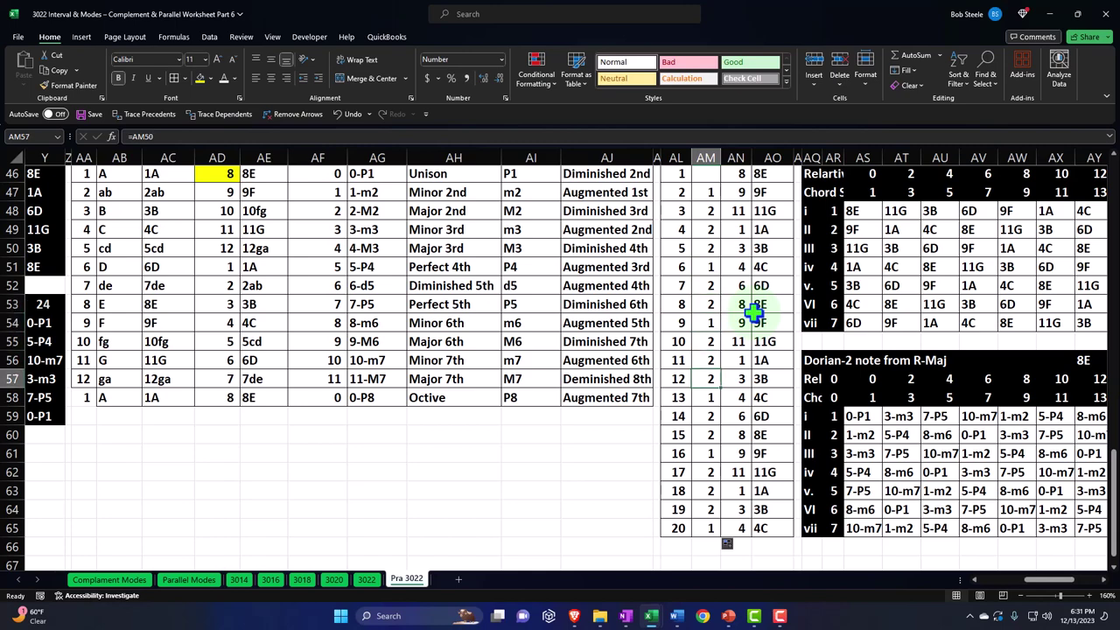
{"action": "key", "text": "Right"}
{"action": "key", "text": "Right"}
{"action": "key", "text": "Right"}
{"action": "key", "text": "Right"}
{"action": "key", "text": "Right"}
{"action": "key", "text": "Right"}
{"action": "key", "text": "Right"}
{"action": "key", "text": "Right"}
{"action": "key", "text": "Right"}
{"action": "key", "text": "Right"}
{"action": "key", "text": "Right"}
{"action": "key", "text": "Right"}
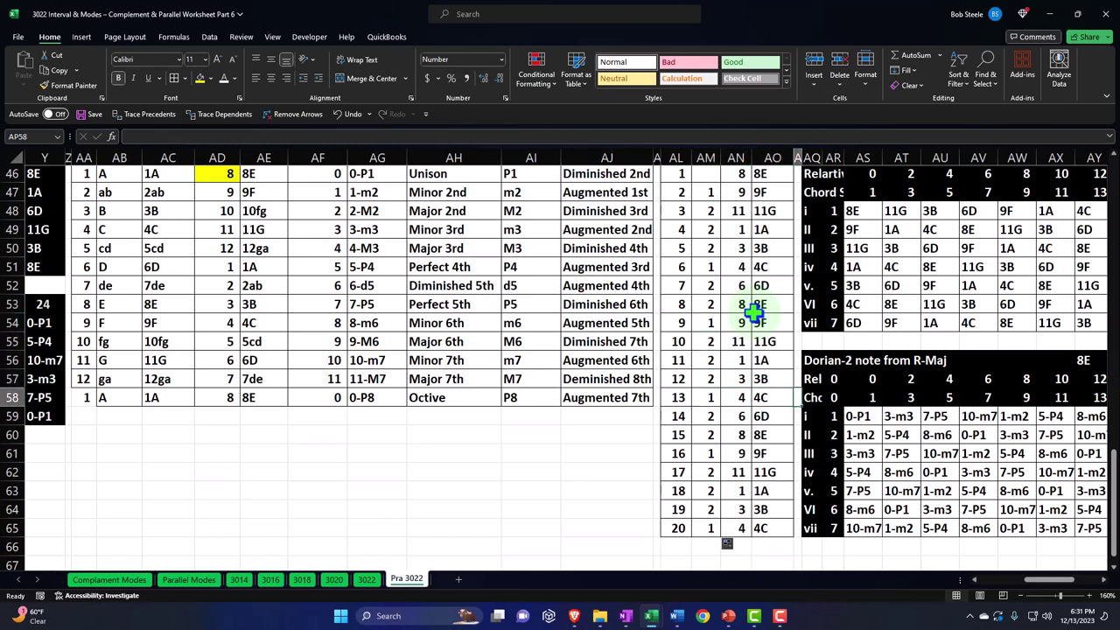
{"action": "key", "text": "Right"}
{"action": "key", "text": "Right"}
{"action": "key", "text": "Right"}
{"action": "key", "text": "Right"}
{"action": "key", "text": "Right"}
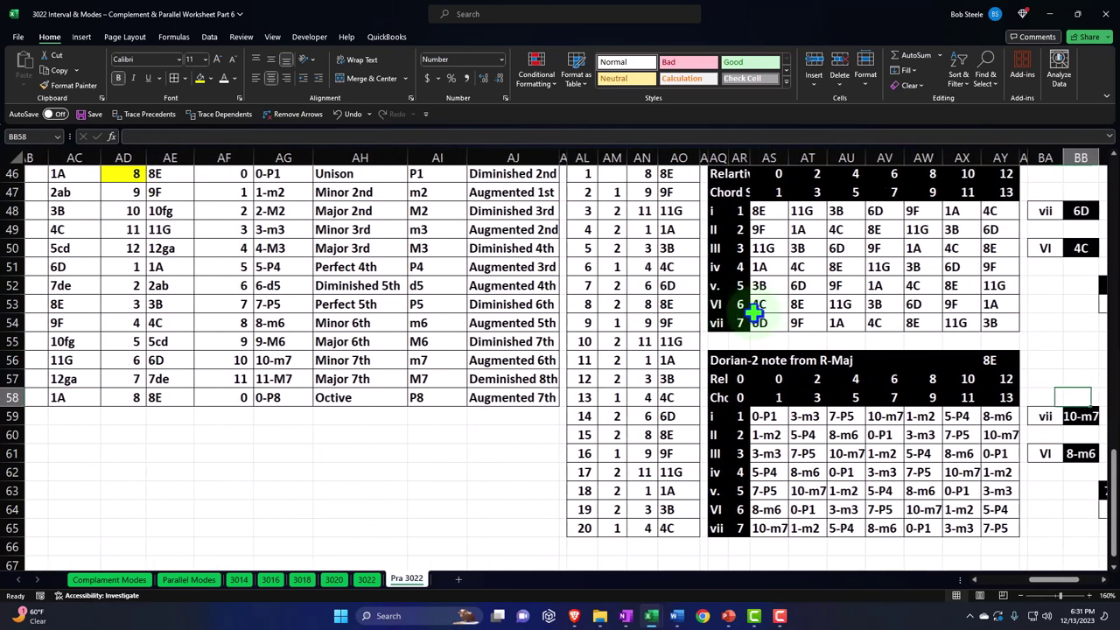
Step: Retitle the block's chord table in AQ45 as "Phrygian- 3 note from R-Maj"
{"action": "scroll", "coordinate": [752, 312], "scroll_direction": "up", "scroll_amount": 1}
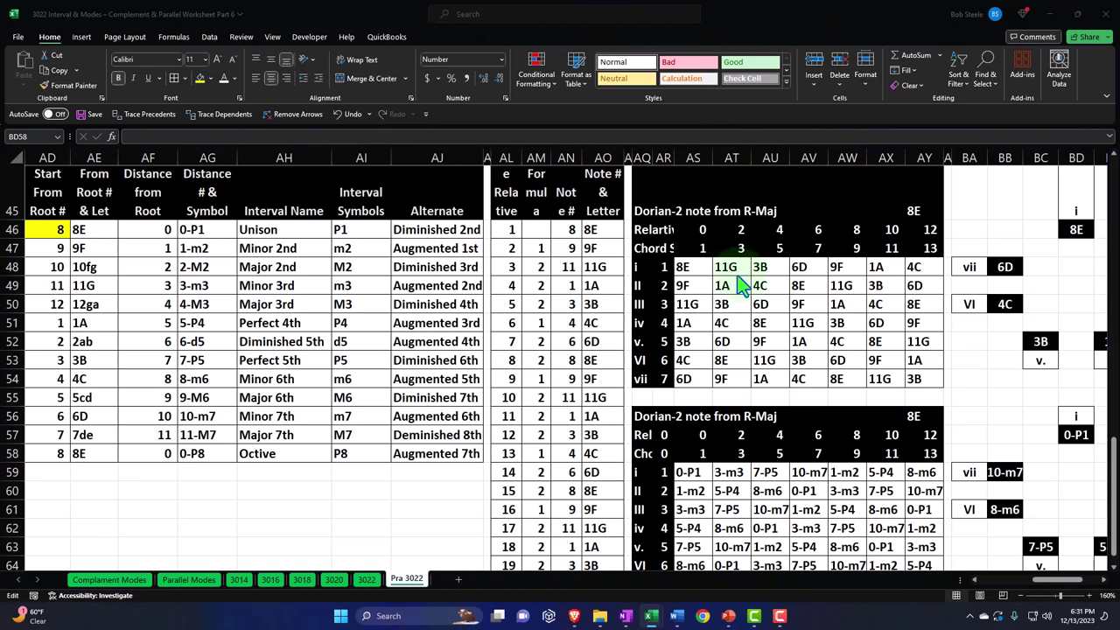
{"action": "left_click", "coordinate": [652, 211]}
{"action": "scroll", "coordinate": [645, 210], "scroll_direction": "up", "scroll_amount": 1}
{"action": "type", "text": "Phrygian- 3 note from R-Maj"}
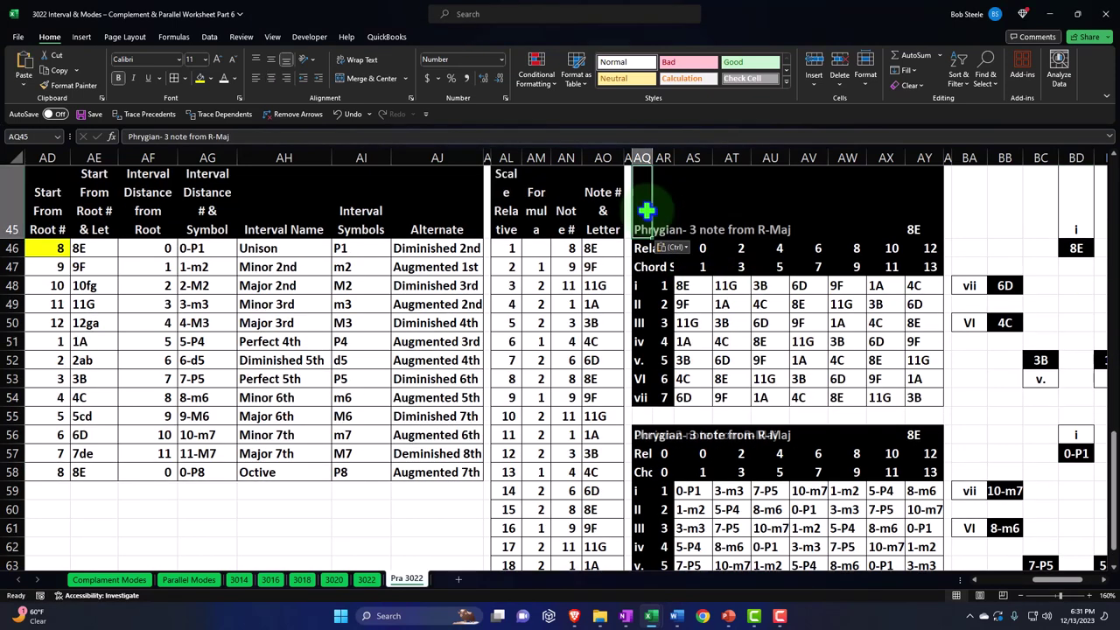
Step: Examine the Phrygian chord tables and diagrams, including the interval lookup in AS59 and the root link in BD46
{"action": "key", "text": "Down"}
{"action": "key", "text": "Down"}
{"action": "key", "text": "Down"}
{"action": "key", "text": "Down"}
{"action": "key", "text": "Down"}
{"action": "key", "text": "Down"}
{"action": "key", "text": "Down"}
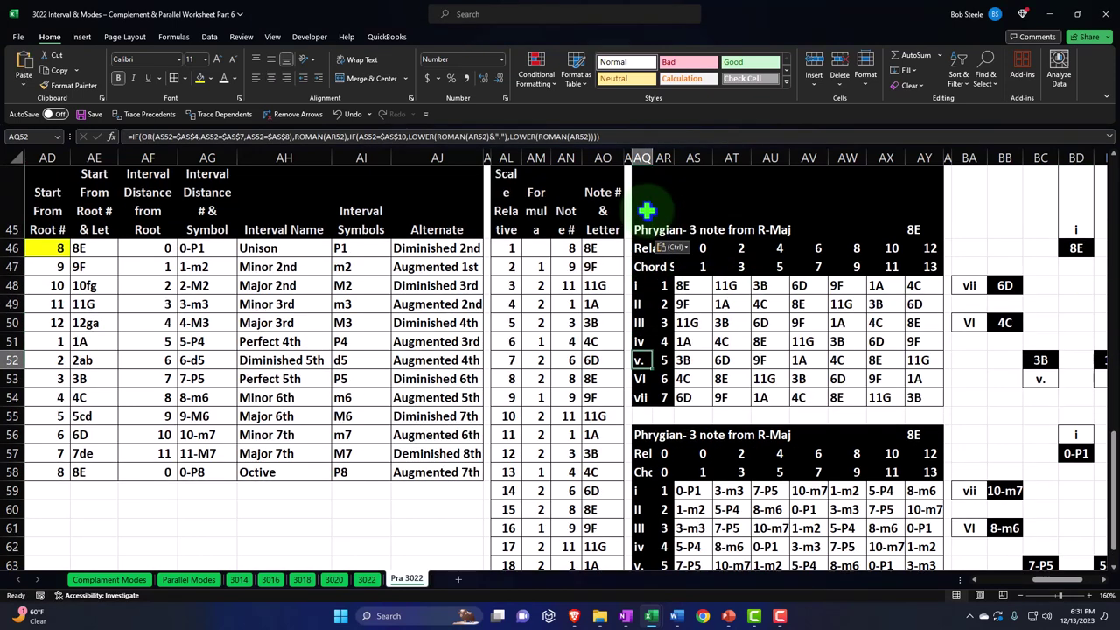
{"action": "key", "text": "Right"}
{"action": "key", "text": "Right"}
{"action": "key", "text": "Right"}
{"action": "key", "text": "Right"}
{"action": "key", "text": "Right"}
{"action": "key", "text": "Right"}
{"action": "key", "text": "Right"}
{"action": "key", "text": "Right"}
{"action": "key", "text": "Right"}
{"action": "key", "text": "Right"}
{"action": "key", "text": "Right"}
{"action": "key", "text": "Right"}
{"action": "key", "text": "Right"}
{"action": "key", "text": "Right"}
{"action": "key", "text": "Right"}
{"action": "key", "text": "Right"}
{"action": "key", "text": "Right"}
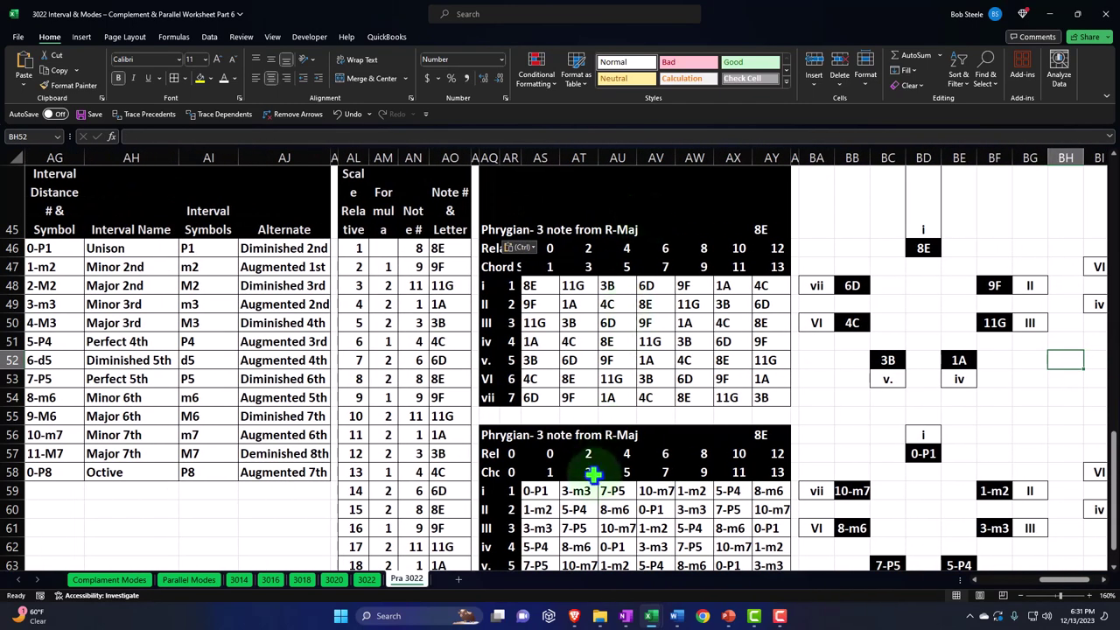
{"action": "left_click", "coordinate": [535, 490]}
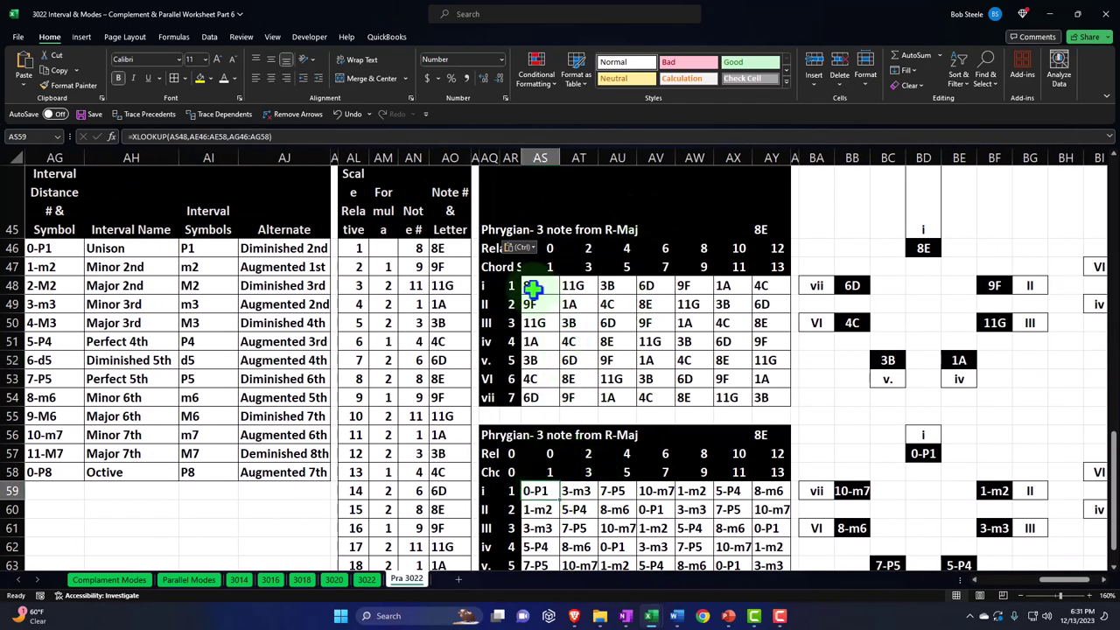
{"action": "left_click", "coordinate": [927, 253]}
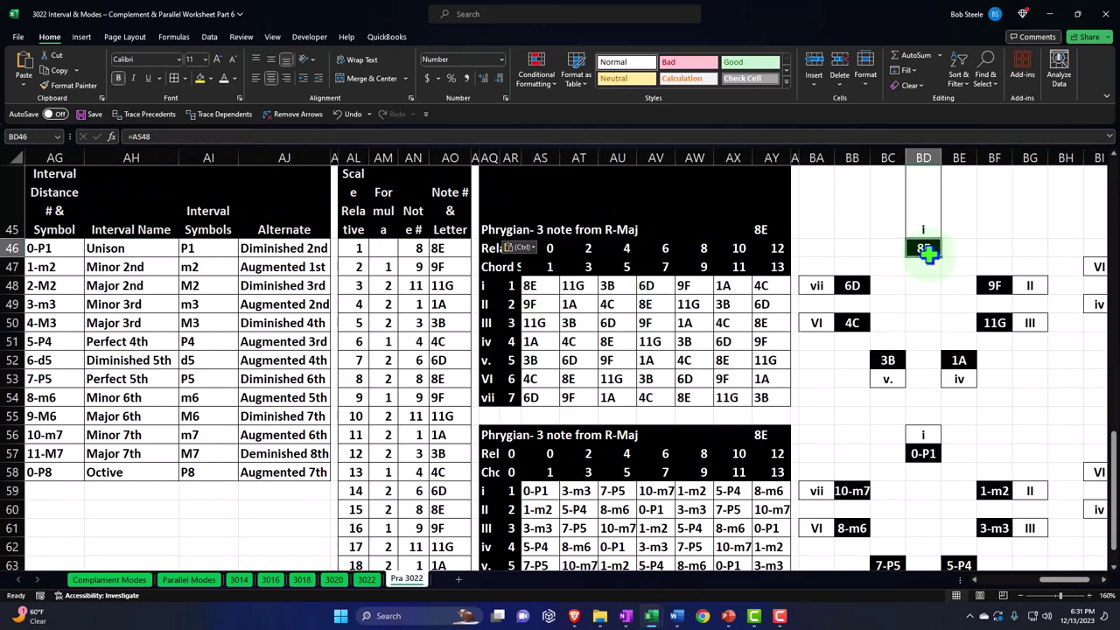
Step: Compare the Roman numeral chord labels in AQ48 to AQ54 with the notes in AS48 to AS54
{"action": "left_click", "coordinate": [487, 286]}
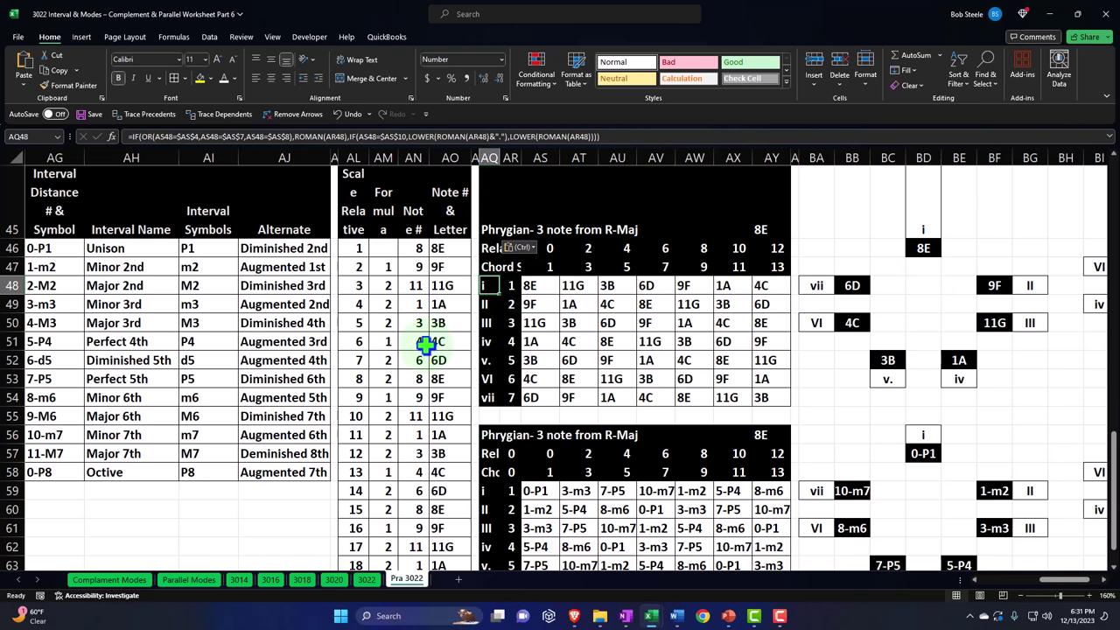
{"action": "left_click", "coordinate": [533, 375]}
{"action": "left_click", "coordinate": [538, 395], "text": "ctrl"}
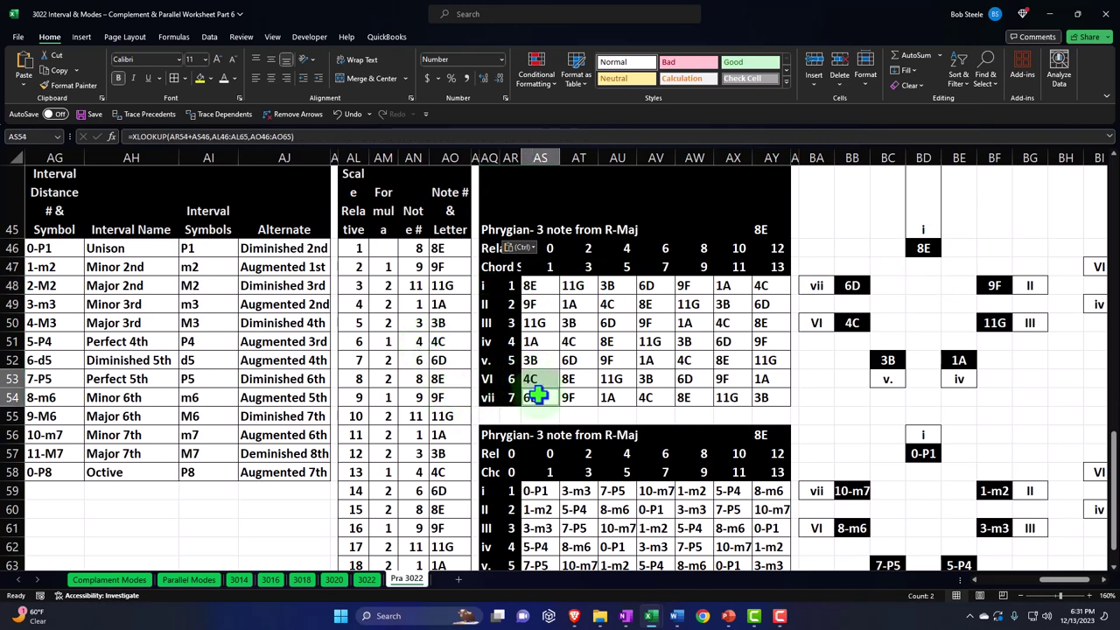
{"action": "left_click", "coordinate": [536, 393], "text": "ctrl"}
{"action": "left_click", "coordinate": [534, 323], "text": "ctrl"}
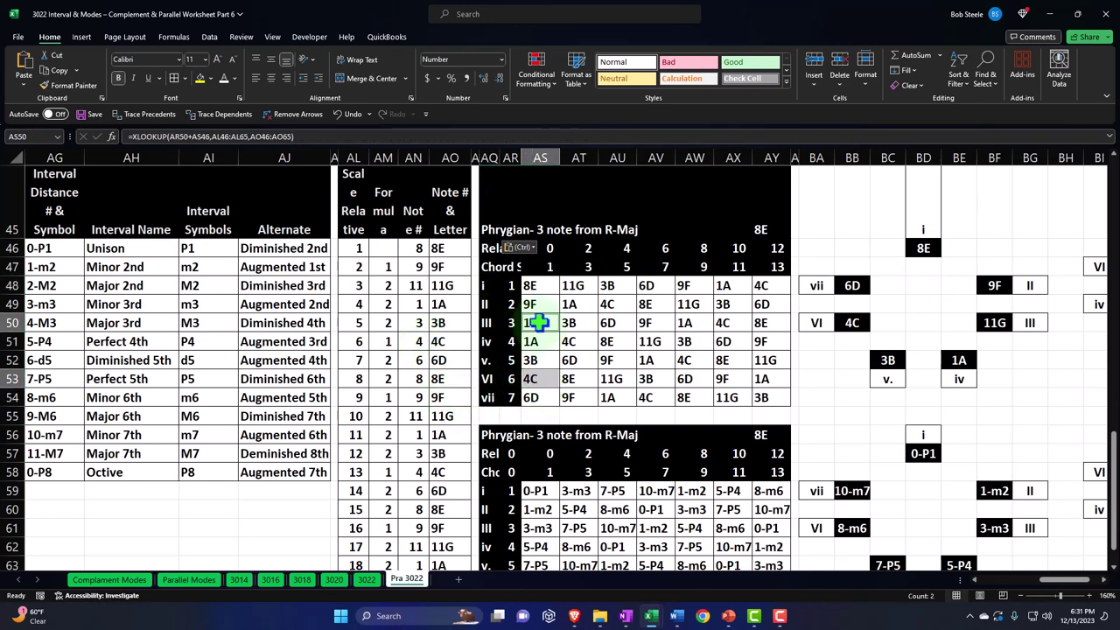
{"action": "left_click", "coordinate": [538, 304], "text": "ctrl"}
{"action": "left_click_drag", "start_coordinate": [484, 304], "coordinate": [484, 322]}
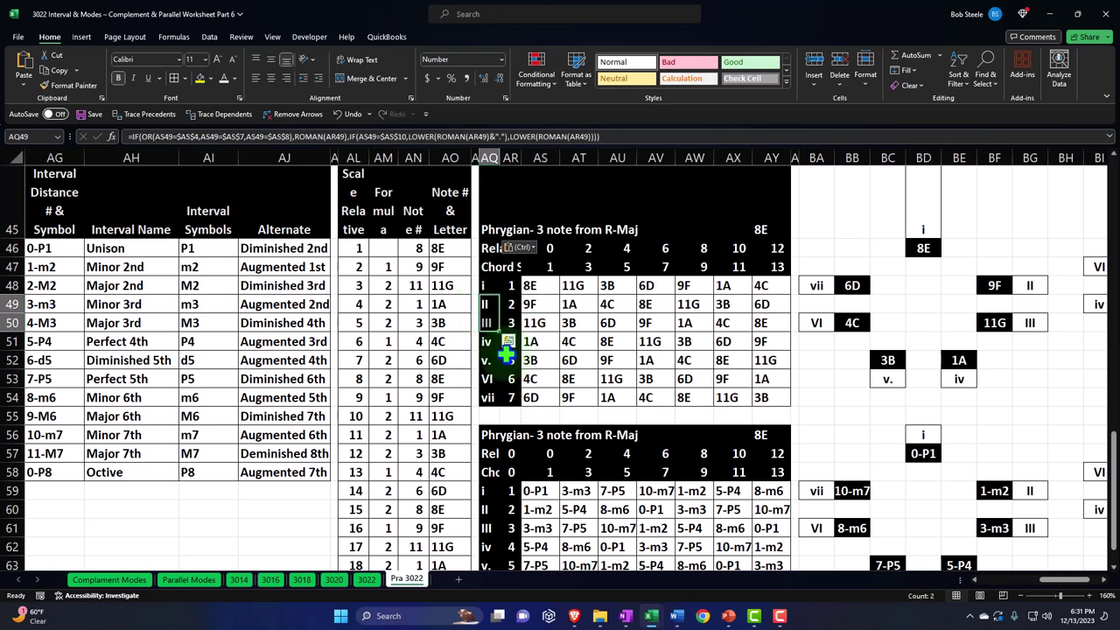
{"action": "left_click", "coordinate": [482, 360]}
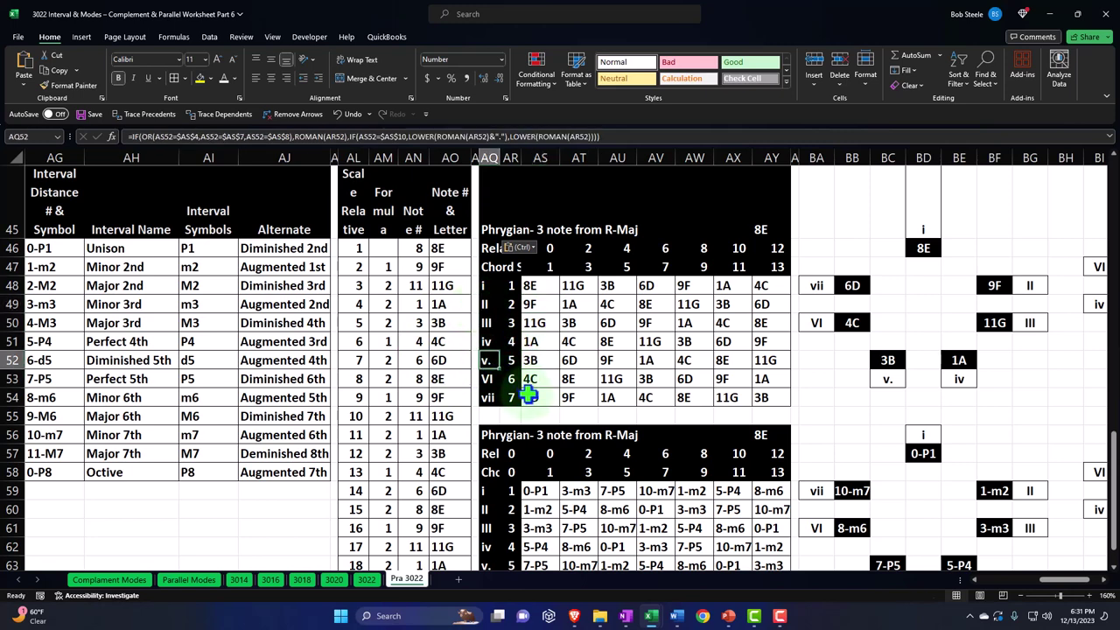
{"action": "scroll", "coordinate": [529, 396], "scroll_direction": "down", "scroll_amount": 1}
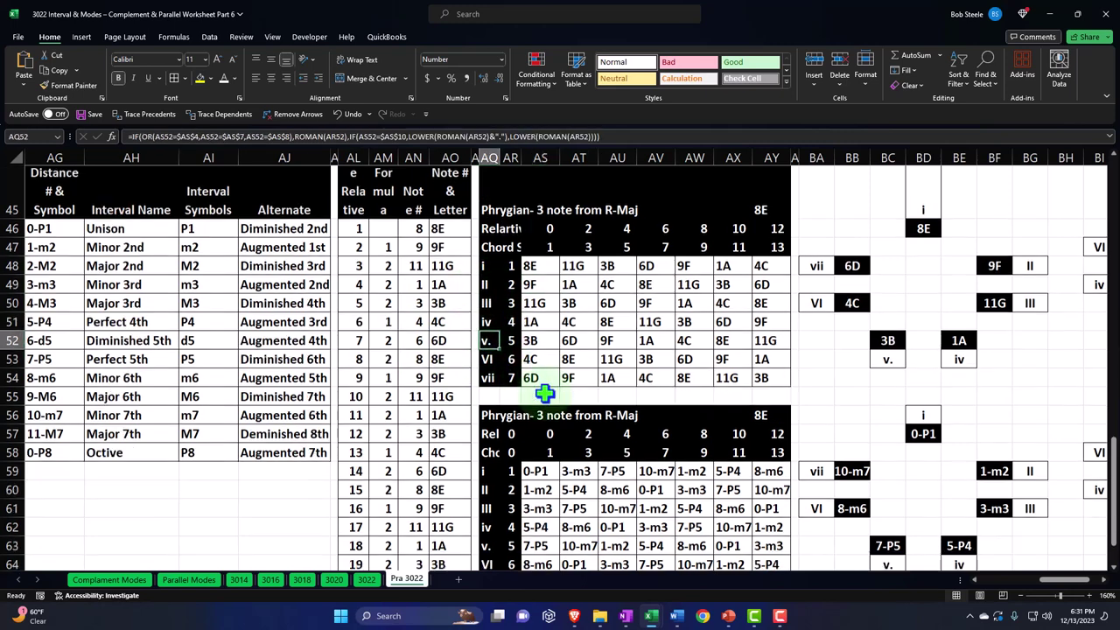
{"action": "left_click", "coordinate": [843, 378]}
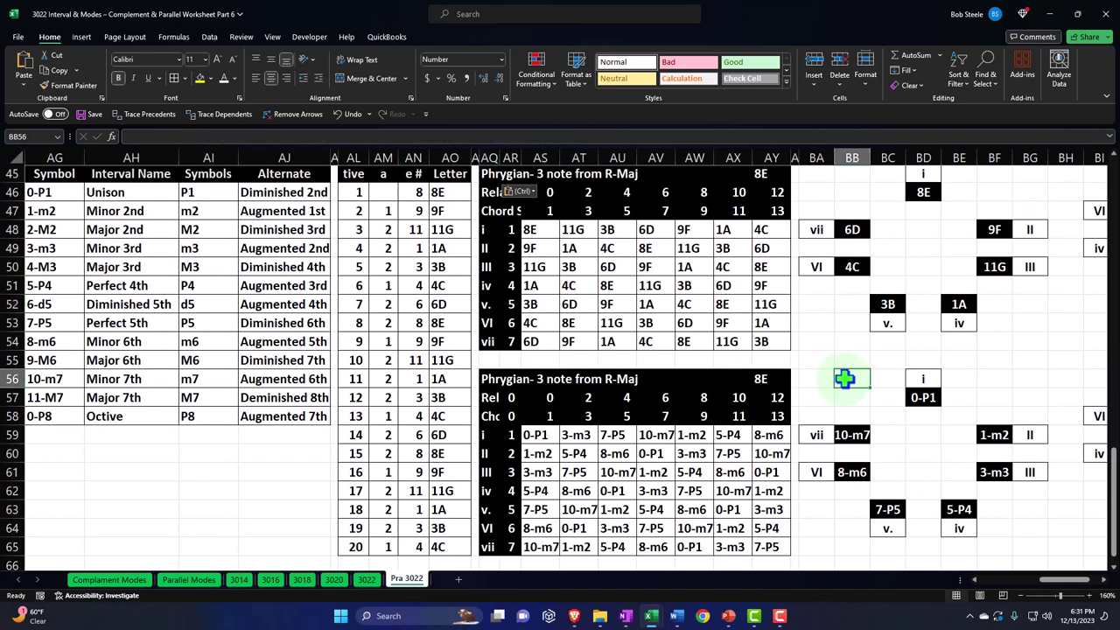
Step: Look across the Phrygian block's chord diagrams and back over its chord, scale and interval tables to the fretboard grids in column A
{"action": "key", "text": "Right"}
{"action": "key", "text": "Right"}
{"action": "key", "text": "Right"}
{"action": "key", "text": "Right"}
{"action": "key", "text": "Right"}
{"action": "key", "text": "Right"}
{"action": "key", "text": "Right"}
{"action": "key", "text": "Right"}
{"action": "key", "text": "Right"}
{"action": "key", "text": "Right"}
{"action": "key", "text": "Right"}
{"action": "key", "text": "Right"}
{"action": "key", "text": "Right"}
{"action": "key", "text": "Right"}
{"action": "key", "text": "Right"}
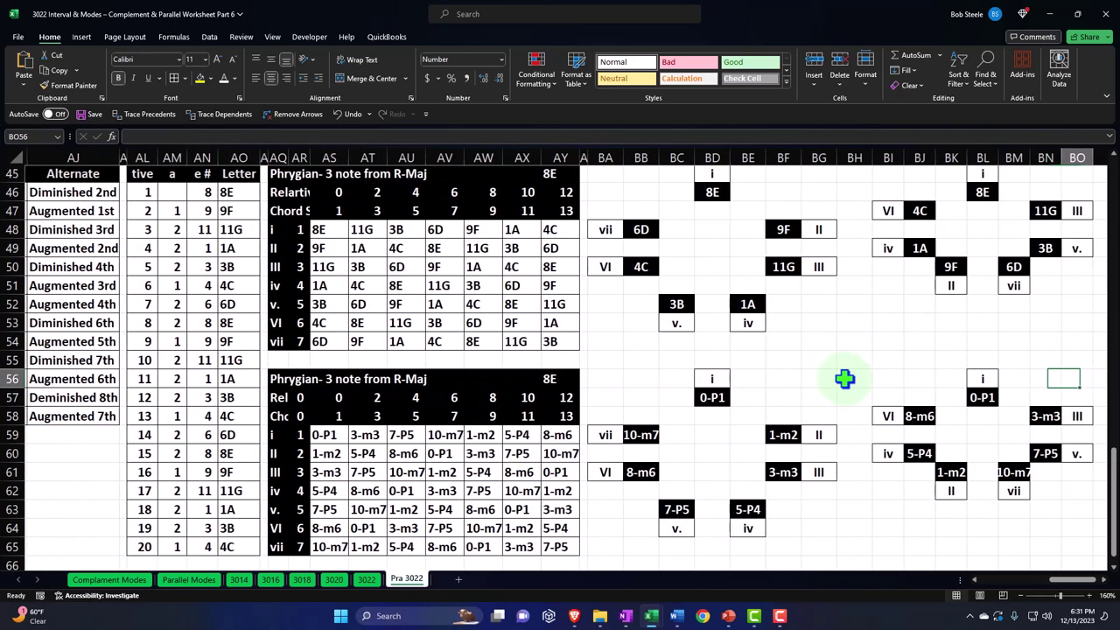
{"action": "key", "text": "Left"}
{"action": "key", "text": "Left"}
{"action": "key", "text": "Left"}
{"action": "key", "text": "Left"}
{"action": "key", "text": "Left"}
{"action": "key", "text": "Left"}
{"action": "key", "text": "Left"}
{"action": "key", "text": "Left"}
{"action": "key", "text": "Left"}
{"action": "key", "text": "Left"}
{"action": "key", "text": "Left"}
{"action": "key", "text": "Left"}
{"action": "key", "text": "Left"}
{"action": "key", "text": "Left"}
{"action": "key", "text": "Left"}
{"action": "key", "text": "Left"}
{"action": "key", "text": "Left"}
{"action": "key", "text": "Left"}
{"action": "key", "text": "Left"}
{"action": "key", "text": "Left"}
{"action": "key", "text": "Left"}
{"action": "key", "text": "Left"}
{"action": "key", "text": "Left"}
{"action": "key", "text": "Left"}
{"action": "key", "text": "Left"}
{"action": "key", "text": "Left"}
{"action": "key", "text": "Left"}
{"action": "key", "text": "Left"}
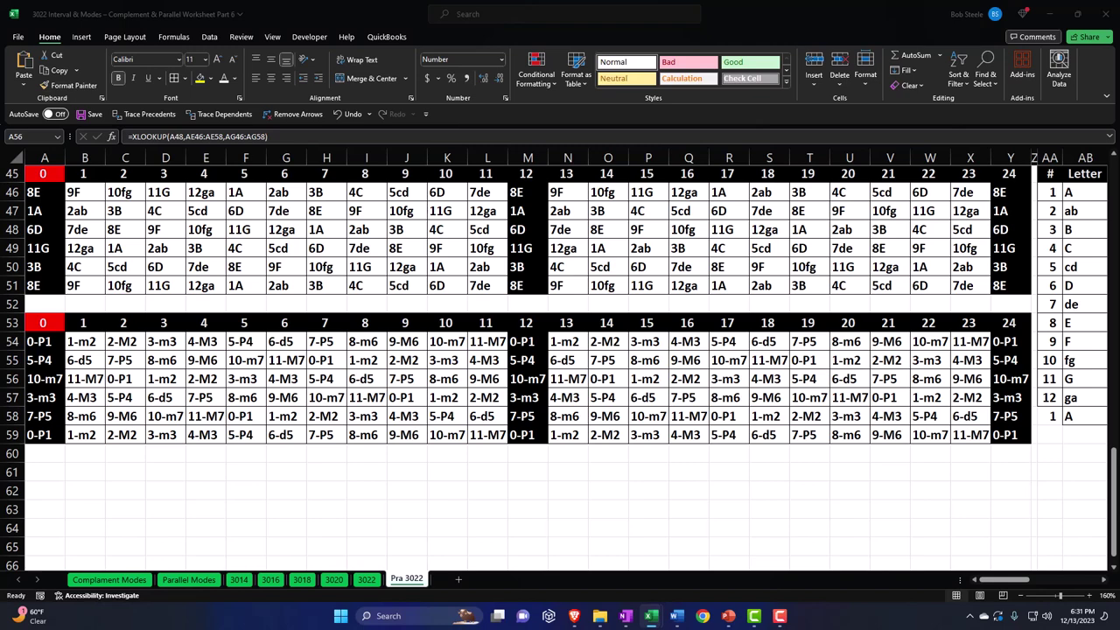
Step: Copy the whole Phrygian block in rows 45 to 65 and paste the copy starting at row 67
{"action": "scroll", "coordinate": [224, 460], "scroll_direction": "down", "scroll_amount": 2, "text": "ctrl"}
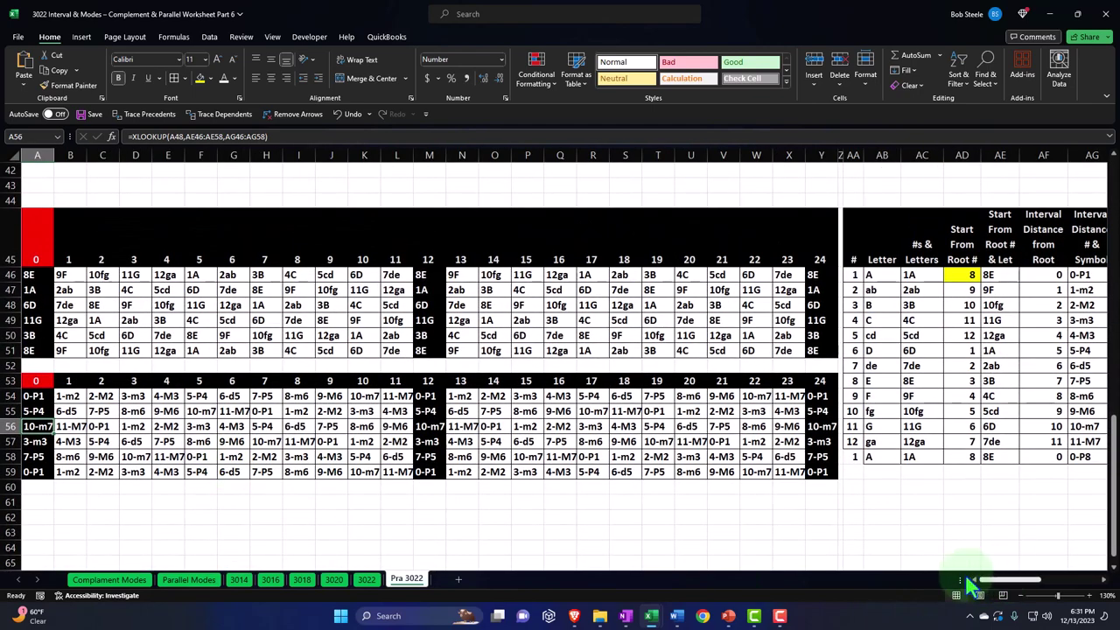
{"action": "scroll", "coordinate": [550, 485], "scroll_direction": "down", "scroll_amount": 2, "text": "ctrl"}
{"action": "scroll", "coordinate": [554, 487], "scroll_direction": "down", "scroll_amount": 2}
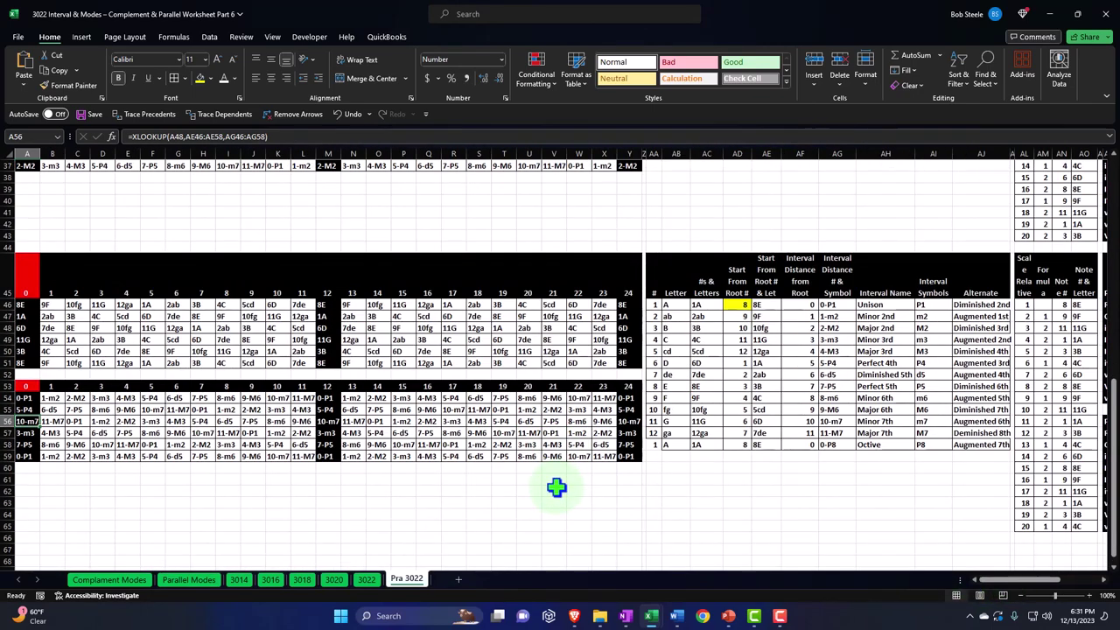
{"action": "left_click_drag", "start_coordinate": [7, 257], "coordinate": [53, 490]}
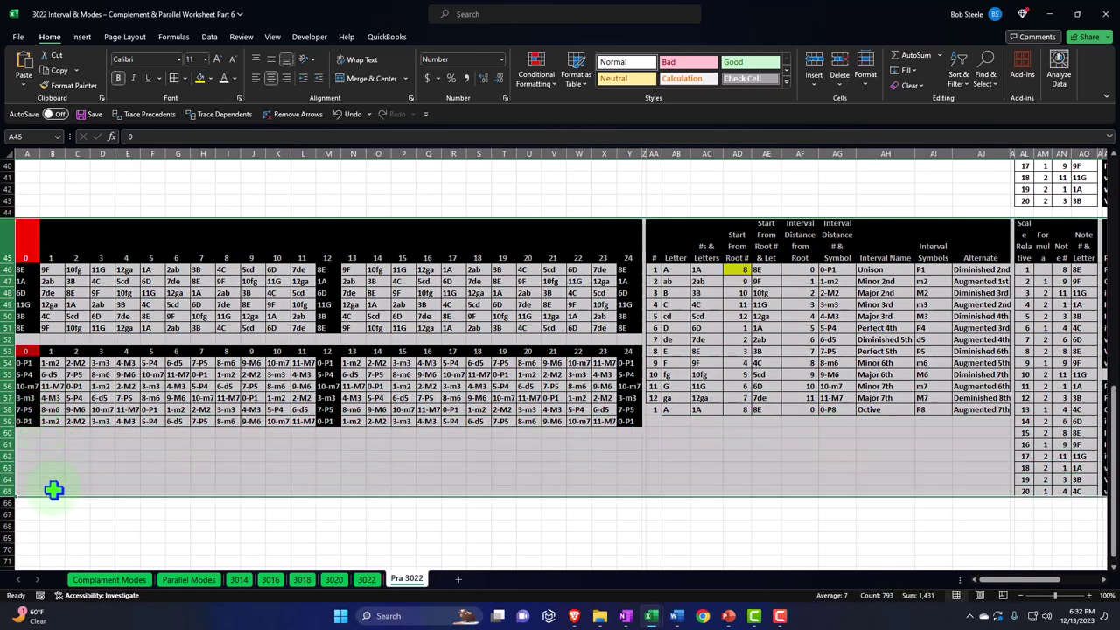
{"action": "key", "text": "ctrl+c"}
{"action": "left_click", "coordinate": [26, 514]}
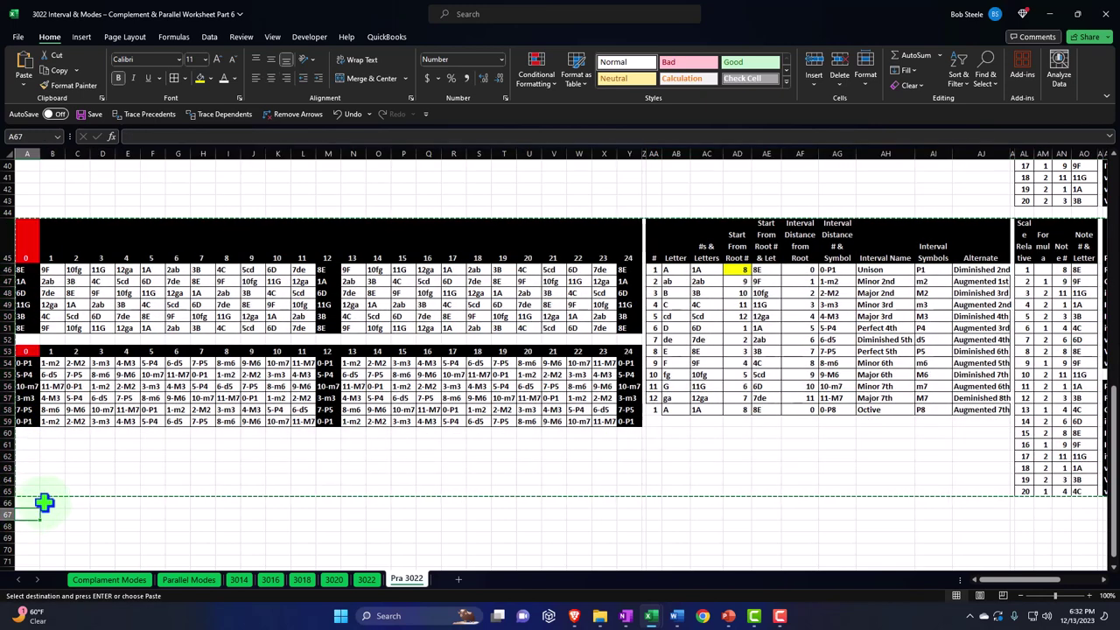
{"action": "key", "text": "ctrl+v"}
{"action": "scroll", "coordinate": [132, 453], "scroll_direction": "down", "scroll_amount": 6}
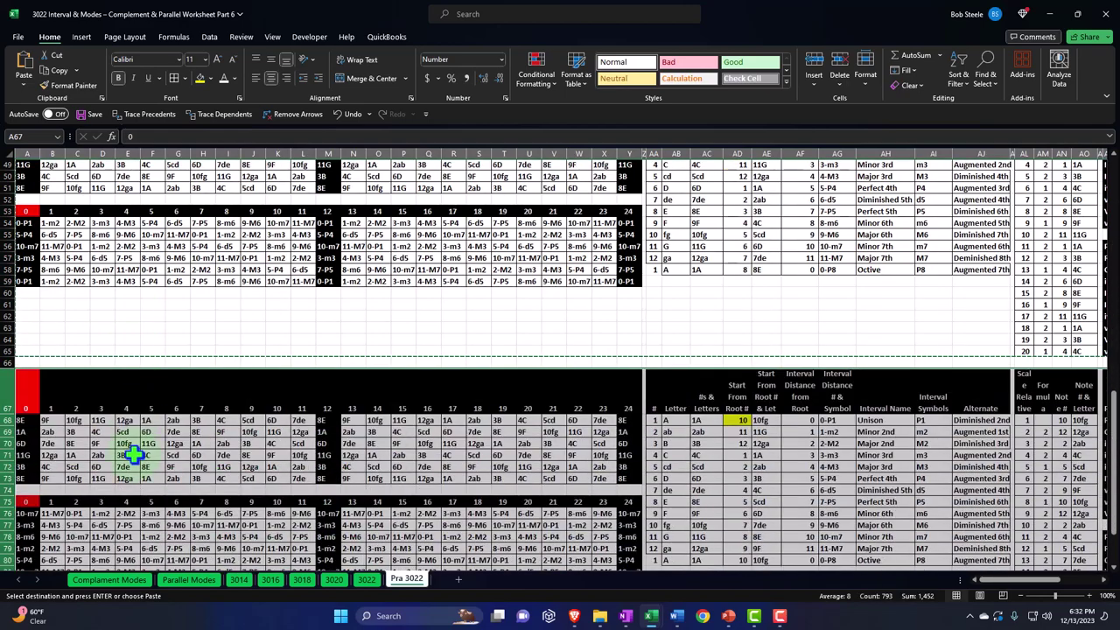
Step: Relink the new block's starting root number in AD68 to a note in the Note # column of the Major/Ionian table
{"action": "scroll", "coordinate": [193, 417], "scroll_direction": "up", "scroll_amount": 3, "text": "ctrl"}
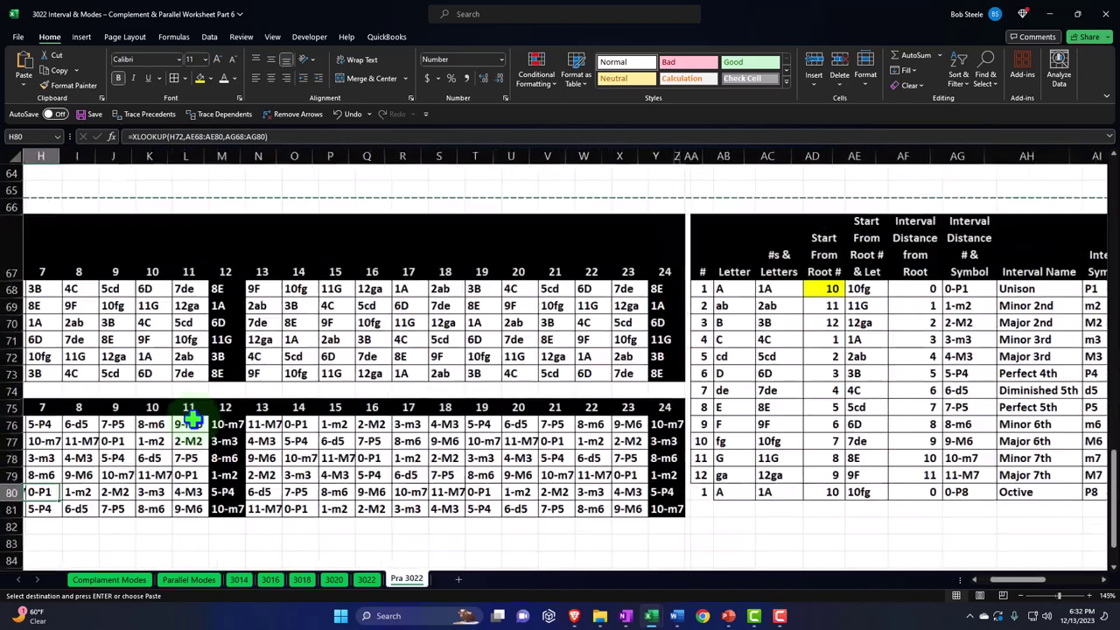
{"action": "left_click", "coordinate": [224, 375]}
{"action": "key", "text": "Right"}
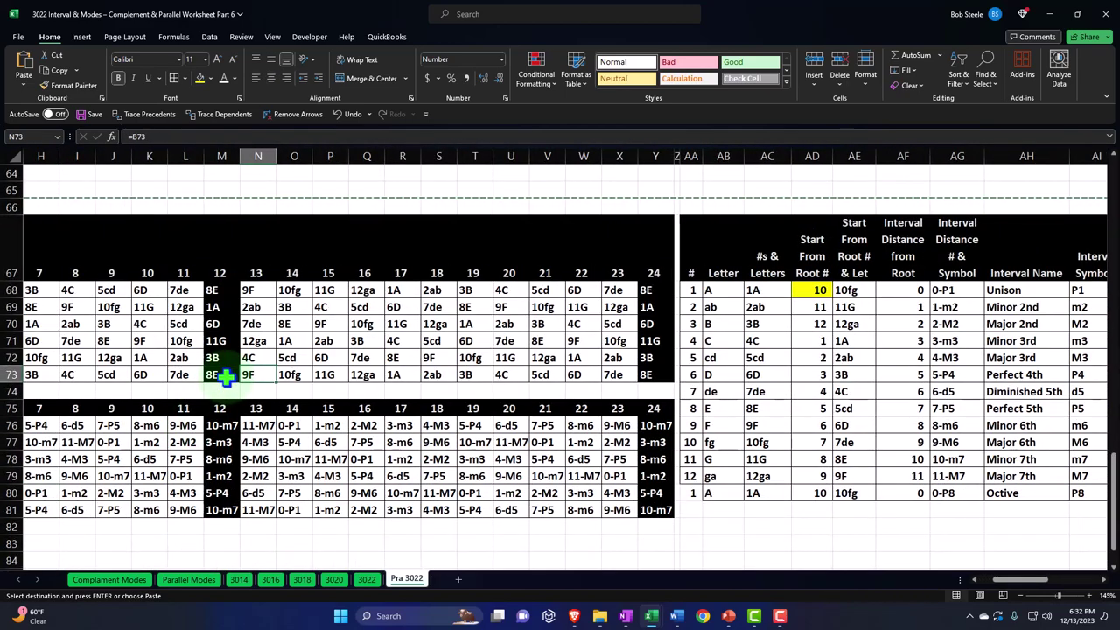
{"action": "scroll", "coordinate": [226, 376], "scroll_direction": "up", "scroll_amount": 2, "text": "ctrl"}
{"action": "left_click", "coordinate": [804, 320]}
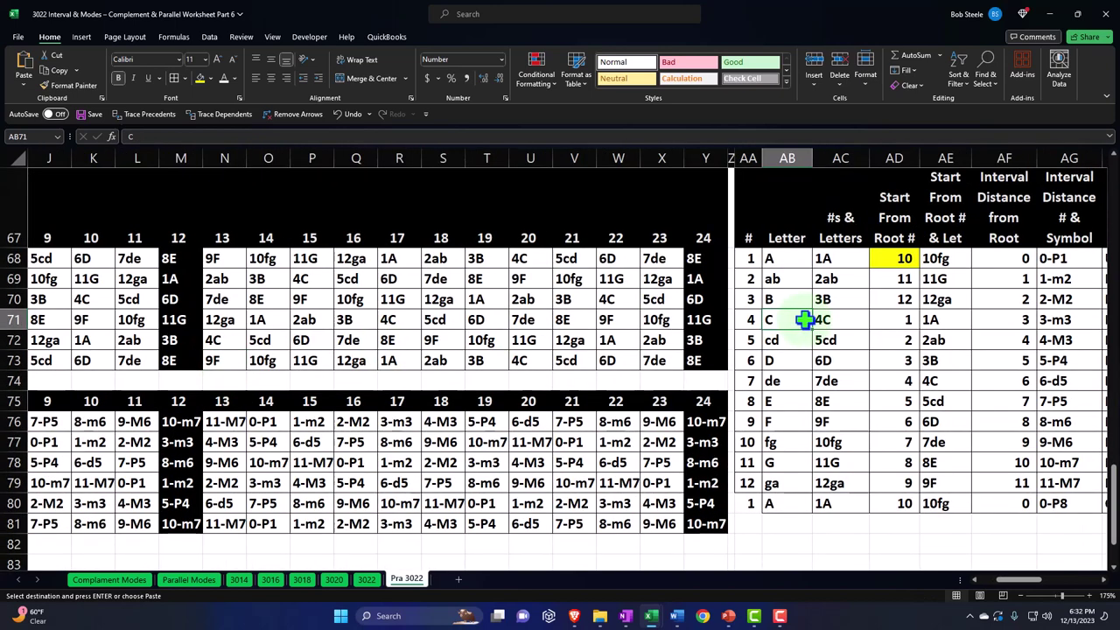
{"action": "key", "text": "Right"}
{"action": "key", "text": "Right"}
{"action": "scroll", "coordinate": [804, 320], "scroll_direction": "right", "scroll_amount": 3}
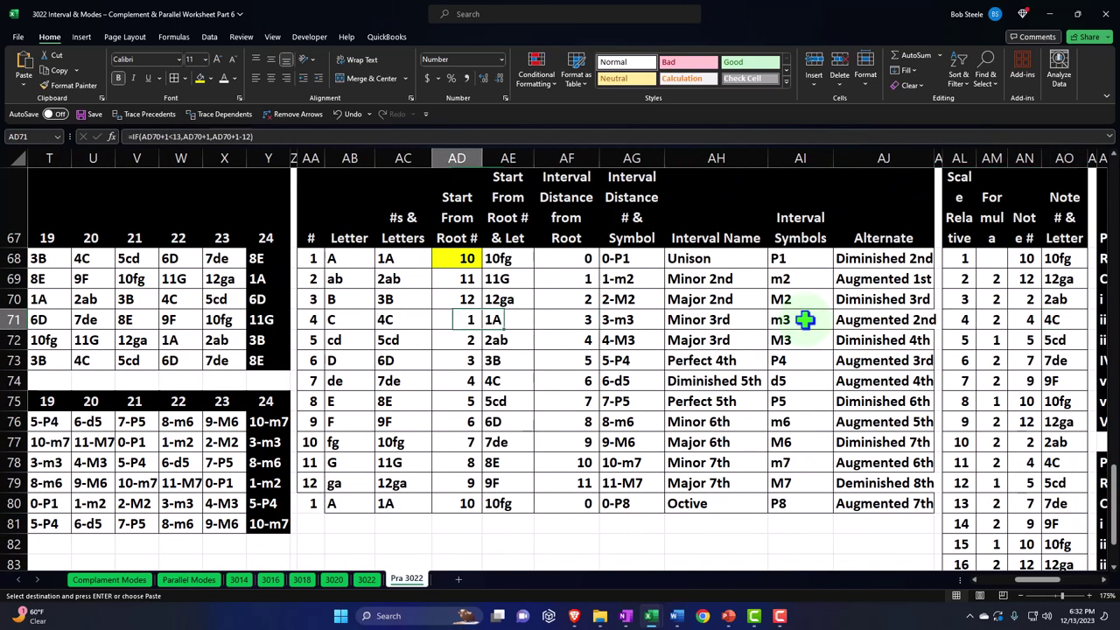
{"action": "key", "text": "Up"}
{"action": "key", "text": "Up"}
{"action": "key", "text": "Up"}
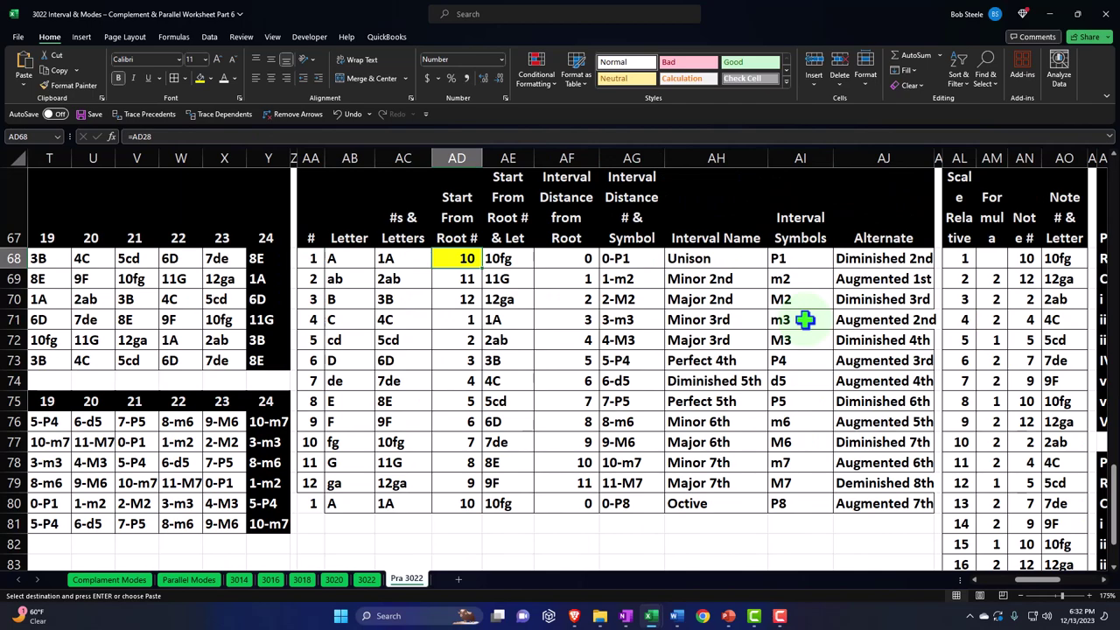
{"action": "type", "text": "="}
{"action": "key", "text": "Up"}
{"action": "key", "text": "Up"}
{"action": "key", "text": "Up"}
{"action": "key", "text": "Up"}
{"action": "key", "text": "Up"}
{"action": "key", "text": "Up"}
{"action": "key", "text": "Up"}
{"action": "key", "text": "Up"}
{"action": "key", "text": "Up"}
{"action": "key", "text": "Up"}
{"action": "key", "text": "Up"}
{"action": "key", "text": "Up"}
{"action": "key", "text": "Up"}
{"action": "key", "text": "Up"}
{"action": "key", "text": "Up"}
{"action": "key", "text": "Up"}
{"action": "key", "text": "Up"}
{"action": "key", "text": "Up"}
{"action": "key", "text": "Up"}
{"action": "key", "text": "Up"}
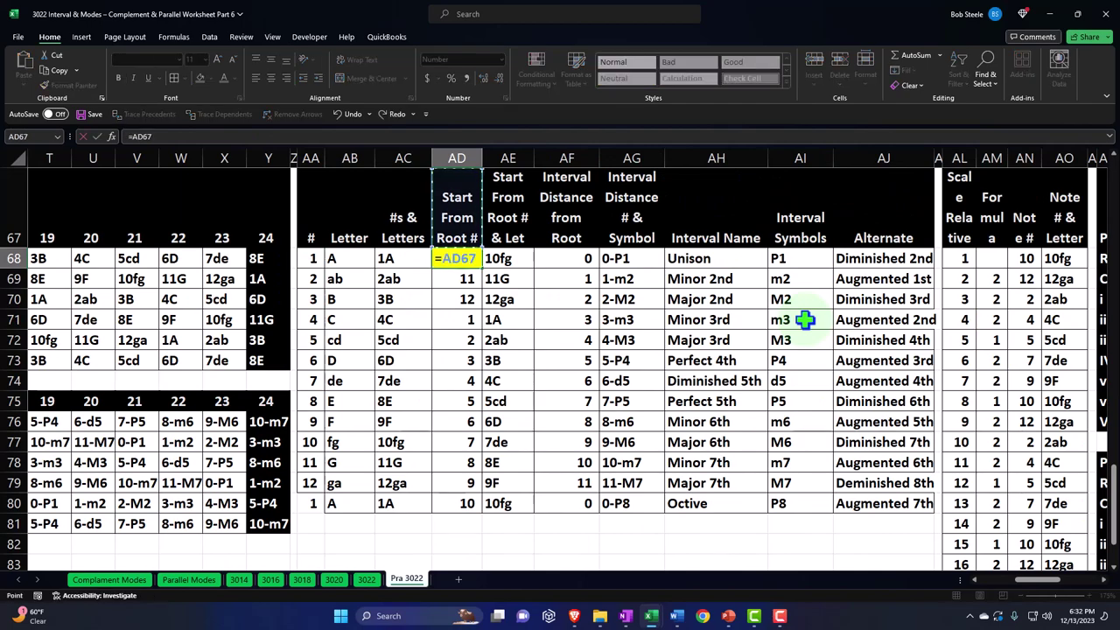
{"action": "key", "text": "Up"}
{"action": "key", "text": "Up"}
{"action": "key", "text": "Up"}
{"action": "key", "text": "Up"}
{"action": "key", "text": "Up"}
{"action": "key", "text": "Up"}
{"action": "key", "text": "Up"}
{"action": "key", "text": "Up"}
{"action": "key", "text": "Up"}
{"action": "key", "text": "Up"}
{"action": "key", "text": "Up"}
{"action": "key", "text": "Up"}
{"action": "key", "text": "Up"}
{"action": "key", "text": "Up"}
{"action": "key", "text": "Up"}
{"action": "key", "text": "Up"}
{"action": "key", "text": "Up"}
{"action": "key", "text": "Up"}
{"action": "key", "text": "Up"}
{"action": "key", "text": "Up"}
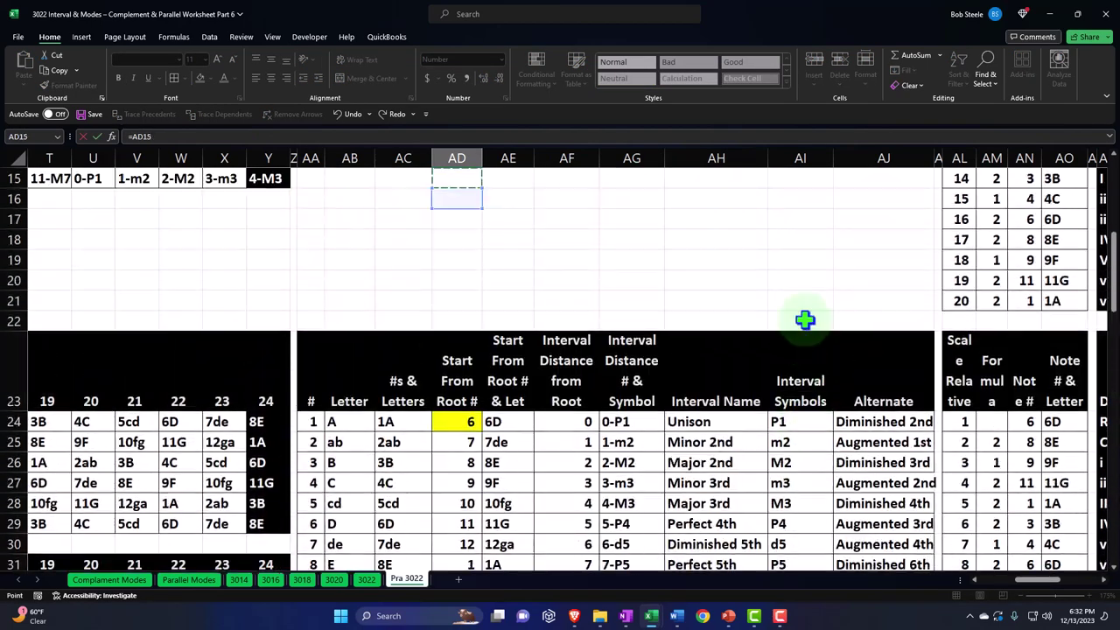
{"action": "key", "text": "Right"}
{"action": "key", "text": "Right"}
{"action": "key", "text": "Right"}
{"action": "key", "text": "Right"}
{"action": "key", "text": "Right"}
{"action": "key", "text": "Right"}
{"action": "key", "text": "Right"}
{"action": "key", "text": "Right"}
{"action": "key", "text": "Right"}
{"action": "key", "text": "Right"}
{"action": "key", "text": "Right"}
{"action": "key", "text": "Right"}
{"action": "key", "text": "Right"}
{"action": "key", "text": "Right"}
{"action": "key", "text": "Right"}
{"action": "key", "text": "Right"}
{"action": "key", "text": "Right"}
{"action": "key", "text": "Right"}
{"action": "key", "text": "Right"}
{"action": "key", "text": "Right"}
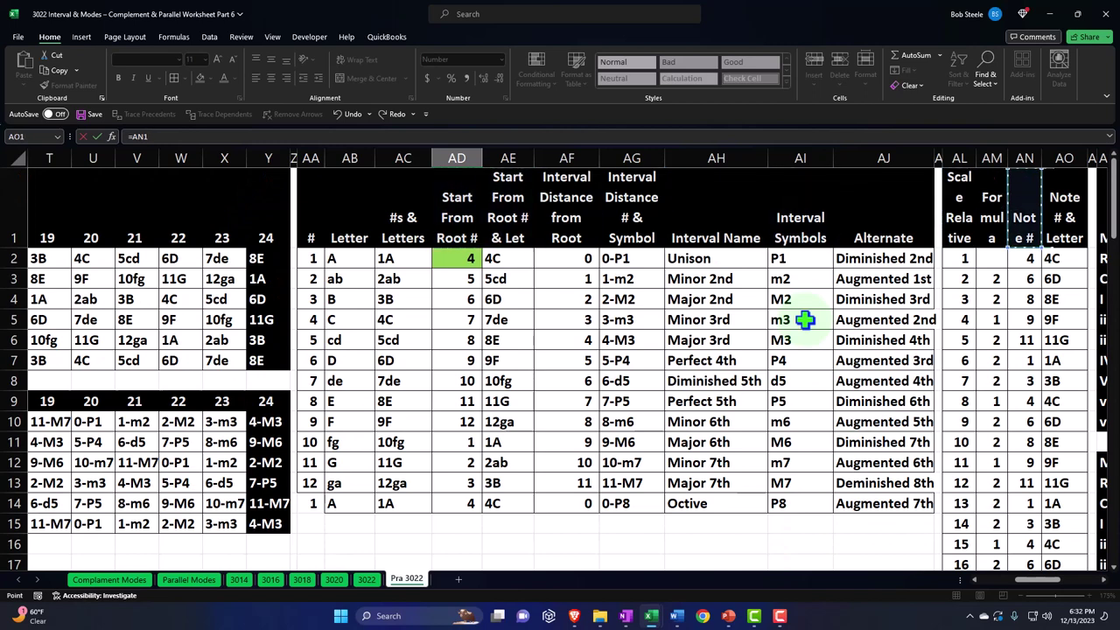
{"action": "key", "text": "Down"}
{"action": "key", "text": "Down"}
{"action": "key", "text": "Down"}
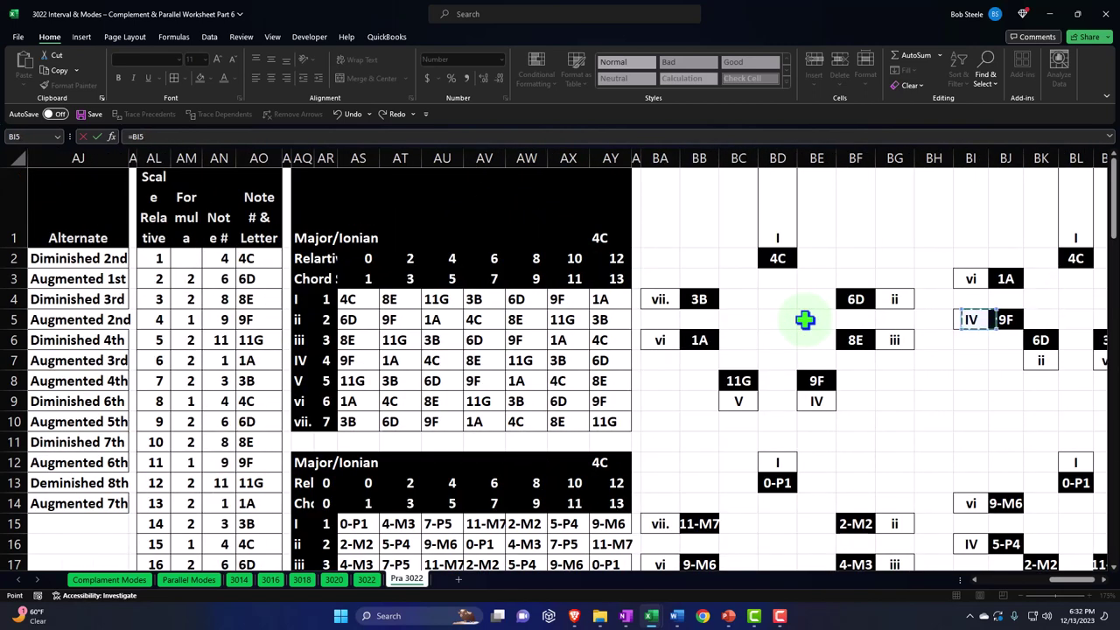
{"action": "key", "text": "Left"}
{"action": "key", "text": "Left"}
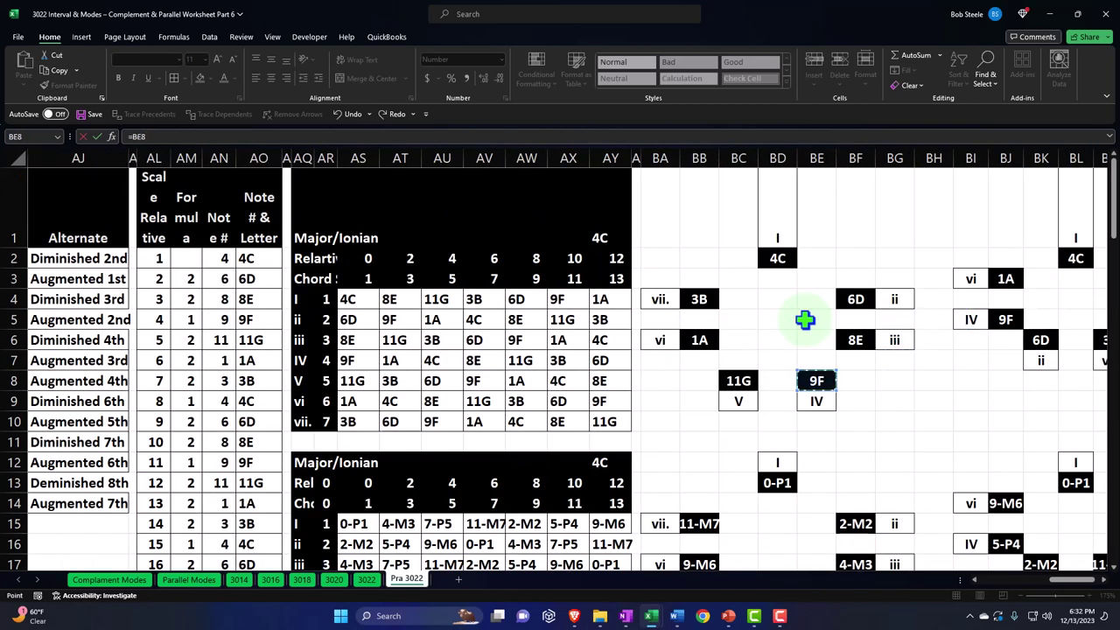
{"action": "key", "text": "Left"}
{"action": "key", "text": "Left"}
{"action": "key", "text": "Left"}
{"action": "key", "text": "Left"}
{"action": "key", "text": "Left"}
{"action": "key", "text": "Left"}
{"action": "key", "text": "Left"}
{"action": "key", "text": "Left"}
{"action": "key", "text": "Left"}
{"action": "key", "text": "Left"}
{"action": "key", "text": "Left"}
{"action": "key", "text": "Left"}
{"action": "key", "text": "Left"}
{"action": "key", "text": "Left"}
{"action": "key", "text": "Left"}
{"action": "key", "text": "Left"}
{"action": "key", "text": "Left"}
{"action": "key", "text": "Left"}
{"action": "key", "text": "Left"}
{"action": "key", "text": "Left"}
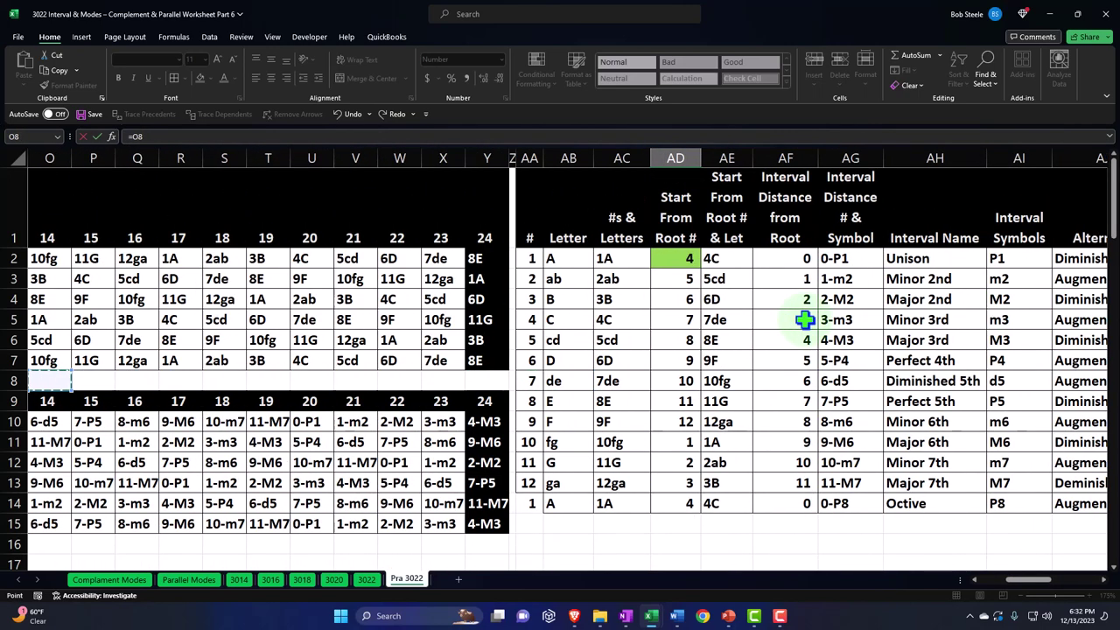
{"action": "key", "text": "Right"}
{"action": "key", "text": "Right"}
{"action": "key", "text": "Right"}
{"action": "key", "text": "Right"}
{"action": "key", "text": "Right"}
{"action": "key", "text": "Right"}
{"action": "key", "text": "Right"}
{"action": "key", "text": "Right"}
{"action": "key", "text": "Right"}
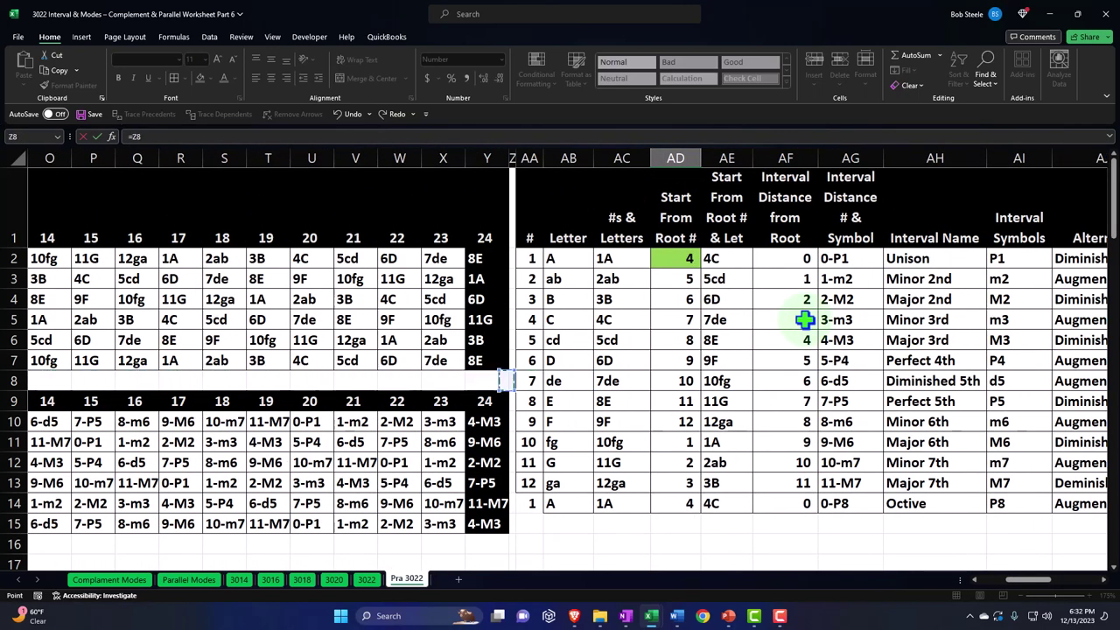
Step: Link the new block's starting root number in AD68 to the fourth note number, 9, of the Major/Ionian table
{"action": "key", "text": "Return"}
{"action": "key", "text": "Down"}
{"action": "key", "text": "Down"}
{"action": "key", "text": "Down"}
{"action": "key", "text": "Down"}
{"action": "key", "text": "Down"}
{"action": "key", "text": "Down"}
{"action": "key", "text": "Down"}
{"action": "key", "text": "Down"}
{"action": "key", "text": "Down"}
{"action": "key", "text": "Down"}
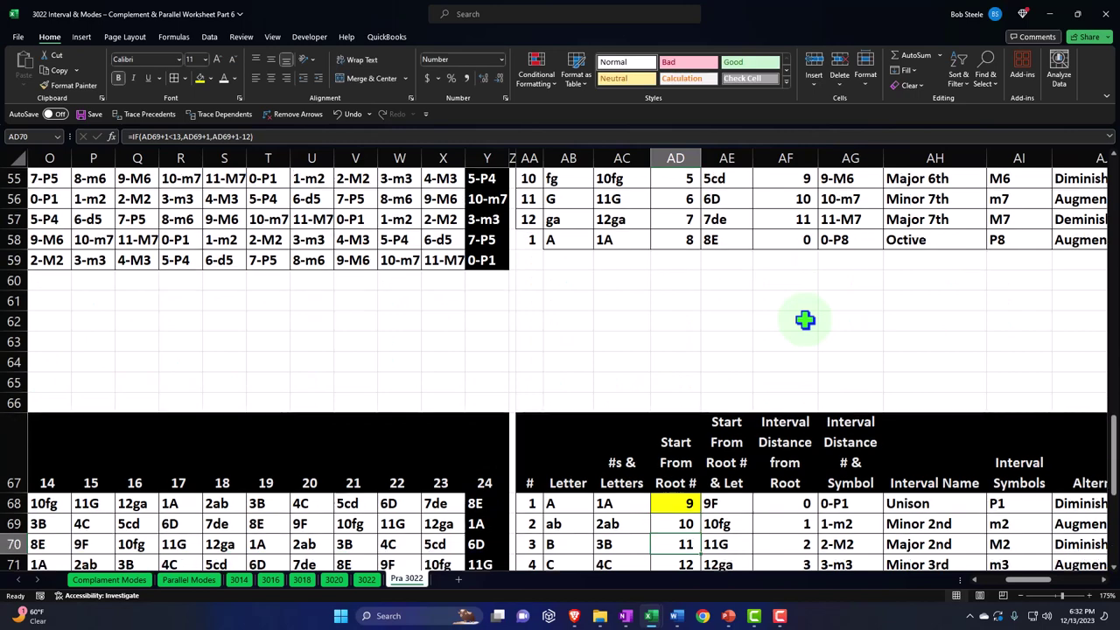
{"action": "key", "text": "Right"}
{"action": "key", "text": "Right"}
{"action": "key", "text": "Right"}
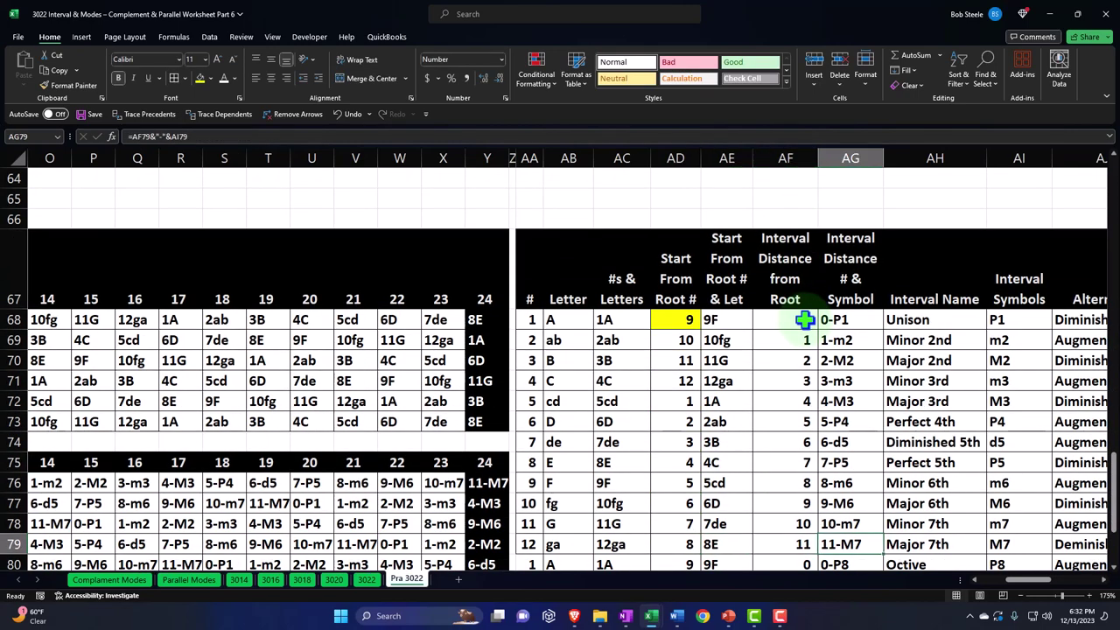
Step: Look across row 68 of the new block, from the interval table through the scale formula columns to the chord table
{"action": "left_click", "coordinate": [804, 319]}
{"action": "key", "text": "Right"}
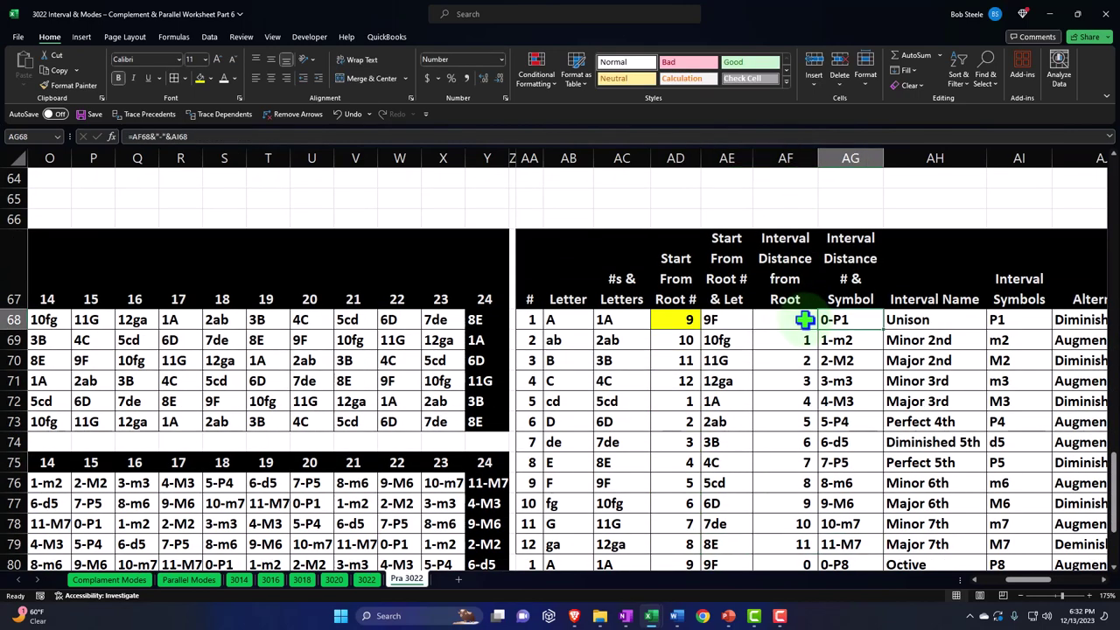
{"action": "key", "text": "Right"}
{"action": "key", "text": "Right"}
{"action": "key", "text": "Right"}
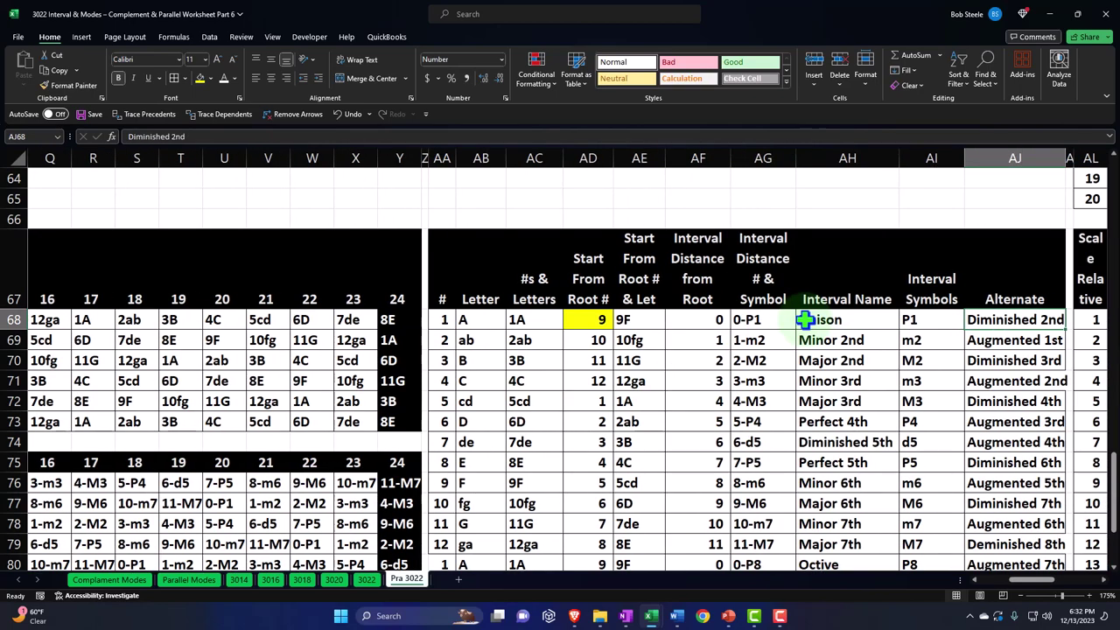
{"action": "key", "text": "Right"}
{"action": "key", "text": "Right"}
{"action": "key", "text": "Right"}
{"action": "key", "text": "Right"}
{"action": "key", "text": "Right"}
{"action": "key", "text": "Right"}
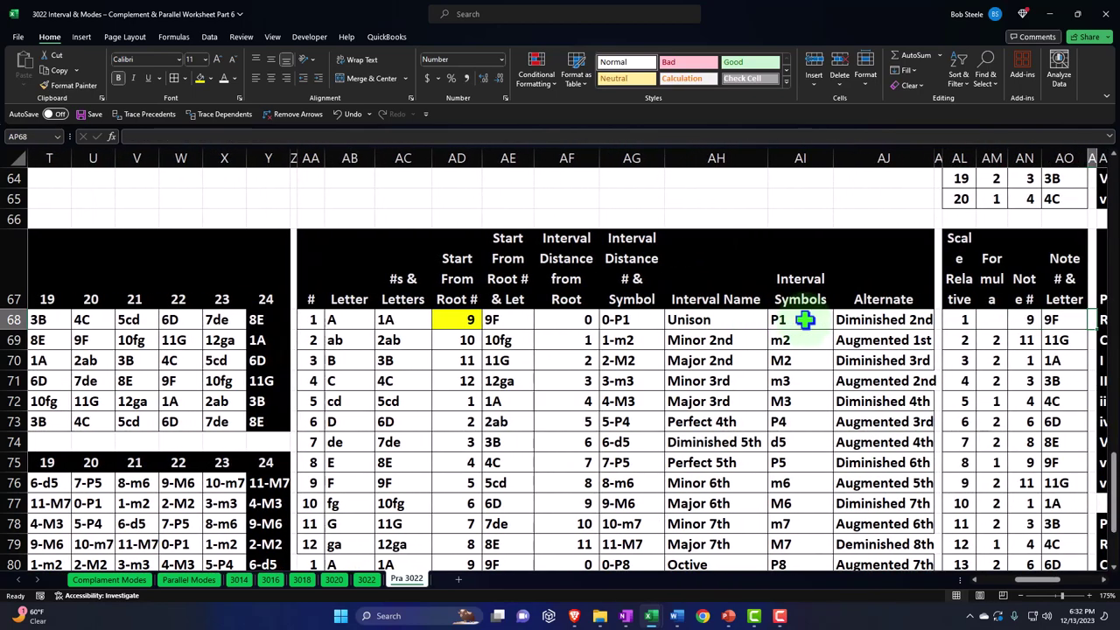
{"action": "key", "text": "Right"}
{"action": "key", "text": "Right"}
{"action": "key", "text": "Right"}
{"action": "key", "text": "Right"}
Step: Link the new block's second scale formula cell, AM69, to AM6 in the Major/Ionian table's Formula column
{"action": "key", "text": "Left"}
{"action": "key", "text": "Left"}
{"action": "key", "text": "Left"}
{"action": "key", "text": "Left"}
{"action": "key", "text": "Left"}
{"action": "key", "text": "Left"}
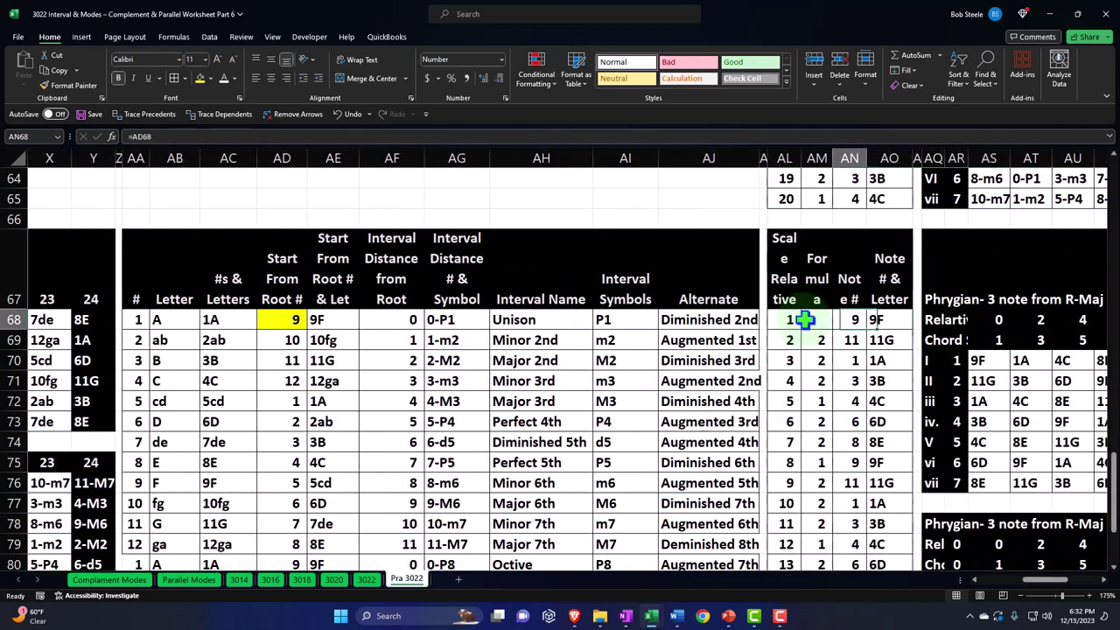
{"action": "key", "text": "Left"}
{"action": "key", "text": "Down"}
{"action": "type", "text": "="}
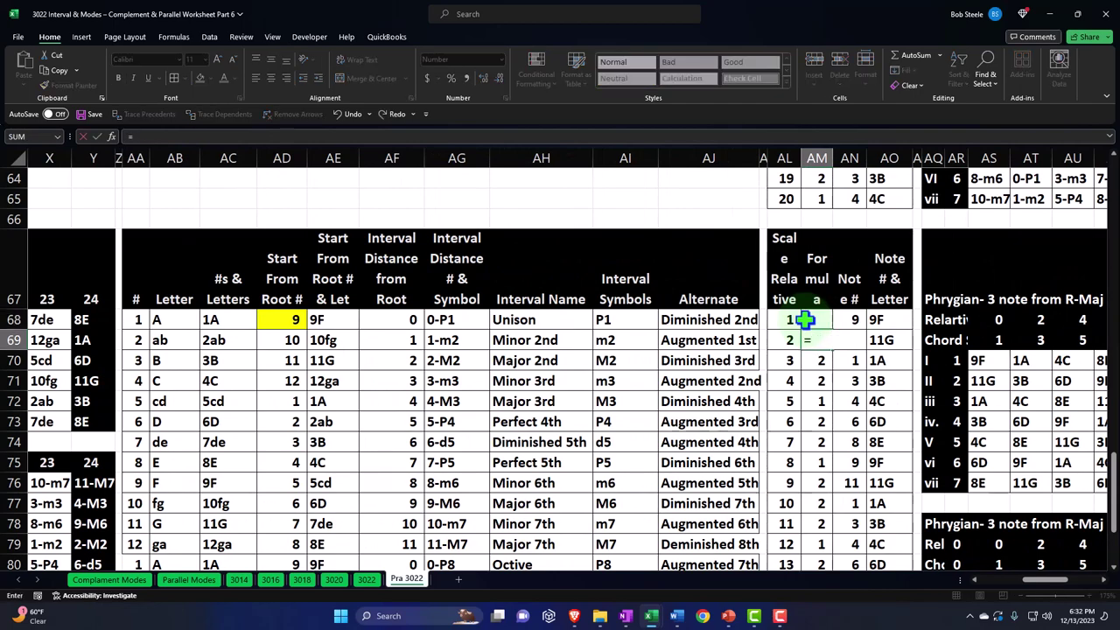
{"action": "key", "text": "Up"}
{"action": "key", "text": "Up"}
{"action": "key", "text": "Up"}
{"action": "key", "text": "Up"}
{"action": "key", "text": "Up"}
{"action": "key", "text": "Up"}
{"action": "key", "text": "Up"}
{"action": "key", "text": "Up"}
{"action": "key", "text": "Up"}
{"action": "key", "text": "Up"}
{"action": "key", "text": "Up"}
{"action": "key", "text": "Up"}
{"action": "key", "text": "Up"}
{"action": "key", "text": "Up"}
{"action": "key", "text": "Up"}
{"action": "key", "text": "Up"}
{"action": "key", "text": "Up"}
{"action": "key", "text": "Up"}
{"action": "key", "text": "Up"}
{"action": "key", "text": "Up"}
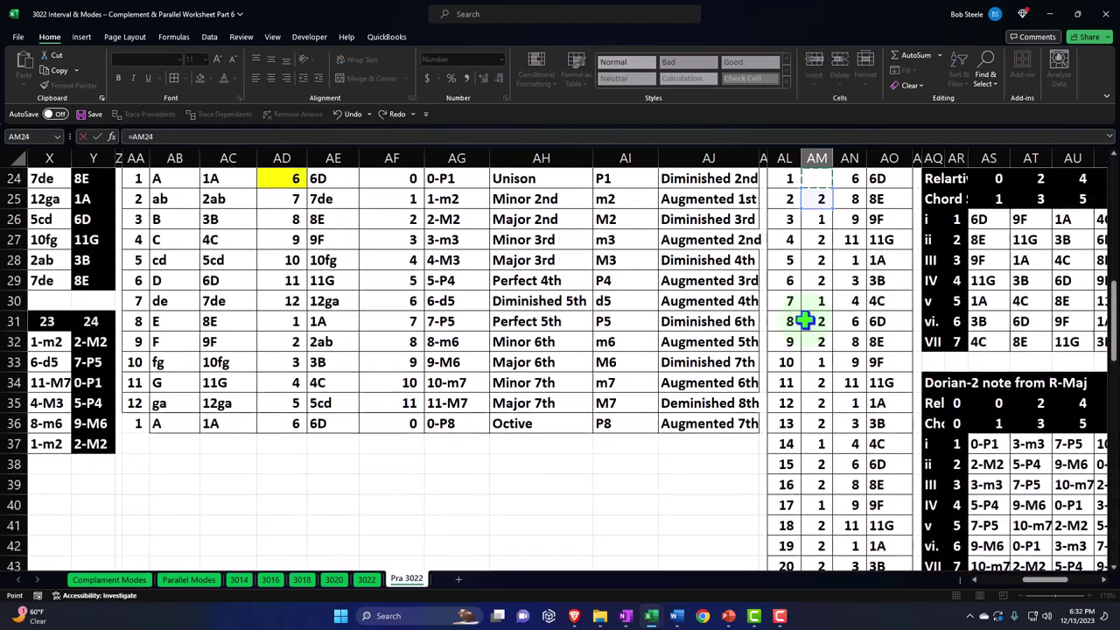
{"action": "key", "text": "Up"}
{"action": "key", "text": "Up"}
{"action": "key", "text": "Up"}
{"action": "key", "text": "Up"}
{"action": "key", "text": "Up"}
{"action": "key", "text": "Up"}
{"action": "key", "text": "Up"}
{"action": "key", "text": "Up"}
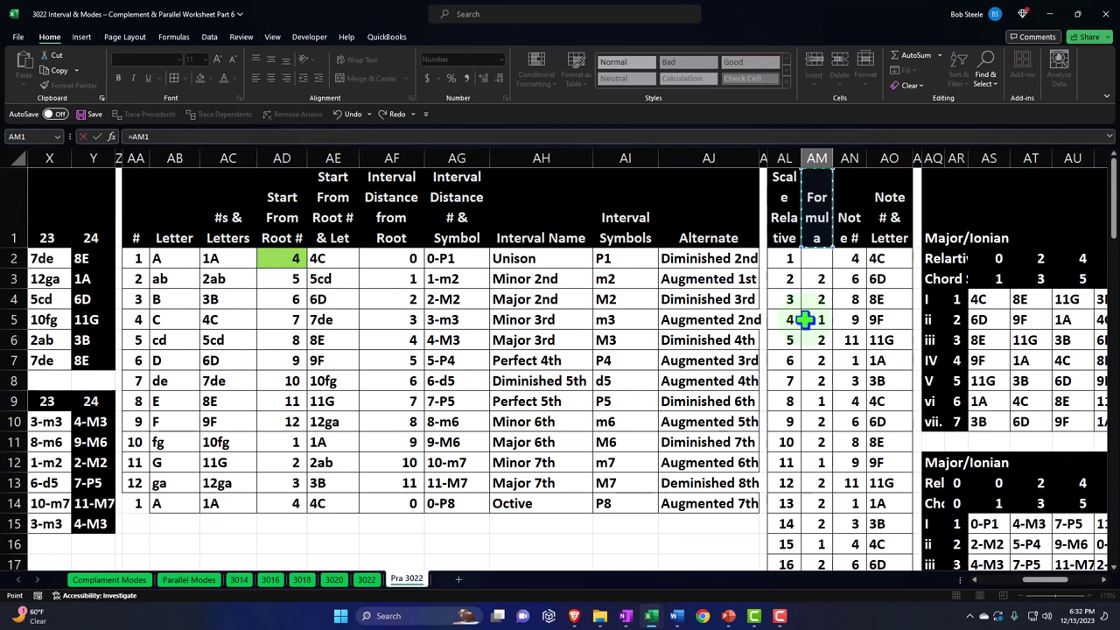
{"action": "key", "text": "Down"}
{"action": "key", "text": "Down"}
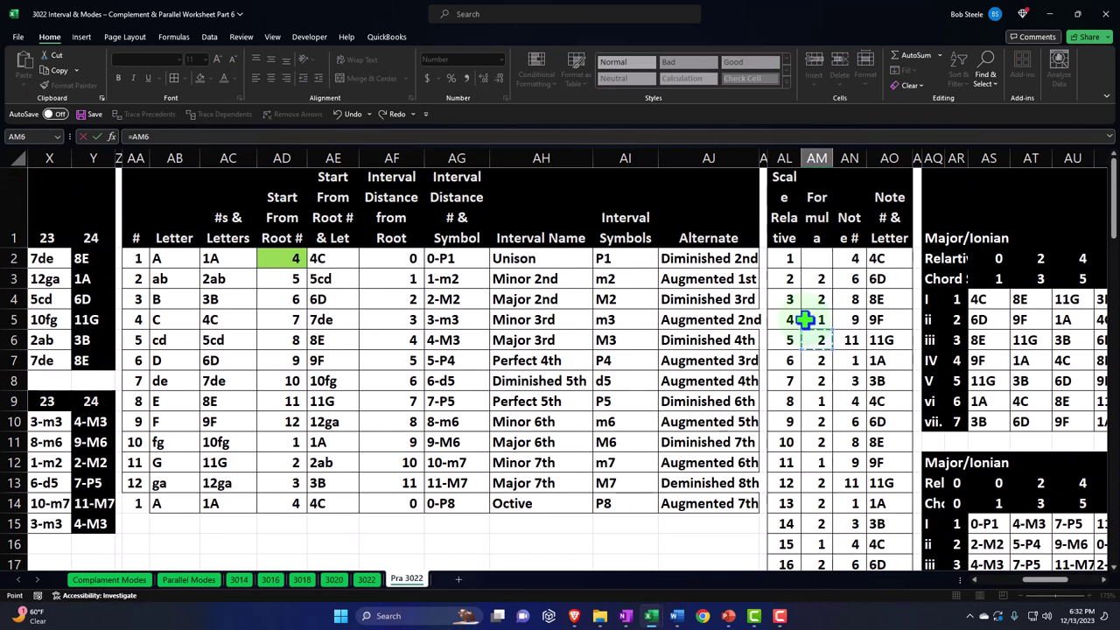
{"action": "key", "text": "Return"}
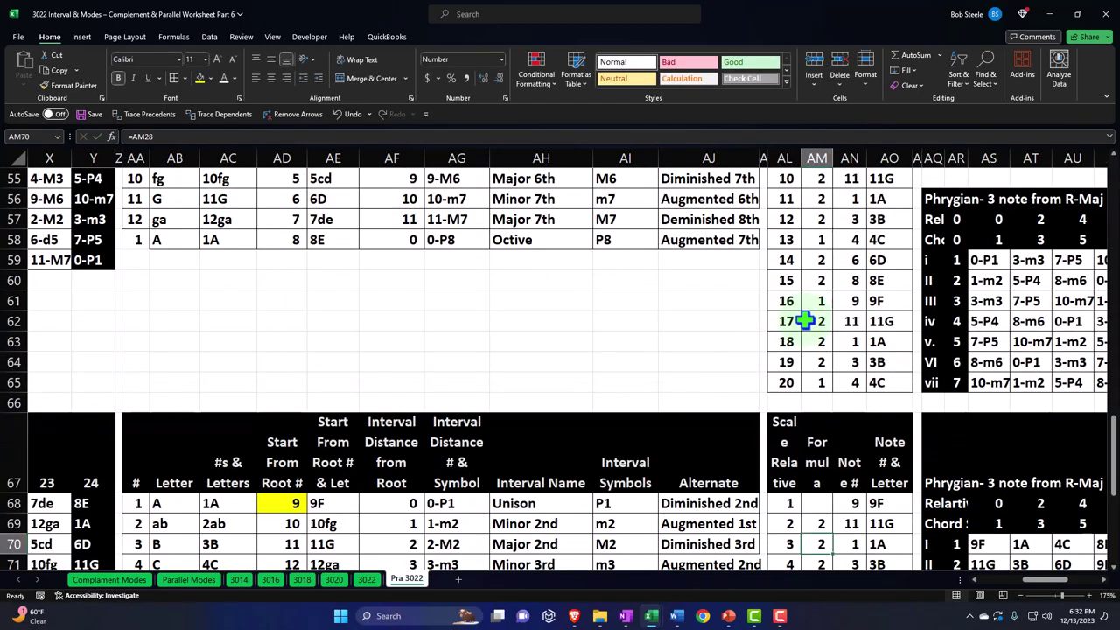
Step: Clear the copied scale formula steps below AM69, from AM70 to AM88
{"action": "scroll", "coordinate": [804, 321], "scroll_direction": "down", "scroll_amount": 3}
{"action": "left_click_drag", "start_coordinate": [823, 358], "coordinate": [821, 545]}
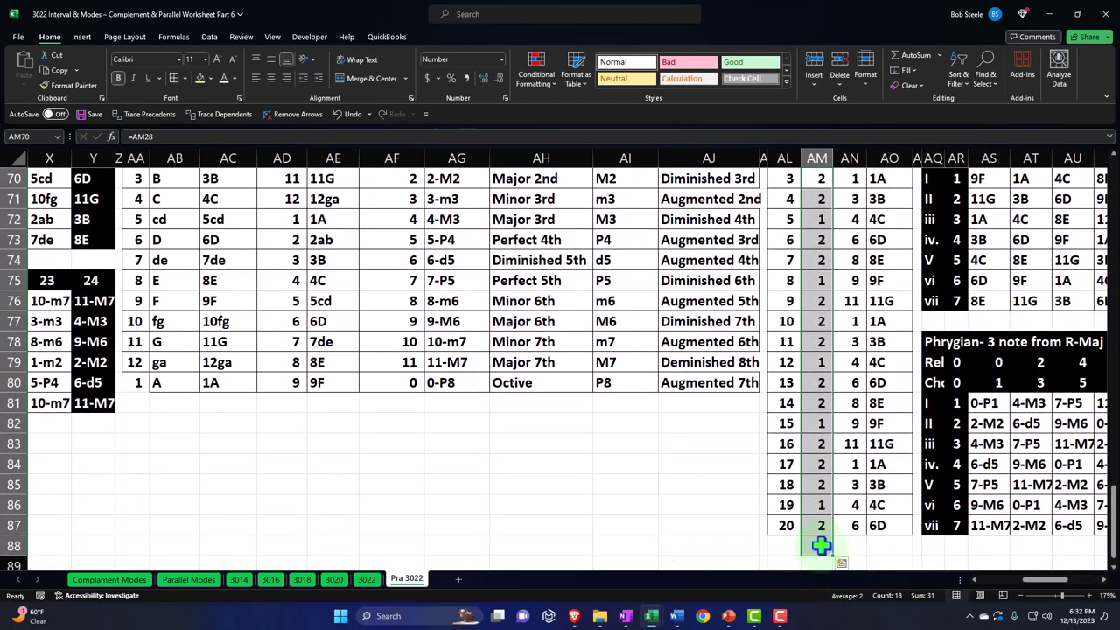
{"action": "key", "text": "Delete"}
{"action": "scroll", "coordinate": [845, 408], "scroll_direction": "up", "scroll_amount": 1}
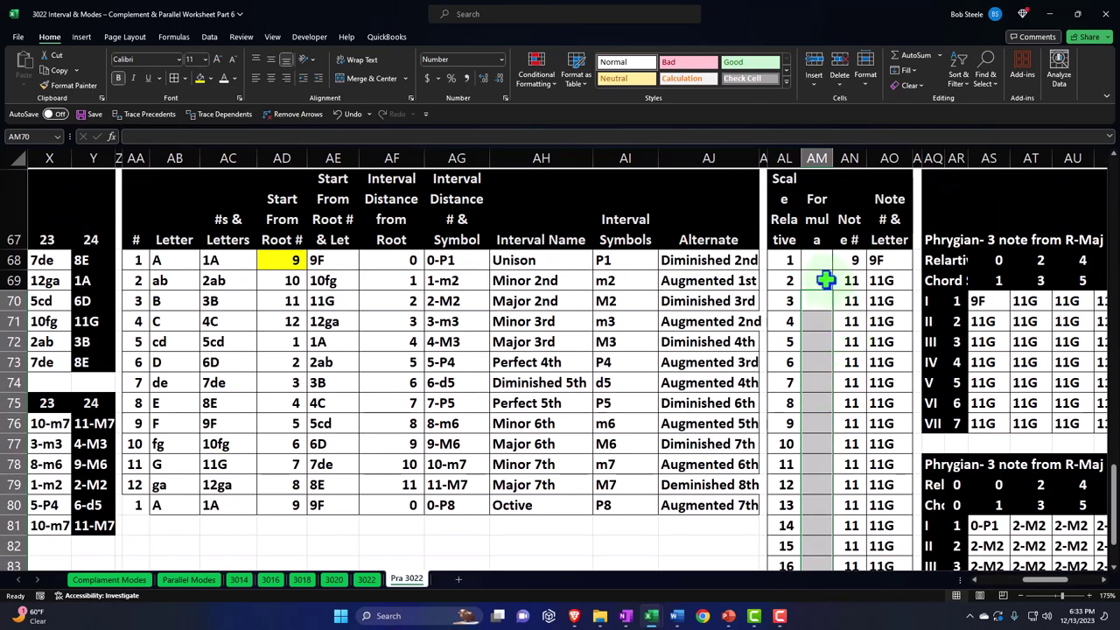
Step: Fill the link in AM69 down the Formula column to AM75, clearing the extra cells AM76 to AM78
{"action": "left_click", "coordinate": [826, 280]}
{"action": "left_click_drag", "start_coordinate": [833, 292], "coordinate": [838, 468]}
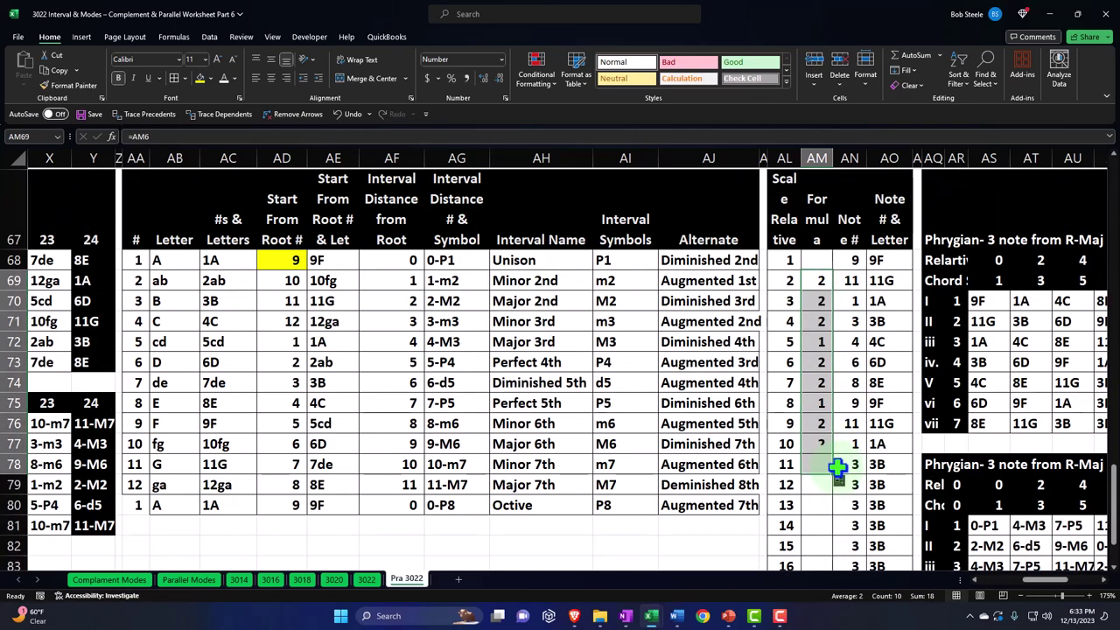
{"action": "left_click_drag", "start_coordinate": [826, 424], "coordinate": [822, 464]}
{"action": "key", "text": "Delete"}
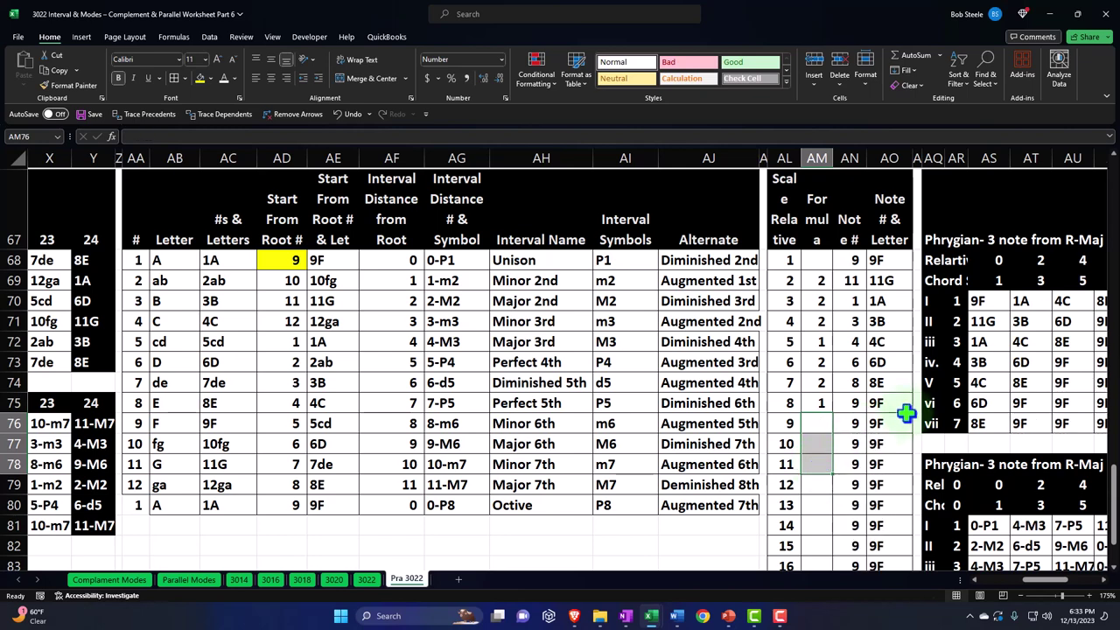
Step: Link AM76 to AM69 so the scale formula repeats, and fill it down to scale position 20 in AM87
{"action": "left_click", "coordinate": [892, 402]}
{"action": "key", "text": "Down"}
{"action": "key", "text": "Left"}
{"action": "key", "text": "Left"}
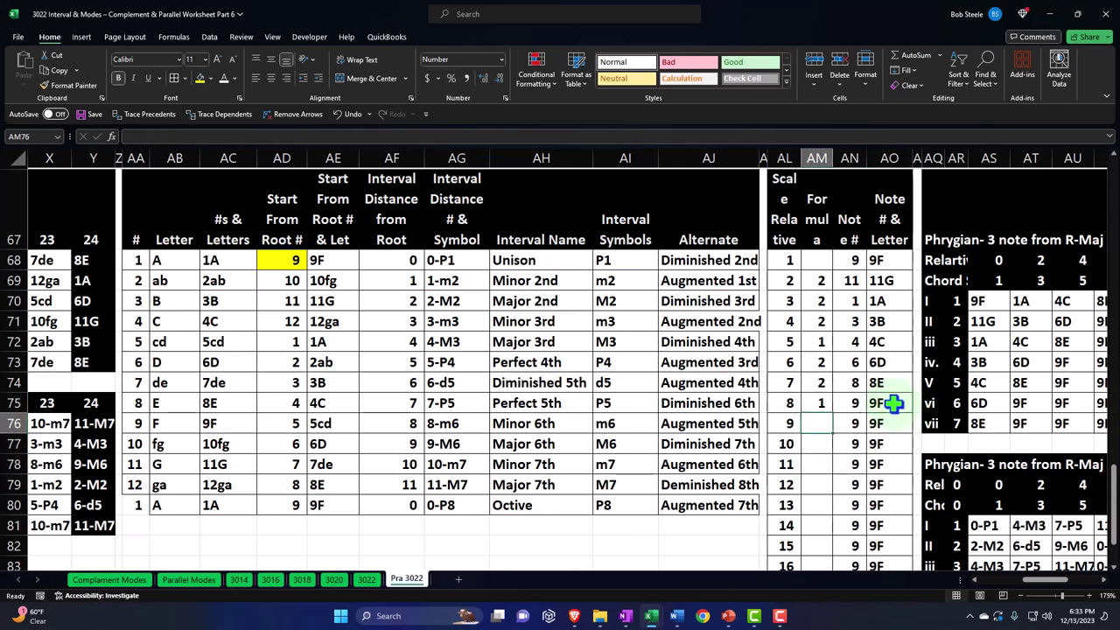
{"action": "type", "text": "="}
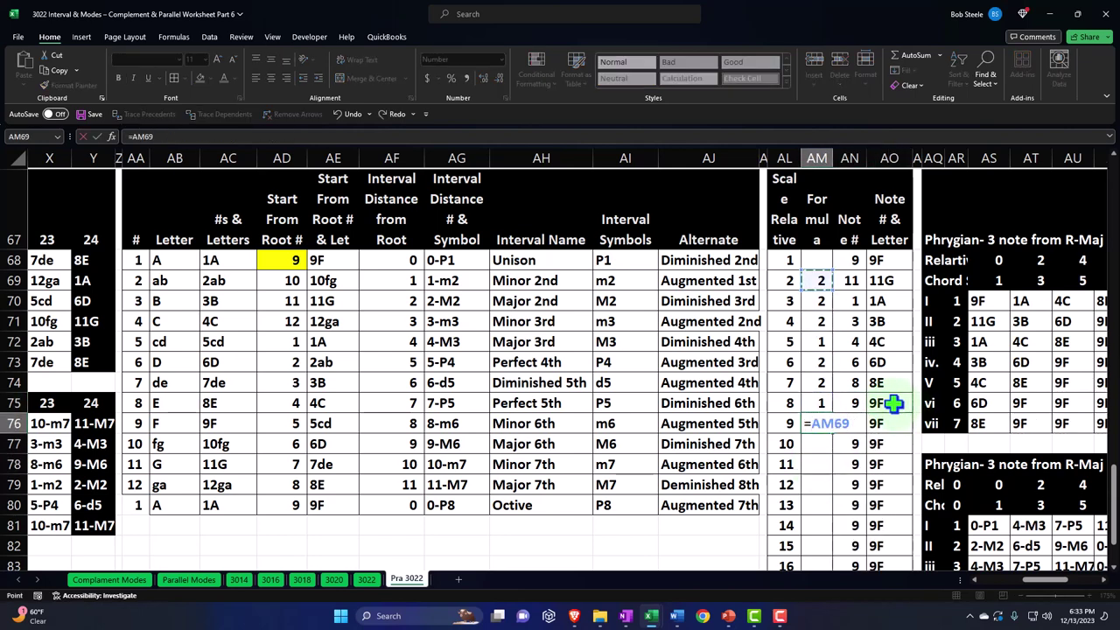
{"action": "key", "text": "Return"}
{"action": "scroll", "coordinate": [892, 404], "scroll_direction": "down", "scroll_amount": 1}
{"action": "left_click", "coordinate": [820, 364]}
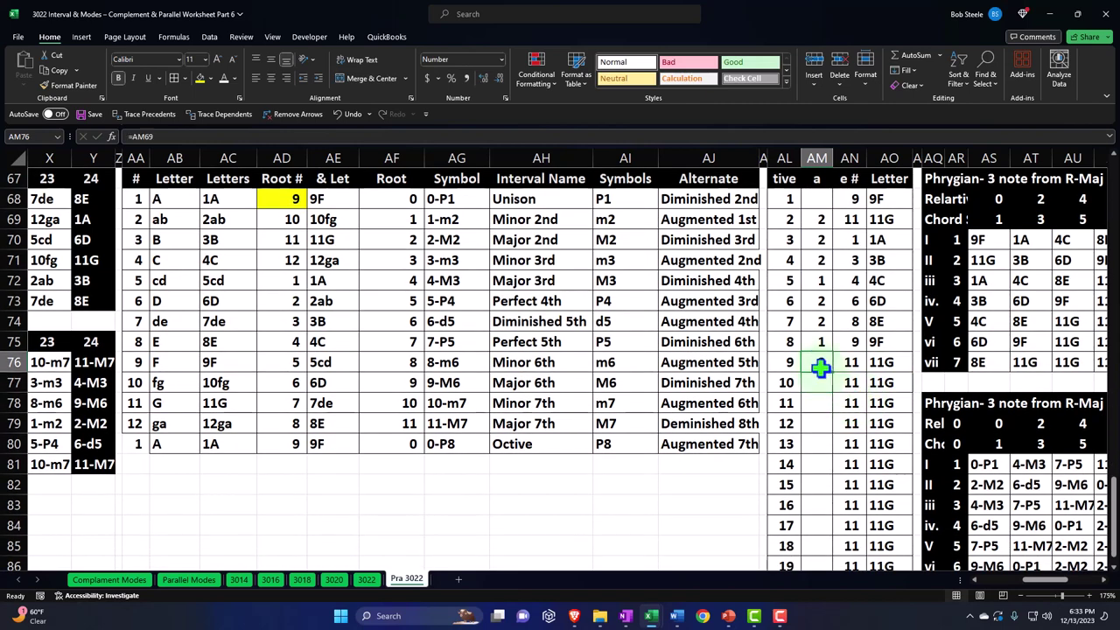
{"action": "left_click_drag", "start_coordinate": [833, 373], "coordinate": [819, 530]}
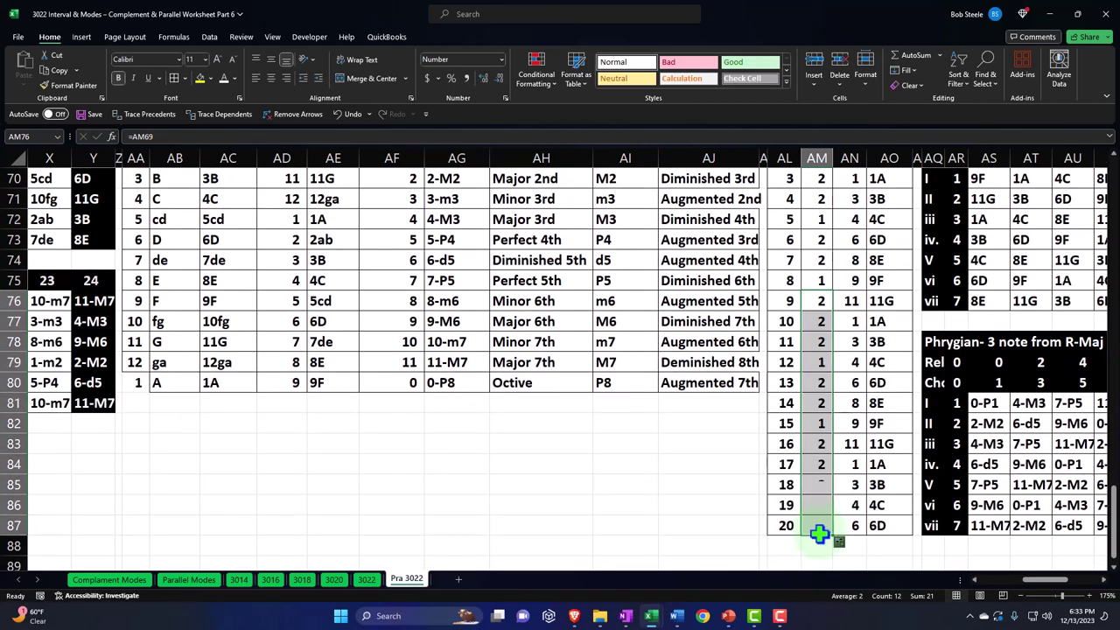
{"action": "scroll", "coordinate": [890, 497], "scroll_direction": "up", "scroll_amount": 1}
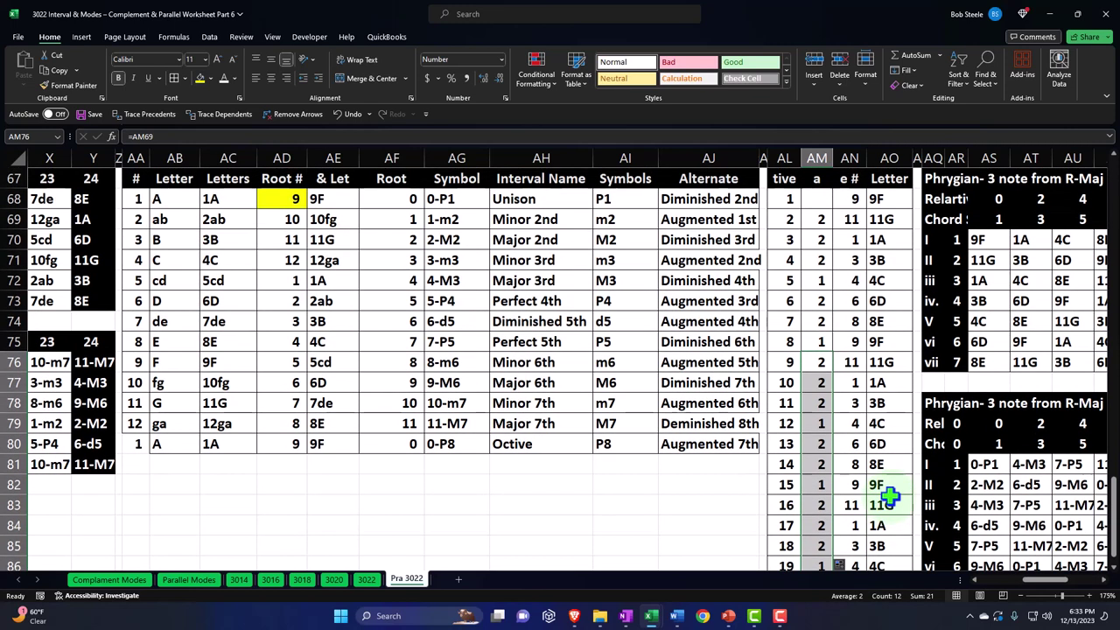
Step: Check the Formula, Note # and letter columns of the new block around rows 74 to 79
{"action": "left_click", "coordinate": [889, 423]}
{"action": "key", "text": "Up"}
{"action": "key", "text": "Up"}
{"action": "key", "text": "Up"}
{"action": "key", "text": "Up"}
{"action": "key", "text": "Up"}
{"action": "key", "text": "Up"}
{"action": "key", "text": "Up"}
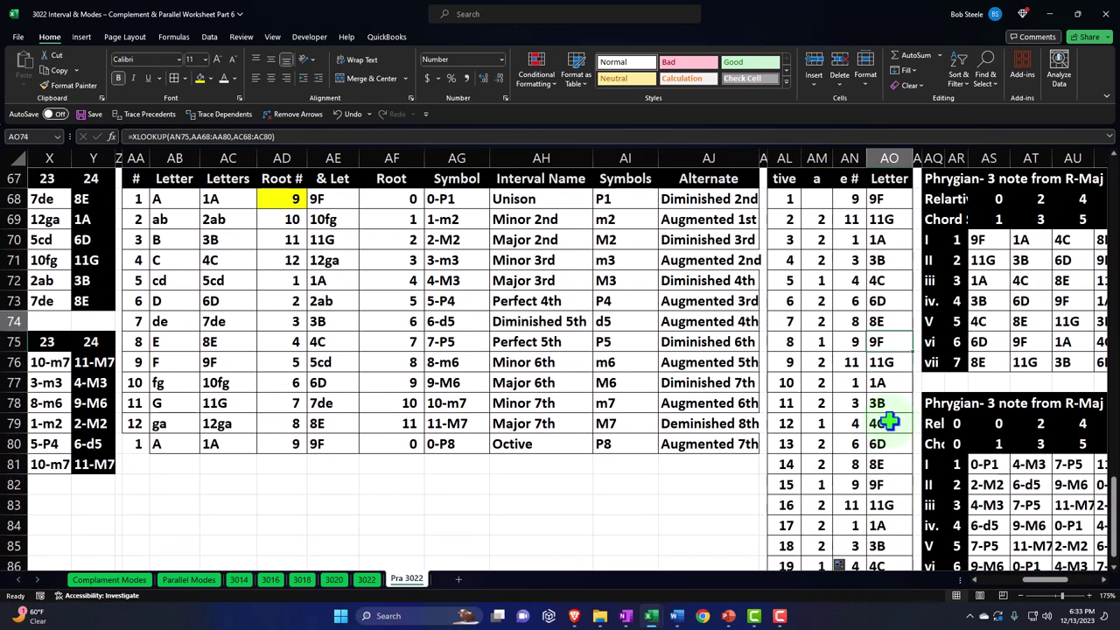
{"action": "key", "text": "Left"}
{"action": "key", "text": "Left"}
{"action": "key", "text": "Down"}
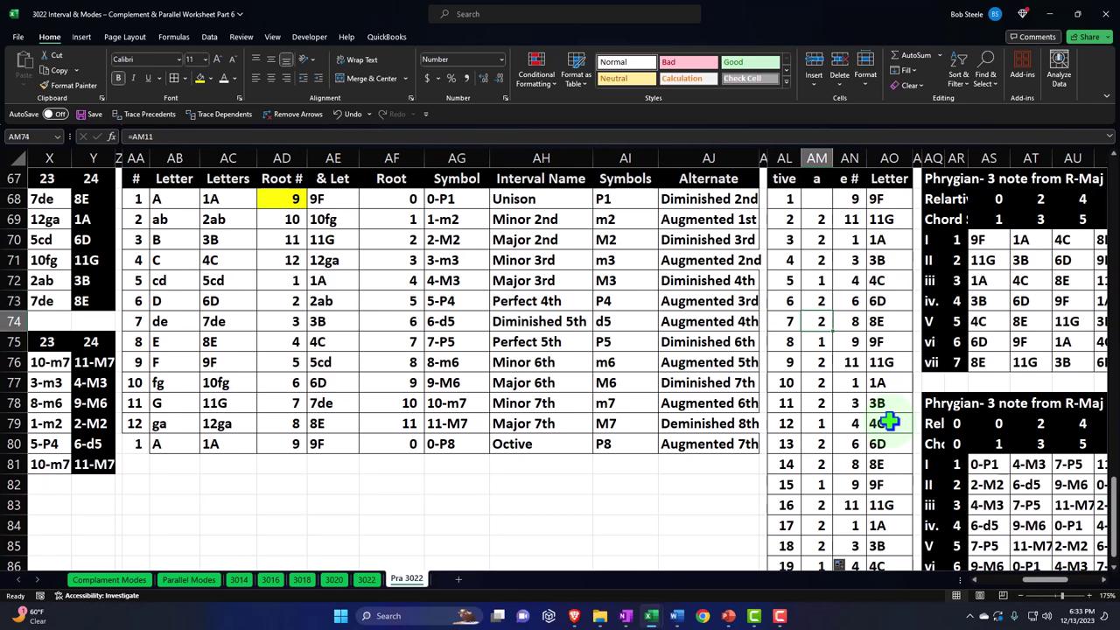
{"action": "key", "text": "Down"}
{"action": "key", "text": "Down"}
{"action": "key", "text": "Down"}
{"action": "key", "text": "Down"}
{"action": "key", "text": "Down"}
{"action": "key", "text": "Right"}
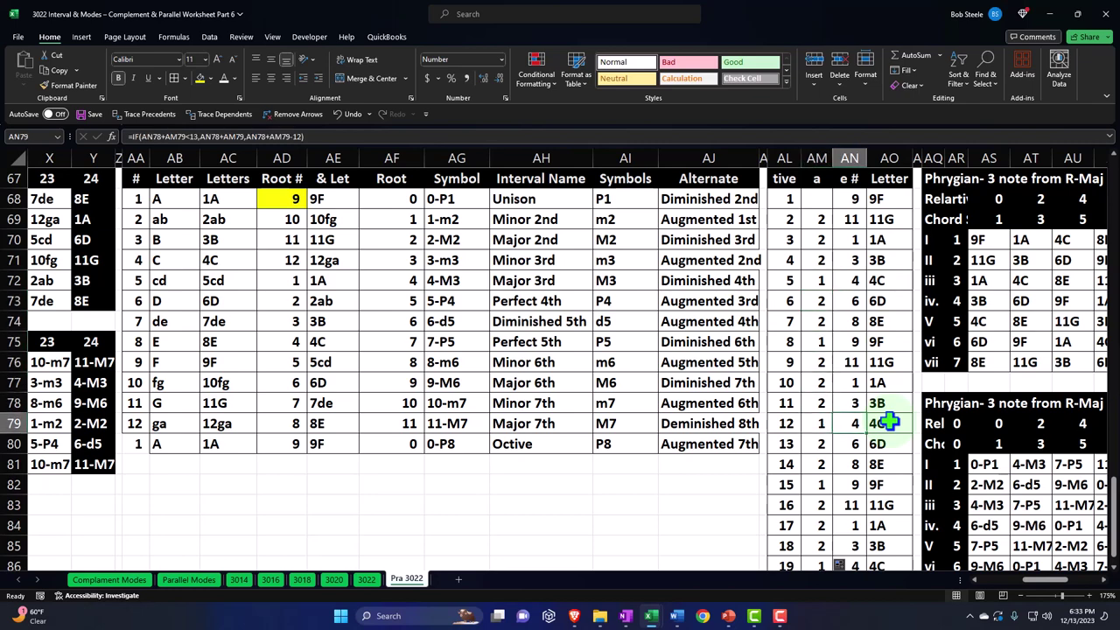
Step: Look across the new block's note and interval chord tables to the chord diagrams in columns BA to BG
{"action": "key", "text": "Right"}
{"action": "key", "text": "Right"}
{"action": "key", "text": "Right"}
{"action": "key", "text": "Right"}
{"action": "key", "text": "Right"}
{"action": "key", "text": "Right"}
{"action": "key", "text": "Right"}
{"action": "key", "text": "Right"}
{"action": "key", "text": "Right"}
{"action": "key", "text": "Right"}
{"action": "key", "text": "Right"}
{"action": "key", "text": "Right"}
{"action": "key", "text": "Right"}
{"action": "key", "text": "Right"}
{"action": "key", "text": "Right"}
{"action": "key", "text": "Right"}
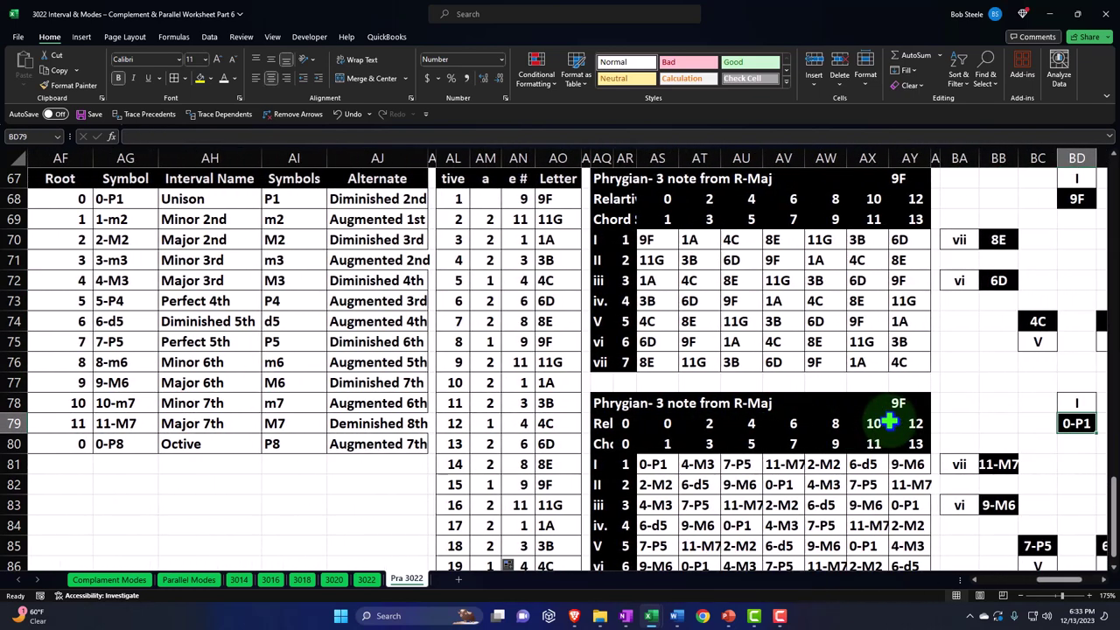
{"action": "key", "text": "Right"}
{"action": "key", "text": "Right"}
{"action": "key", "text": "Right"}
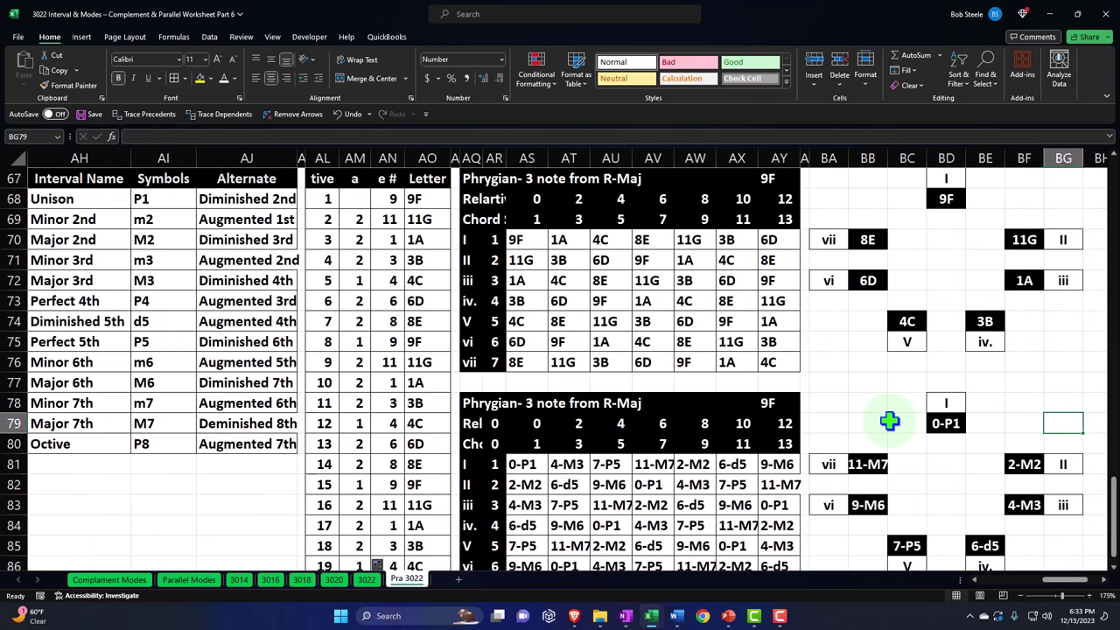
{"action": "key", "text": "Up"}
{"action": "key", "text": "Up"}
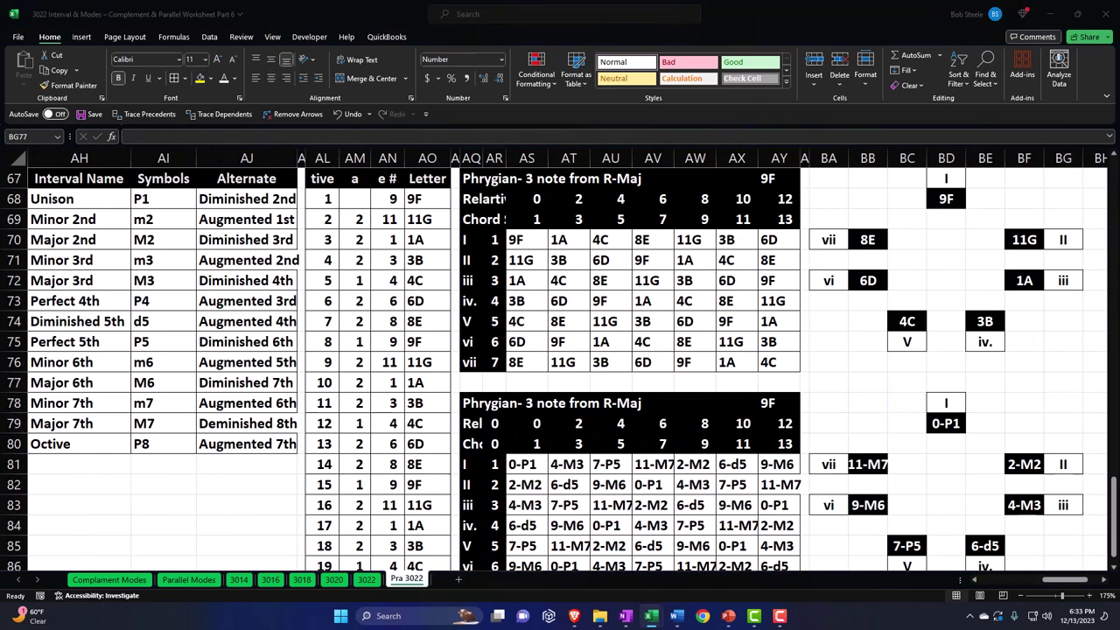
Step: Replace the new block's chord table title in AQ67 with the pasted text "Lydian- 4 note from R-Maj"
{"action": "key", "text": "ctrl+c"}
{"action": "left_click", "coordinate": [508, 179]}
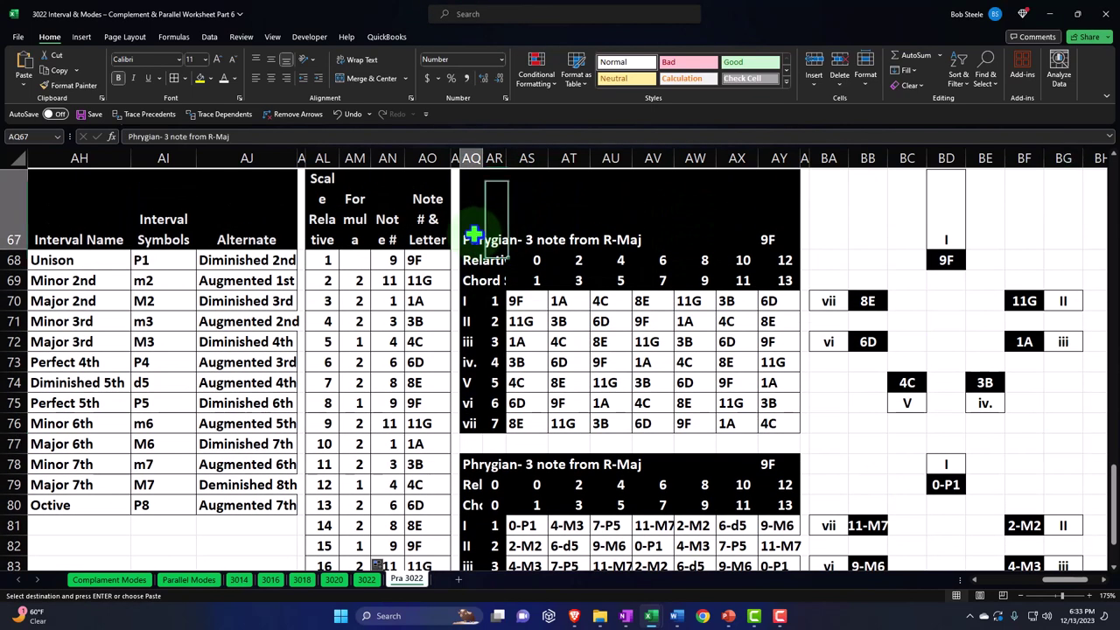
{"action": "key", "text": "ctrl+v"}
{"action": "left_click", "coordinate": [520, 301]}
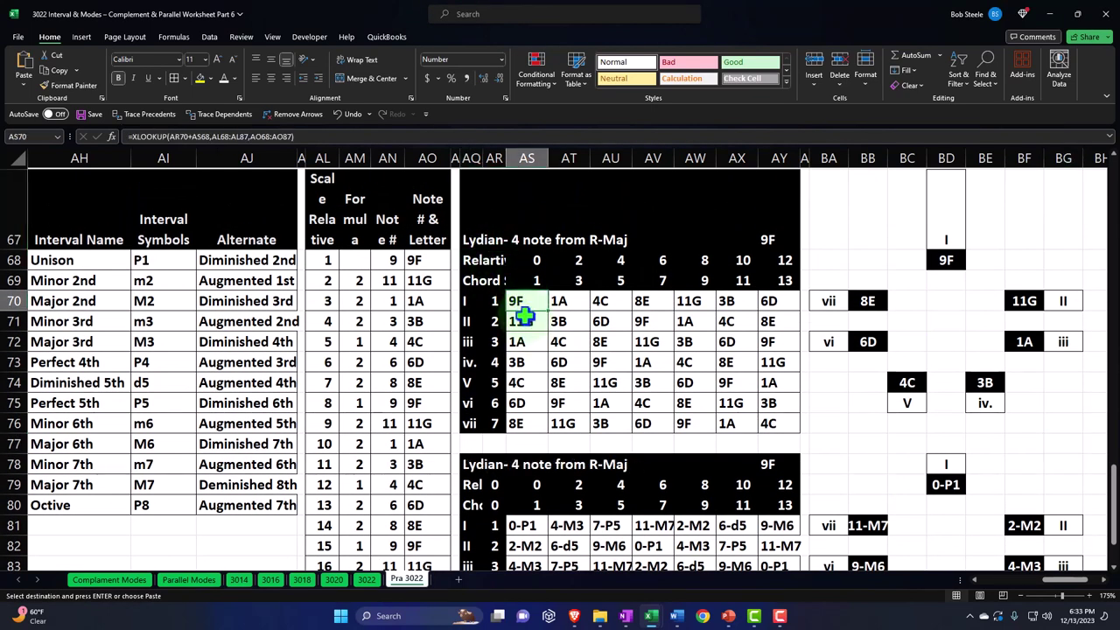
Step: Look over the Lydian block's chord and interval tables and go back to its fretboard grids in rows 67 to 81
{"action": "scroll", "coordinate": [523, 319], "scroll_direction": "down", "scroll_amount": 1}
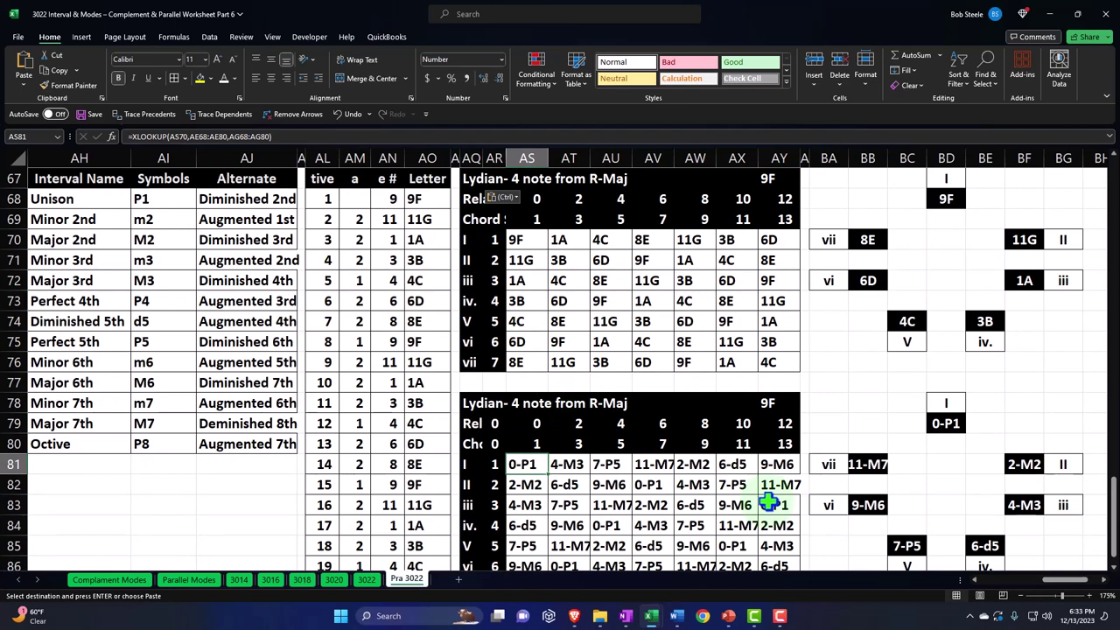
{"action": "scroll", "coordinate": [769, 501], "scroll_direction": "down", "scroll_amount": 4}
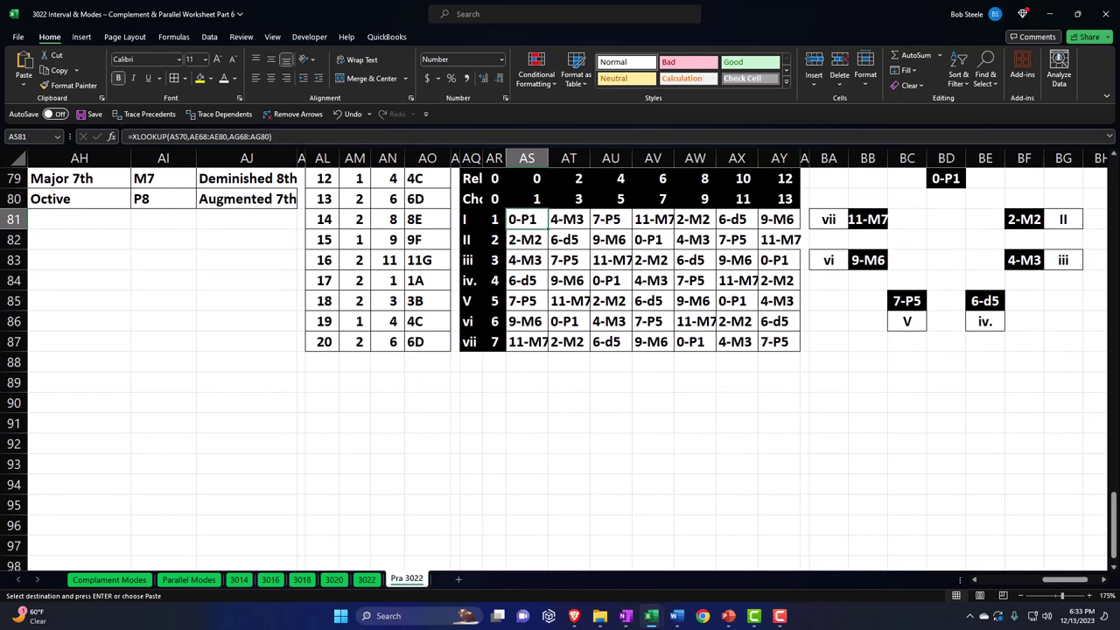
{"action": "scroll", "coordinate": [769, 501], "scroll_direction": "up", "scroll_amount": 3}
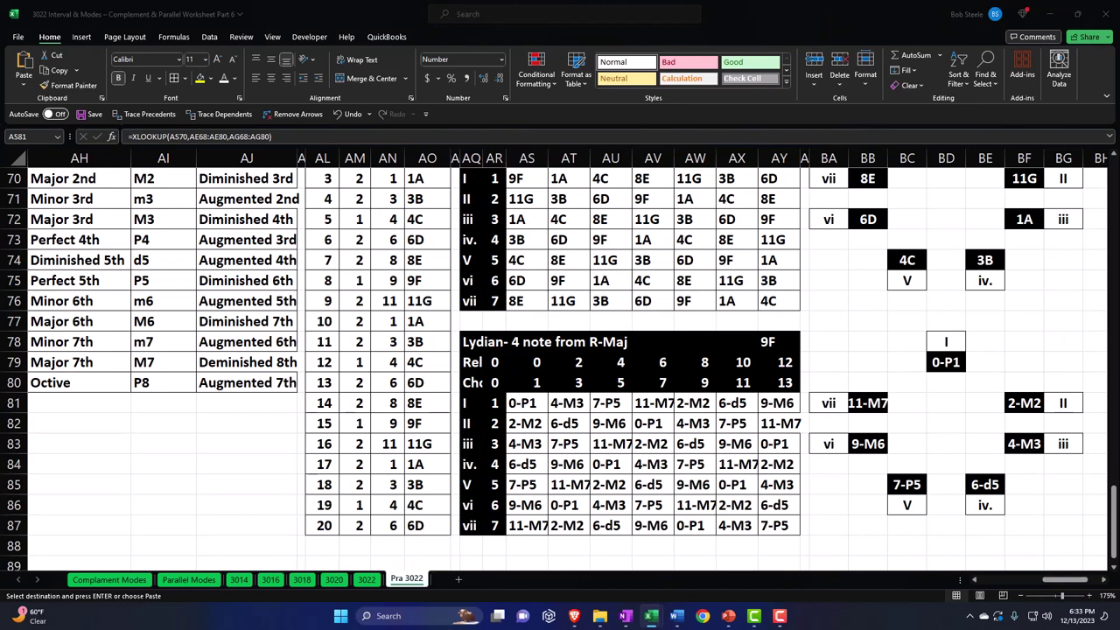
{"action": "left_click", "coordinate": [661, 376]}
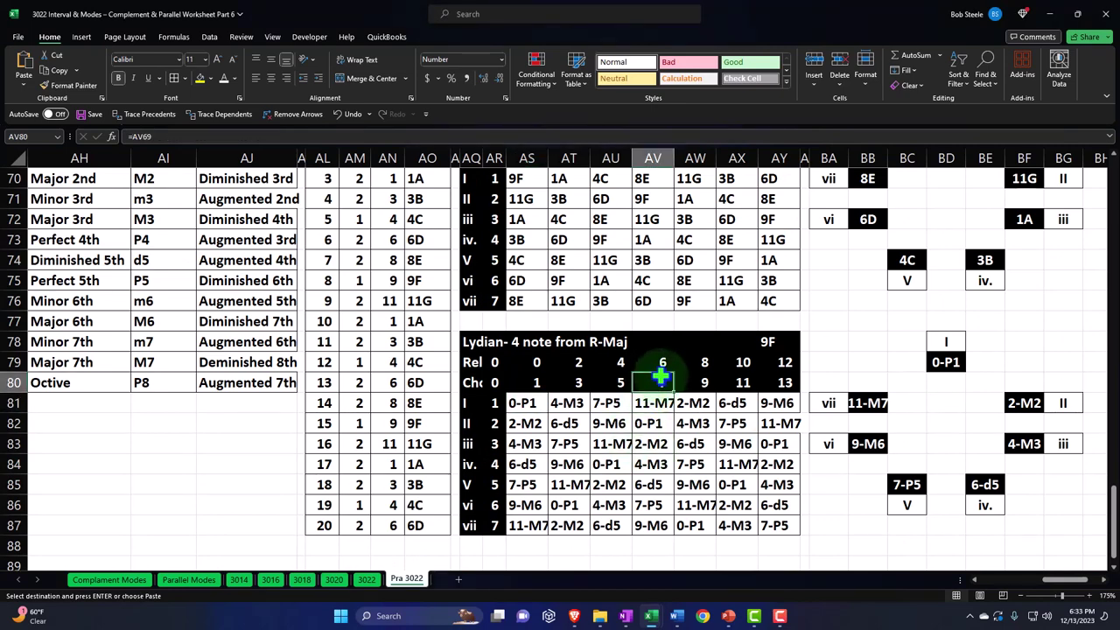
{"action": "key", "text": "Left"}
{"action": "key", "text": "Left"}
{"action": "key", "text": "Left"}
{"action": "key", "text": "Left"}
{"action": "key", "text": "Left"}
{"action": "key", "text": "Left"}
{"action": "key", "text": "Left"}
{"action": "key", "text": "Left"}
{"action": "key", "text": "Left"}
{"action": "key", "text": "Left"}
{"action": "key", "text": "Left"}
{"action": "key", "text": "Left"}
{"action": "key", "text": "Left"}
{"action": "key", "text": "Left"}
{"action": "key", "text": "Left"}
{"action": "key", "text": "Left"}
{"action": "key", "text": "Left"}
{"action": "key", "text": "Left"}
{"action": "key", "text": "Left"}
{"action": "key", "text": "Left"}
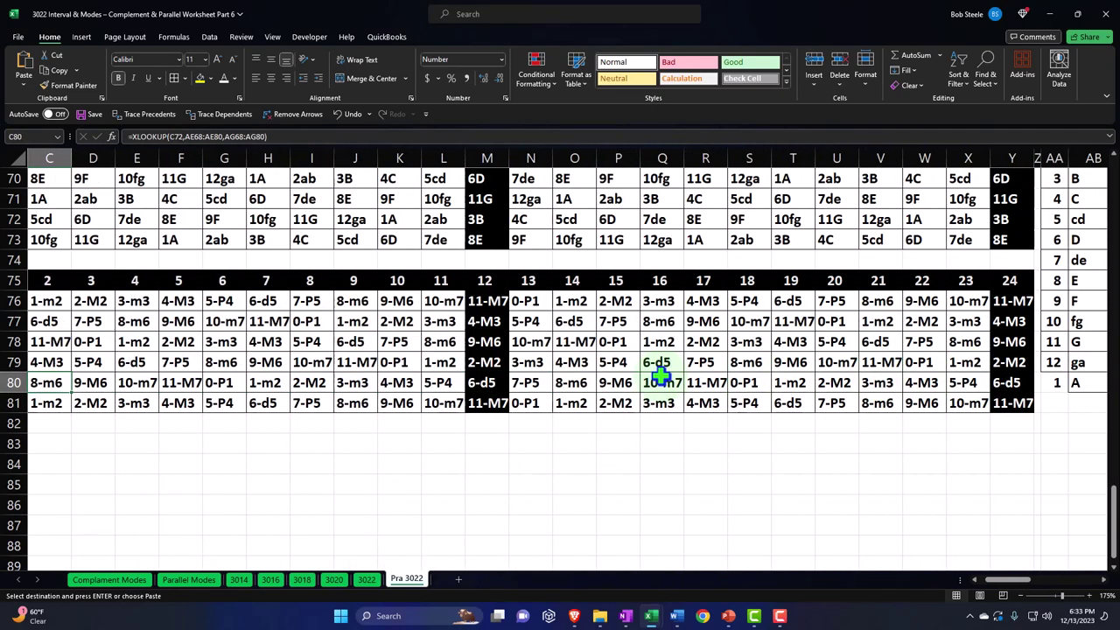
{"action": "key", "text": "Left"}
{"action": "key", "text": "Left"}
{"action": "left_click", "coordinate": [293, 470]}
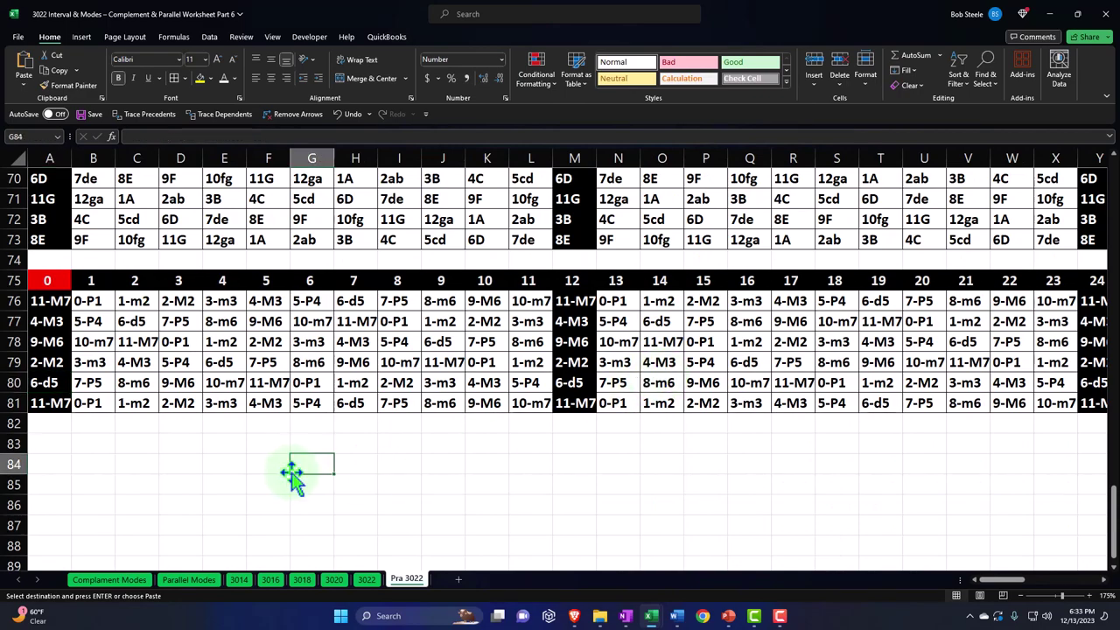
{"action": "scroll", "coordinate": [292, 470], "scroll_direction": "down", "scroll_amount": 2}
{"action": "scroll", "coordinate": [290, 472], "scroll_direction": "down", "scroll_amount": 1}
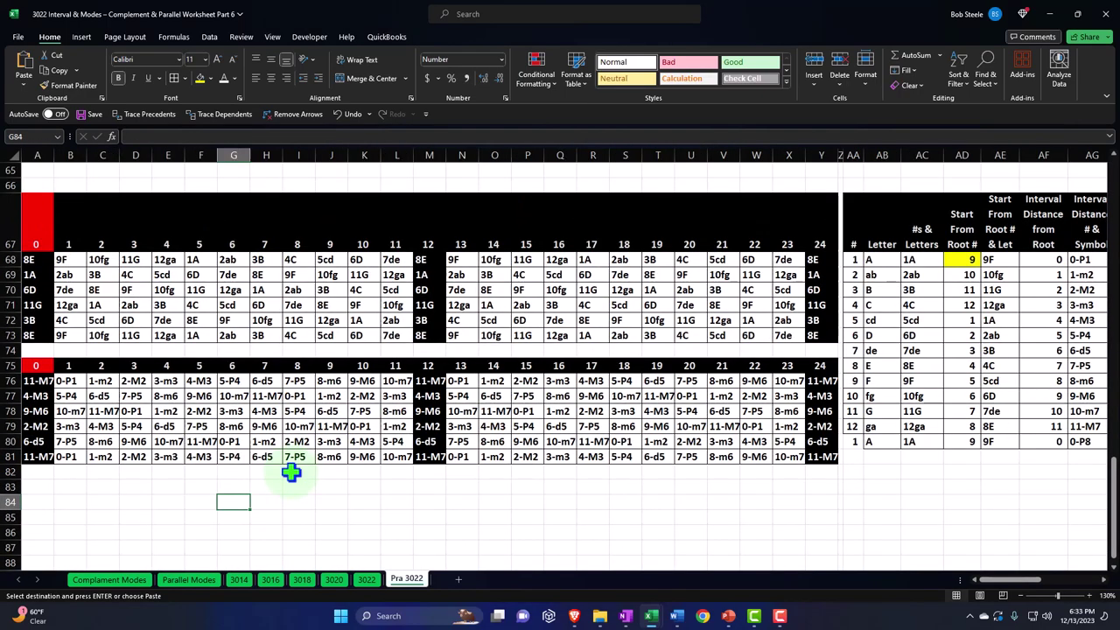
Step: Copy the whole Lydian block in rows 67 to 87 and paste it as a new block starting at A89
{"action": "scroll", "coordinate": [291, 473], "scroll_direction": "down", "scroll_amount": 1}
{"action": "scroll", "coordinate": [291, 473], "scroll_direction": "down", "scroll_amount": 1}
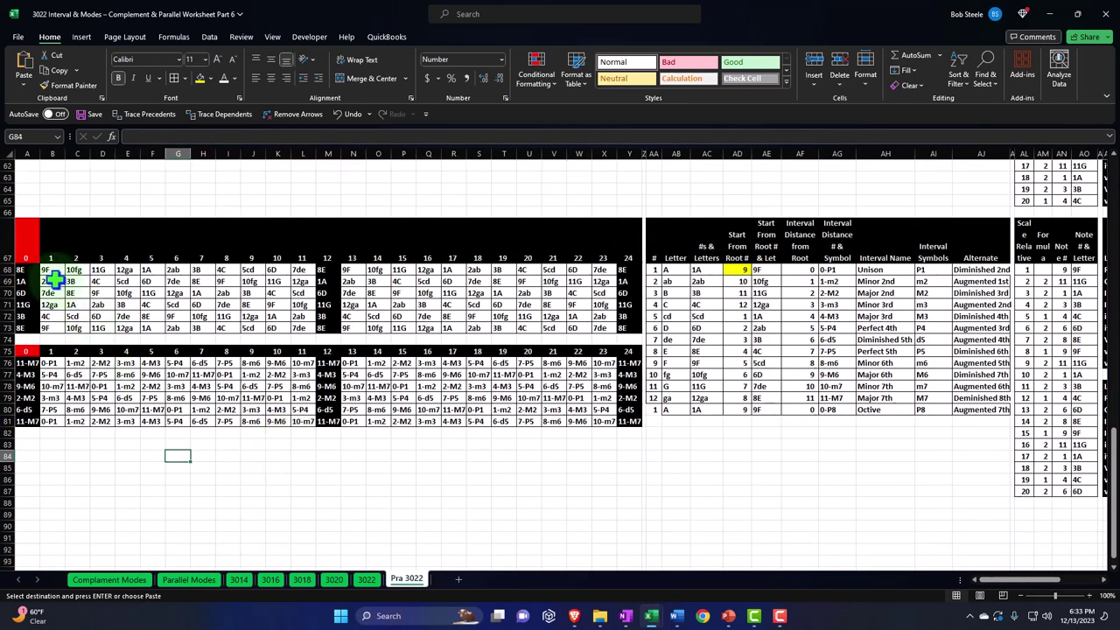
{"action": "left_click_drag", "start_coordinate": [14, 250], "coordinate": [54, 490]}
{"action": "key", "text": "ctrl+c"}
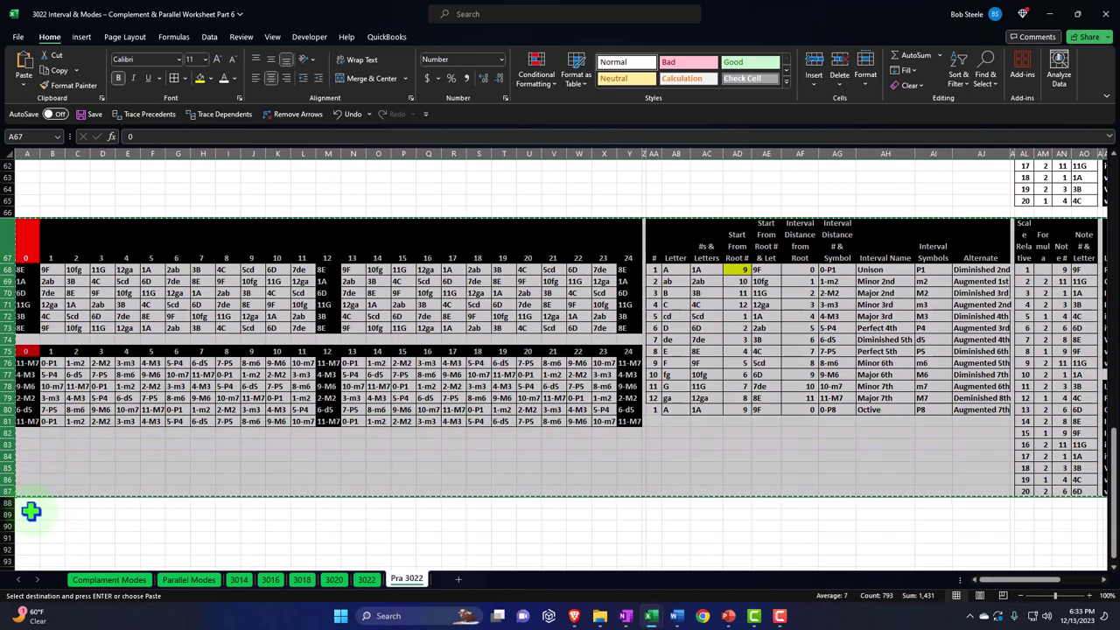
{"action": "left_click", "coordinate": [29, 513]}
{"action": "key", "text": "ctrl+v"}
{"action": "scroll", "coordinate": [80, 463], "scroll_direction": "down", "scroll_amount": 3}
{"action": "scroll", "coordinate": [142, 453], "scroll_direction": "down", "scroll_amount": 3}
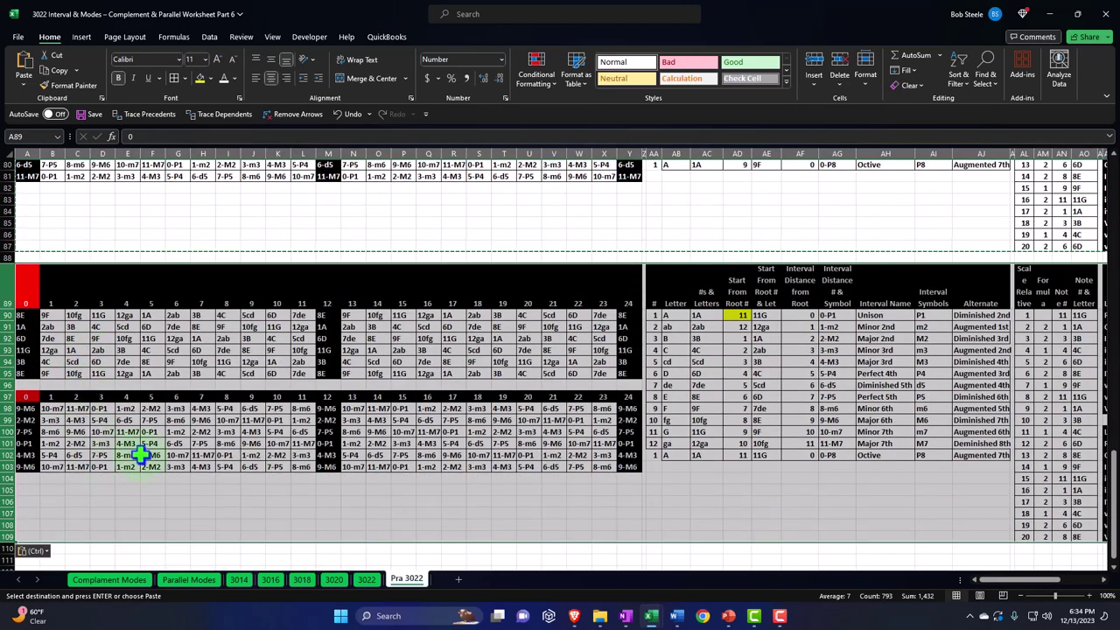
Step: Link the new block's yellow Start From Root # cell AD90 to the Perfect 5th note number in the Major/Ionian block's Start From Root # column
{"action": "scroll", "coordinate": [238, 420], "scroll_direction": "up", "scroll_amount": 3, "text": "ctrl"}
{"action": "scroll", "coordinate": [249, 418], "scroll_direction": "up", "scroll_amount": 1, "text": "ctrl"}
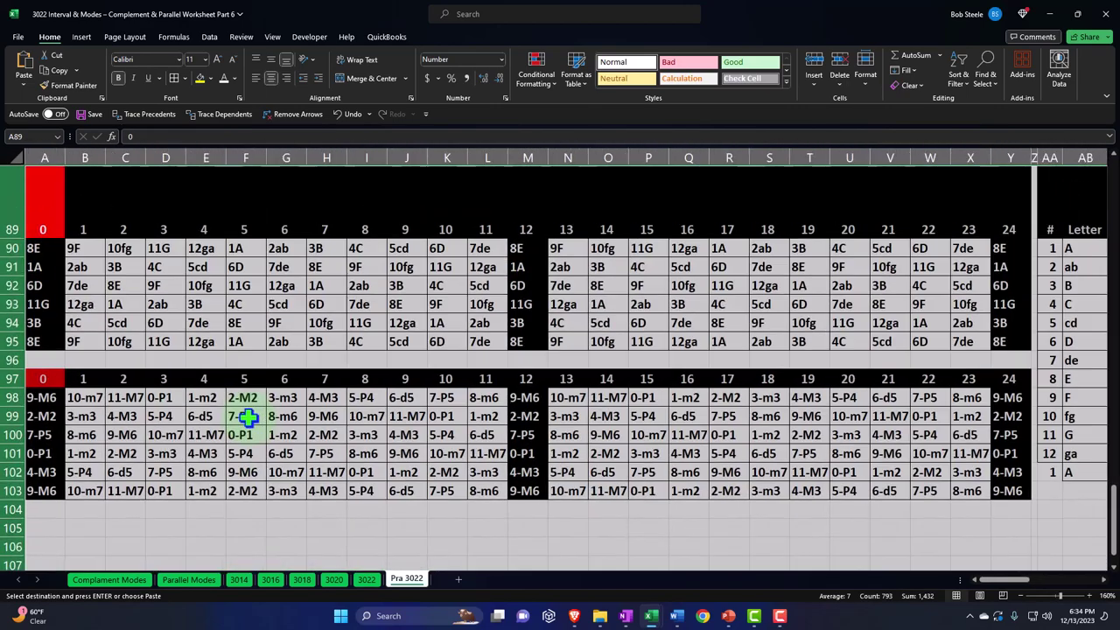
{"action": "left_click", "coordinate": [352, 324]}
{"action": "key", "text": "Right"}
{"action": "key", "text": "Right"}
{"action": "key", "text": "Right"}
{"action": "key", "text": "Right"}
{"action": "key", "text": "Right"}
{"action": "key", "text": "Right"}
{"action": "key", "text": "Right"}
{"action": "key", "text": "Right"}
{"action": "key", "text": "Right"}
{"action": "key", "text": "Right"}
{"action": "key", "text": "Right"}
{"action": "key", "text": "Right"}
{"action": "key", "text": "Right"}
{"action": "key", "text": "Right"}
{"action": "key", "text": "Right"}
{"action": "key", "text": "Right"}
{"action": "key", "text": "Right"}
{"action": "key", "text": "Right"}
{"action": "key", "text": "Right"}
{"action": "key", "text": "Right"}
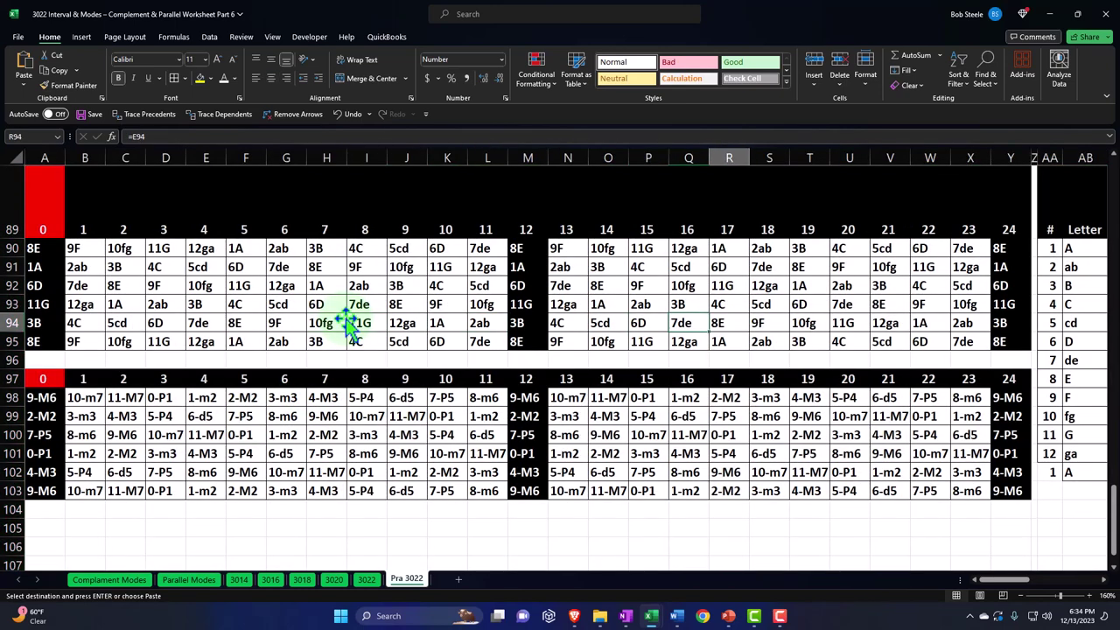
{"action": "key", "text": "Left"}
{"action": "key", "text": "Left"}
{"action": "key", "text": "Left"}
{"action": "key", "text": "Left"}
{"action": "key", "text": "Left"}
{"action": "key", "text": "Left"}
{"action": "key", "text": "Left"}
{"action": "key", "text": "Left"}
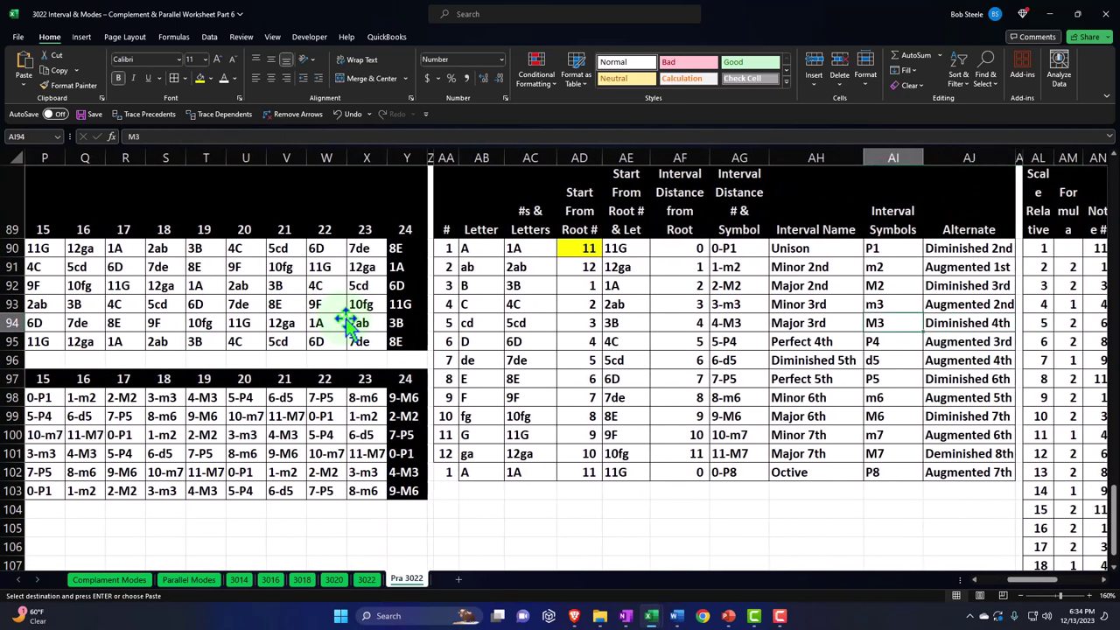
{"action": "key", "text": "Up"}
{"action": "key", "text": "Up"}
{"action": "key", "text": "Up"}
{"action": "key", "text": "Up"}
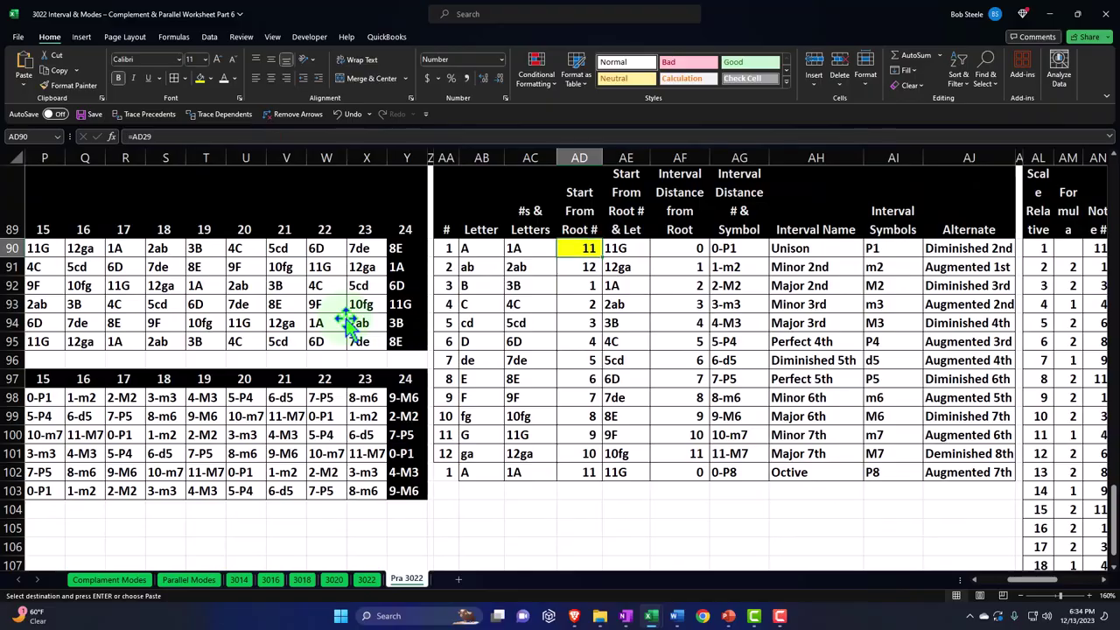
{"action": "type", "text": "="}
{"action": "key", "text": "Up"}
{"action": "key", "text": "Up"}
{"action": "key", "text": "Up"}
{"action": "key", "text": "Up"}
{"action": "key", "text": "Up"}
{"action": "key", "text": "Up"}
{"action": "key", "text": "Up"}
{"action": "key", "text": "Up"}
{"action": "key", "text": "Up"}
{"action": "key", "text": "Up"}
{"action": "key", "text": "Up"}
{"action": "key", "text": "Up"}
{"action": "key", "text": "Up"}
{"action": "key", "text": "Up"}
{"action": "key", "text": "Up"}
{"action": "key", "text": "Up"}
{"action": "key", "text": "Up"}
{"action": "key", "text": "Up"}
{"action": "key", "text": "Up"}
{"action": "key", "text": "Up"}
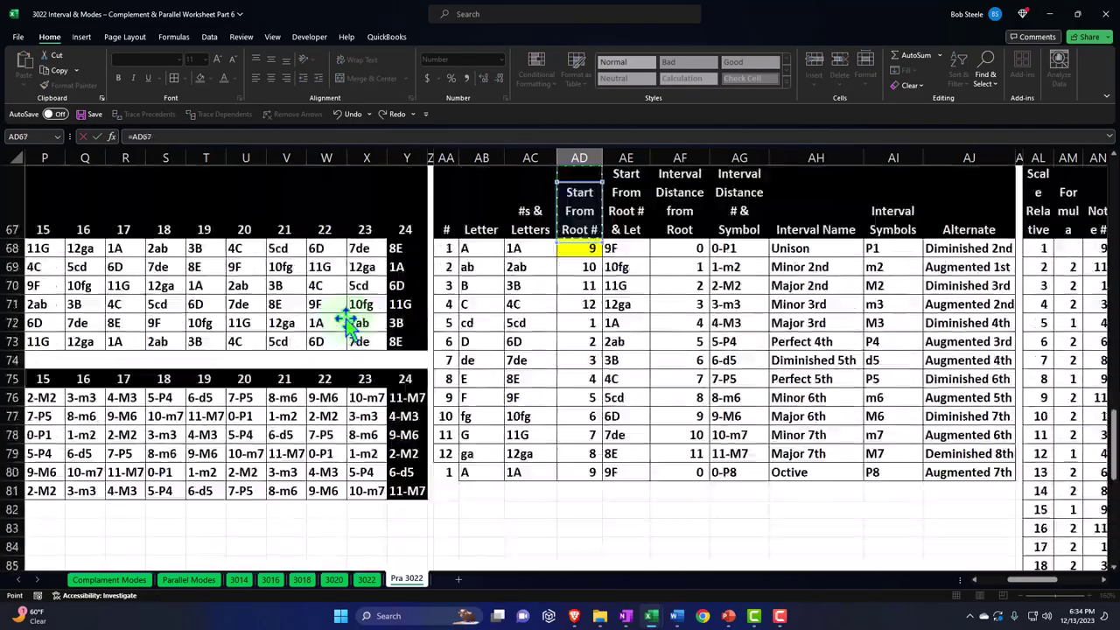
{"action": "key", "text": "Up"}
{"action": "key", "text": "Up"}
{"action": "key", "text": "Up"}
{"action": "key", "text": "Up"}
{"action": "key", "text": "Up"}
{"action": "key", "text": "Up"}
{"action": "key", "text": "Up"}
{"action": "key", "text": "Up"}
{"action": "key", "text": "Up"}
{"action": "key", "text": "Up"}
{"action": "key", "text": "Up"}
{"action": "key", "text": "Up"}
{"action": "key", "text": "Up"}
{"action": "key", "text": "Up"}
{"action": "key", "text": "Up"}
{"action": "key", "text": "Up"}
{"action": "key", "text": "Up"}
{"action": "key", "text": "Up"}
{"action": "key", "text": "Up"}
{"action": "key", "text": "Up"}
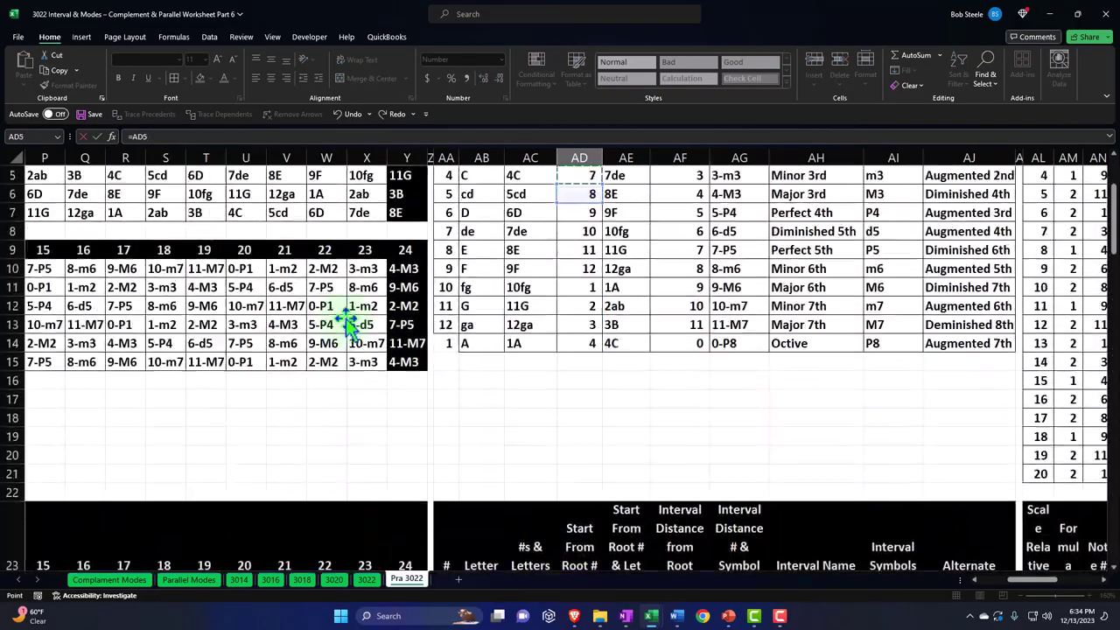
{"action": "key", "text": "Up"}
{"action": "key", "text": "Up"}
{"action": "key", "text": "Up"}
{"action": "key", "text": "Up"}
{"action": "key", "text": "Right"}
{"action": "key", "text": "Right"}
{"action": "key", "text": "Right"}
{"action": "key", "text": "Right"}
{"action": "key", "text": "Right"}
{"action": "key", "text": "Right"}
{"action": "key", "text": "Right"}
{"action": "key", "text": "Right"}
{"action": "key", "text": "Right"}
{"action": "key", "text": "Right"}
{"action": "key", "text": "Right"}
{"action": "key", "text": "Right"}
{"action": "key", "text": "Right"}
{"action": "key", "text": "Right"}
{"action": "key", "text": "Right"}
{"action": "key", "text": "Right"}
{"action": "key", "text": "Right"}
{"action": "key", "text": "Right"}
{"action": "key", "text": "Right"}
{"action": "key", "text": "Right"}
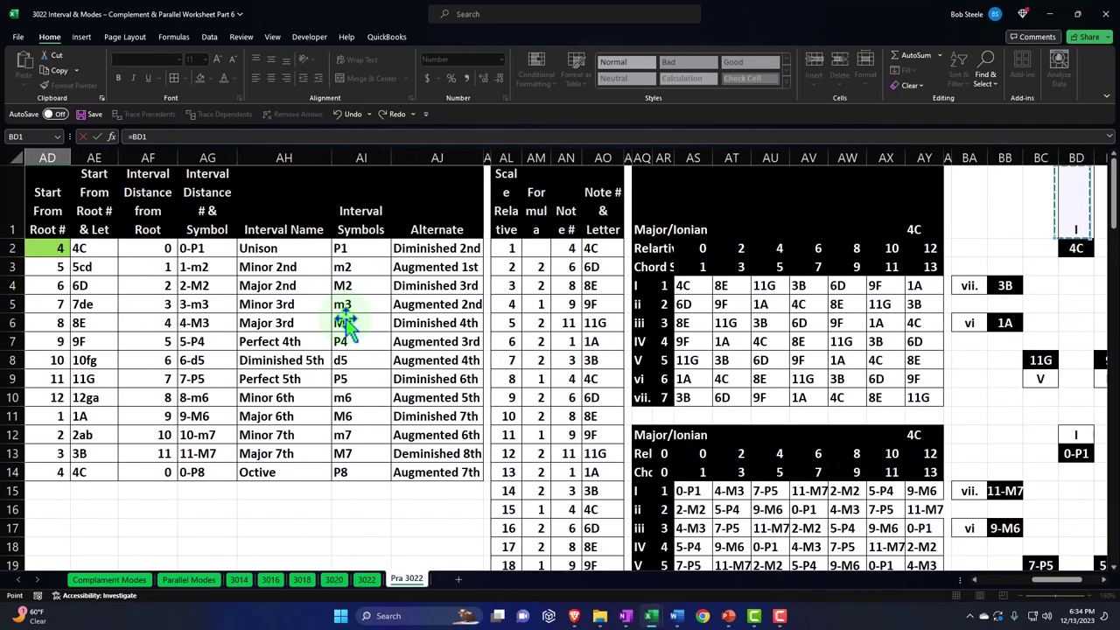
{"action": "key", "text": "Right"}
{"action": "key", "text": "Right"}
{"action": "key", "text": "Right"}
{"action": "key", "text": "Right"}
{"action": "key", "text": "Down"}
{"action": "key", "text": "Down"}
{"action": "key", "text": "Down"}
{"action": "key", "text": "Down"}
{"action": "key", "text": "Down"}
{"action": "key", "text": "Down"}
{"action": "key", "text": "Down"}
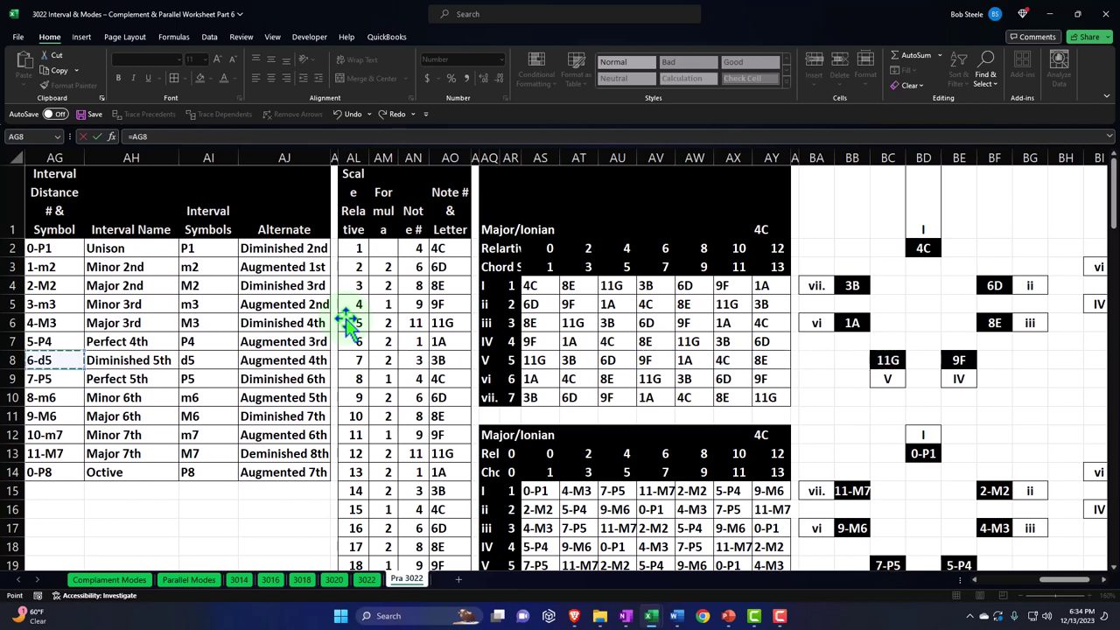
{"action": "key", "text": "Left"}
{"action": "key", "text": "Left"}
{"action": "key", "text": "Left"}
{"action": "key", "text": "Left"}
{"action": "key", "text": "Left"}
{"action": "key", "text": "Left"}
{"action": "key", "text": "Left"}
{"action": "key", "text": "Left"}
{"action": "key", "text": "Left"}
{"action": "key", "text": "Left"}
{"action": "key", "text": "Left"}
{"action": "key", "text": "Left"}
{"action": "key", "text": "Left"}
{"action": "key", "text": "Left"}
{"action": "key", "text": "Left"}
{"action": "key", "text": "Left"}
{"action": "key", "text": "Left"}
{"action": "key", "text": "Left"}
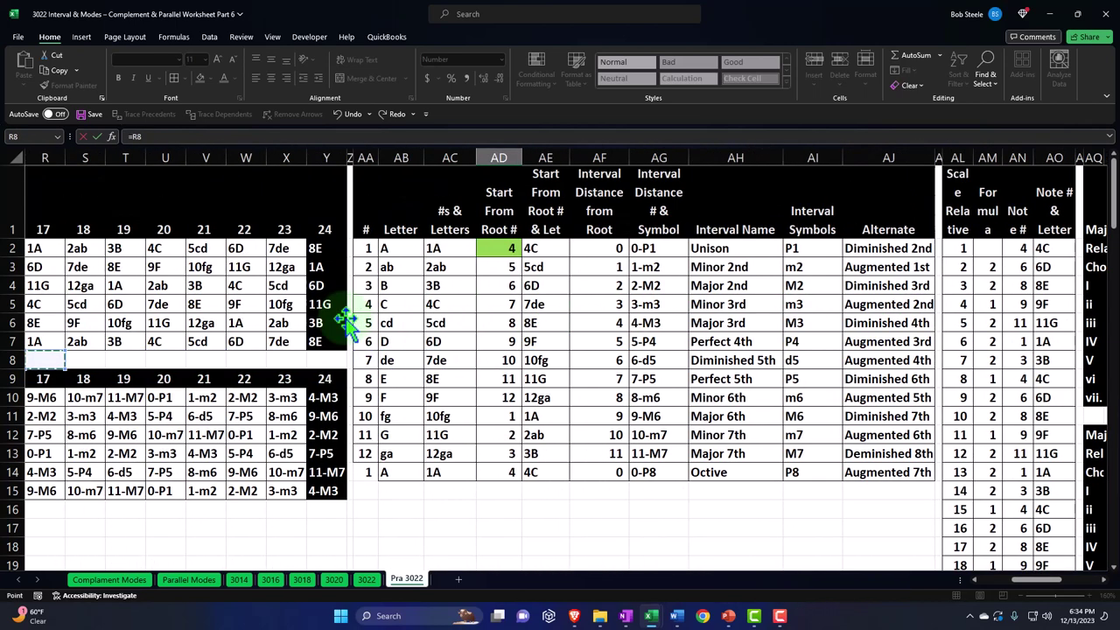
{"action": "key", "text": "Right"}
{"action": "key", "text": "Right"}
{"action": "key", "text": "Right"}
{"action": "key", "text": "Right"}
{"action": "key", "text": "Right"}
{"action": "key", "text": "Right"}
{"action": "key", "text": "Right"}
{"action": "key", "text": "Right"}
{"action": "key", "text": "Right"}
{"action": "key", "text": "Right"}
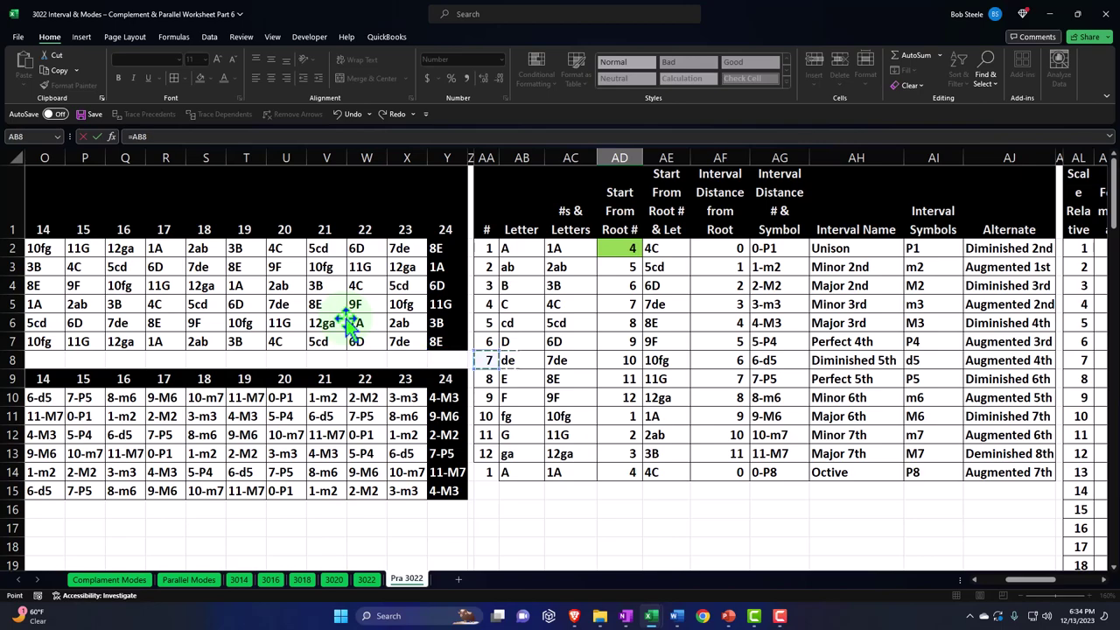
{"action": "key", "text": "Return"}
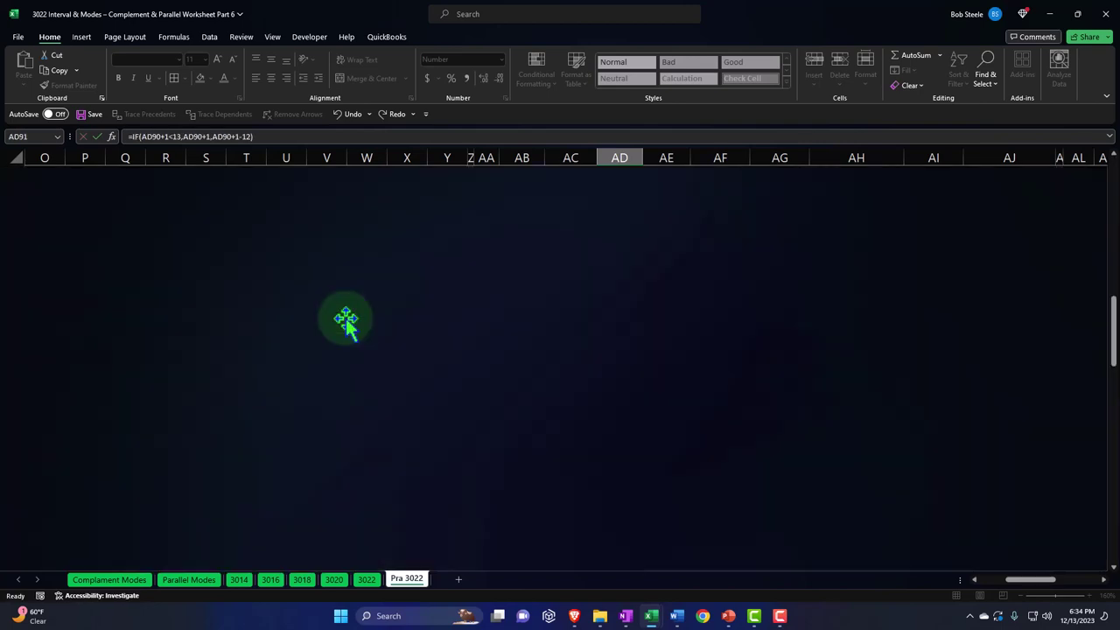
{"action": "key", "text": "Down"}
{"action": "key", "text": "Down"}
{"action": "key", "text": "Down"}
{"action": "key", "text": "Down"}
{"action": "key", "text": "Down"}
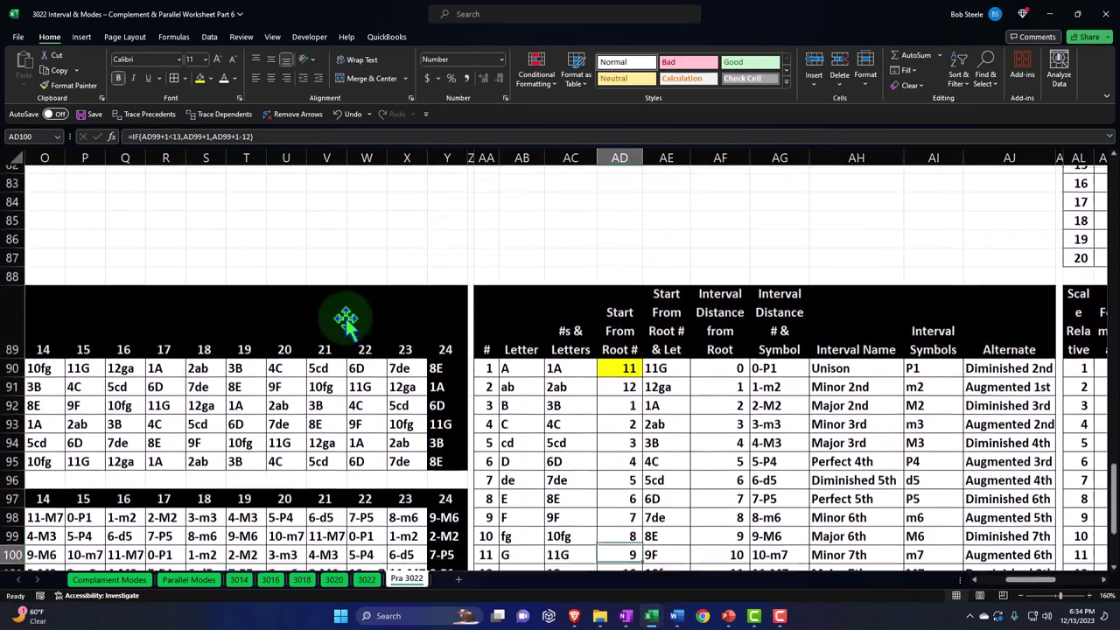
Step: Look over the new row 89 block's interval table and the adjacent scale and chord tables along row 90
{"action": "key", "text": "Right"}
{"action": "key", "text": "Right"}
{"action": "key", "text": "Up"}
{"action": "key", "text": "Up"}
{"action": "key", "text": "Up"}
{"action": "key", "text": "Up"}
{"action": "key", "text": "Up"}
{"action": "key", "text": "Up"}
{"action": "key", "text": "Up"}
{"action": "key", "text": "Up"}
{"action": "key", "text": "Up"}
{"action": "key", "text": "Up"}
{"action": "key", "text": "Up"}
{"action": "key", "text": "Up"}
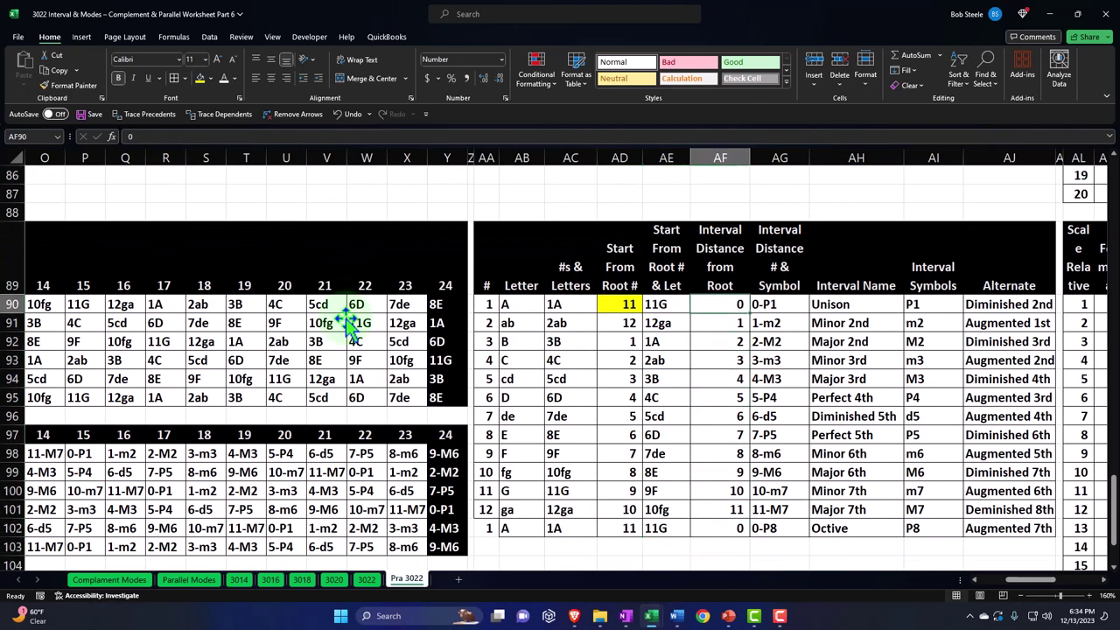
{"action": "key", "text": "Right"}
{"action": "key", "text": "Right"}
{"action": "key", "text": "Right"}
{"action": "key", "text": "Right"}
{"action": "key", "text": "Right"}
{"action": "key", "text": "Right"}
{"action": "key", "text": "Right"}
{"action": "key", "text": "Right"}
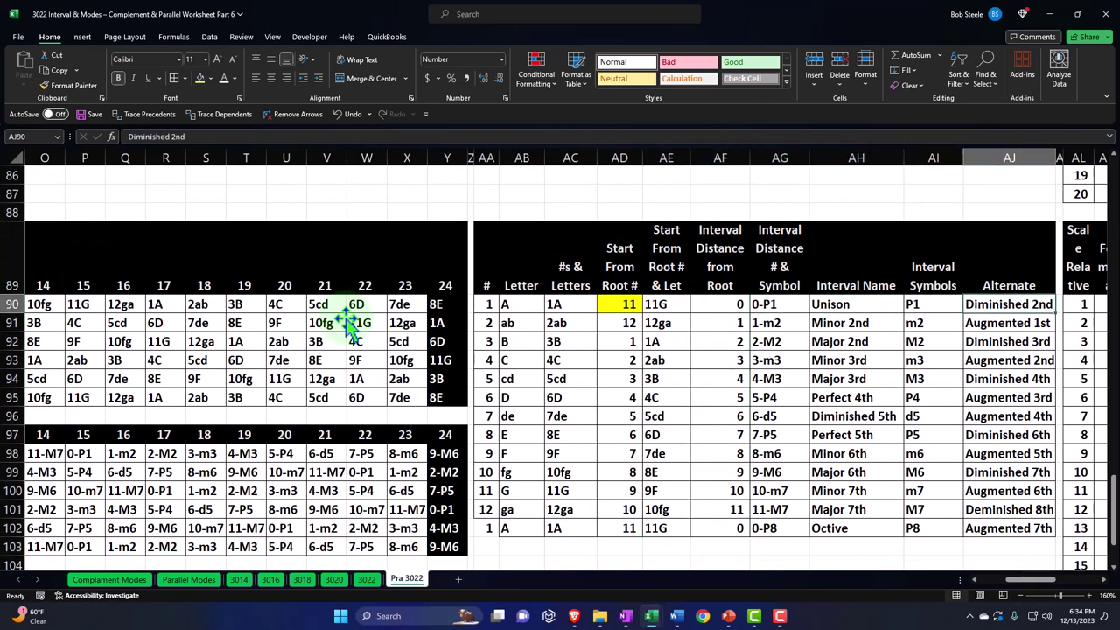
{"action": "key", "text": "Right"}
{"action": "key", "text": "Right"}
{"action": "key", "text": "Right"}
{"action": "key", "text": "Right"}
{"action": "key", "text": "Right"}
{"action": "key", "text": "Right"}
{"action": "key", "text": "Right"}
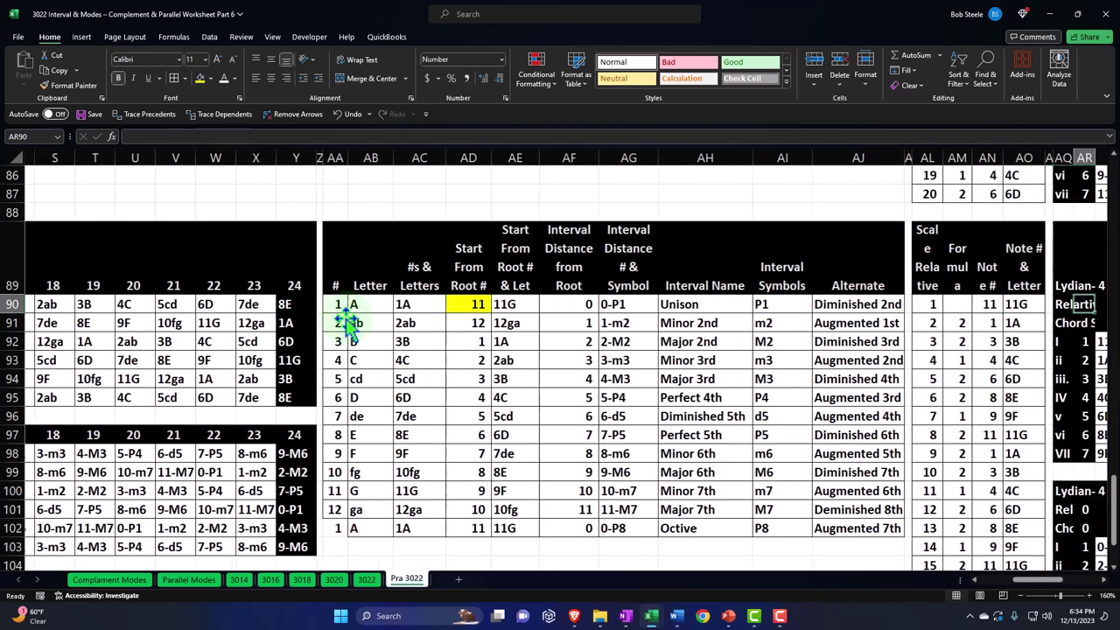
{"action": "key", "text": "Left"}
{"action": "key", "text": "Left"}
{"action": "key", "text": "Left"}
{"action": "key", "text": "Left"}
{"action": "key", "text": "Left"}
{"action": "key", "text": "Left"}
{"action": "key", "text": "Left"}
{"action": "key", "text": "Left"}
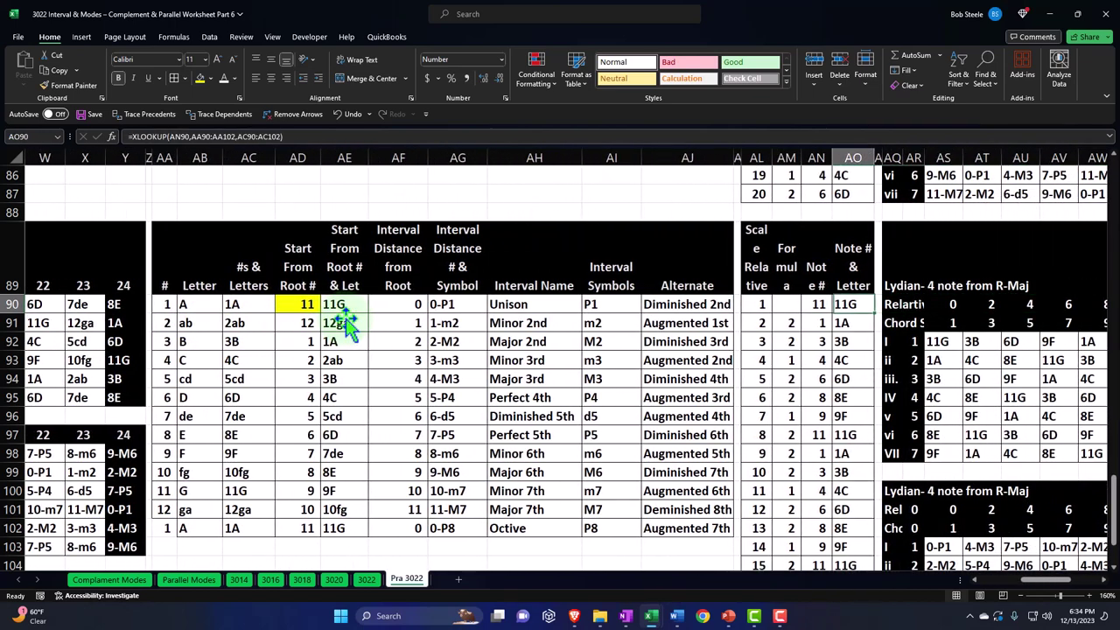
Step: Clear the new block's scale Formula column from AM91 down to AM110
{"action": "key", "text": "Down"}
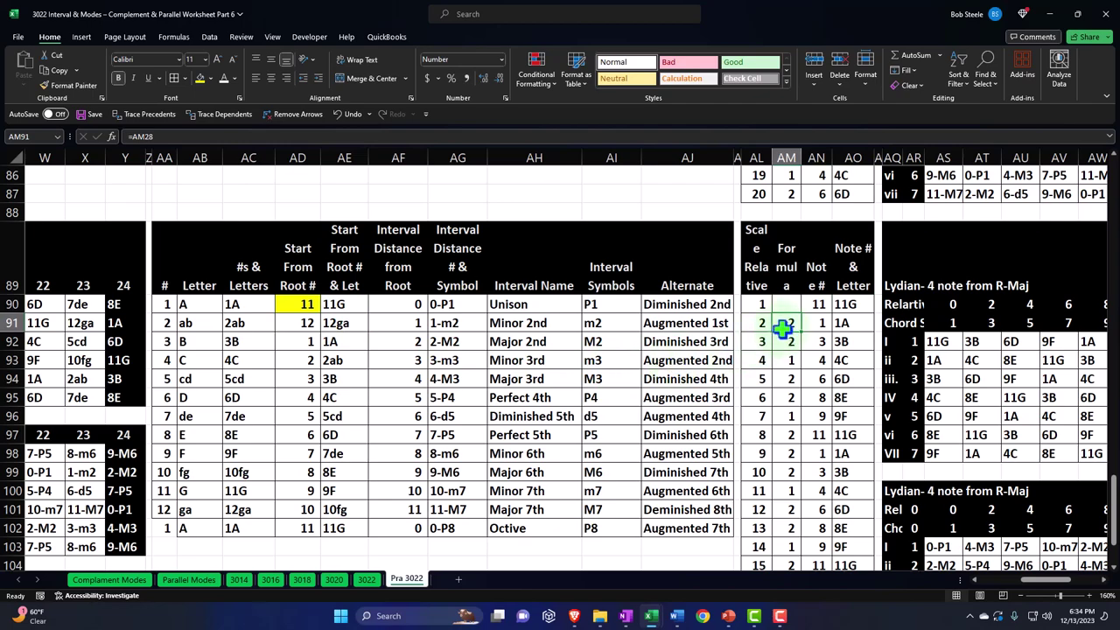
{"action": "left_click_drag", "start_coordinate": [783, 324], "coordinate": [795, 541]}
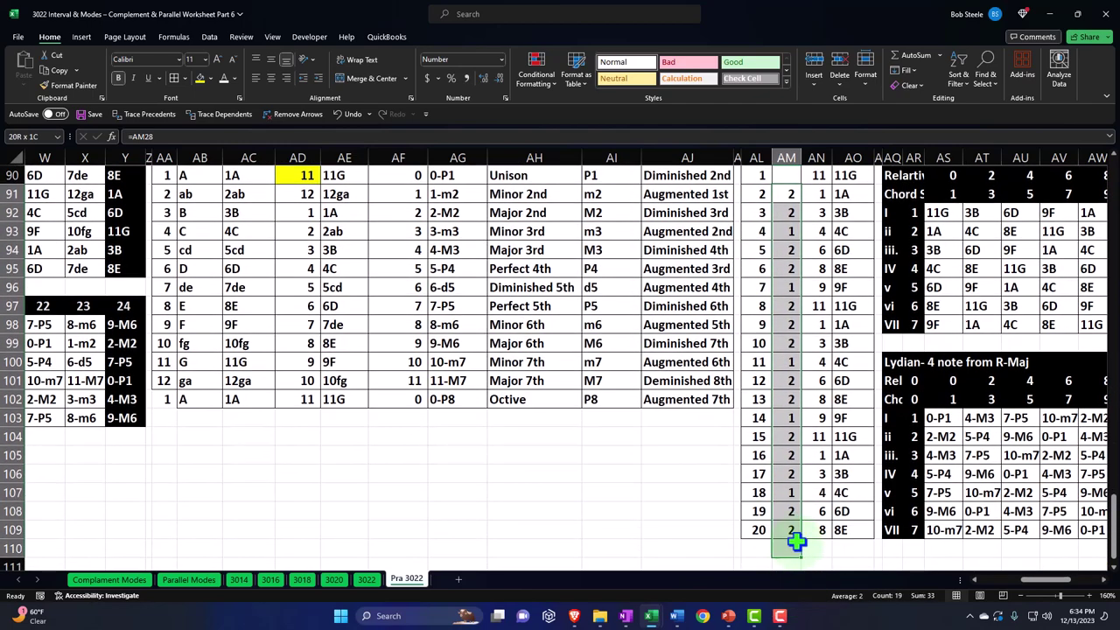
{"action": "key", "text": "Delete"}
{"action": "scroll", "coordinate": [800, 437], "scroll_direction": "up", "scroll_amount": 2}
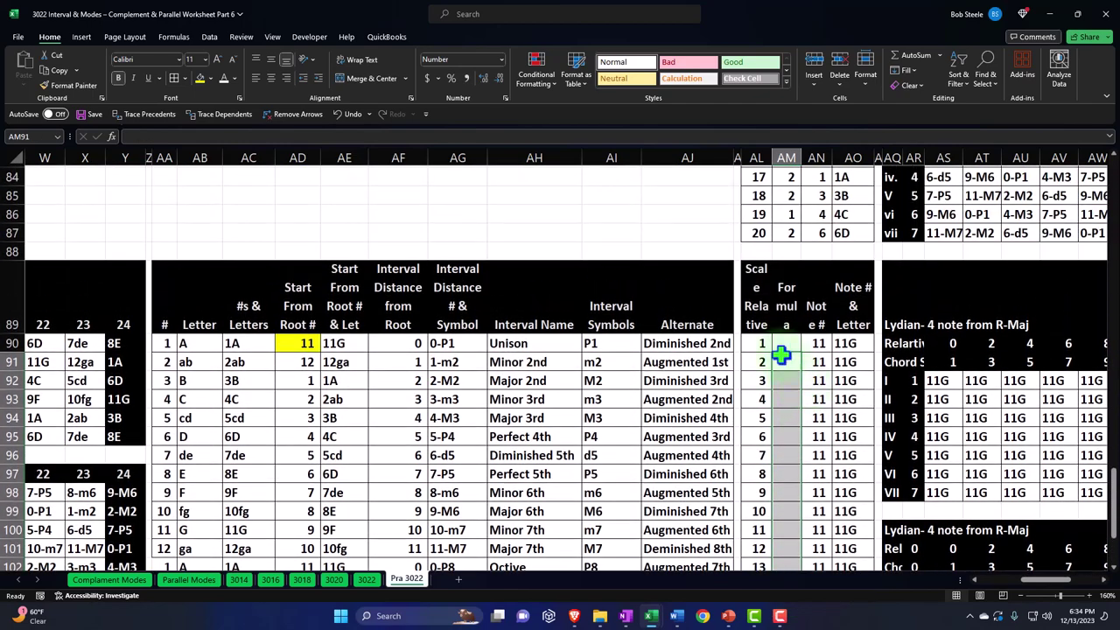
Step: Link the new block's first scale Formula cell AM91 to AM7 in the Major/Ionian block's Formula column
{"action": "left_click", "coordinate": [785, 355]}
{"action": "type", "text": "="}
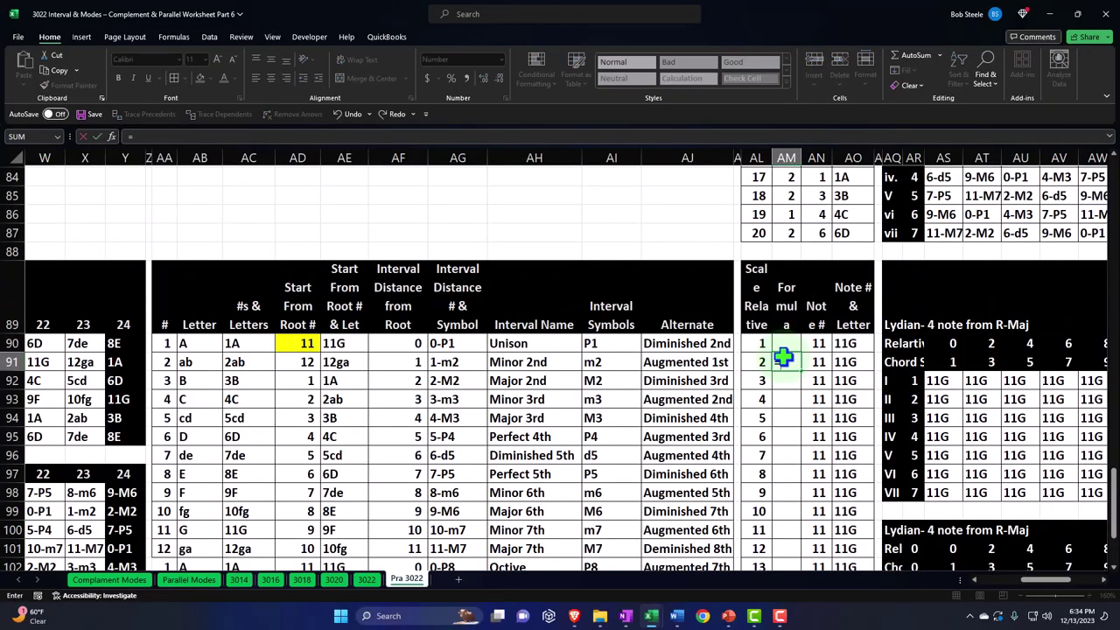
{"action": "key", "text": "Page_Up"}
{"action": "key", "text": "Page_Up"}
{"action": "key", "text": "Page_Up"}
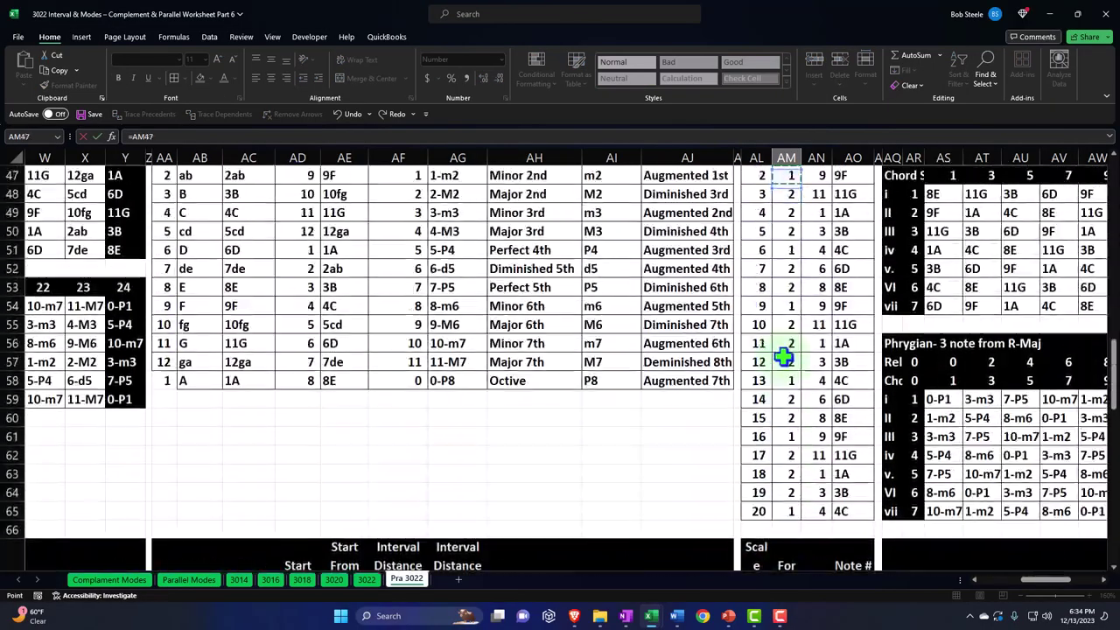
{"action": "key", "text": "Page_Up"}
{"action": "key", "text": "Page_Up"}
{"action": "key", "text": "Down"}
{"action": "key", "text": "Down"}
{"action": "key", "text": "Down"}
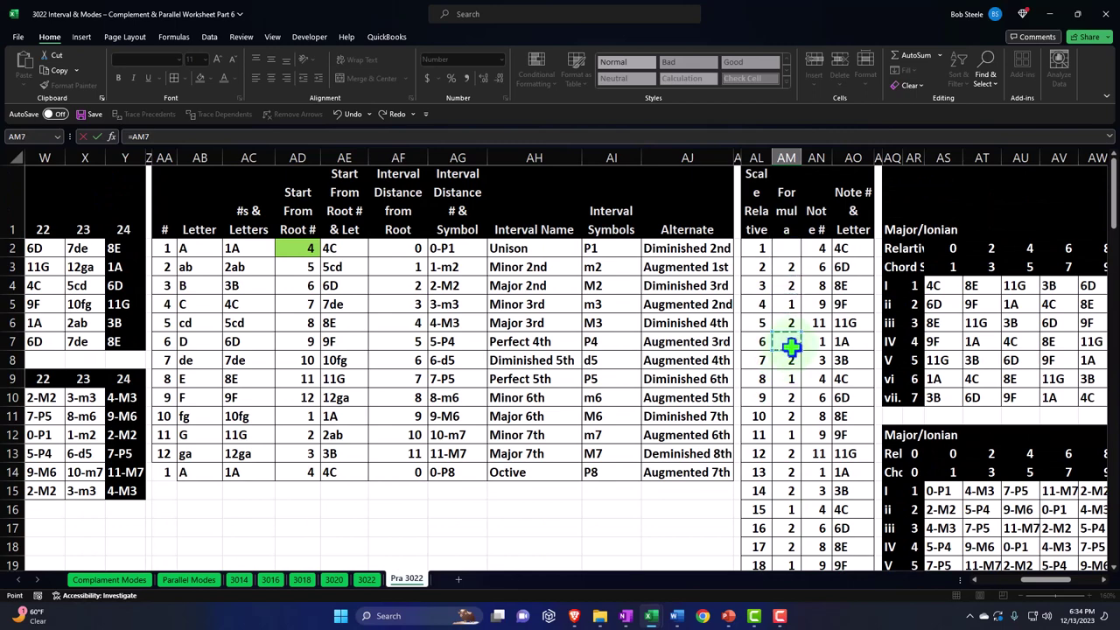
{"action": "key", "text": "Escape"}
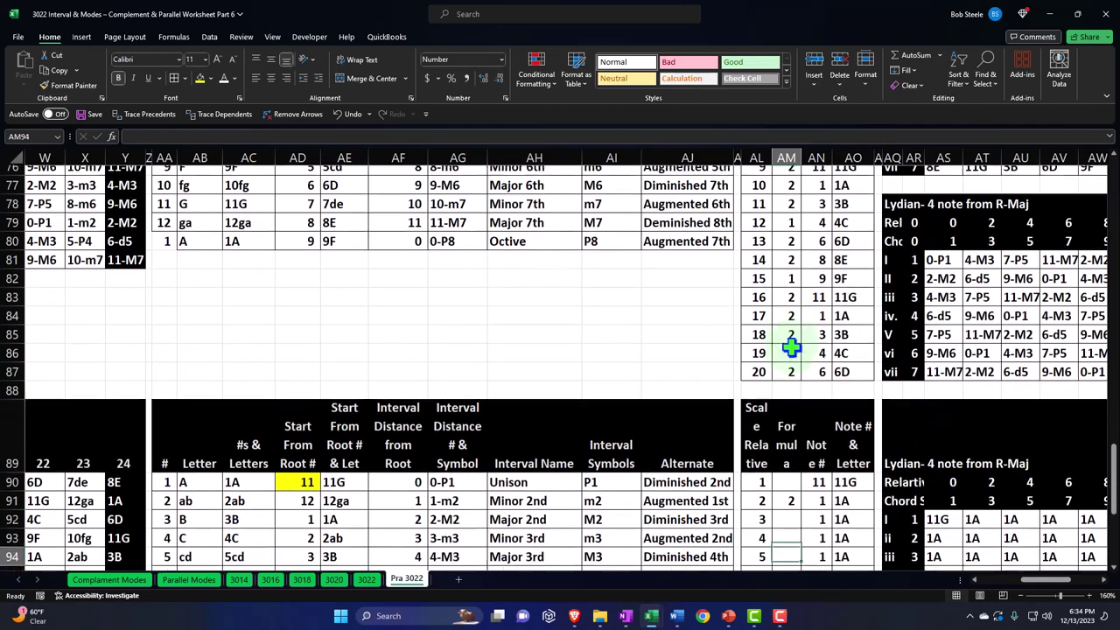
Step: Fill the AM91 link down the Formula column and clear the surplus entries in AM98 to AM102
{"action": "key", "text": "Down"}
{"action": "key", "text": "Down"}
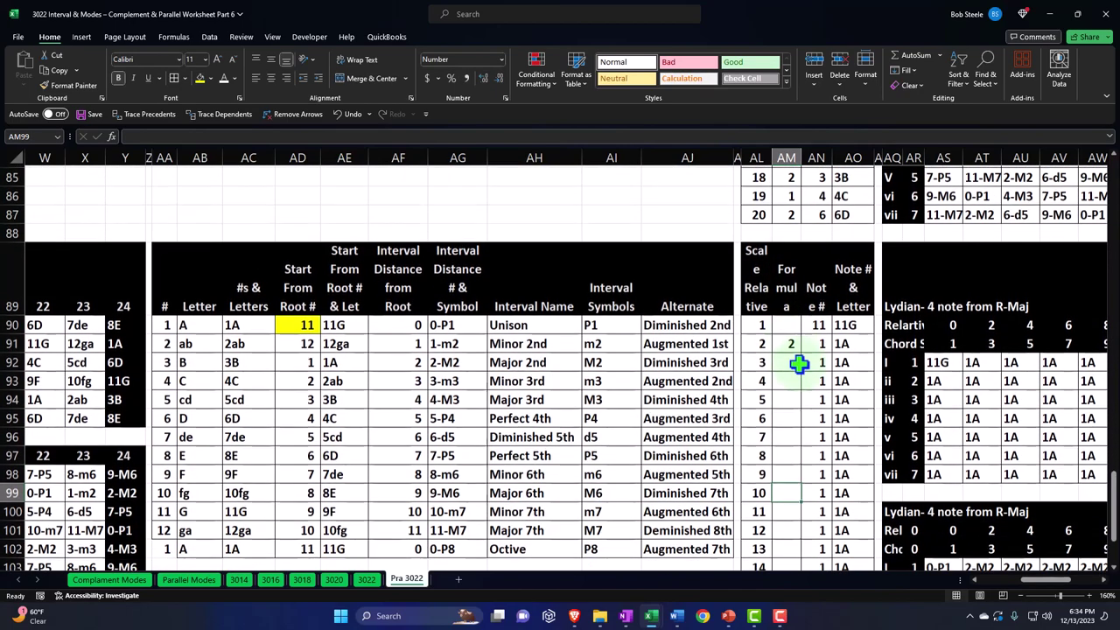
{"action": "scroll", "coordinate": [790, 349], "scroll_direction": "down", "scroll_amount": 1}
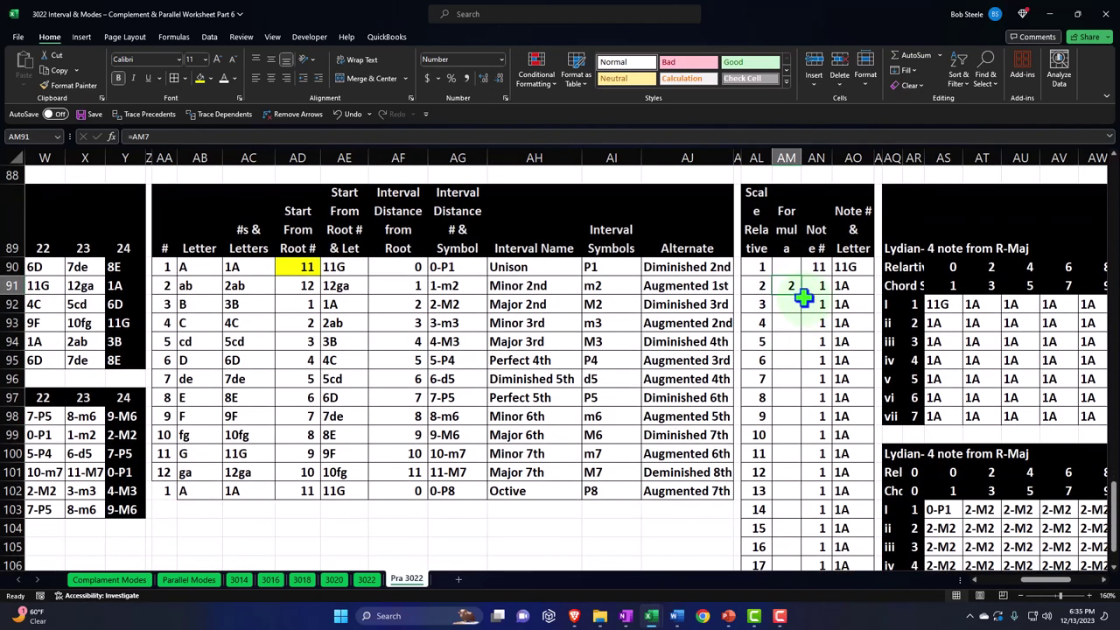
{"action": "left_click_drag", "start_coordinate": [802, 296], "coordinate": [794, 497]}
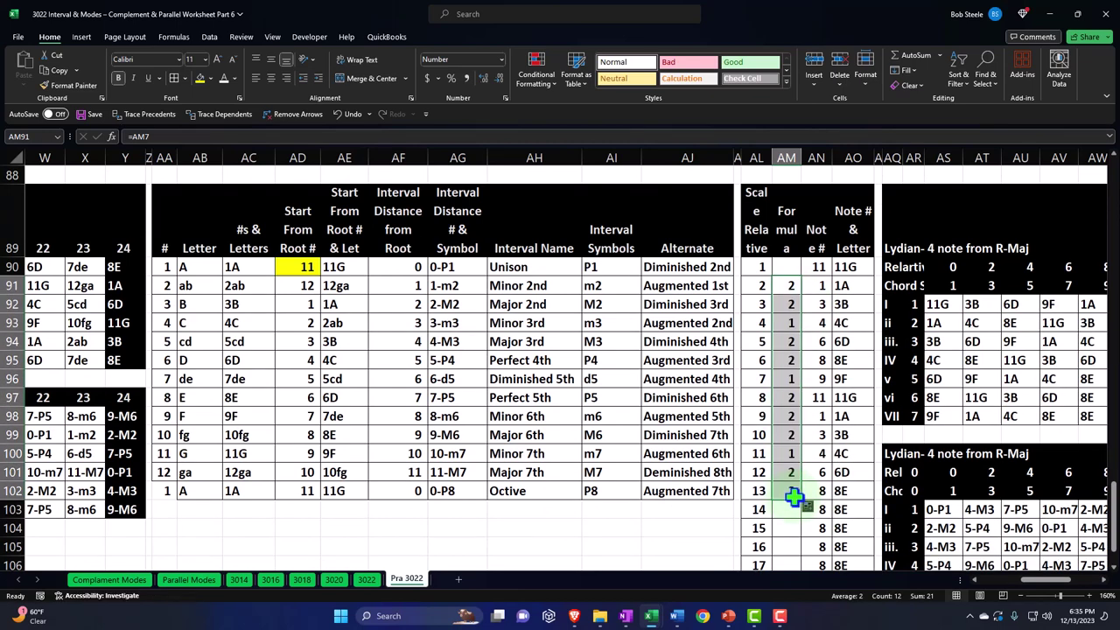
{"action": "left_click_drag", "start_coordinate": [790, 422], "coordinate": [791, 484]}
{"action": "key", "text": "Delete"}
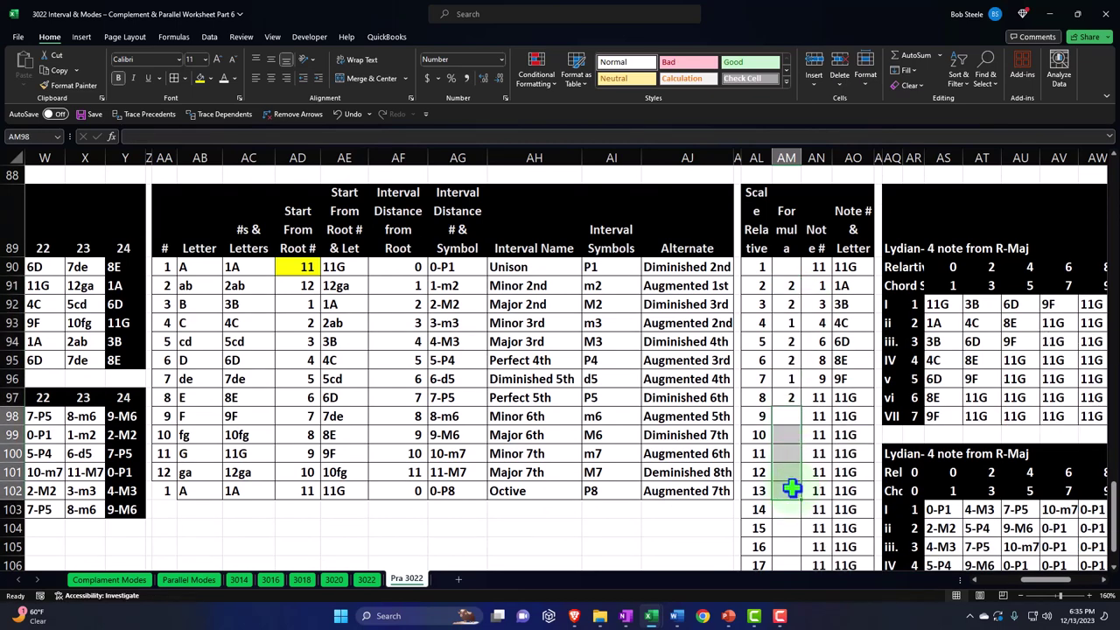
Step: Enter =AM91 in AM98 and fill it down the Formula column to AM109 to repeat the scale pattern
{"action": "left_click", "coordinate": [787, 415]}
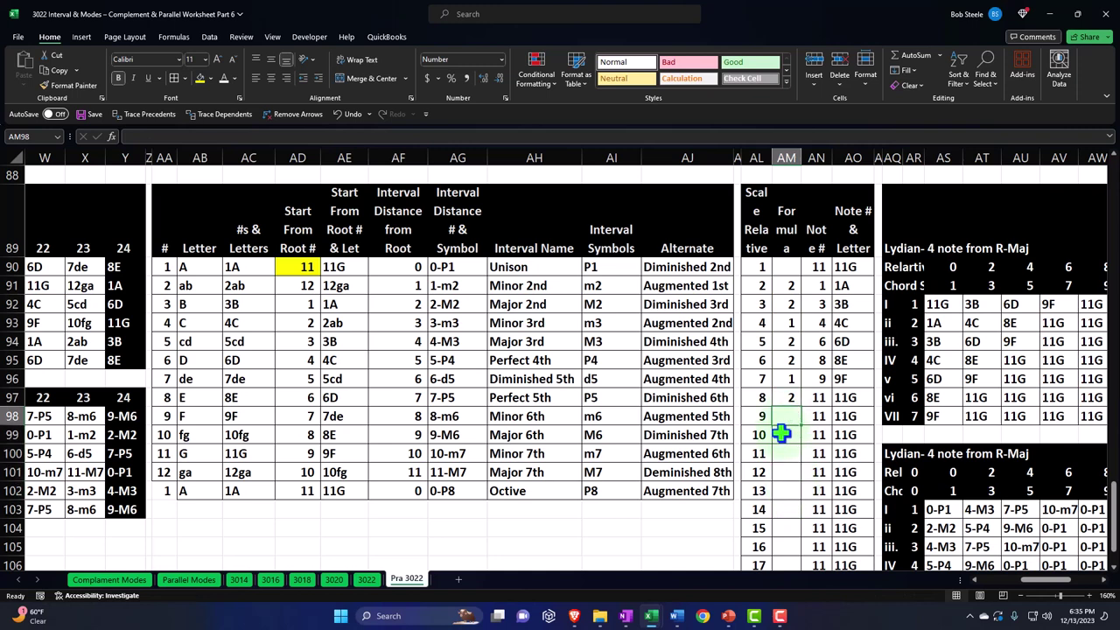
{"action": "type", "text": "="}
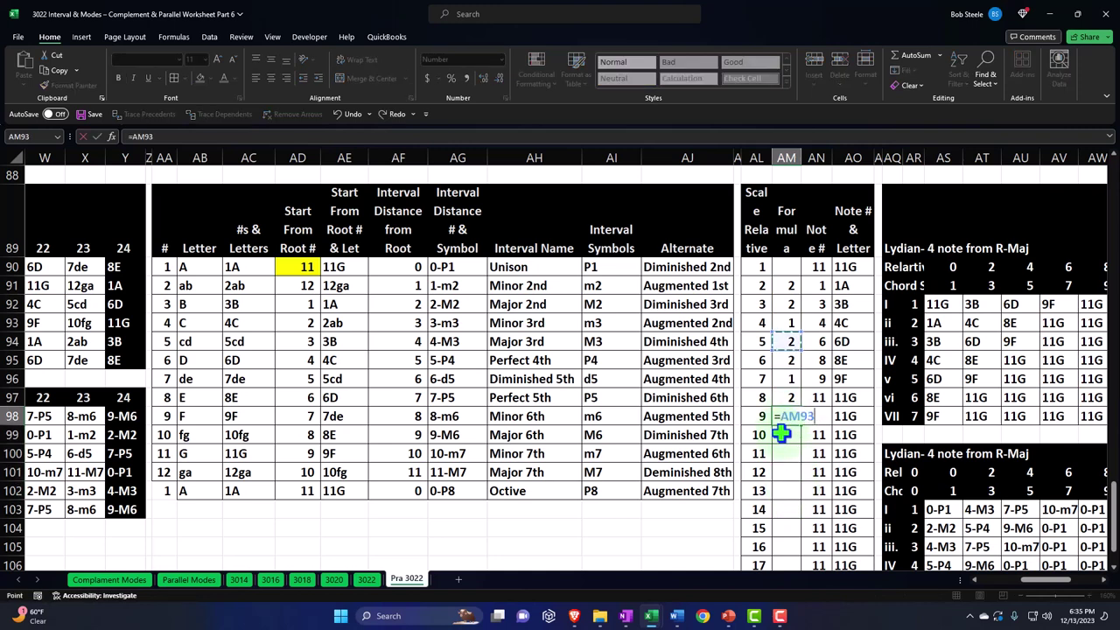
{"action": "key", "text": "Return"}
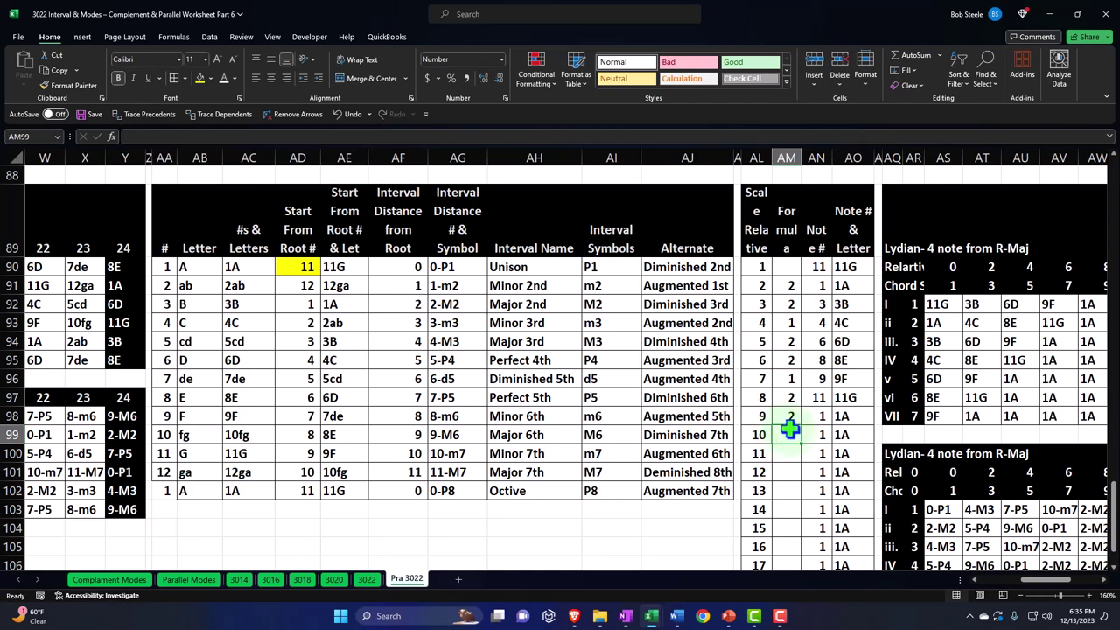
{"action": "scroll", "coordinate": [790, 427], "scroll_direction": "down", "scroll_amount": 1}
{"action": "left_click", "coordinate": [793, 364]}
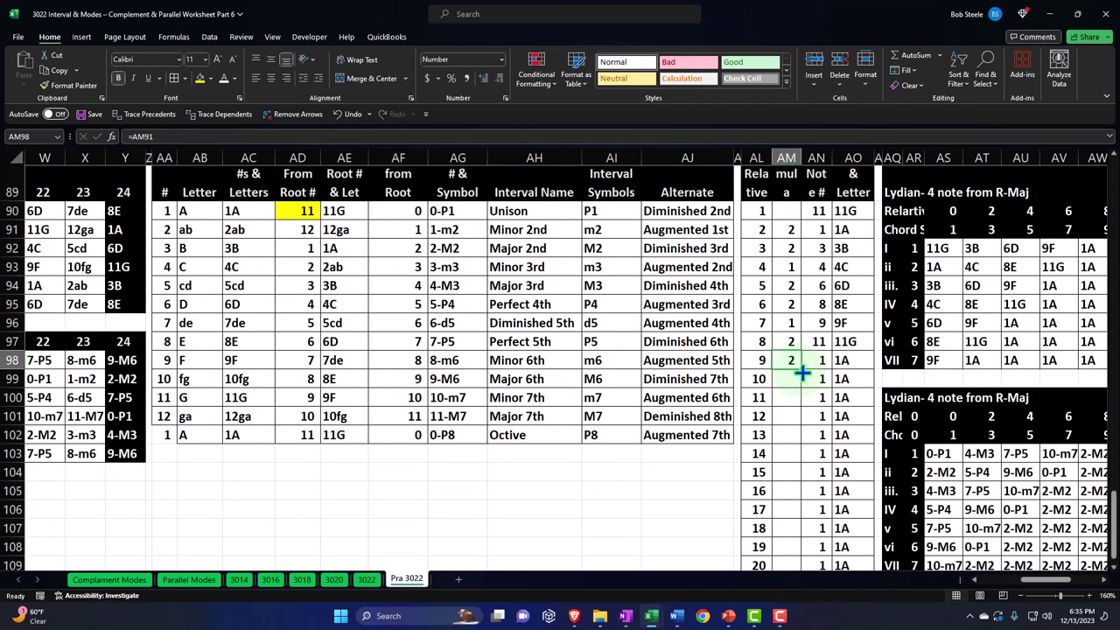
{"action": "double_click", "coordinate": [802, 372]}
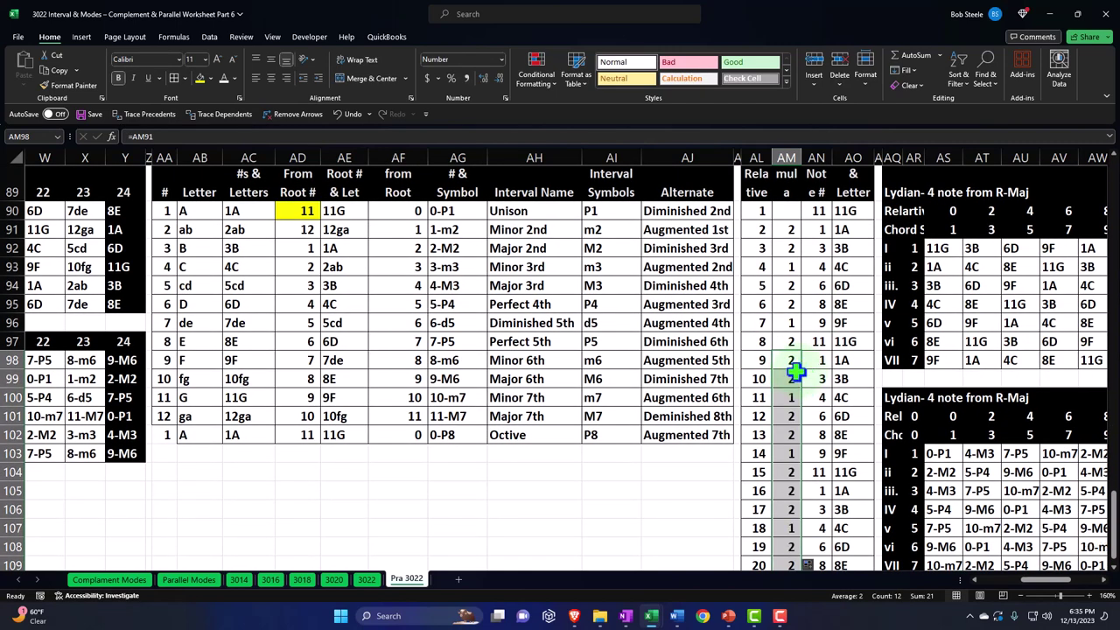
Step: Check the new block's refilled scale table formulas and look across its chord tables and chord diagrams
{"action": "left_click", "coordinate": [793, 397]}
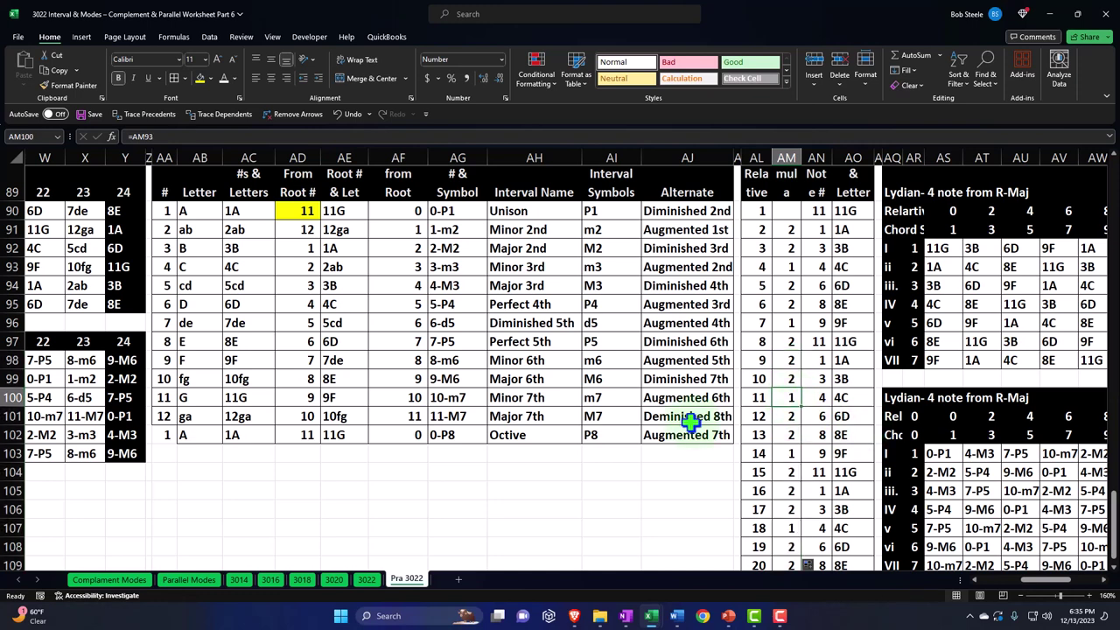
{"action": "key", "text": "Right"}
{"action": "key", "text": "Right"}
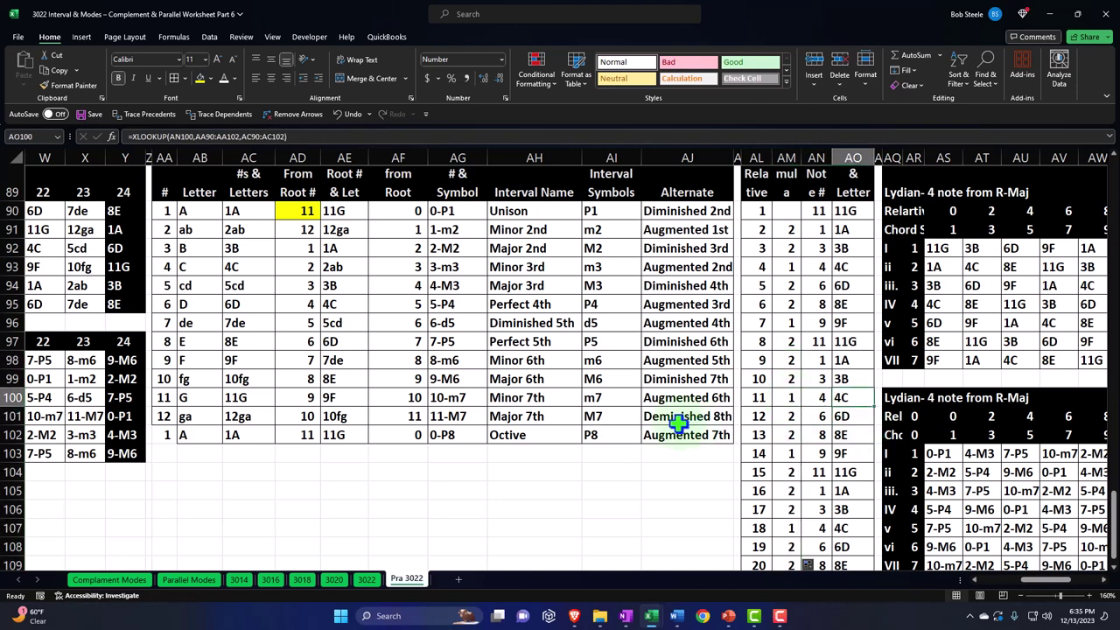
{"action": "key", "text": "Left"}
{"action": "key", "text": "Left"}
{"action": "key", "text": "Down"}
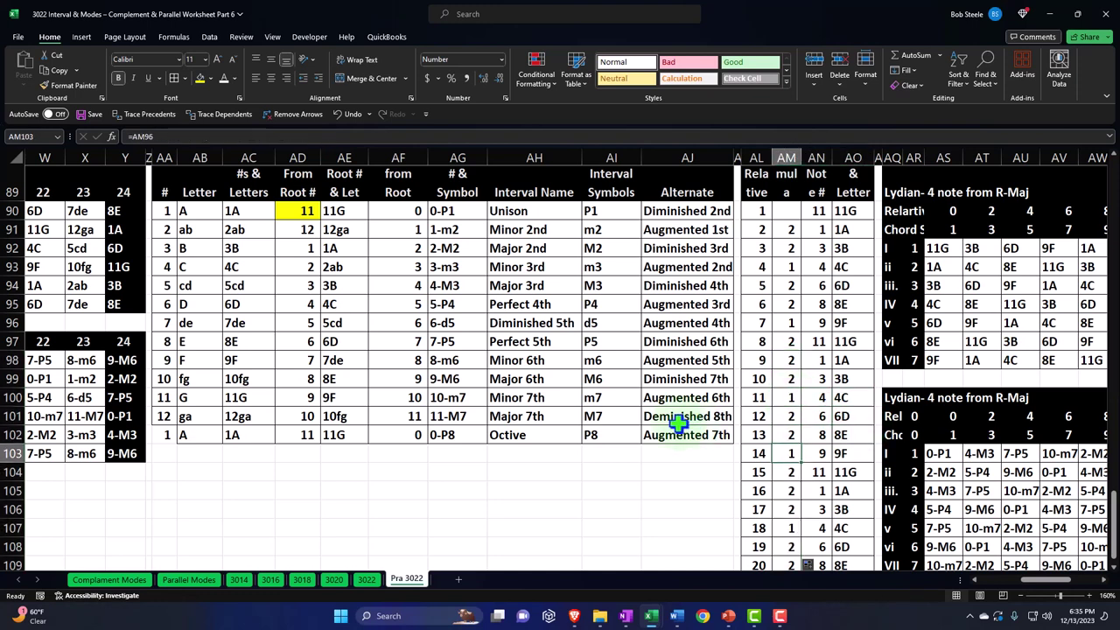
{"action": "key", "text": "Right"}
{"action": "key", "text": "Right"}
{"action": "key", "text": "Right"}
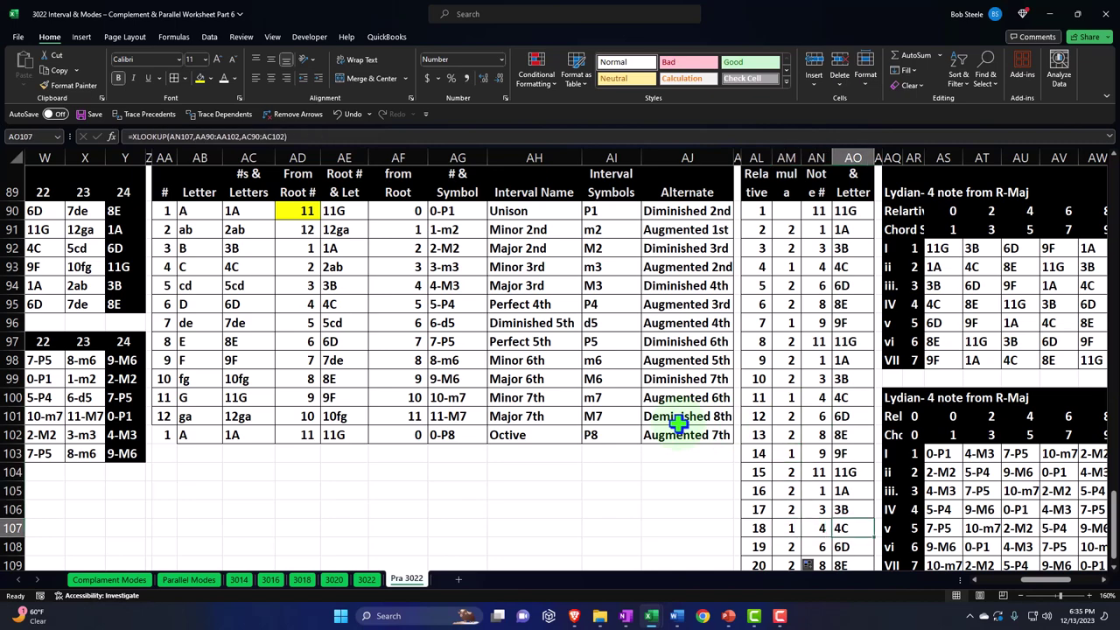
{"action": "key", "text": "Right"}
{"action": "key", "text": "Right"}
{"action": "key", "text": "Right"}
{"action": "key", "text": "Right"}
{"action": "key", "text": "Right"}
{"action": "key", "text": "Right"}
{"action": "key", "text": "Right"}
{"action": "key", "text": "Right"}
{"action": "key", "text": "Right"}
{"action": "key", "text": "Right"}
{"action": "key", "text": "Right"}
{"action": "key", "text": "Right"}
{"action": "key", "text": "Right"}
{"action": "key", "text": "Right"}
{"action": "key", "text": "Right"}
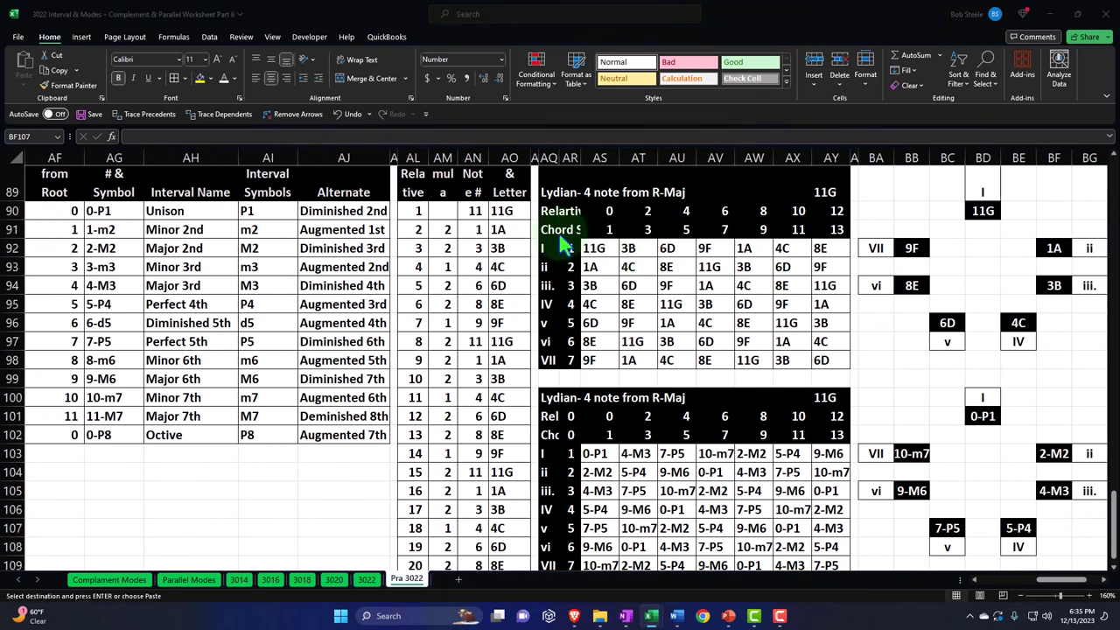
Step: Replace the new block's chord table title in AQ89 with the pasted text "Mixolydian- 5 note from R-Maj"
{"action": "left_click", "coordinate": [550, 186]}
{"action": "key", "text": "ctrl+c"}
{"action": "key", "text": "ctrl+v"}
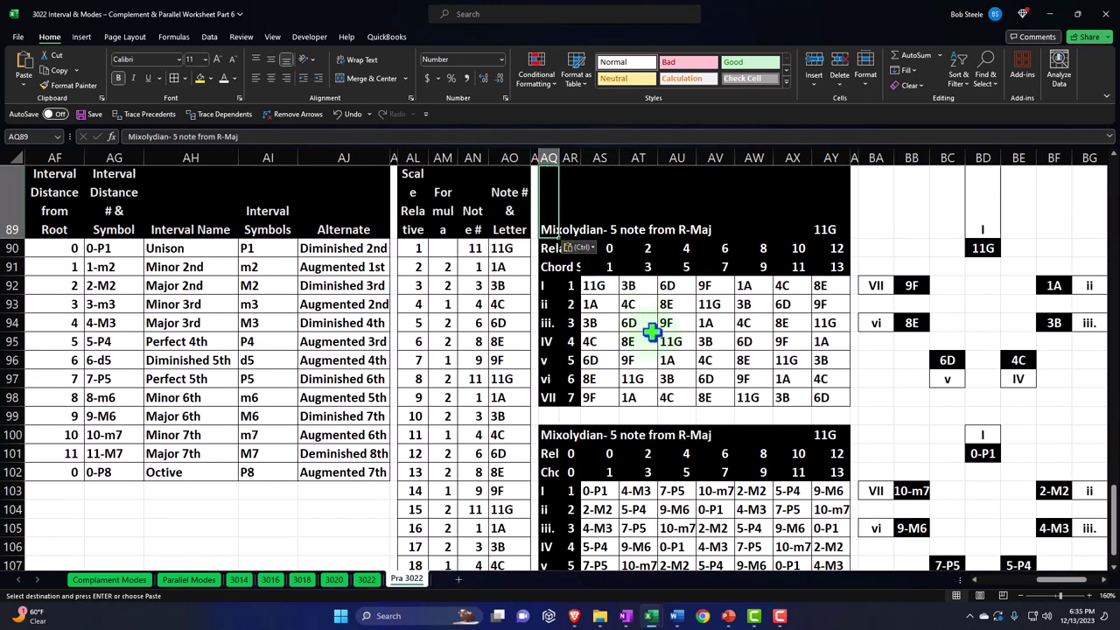
Step: Look over the Mixolydian block's chord tables and diagrams and go back toward its fretboard grids
{"action": "left_click", "coordinate": [654, 338]}
{"action": "key", "text": "Right"}
{"action": "key", "text": "Right"}
{"action": "key", "text": "Right"}
{"action": "key", "text": "Right"}
{"action": "key", "text": "Right"}
{"action": "key", "text": "Right"}
{"action": "key", "text": "Right"}
{"action": "key", "text": "Right"}
{"action": "key", "text": "Right"}
{"action": "key", "text": "Right"}
{"action": "key", "text": "Right"}
{"action": "key", "text": "Right"}
{"action": "key", "text": "Right"}
{"action": "key", "text": "Right"}
{"action": "key", "text": "Right"}
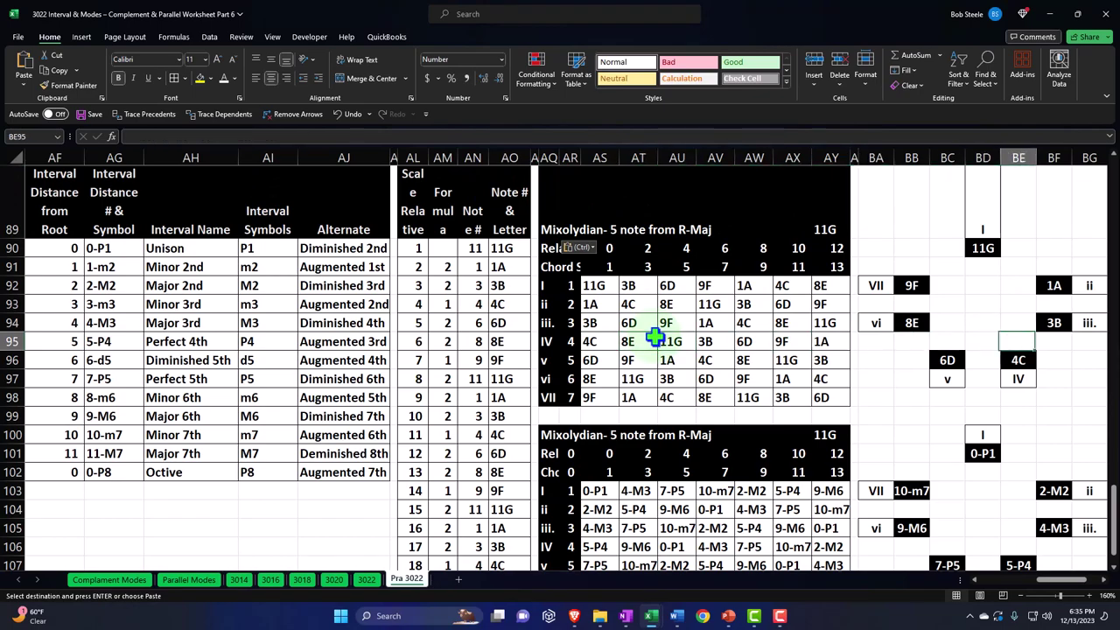
{"action": "key", "text": "Left"}
{"action": "key", "text": "Left"}
{"action": "key", "text": "Left"}
{"action": "key", "text": "Left"}
{"action": "key", "text": "Left"}
{"action": "key", "text": "Left"}
{"action": "key", "text": "Left"}
{"action": "key", "text": "Left"}
{"action": "key", "text": "Left"}
{"action": "key", "text": "Left"}
{"action": "key", "text": "Left"}
{"action": "key", "text": "Left"}
{"action": "key", "text": "Left"}
{"action": "key", "text": "Left"}
{"action": "key", "text": "Left"}
{"action": "key", "text": "Left"}
{"action": "key", "text": "Left"}
{"action": "key", "text": "Left"}
{"action": "key", "text": "Left"}
{"action": "key", "text": "Left"}
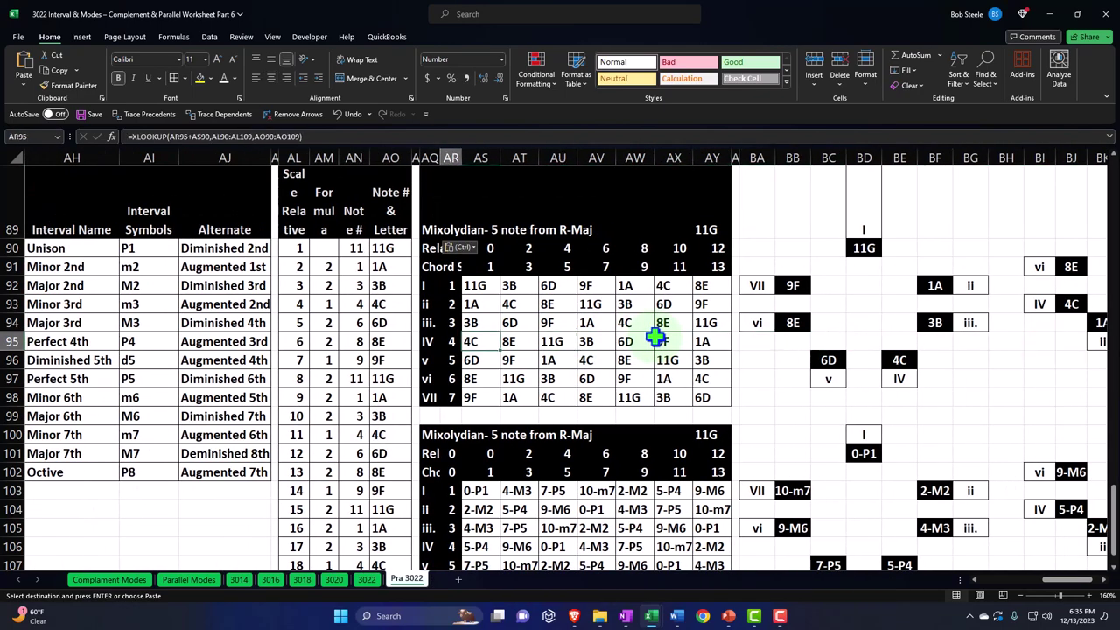
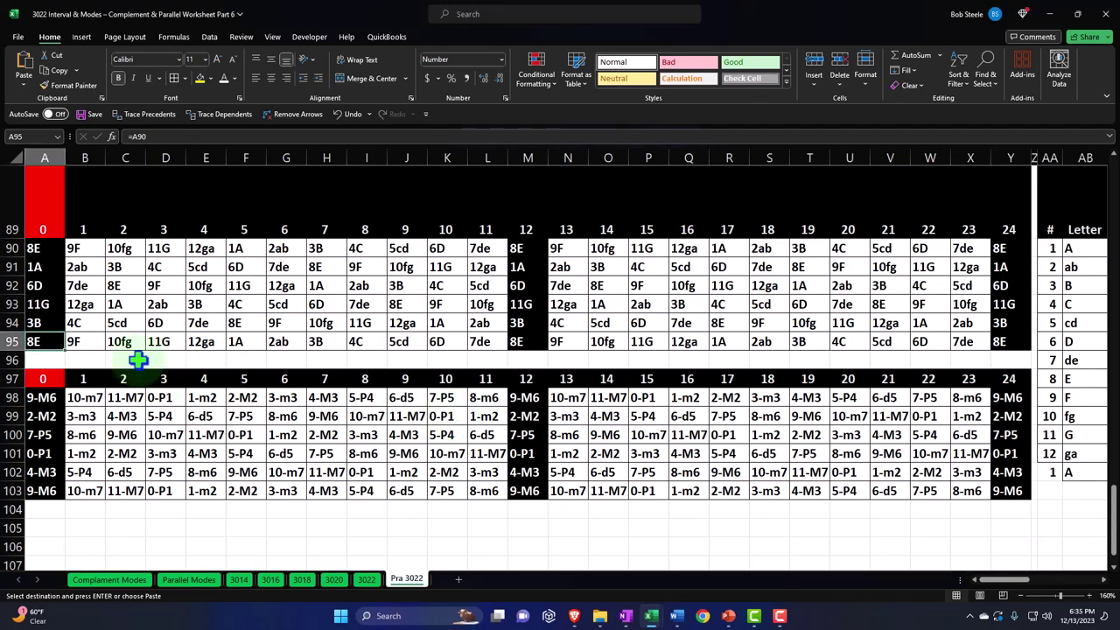
Step: Copy the whole Mixolydian block in rows 89 to 109 and paste it as a new block starting at A111
{"action": "scroll", "coordinate": [139, 359], "scroll_direction": "down", "scroll_amount": 1, "text": "ctrl"}
{"action": "scroll", "coordinate": [138, 359], "scroll_direction": "down", "scroll_amount": 2, "text": "ctrl"}
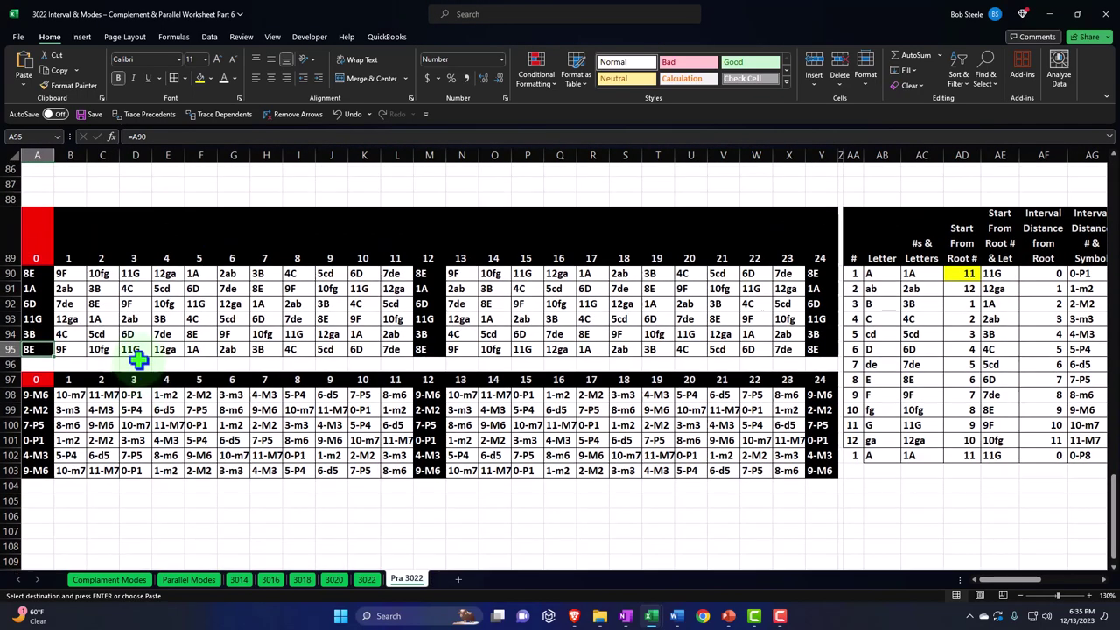
{"action": "scroll", "coordinate": [141, 359], "scroll_direction": "down", "scroll_amount": 1, "text": "ctrl"}
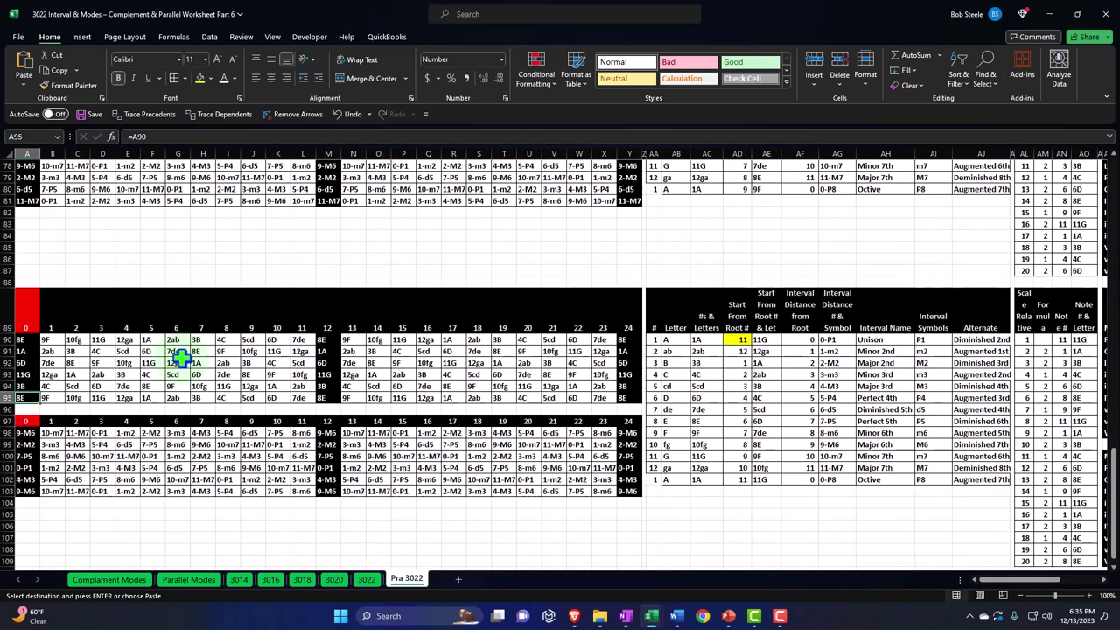
{"action": "scroll", "coordinate": [180, 357], "scroll_direction": "down", "scroll_amount": 1}
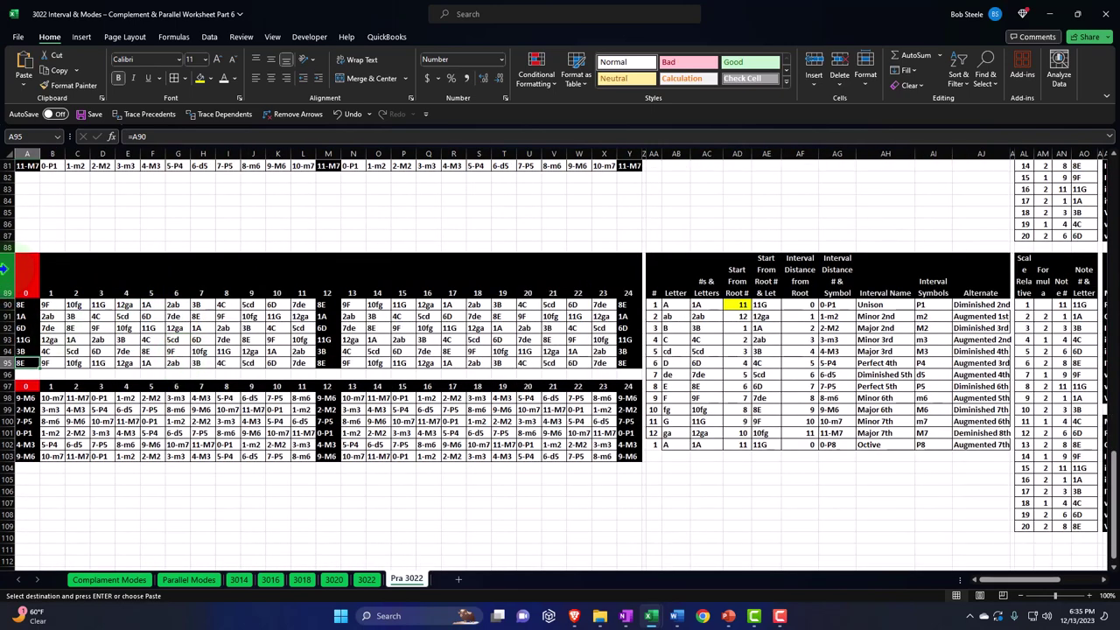
{"action": "left_click_drag", "start_coordinate": [5, 269], "coordinate": [41, 525]}
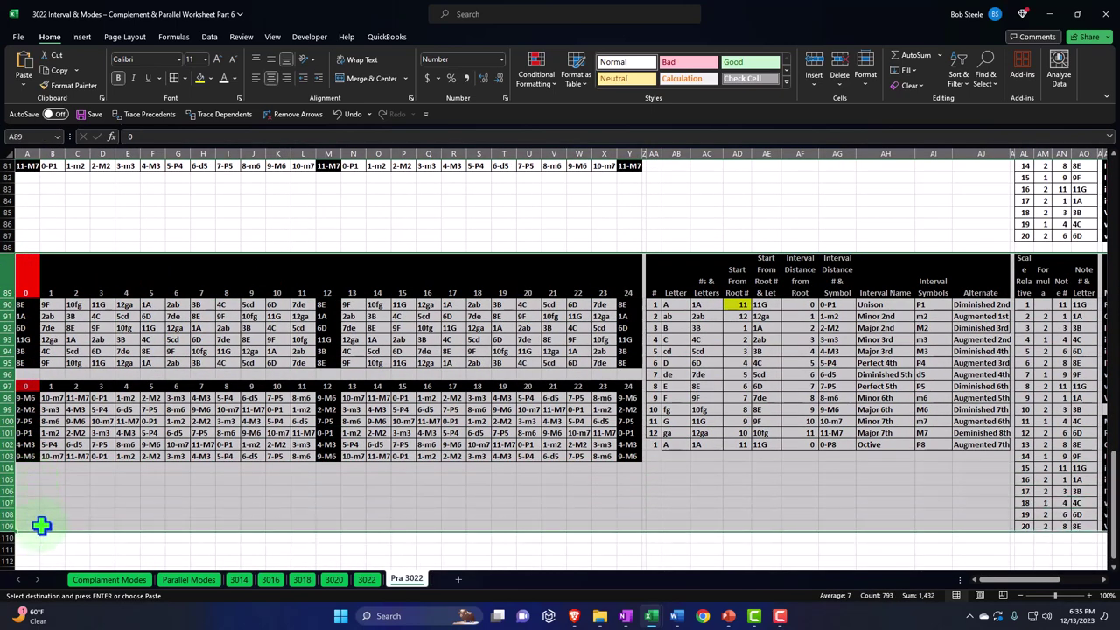
{"action": "left_click", "coordinate": [33, 549]}
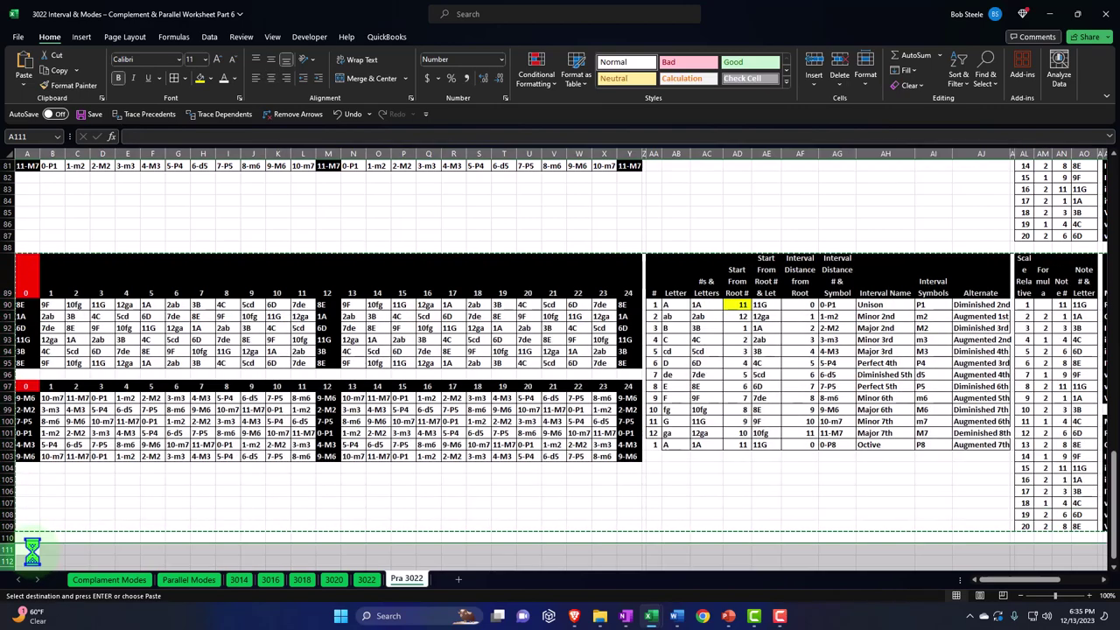
{"action": "key", "text": "ctrl+v"}
{"action": "scroll", "coordinate": [82, 468], "scroll_direction": "down", "scroll_amount": 6}
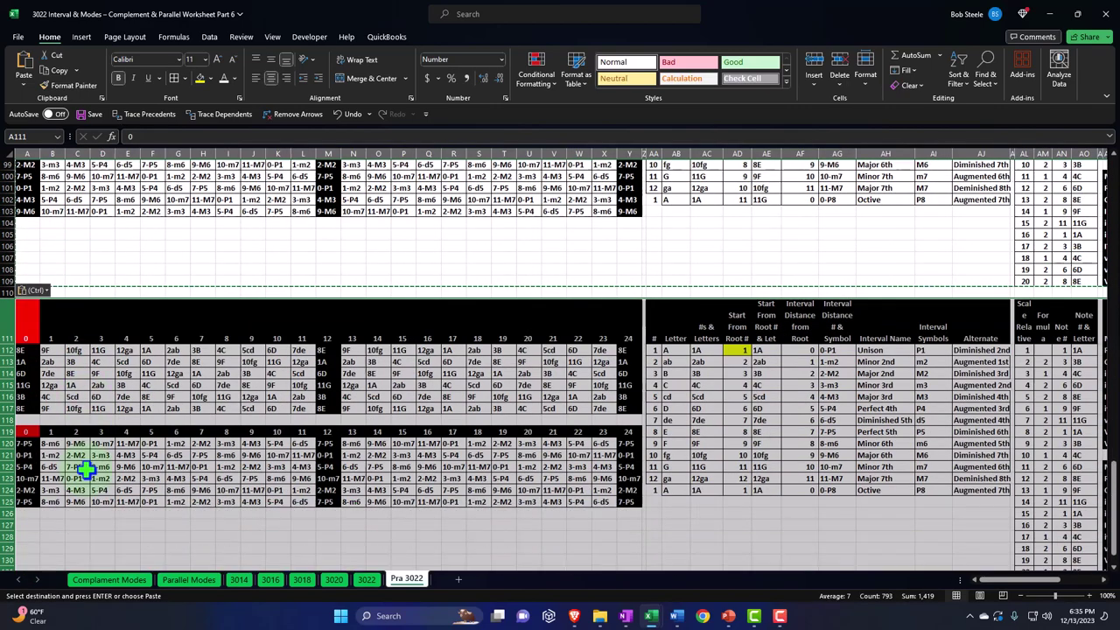
Step: Link the new block's highlighted starting root number in AD112 to the Major/Ionian block's interval table with the formula =AD11
{"action": "scroll", "coordinate": [85, 469], "scroll_direction": "down", "scroll_amount": 1}
{"action": "scroll", "coordinate": [234, 410], "scroll_direction": "up", "scroll_amount": 4, "text": "ctrl"}
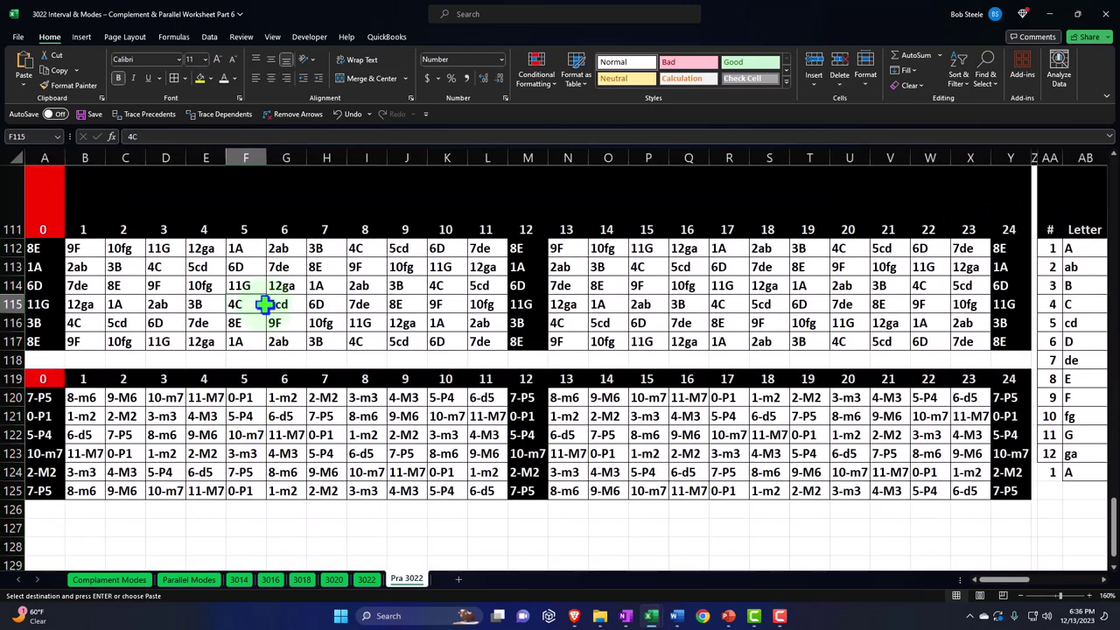
{"action": "left_click", "coordinate": [264, 304]}
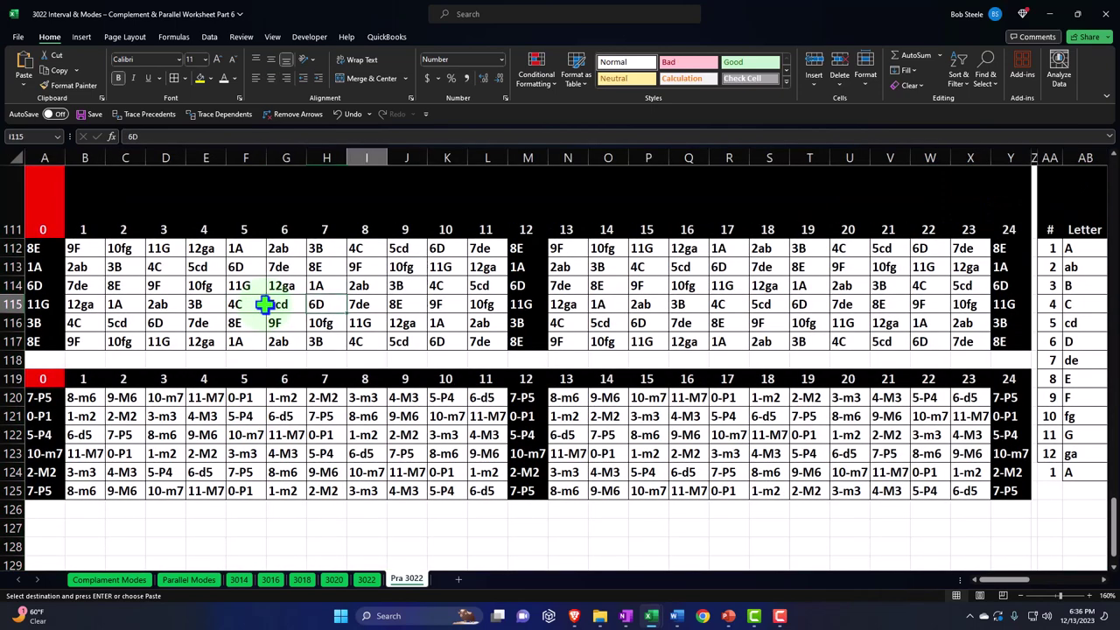
{"action": "key", "text": "Right"}
{"action": "key", "text": "Right"}
{"action": "key", "text": "Right"}
{"action": "key", "text": "Right"}
{"action": "key", "text": "Right"}
{"action": "key", "text": "Right"}
{"action": "key", "text": "Right"}
{"action": "key", "text": "Right"}
{"action": "key", "text": "Right"}
{"action": "key", "text": "Right"}
{"action": "key", "text": "Right"}
{"action": "key", "text": "Right"}
{"action": "key", "text": "Right"}
{"action": "key", "text": "Right"}
{"action": "key", "text": "Right"}
{"action": "key", "text": "Right"}
{"action": "key", "text": "Right"}
{"action": "key", "text": "Right"}
{"action": "key", "text": "Right"}
{"action": "key", "text": "Right"}
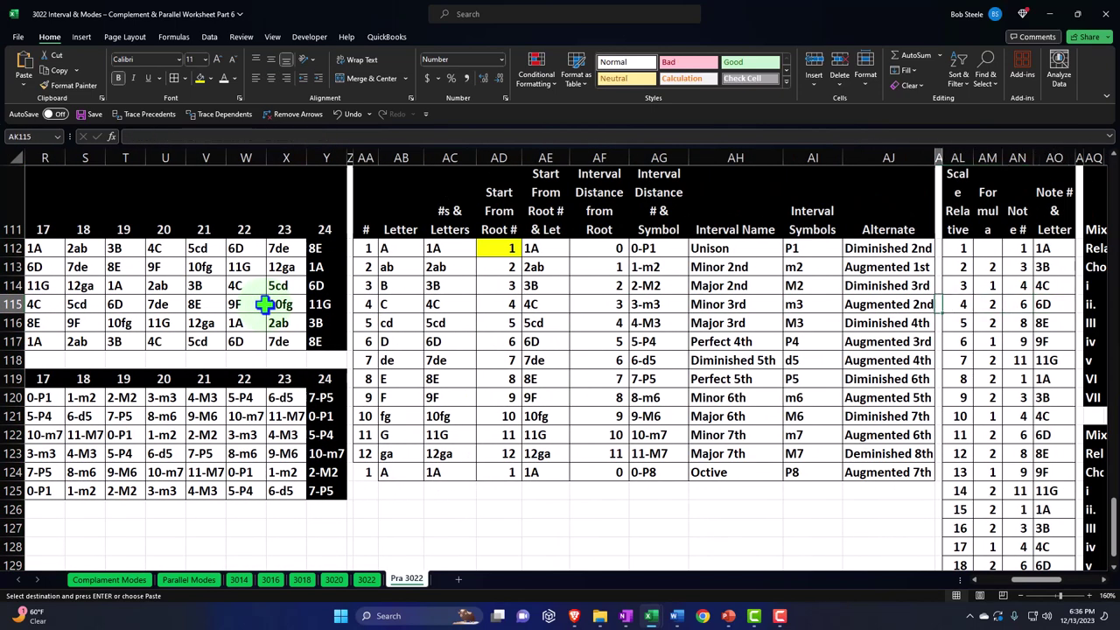
{"action": "key", "text": "Left"}
{"action": "key", "text": "Left"}
{"action": "key", "text": "Left"}
{"action": "key", "text": "Left"}
{"action": "key", "text": "Left"}
{"action": "key", "text": "Left"}
{"action": "key", "text": "Left"}
{"action": "key", "text": "Up"}
{"action": "key", "text": "Up"}
{"action": "key", "text": "Up"}
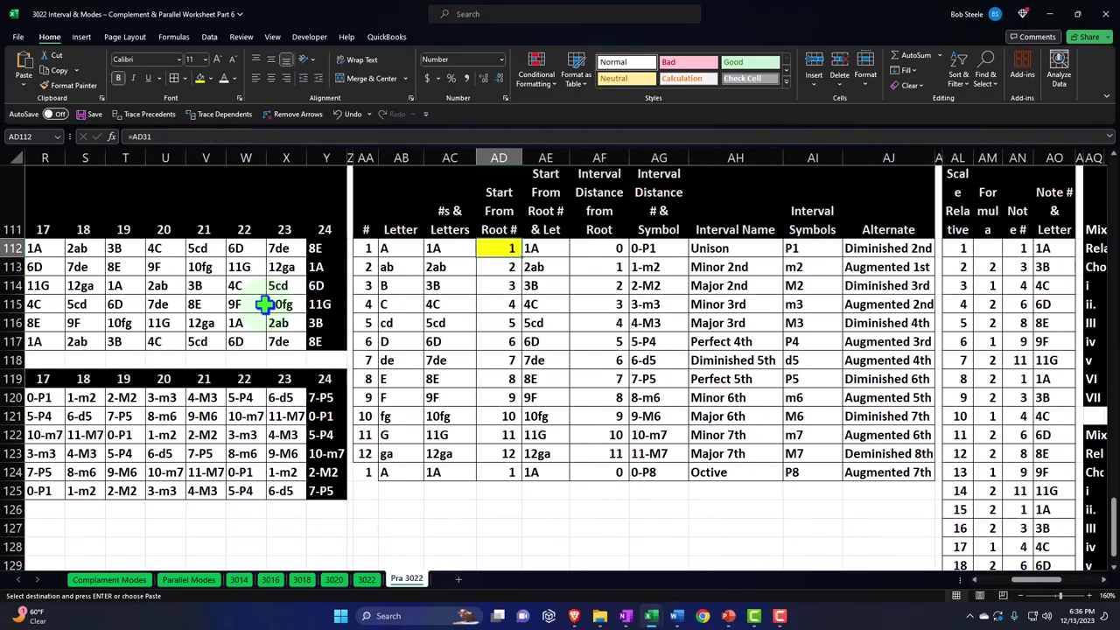
{"action": "key", "text": "Up"}
{"action": "key", "text": "Up"}
{"action": "key", "text": "Up"}
{"action": "key", "text": "Up"}
{"action": "key", "text": "Up"}
{"action": "key", "text": "Up"}
{"action": "key", "text": "Up"}
{"action": "key", "text": "Up"}
{"action": "key", "text": "Up"}
{"action": "key", "text": "Up"}
{"action": "key", "text": "Up"}
{"action": "key", "text": "Up"}
{"action": "key", "text": "Up"}
{"action": "key", "text": "Up"}
{"action": "key", "text": "Up"}
{"action": "key", "text": "Up"}
{"action": "key", "text": "Up"}
{"action": "key", "text": "Up"}
{"action": "key", "text": "Up"}
{"action": "key", "text": "Up"}
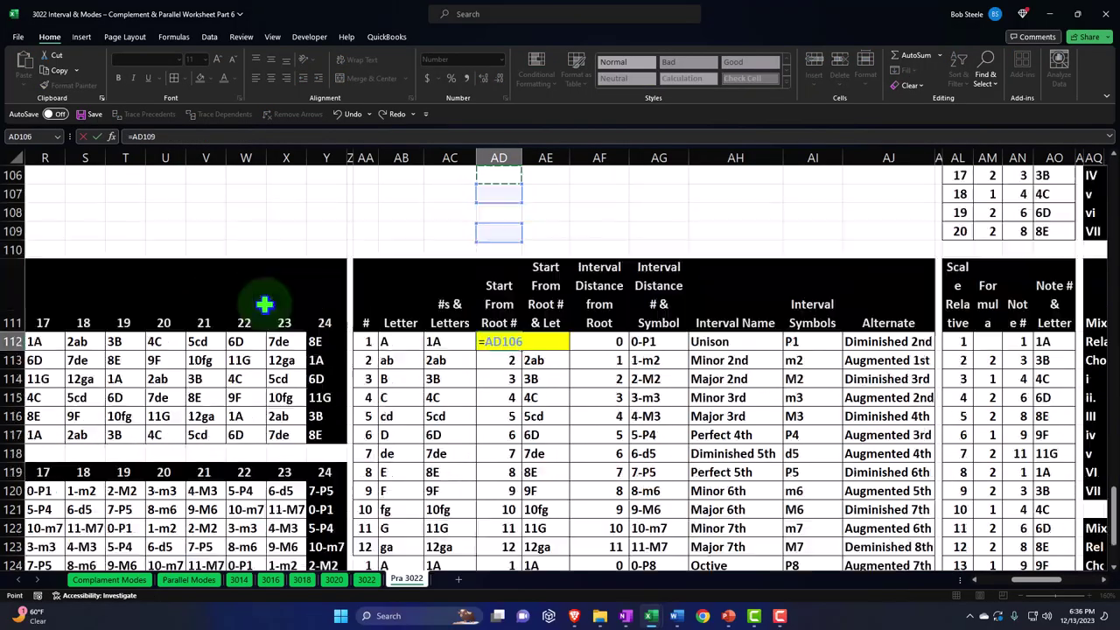
{"action": "key", "text": "Up"}
{"action": "key", "text": "Up"}
{"action": "key", "text": "Up"}
{"action": "key", "text": "Up"}
{"action": "key", "text": "Up"}
{"action": "key", "text": "Up"}
{"action": "key", "text": "Up"}
{"action": "key", "text": "Up"}
{"action": "key", "text": "Up"}
{"action": "key", "text": "Up"}
{"action": "key", "text": "Up"}
{"action": "key", "text": "Up"}
{"action": "key", "text": "Up"}
{"action": "key", "text": "Up"}
{"action": "key", "text": "Up"}
{"action": "key", "text": "Up"}
{"action": "key", "text": "Up"}
{"action": "key", "text": "Up"}
{"action": "key", "text": "Up"}
{"action": "key", "text": "Up"}
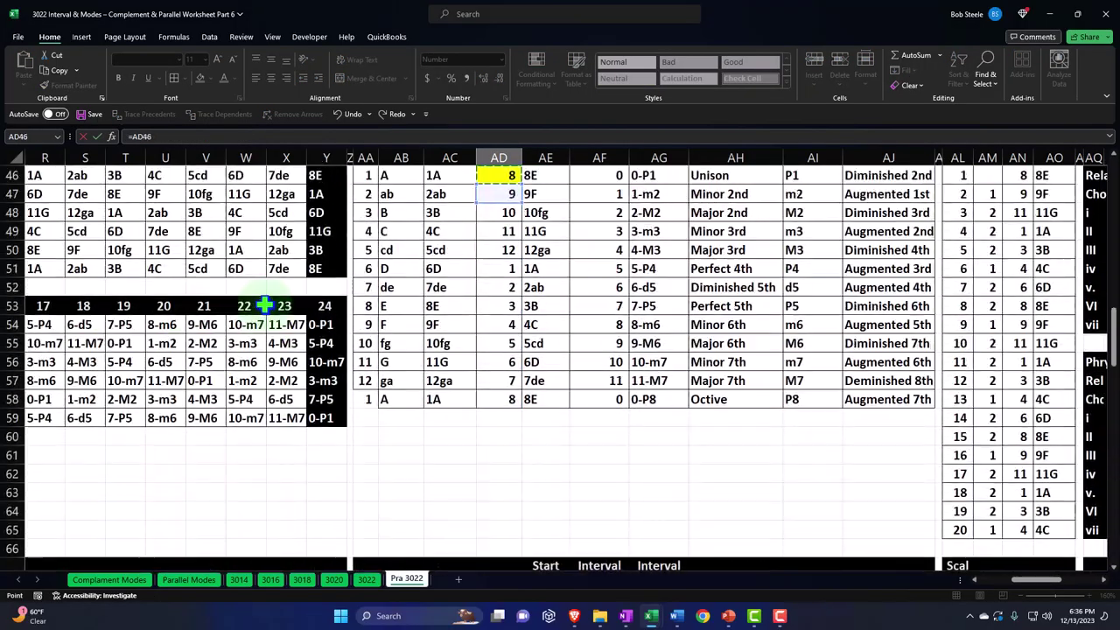
{"action": "key", "text": "Up"}
{"action": "key", "text": "Up"}
{"action": "key", "text": "Up"}
{"action": "key", "text": "Up"}
{"action": "key", "text": "Up"}
{"action": "key", "text": "Up"}
{"action": "key", "text": "Up"}
{"action": "key", "text": "Up"}
{"action": "key", "text": "Up"}
{"action": "key", "text": "Up"}
{"action": "key", "text": "Up"}
{"action": "key", "text": "Up"}
{"action": "key", "text": "Up"}
{"action": "key", "text": "Up"}
{"action": "key", "text": "Up"}
{"action": "key", "text": "Right"}
{"action": "key", "text": "Right"}
{"action": "key", "text": "Right"}
{"action": "key", "text": "Right"}
{"action": "key", "text": "Right"}
{"action": "key", "text": "Right"}
{"action": "key", "text": "Right"}
{"action": "key", "text": "Right"}
{"action": "key", "text": "Right"}
{"action": "key", "text": "Right"}
{"action": "key", "text": "Right"}
{"action": "key", "text": "Right"}
{"action": "key", "text": "Right"}
{"action": "key", "text": "Right"}
{"action": "key", "text": "Right"}
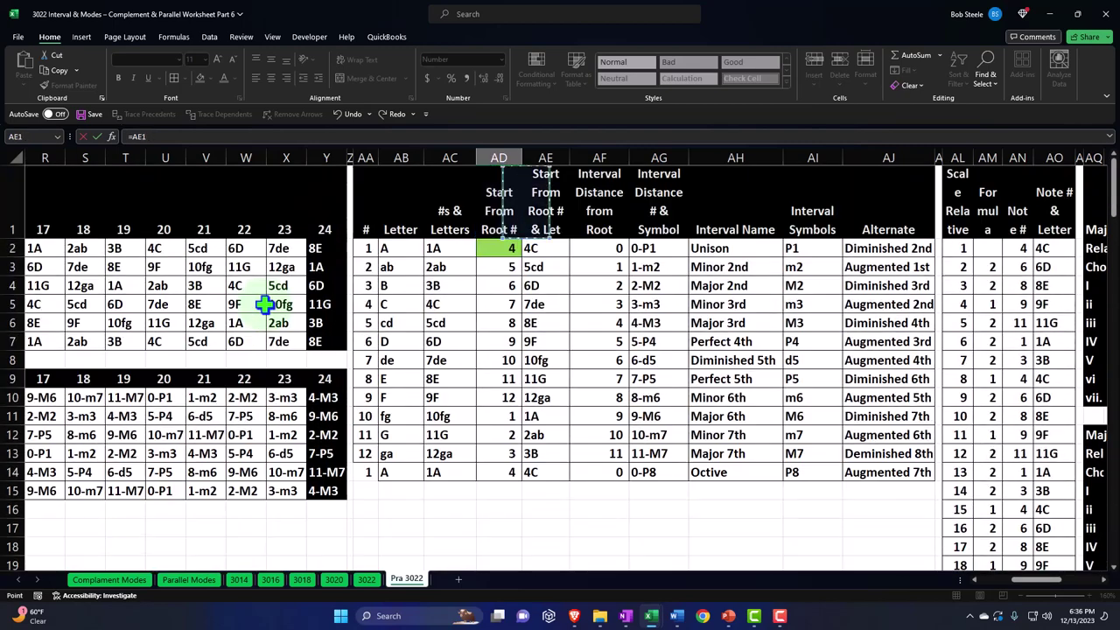
{"action": "key", "text": "Right"}
{"action": "key", "text": "Right"}
{"action": "key", "text": "Right"}
{"action": "key", "text": "Right"}
{"action": "key", "text": "Right"}
{"action": "key", "text": "Right"}
{"action": "key", "text": "Right"}
{"action": "key", "text": "Right"}
{"action": "key", "text": "Right"}
{"action": "key", "text": "Right"}
{"action": "key", "text": "Right"}
{"action": "key", "text": "Right"}
{"action": "key", "text": "Right"}
{"action": "key", "text": "Right"}
{"action": "key", "text": "Right"}
{"action": "key", "text": "Right"}
{"action": "key", "text": "Right"}
{"action": "key", "text": "Down"}
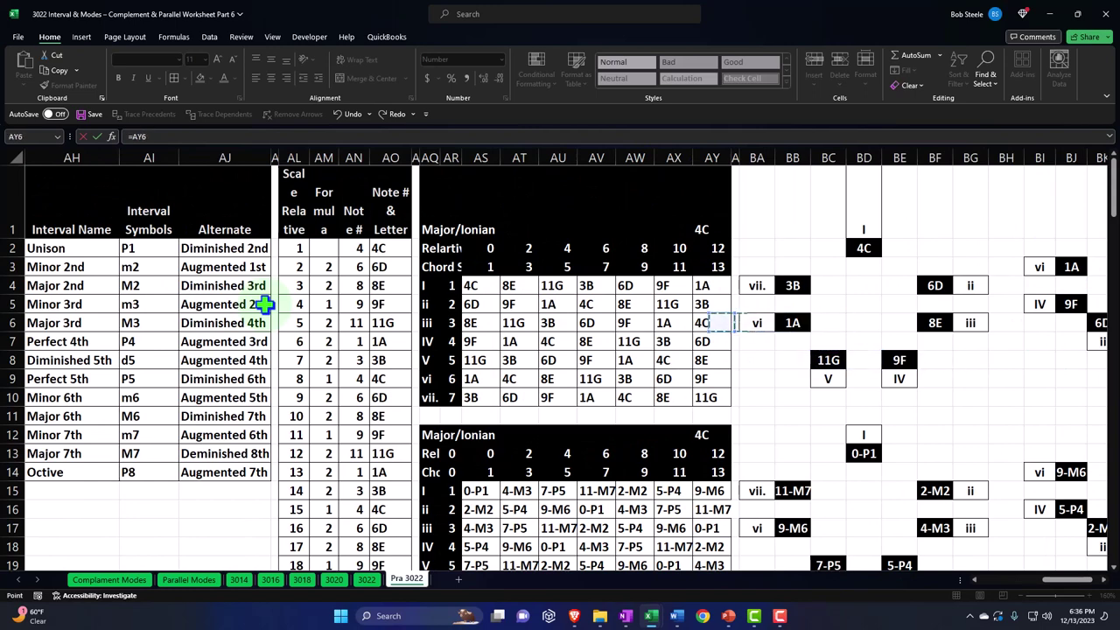
{"action": "key", "text": "Left"}
{"action": "key", "text": "Left"}
{"action": "key", "text": "Left"}
{"action": "key", "text": "Left"}
{"action": "key", "text": "Left"}
{"action": "key", "text": "Left"}
{"action": "key", "text": "Left"}
{"action": "key", "text": "Left"}
{"action": "key", "text": "Left"}
{"action": "key", "text": "Left"}
{"action": "key", "text": "Left"}
{"action": "key", "text": "Left"}
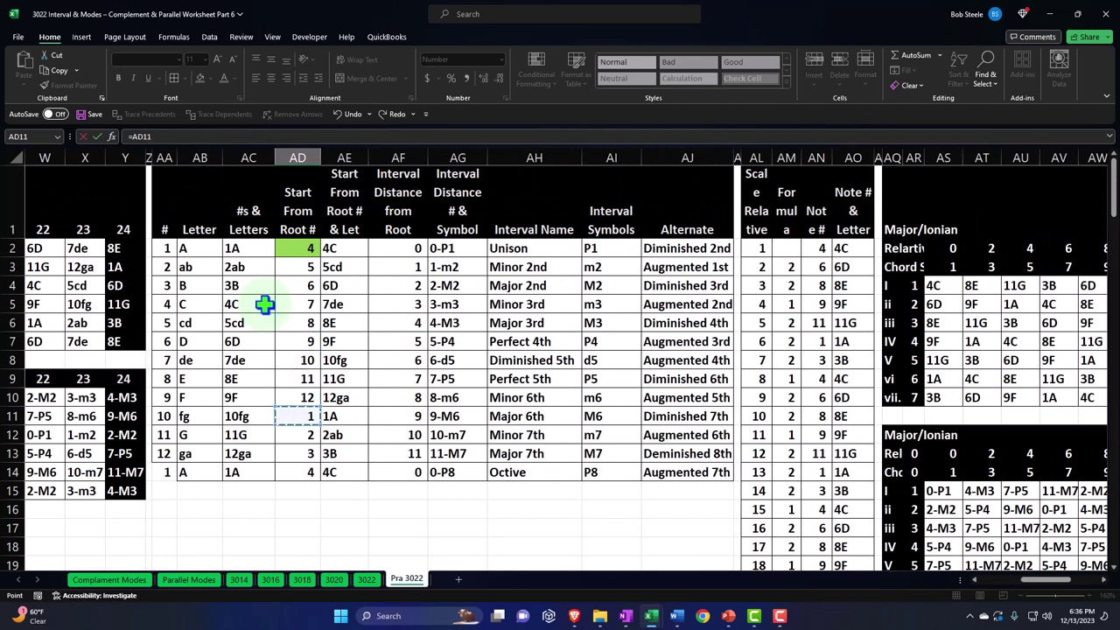
{"action": "key", "text": "Escape"}
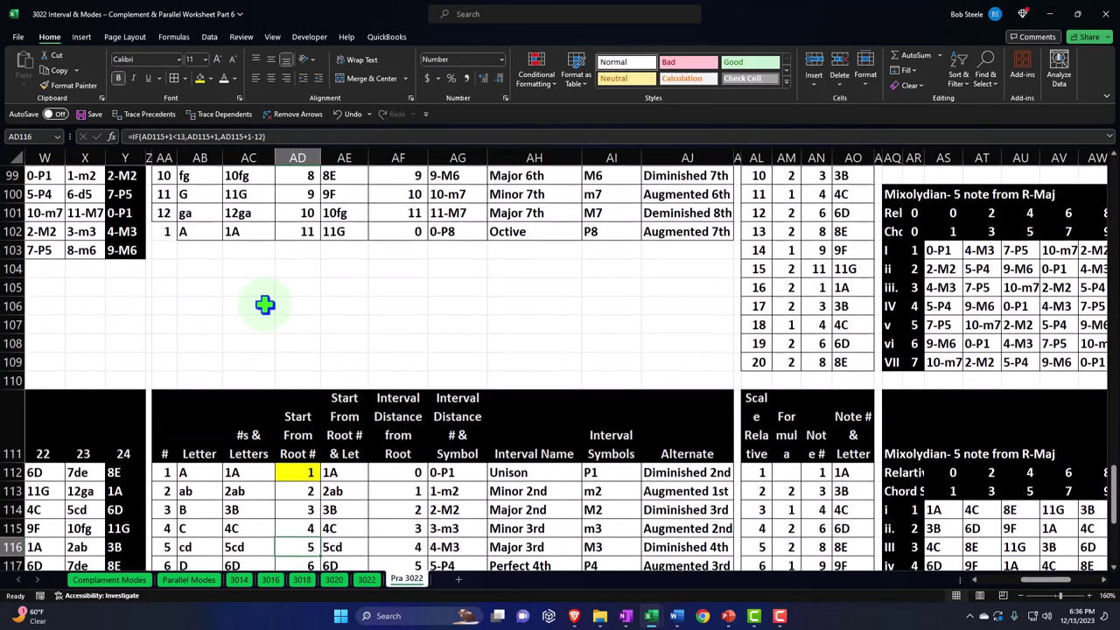
Step: Clear the pasted formula values in AM113:AM131 of the new block's scale table
{"action": "key", "text": "Up"}
{"action": "key", "text": "Up"}
{"action": "key", "text": "Up"}
{"action": "key", "text": "Up"}
{"action": "key", "text": "Up"}
{"action": "key", "text": "Up"}
{"action": "key", "text": "Right"}
{"action": "key", "text": "Right"}
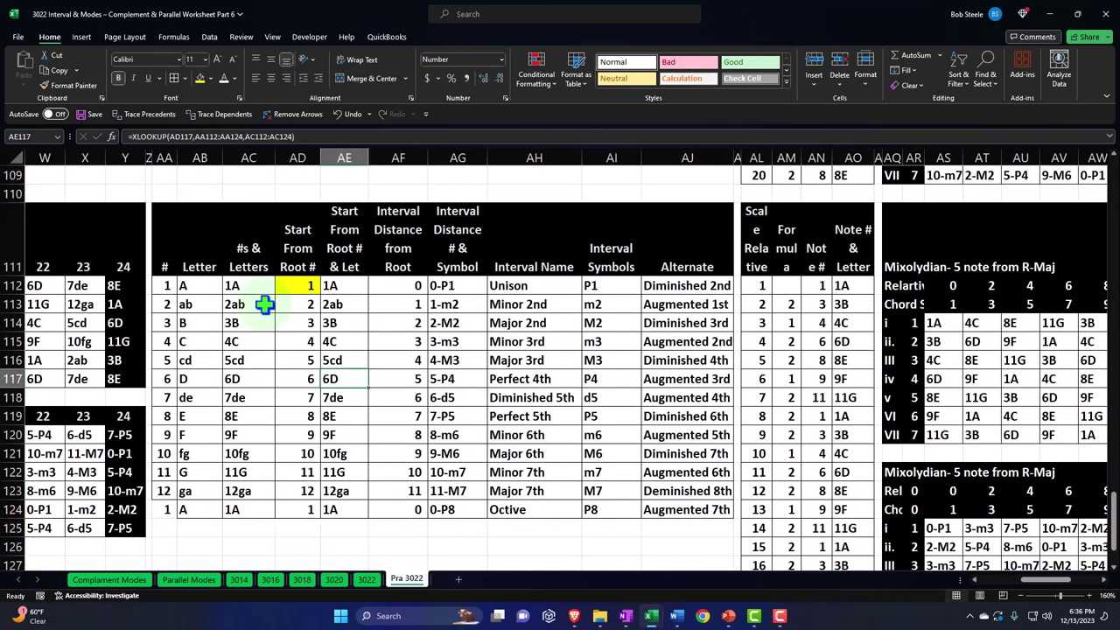
{"action": "key", "text": "Up"}
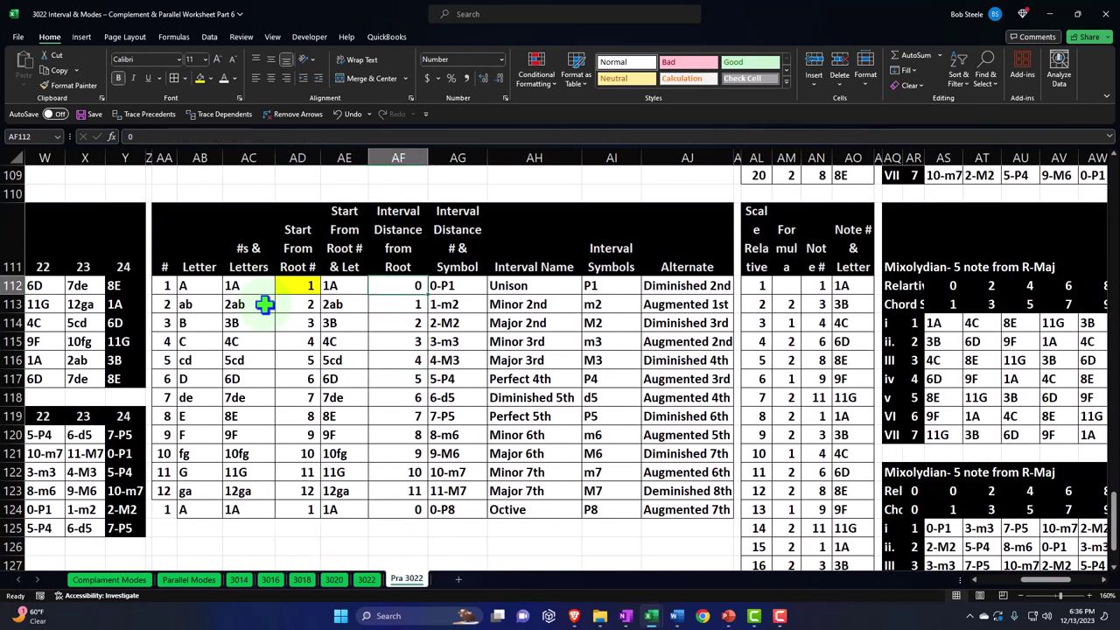
{"action": "key", "text": "Right"}
{"action": "key", "text": "Right"}
{"action": "key", "text": "Right"}
{"action": "key", "text": "Right"}
{"action": "key", "text": "Right"}
{"action": "key", "text": "Right"}
{"action": "key", "text": "Right"}
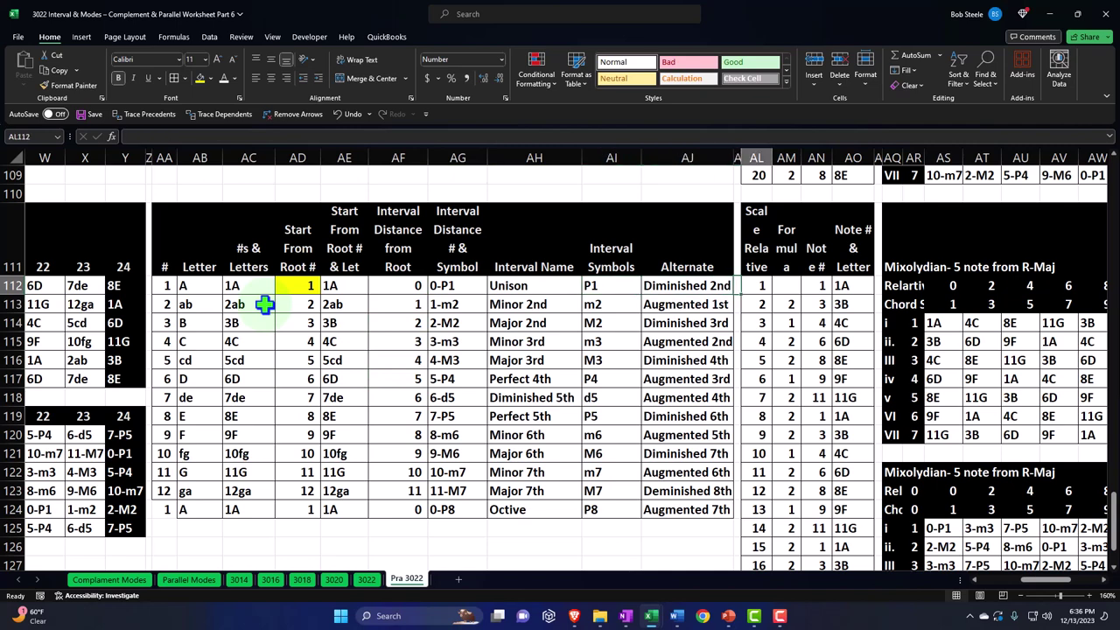
{"action": "key", "text": "Down"}
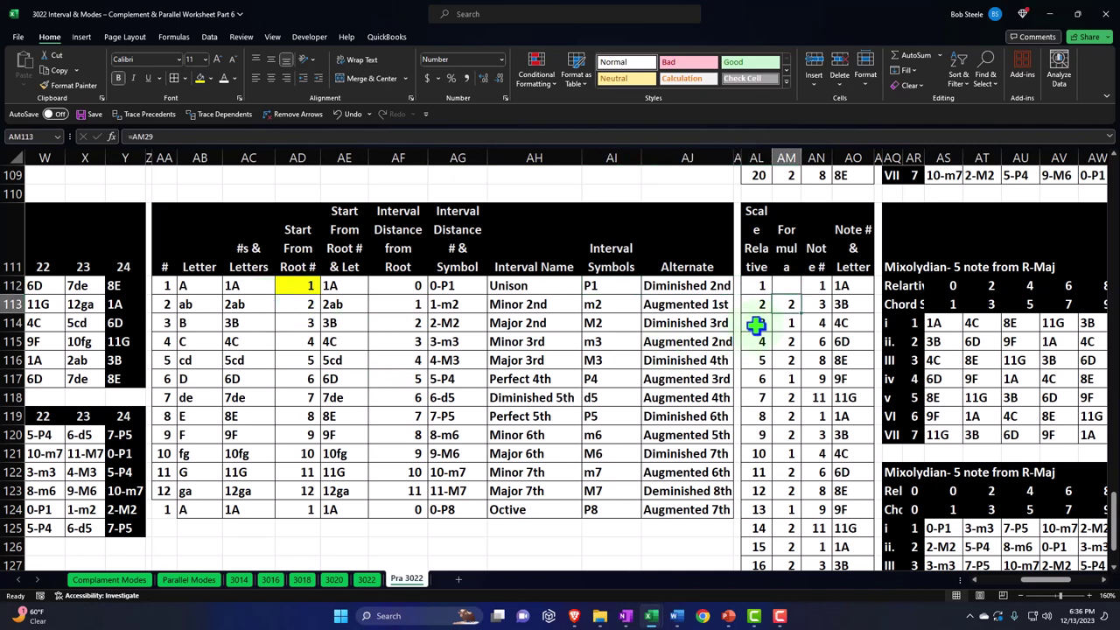
{"action": "left_click_drag", "start_coordinate": [788, 303], "coordinate": [791, 523]}
{"action": "key", "text": "Delete"}
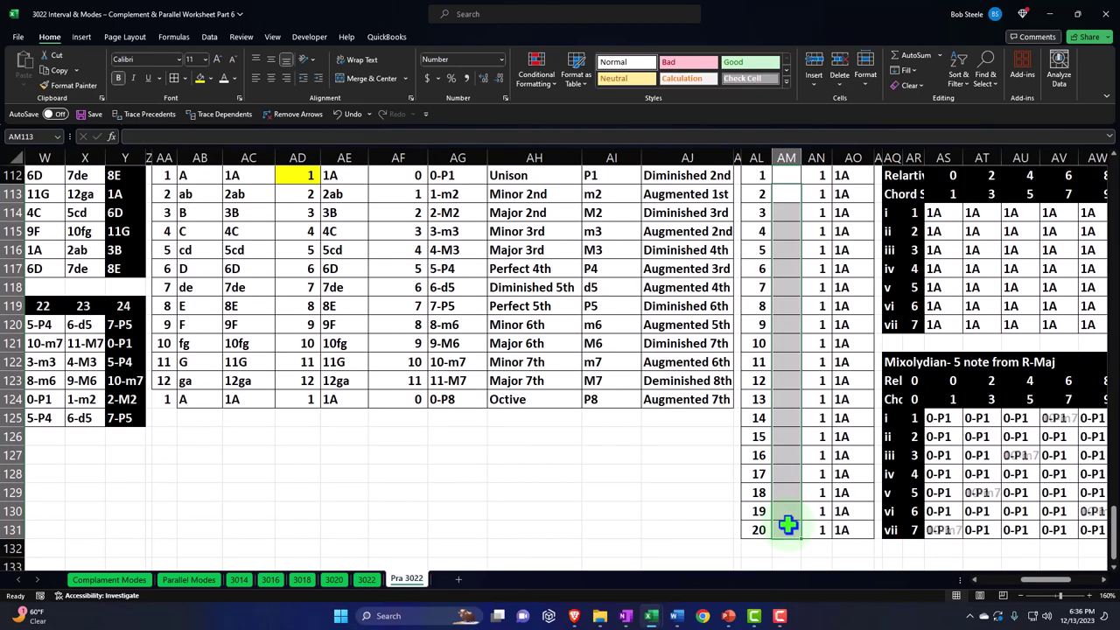
{"action": "scroll", "coordinate": [788, 522], "scroll_direction": "up", "scroll_amount": 2}
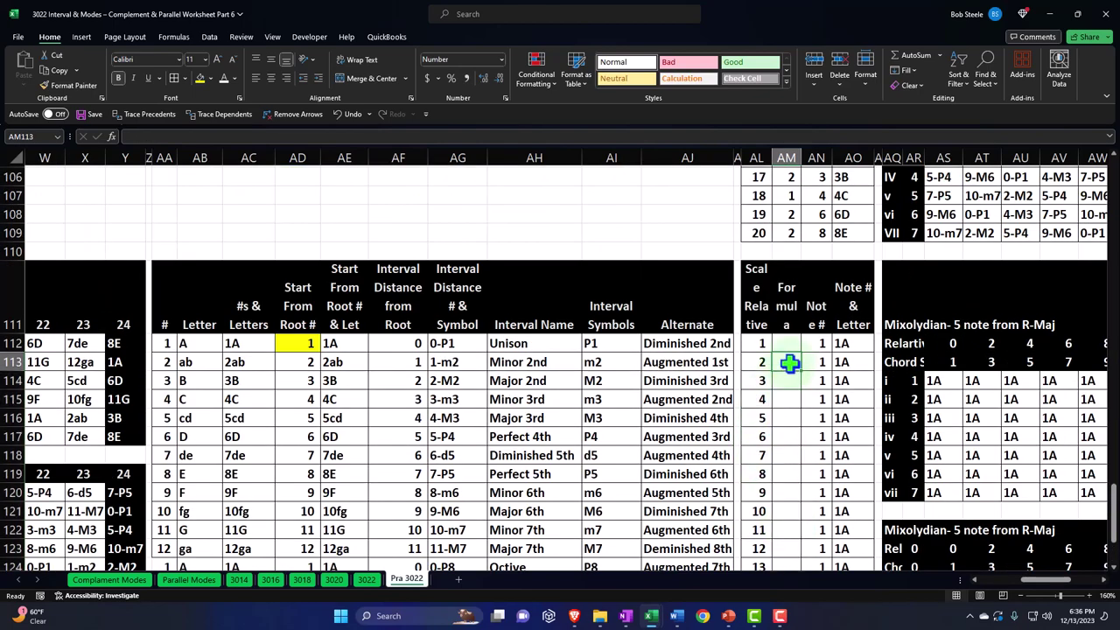
Step: Link the row 111 block's first scale formula step in AM113 to the Major/Ionian scale table with the formula =AM8
{"action": "type", "text": "="}
{"action": "key", "text": "Up"}
{"action": "key", "text": "Up"}
{"action": "key", "text": "Up"}
{"action": "key", "text": "Up"}
{"action": "key", "text": "Up"}
{"action": "key", "text": "Up"}
{"action": "key", "text": "Up"}
{"action": "key", "text": "Up"}
{"action": "key", "text": "Up"}
{"action": "key", "text": "Up"}
{"action": "key", "text": "Up"}
{"action": "key", "text": "Up"}
{"action": "key", "text": "Up"}
{"action": "key", "text": "Up"}
{"action": "key", "text": "Up"}
{"action": "key", "text": "Up"}
{"action": "key", "text": "Up"}
{"action": "key", "text": "Up"}
{"action": "key", "text": "Up"}
{"action": "key", "text": "Up"}
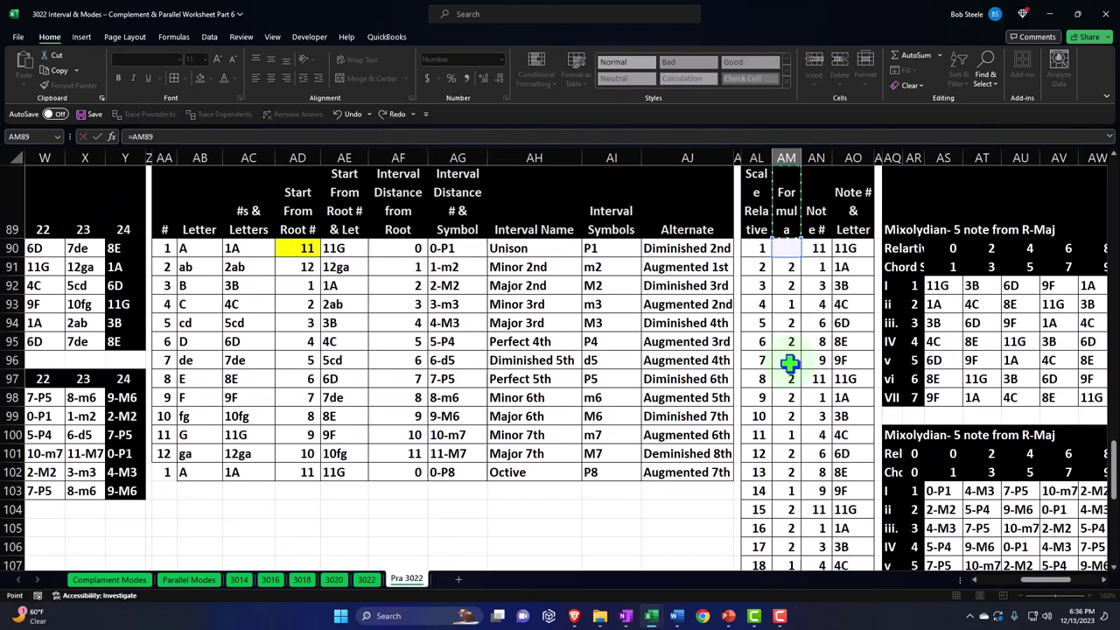
{"action": "key", "text": "Up"}
{"action": "key", "text": "Up"}
{"action": "key", "text": "Up"}
{"action": "key", "text": "Up"}
{"action": "key", "text": "Up"}
{"action": "key", "text": "Up"}
{"action": "key", "text": "Up"}
{"action": "key", "text": "Up"}
{"action": "key", "text": "Up"}
{"action": "key", "text": "Up"}
{"action": "key", "text": "Up"}
{"action": "key", "text": "Up"}
{"action": "key", "text": "Up"}
{"action": "key", "text": "Up"}
{"action": "key", "text": "Up"}
{"action": "key", "text": "Up"}
{"action": "key", "text": "Up"}
{"action": "key", "text": "Up"}
{"action": "key", "text": "Up"}
{"action": "key", "text": "Up"}
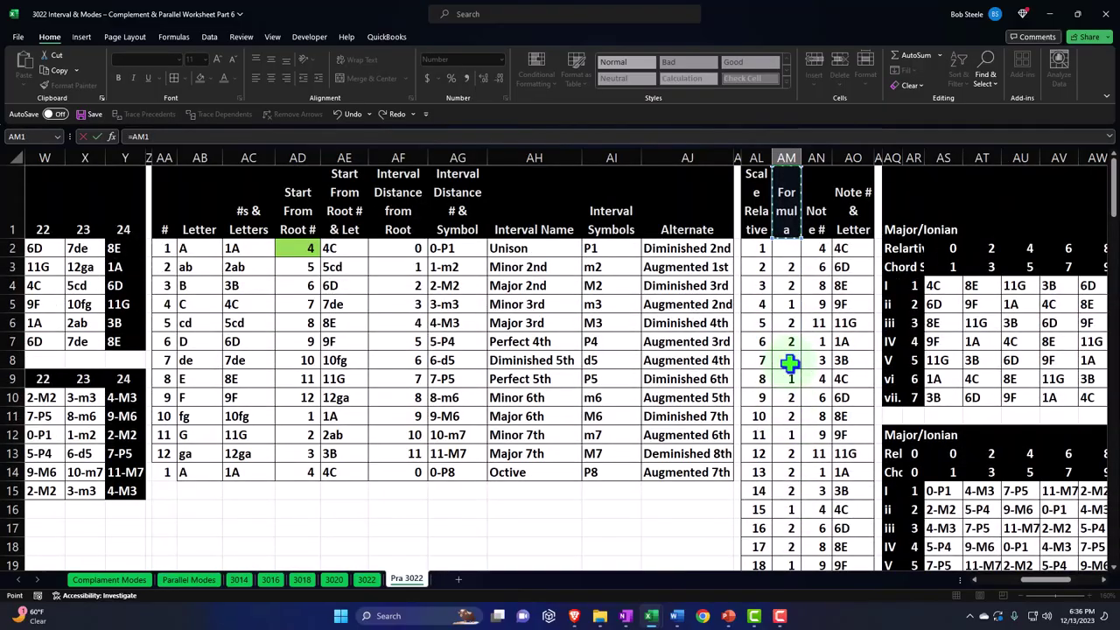
{"action": "key", "text": "Down"}
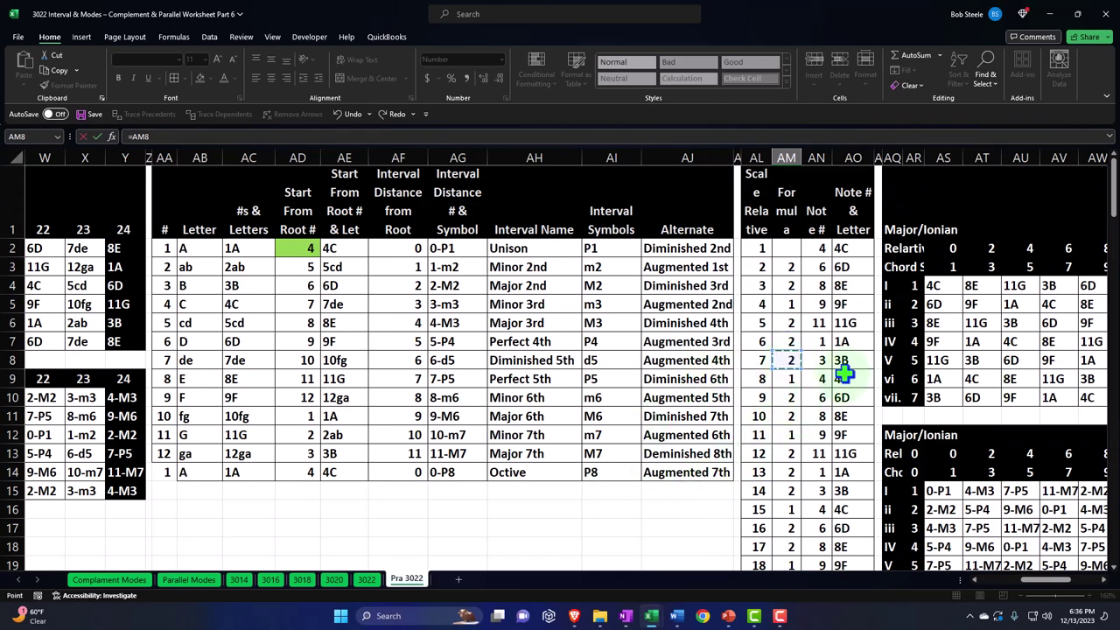
{"action": "key", "text": "Return"}
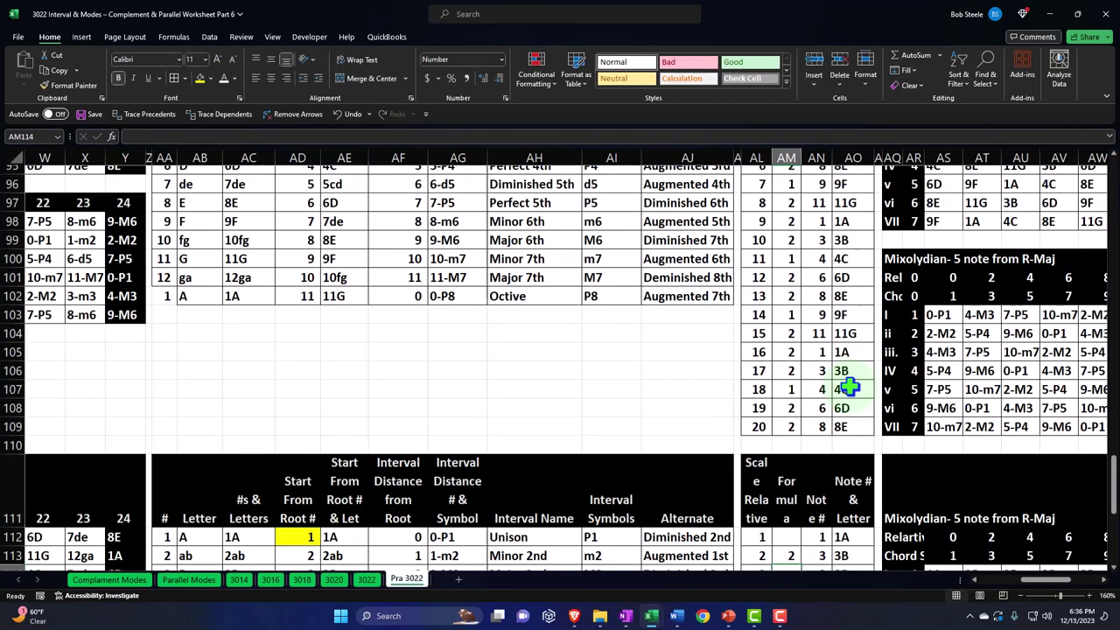
Step: Fill the AM113 formula down the scale table and clear the excess cells AM120:AM123, keeping the links through AM119
{"action": "key", "text": "Up"}
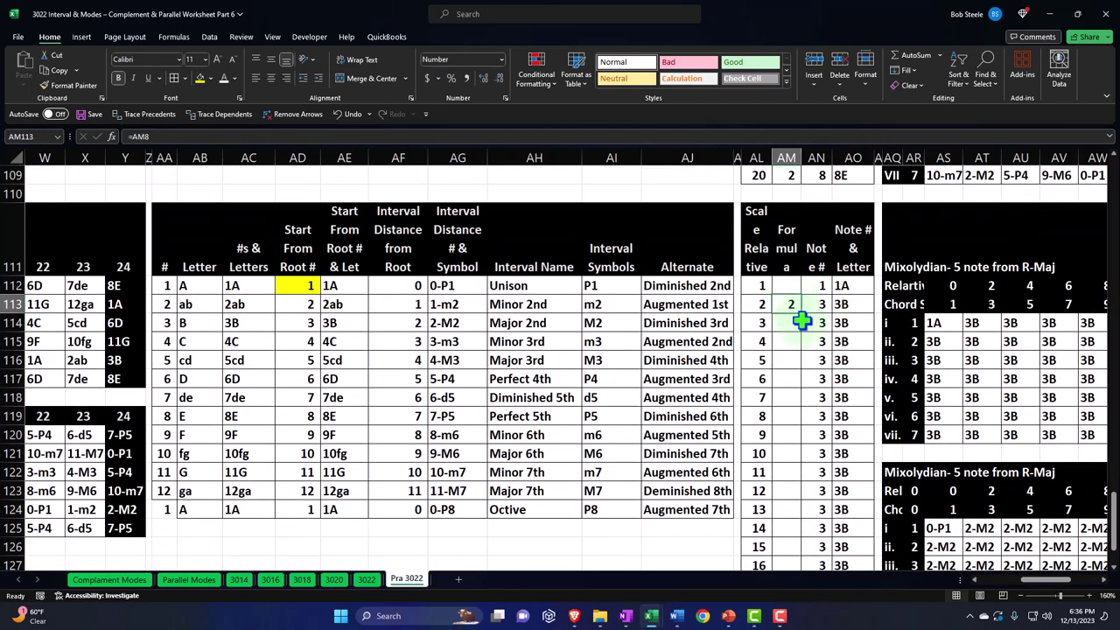
{"action": "left_click_drag", "start_coordinate": [803, 317], "coordinate": [819, 515]}
{"action": "left_click_drag", "start_coordinate": [788, 442], "coordinate": [791, 494]}
{"action": "key", "text": "Delete"}
{"action": "scroll", "coordinate": [790, 498], "scroll_direction": "down", "scroll_amount": 2}
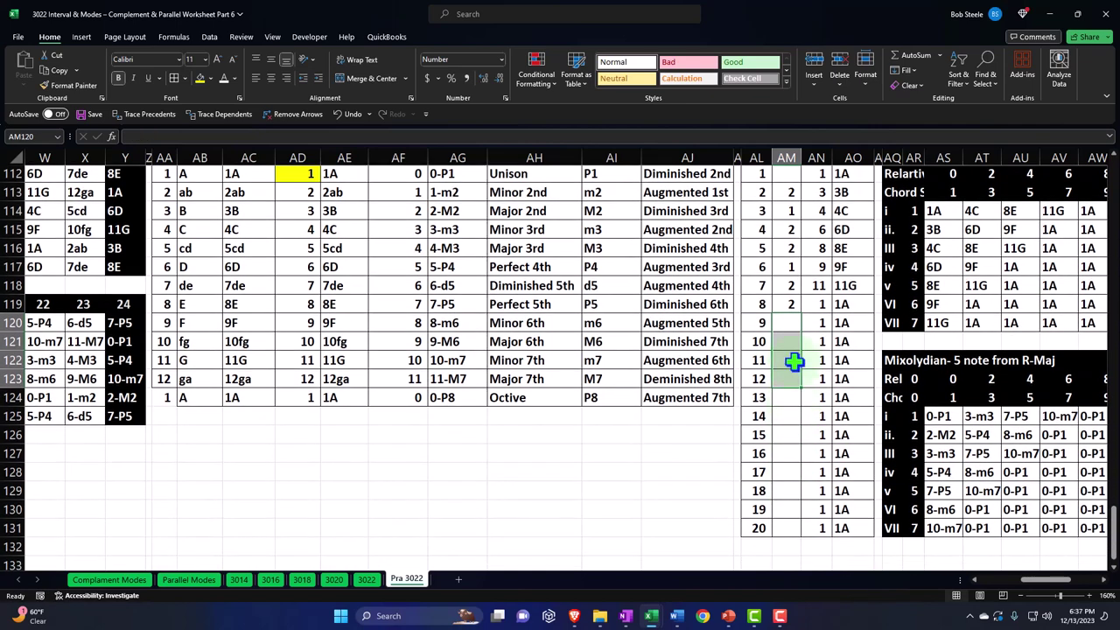
Step: Set AM120 to =AM113 and fill it down to AM131 so the scale formula repeats for the remaining notes
{"action": "type", "text": "="}
{"action": "key", "text": "Up"}
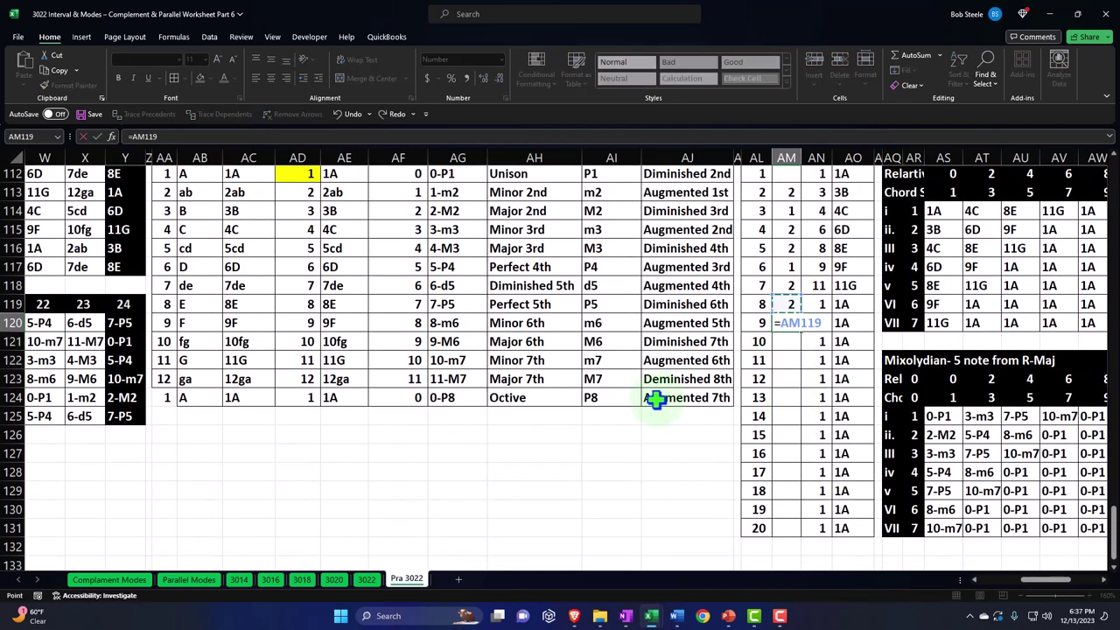
{"action": "key", "text": "Return"}
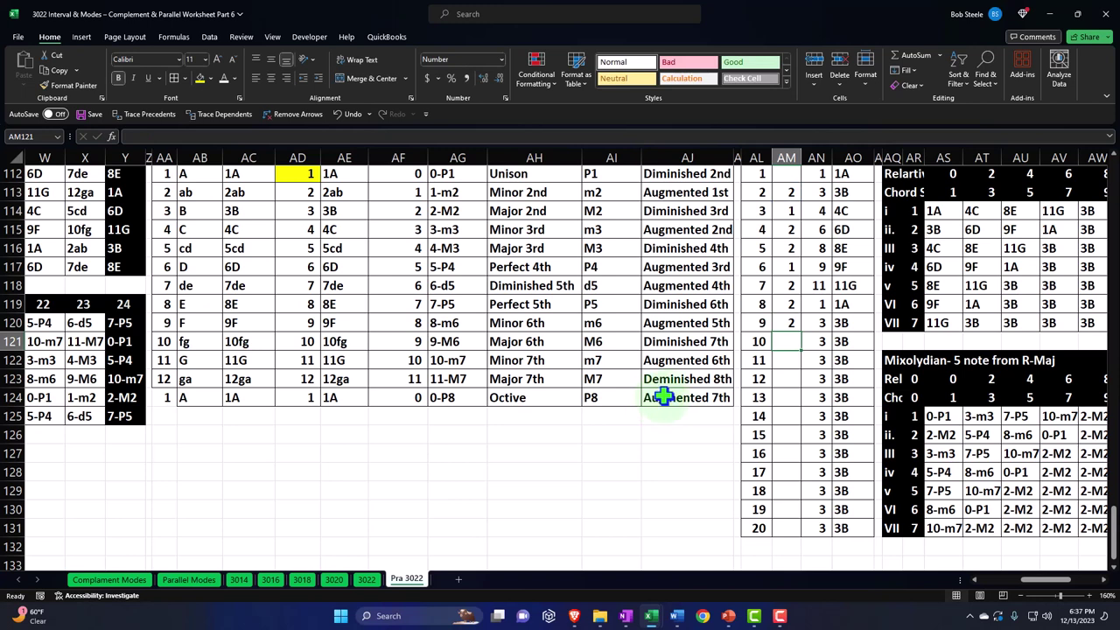
{"action": "left_click", "coordinate": [795, 324]}
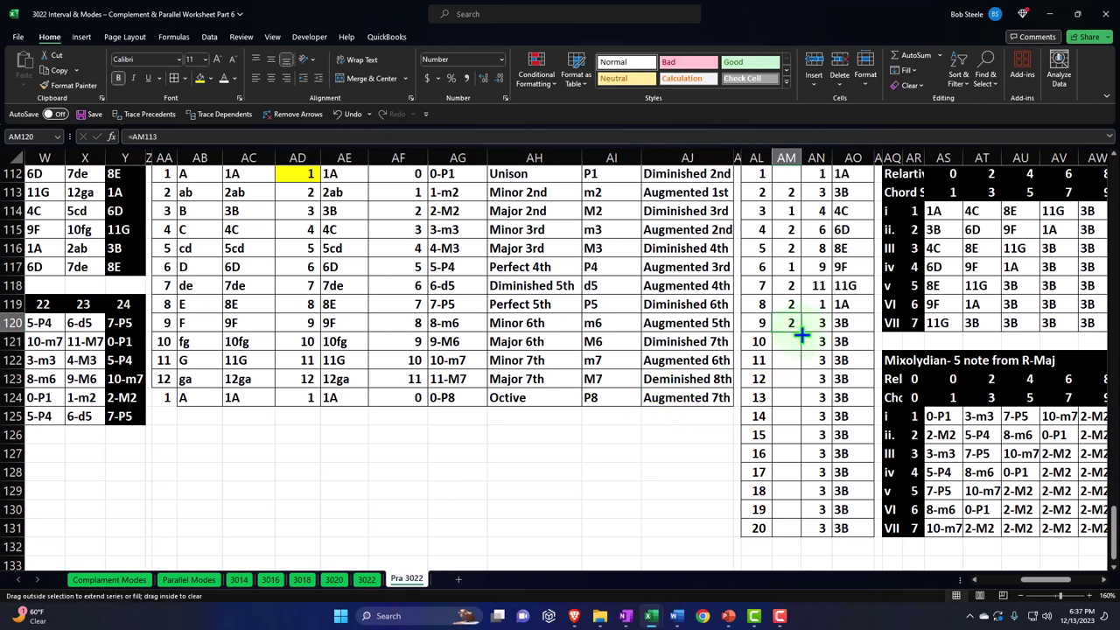
{"action": "double_click", "coordinate": [802, 332]}
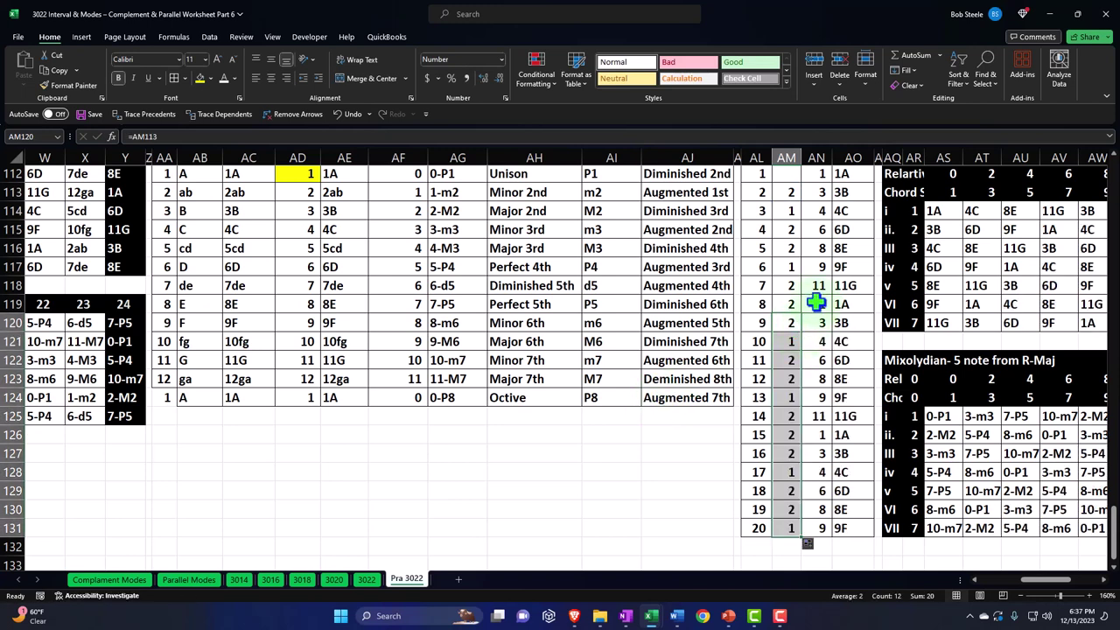
Step: Check the linked formulas in column AM of the row 111 block's scale table from AM115 downward
{"action": "left_click", "coordinate": [790, 228]}
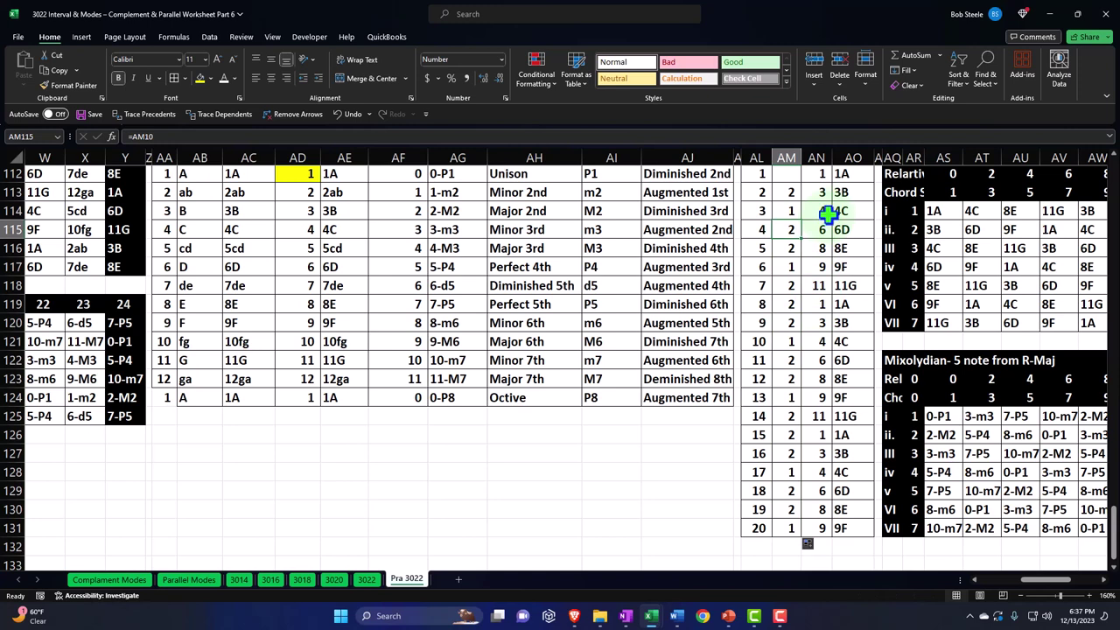
{"action": "key", "text": "Down"}
{"action": "key", "text": "Down"}
{"action": "key", "text": "Down"}
{"action": "key", "text": "Down"}
{"action": "key", "text": "Down"}
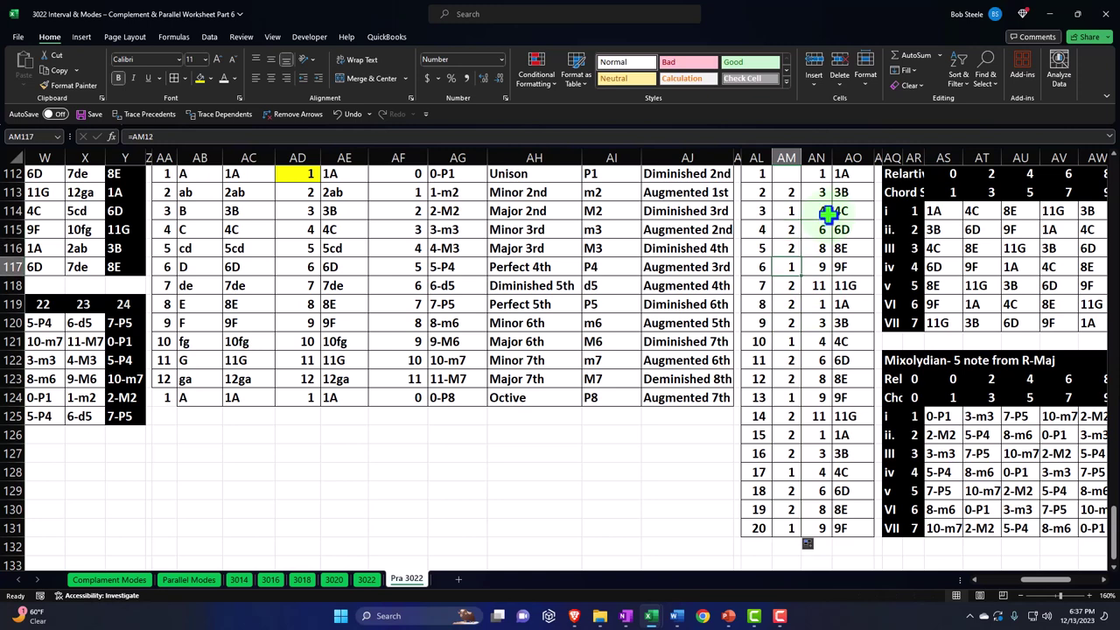
{"action": "key", "text": "Down"}
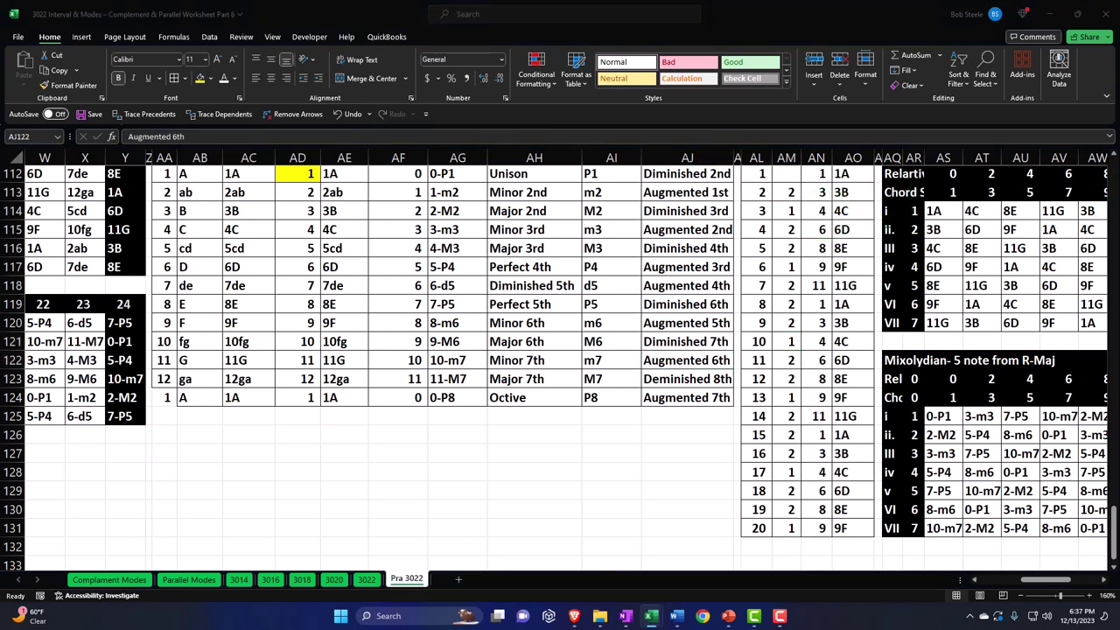
Step: Paste the title "Minor or Aeolion-6th note from R-Maj" over the Mixolydian title in AQ111
{"action": "left_click", "coordinate": [1000, 225]}
{"action": "scroll", "coordinate": [931, 247], "scroll_direction": "up", "scroll_amount": 2}
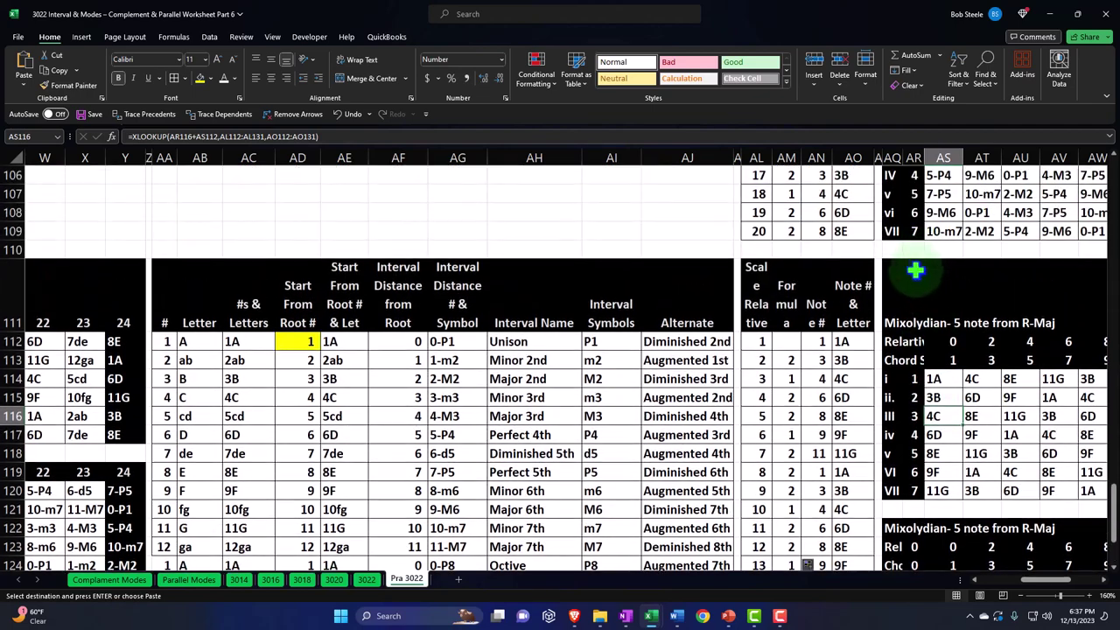
{"action": "left_click", "coordinate": [898, 323]}
{"action": "key", "text": "ctrl+v"}
Step: Examine the Minor/Aeolian block's chord table, its Roman numeral formulas and the note diagram beside it
{"action": "key", "text": "Right"}
{"action": "key", "text": "Right"}
{"action": "key", "text": "Right"}
{"action": "key", "text": "Right"}
{"action": "key", "text": "Right"}
{"action": "key", "text": "Right"}
{"action": "key", "text": "Right"}
{"action": "key", "text": "Right"}
{"action": "key", "text": "Right"}
{"action": "key", "text": "Right"}
{"action": "key", "text": "Right"}
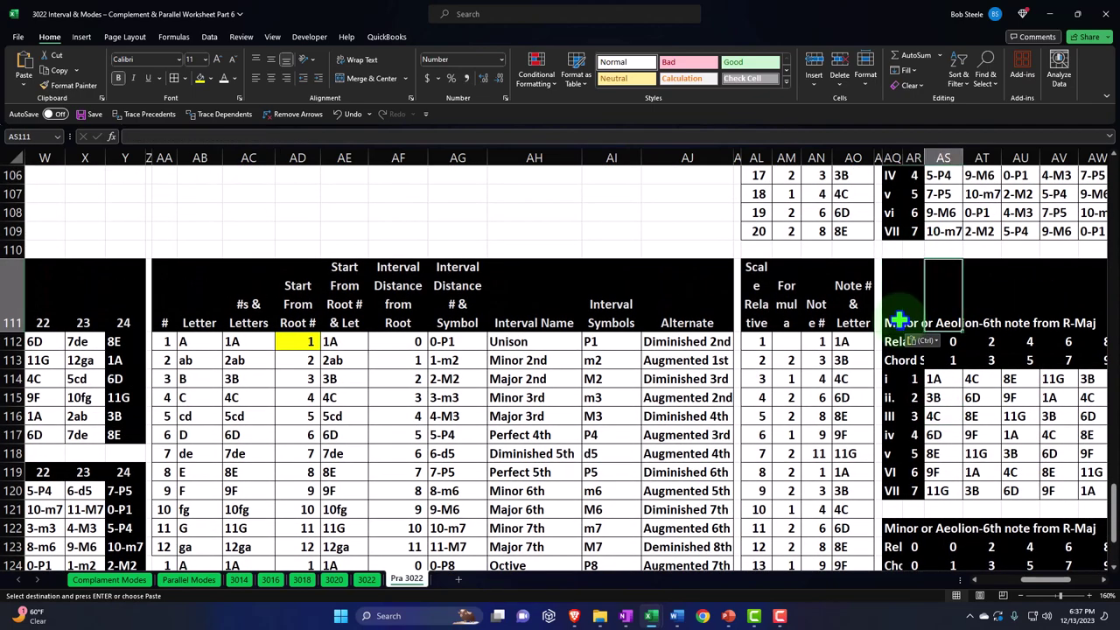
{"action": "key", "text": "Right"}
{"action": "key", "text": "Right"}
{"action": "key", "text": "Right"}
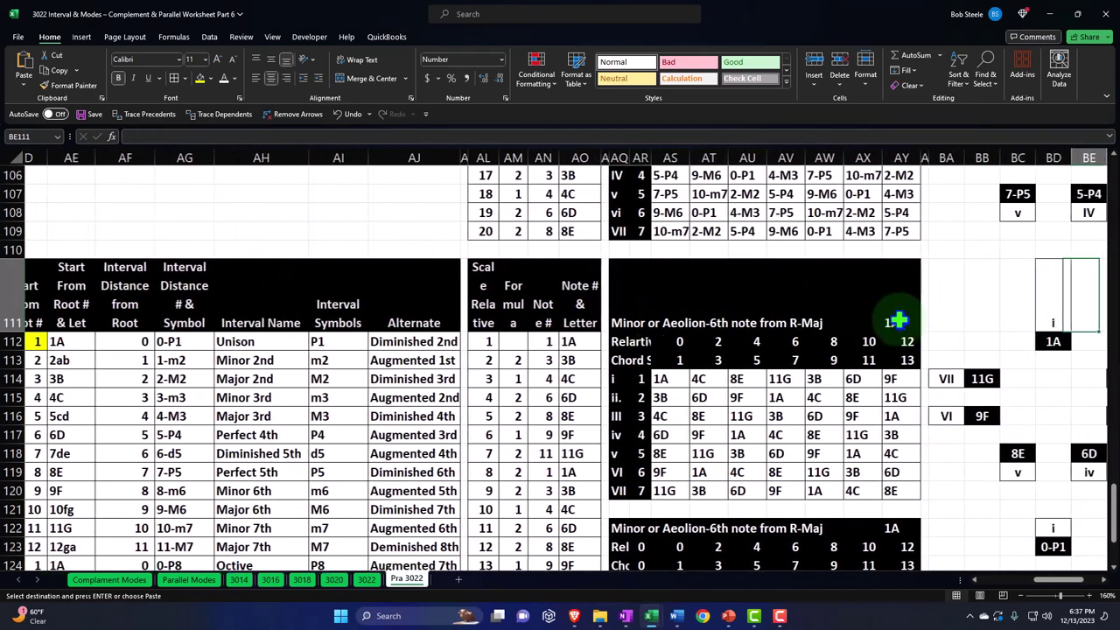
{"action": "scroll", "coordinate": [875, 337], "scroll_direction": "down", "scroll_amount": 1}
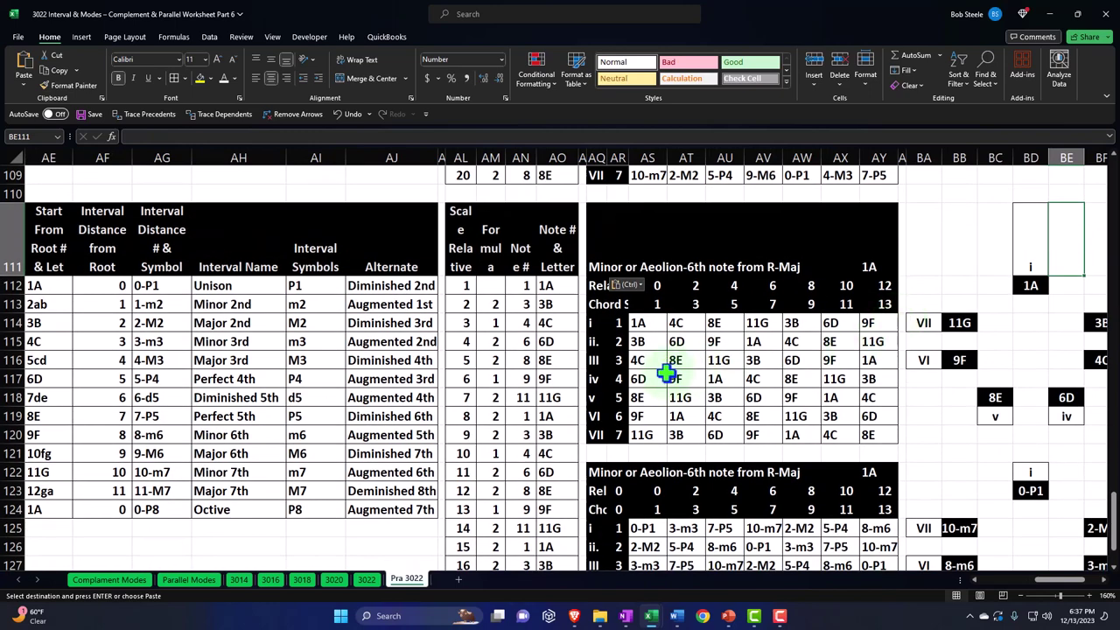
{"action": "left_click", "coordinate": [645, 343]}
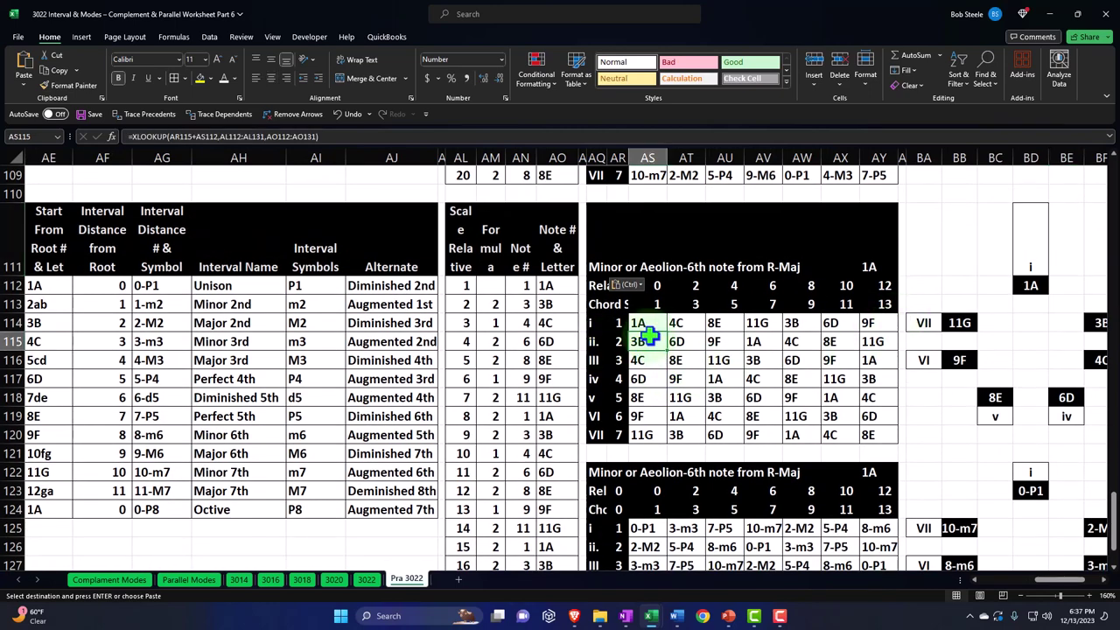
{"action": "left_click", "coordinate": [593, 342]}
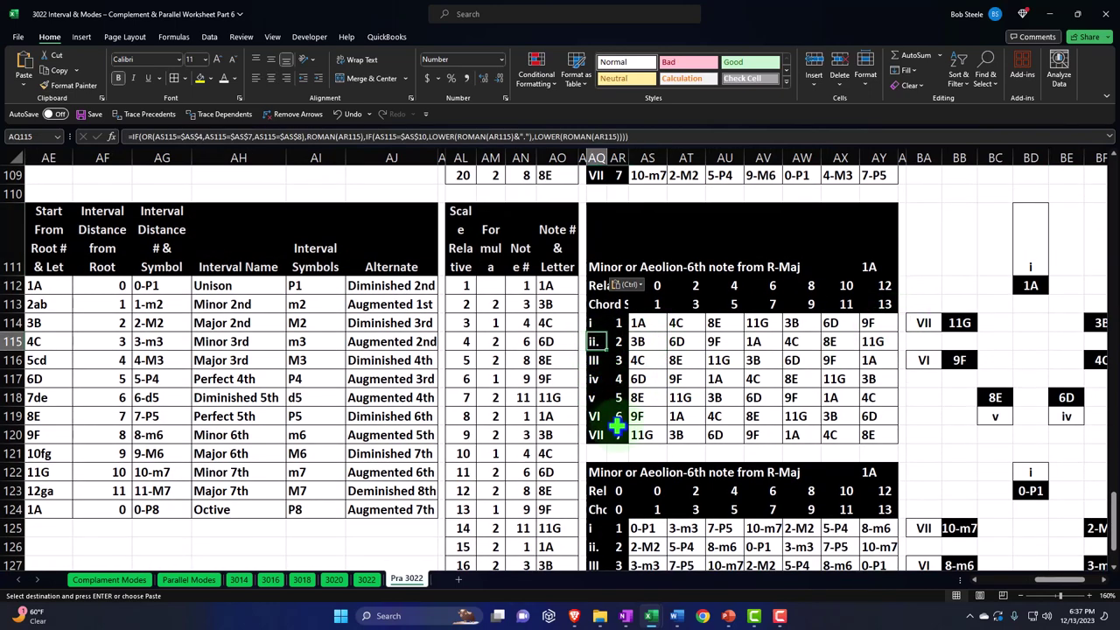
{"action": "left_click", "coordinate": [640, 322]}
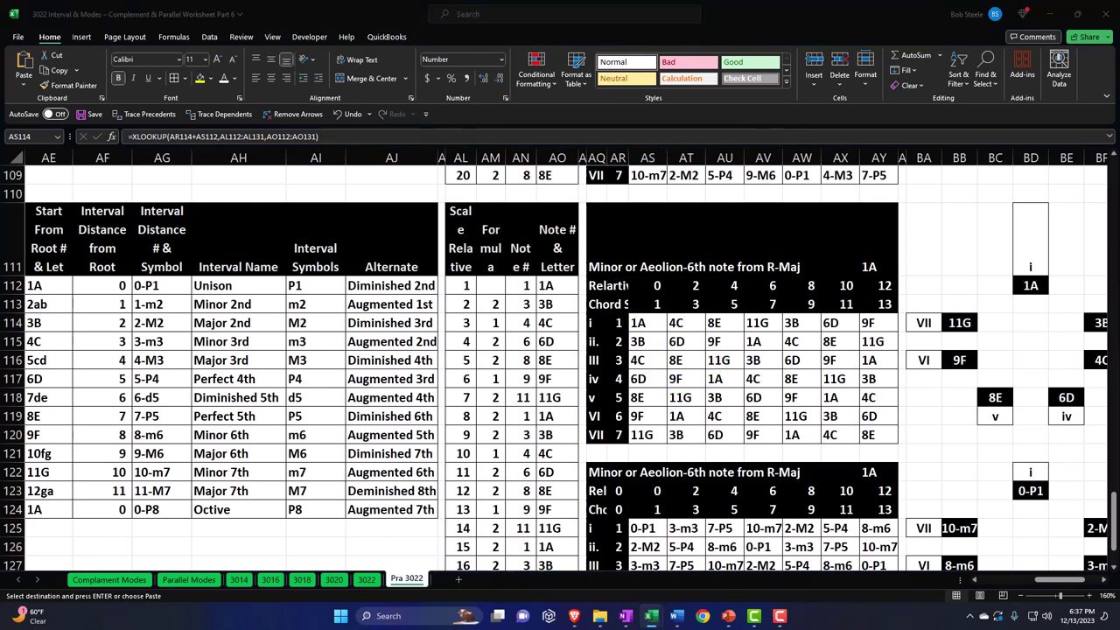
Step: Copy the whole Minor/Aeolian block in rows 111 to 131 and paste it as a new block starting at A133
{"action": "left_click", "coordinate": [617, 471]}
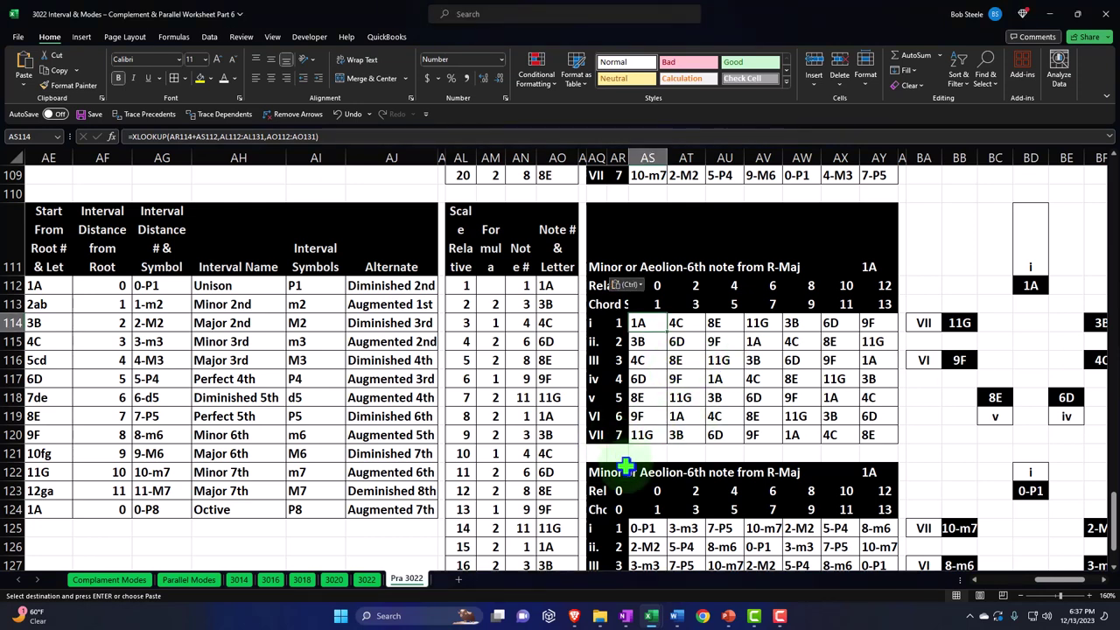
{"action": "key", "text": "Home"}
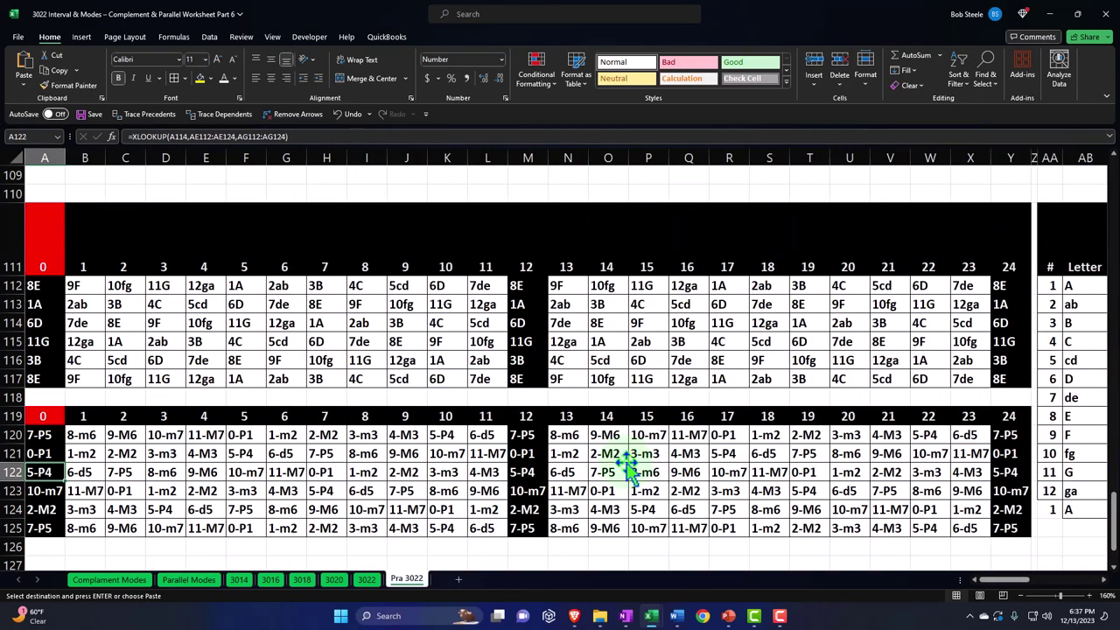
{"action": "scroll", "coordinate": [278, 412], "scroll_direction": "down", "scroll_amount": 3, "text": "ctrl"}
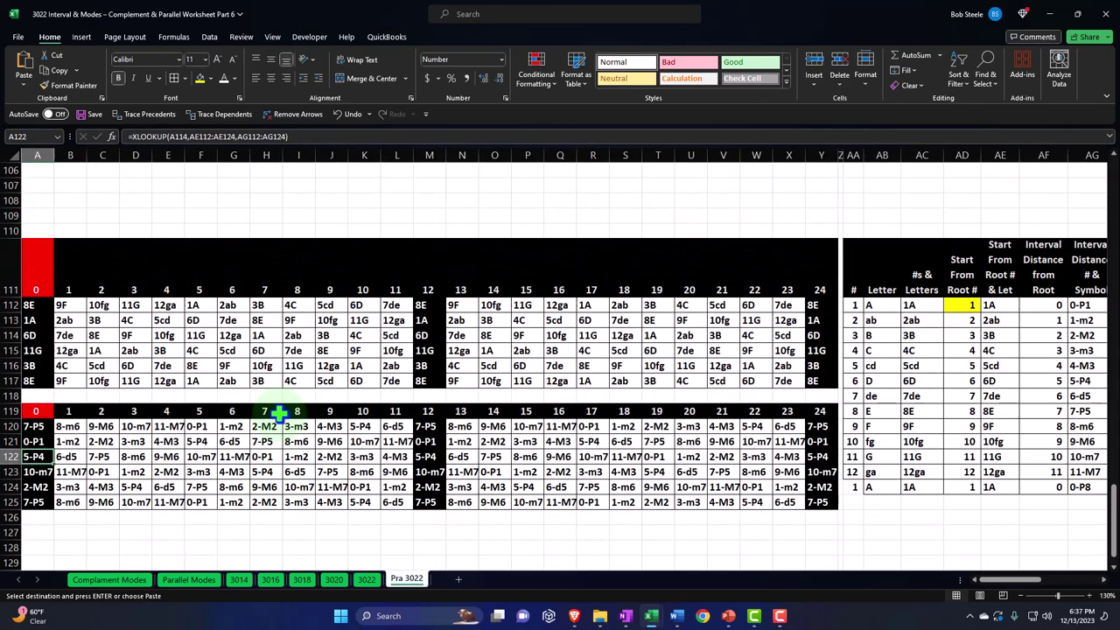
{"action": "scroll", "coordinate": [278, 413], "scroll_direction": "down", "scroll_amount": 1, "text": "ctrl"}
{"action": "scroll", "coordinate": [279, 413], "scroll_direction": "down", "scroll_amount": 1, "text": "ctrl"}
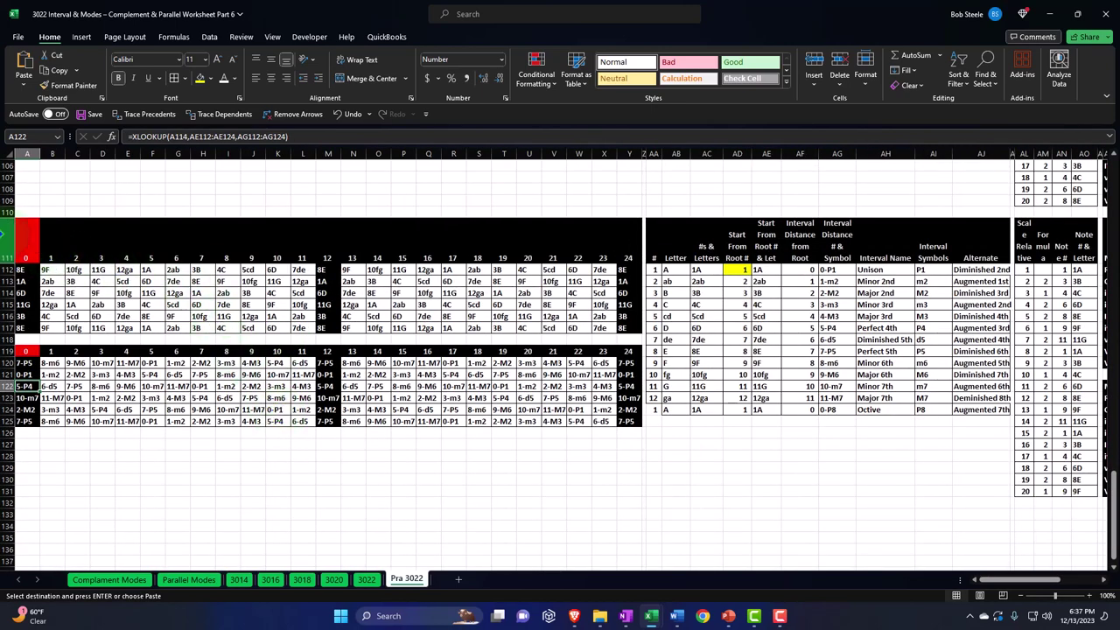
{"action": "left_click_drag", "start_coordinate": [11, 254], "coordinate": [68, 490]}
{"action": "key", "text": "ctrl+c"}
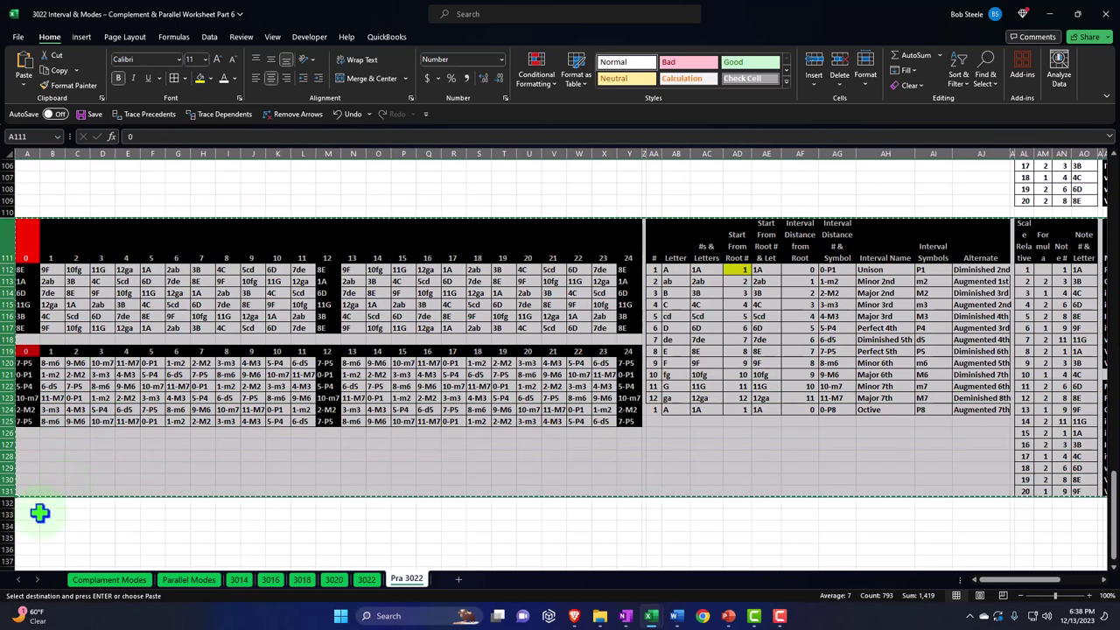
{"action": "left_click", "coordinate": [32, 516]}
{"action": "key", "text": "ctrl+v"}
{"action": "scroll", "coordinate": [119, 419], "scroll_direction": "down", "scroll_amount": 4}
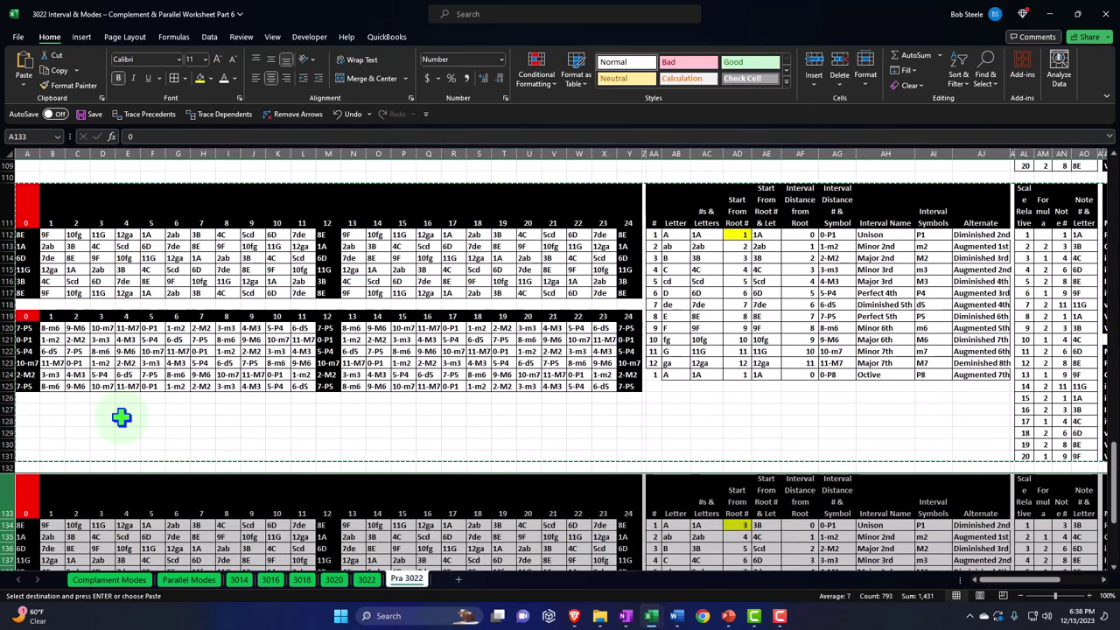
{"action": "scroll", "coordinate": [122, 418], "scroll_direction": "down", "scroll_amount": 2}
Step: Replace the formula in AD134, the row 133 block's starting root number, with a reference to the Major/Ionian block's seventh (vii) note
{"action": "left_click", "coordinate": [175, 362]}
{"action": "scroll", "coordinate": [175, 362], "scroll_direction": "up", "scroll_amount": 3}
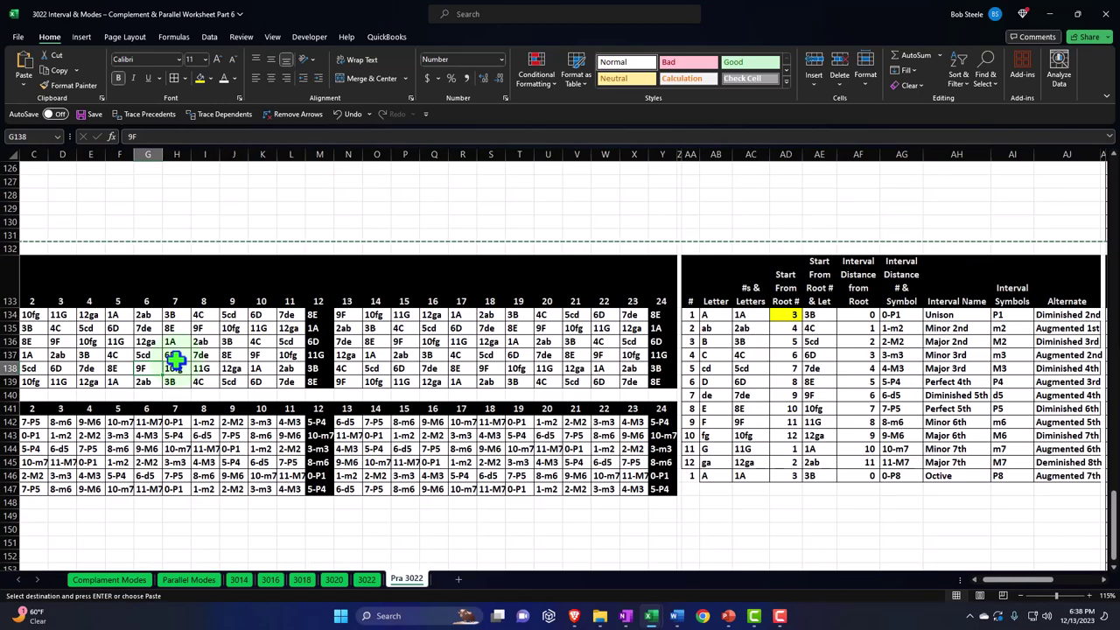
{"action": "scroll", "coordinate": [175, 360], "scroll_direction": "up", "scroll_amount": 2}
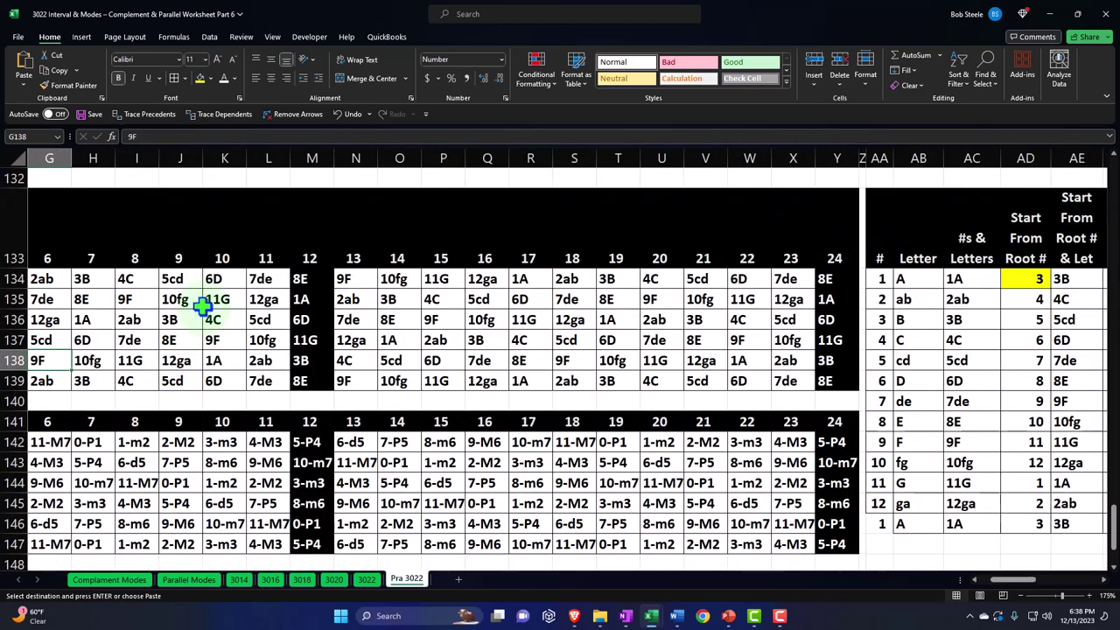
{"action": "key", "text": "Up"}
{"action": "key", "text": "Up"}
{"action": "key", "text": "Up"}
{"action": "key", "text": "Right"}
{"action": "key", "text": "Right"}
{"action": "key", "text": "Right"}
{"action": "key", "text": "Right"}
{"action": "key", "text": "Right"}
{"action": "key", "text": "Right"}
{"action": "key", "text": "Right"}
{"action": "key", "text": "Right"}
{"action": "key", "text": "Right"}
{"action": "key", "text": "Right"}
{"action": "key", "text": "Right"}
{"action": "key", "text": "Right"}
{"action": "key", "text": "Right"}
{"action": "key", "text": "Right"}
{"action": "key", "text": "Right"}
{"action": "key", "text": "Right"}
{"action": "key", "text": "Right"}
{"action": "key", "text": "Right"}
{"action": "key", "text": "Right"}
{"action": "key", "text": "Right"}
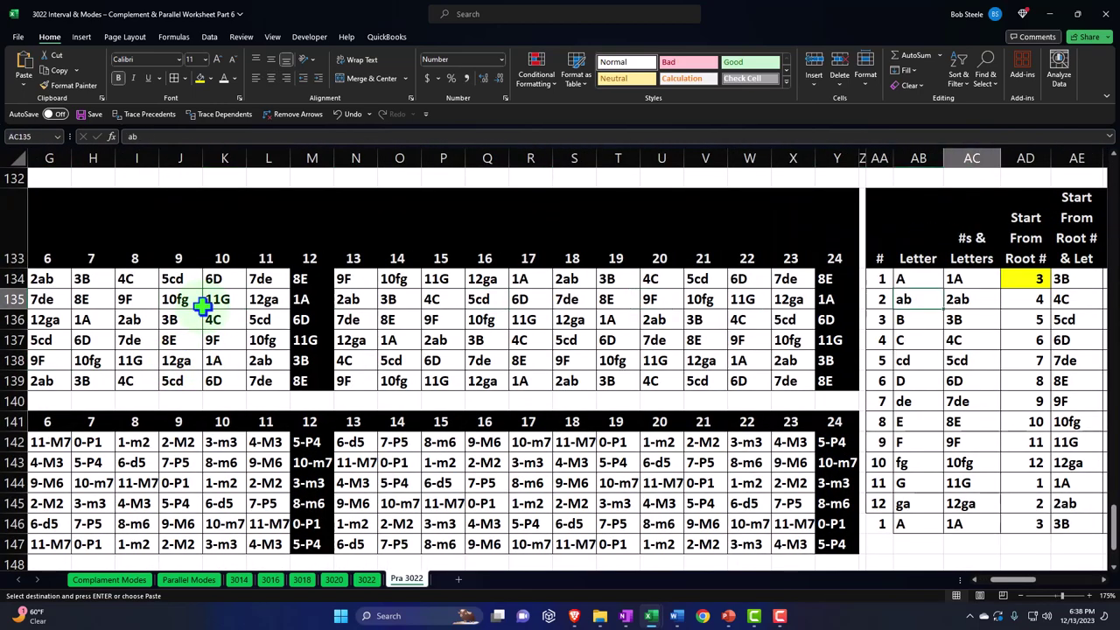
{"action": "key", "text": "Right"}
{"action": "key", "text": "Right"}
{"action": "key", "text": "Right"}
{"action": "key", "text": "Right"}
{"action": "key", "text": "Right"}
{"action": "key", "text": "Right"}
{"action": "key", "text": "Right"}
{"action": "key", "text": "Right"}
{"action": "key", "text": "Right"}
{"action": "key", "text": "Right"}
{"action": "key", "text": "Left"}
{"action": "key", "text": "Left"}
{"action": "key", "text": "Left"}
{"action": "key", "text": "Left"}
{"action": "key", "text": "Left"}
{"action": "key", "text": "Left"}
{"action": "key", "text": "Left"}
{"action": "key", "text": "Left"}
{"action": "key", "text": "Left"}
{"action": "key", "text": "Left"}
{"action": "key", "text": "Up"}
{"action": "key", "text": "Right"}
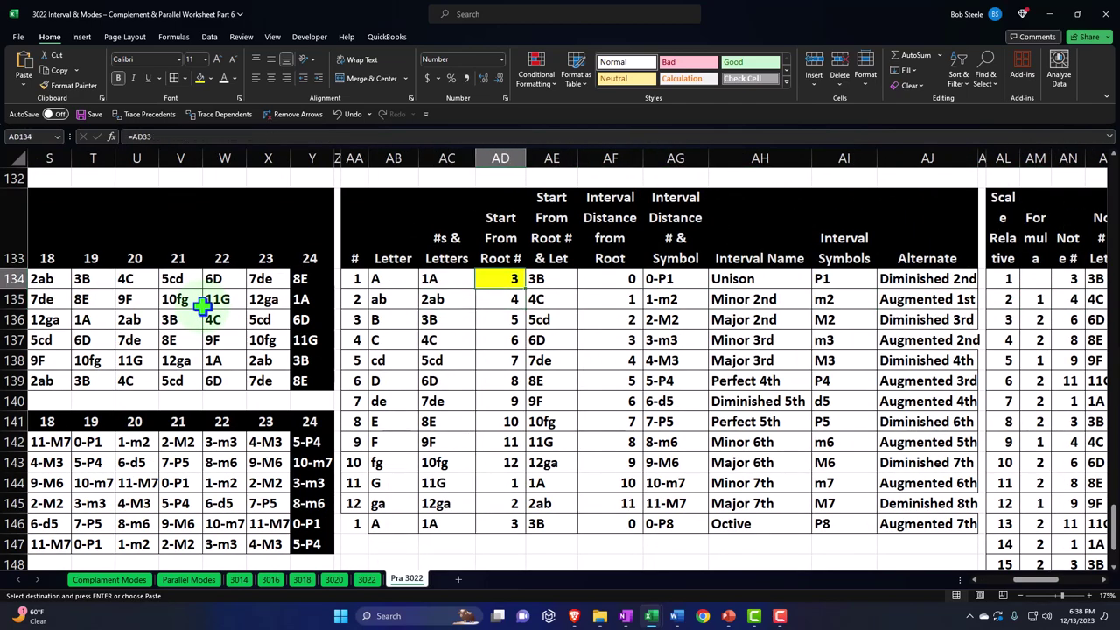
{"action": "type", "text": "="}
{"action": "key", "text": "Up"}
{"action": "key", "text": "Up"}
{"action": "key", "text": "Up"}
{"action": "key", "text": "Up"}
{"action": "key", "text": "Up"}
{"action": "key", "text": "Up"}
{"action": "key", "text": "Up"}
{"action": "key", "text": "Up"}
{"action": "key", "text": "Up"}
{"action": "key", "text": "Up"}
{"action": "key", "text": "Up"}
{"action": "key", "text": "Up"}
{"action": "key", "text": "Up"}
{"action": "key", "text": "Up"}
{"action": "key", "text": "Up"}
{"action": "key", "text": "Up"}
{"action": "key", "text": "Up"}
{"action": "key", "text": "Up"}
{"action": "key", "text": "Up"}
{"action": "key", "text": "Up"}
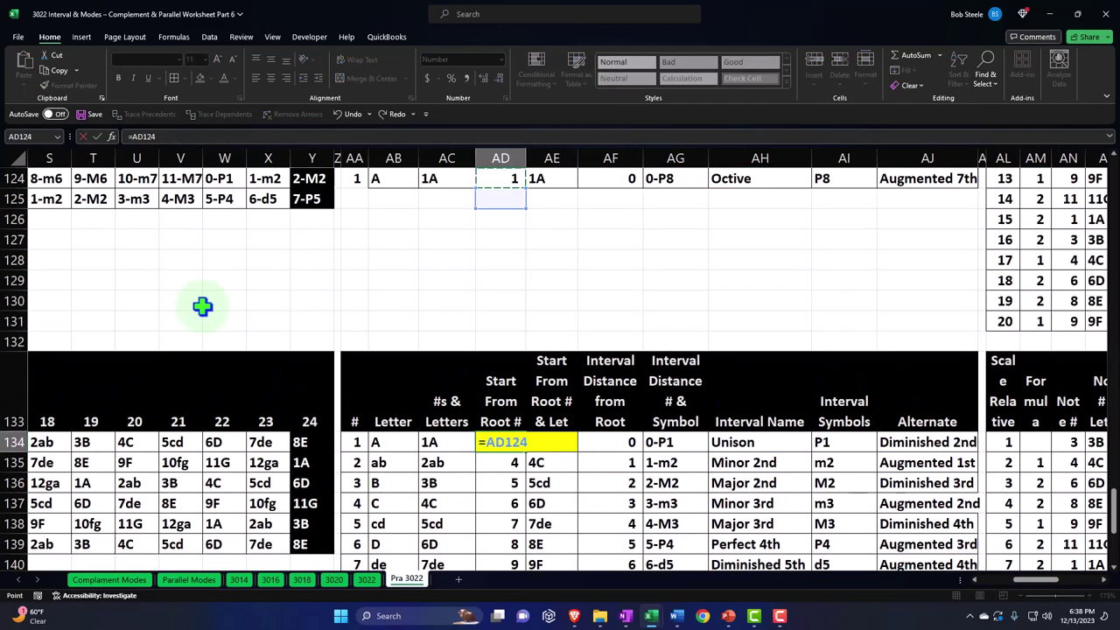
{"action": "key", "text": "Up"}
{"action": "key", "text": "Up"}
{"action": "key", "text": "Up"}
{"action": "key", "text": "Up"}
{"action": "key", "text": "Up"}
{"action": "key", "text": "Up"}
{"action": "key", "text": "Up"}
{"action": "key", "text": "Up"}
{"action": "key", "text": "Up"}
{"action": "key", "text": "Up"}
{"action": "key", "text": "Up"}
{"action": "key", "text": "Up"}
{"action": "key", "text": "Up"}
{"action": "key", "text": "Up"}
{"action": "key", "text": "Up"}
{"action": "key", "text": "Up"}
{"action": "key", "text": "Up"}
{"action": "key", "text": "Up"}
{"action": "key", "text": "Up"}
{"action": "key", "text": "Up"}
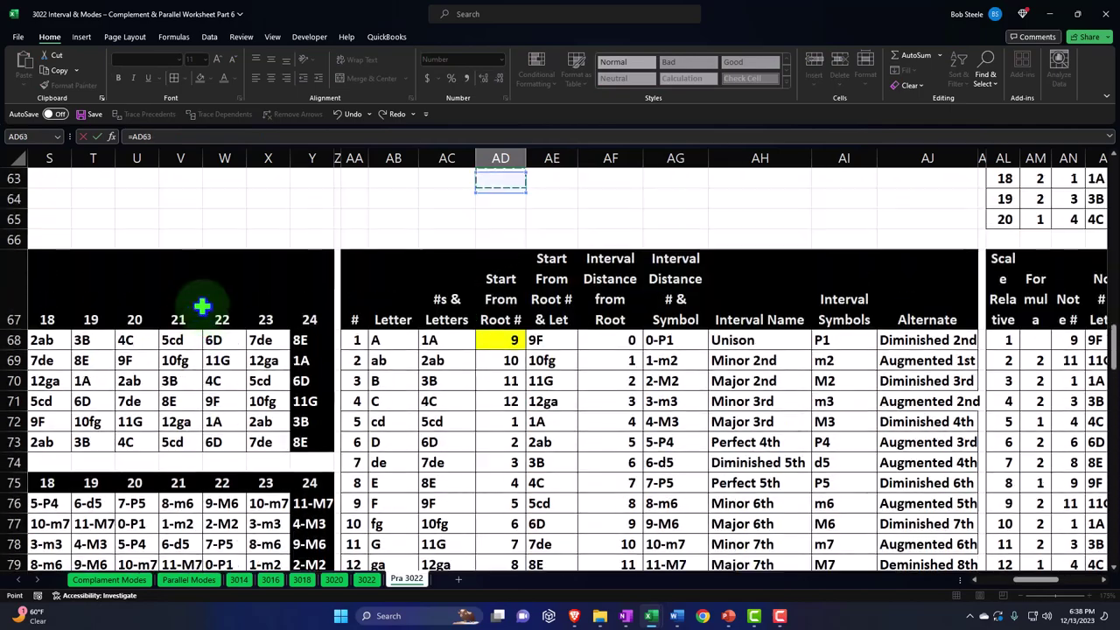
{"action": "key", "text": "Up"}
{"action": "key", "text": "Up"}
{"action": "key", "text": "Up"}
{"action": "key", "text": "Up"}
{"action": "key", "text": "Up"}
{"action": "key", "text": "Up"}
{"action": "key", "text": "Up"}
{"action": "key", "text": "Up"}
{"action": "key", "text": "Up"}
{"action": "key", "text": "Up"}
{"action": "key", "text": "Up"}
{"action": "key", "text": "Up"}
{"action": "key", "text": "Up"}
{"action": "key", "text": "Up"}
{"action": "key", "text": "Up"}
{"action": "key", "text": "Up"}
{"action": "key", "text": "Up"}
{"action": "key", "text": "Up"}
{"action": "key", "text": "Up"}
{"action": "key", "text": "Up"}
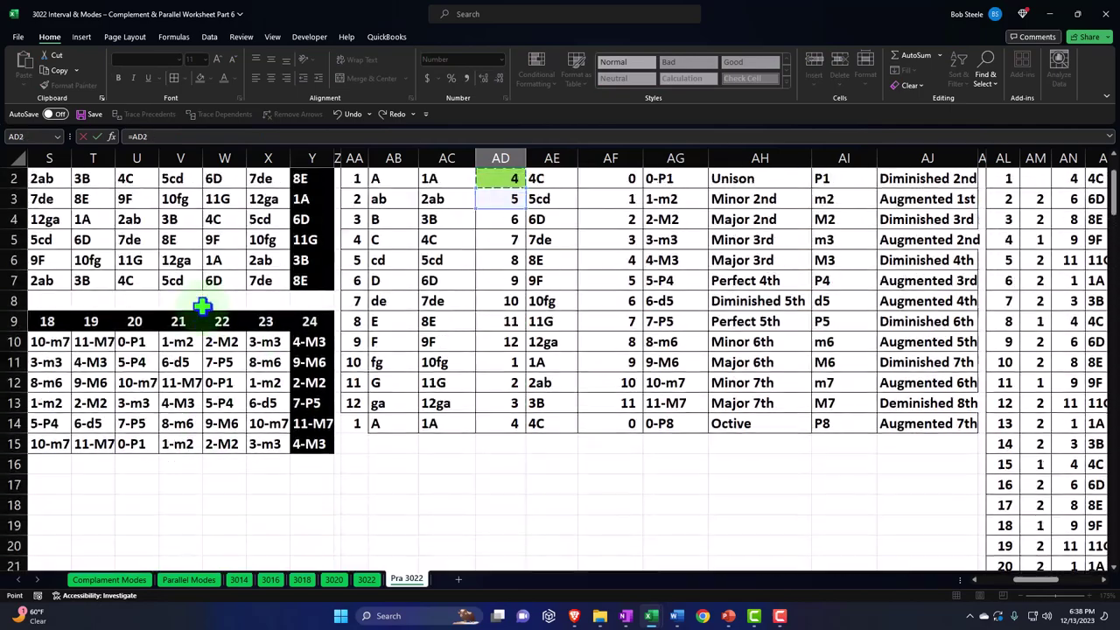
{"action": "key", "text": "Right"}
{"action": "key", "text": "Right"}
{"action": "key", "text": "Right"}
{"action": "key", "text": "Right"}
{"action": "key", "text": "Right"}
{"action": "key", "text": "Right"}
{"action": "key", "text": "Right"}
{"action": "key", "text": "Right"}
{"action": "key", "text": "Right"}
{"action": "key", "text": "Right"}
{"action": "key", "text": "Right"}
{"action": "key", "text": "Right"}
{"action": "key", "text": "Right"}
{"action": "key", "text": "Right"}
{"action": "key", "text": "Right"}
{"action": "key", "text": "Right"}
{"action": "key", "text": "Right"}
{"action": "key", "text": "Right"}
{"action": "key", "text": "Right"}
{"action": "key", "text": "Right"}
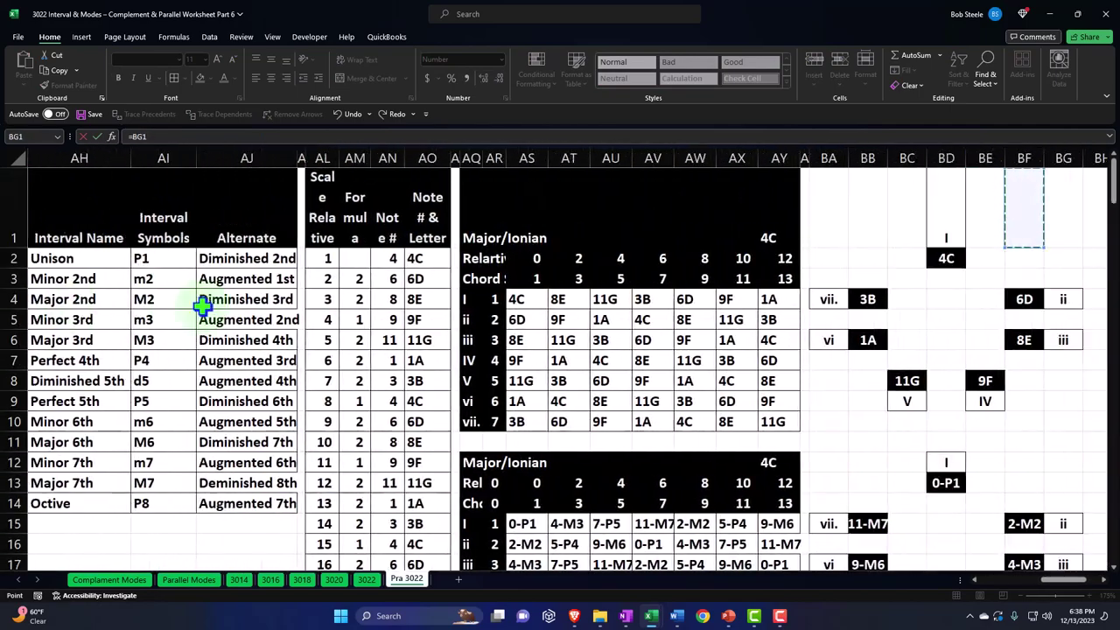
{"action": "key", "text": "Down"}
{"action": "key", "text": "Down"}
{"action": "key", "text": "Down"}
{"action": "key", "text": "Down"}
{"action": "key", "text": "Down"}
{"action": "key", "text": "Down"}
{"action": "key", "text": "Down"}
{"action": "key", "text": "Left"}
{"action": "key", "text": "Left"}
{"action": "key", "text": "Left"}
{"action": "key", "text": "Left"}
{"action": "key", "text": "Left"}
{"action": "key", "text": "Left"}
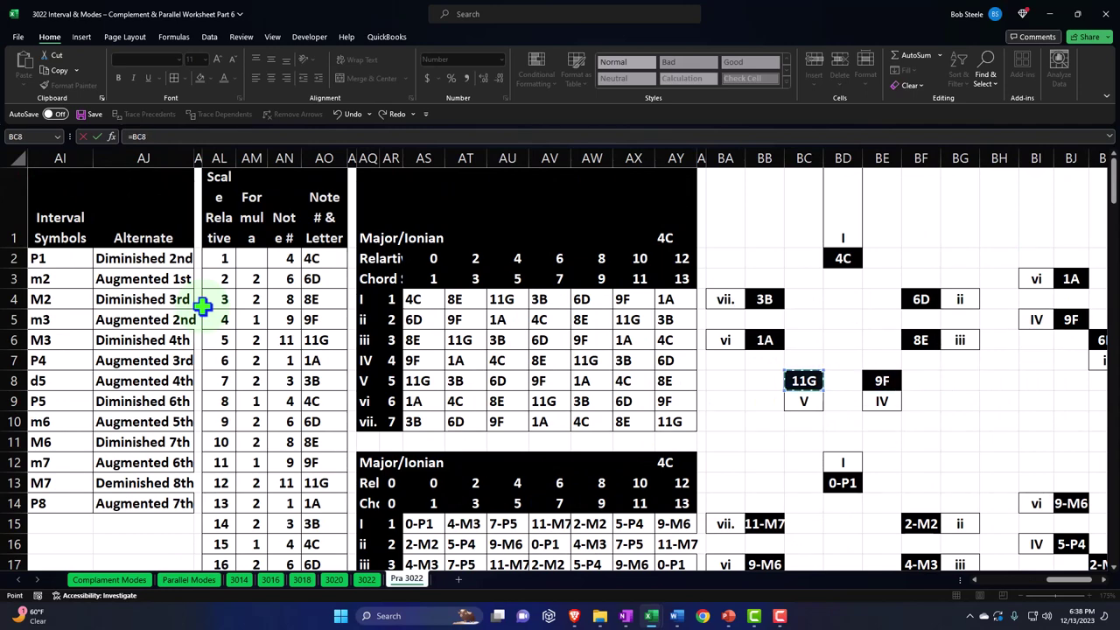
{"action": "key", "text": "Up"}
{"action": "key", "text": "Up"}
{"action": "key", "text": "Up"}
{"action": "key", "text": "Up"}
{"action": "key", "text": "Left"}
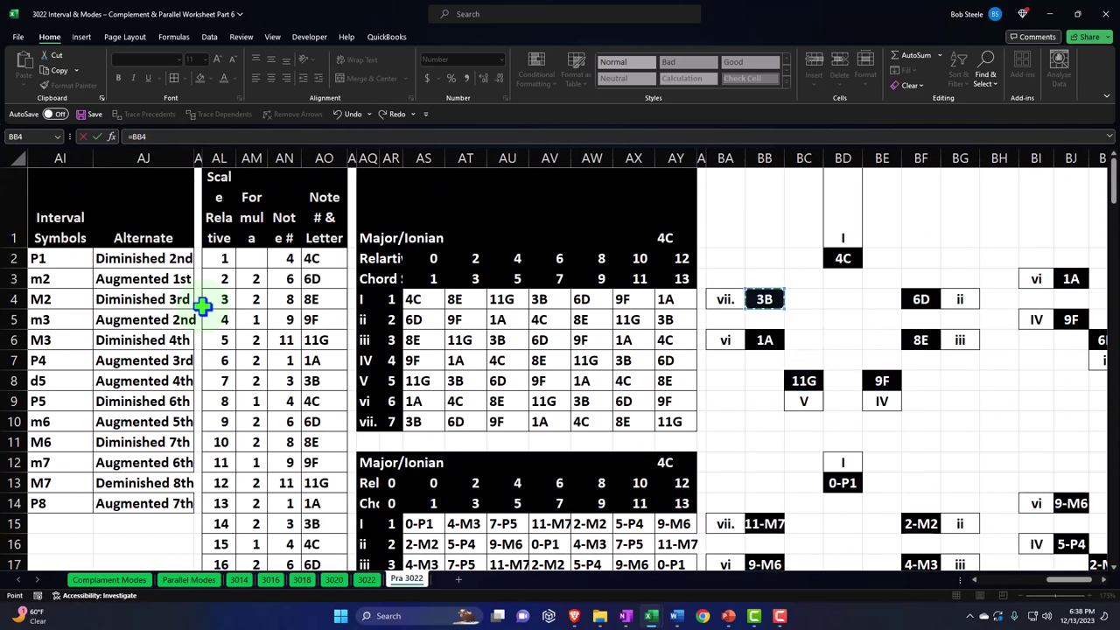
Step: Point the AD134 reference to the Major 7th row of the Start From Root # column in the Major/Ionian block
{"action": "key", "text": "Left"}
{"action": "key", "text": "Left"}
{"action": "key", "text": "Left"}
{"action": "key", "text": "Left"}
{"action": "key", "text": "Left"}
{"action": "key", "text": "Left"}
{"action": "key", "text": "Left"}
{"action": "key", "text": "Left"}
{"action": "key", "text": "Left"}
{"action": "key", "text": "Left"}
{"action": "key", "text": "Left"}
{"action": "key", "text": "Left"}
{"action": "key", "text": "Left"}
{"action": "key", "text": "Left"}
{"action": "key", "text": "Left"}
{"action": "key", "text": "Left"}
{"action": "key", "text": "Left"}
{"action": "key", "text": "Left"}
{"action": "key", "text": "Left"}
{"action": "key", "text": "Left"}
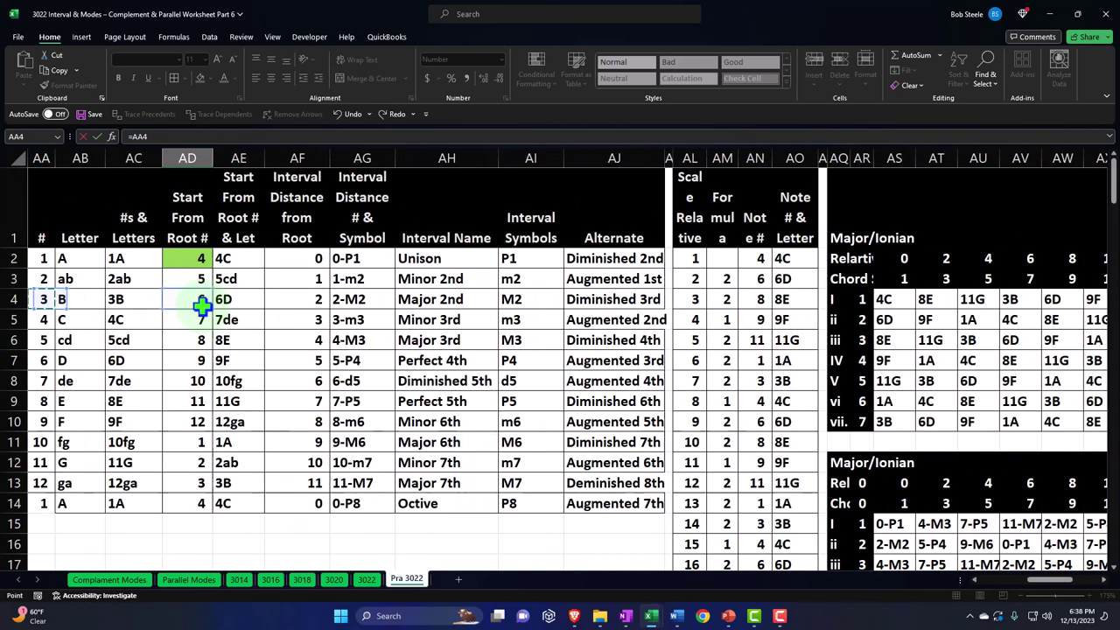
{"action": "key", "text": "Right"}
{"action": "key", "text": "Right"}
{"action": "key", "text": "Right"}
{"action": "key", "text": "Right"}
{"action": "key", "text": "Right"}
{"action": "key", "text": "Right"}
{"action": "key", "text": "Right"}
{"action": "key", "text": "Right"}
{"action": "key", "text": "Right"}
{"action": "key", "text": "Right"}
{"action": "key", "text": "Right"}
{"action": "key", "text": "Right"}
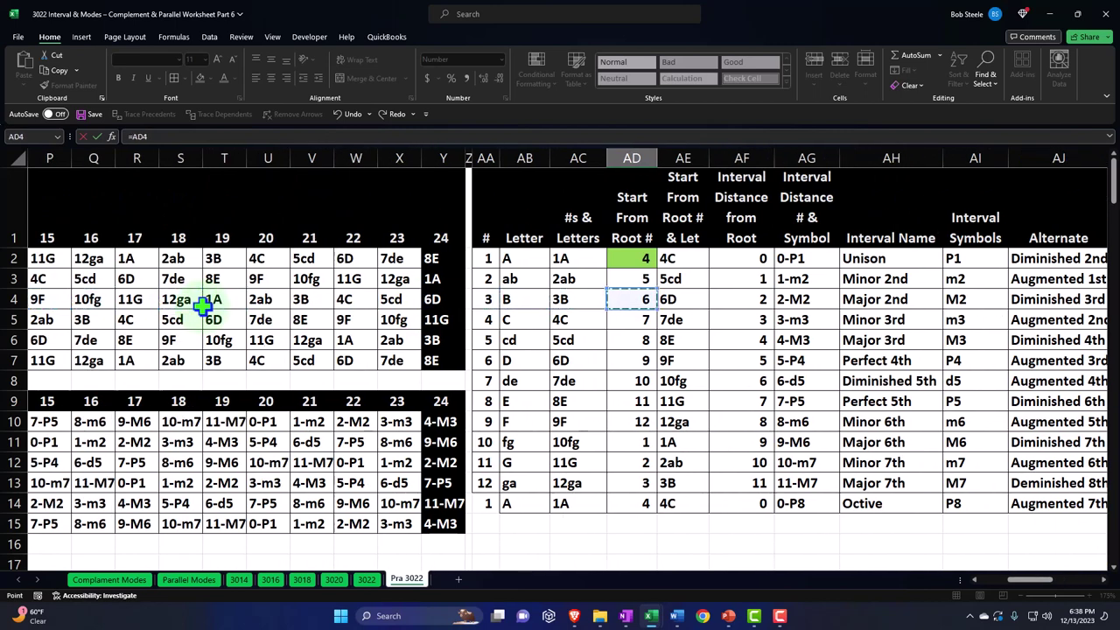
{"action": "key", "text": "Down"}
{"action": "key", "text": "Down"}
{"action": "key", "text": "Down"}
{"action": "key", "text": "Down"}
{"action": "key", "text": "Down"}
{"action": "key", "text": "Down"}
{"action": "key", "text": "Down"}
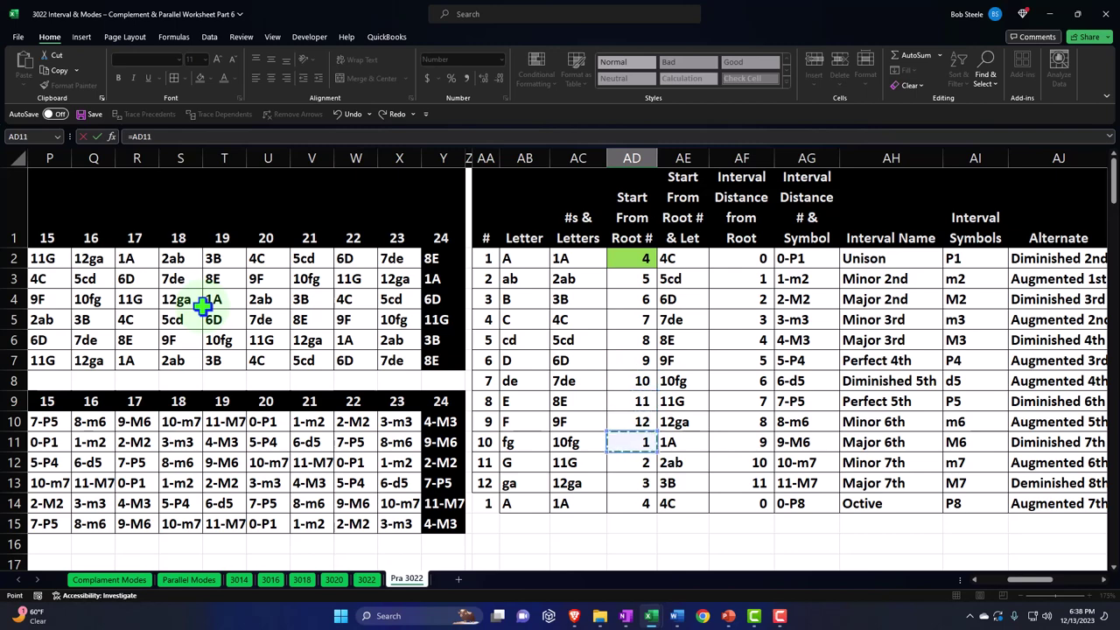
{"action": "key", "text": "Return"}
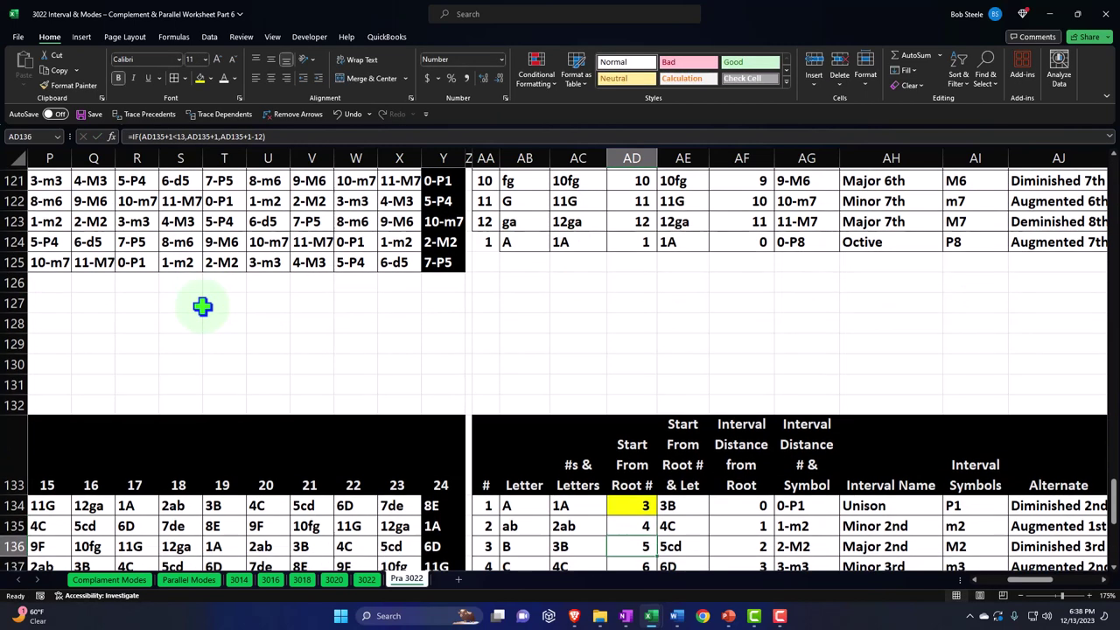
Step: Examine the row 133 block's interval table, from the starting root numbers to the interval names
{"action": "key", "text": "Right"}
{"action": "key", "text": "Down"}
{"action": "key", "text": "Down"}
{"action": "key", "text": "Down"}
{"action": "key", "text": "Down"}
{"action": "key", "text": "Down"}
{"action": "key", "text": "Down"}
{"action": "key", "text": "Down"}
{"action": "key", "text": "Down"}
{"action": "key", "text": "Down"}
{"action": "key", "text": "Down"}
{"action": "key", "text": "Right"}
{"action": "key", "text": "Right"}
{"action": "key", "text": "Right"}
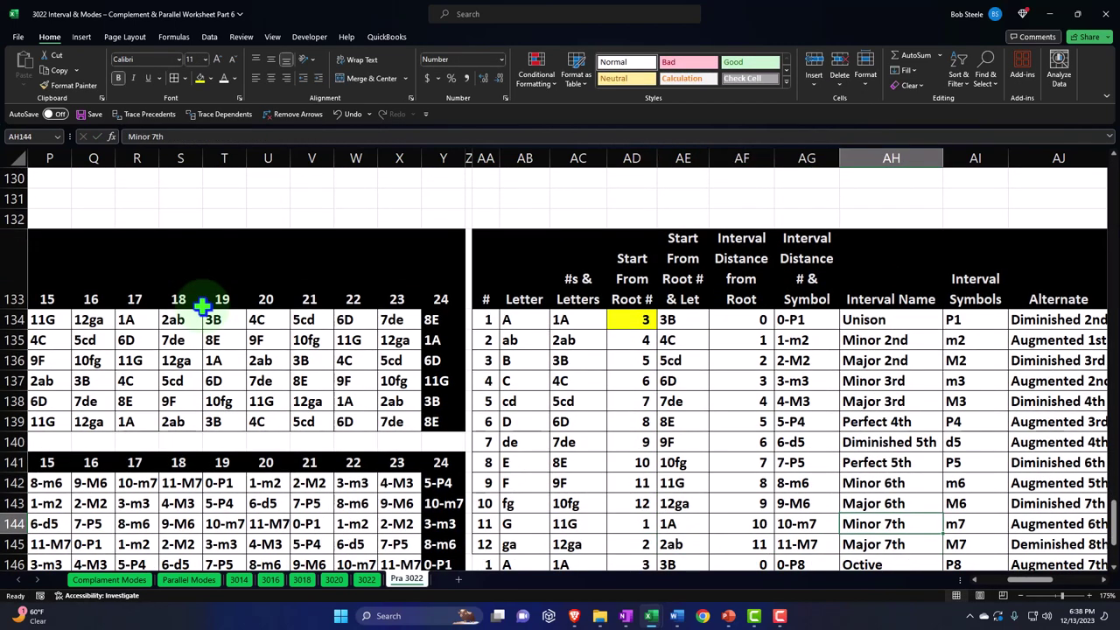
{"action": "key", "text": "Down"}
{"action": "key", "text": "Up"}
{"action": "key", "text": "Up"}
{"action": "key", "text": "Up"}
{"action": "key", "text": "Up"}
{"action": "key", "text": "Up"}
{"action": "key", "text": "Up"}
{"action": "key", "text": "Up"}
{"action": "key", "text": "Up"}
{"action": "key", "text": "Up"}
{"action": "key", "text": "Up"}
{"action": "key", "text": "Up"}
{"action": "key", "text": "Up"}
{"action": "key", "text": "Left"}
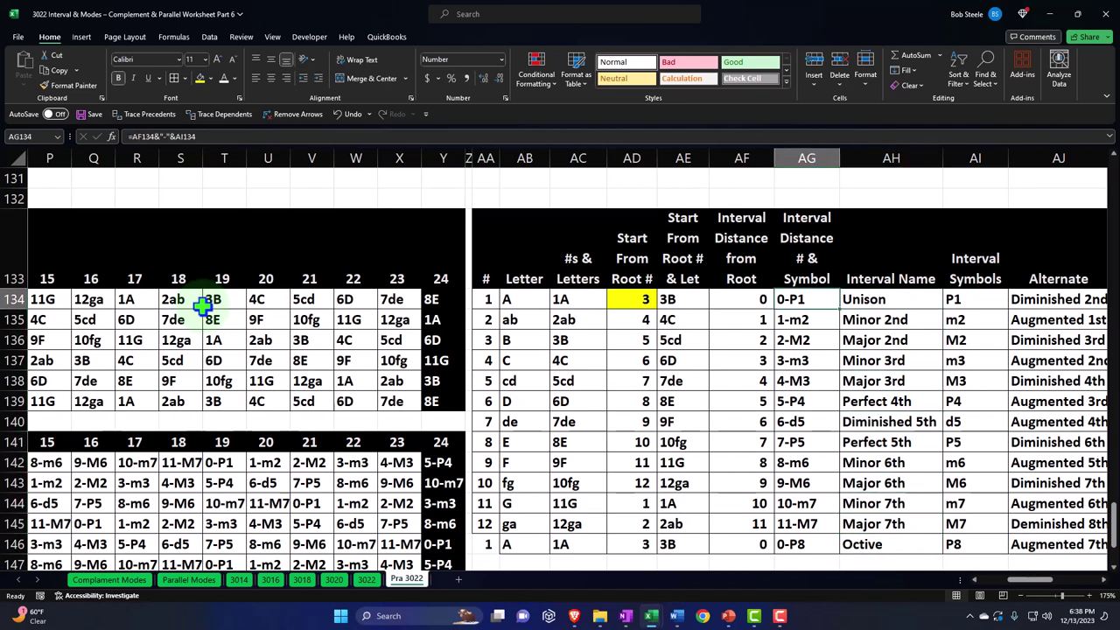
Step: Clear the scale Formula column entries from AM135 downward in the row 133 block
{"action": "key", "text": "Right"}
{"action": "key", "text": "Right"}
{"action": "key", "text": "Right"}
{"action": "key", "text": "Right"}
{"action": "key", "text": "Right"}
{"action": "key", "text": "Right"}
{"action": "key", "text": "Right"}
{"action": "key", "text": "Right"}
{"action": "key", "text": "Right"}
{"action": "key", "text": "Right"}
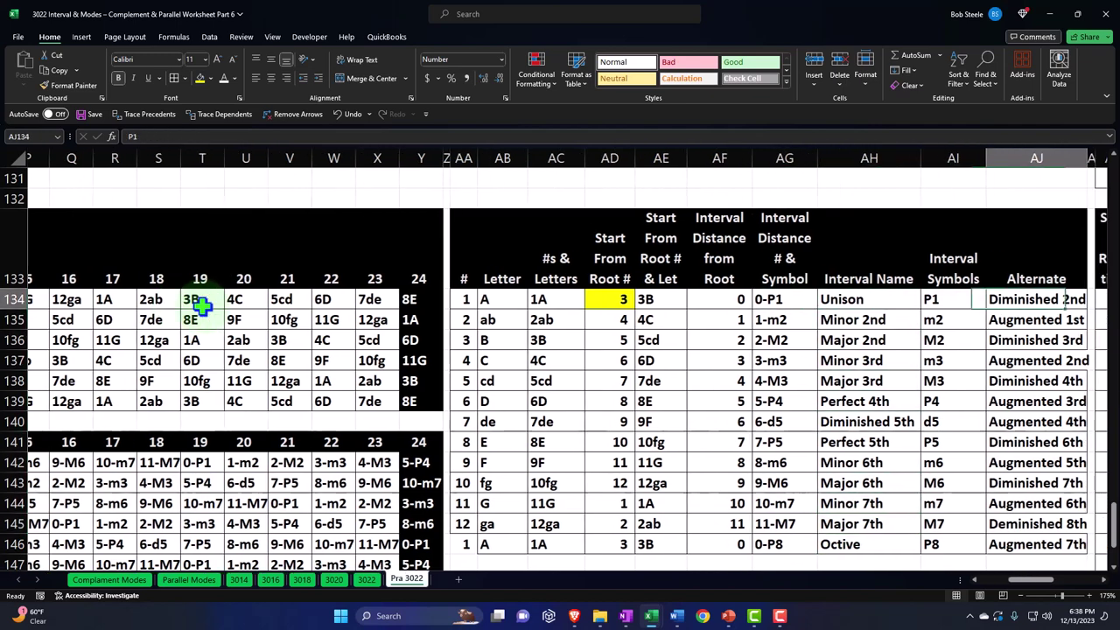
{"action": "key", "text": "Right"}
{"action": "key", "text": "Right"}
{"action": "key", "text": "Right"}
{"action": "key", "text": "Right"}
{"action": "key", "text": "Right"}
{"action": "key", "text": "Right"}
{"action": "key", "text": "Right"}
{"action": "key", "text": "Right"}
{"action": "key", "text": "Right"}
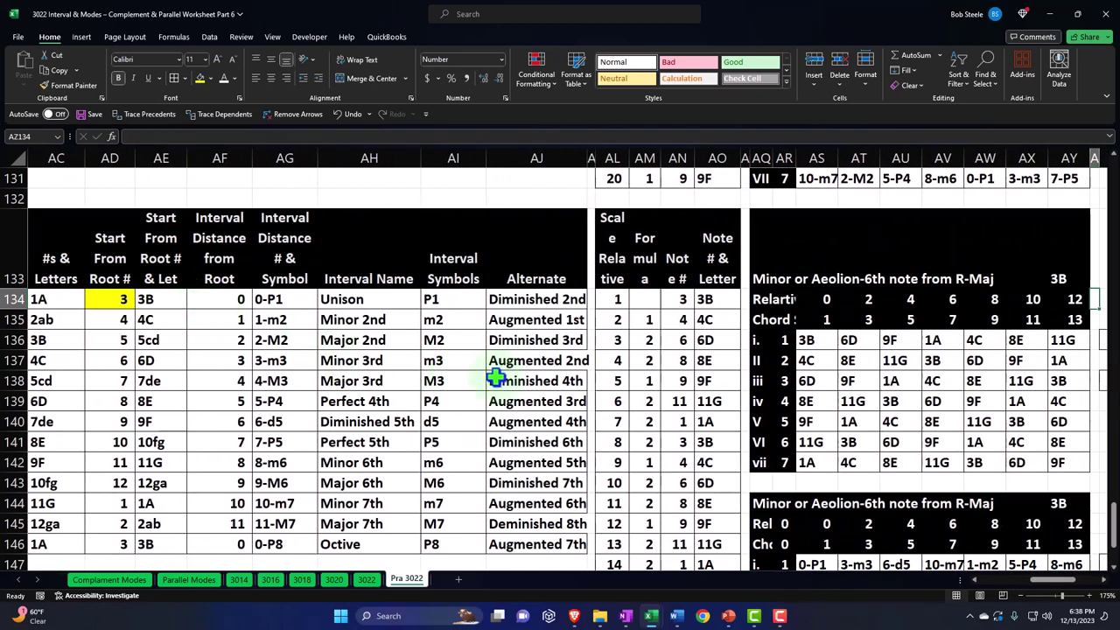
{"action": "left_click_drag", "start_coordinate": [644, 319], "coordinate": [638, 565]}
{"action": "scroll", "coordinate": [640, 531], "scroll_direction": "up", "scroll_amount": 4}
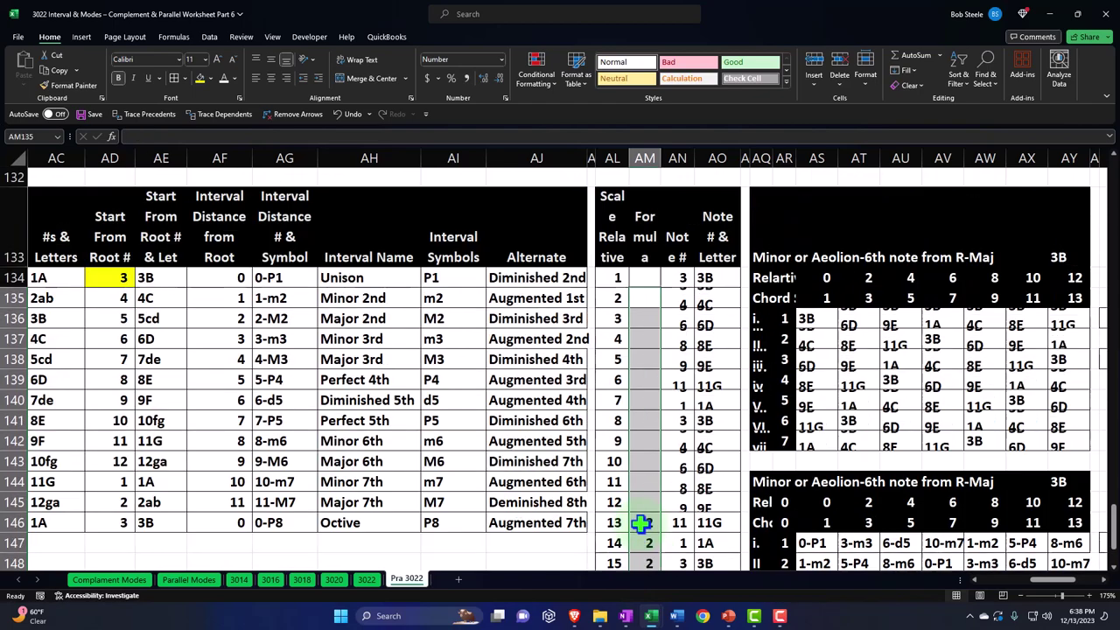
{"action": "key", "text": "Delete"}
Step: Link AM135, the second note's scale formula in the row 133 block, to AM9 in the Major/Ionian block
{"action": "left_click", "coordinate": [646, 423]}
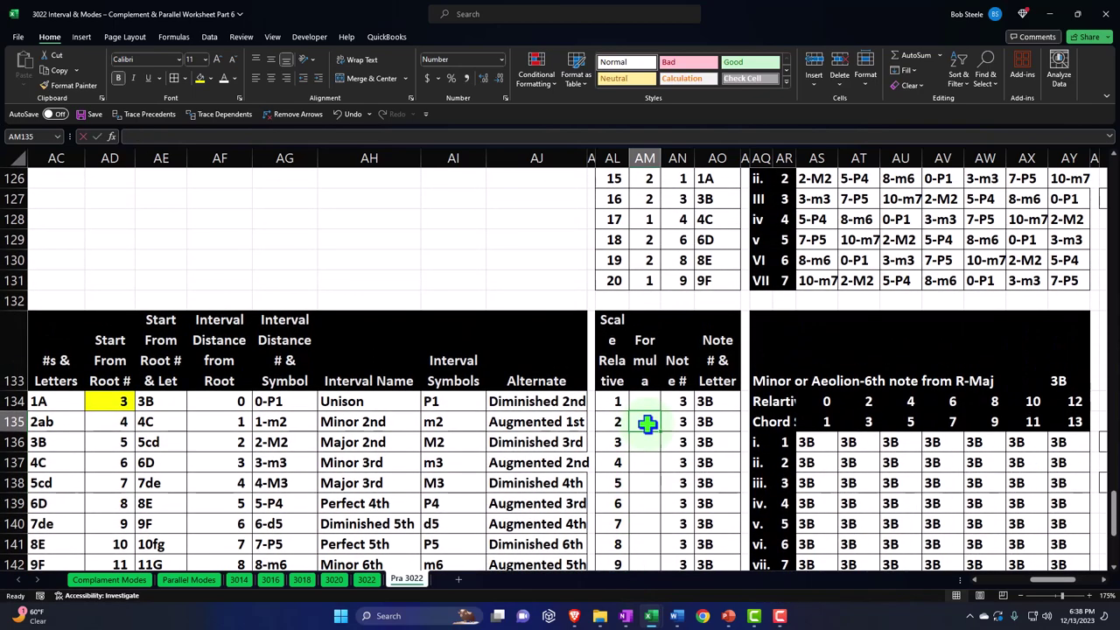
{"action": "type", "text": "="}
{"action": "key", "text": "Up"}
{"action": "key", "text": "Up"}
{"action": "key", "text": "Up"}
{"action": "key", "text": "Up"}
{"action": "key", "text": "Up"}
{"action": "key", "text": "Up"}
{"action": "key", "text": "Up"}
{"action": "key", "text": "Up"}
{"action": "key", "text": "Up"}
{"action": "key", "text": "Up"}
{"action": "key", "text": "Up"}
{"action": "key", "text": "Up"}
{"action": "key", "text": "Up"}
{"action": "key", "text": "Up"}
{"action": "key", "text": "Up"}
{"action": "key", "text": "Up"}
{"action": "key", "text": "Up"}
{"action": "key", "text": "Up"}
{"action": "key", "text": "Up"}
{"action": "key", "text": "Up"}
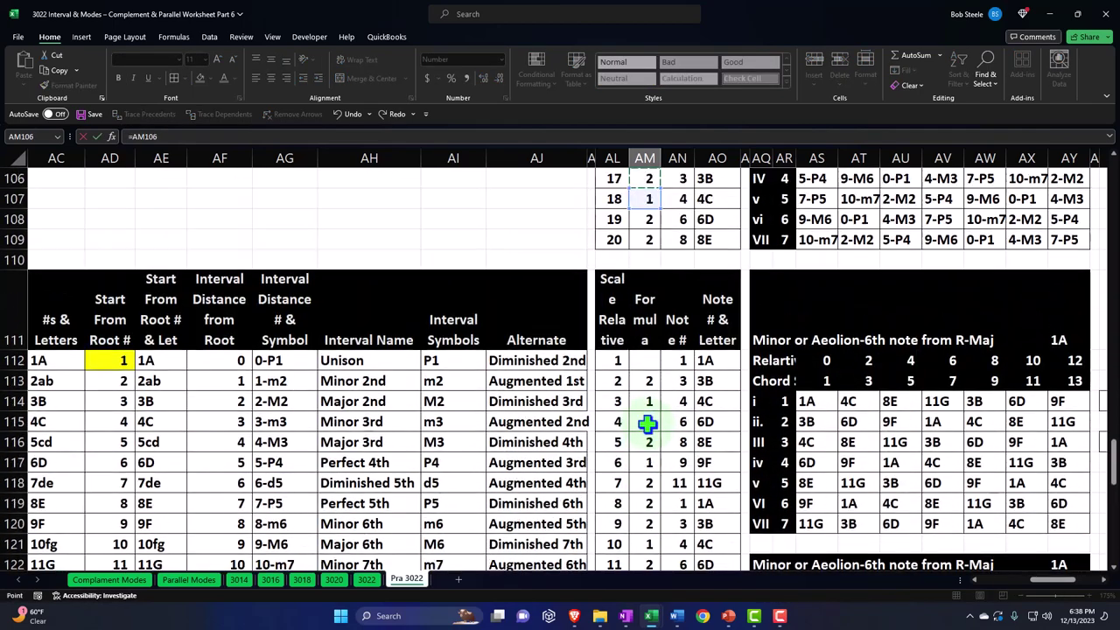
{"action": "key", "text": "Up"}
{"action": "key", "text": "Up"}
{"action": "key", "text": "Up"}
{"action": "key", "text": "Up"}
{"action": "key", "text": "Up"}
{"action": "key", "text": "Up"}
{"action": "key", "text": "Up"}
{"action": "key", "text": "Up"}
{"action": "key", "text": "Up"}
{"action": "key", "text": "Up"}
{"action": "key", "text": "Up"}
{"action": "key", "text": "Up"}
{"action": "key", "text": "Up"}
{"action": "key", "text": "Up"}
{"action": "key", "text": "Up"}
{"action": "key", "text": "Up"}
{"action": "key", "text": "Up"}
{"action": "key", "text": "Up"}
{"action": "key", "text": "Up"}
{"action": "key", "text": "Up"}
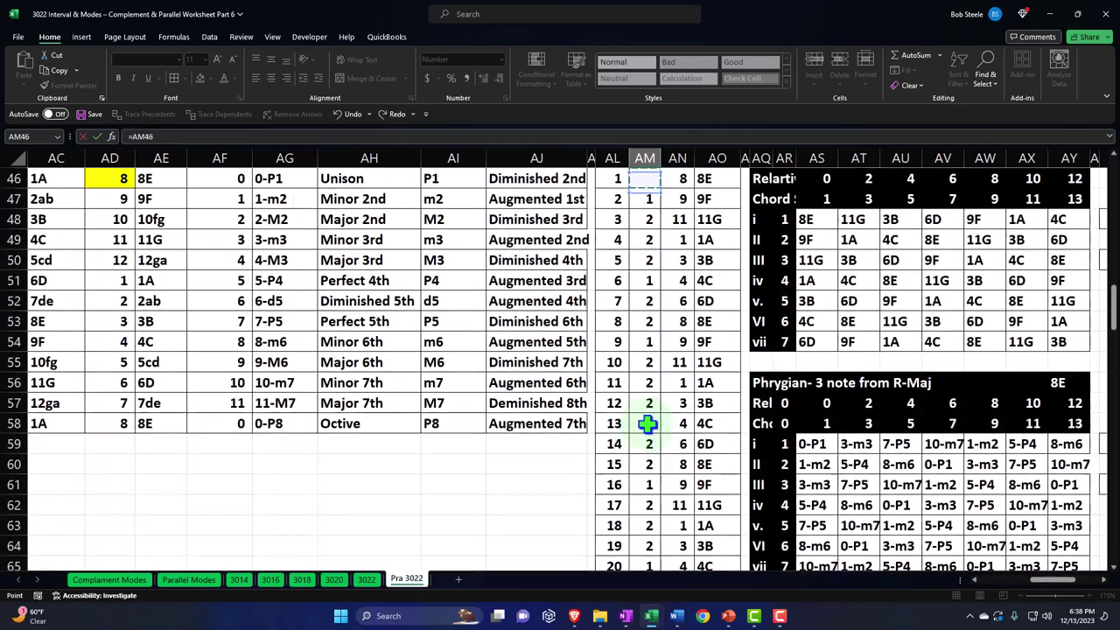
{"action": "key", "text": "Up"}
{"action": "key", "text": "Up"}
{"action": "key", "text": "Up"}
{"action": "key", "text": "Up"}
{"action": "key", "text": "Up"}
{"action": "key", "text": "Up"}
{"action": "key", "text": "Up"}
{"action": "key", "text": "Up"}
{"action": "key", "text": "Up"}
{"action": "key", "text": "Up"}
{"action": "key", "text": "Up"}
{"action": "key", "text": "Up"}
{"action": "key", "text": "Up"}
{"action": "key", "text": "Up"}
{"action": "key", "text": "Up"}
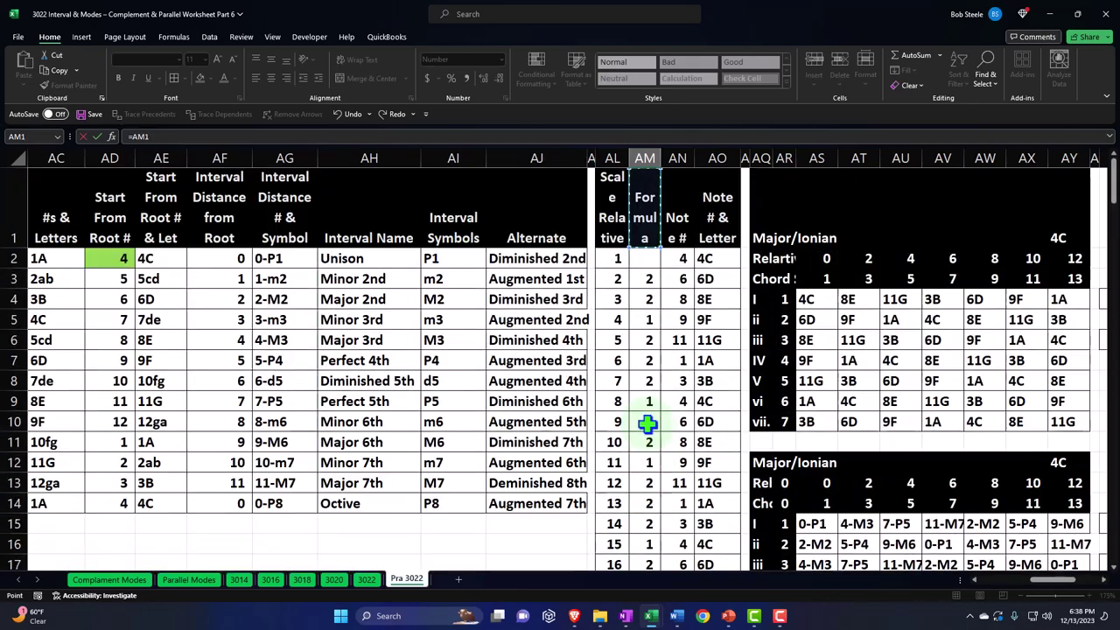
{"action": "key", "text": "Down"}
{"action": "key", "text": "Down"}
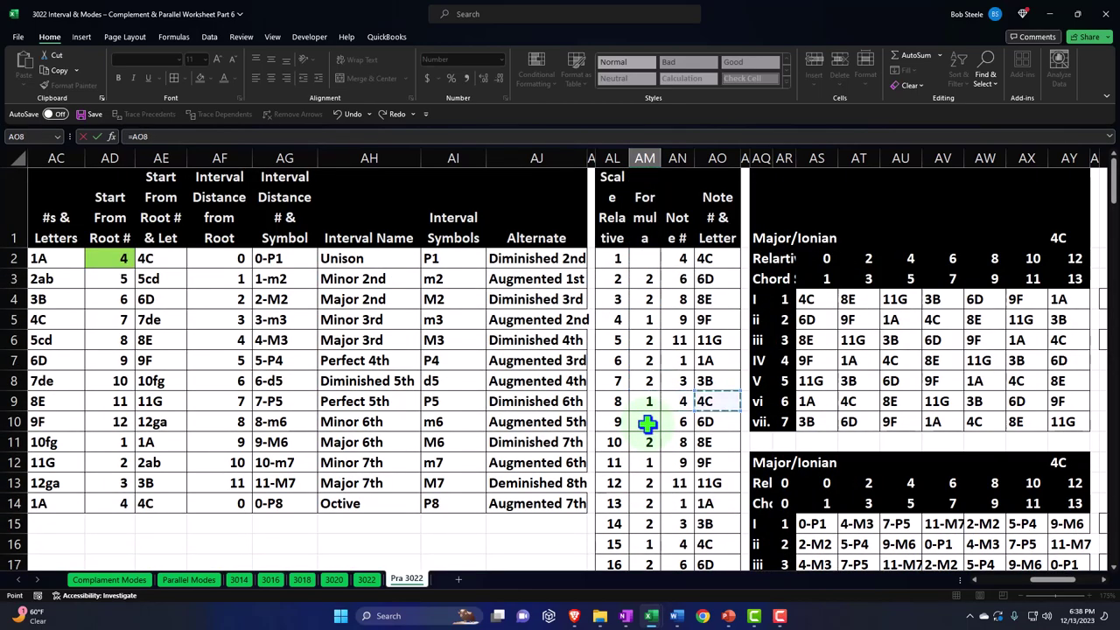
{"action": "key", "text": "Return"}
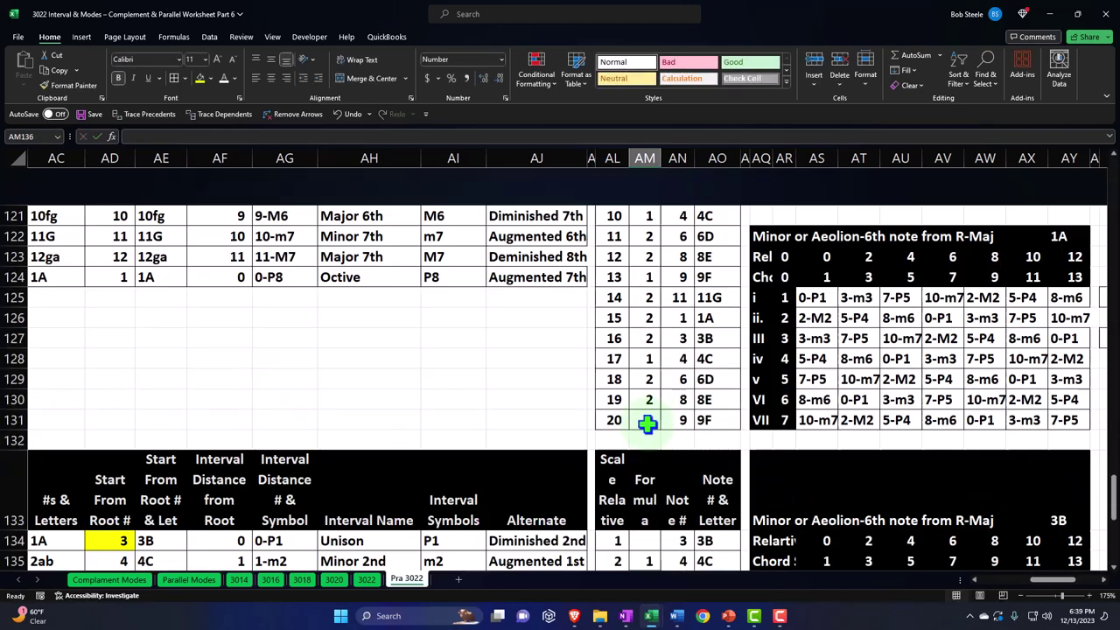
Step: Fill the AM135 formula link down through AM142, covering scale notes 2 to 9 of the row 133 block
{"action": "key", "text": "Down"}
{"action": "key", "text": "Down"}
{"action": "key", "text": "Down"}
{"action": "key", "text": "Down"}
{"action": "key", "text": "Down"}
{"action": "key", "text": "Down"}
{"action": "scroll", "coordinate": [647, 424], "scroll_direction": "down", "scroll_amount": 2}
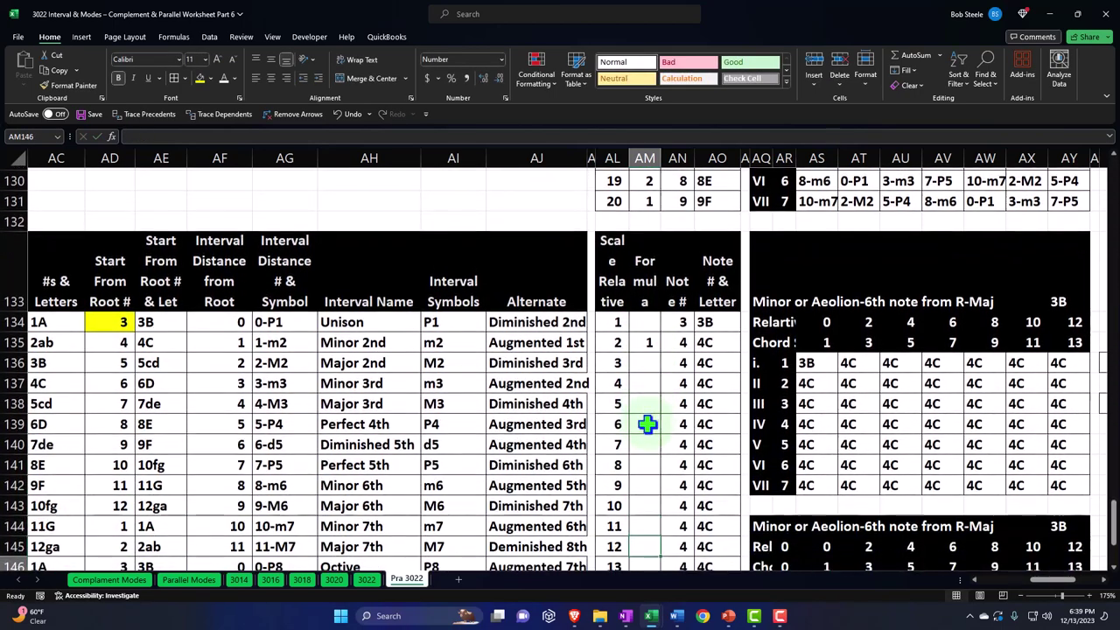
{"action": "left_click", "coordinate": [656, 325]}
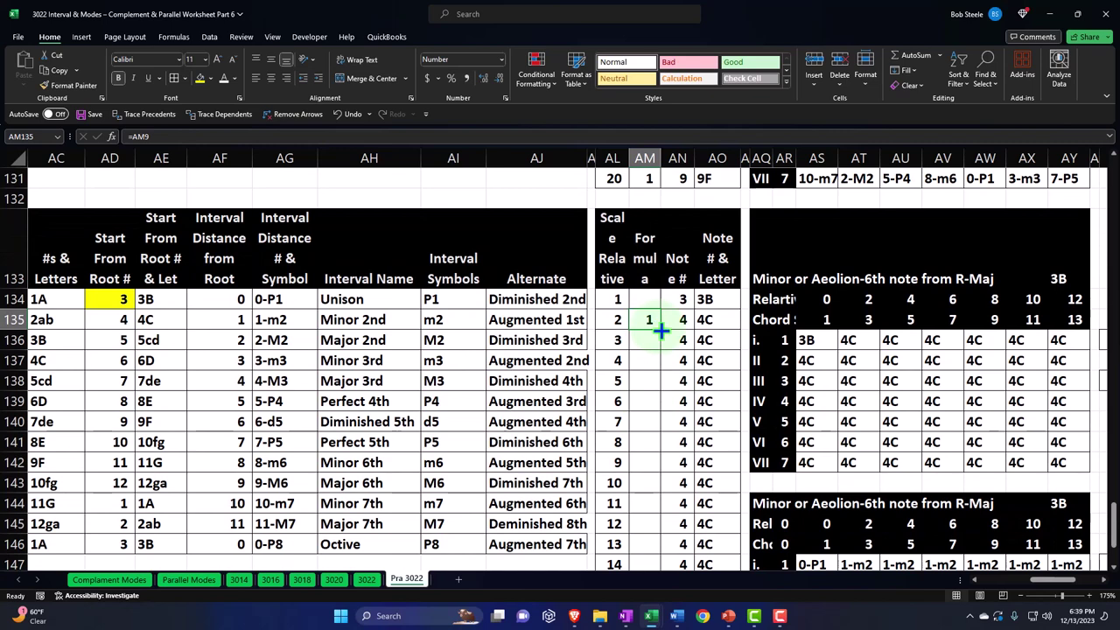
{"action": "left_click_drag", "start_coordinate": [661, 329], "coordinate": [657, 466]}
{"action": "left_click", "coordinate": [718, 442]}
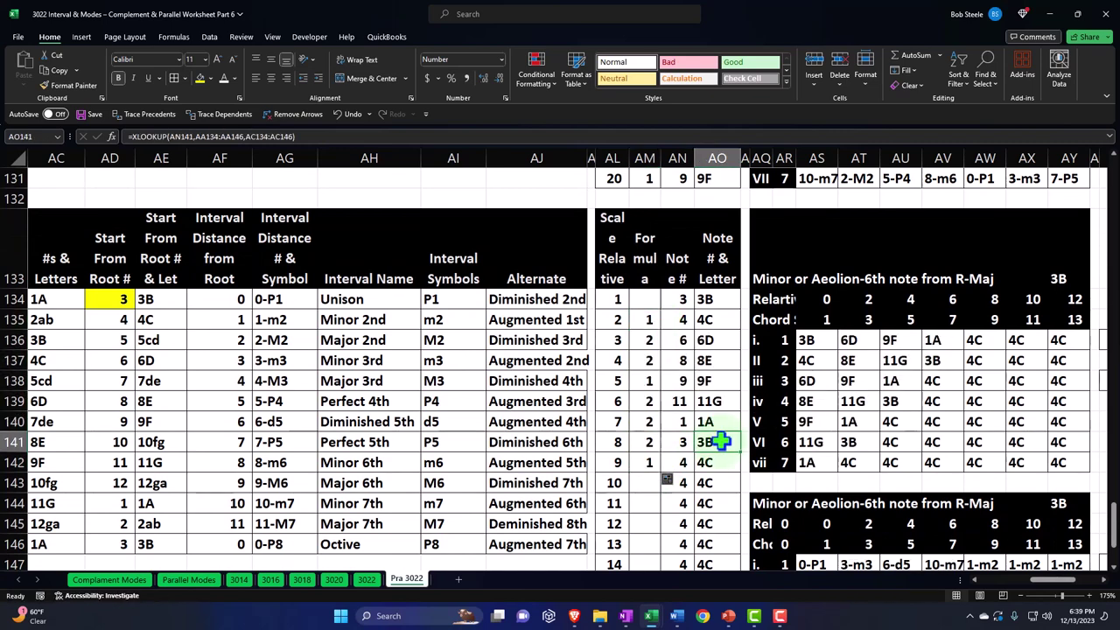
Step: Replace the entry in AM142, the ninth note's scale formula in the row 133 block, with a link to AM135
{"action": "left_click", "coordinate": [650, 463]}
{"action": "key", "text": "Delete"}
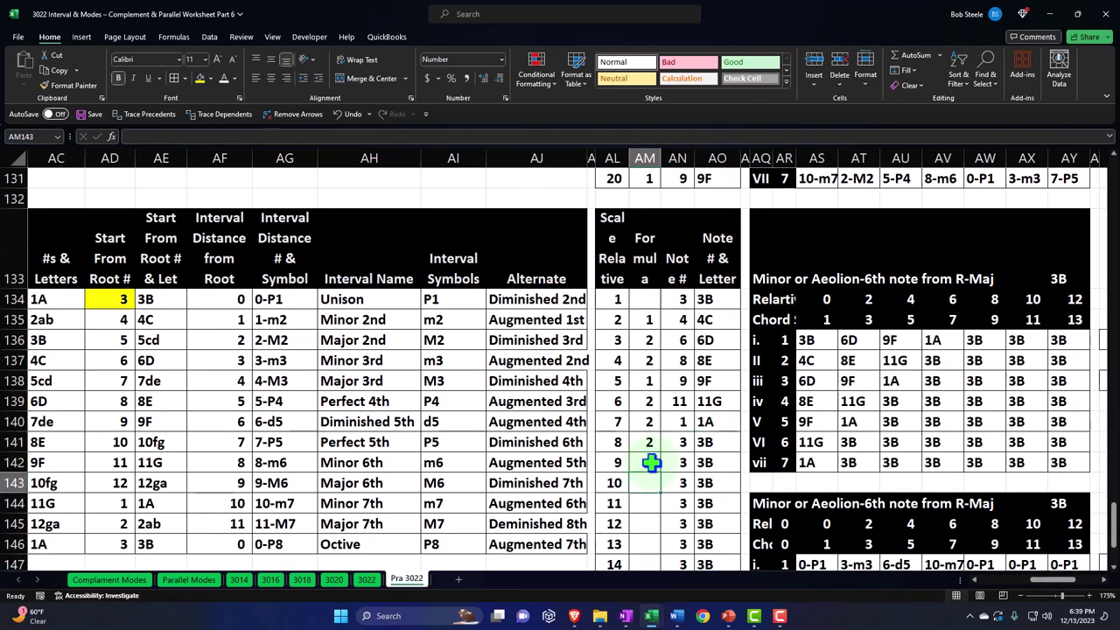
{"action": "type", "text": "="}
{"action": "key", "text": "Up"}
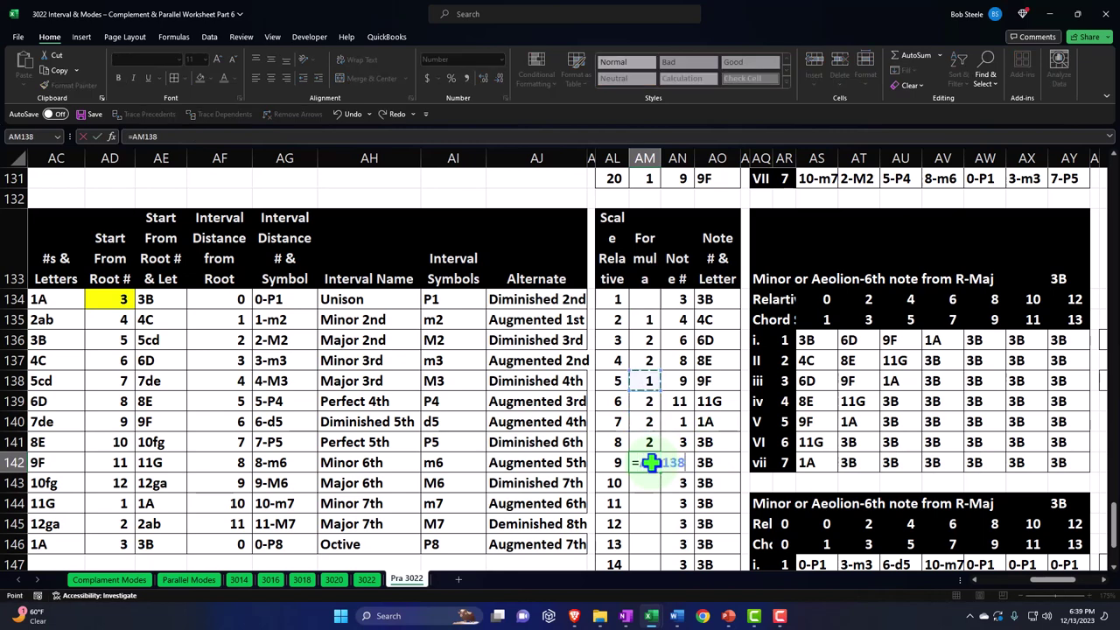
{"action": "key", "text": "Return"}
Step: Fill the AM142 repeat link down the Formula column through scale note 20 and check the links as far as note 16
{"action": "scroll", "coordinate": [651, 464], "scroll_direction": "down", "scroll_amount": 1}
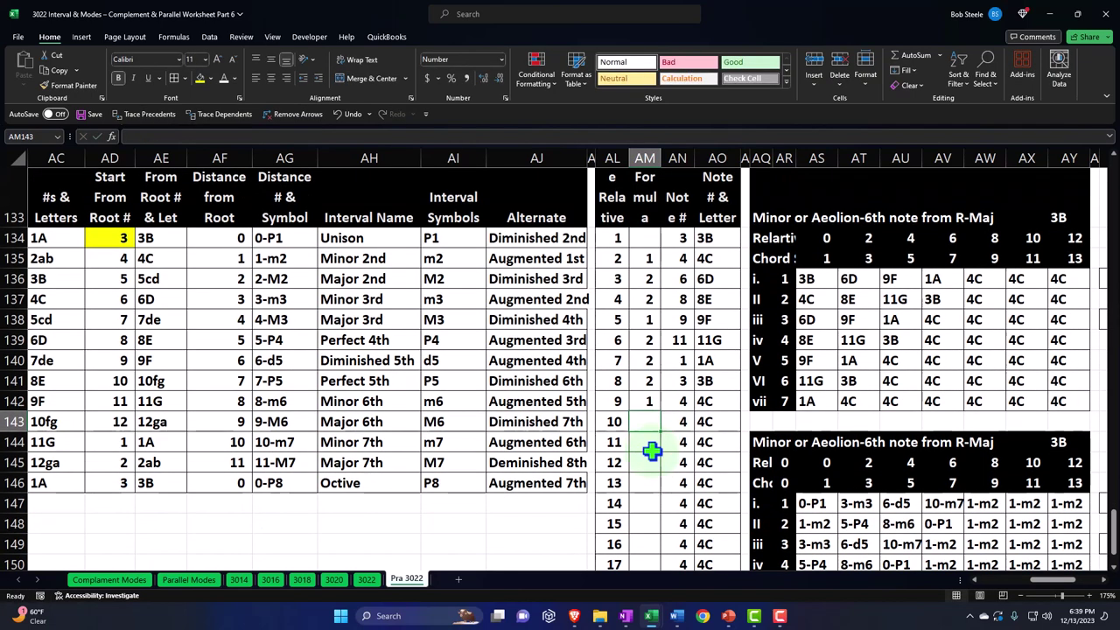
{"action": "left_click", "coordinate": [650, 402]}
{"action": "double_click", "coordinate": [662, 413]}
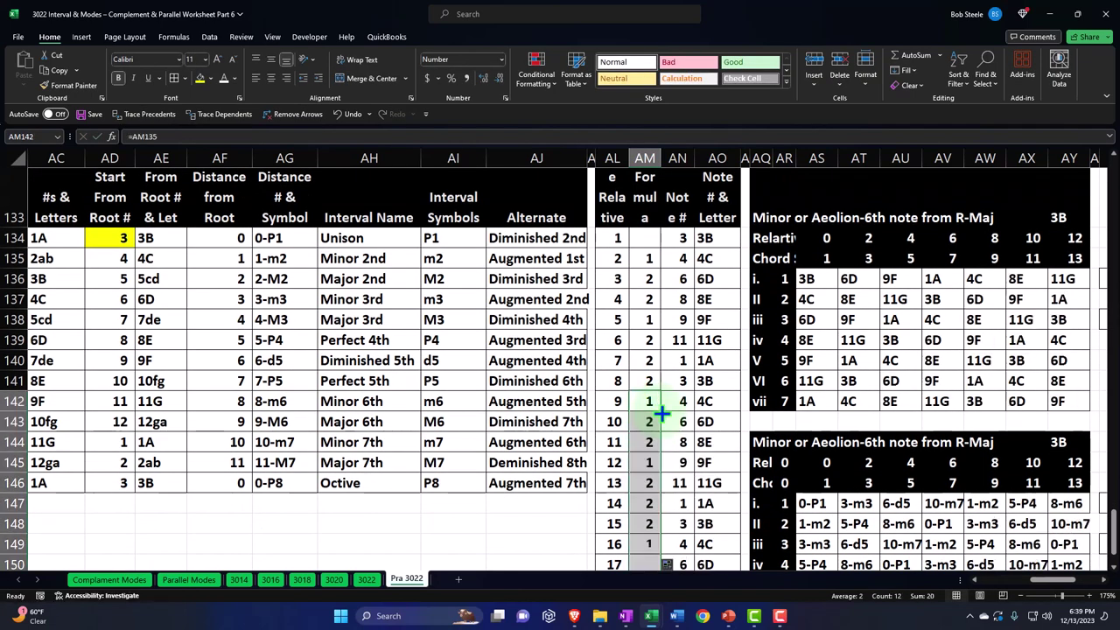
{"action": "left_click", "coordinate": [658, 415]}
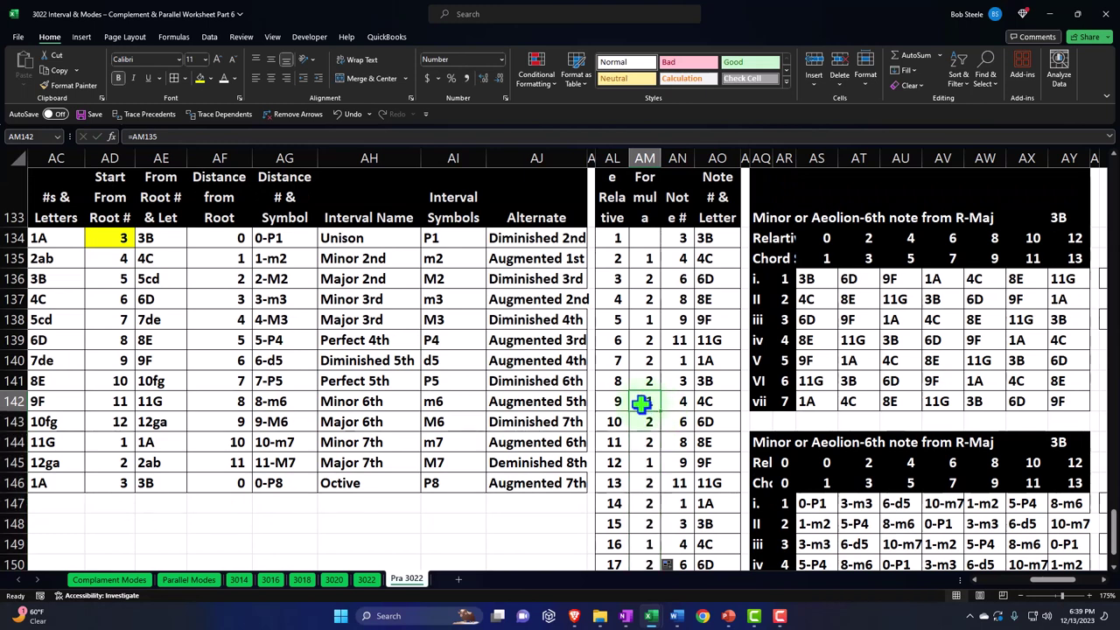
{"action": "key", "text": "Down"}
{"action": "key", "text": "Down"}
{"action": "key", "text": "Down"}
{"action": "key", "text": "Down"}
{"action": "key", "text": "Down"}
{"action": "key", "text": "Down"}
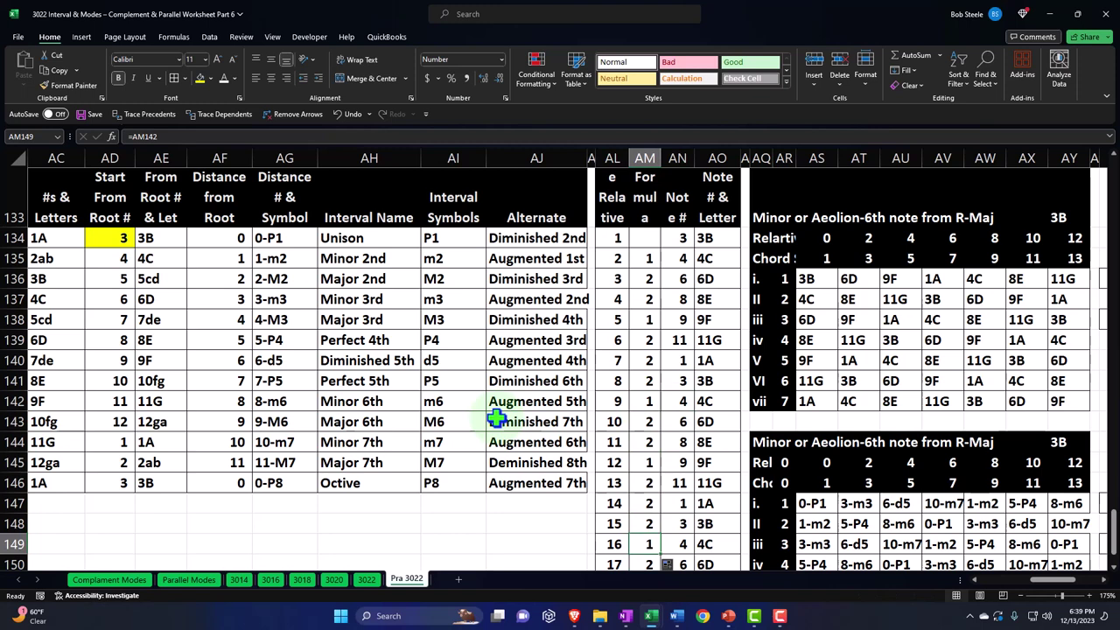
{"action": "key", "text": "Right"}
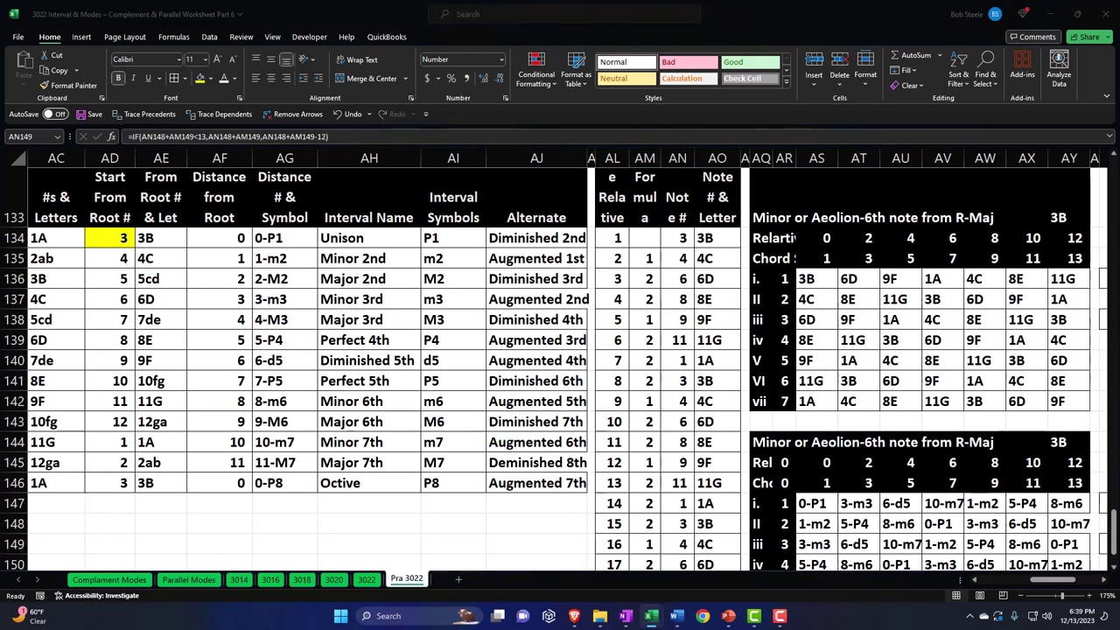
Step: Paste the title "Locian - 7 Note from R-Maj" over the heading of the row 133 block's chord table
{"action": "left_click", "coordinate": [758, 217]}
{"action": "key", "text": "ctrl+v"}
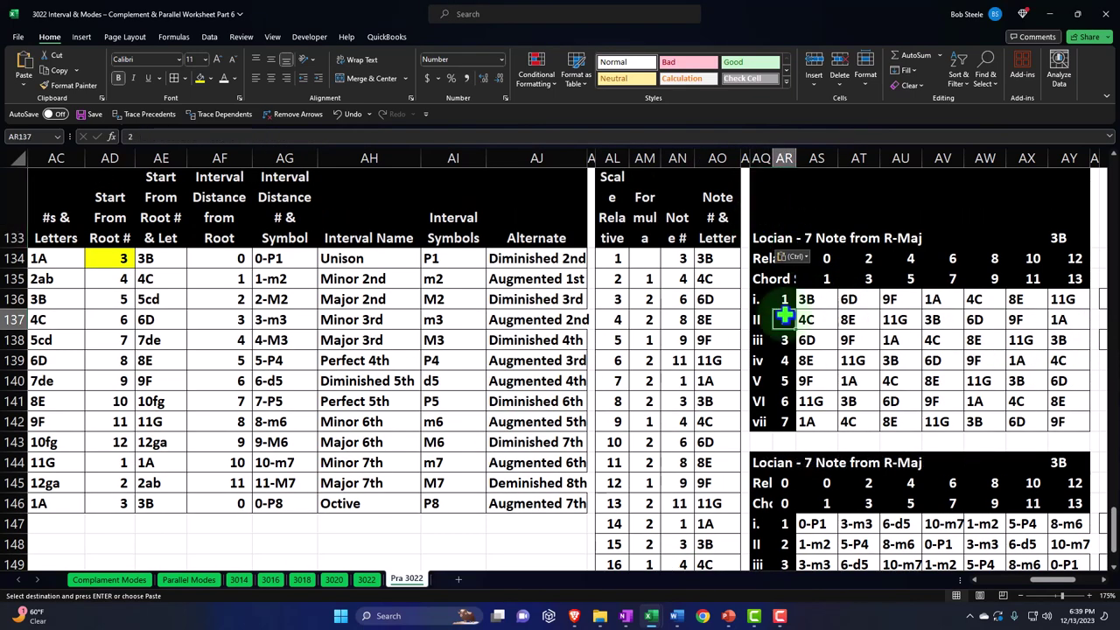
{"action": "left_click", "coordinate": [785, 316]}
Step: Examine the Locian block's chord-note table and the interval table beneath it, including the i. chord's fifth in AU147
{"action": "key", "text": "Right"}
{"action": "key", "text": "Right"}
{"action": "key", "text": "Right"}
{"action": "key", "text": "Right"}
{"action": "key", "text": "Right"}
{"action": "key", "text": "Right"}
{"action": "key", "text": "Right"}
{"action": "key", "text": "Right"}
{"action": "key", "text": "Right"}
{"action": "key", "text": "Right"}
{"action": "key", "text": "Right"}
{"action": "key", "text": "Right"}
{"action": "key", "text": "Right"}
{"action": "key", "text": "Right"}
{"action": "key", "text": "Right"}
{"action": "key", "text": "Right"}
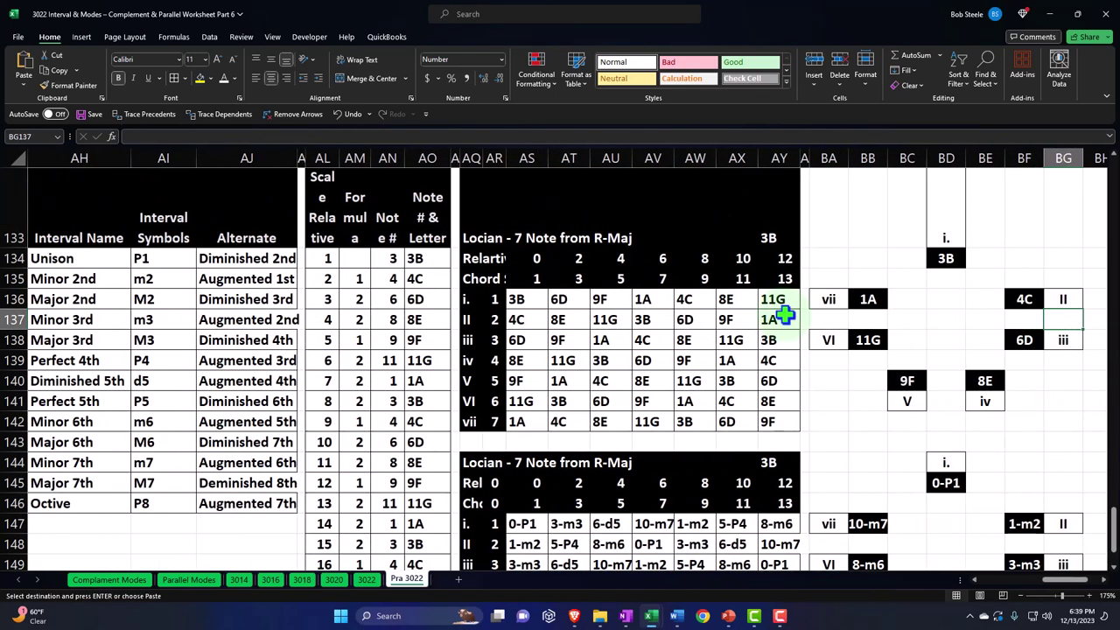
{"action": "left_click", "coordinate": [423, 300]}
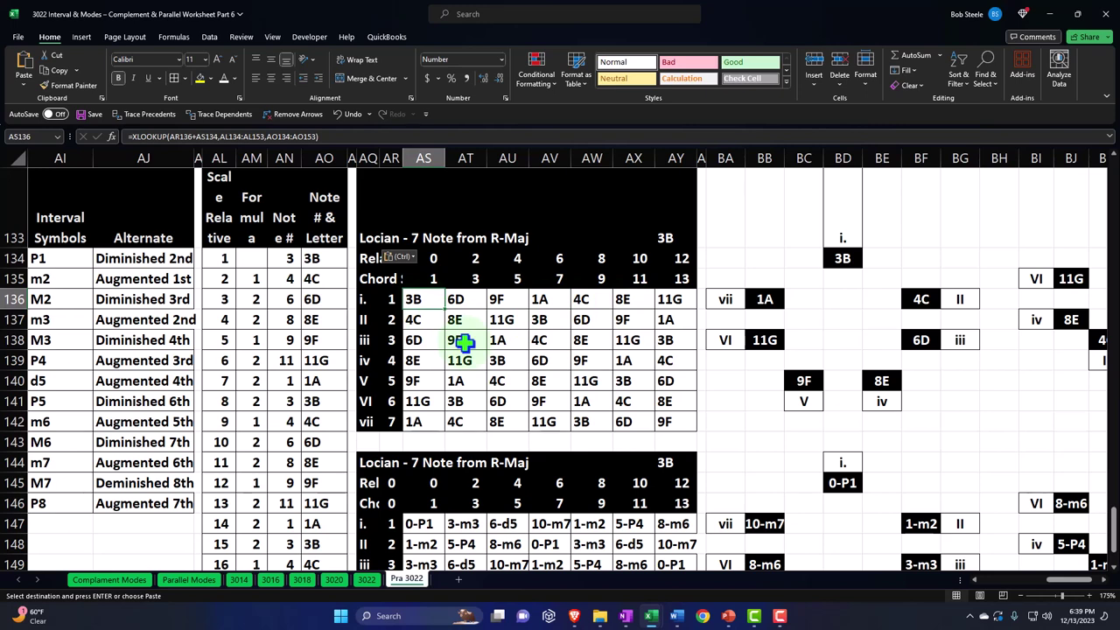
{"action": "left_click", "coordinate": [467, 282]}
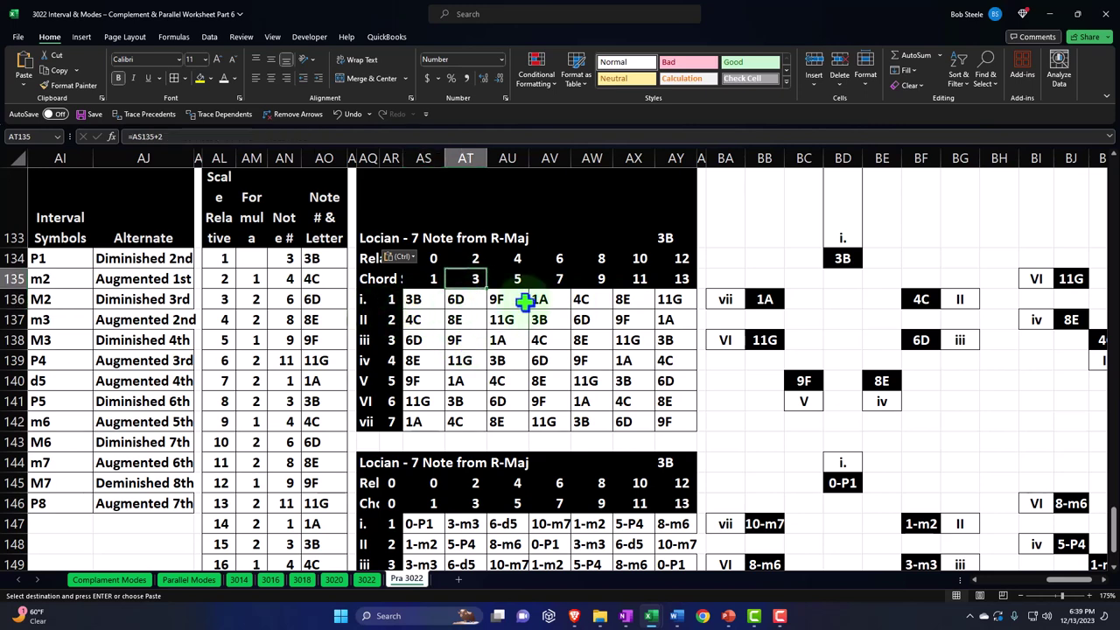
{"action": "scroll", "coordinate": [521, 301], "scroll_direction": "down", "scroll_amount": 1}
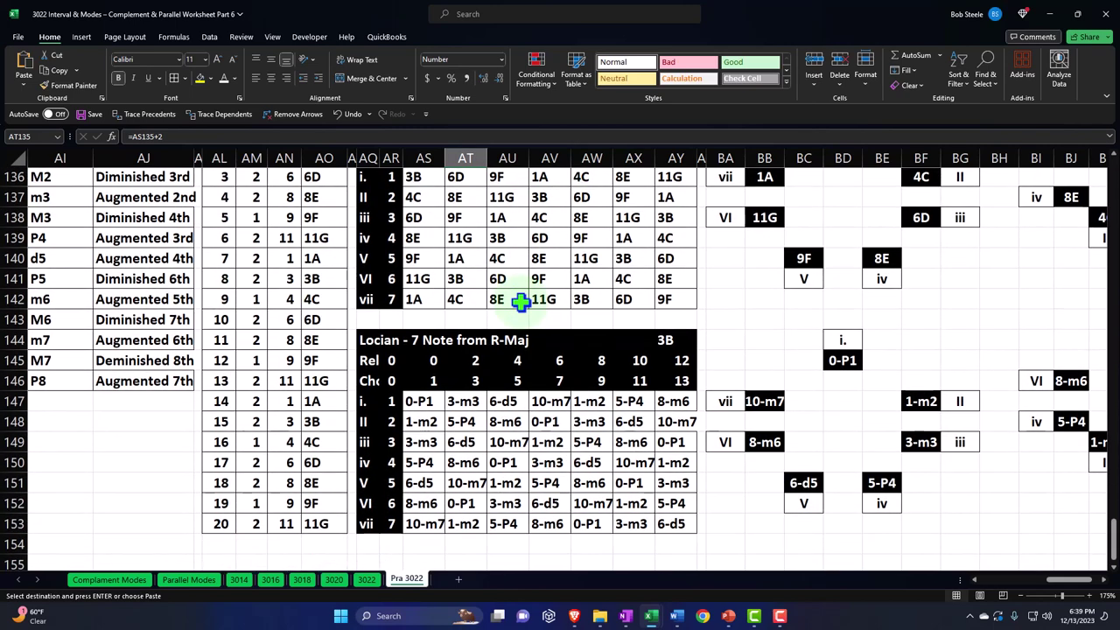
{"action": "left_click", "coordinate": [511, 403]}
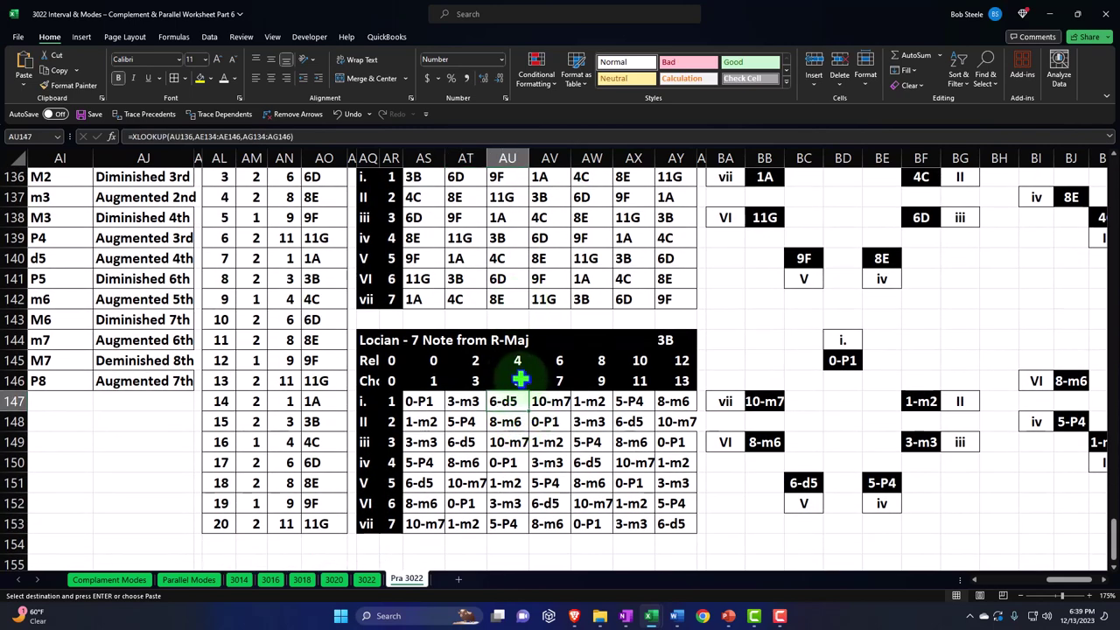
{"action": "key", "text": "ctrl+v"}
Step: Compare the first chord's fifth interval in the Locian block with AU125, AU103 and AU81 in the preceding mode blocks
{"action": "scroll", "coordinate": [500, 420], "scroll_direction": "up", "scroll_amount": 4}
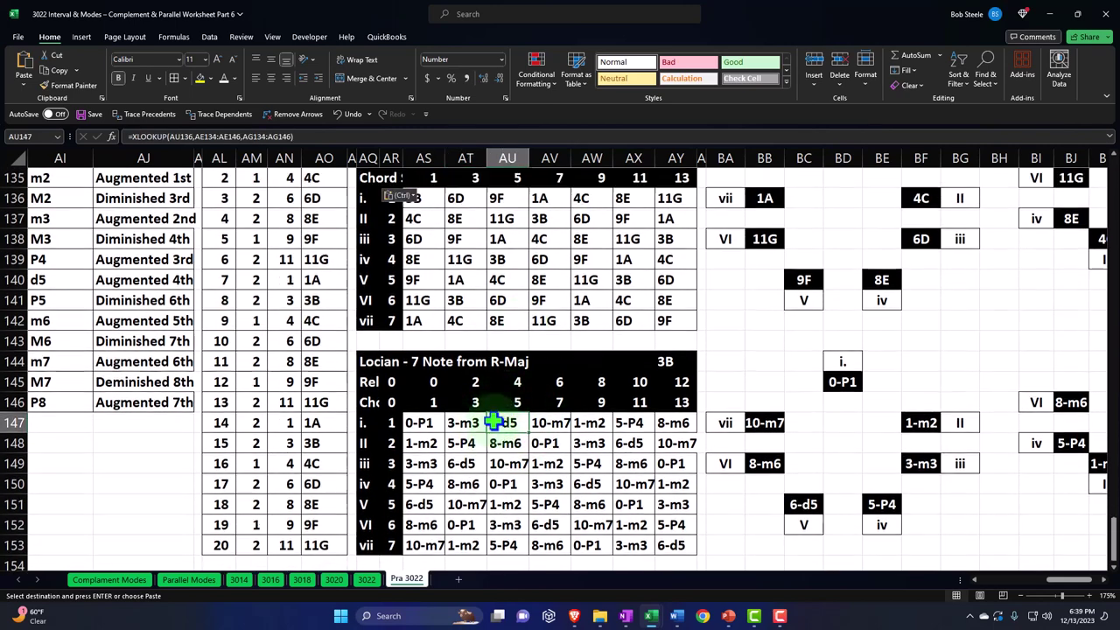
{"action": "scroll", "coordinate": [499, 407], "scroll_direction": "up", "scroll_amount": 1}
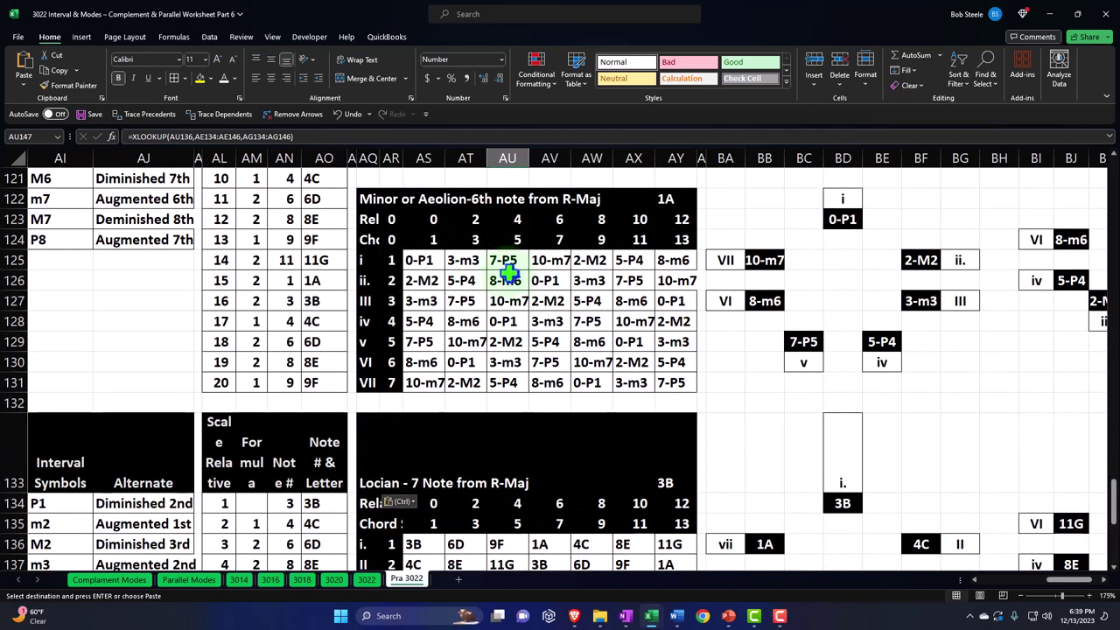
{"action": "scroll", "coordinate": [507, 280], "scroll_direction": "down", "scroll_amount": 6}
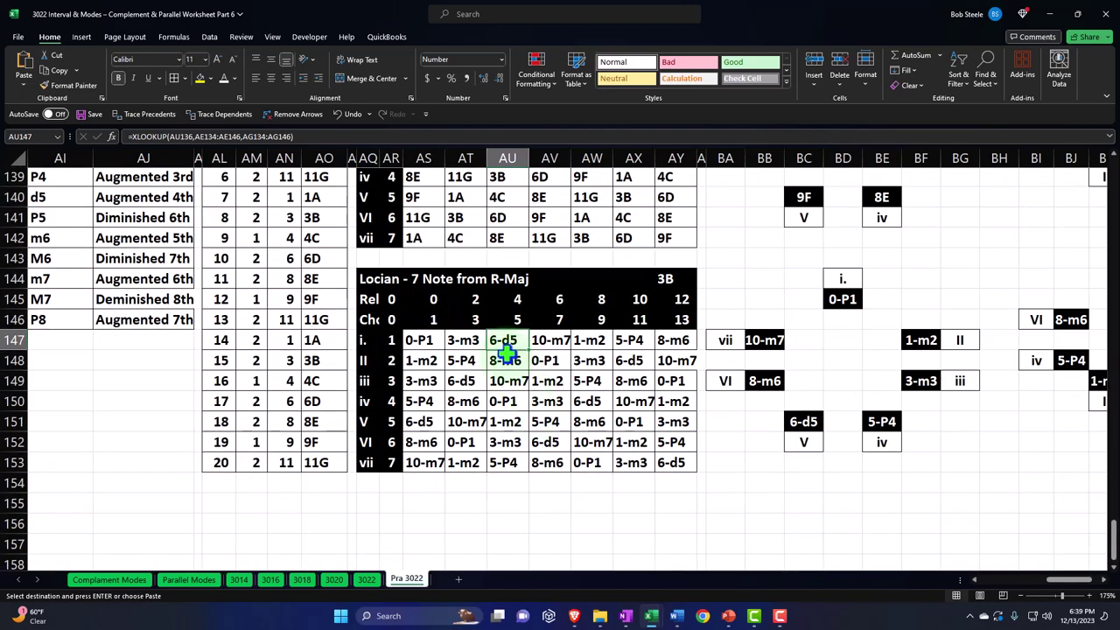
{"action": "scroll", "coordinate": [503, 354], "scroll_direction": "up", "scroll_amount": 7}
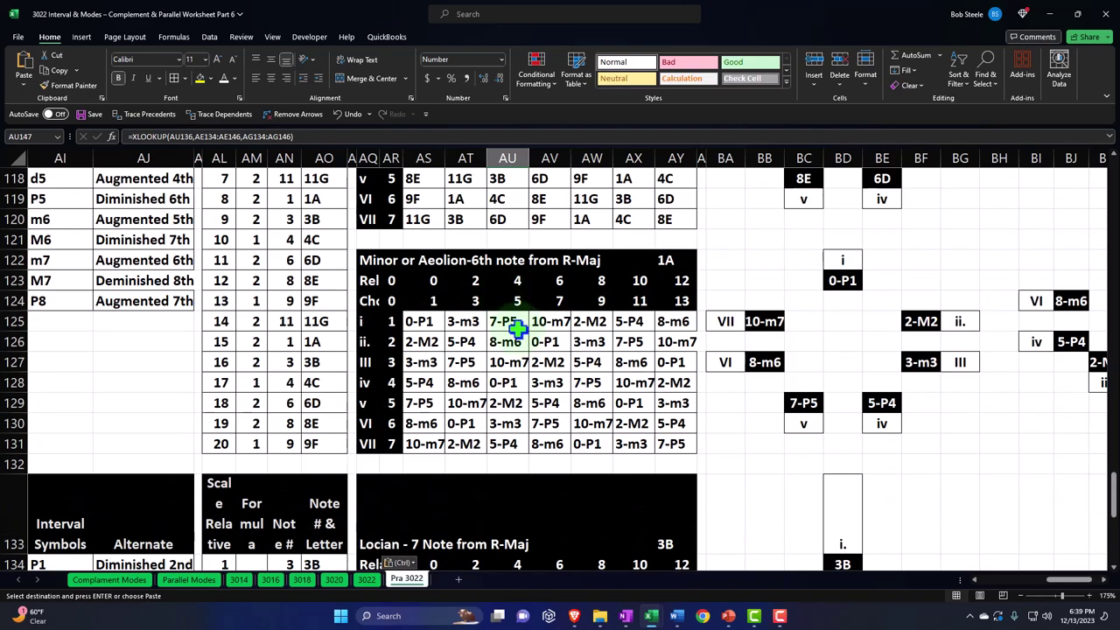
{"action": "left_click", "coordinate": [512, 321]}
{"action": "scroll", "coordinate": [505, 343], "scroll_direction": "up", "scroll_amount": 7}
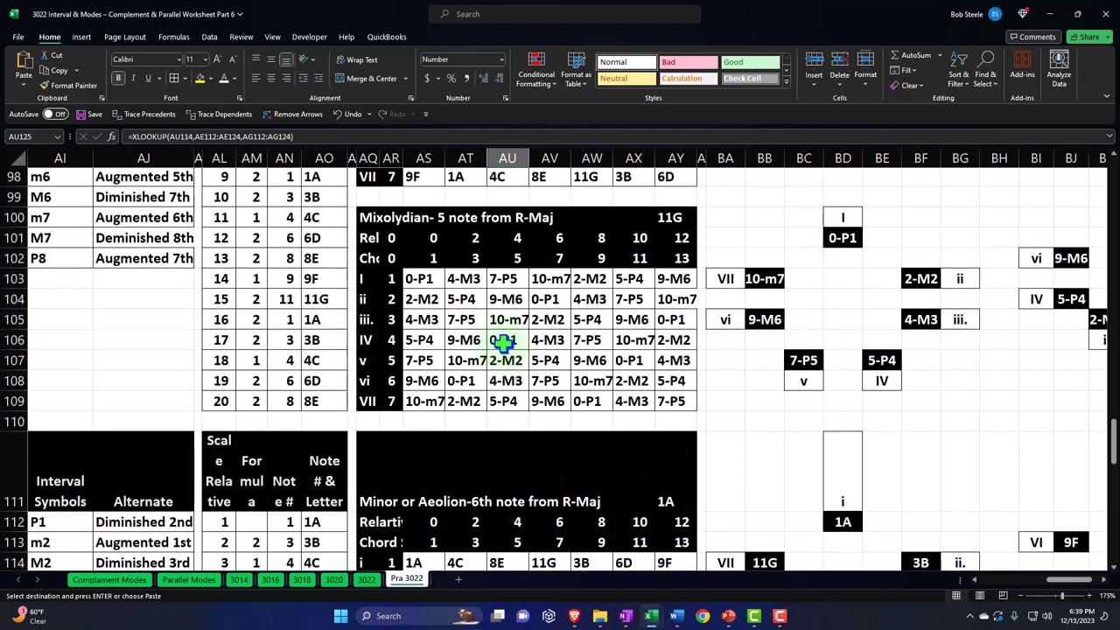
{"action": "left_click", "coordinate": [504, 302]}
{"action": "scroll", "coordinate": [495, 382], "scroll_direction": "up", "scroll_amount": 6}
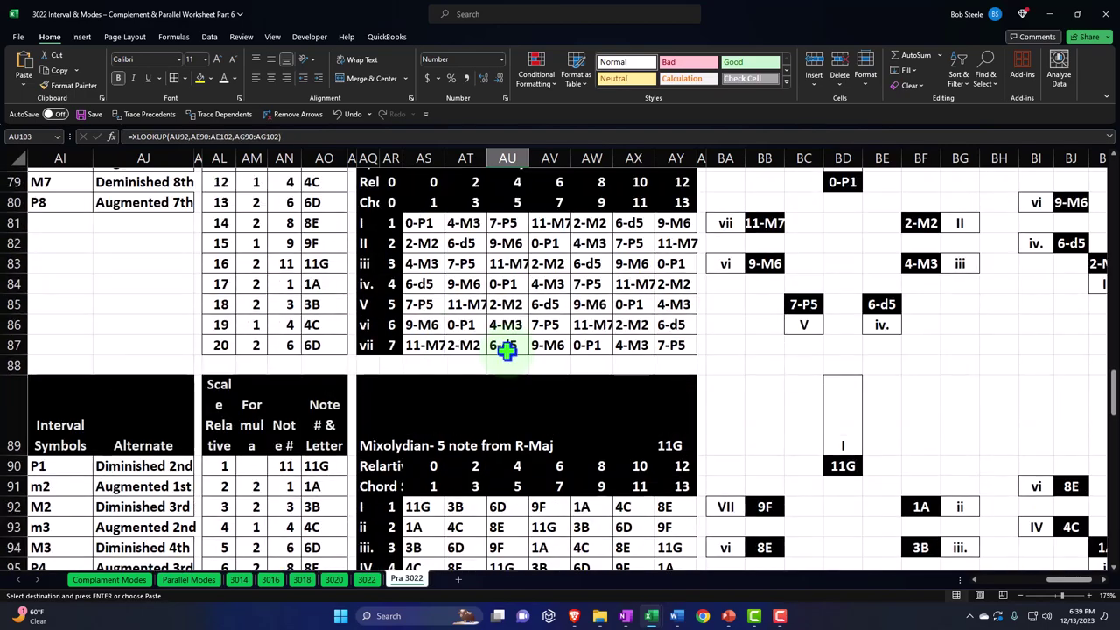
{"action": "left_click", "coordinate": [506, 224]}
{"action": "scroll", "coordinate": [487, 388], "scroll_direction": "down", "scroll_amount": 17}
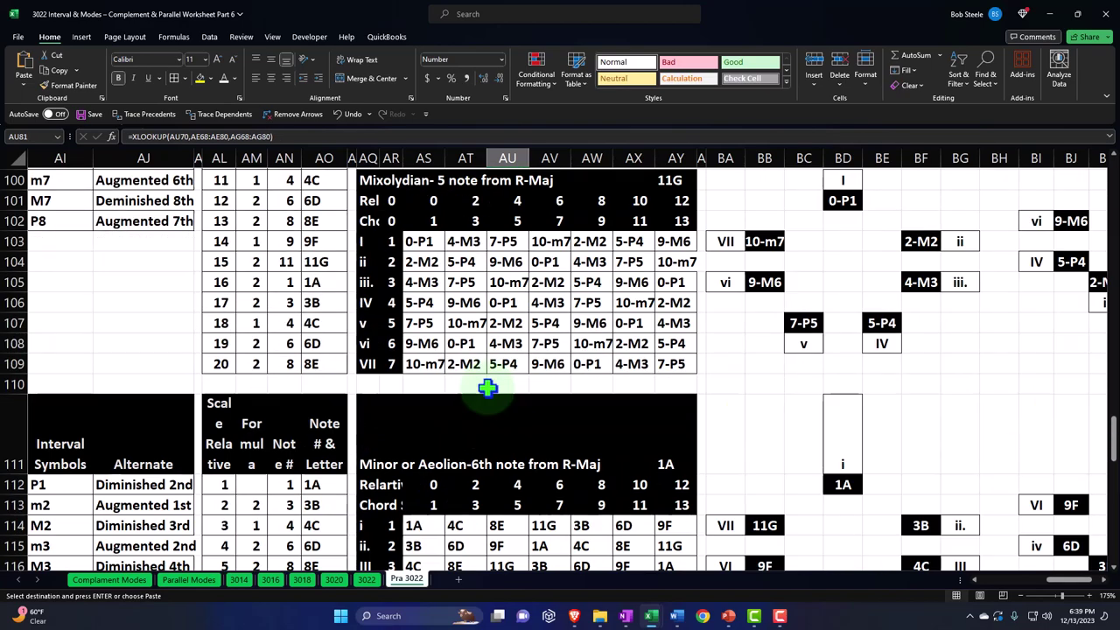
{"action": "scroll", "coordinate": [493, 398], "scroll_direction": "down", "scroll_amount": 5}
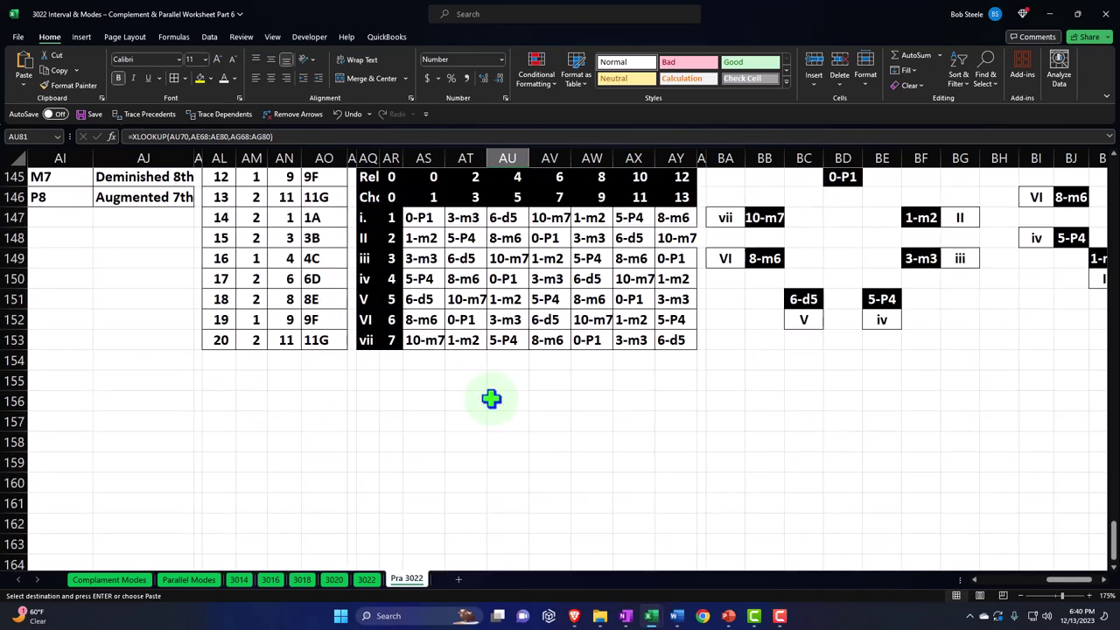
{"action": "scroll", "coordinate": [495, 396], "scroll_direction": "up", "scroll_amount": 4}
Step: Examine the row 133 block from the Locian chord table back to its fretboard note and interval grids starting in column A
{"action": "left_click", "coordinate": [514, 280]}
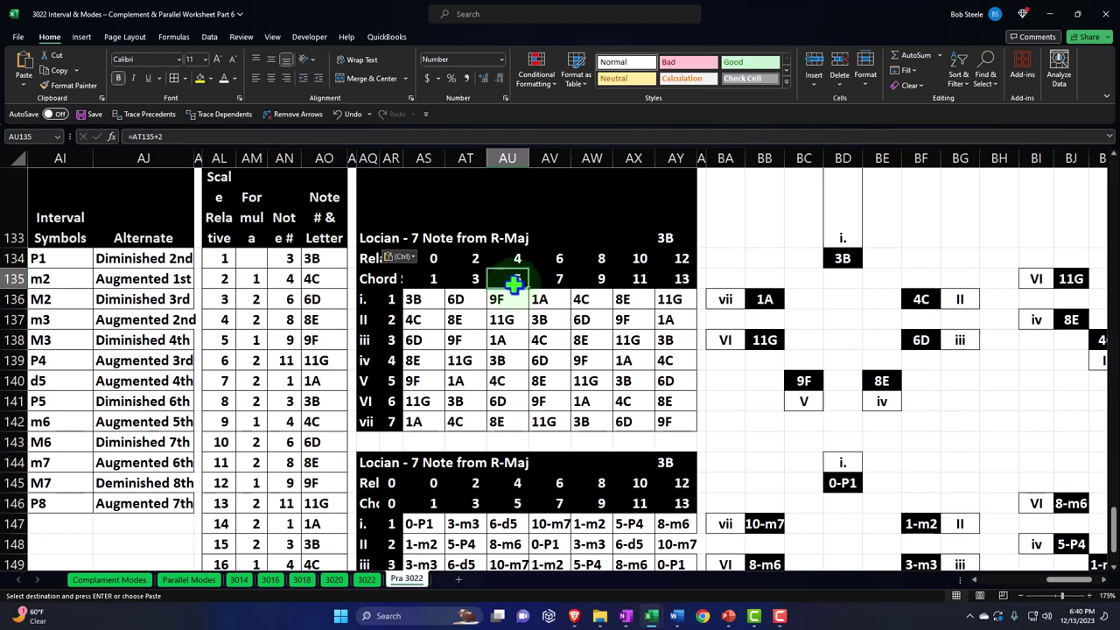
{"action": "key", "text": "Left"}
{"action": "key", "text": "Left"}
{"action": "key", "text": "Left"}
{"action": "key", "text": "Left"}
{"action": "key", "text": "Left"}
{"action": "key", "text": "Left"}
{"action": "key", "text": "Left"}
{"action": "key", "text": "Left"}
{"action": "key", "text": "Left"}
{"action": "key", "text": "Left"}
{"action": "key", "text": "Left"}
{"action": "key", "text": "Left"}
{"action": "key", "text": "Left"}
{"action": "key", "text": "Left"}
{"action": "key", "text": "Left"}
{"action": "key", "text": "Left"}
{"action": "key", "text": "Left"}
{"action": "key", "text": "Left"}
{"action": "key", "text": "Left"}
{"action": "key", "text": "Left"}
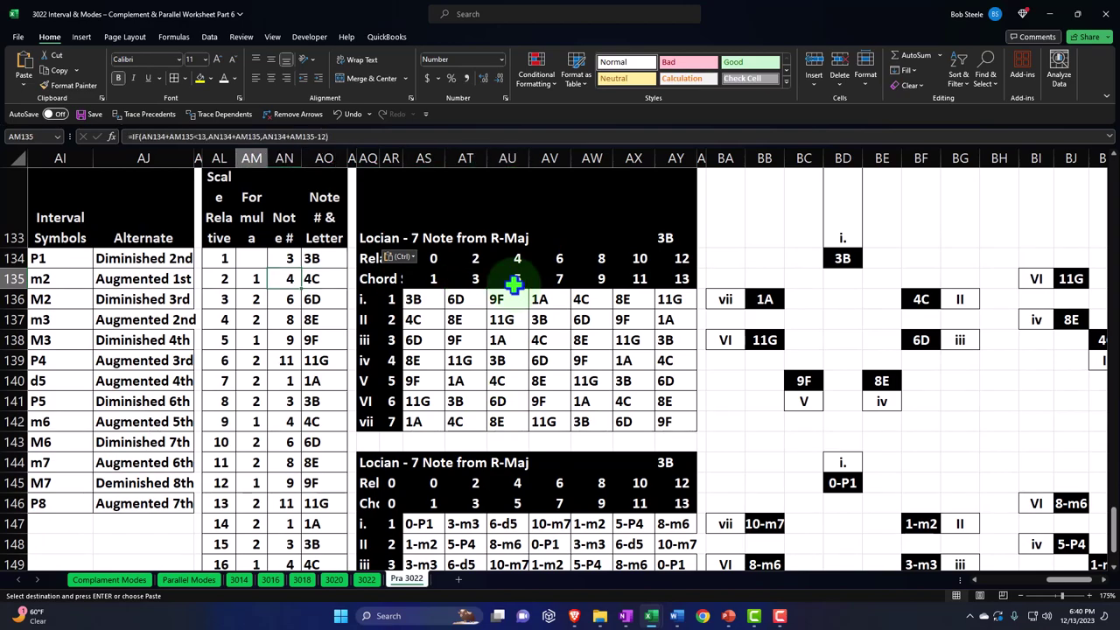
{"action": "key", "text": "Left"}
{"action": "key", "text": "Left"}
{"action": "key", "text": "Left"}
{"action": "key", "text": "Left"}
{"action": "key", "text": "Left"}
{"action": "key", "text": "Left"}
{"action": "key", "text": "Left"}
{"action": "key", "text": "Left"}
{"action": "key", "text": "Left"}
{"action": "key", "text": "Left"}
{"action": "key", "text": "Left"}
{"action": "key", "text": "Left"}
{"action": "key", "text": "Left"}
{"action": "key", "text": "Left"}
{"action": "key", "text": "Left"}
{"action": "key", "text": "Left"}
{"action": "key", "text": "Left"}
{"action": "key", "text": "Left"}
{"action": "key", "text": "Left"}
{"action": "key", "text": "Left"}
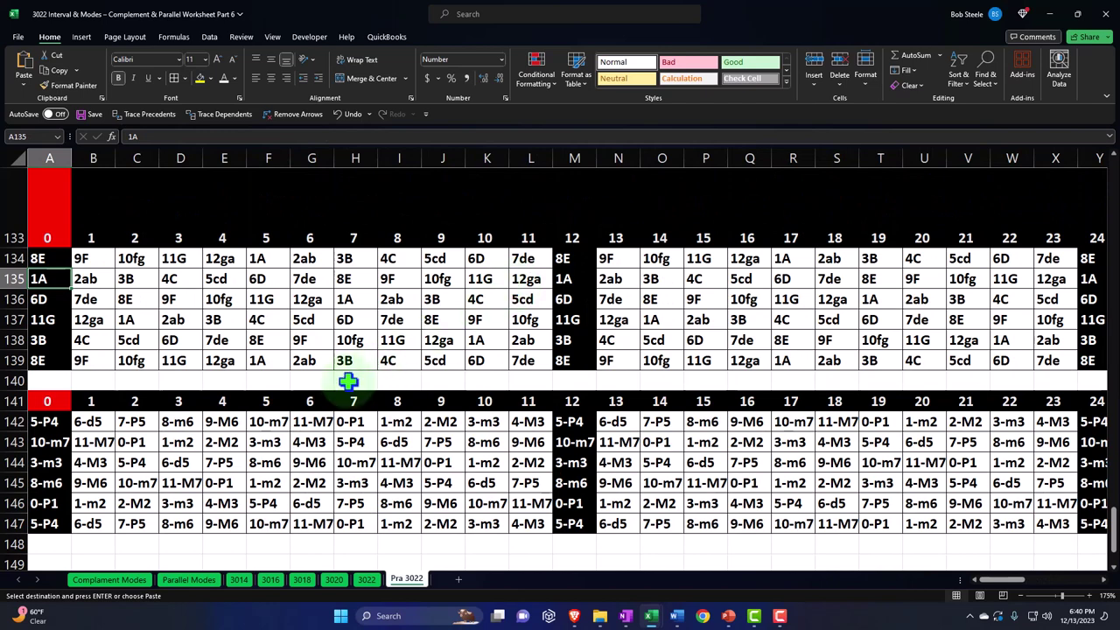
{"action": "scroll", "coordinate": [345, 388], "scroll_direction": "down", "scroll_amount": 1, "text": "ctrl"}
{"action": "scroll", "coordinate": [315, 395], "scroll_direction": "up", "scroll_amount": 1}
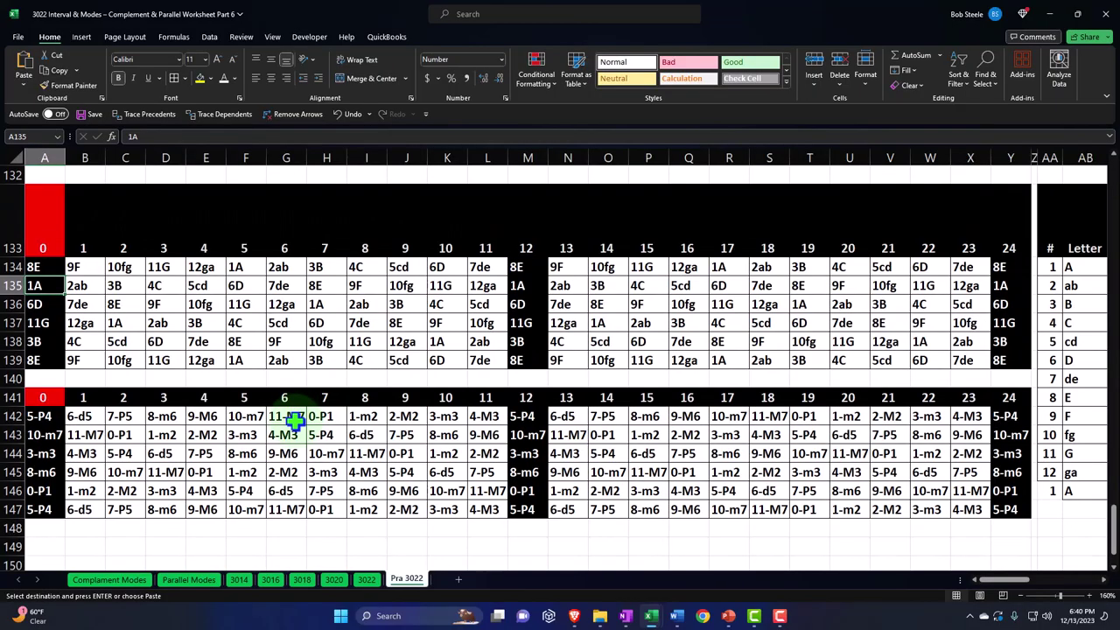
Step: Return to the first block and review the Major/Ionian chord roots in AS4:AS10 against its fretboard note grid
{"action": "scroll", "coordinate": [293, 423], "scroll_direction": "up", "scroll_amount": 20}
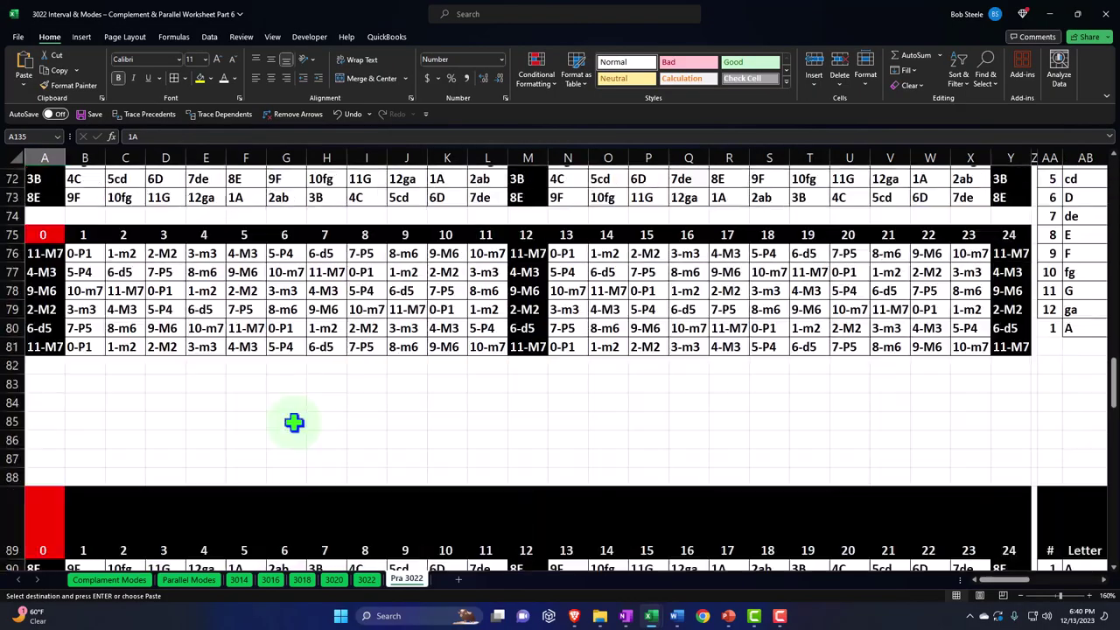
{"action": "scroll", "coordinate": [293, 423], "scroll_direction": "up", "scroll_amount": 20}
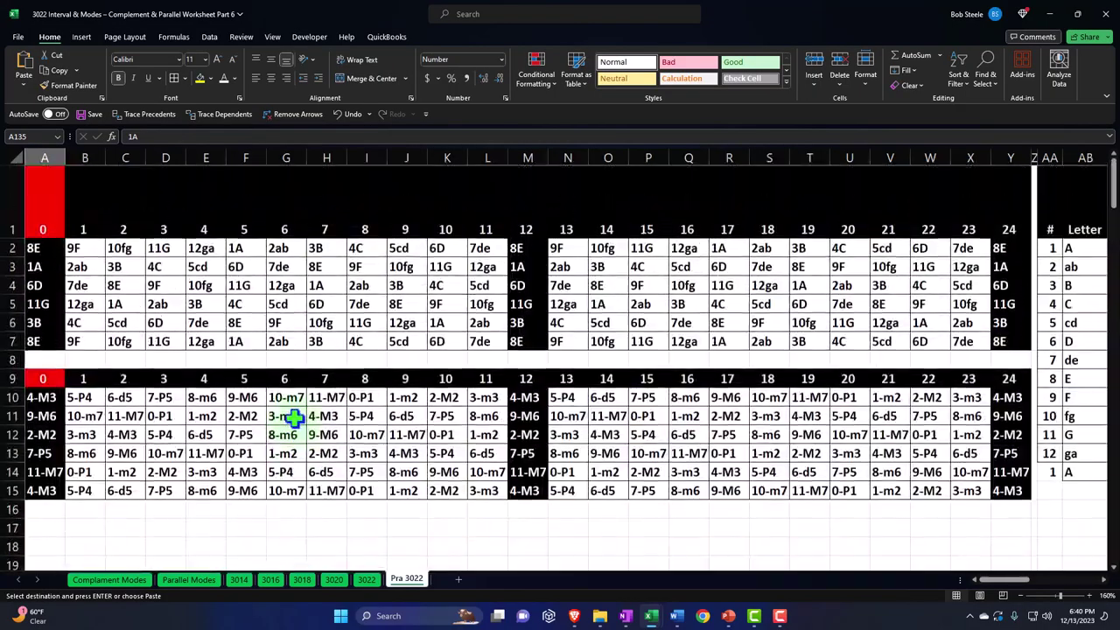
{"action": "left_click", "coordinate": [648, 267]}
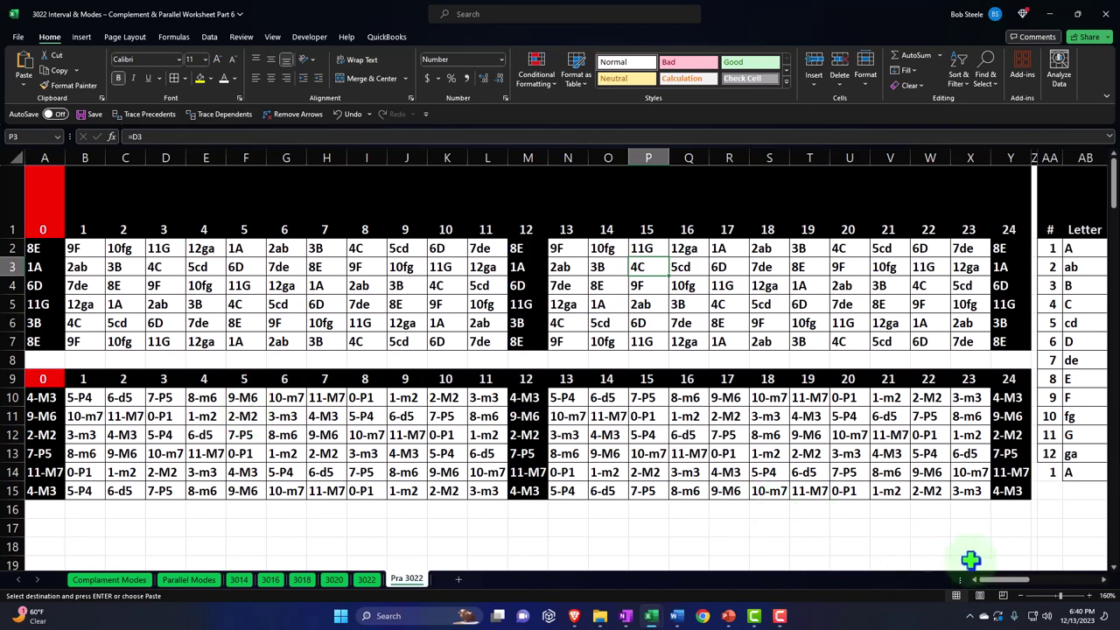
{"action": "left_click_drag", "start_coordinate": [1000, 584], "coordinate": [1076, 584]}
{"action": "left_click_drag", "start_coordinate": [801, 285], "coordinate": [801, 395]}
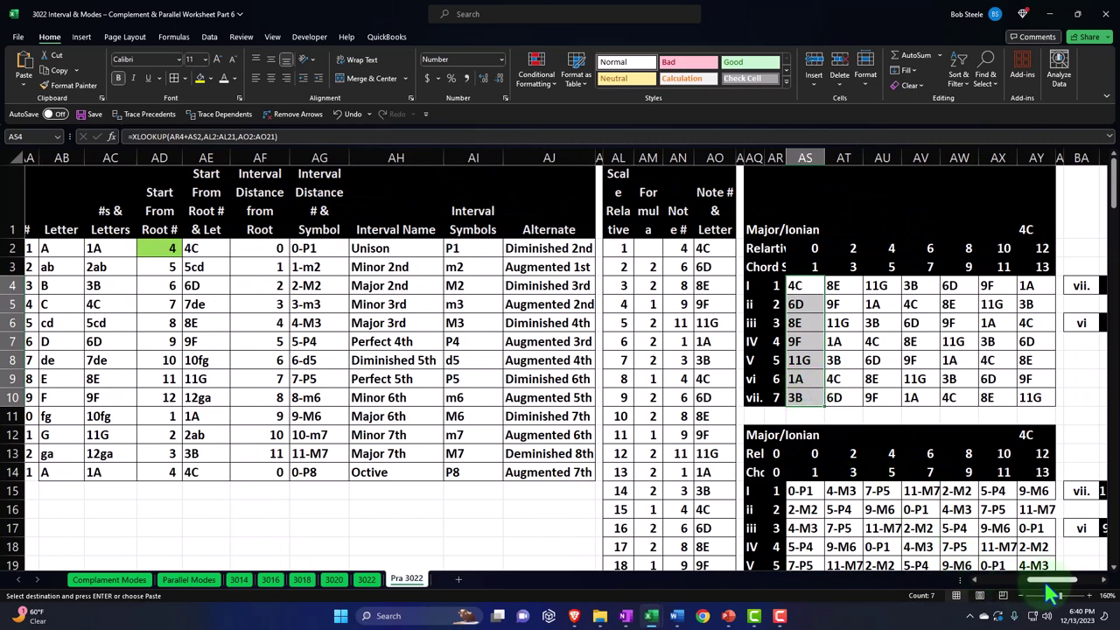
{"action": "left_click_drag", "start_coordinate": [1050, 580], "coordinate": [988, 585]}
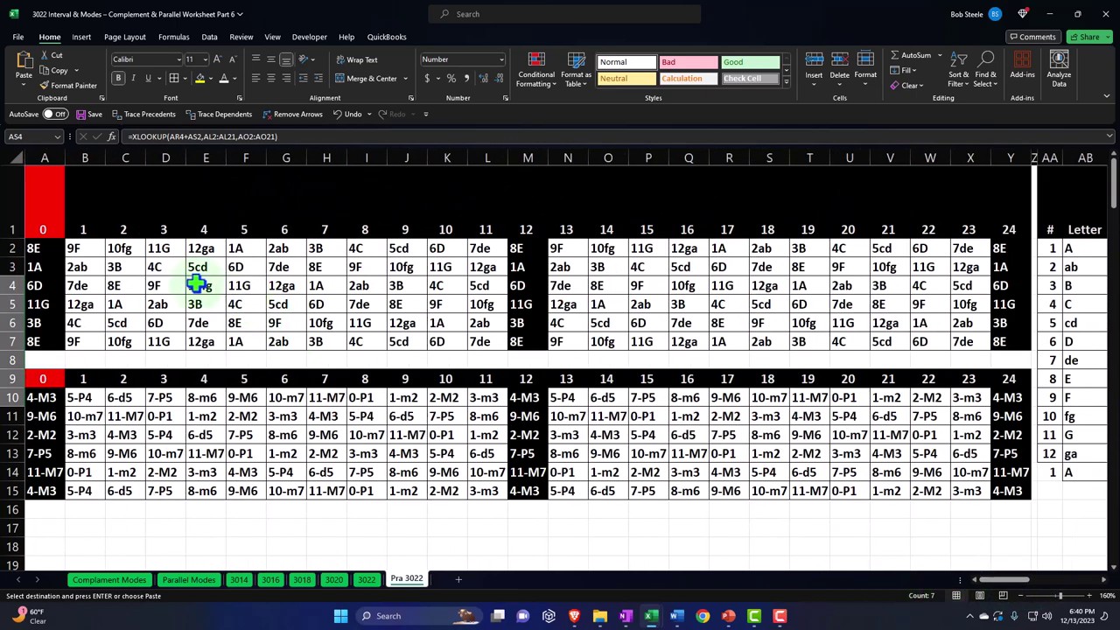
Step: Examine the first block's fretboard interval grid across A10:Y15
{"action": "scroll", "coordinate": [198, 283], "scroll_direction": "down", "scroll_amount": 1}
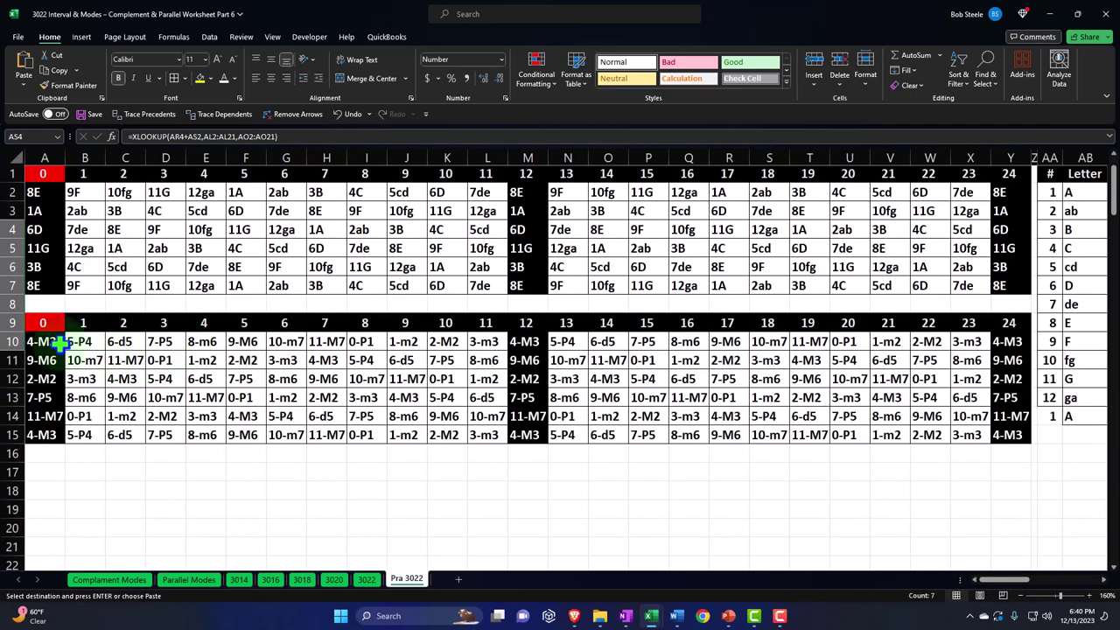
{"action": "left_click_drag", "start_coordinate": [39, 341], "coordinate": [1006, 433]}
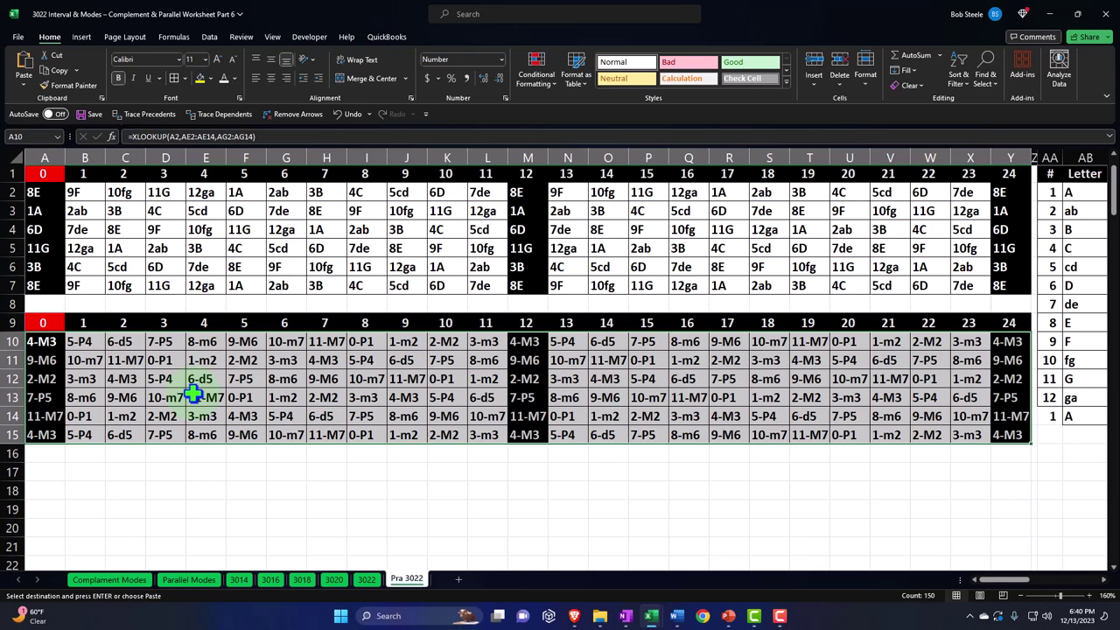
{"action": "left_click", "coordinate": [634, 495]}
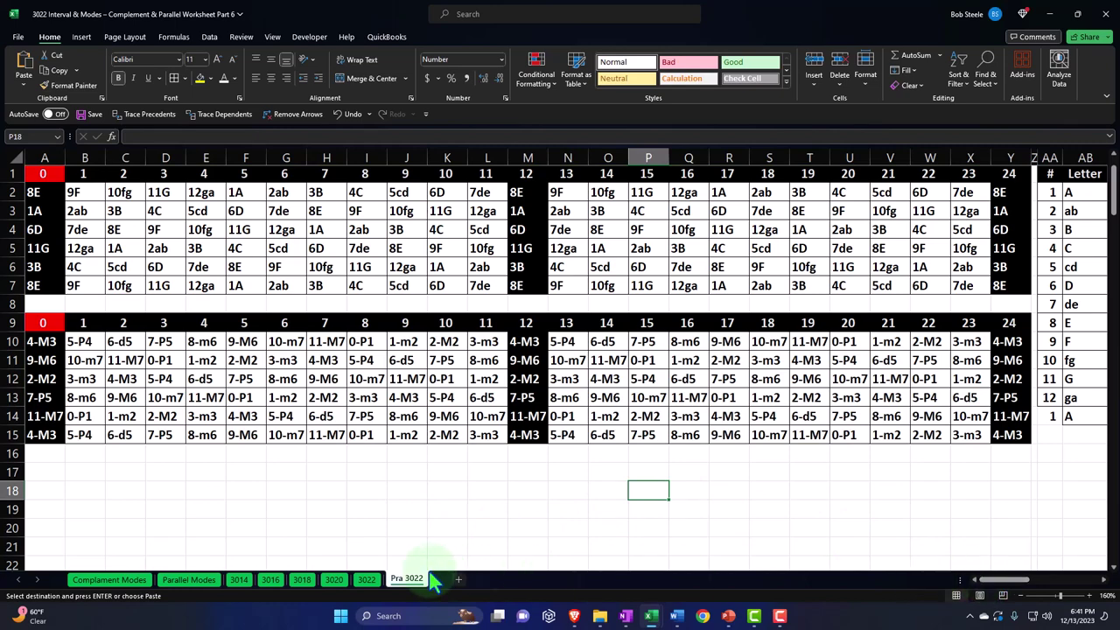
Step: View the color-coded fretboard tables on the Parallel Modes sheet and return to the Pra 3022 sheet
{"action": "left_click", "coordinate": [194, 581]}
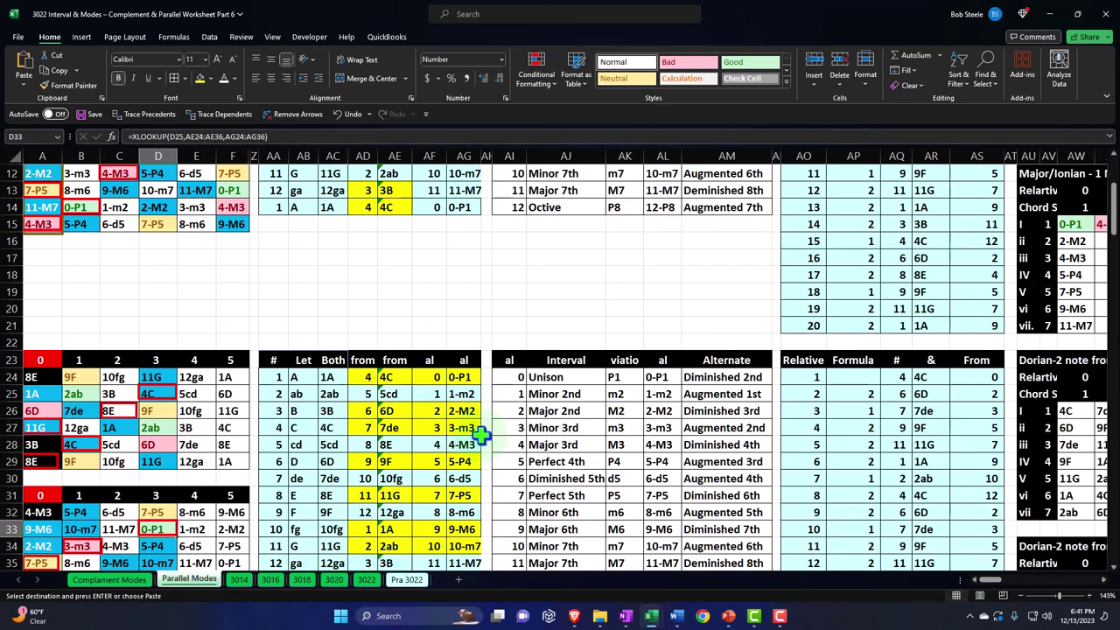
{"action": "scroll", "coordinate": [482, 430], "scroll_direction": "up", "scroll_amount": 4}
{"action": "left_click", "coordinate": [411, 581]}
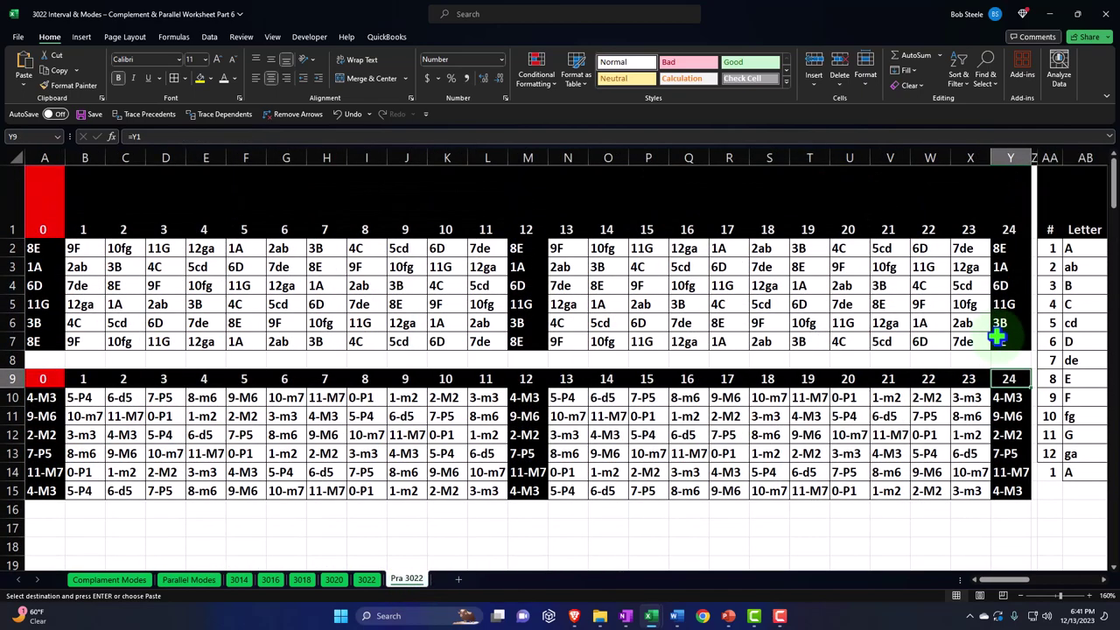
Step: Go to the Major/Ionian chord table and examine the Roman numeral formulas for the major, minor and diminished chords in AQ4:AQ10
{"action": "left_click", "coordinate": [1008, 265]}
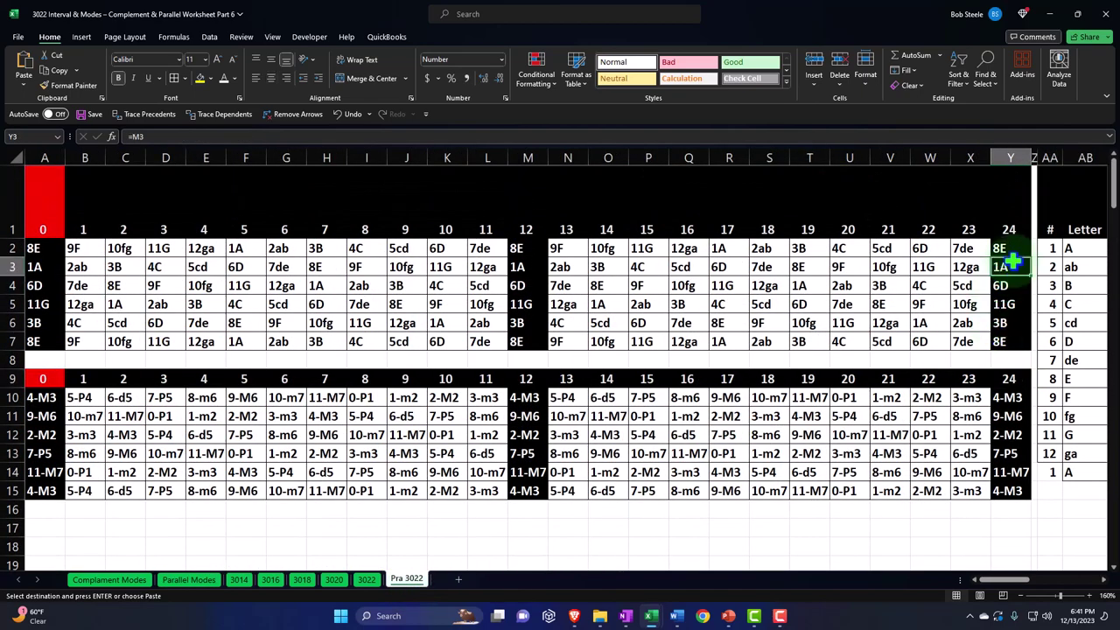
{"action": "key", "text": "Right"}
{"action": "key", "text": "Right"}
{"action": "key", "text": "Right"}
{"action": "key", "text": "Right"}
{"action": "key", "text": "Right"}
{"action": "key", "text": "Right"}
{"action": "key", "text": "Right"}
{"action": "key", "text": "Right"}
{"action": "key", "text": "Right"}
{"action": "key", "text": "Right"}
{"action": "key", "text": "Right"}
{"action": "key", "text": "Right"}
{"action": "key", "text": "Right"}
{"action": "key", "text": "Right"}
{"action": "key", "text": "Right"}
{"action": "key", "text": "Right"}
{"action": "key", "text": "Right"}
{"action": "key", "text": "Right"}
{"action": "key", "text": "Right"}
{"action": "key", "text": "Right"}
{"action": "key", "text": "Right"}
{"action": "key", "text": "Right"}
{"action": "key", "text": "Right"}
{"action": "key", "text": "Right"}
{"action": "key", "text": "Right"}
{"action": "key", "text": "Right"}
{"action": "key", "text": "Right"}
{"action": "key", "text": "Right"}
{"action": "key", "text": "Right"}
{"action": "key", "text": "Right"}
{"action": "key", "text": "Right"}
{"action": "key", "text": "Right"}
{"action": "key", "text": "Right"}
{"action": "key", "text": "Right"}
{"action": "key", "text": "Right"}
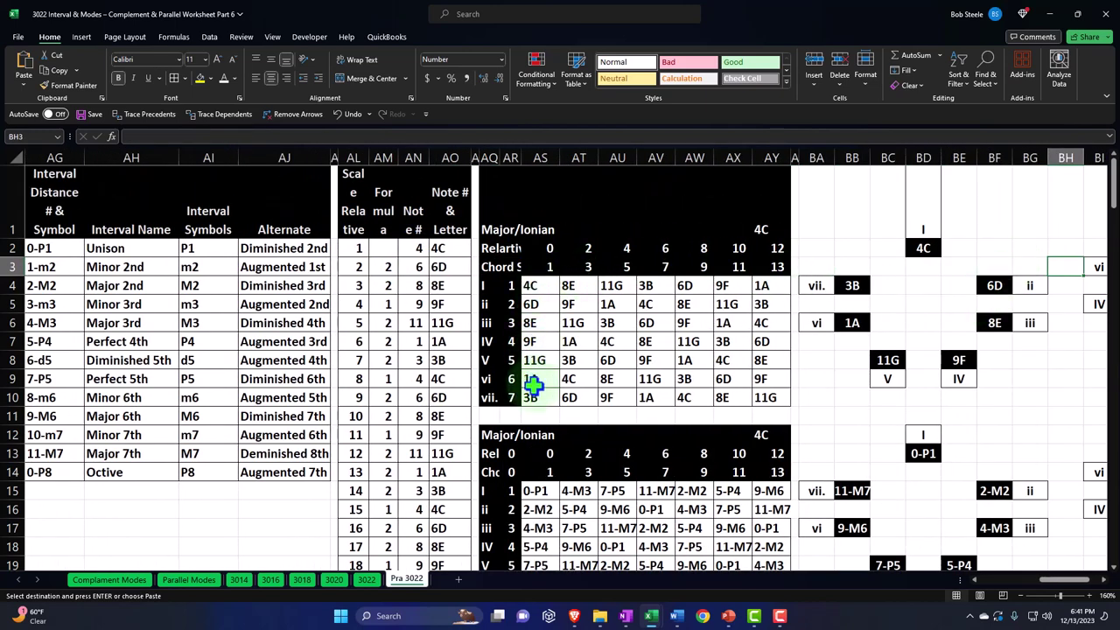
{"action": "left_click_drag", "start_coordinate": [488, 285], "coordinate": [482, 400]}
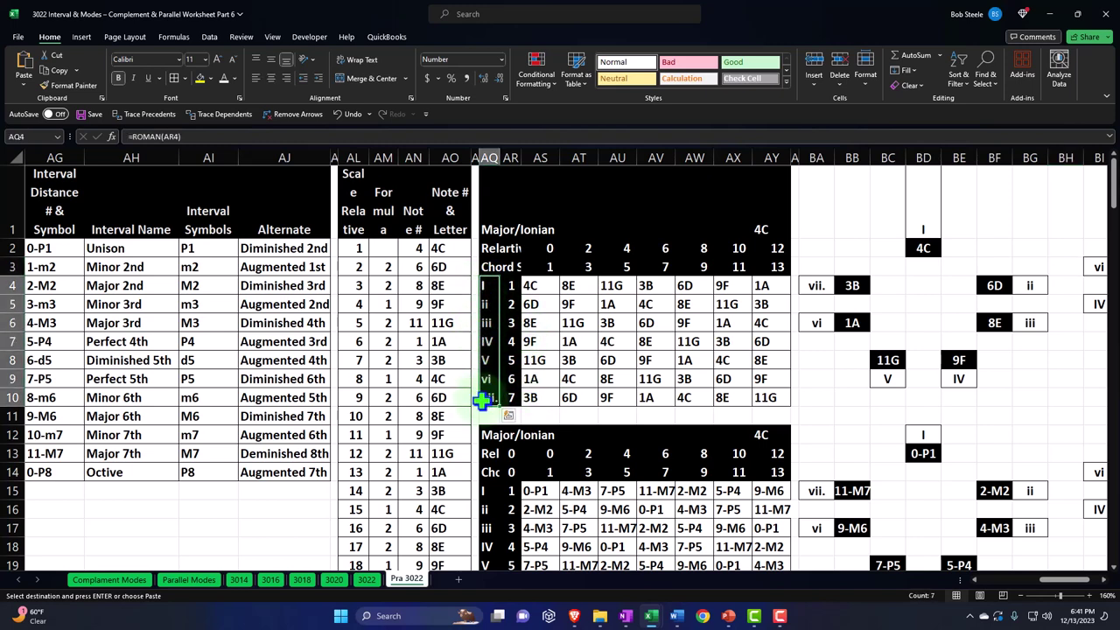
{"action": "left_click", "coordinate": [484, 286]}
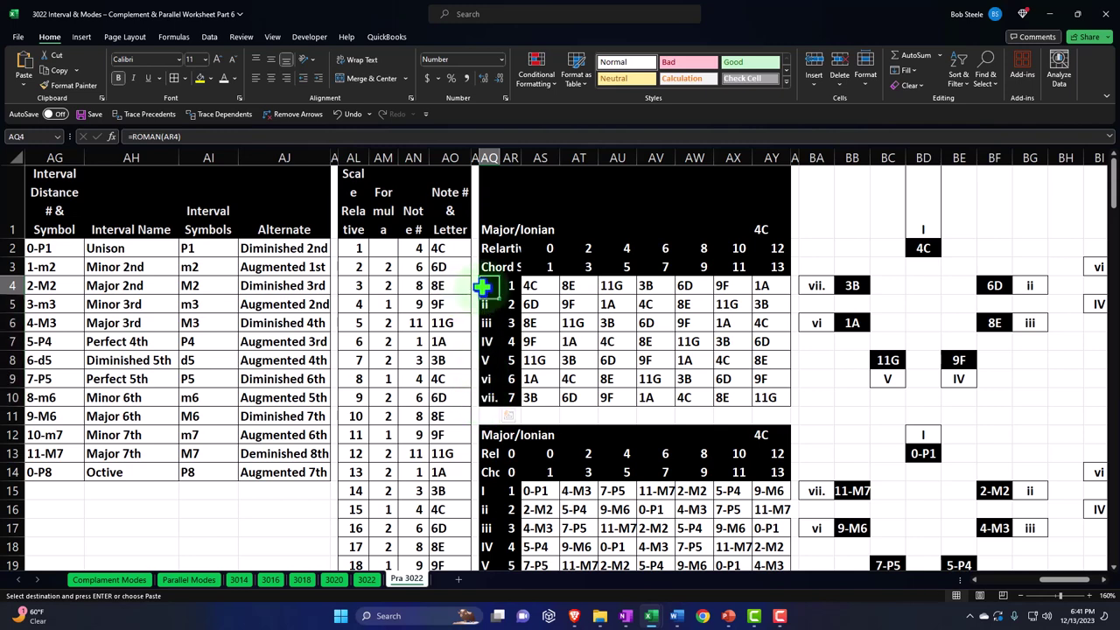
{"action": "left_click", "coordinate": [487, 341], "text": "ctrl"}
{"action": "left_click", "coordinate": [487, 360], "text": "ctrl"}
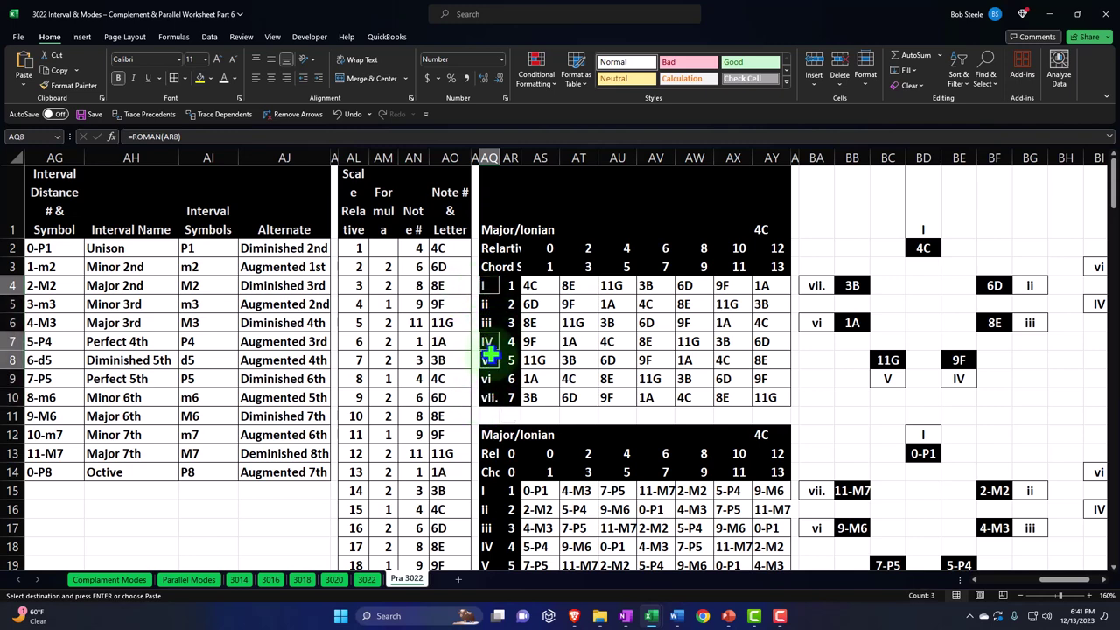
{"action": "left_click", "coordinate": [488, 308]}
{"action": "left_click", "coordinate": [487, 323], "text": "ctrl"}
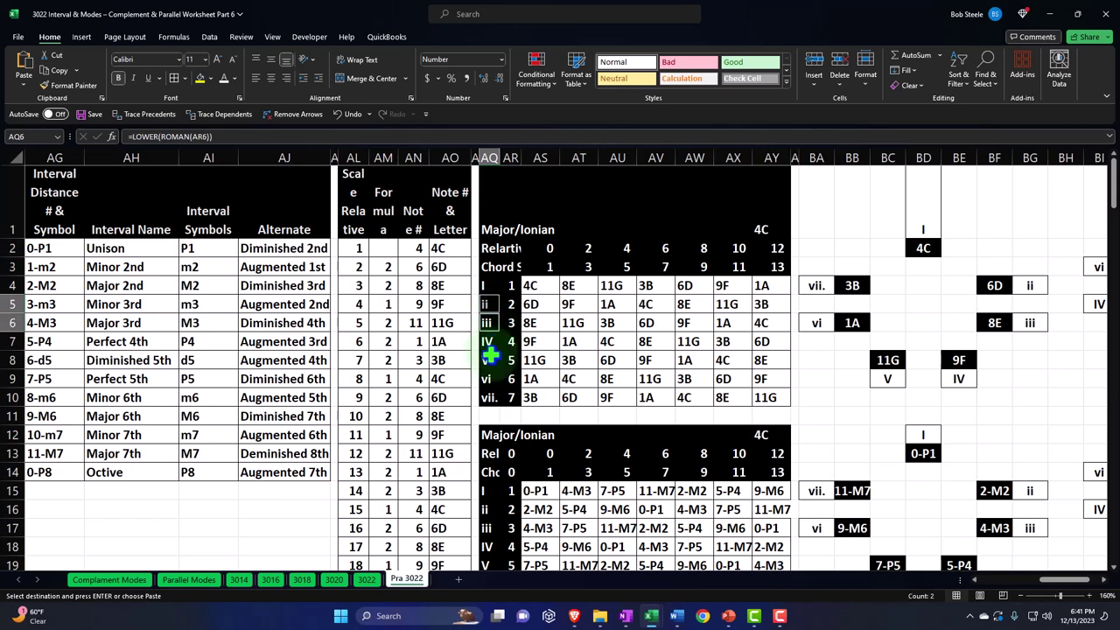
{"action": "left_click", "coordinate": [488, 378], "text": "ctrl"}
{"action": "left_click", "coordinate": [488, 398]}
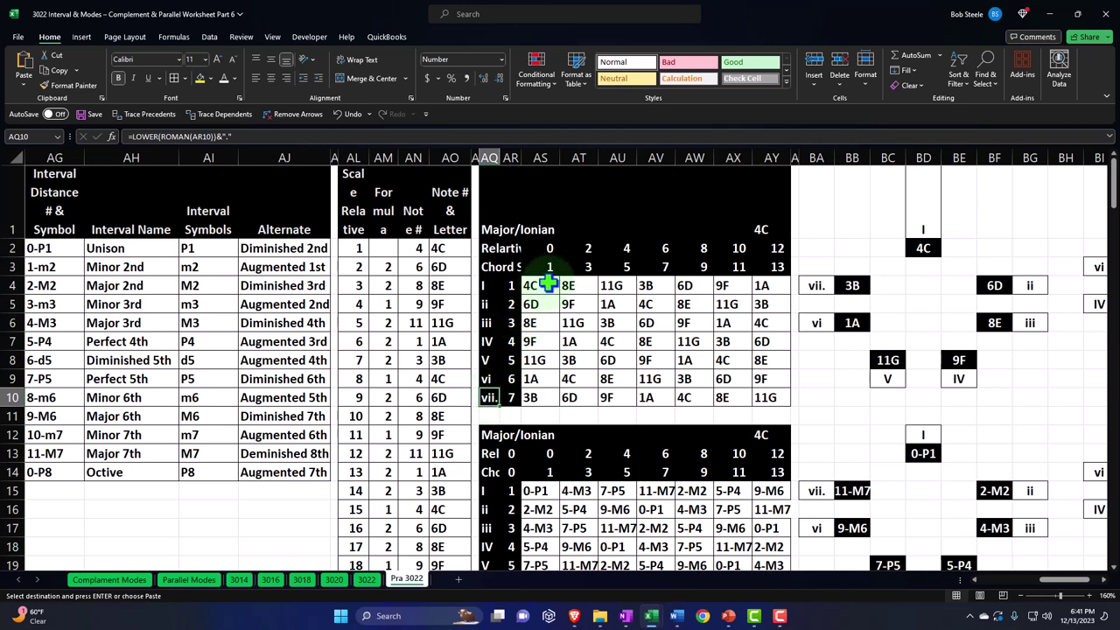
Step: Examine the Major/Ionian I chord's notes across AS4:AY4, including the 9, 11 and 13 extensions in AW4:AY4
{"action": "left_click_drag", "start_coordinate": [548, 281], "coordinate": [761, 282]}
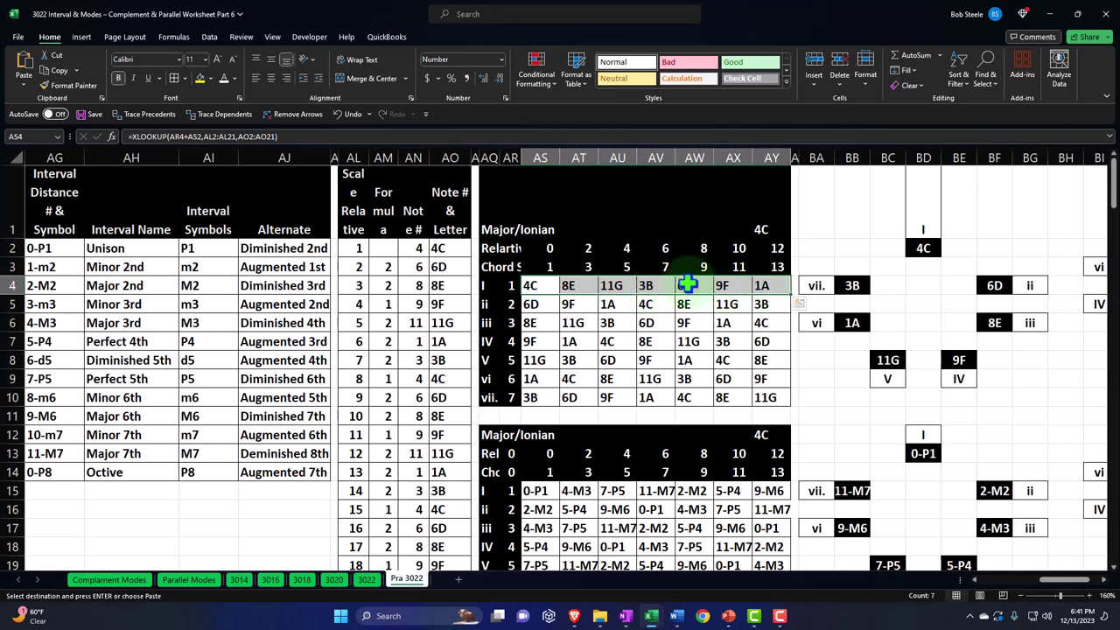
{"action": "left_click_drag", "start_coordinate": [687, 282], "coordinate": [767, 282]}
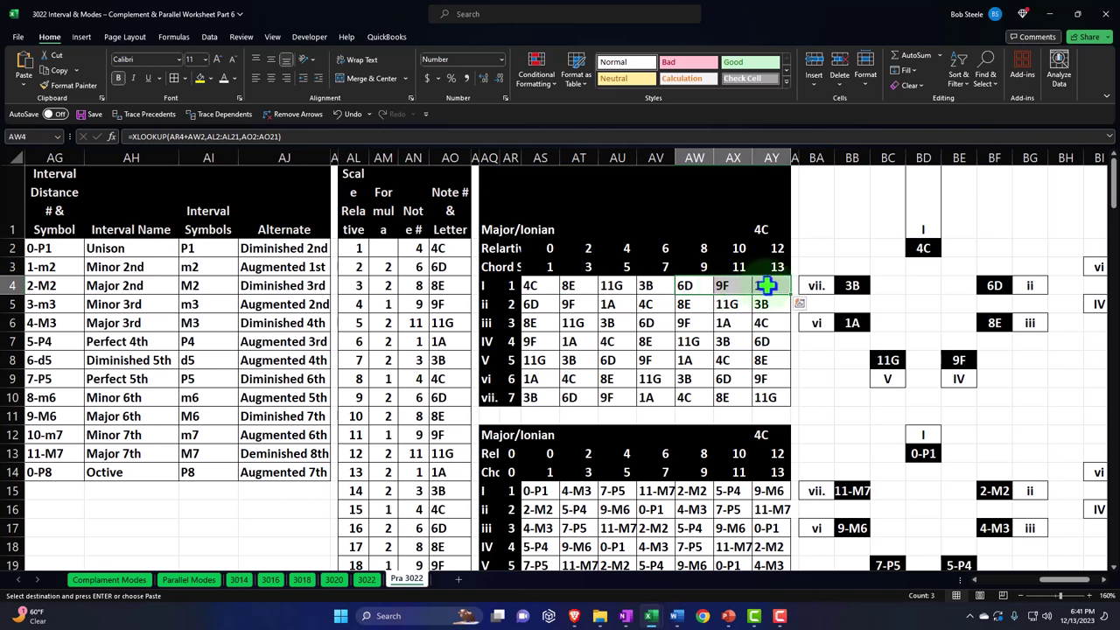
{"action": "scroll", "coordinate": [766, 284], "scroll_direction": "down", "scroll_amount": 4}
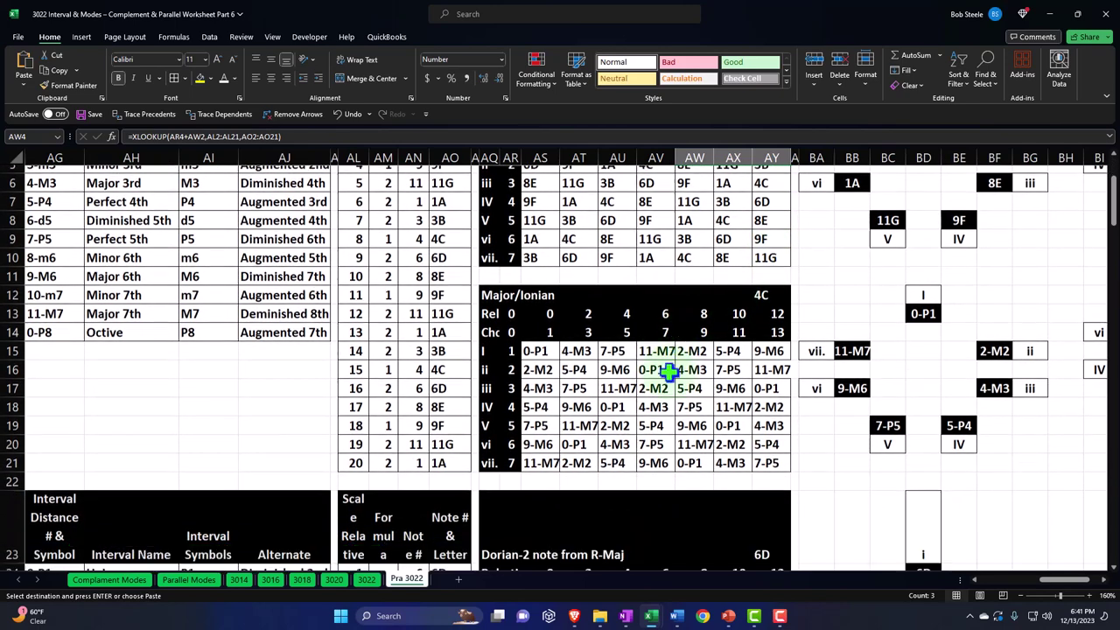
{"action": "scroll", "coordinate": [560, 460], "scroll_direction": "up", "scroll_amount": 4}
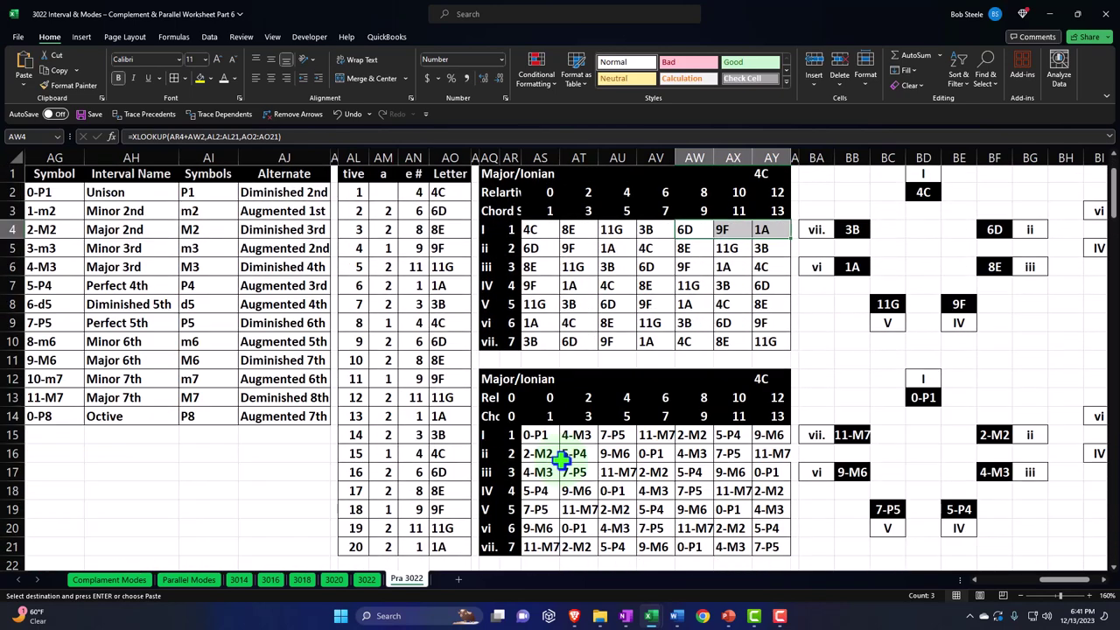
Step: Compare the Major/Ionian ii chord row AS5:AY5 with the Dorian i chord notes in AS26:AU26
{"action": "left_click_drag", "start_coordinate": [530, 247], "coordinate": [758, 250]}
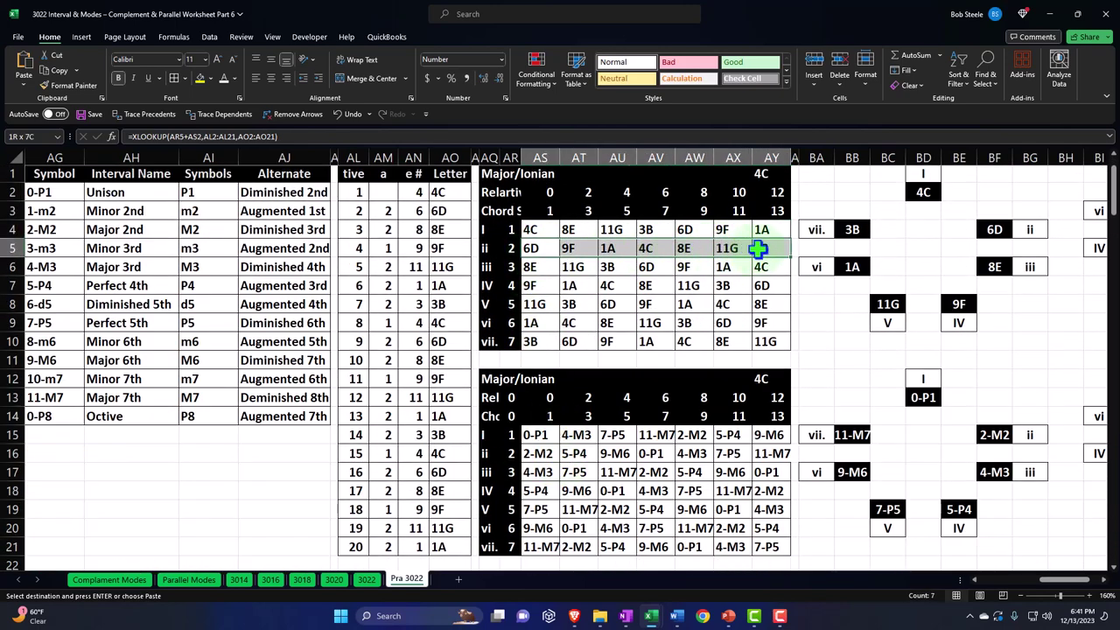
{"action": "scroll", "coordinate": [728, 313], "scroll_direction": "down", "scroll_amount": 4}
{"action": "scroll", "coordinate": [729, 312], "scroll_direction": "down", "scroll_amount": 2}
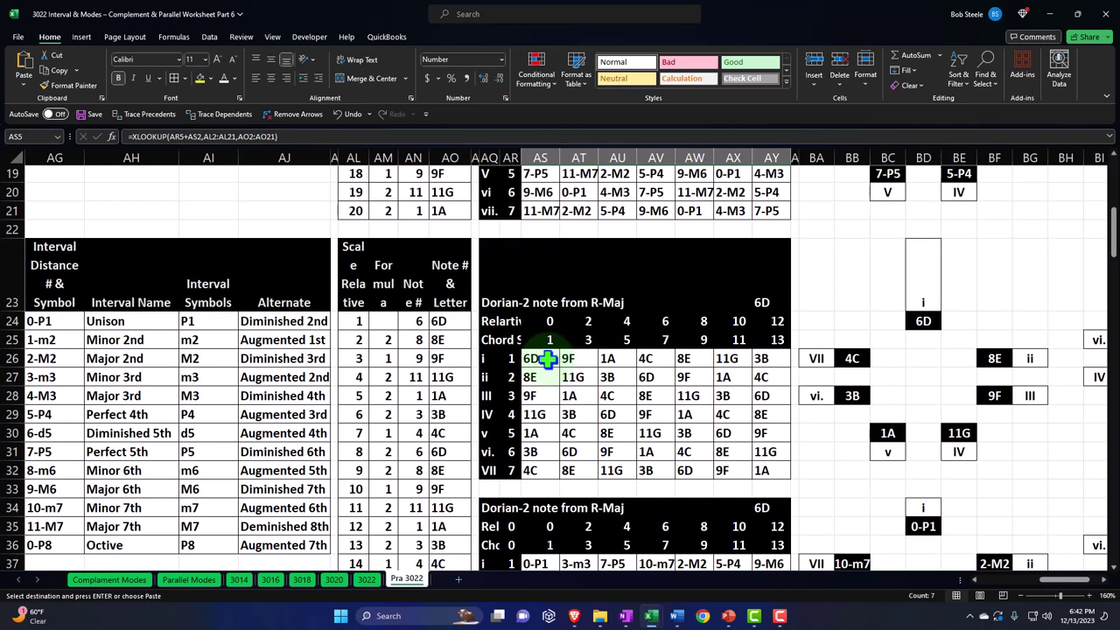
{"action": "left_click_drag", "start_coordinate": [547, 359], "coordinate": [616, 358]}
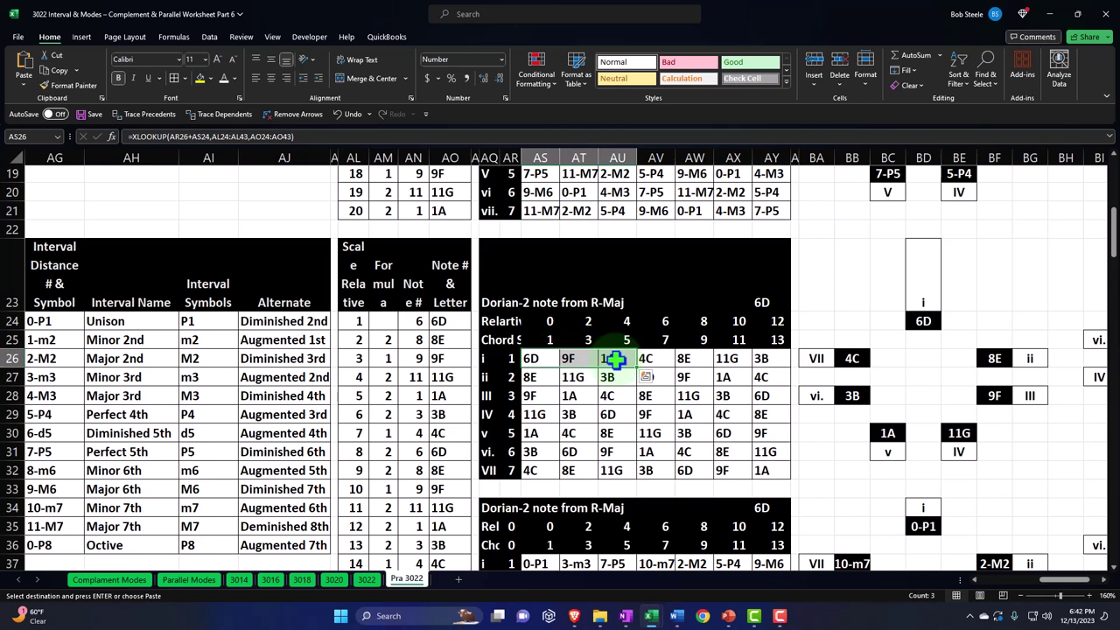
Step: Return to the Major/Ionian chord table and examine the vi chord's notes across AS9:AX9
{"action": "scroll", "coordinate": [615, 358], "scroll_direction": "up", "scroll_amount": 6}
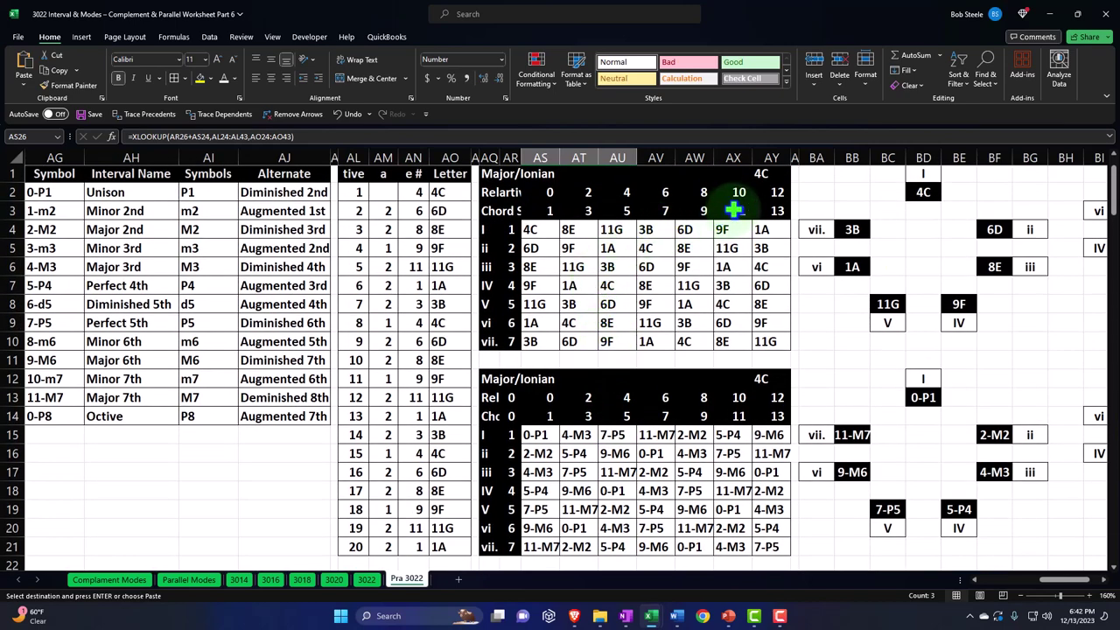
{"action": "left_click_drag", "start_coordinate": [536, 322], "coordinate": [613, 320]}
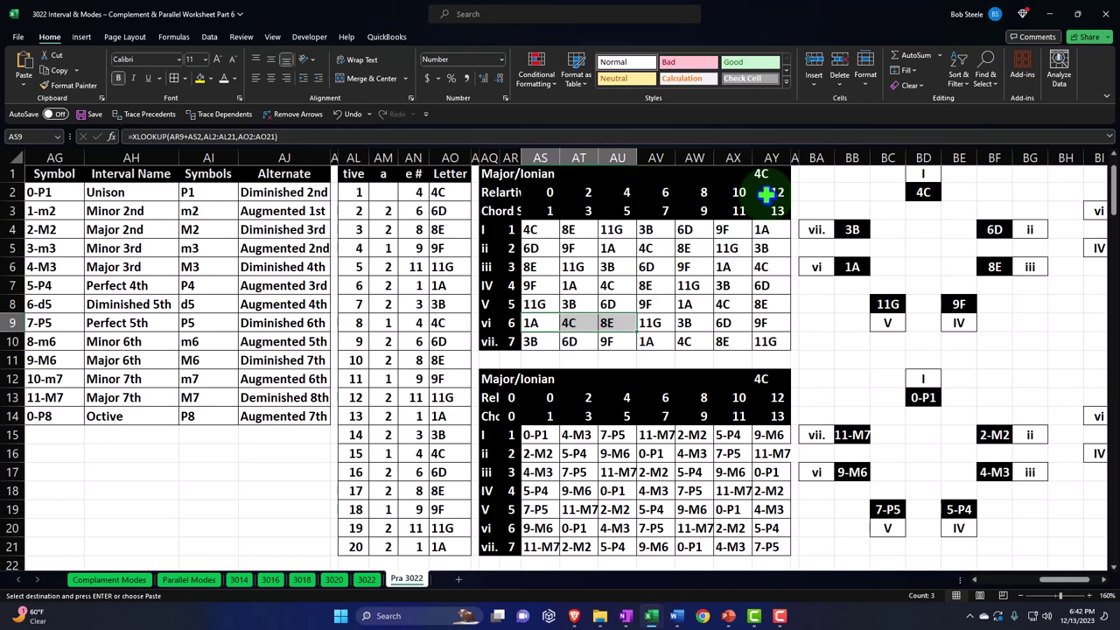
{"action": "left_click_drag", "start_coordinate": [536, 322], "coordinate": [723, 321]}
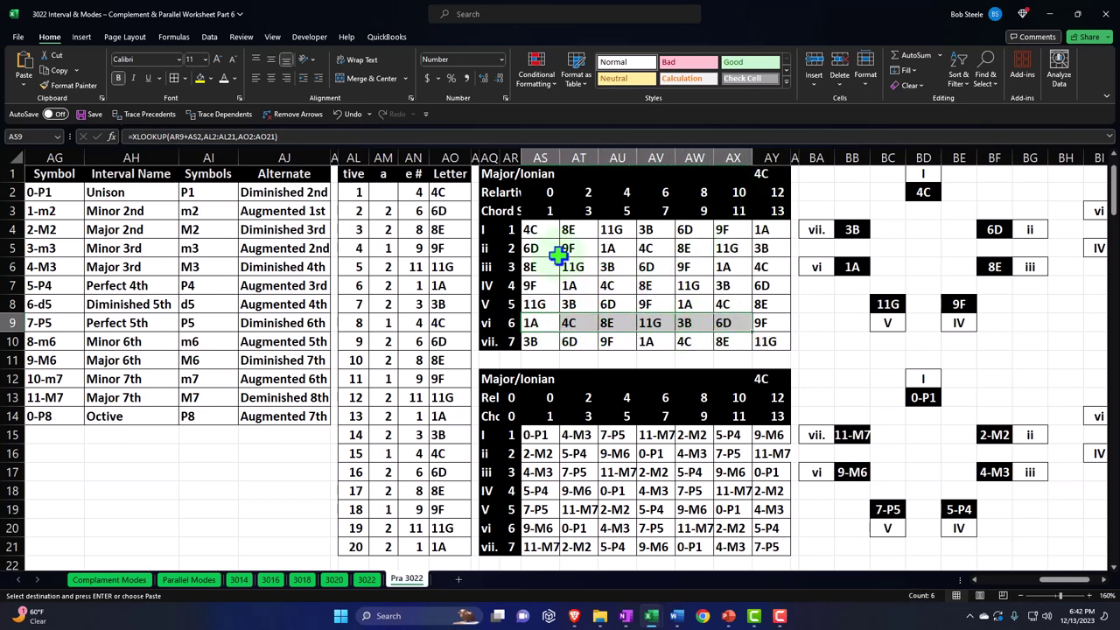
Step: Review the Major/Ionian chord roots in AS4:AS10 and check them against the Dorian block's note and interval chord tables
{"action": "left_click_drag", "start_coordinate": [530, 229], "coordinate": [525, 341]}
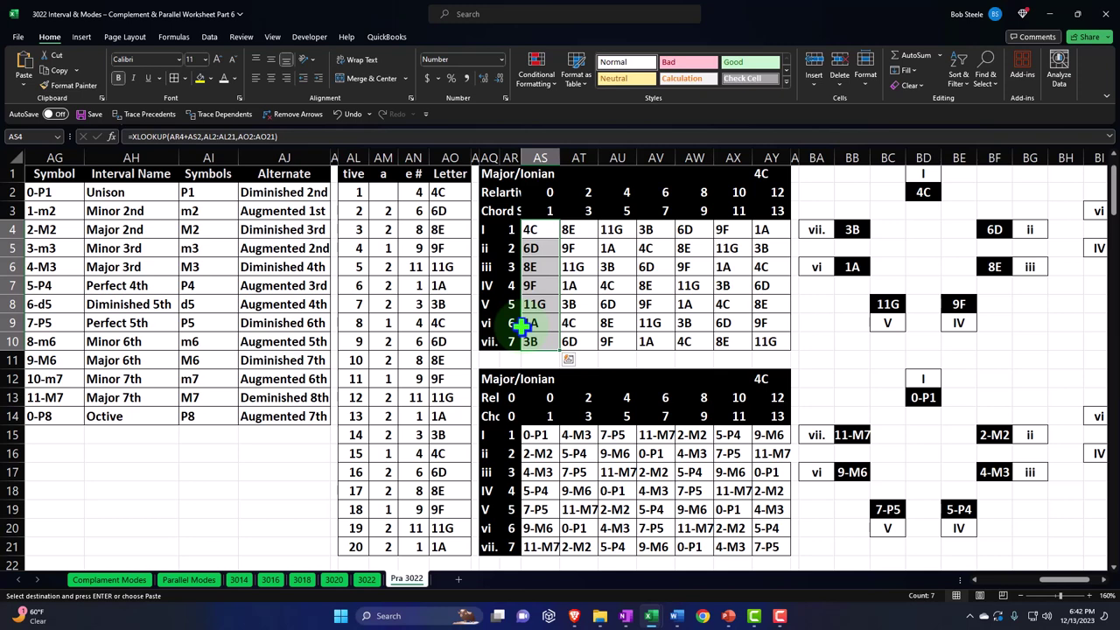
{"action": "left_click", "coordinate": [530, 252]}
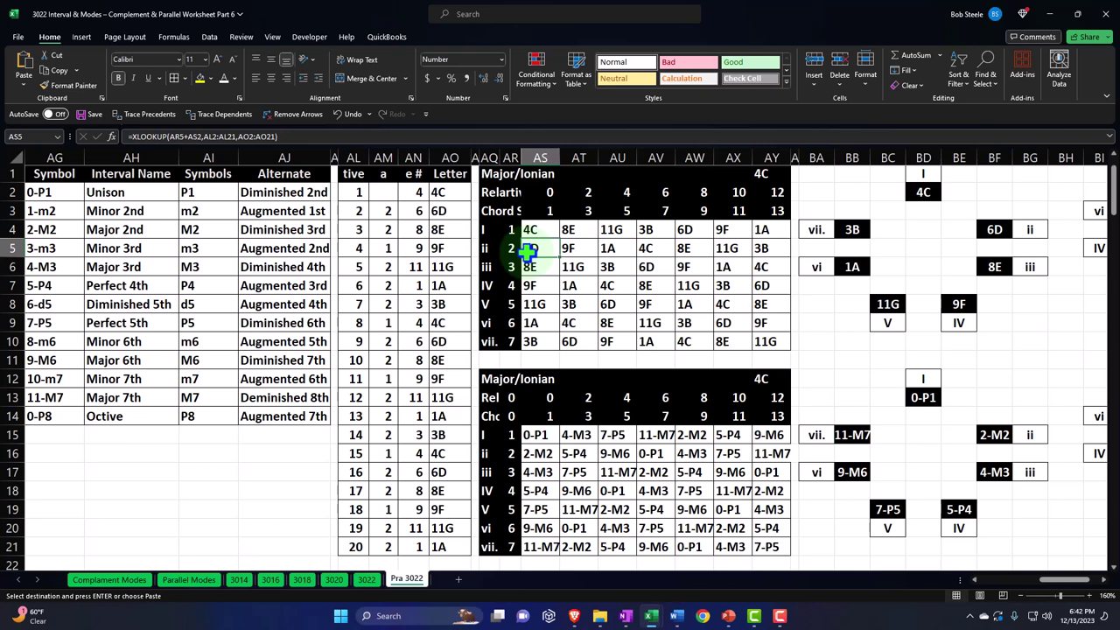
{"action": "scroll", "coordinate": [529, 251], "scroll_direction": "down", "scroll_amount": 7}
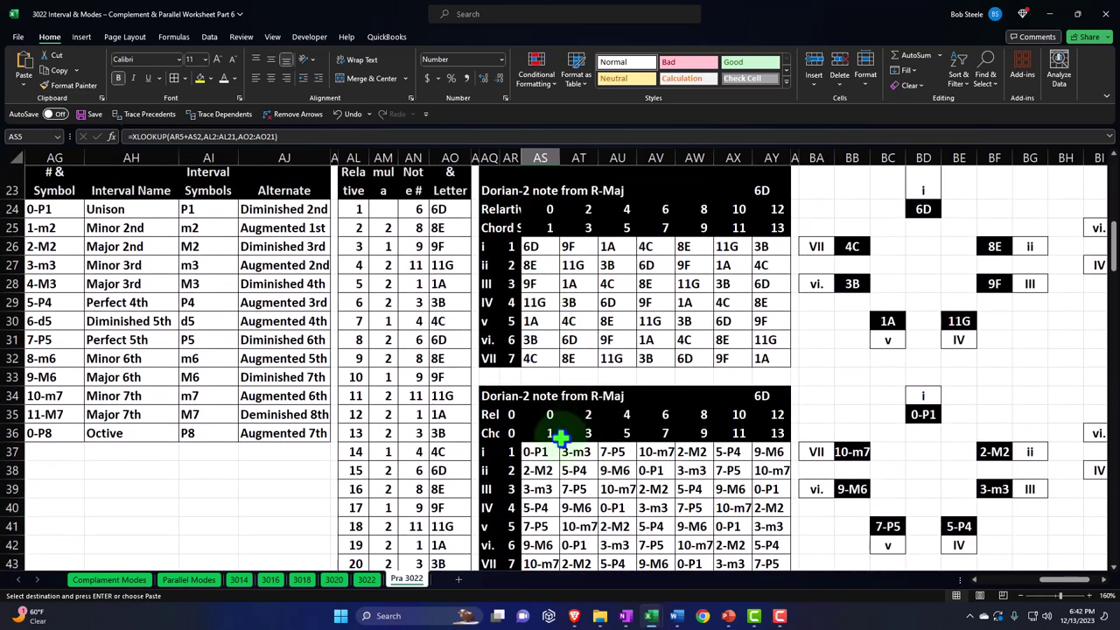
{"action": "left_click", "coordinate": [553, 463]}
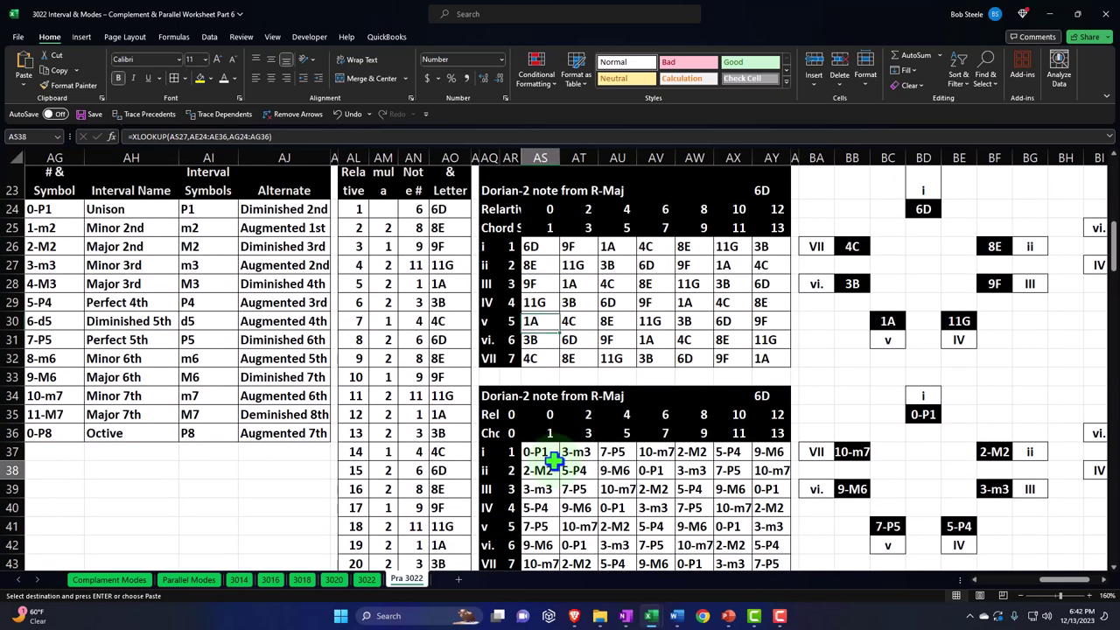
{"action": "scroll", "coordinate": [553, 464], "scroll_direction": "up", "scroll_amount": 7}
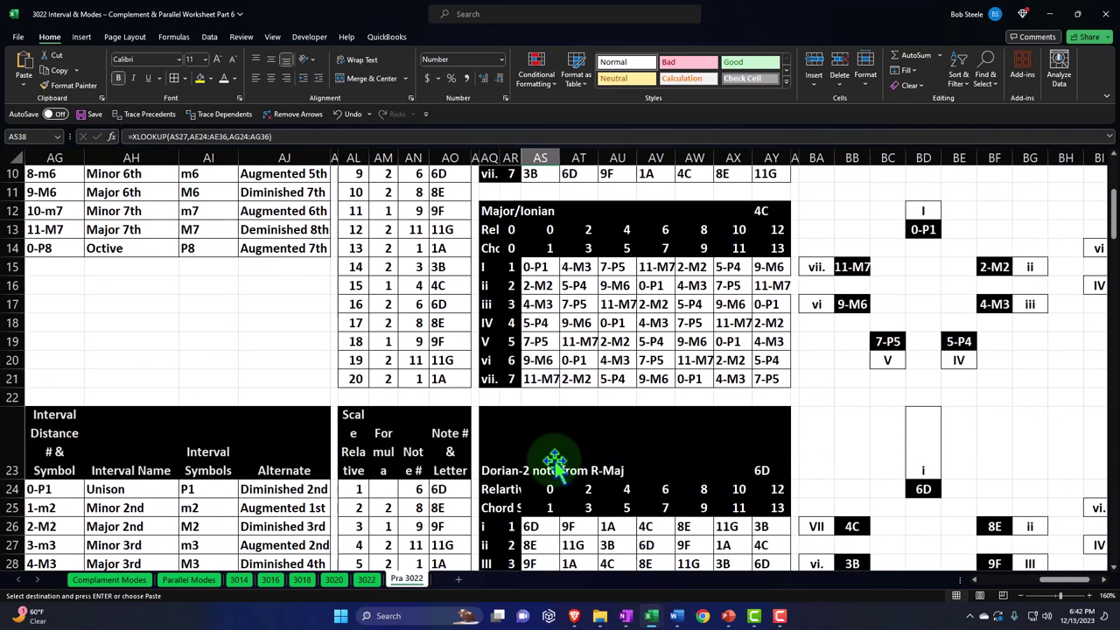
Step: Select the Major/Ionian root in AS4, then return to the first block's fretboard grids and inspect the interval formula in D12
{"action": "left_click", "coordinate": [545, 279]}
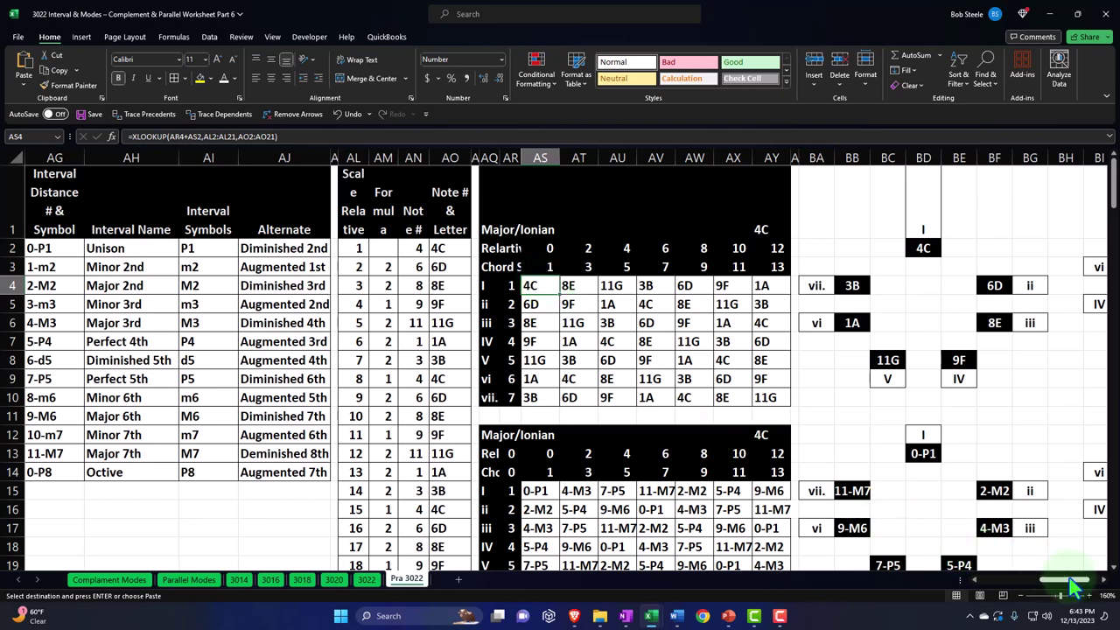
{"action": "left_click", "coordinate": [1038, 579]}
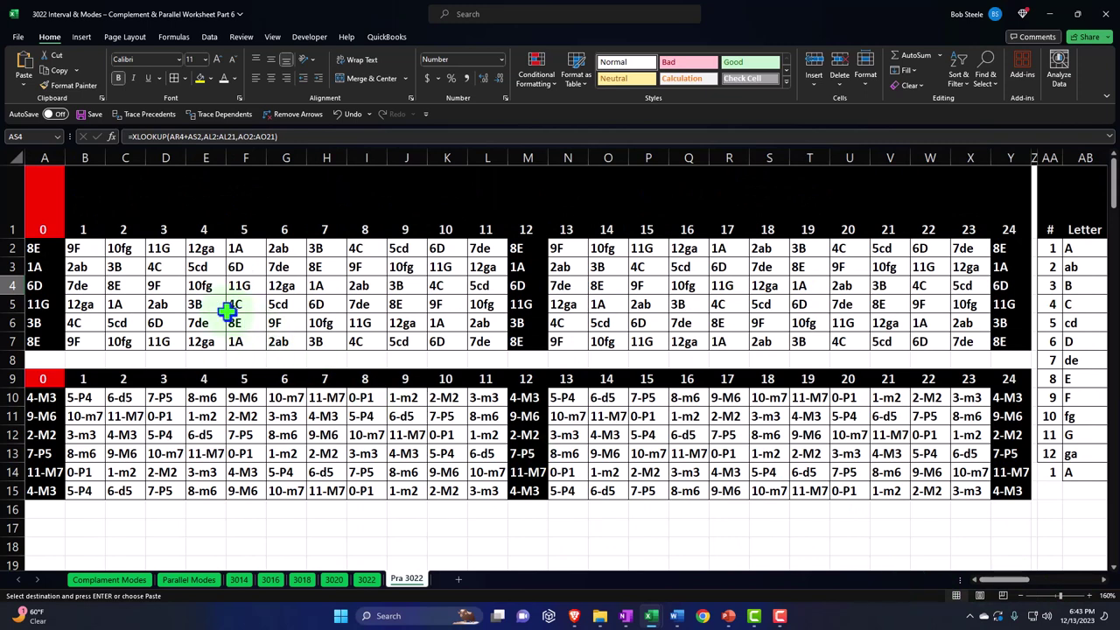
{"action": "left_click", "coordinate": [165, 435]}
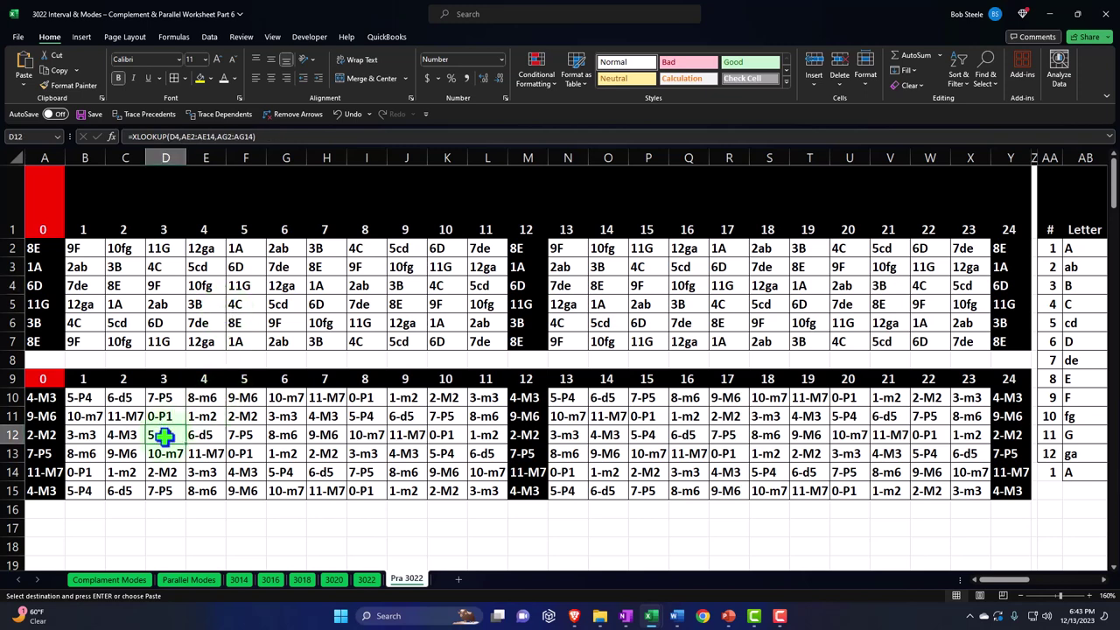